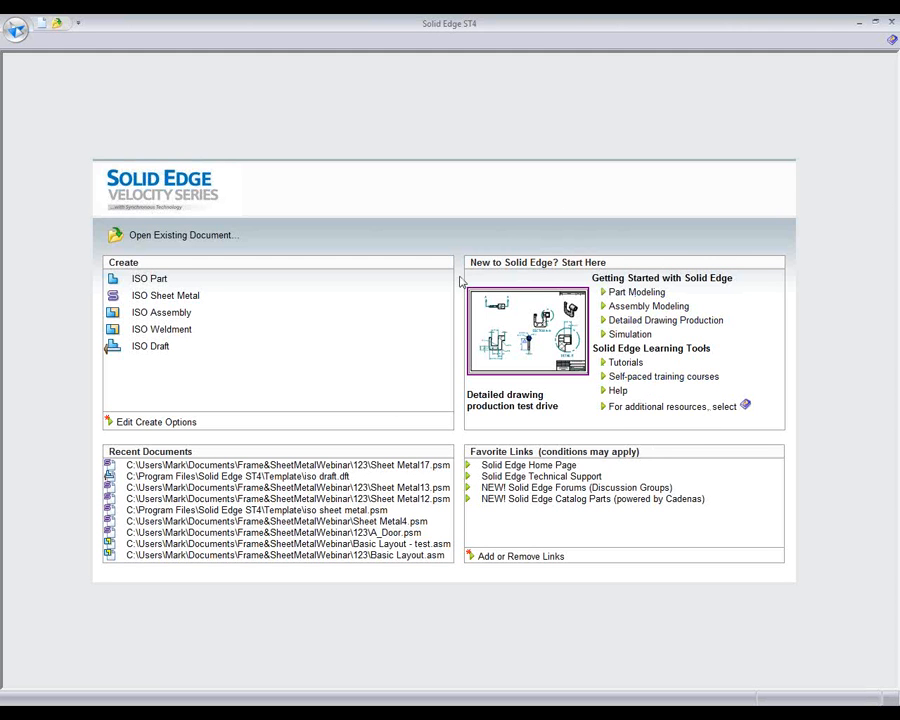
Create a new ISO Sheet Metal document and choose Stainless Steel, 304 as its material
click(181, 300)
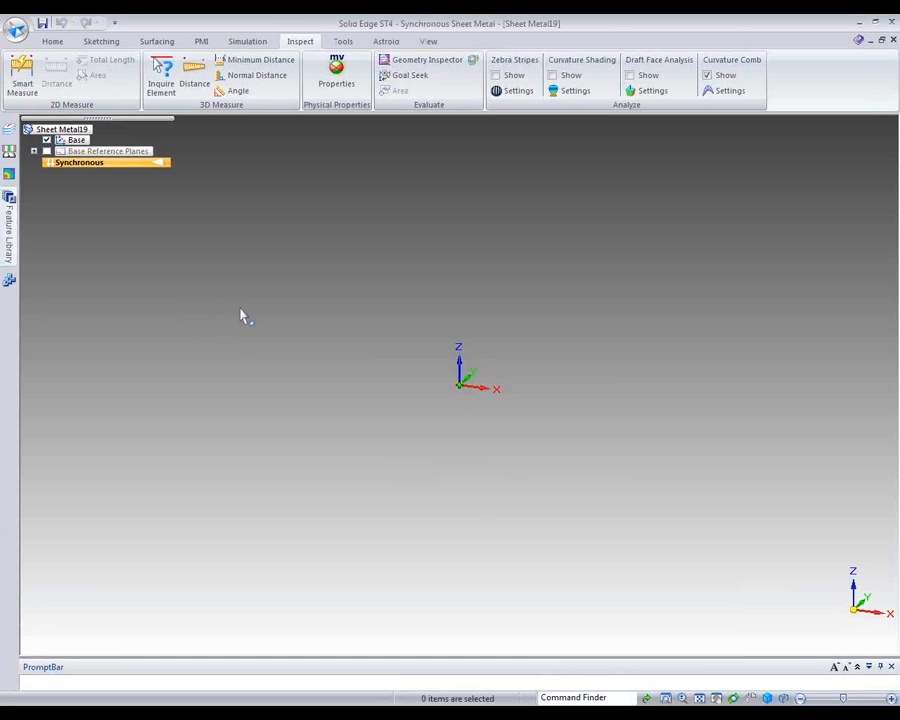
click(16, 28)
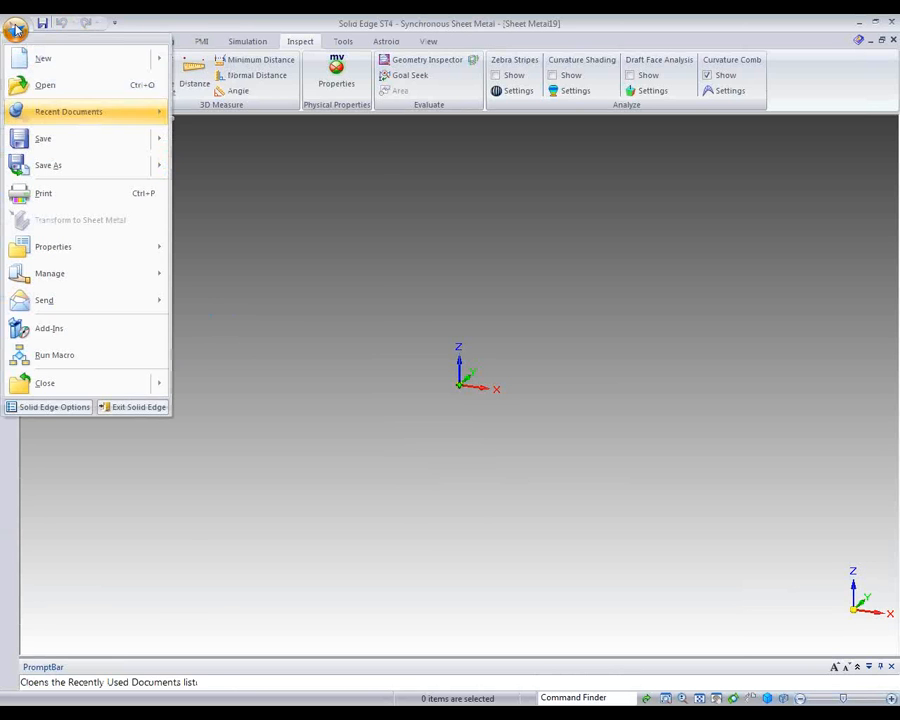
mouse_move(60, 272)
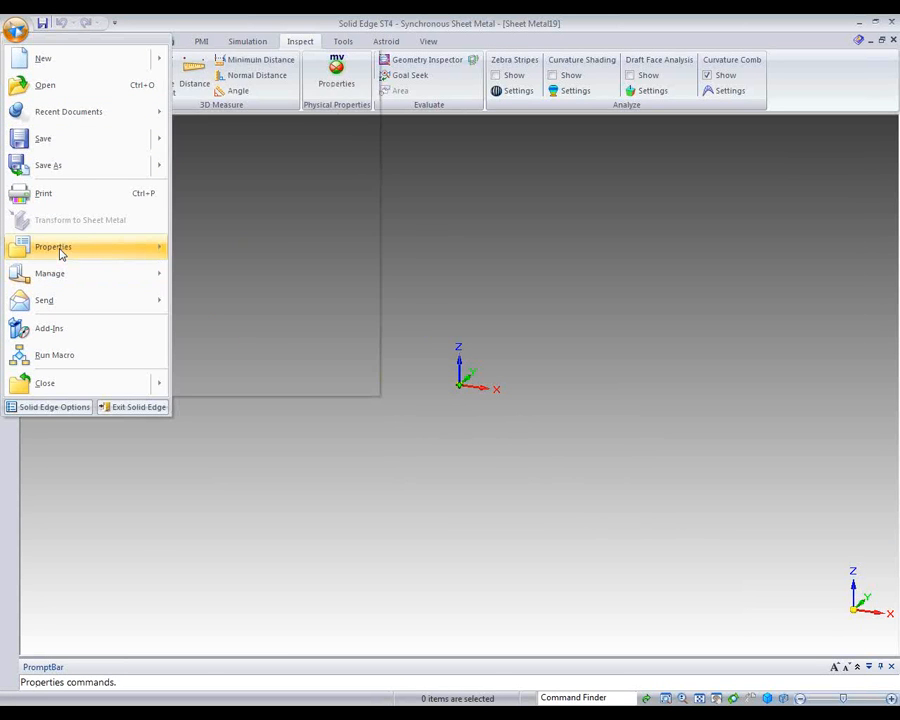
click(228, 76)
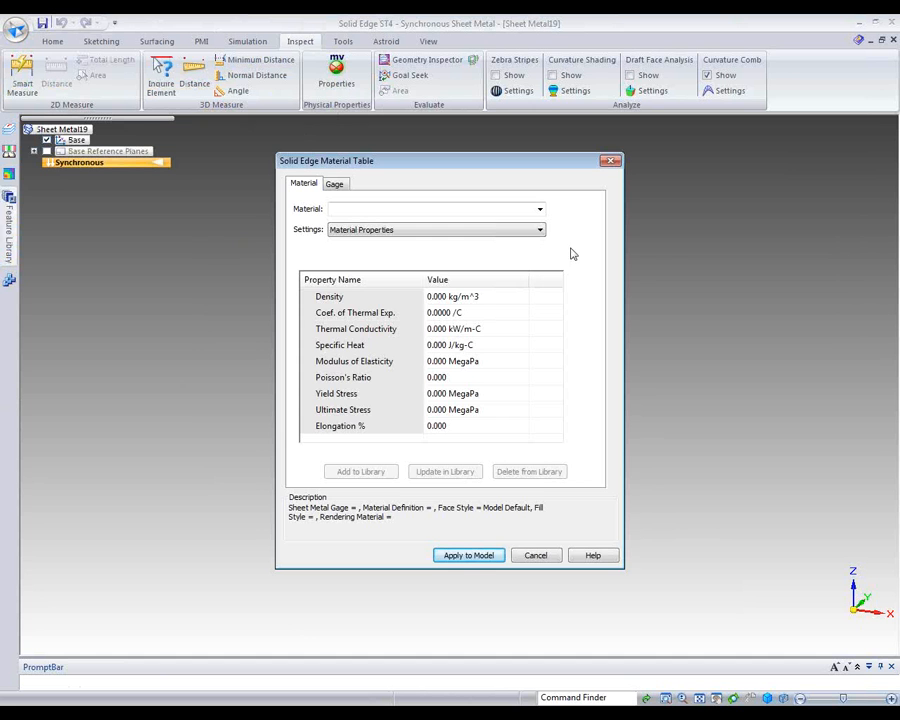
click(539, 208)
drag(540, 230, 544, 368)
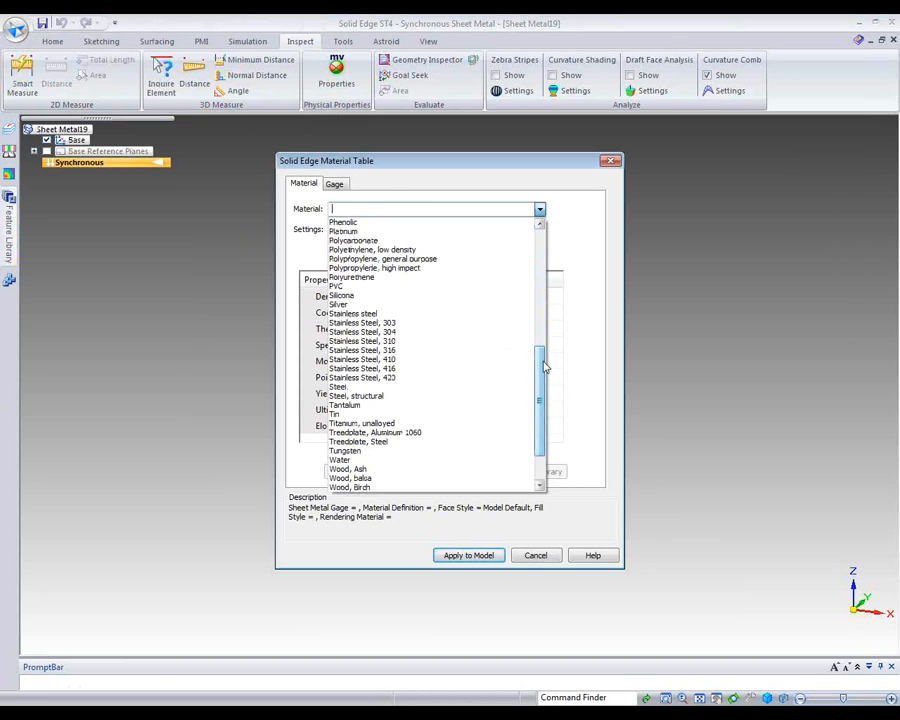
click(370, 332)
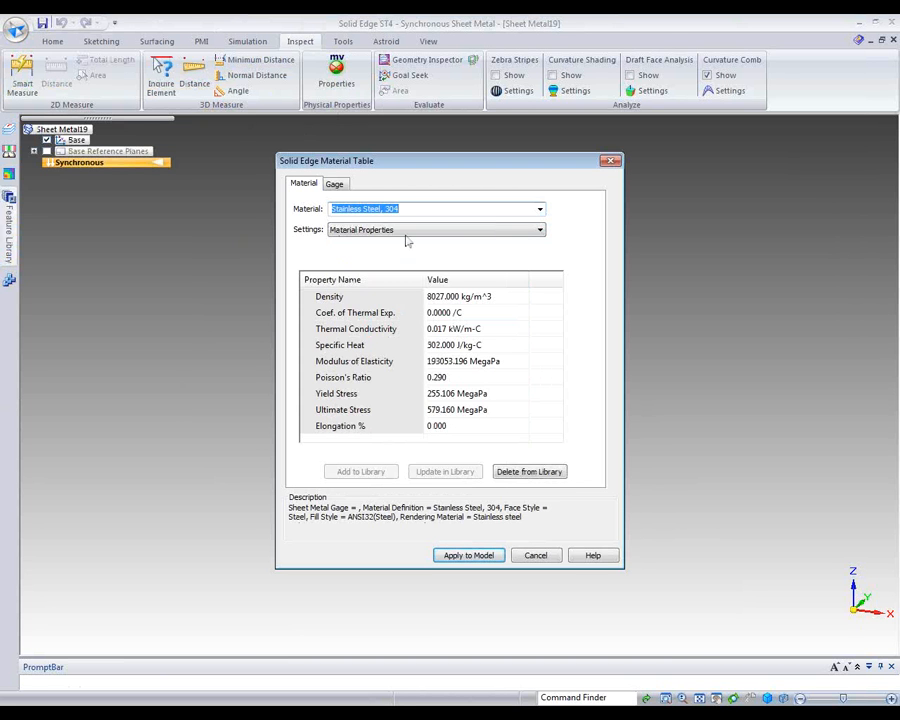
Set the sheet metal gage to 10 Gage from the Excel file's Steel 01 table and apply the settings to the model
click(336, 183)
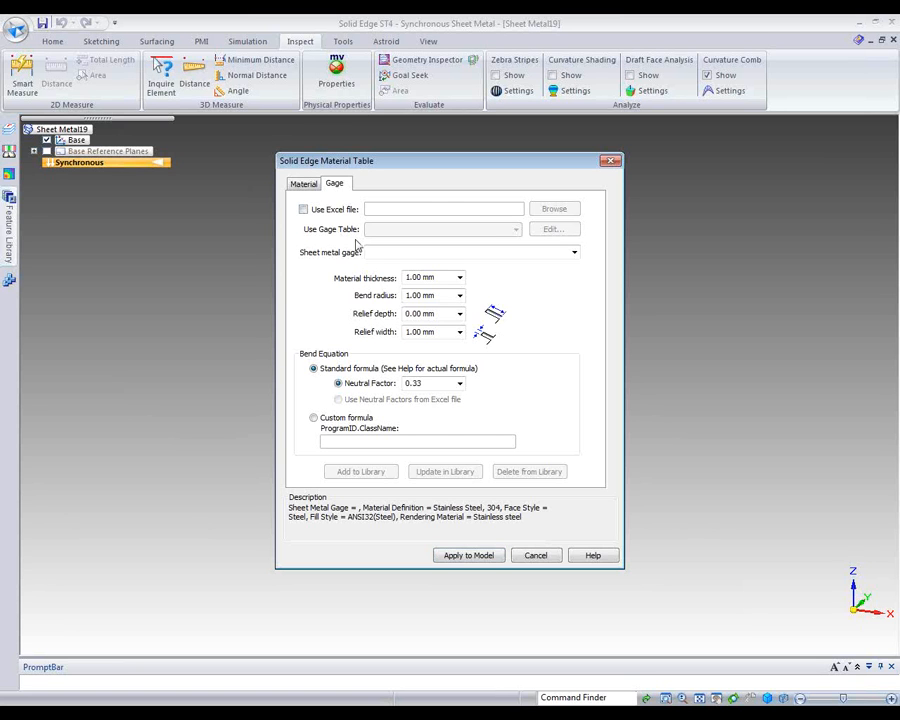
click(303, 210)
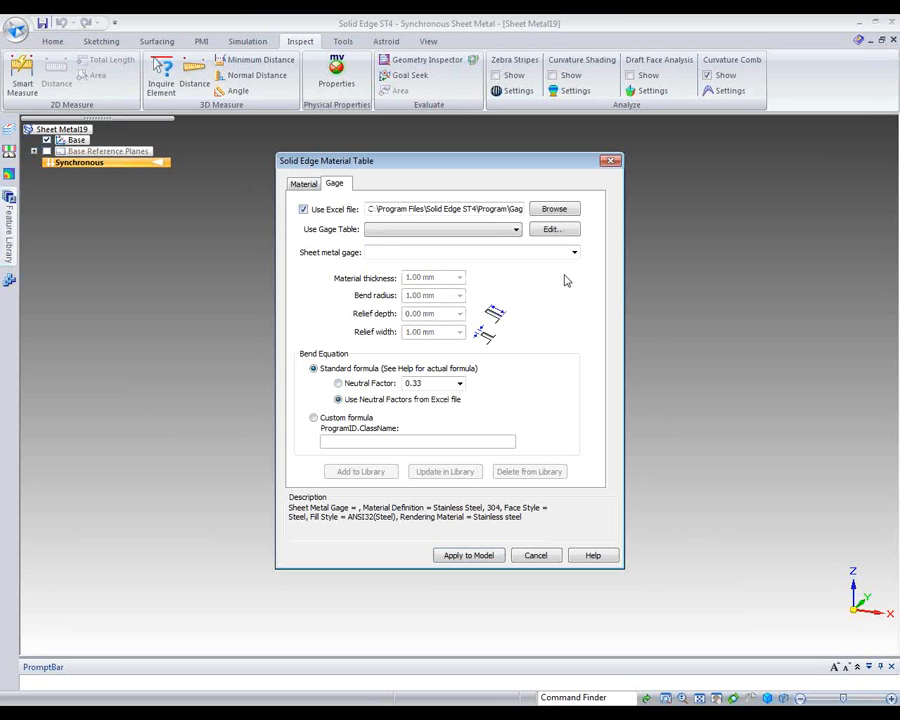
click(515, 231)
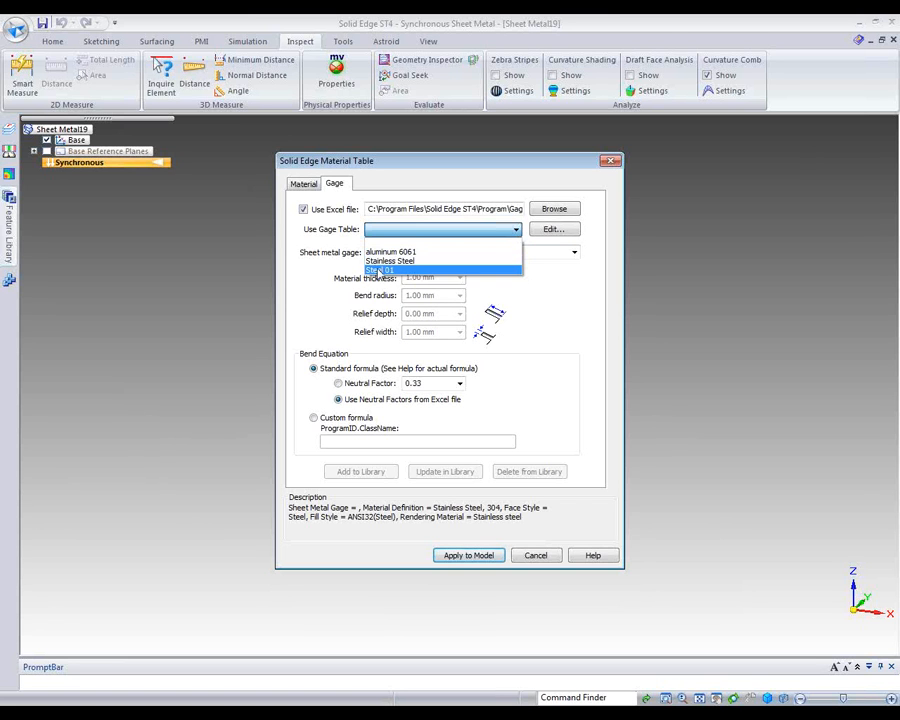
click(380, 268)
click(574, 253)
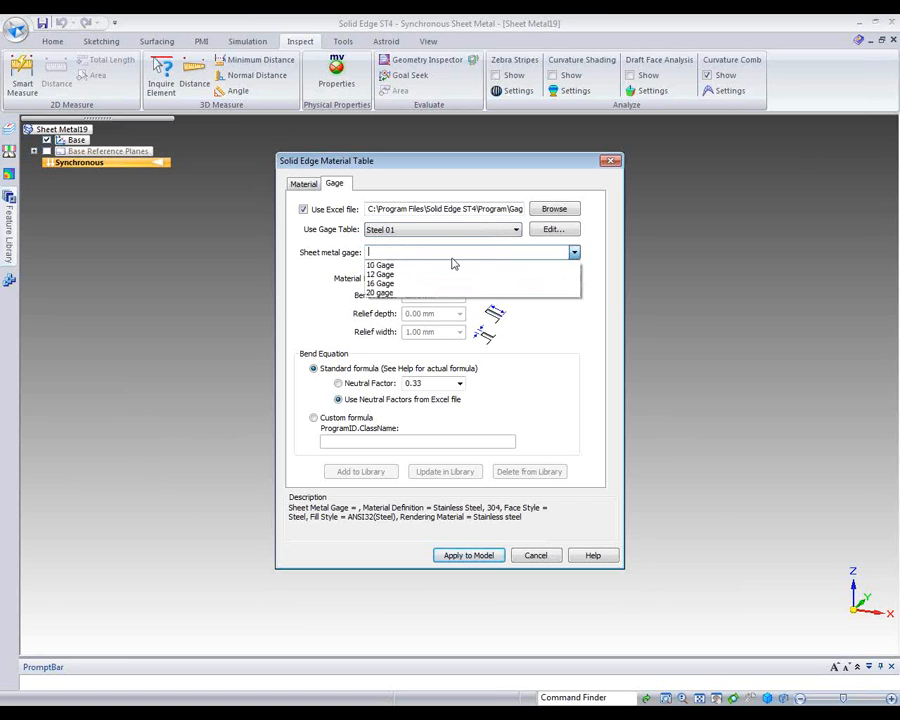
click(384, 265)
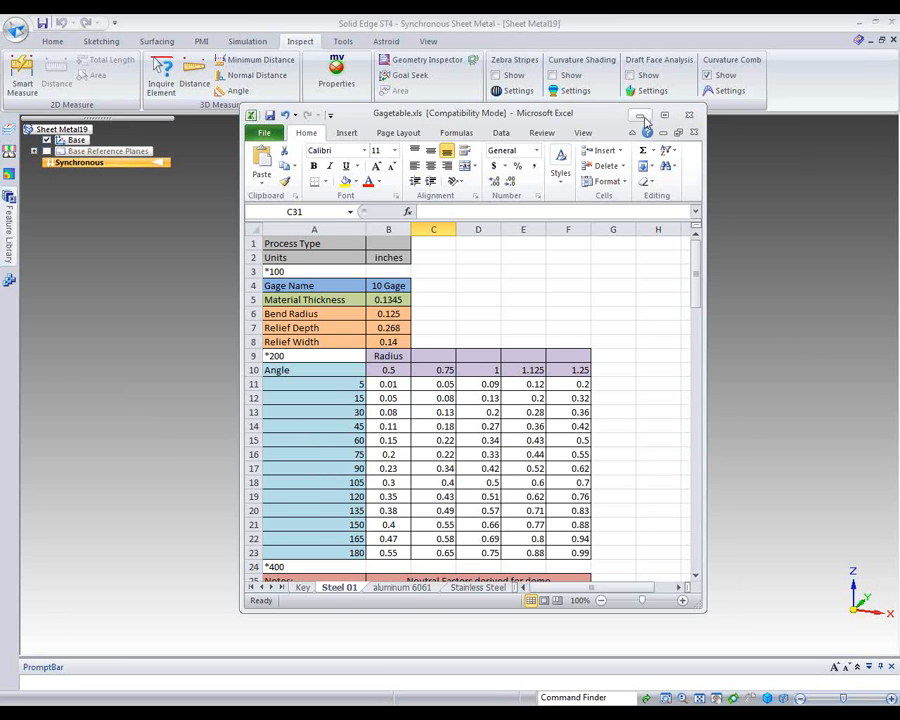
click(689, 114)
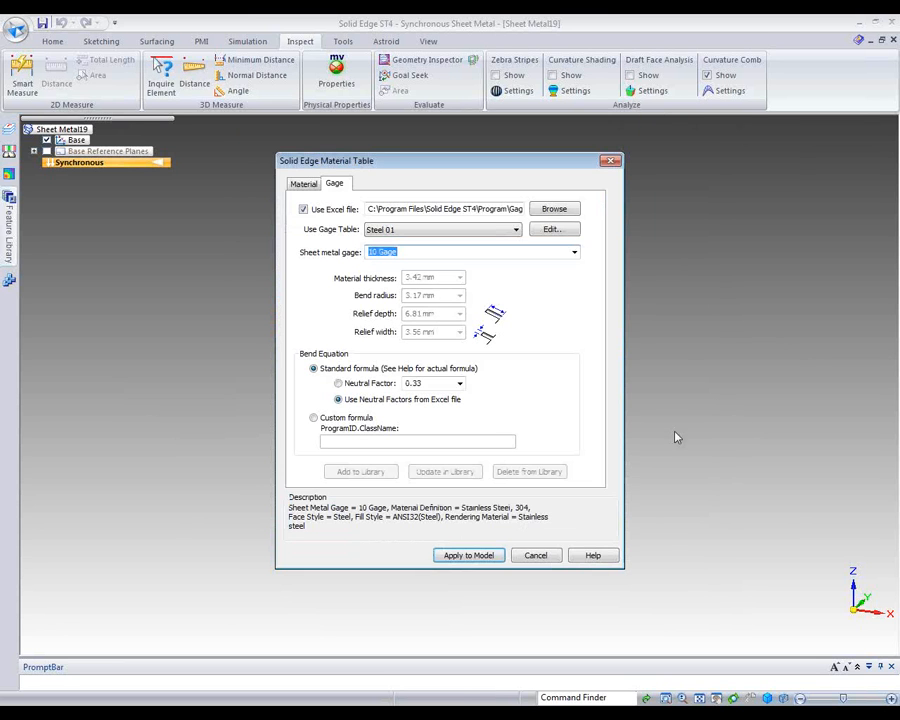
click(472, 556)
click(553, 407)
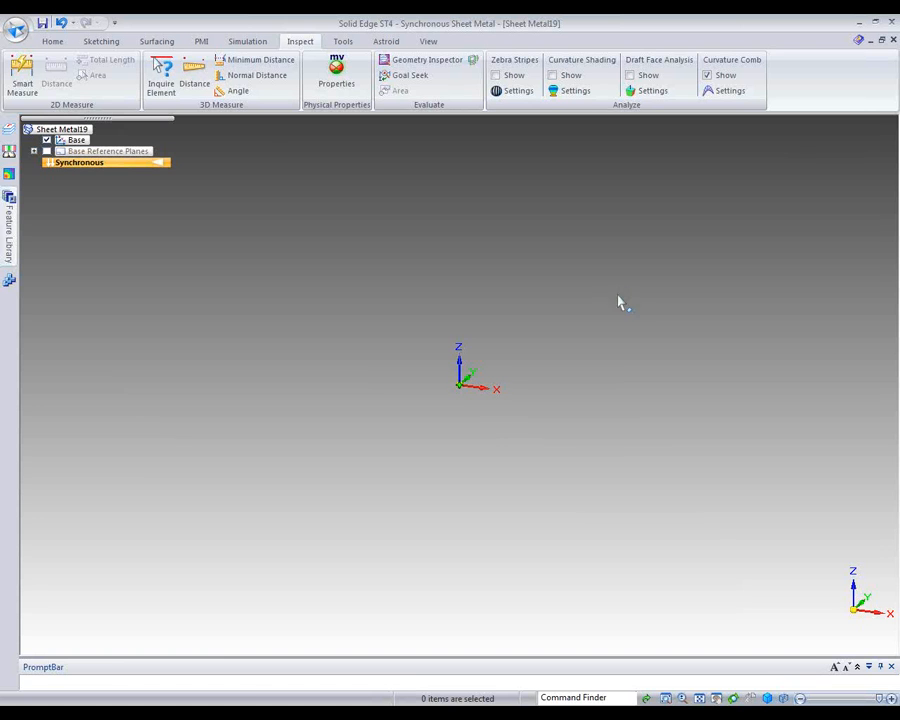
Sketch an L-shaped profile on the XZ plane: a vertical line about 67 mm long down to the origin and a horizontal line about 137 mm long
click(52, 41)
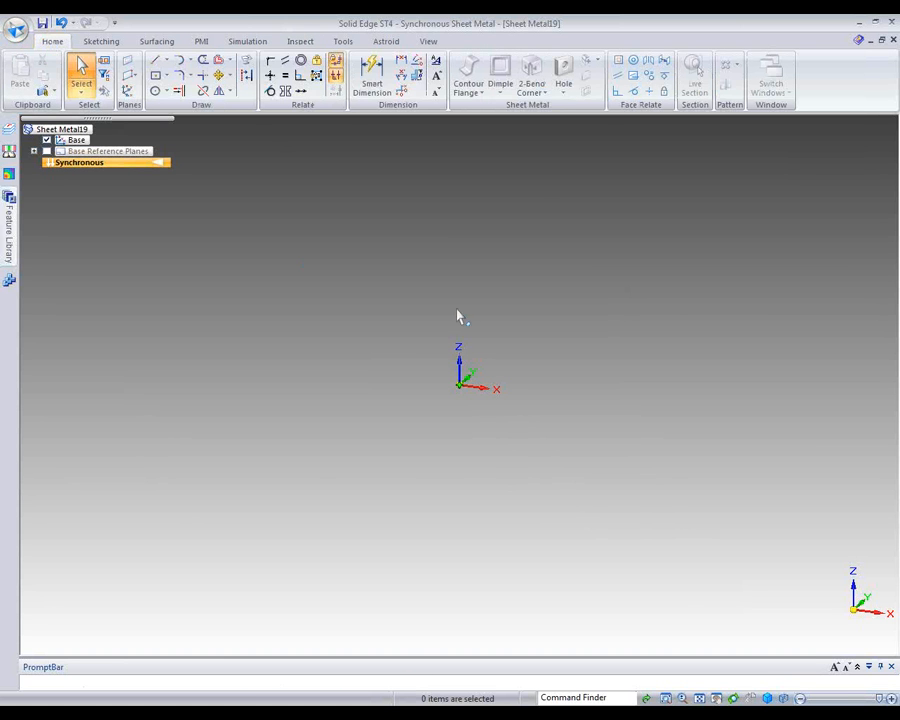
right_click(503, 269)
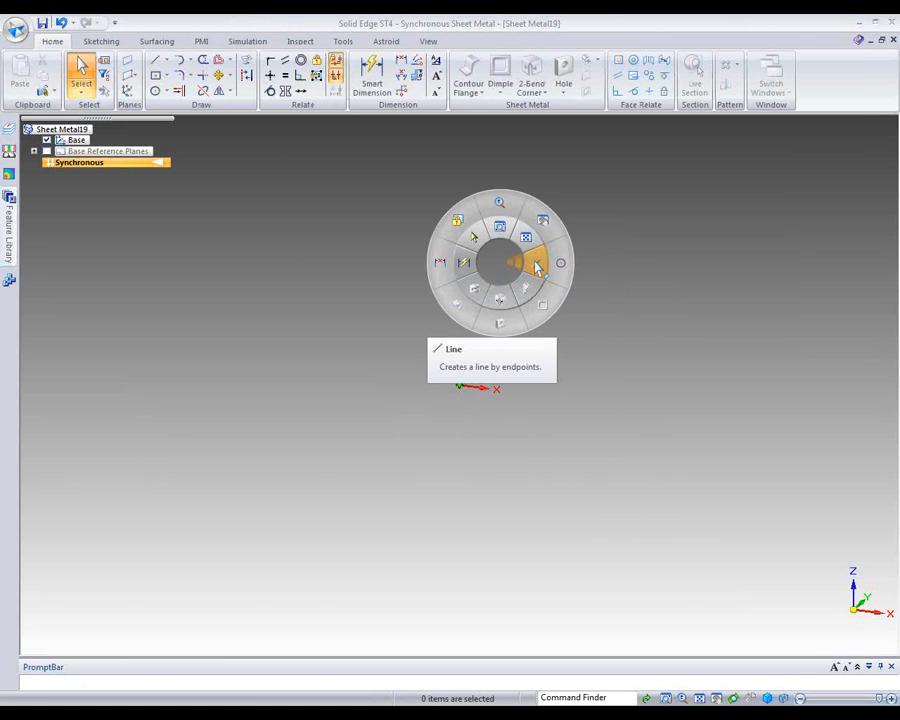
click(536, 262)
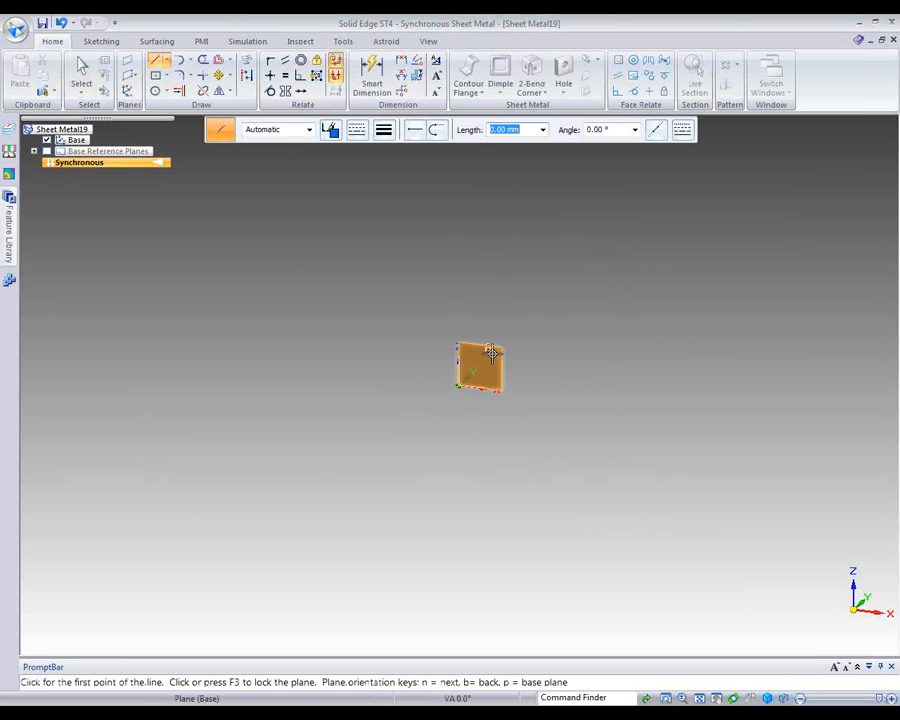
key(F3)
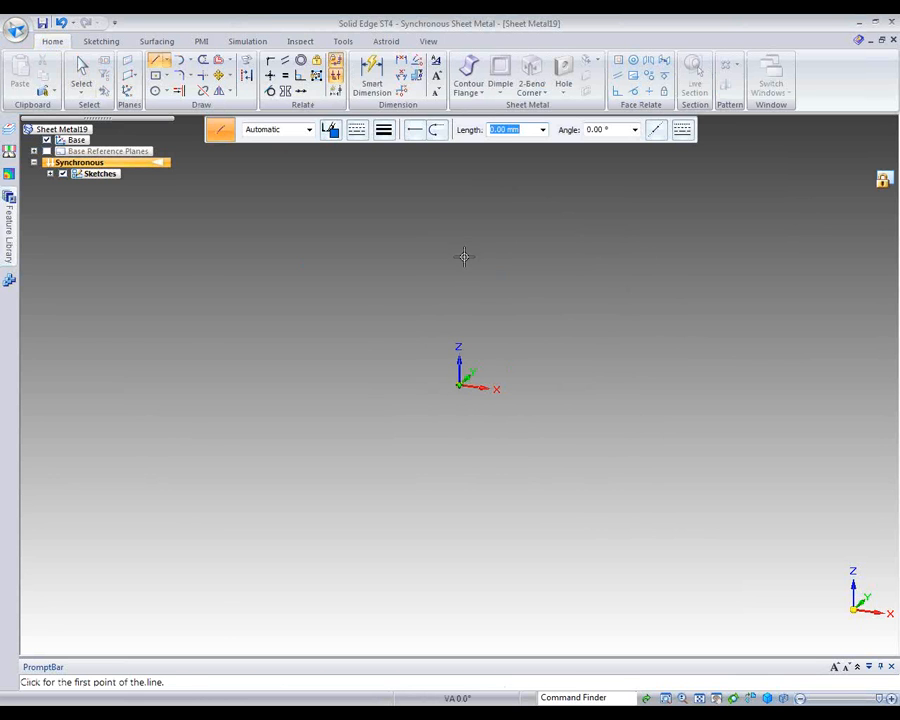
click(460, 254)
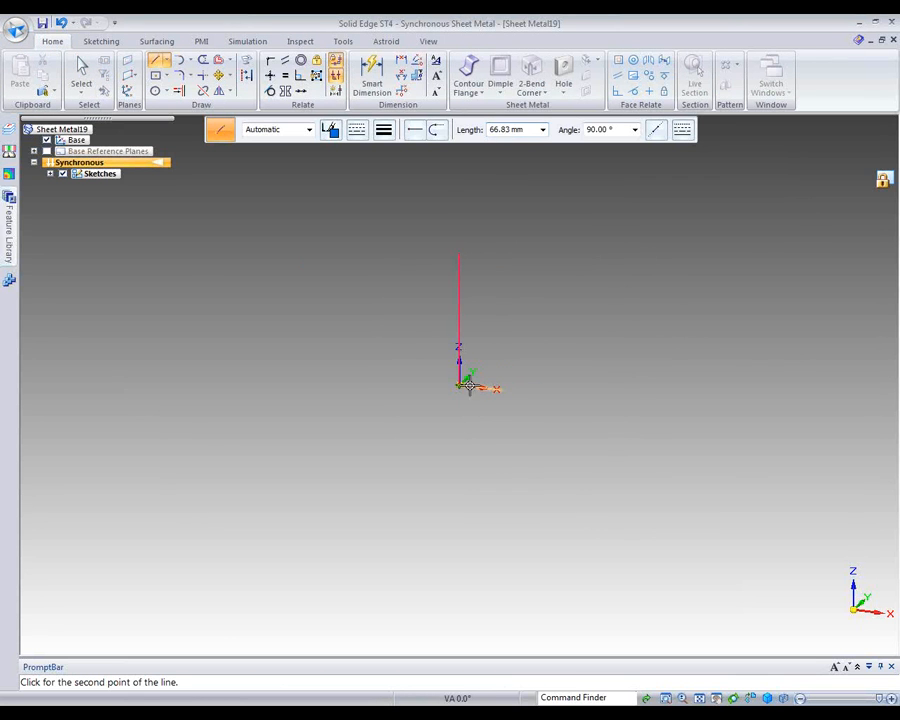
click(459, 385)
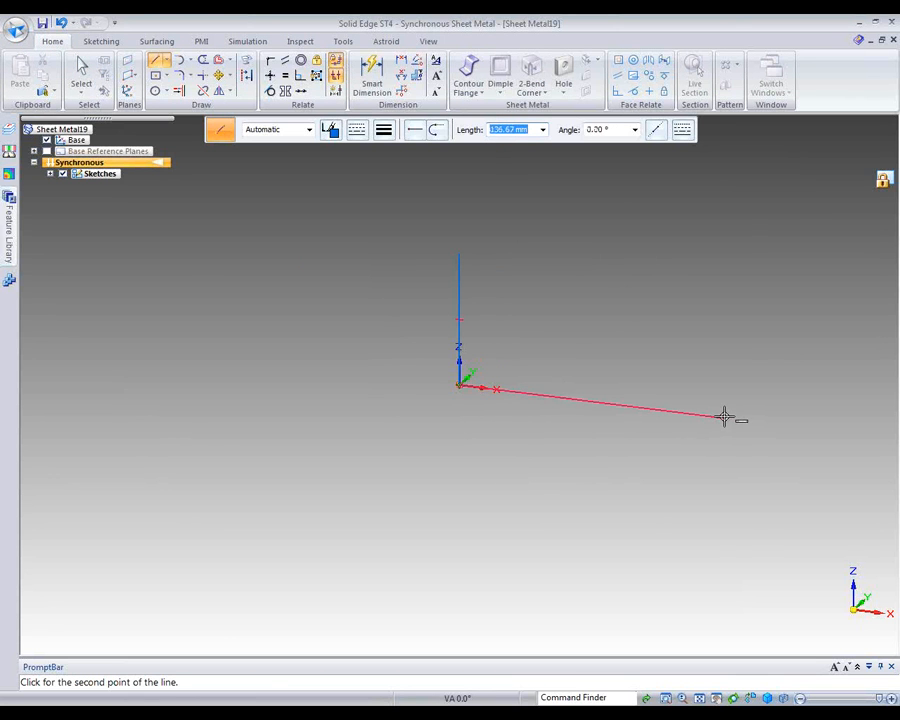
click(724, 416)
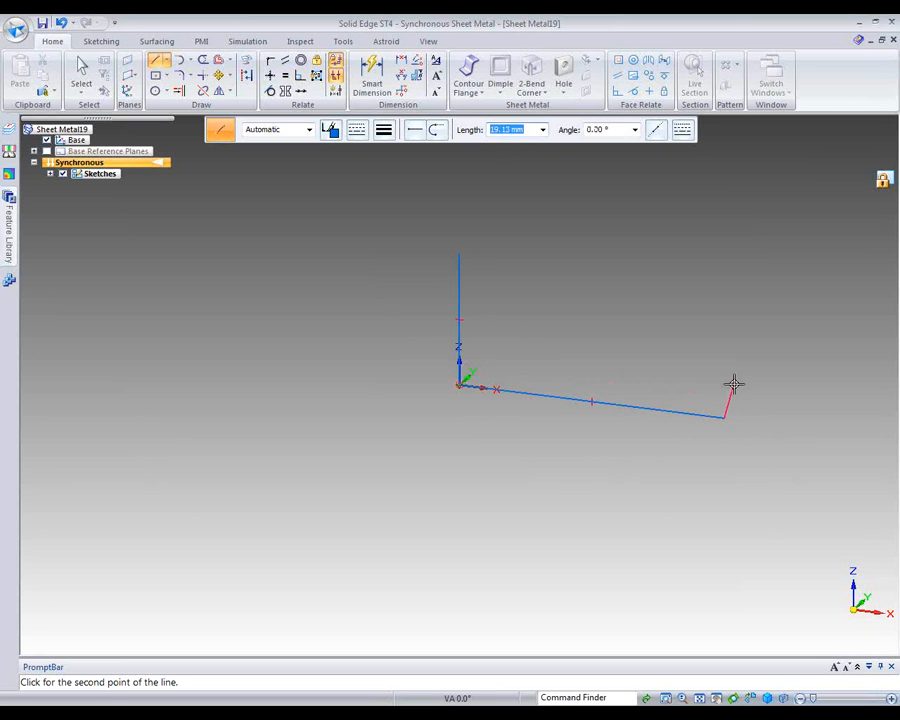
right_click(734, 382)
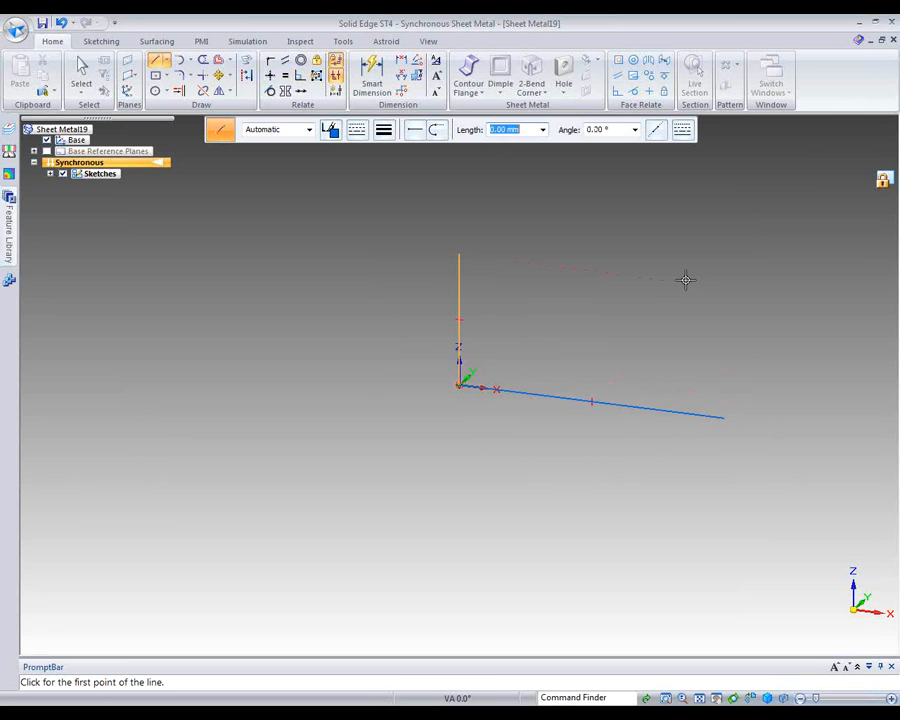
Create a contour flange from the L-shaped sketch with a symmetric extent of 120 mm
right_click(690, 308)
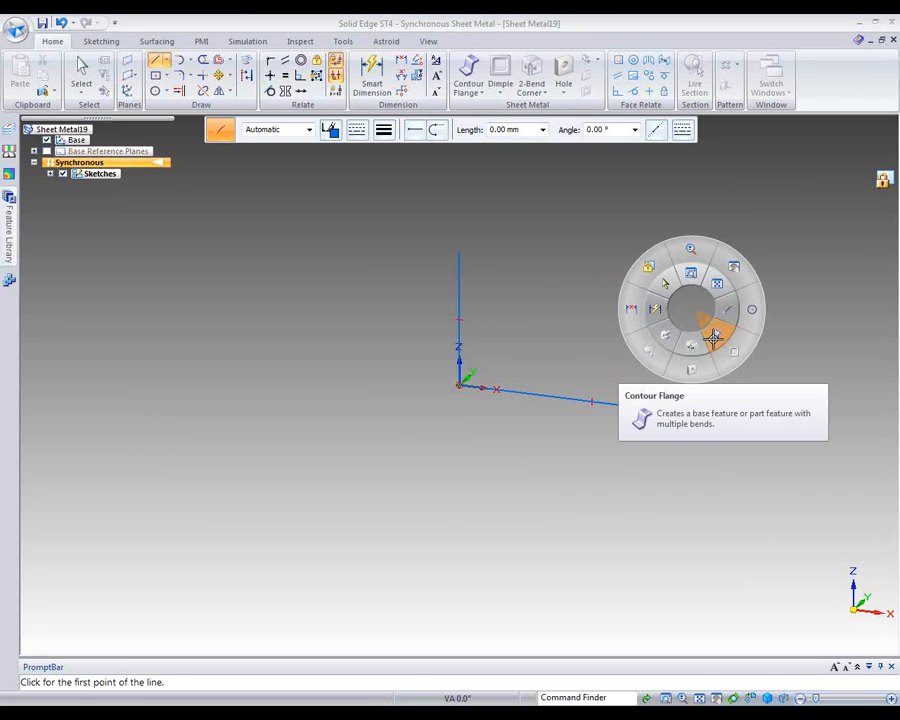
click(713, 338)
click(558, 401)
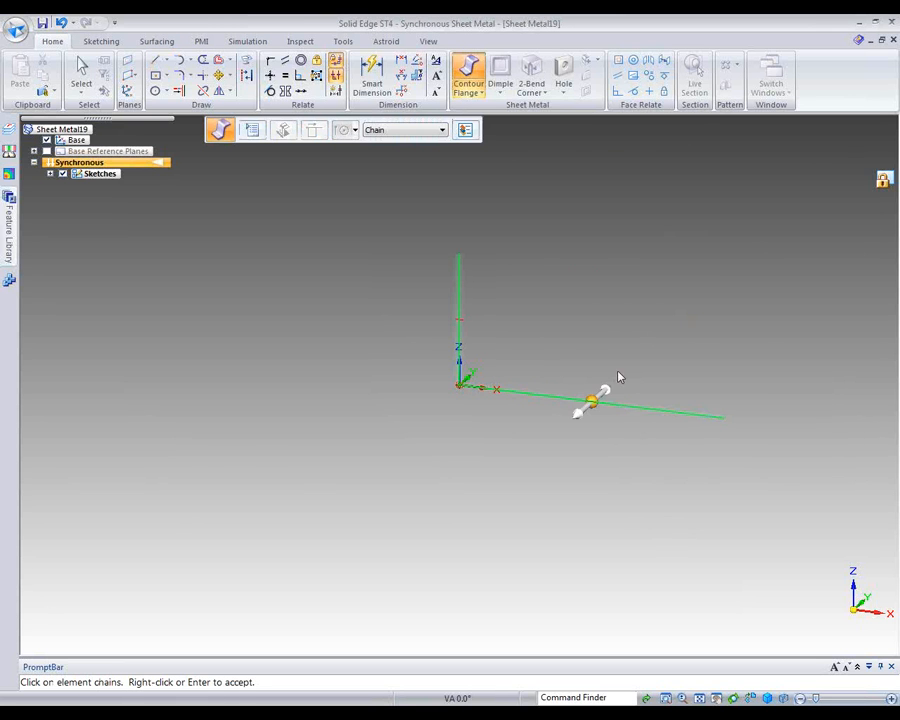
key(Return)
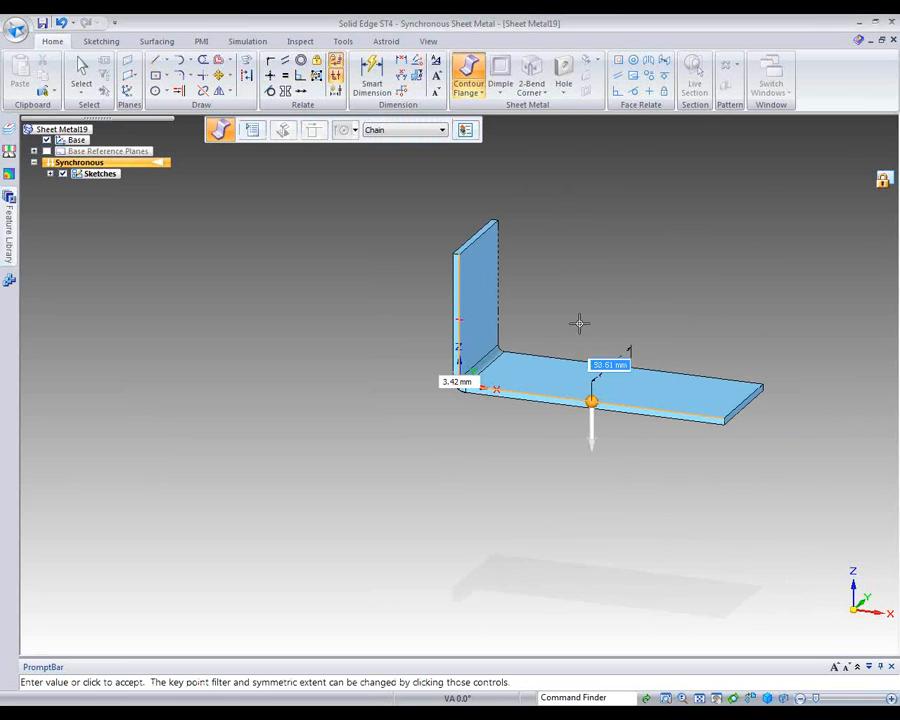
click(283, 130)
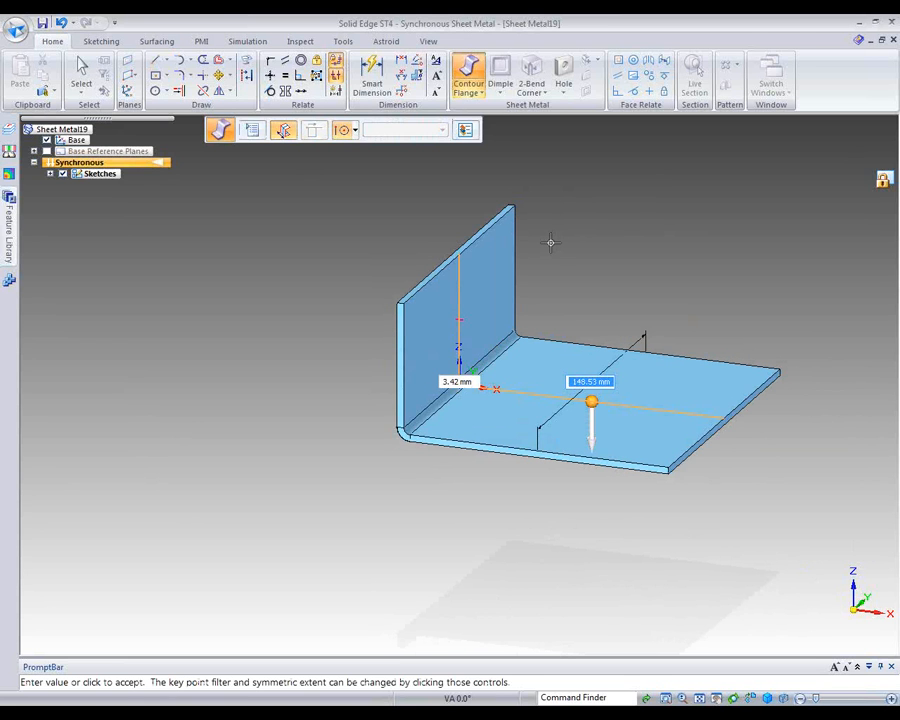
text(120)
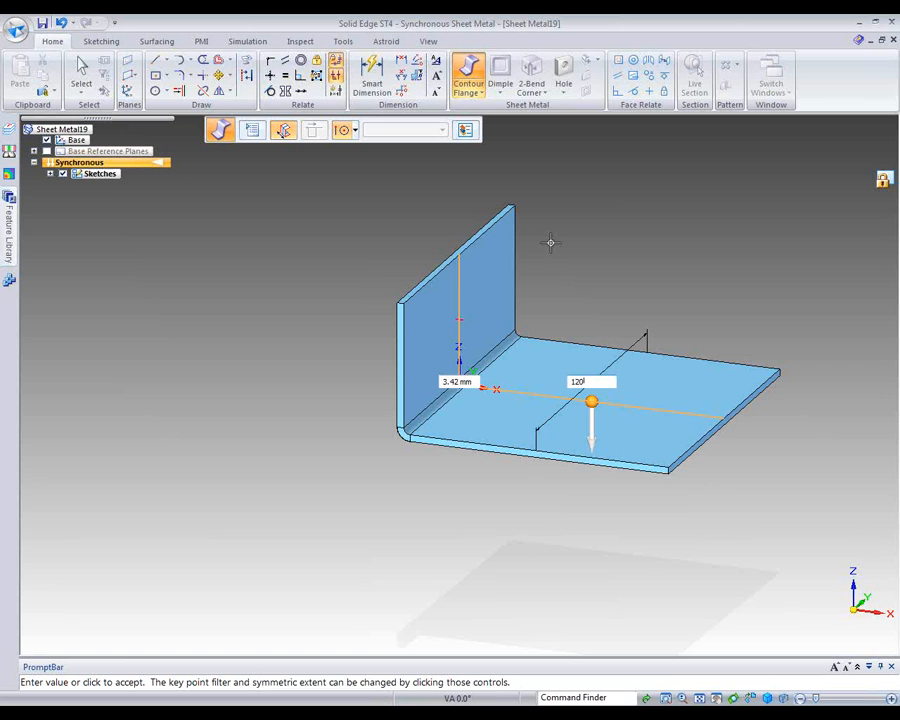
key(Return)
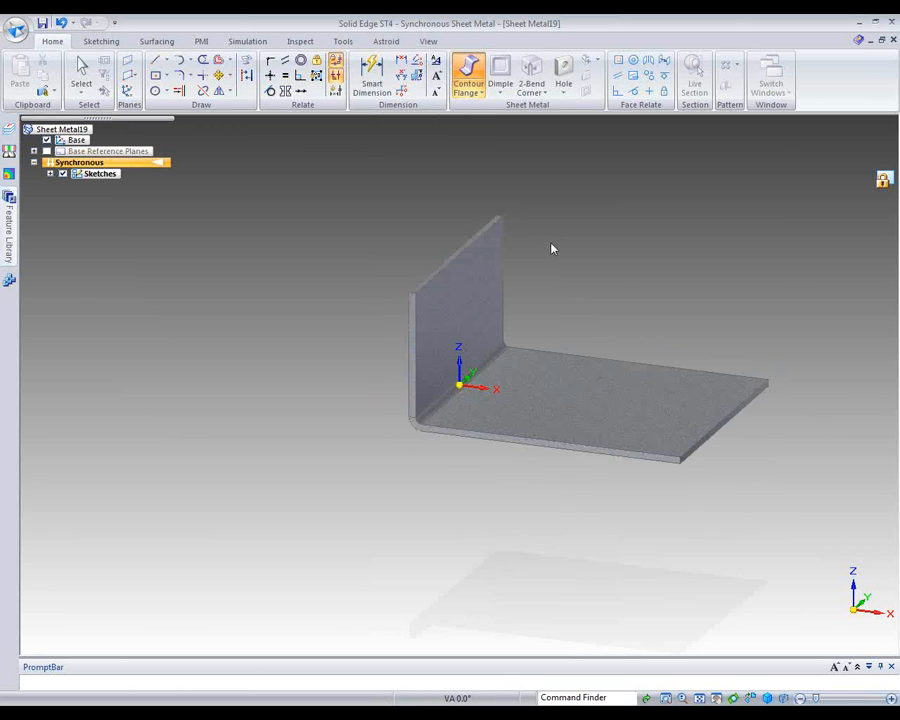
Round the two outer corners of the horizontal plate with a 35 mm Break Corner radius
middle_drag(588, 269, 597, 275)
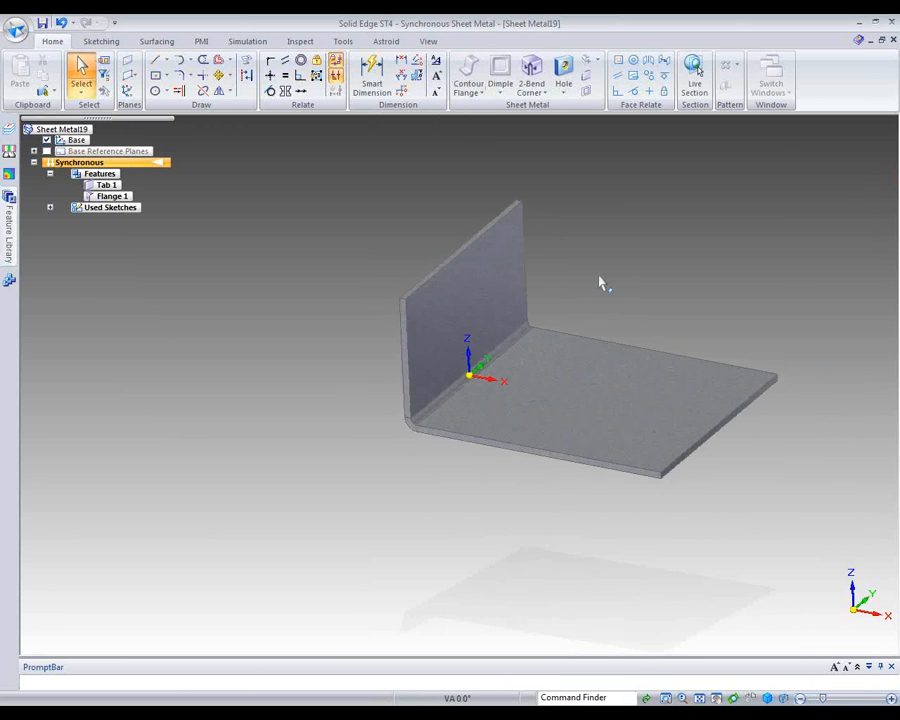
scroll(597, 275, up, 2)
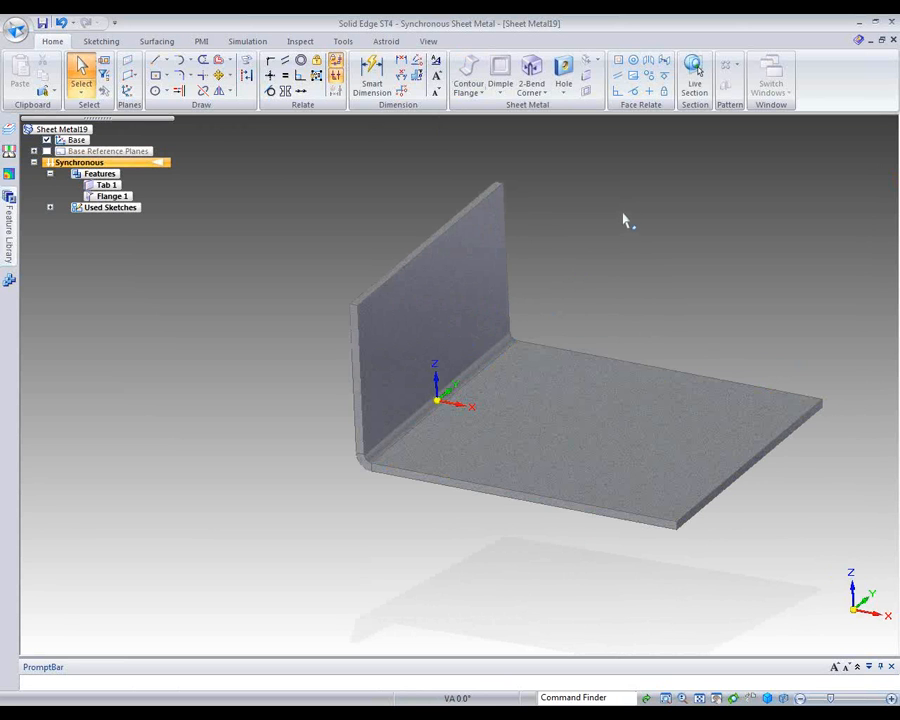
click(586, 75)
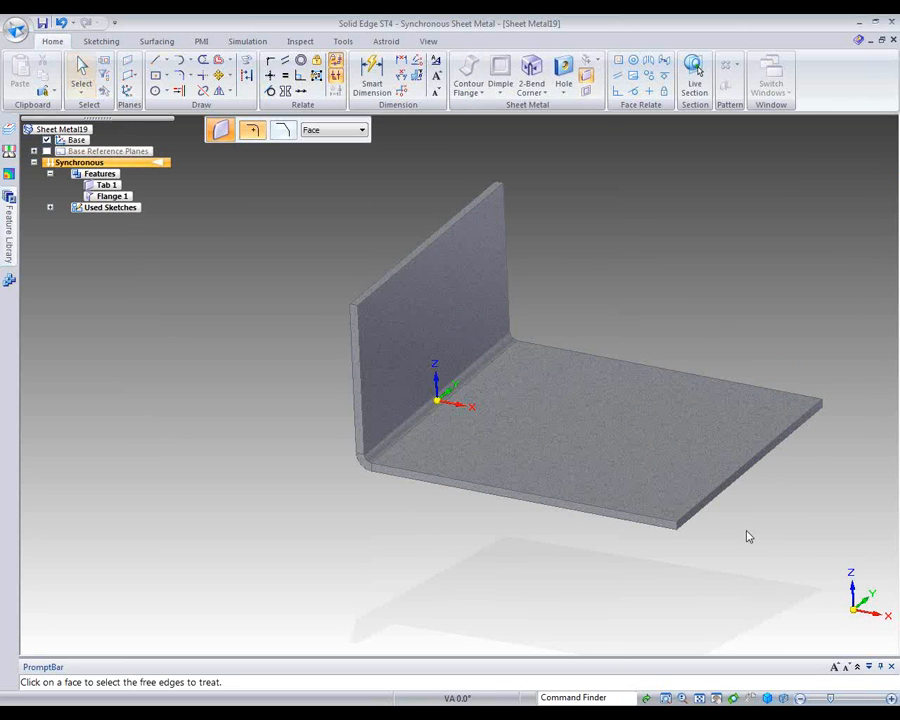
click(678, 525)
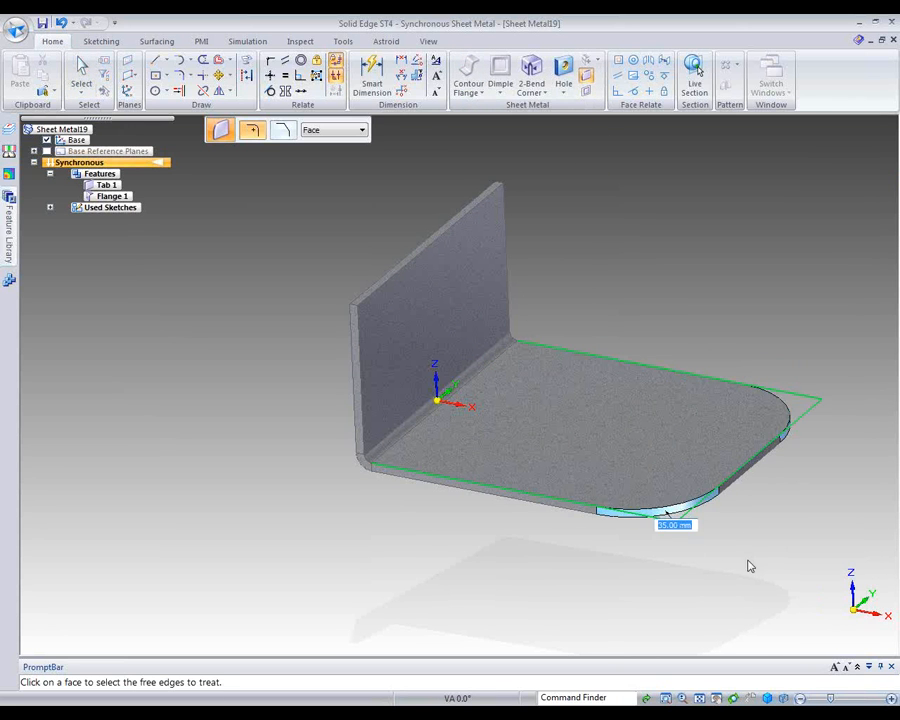
key(Escape)
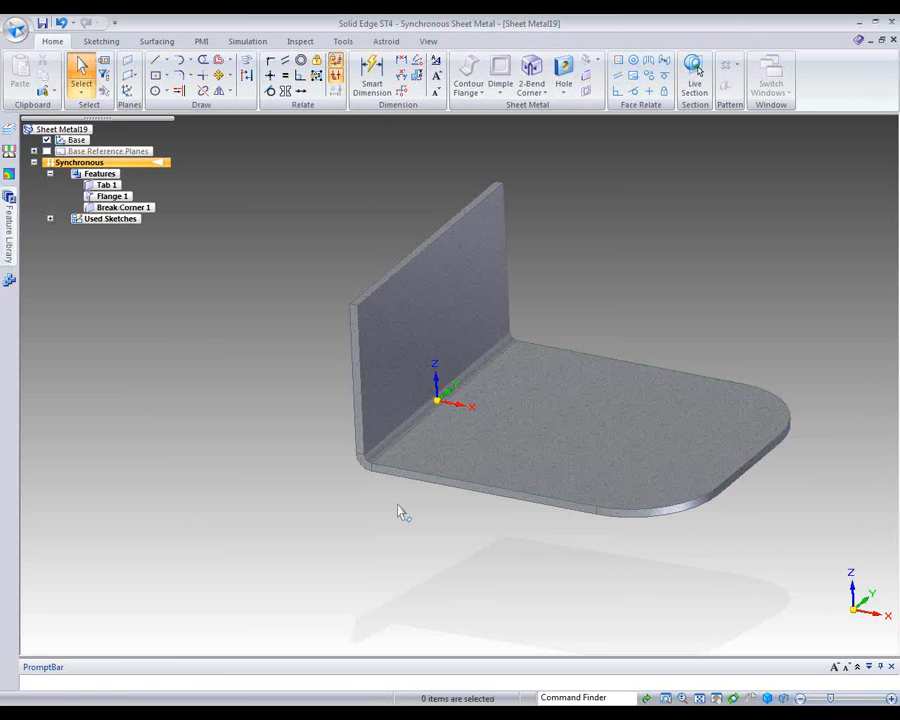
Rotate the horizontal plate's side edge faces inward about the bend end so the plate tapers symmetrically toward its rounded end
click(420, 484)
drag(406, 478, 375, 424)
click(377, 424)
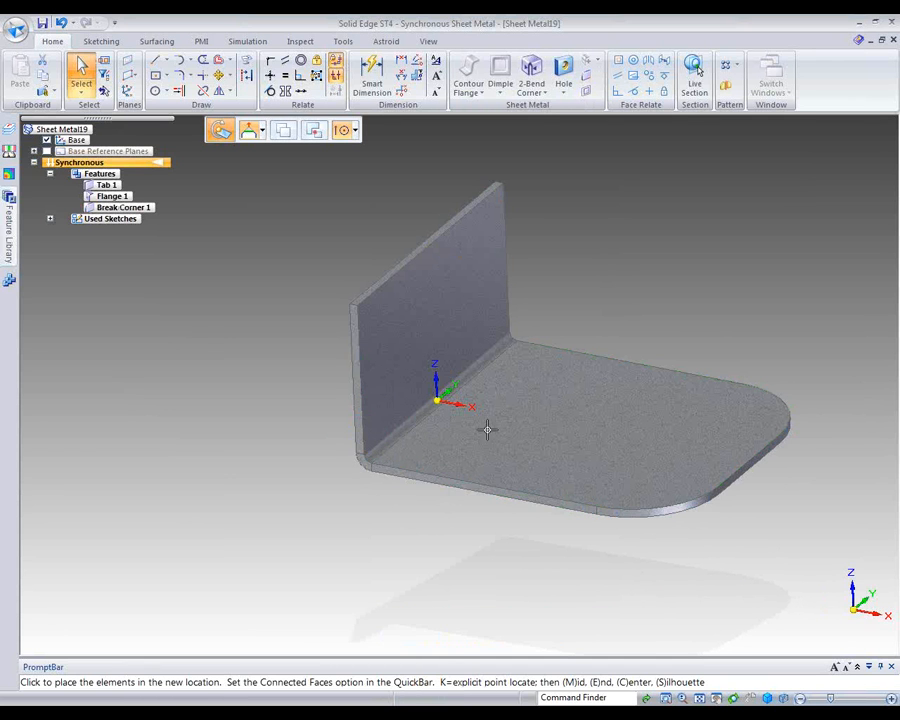
click(543, 428)
click(707, 583)
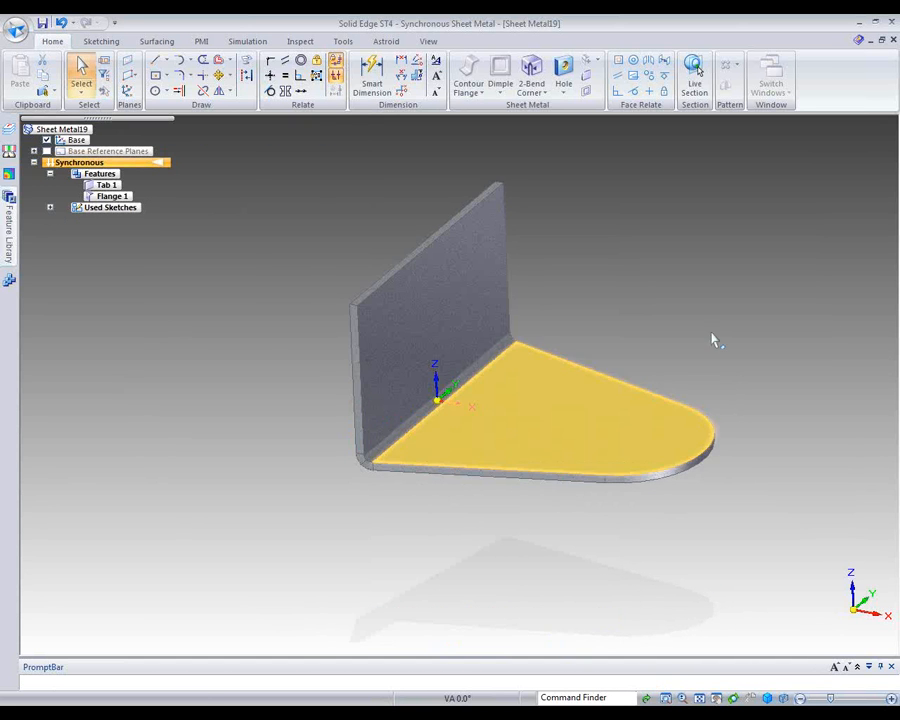
mouse_move(836, 487)
middle_down()
mouse_move(808, 593)
mouse_move(834, 466)
middle_up()
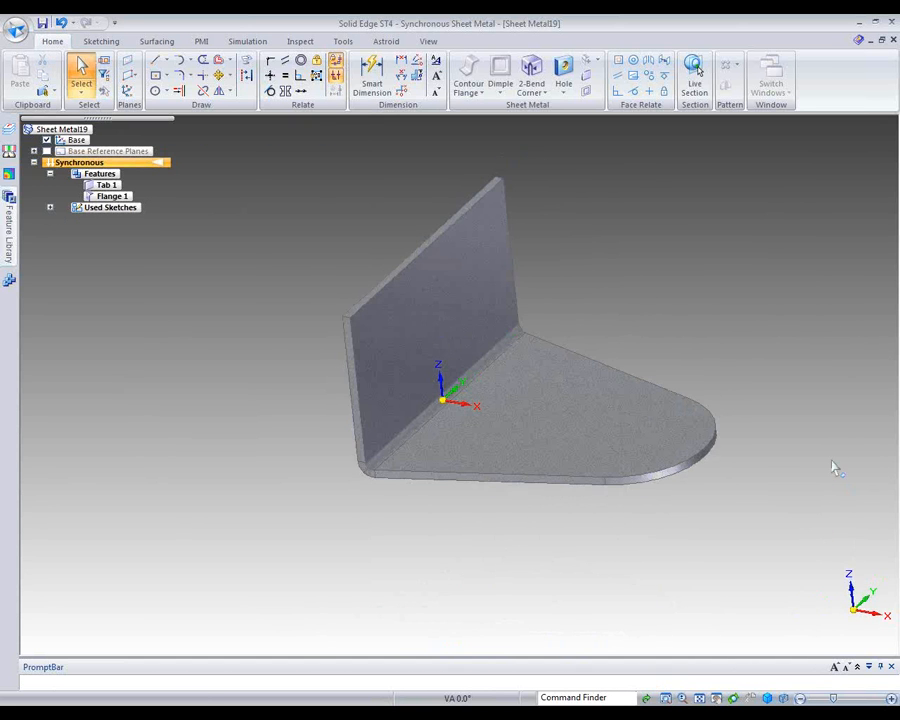
Sketch a 35 mm diameter circle on the base plate's upper face near its rounded end
right_click(712, 352)
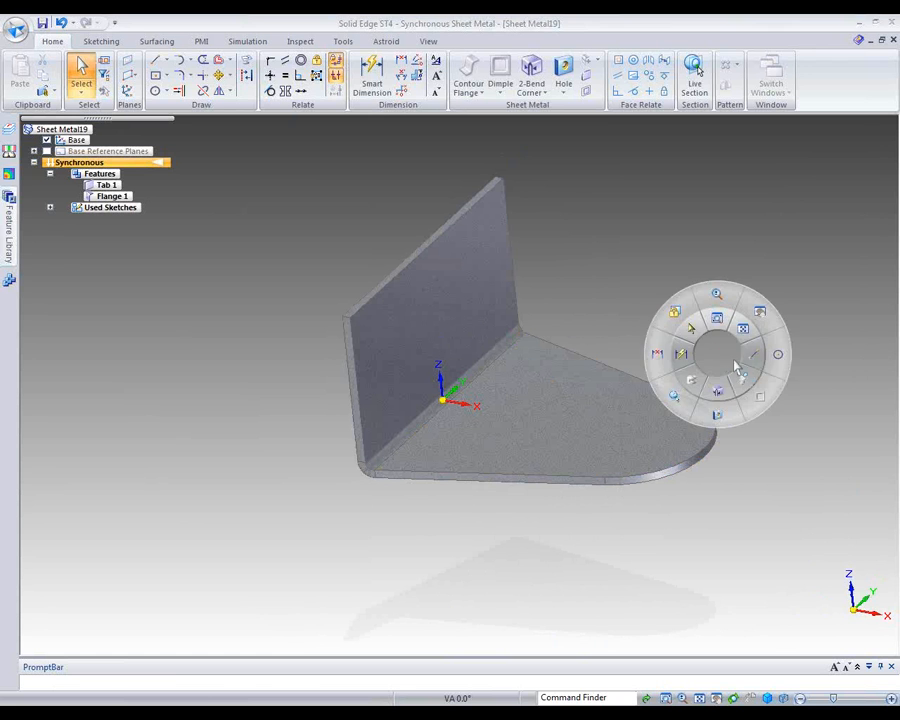
click(777, 358)
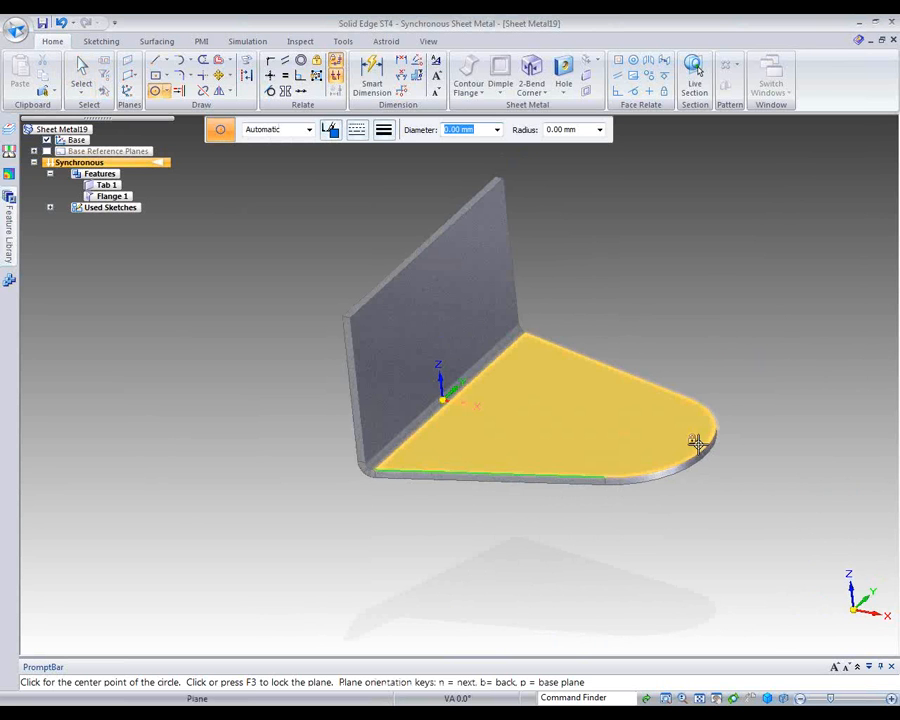
drag(624, 432, 649, 447)
text(3)
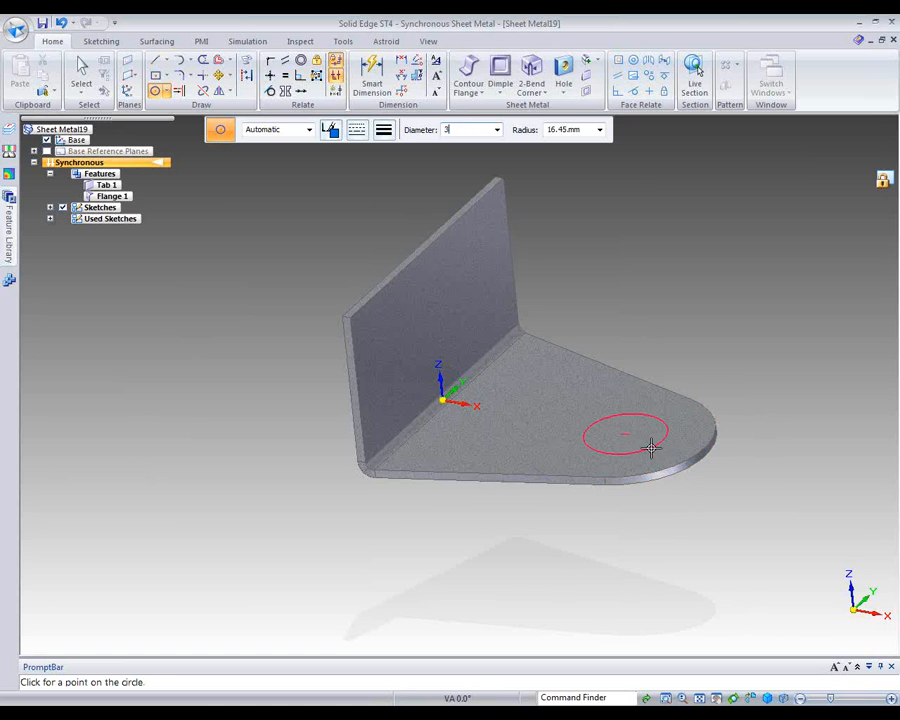
text(5)
key(Tab)
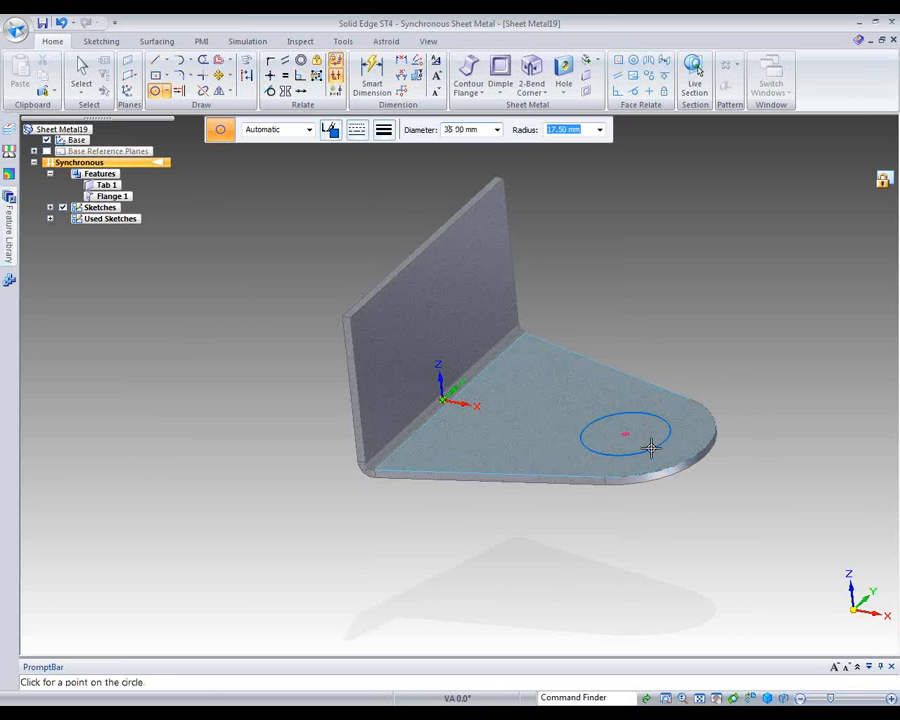
click(600, 443)
key(Escape)
Cut the circular region down through the base plate to make a hole
click(656, 434)
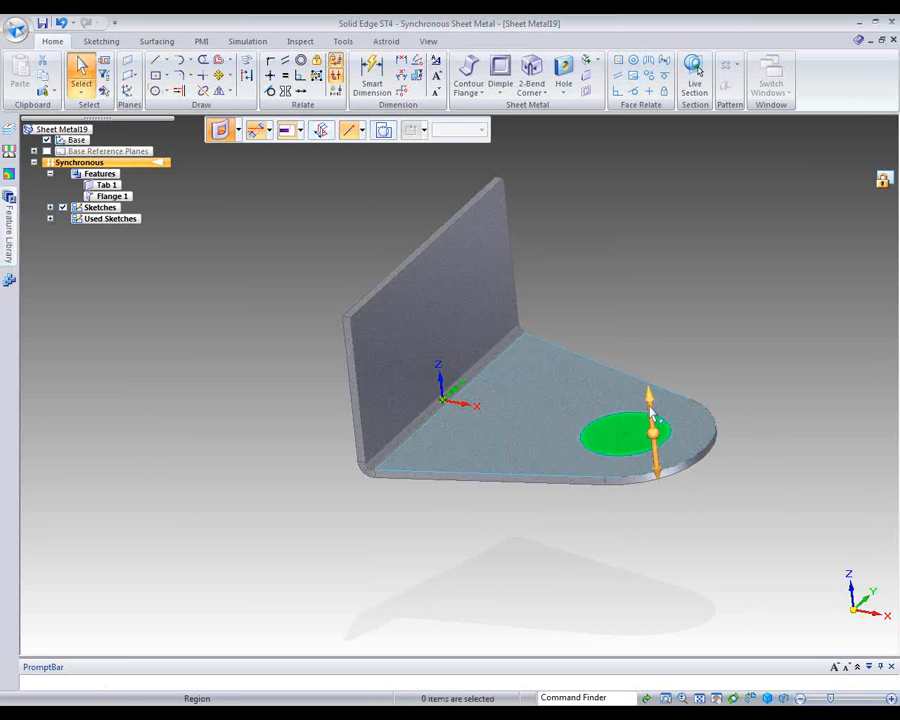
click(650, 410)
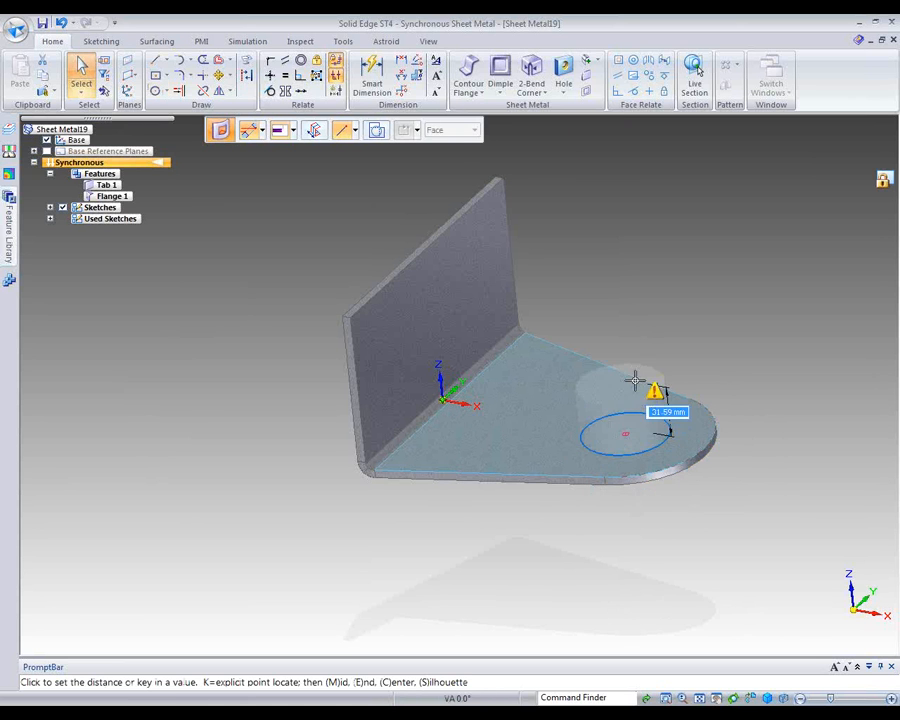
click(680, 478)
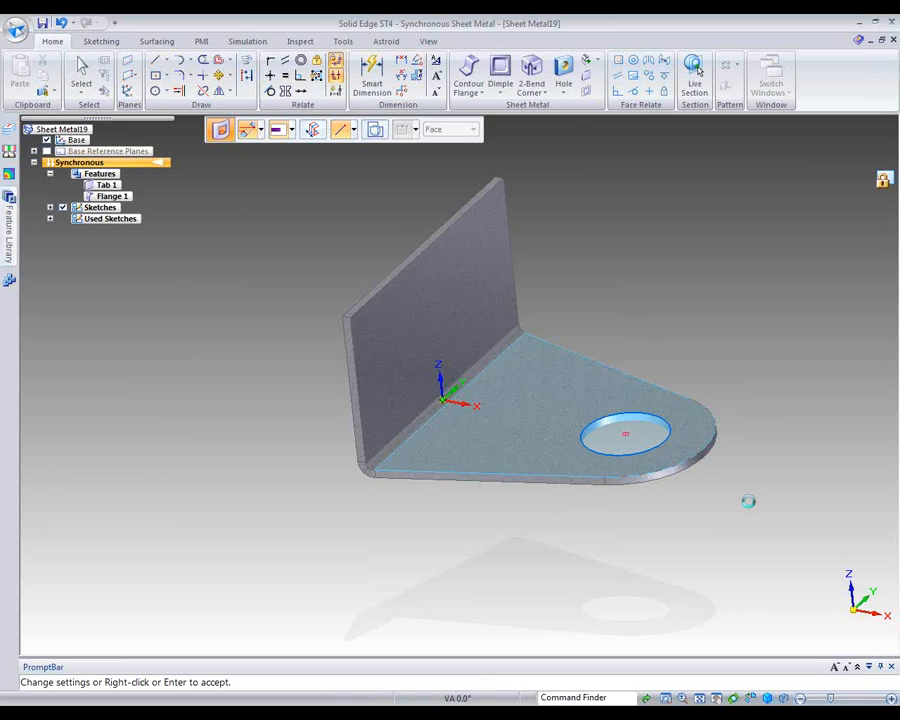
right_click(746, 498)
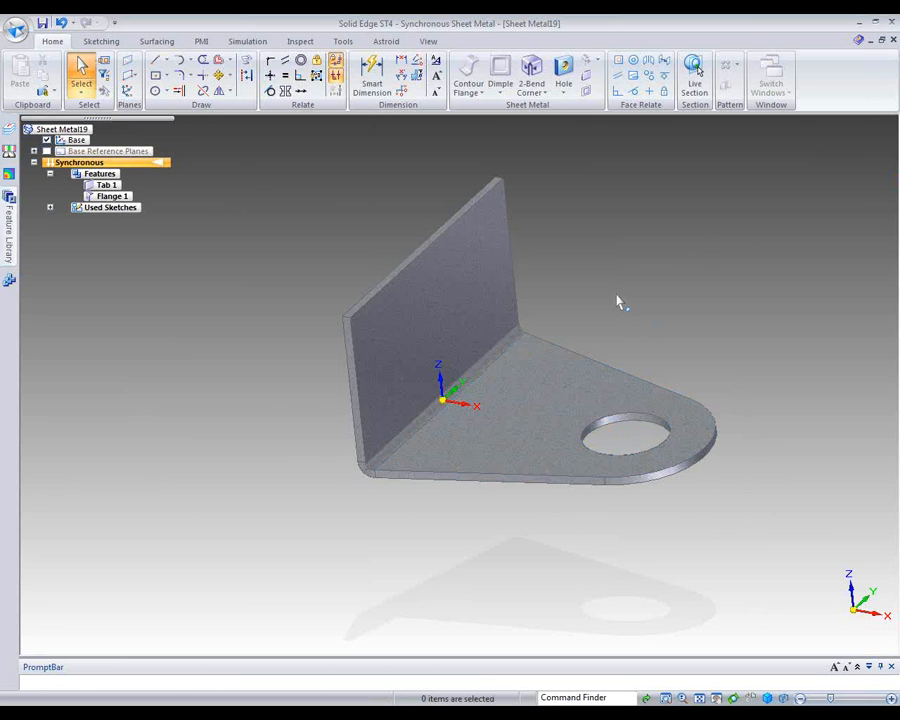
Dimension from the upright flange's outer edge to the hole's center and set the distance to 100 mm
middle_drag(619, 617, 448, 477)
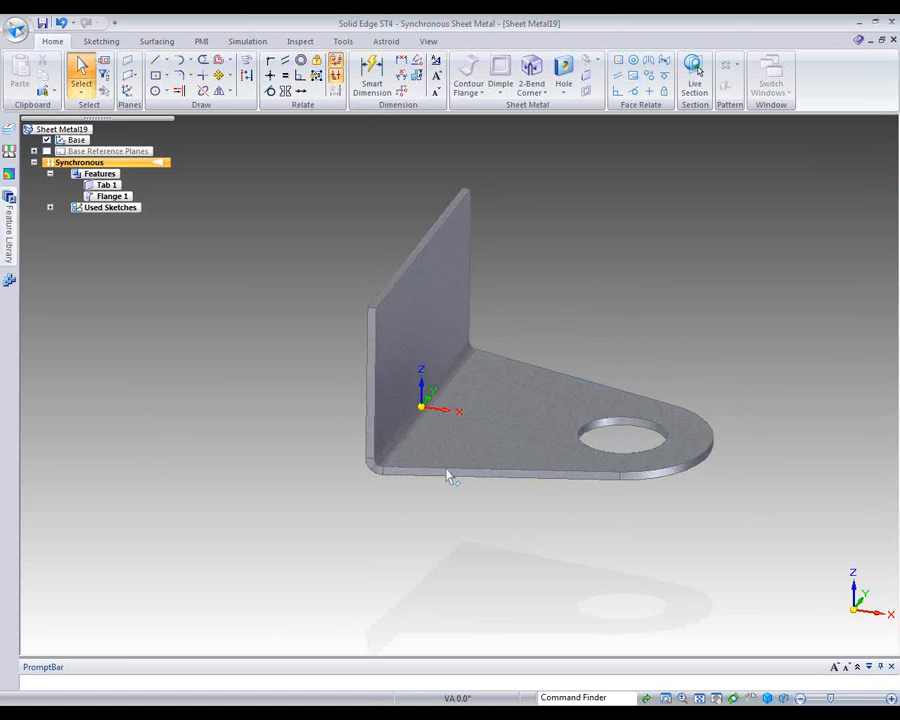
right_click(250, 391)
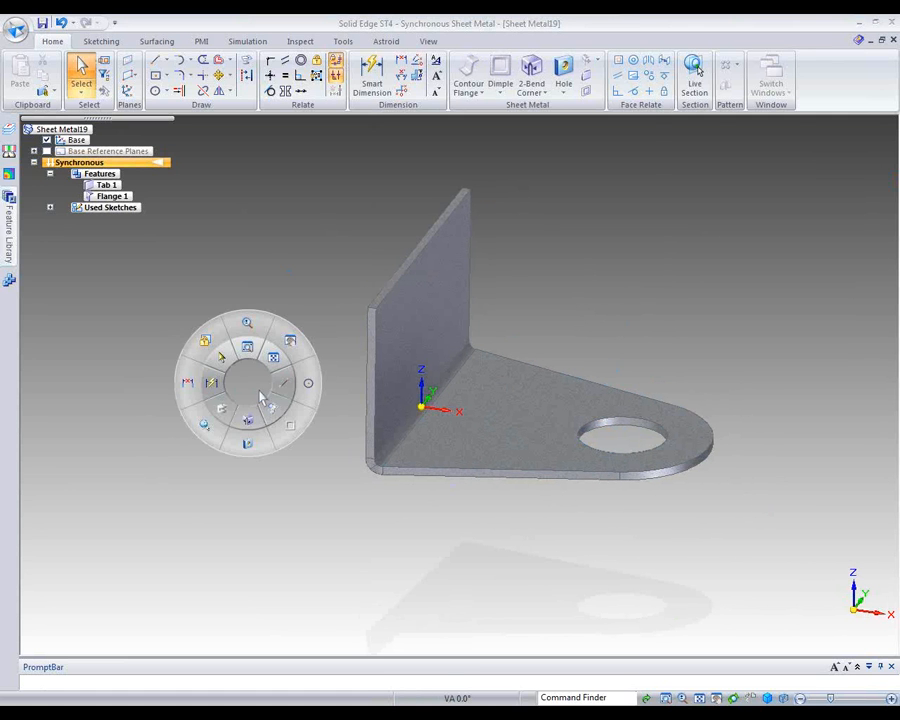
click(212, 388)
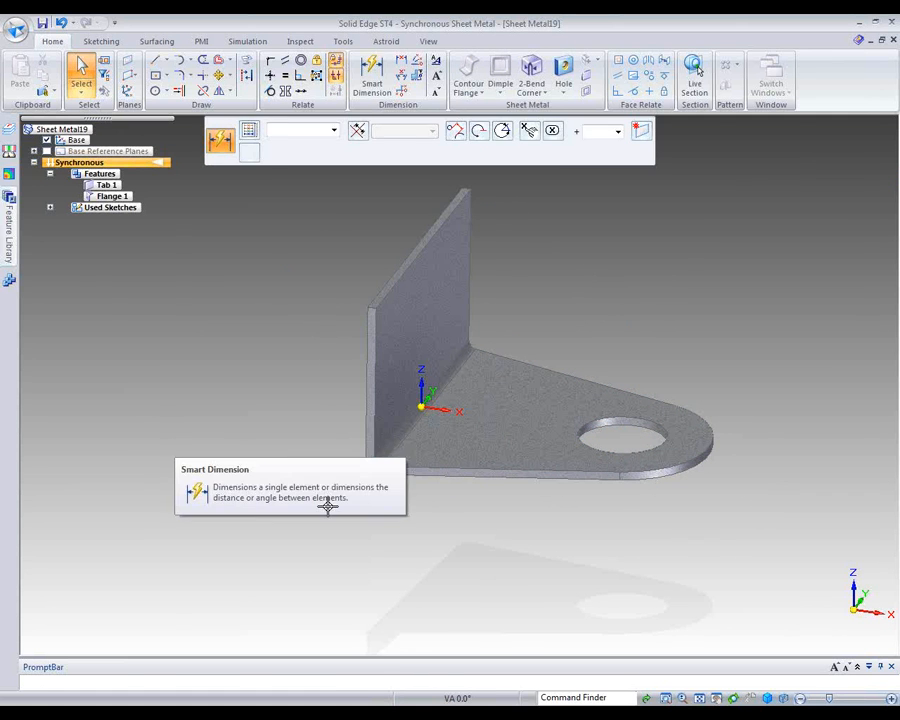
click(364, 364)
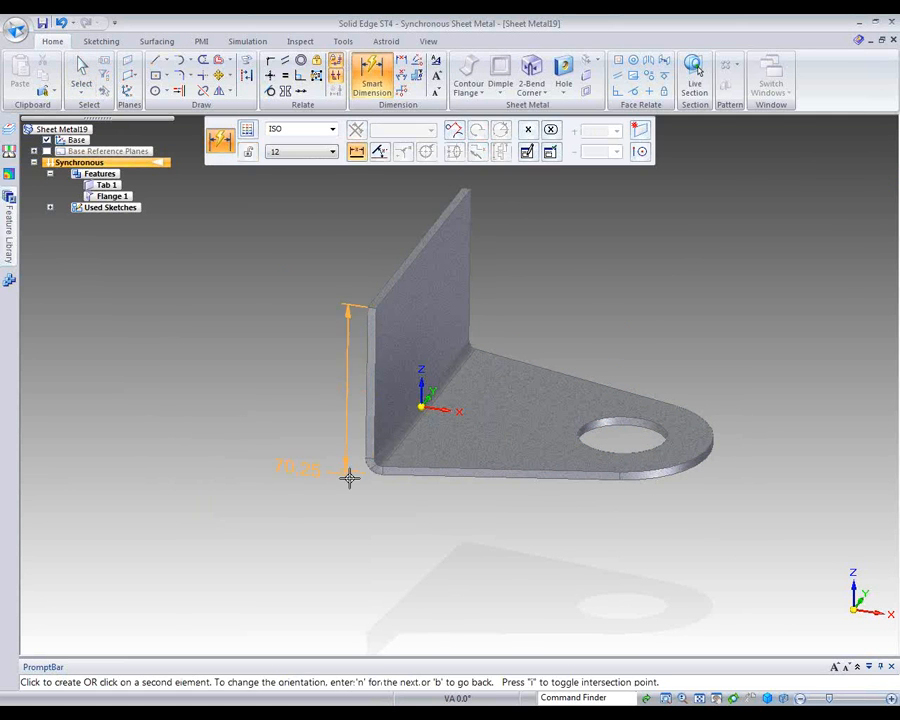
click(628, 440)
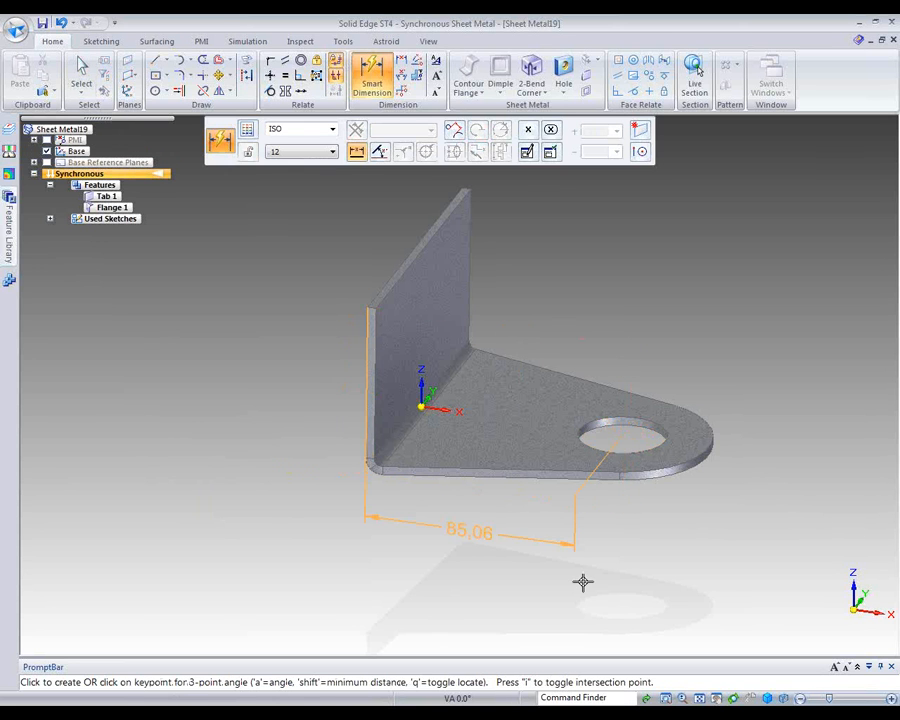
click(514, 577)
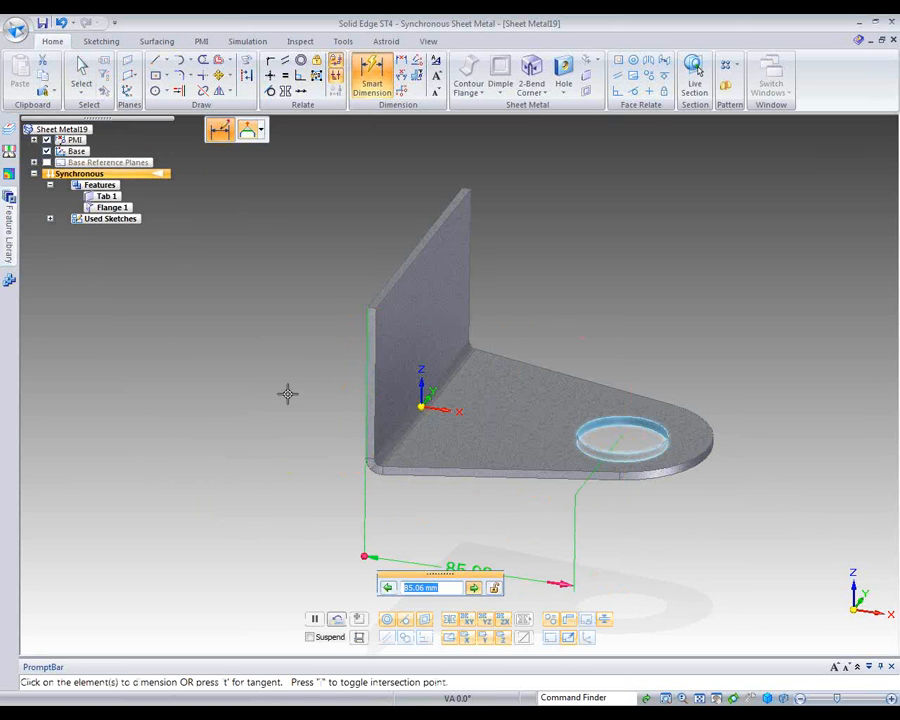
text(100)
key(Return)
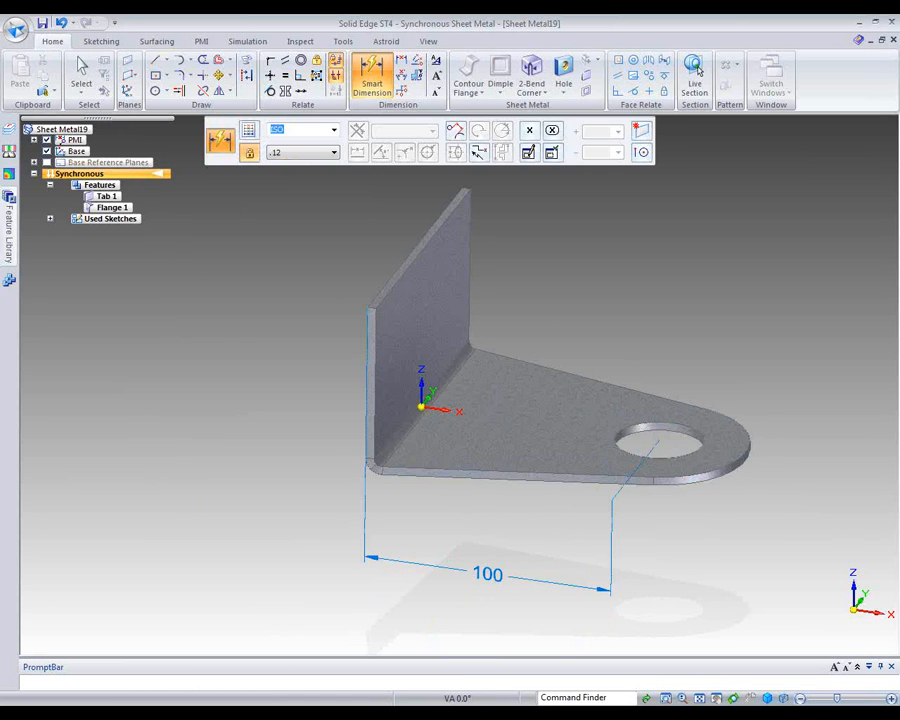
Add 90° flanges along both tapered side edges of the base plate, level with the top of the upright flange
middle_drag(717, 565, 655, 572)
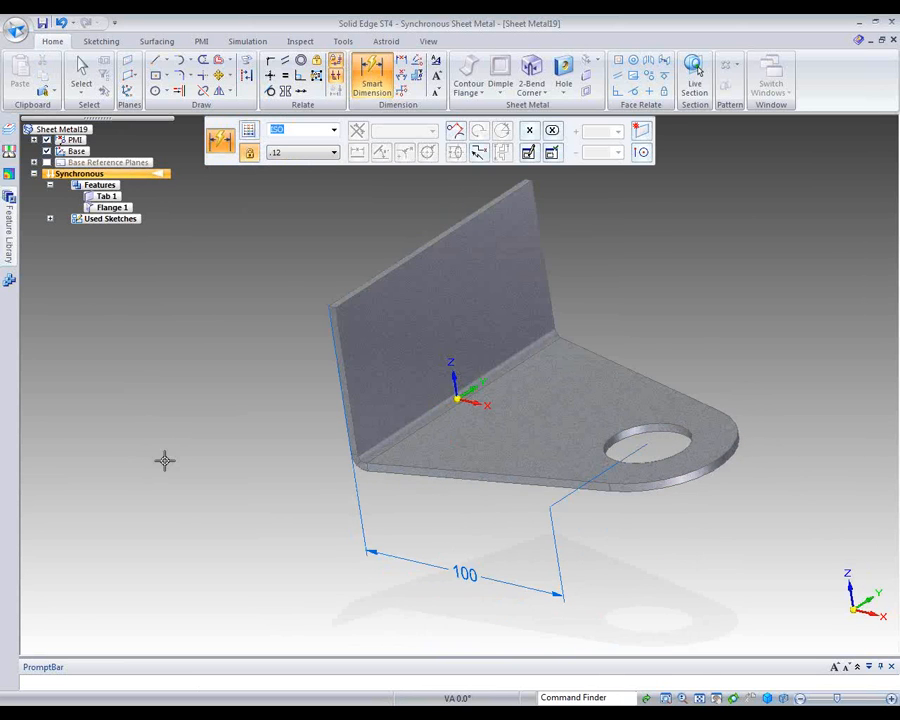
middle_drag(165, 460, 143, 457)
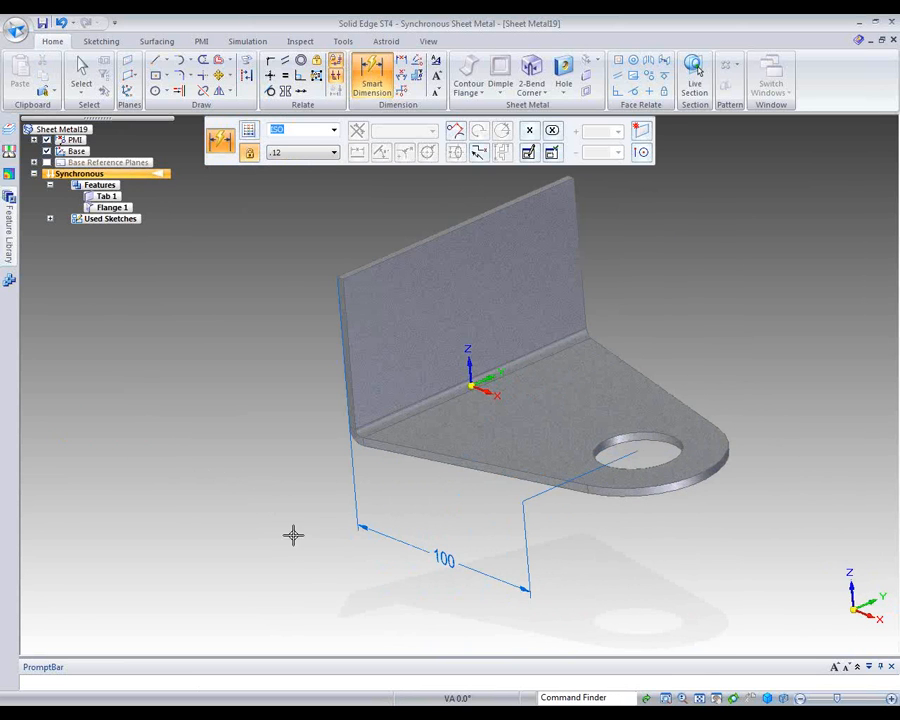
key(Escape)
click(447, 468)
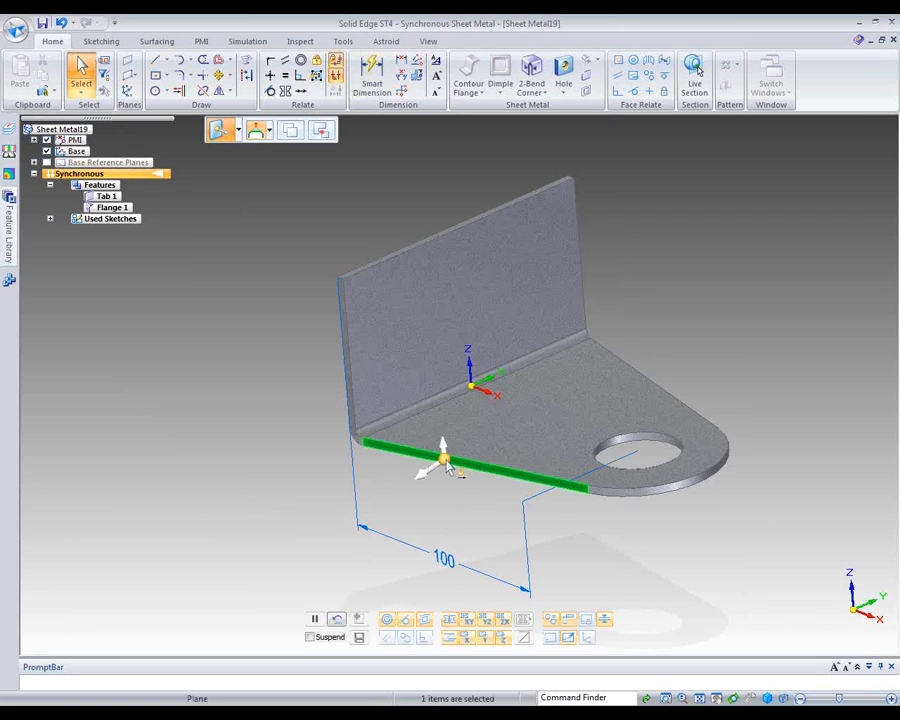
ctrl+click(639, 375)
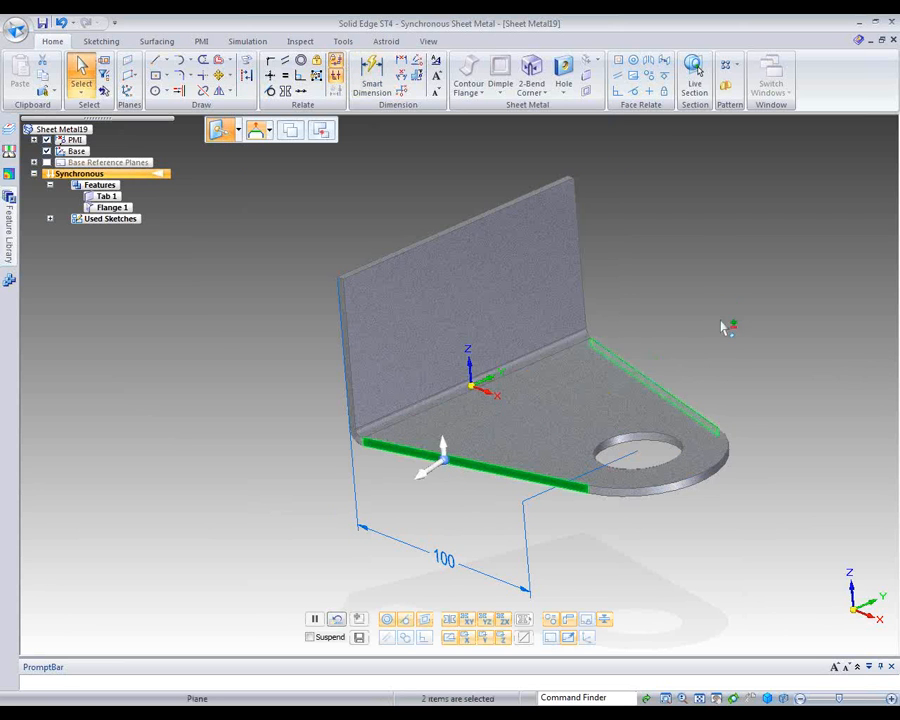
click(443, 450)
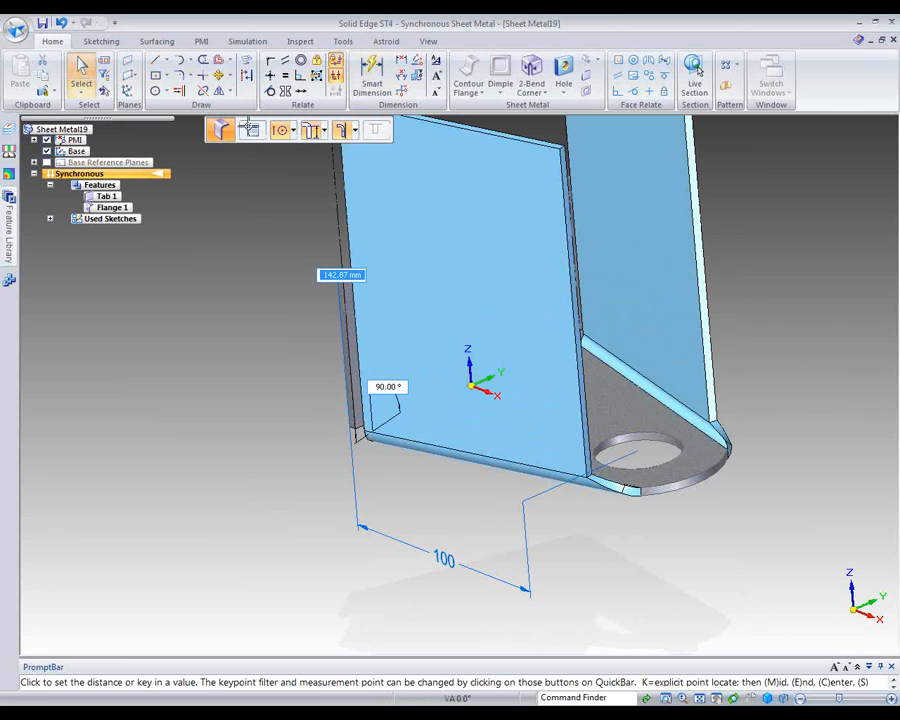
click(252, 131)
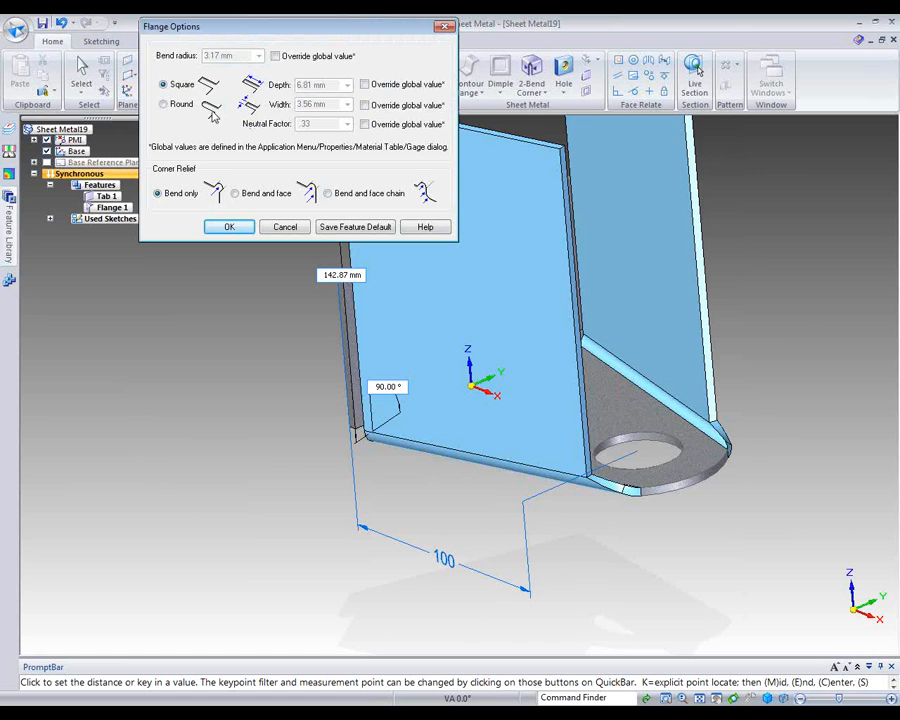
click(286, 227)
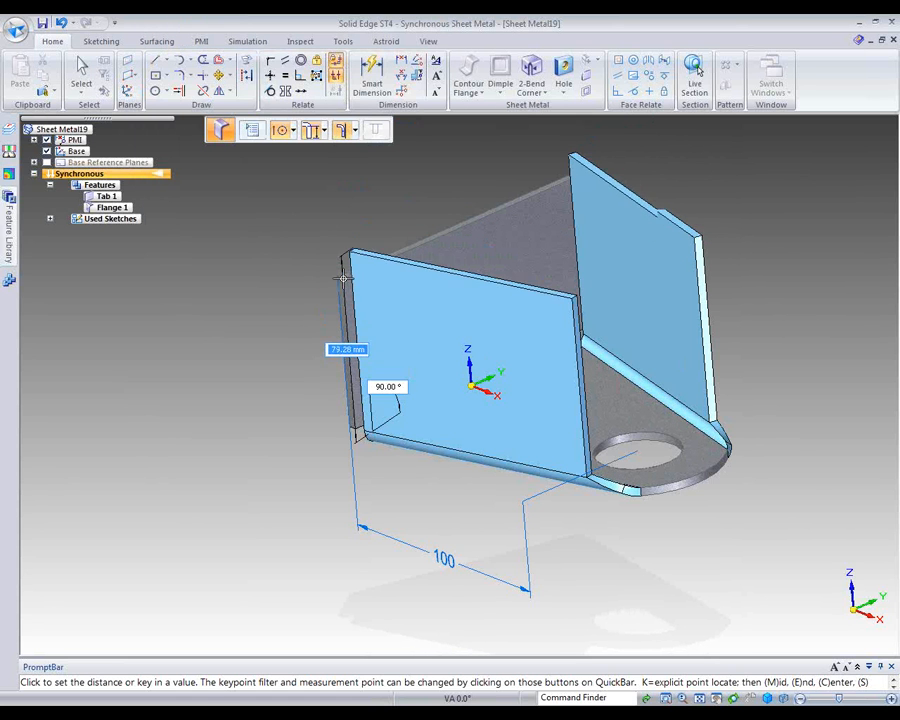
click(299, 293)
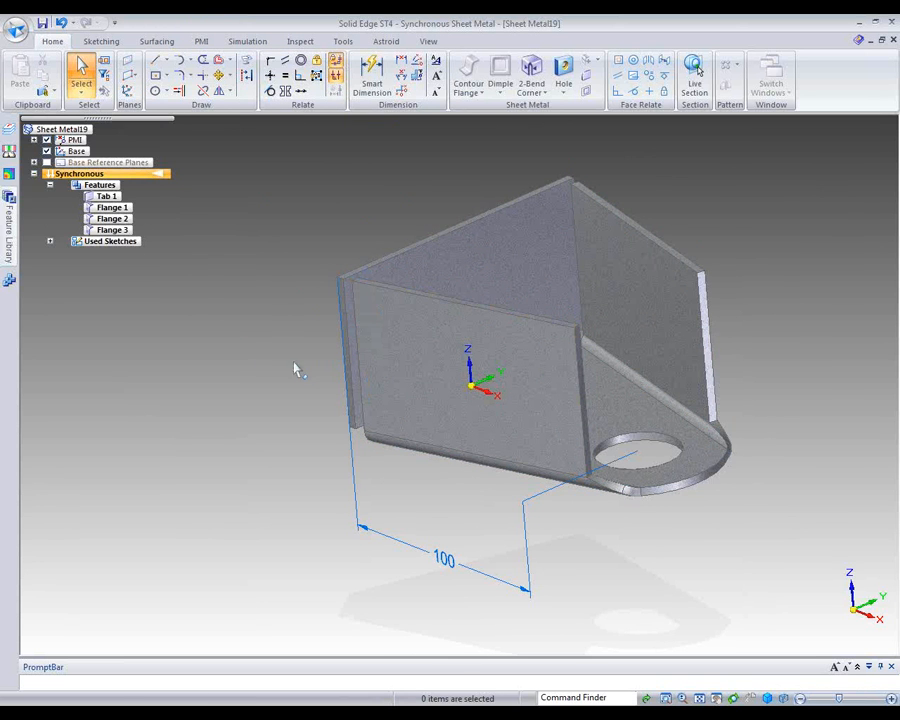
Close the first corner between the upright and side flange bends with a 6 mm circular cutout and 0 mm gap
middle_drag(297, 370, 311, 351)
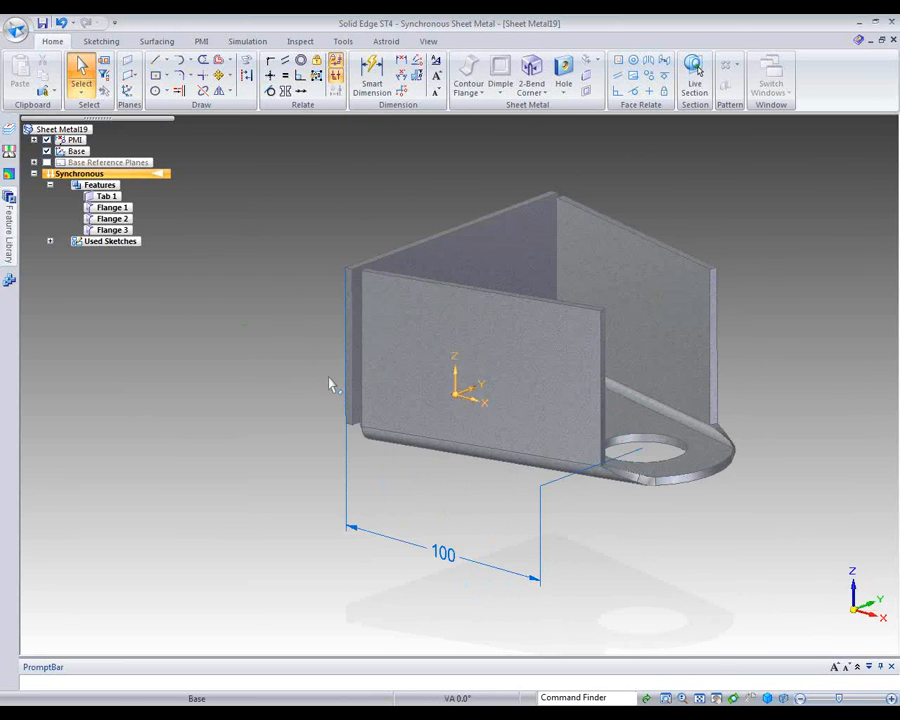
middle_drag(257, 440, 323, 305)
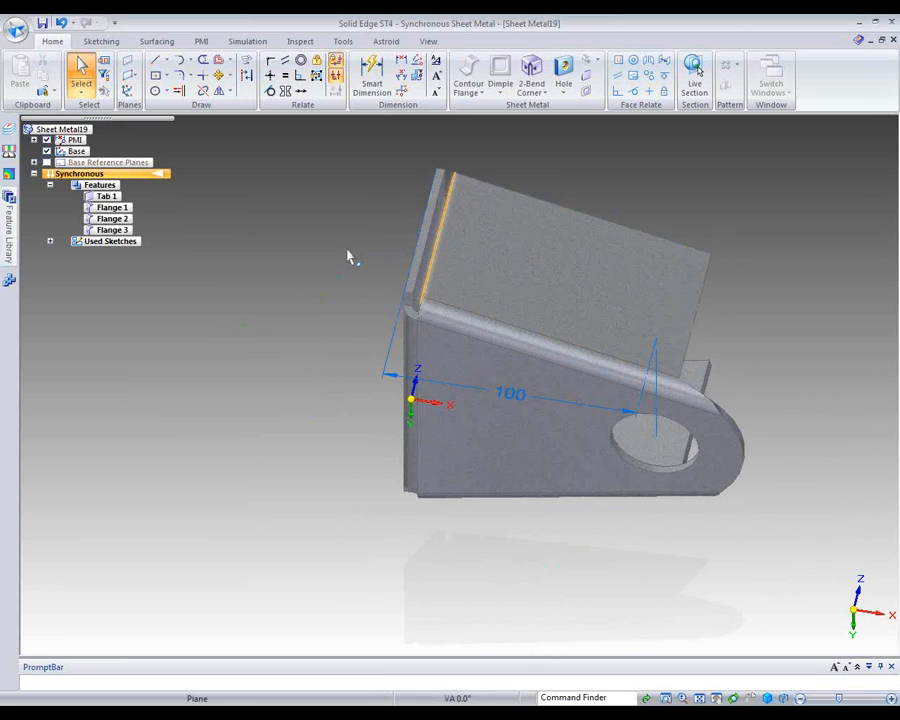
middle_drag(281, 363, 320, 234)
right_click(276, 305)
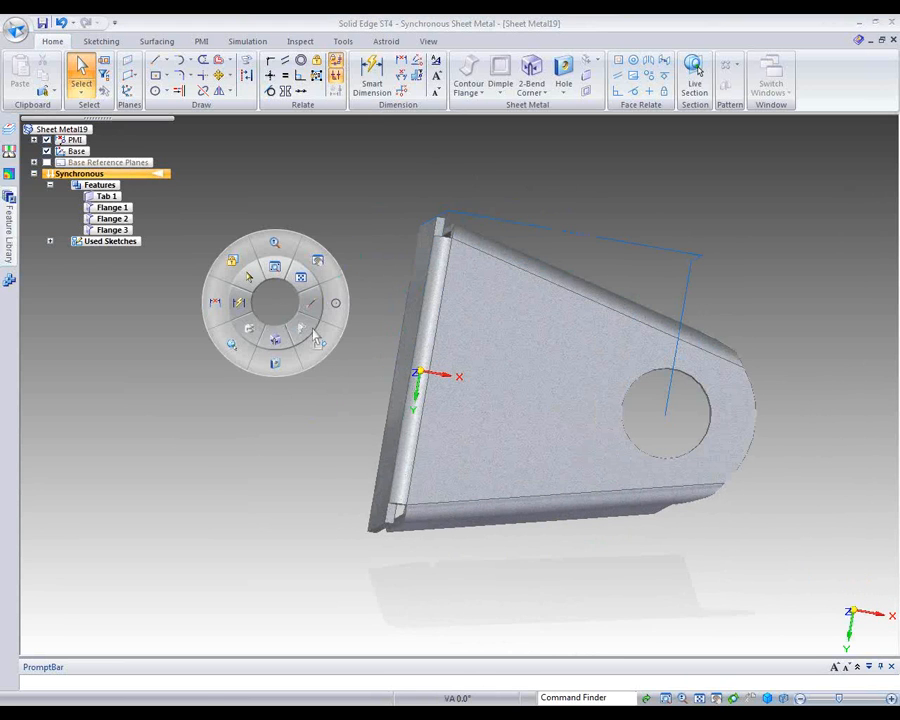
click(272, 338)
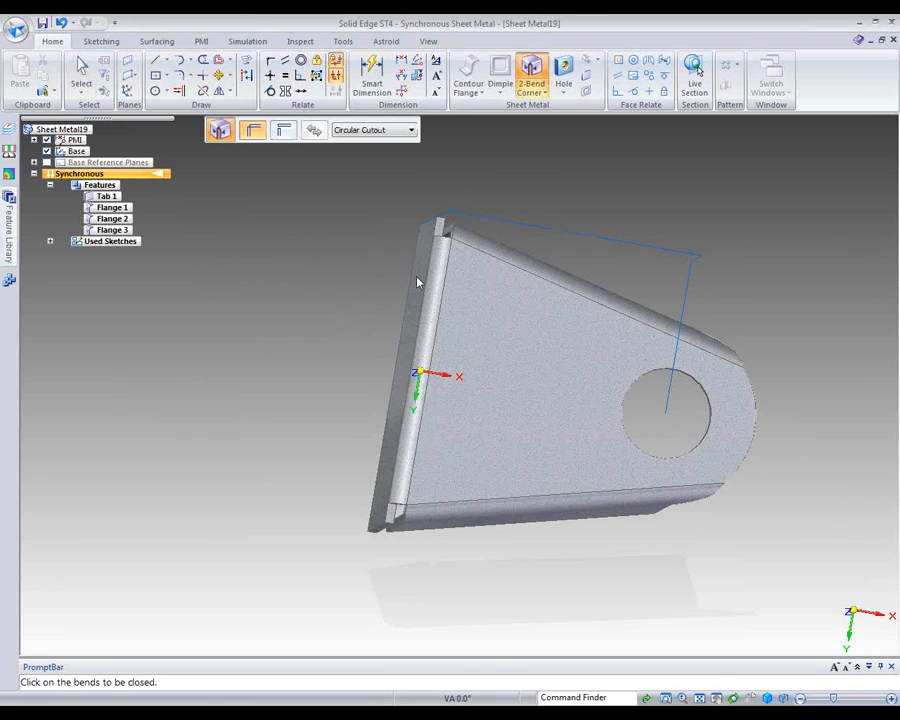
click(500, 261)
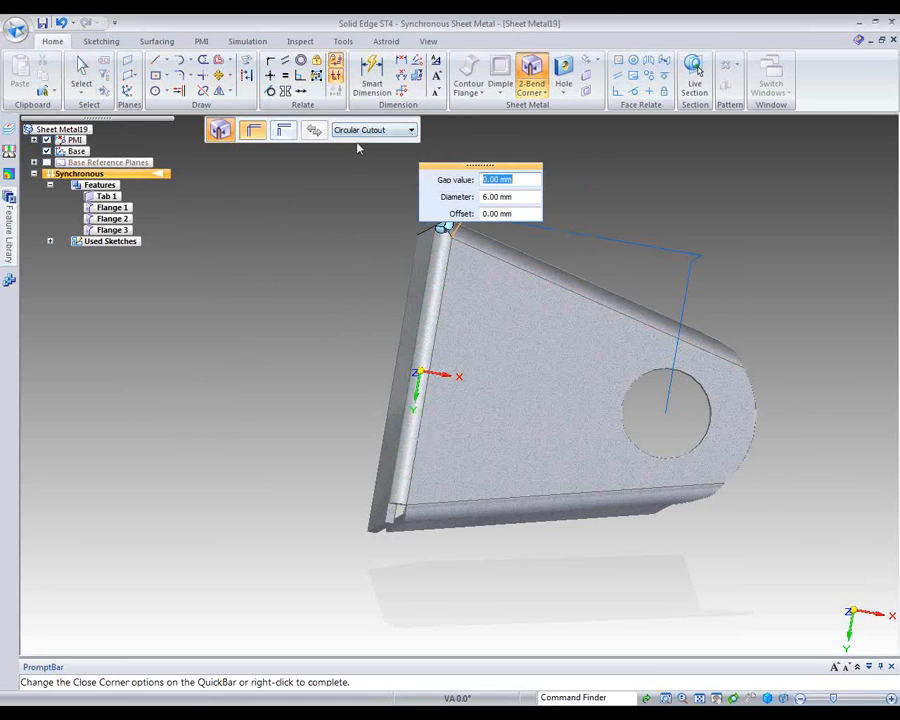
click(410, 131)
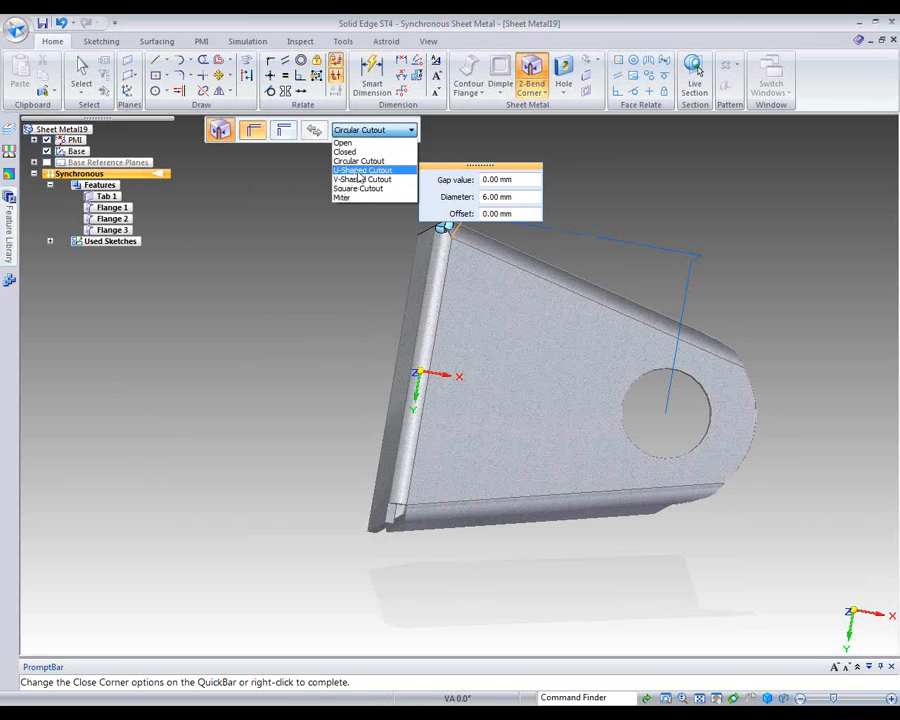
key(Escape)
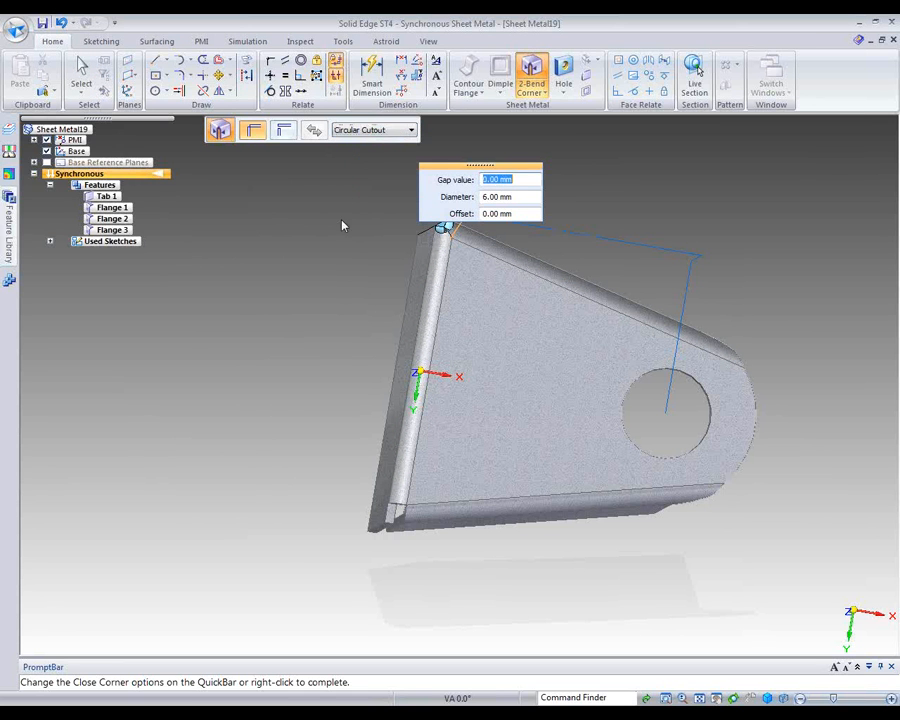
Close the opposite two-bend corner with the same 6 mm circular cutout and 0 mm gap
click(405, 467)
click(430, 521)
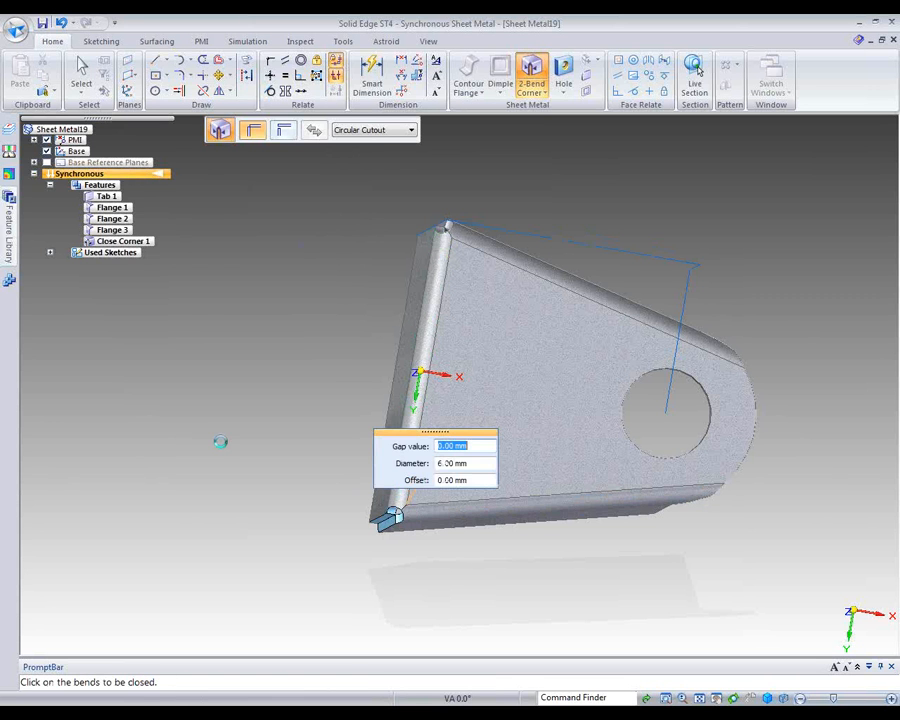
right_click(219, 442)
Dimension the half-width from the upright flange's side edge to the vertical axis of the base coordinate system
middle_drag(337, 225, 452, 434)
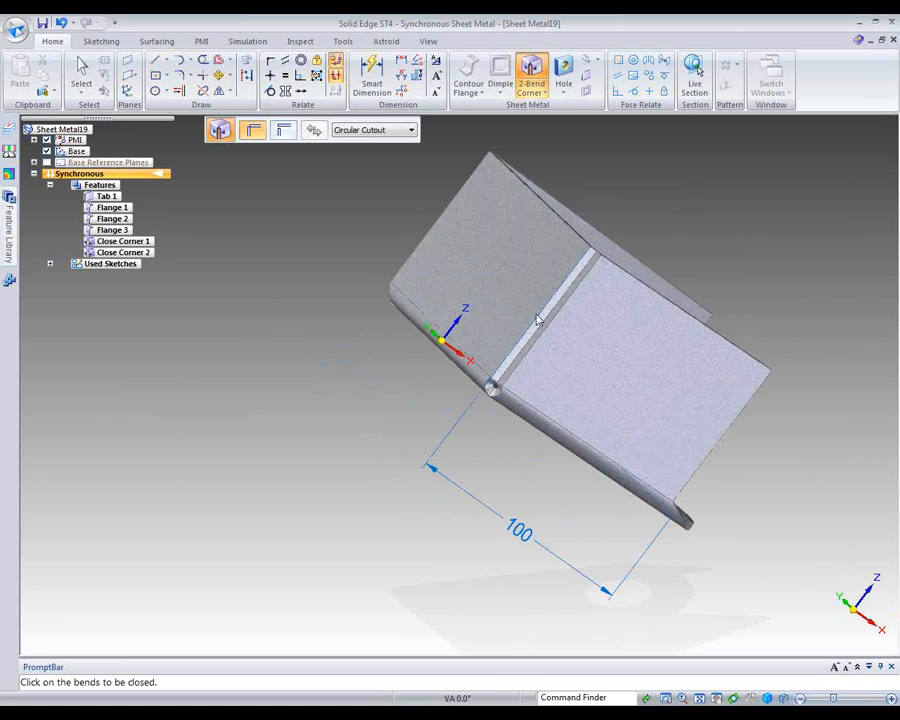
middle_drag(351, 468, 215, 414)
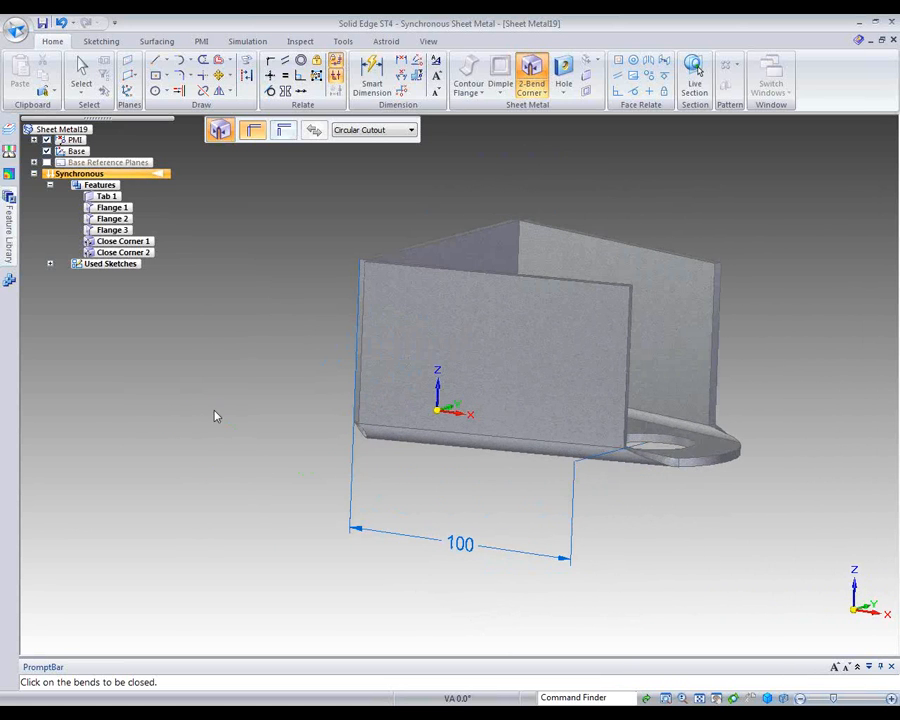
click(376, 72)
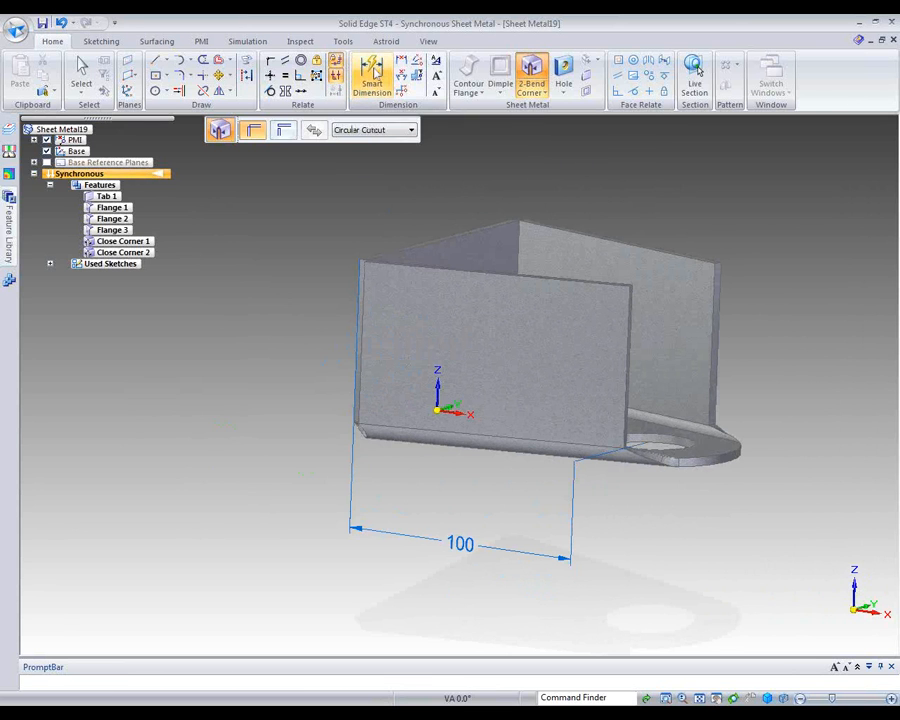
click(401, 254)
middle_drag(236, 324, 320, 280)
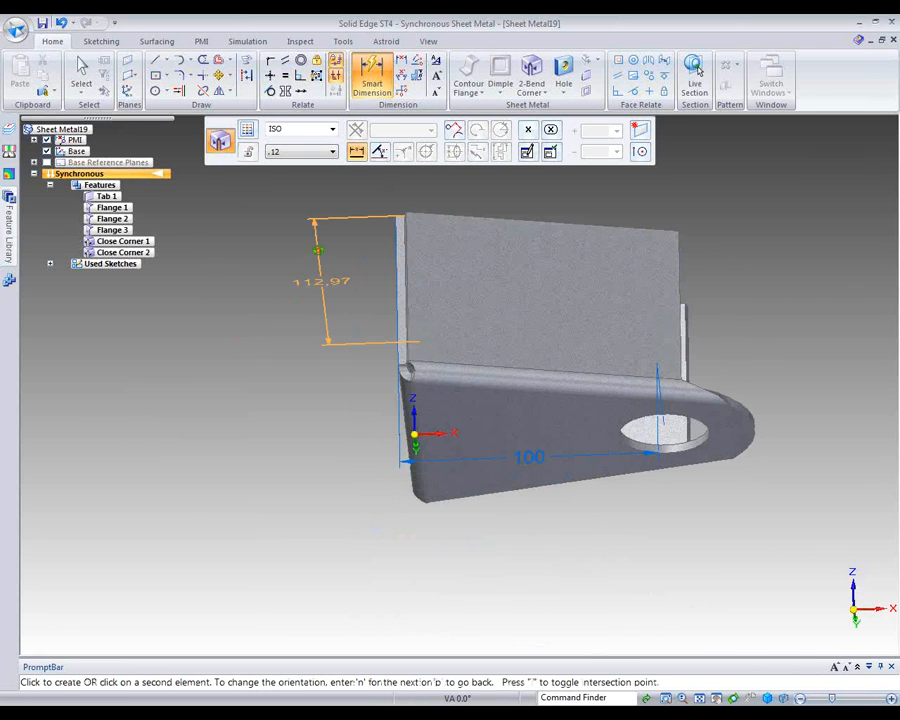
click(415, 393)
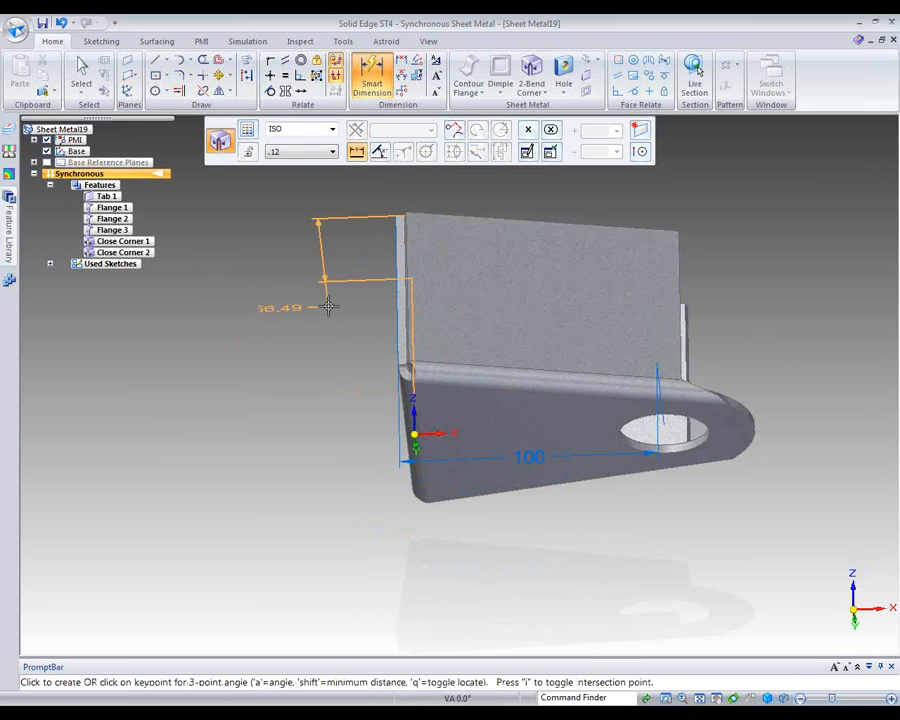
click(331, 257)
middle_drag(236, 408, 212, 468)
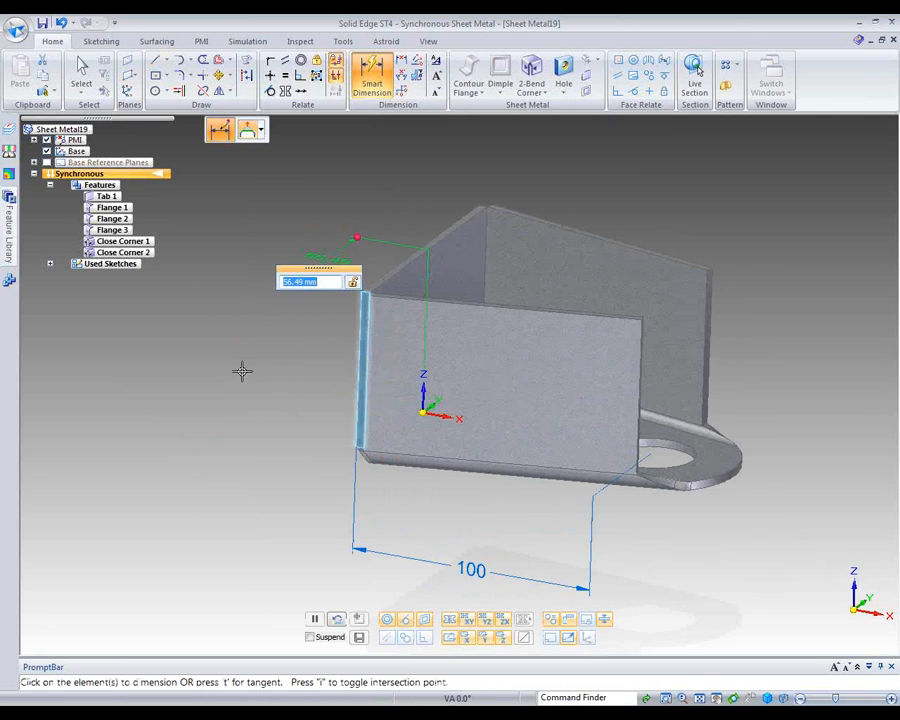
key(Escape)
key(Escape)
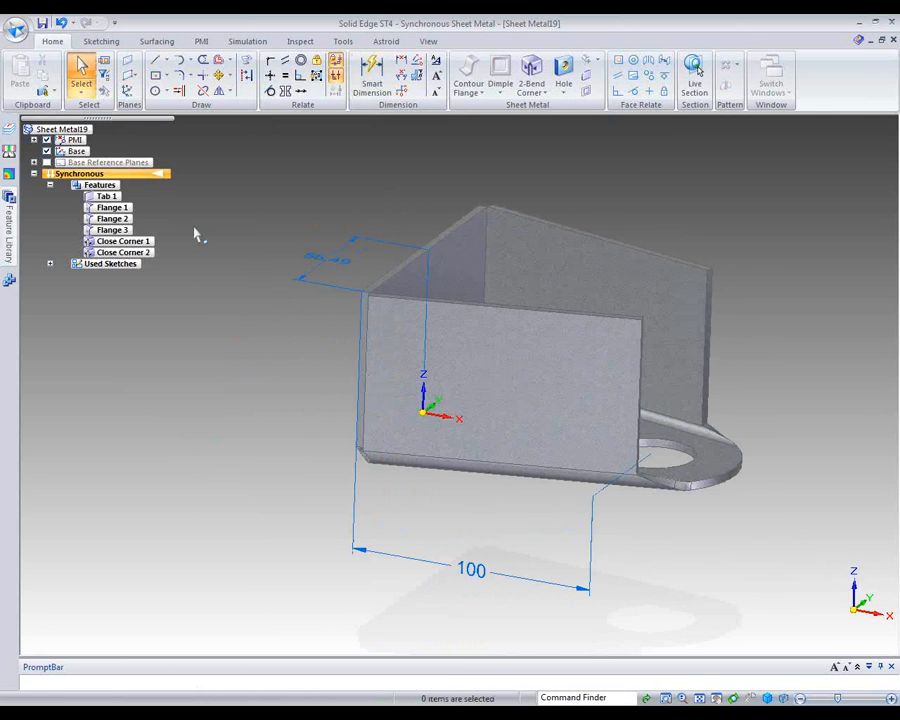
Dimension the upright flange's height from its top edge to the base plate's underside and set it to 50 mm
right_click(263, 220)
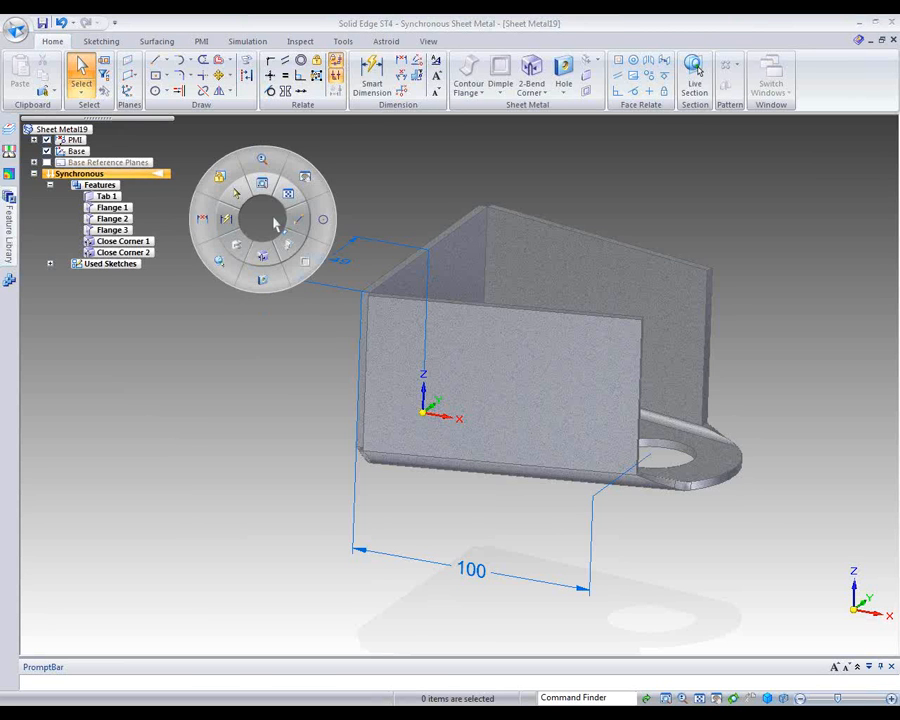
click(237, 220)
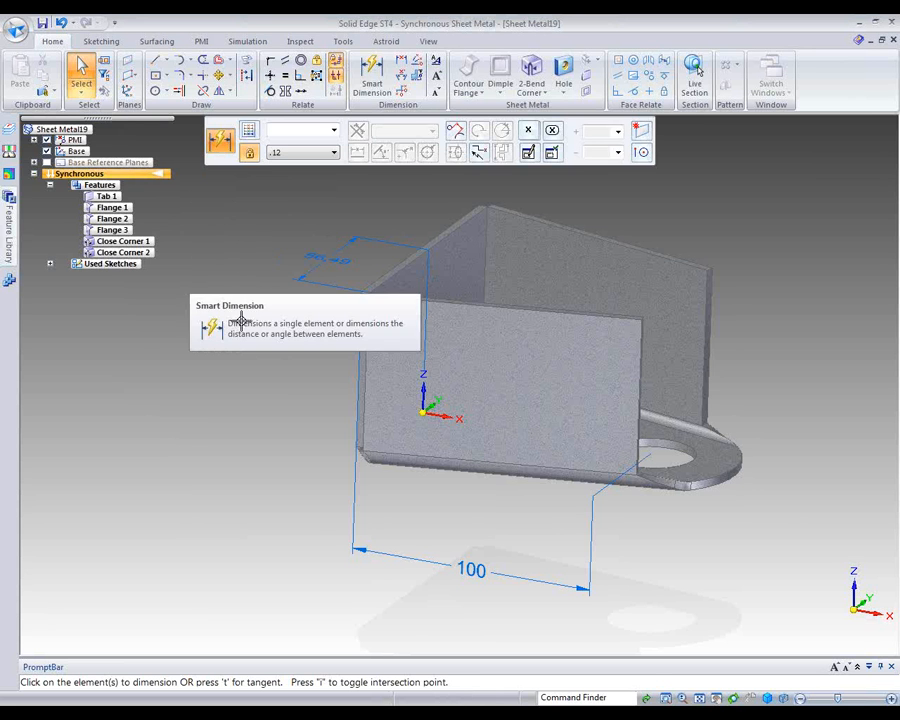
click(361, 291)
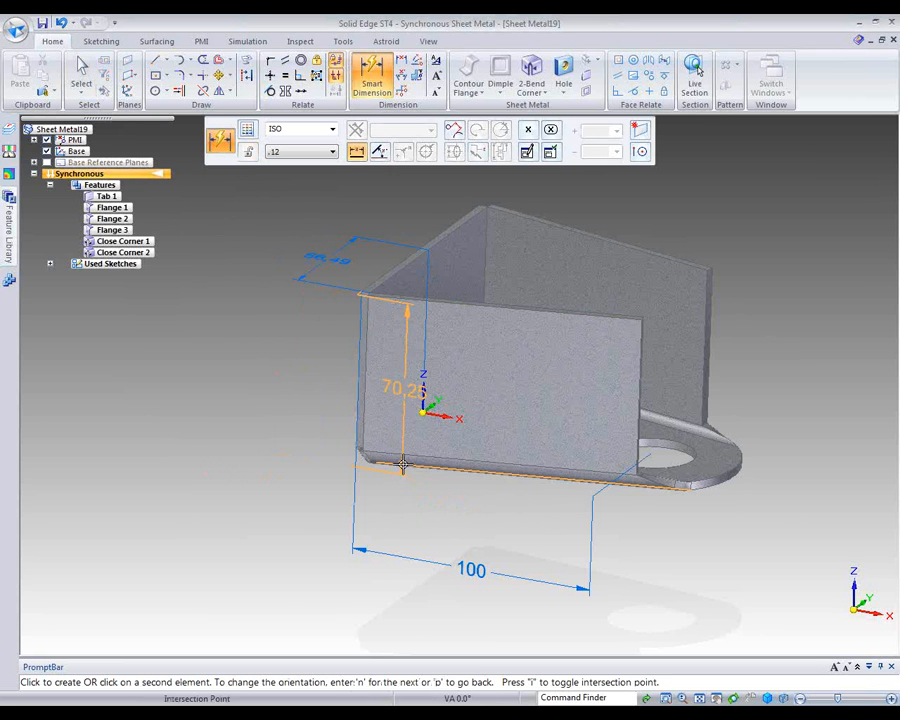
click(297, 425)
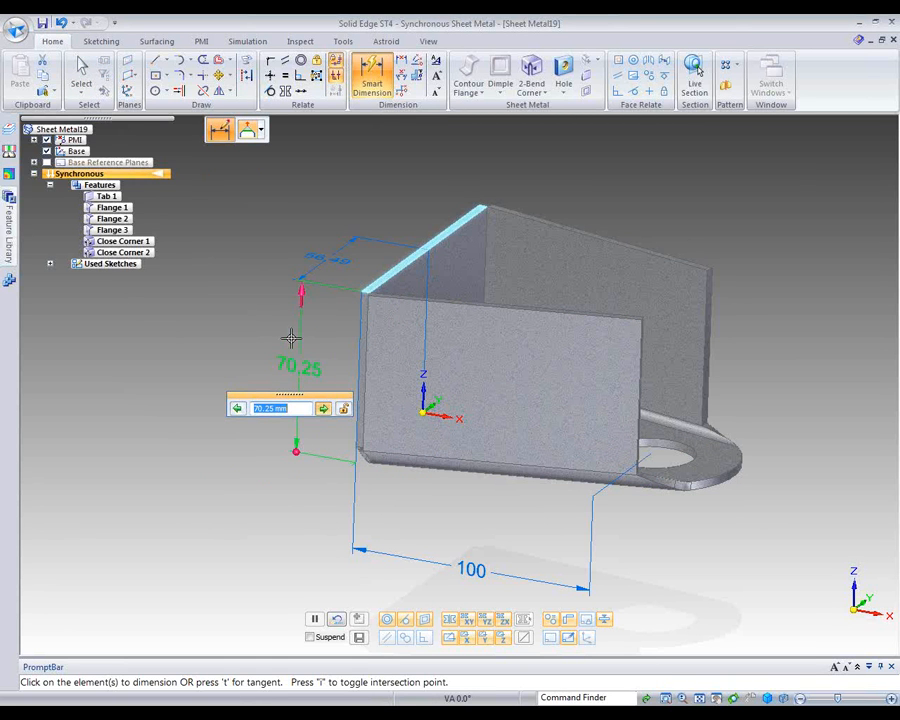
text(5)
key(Return)
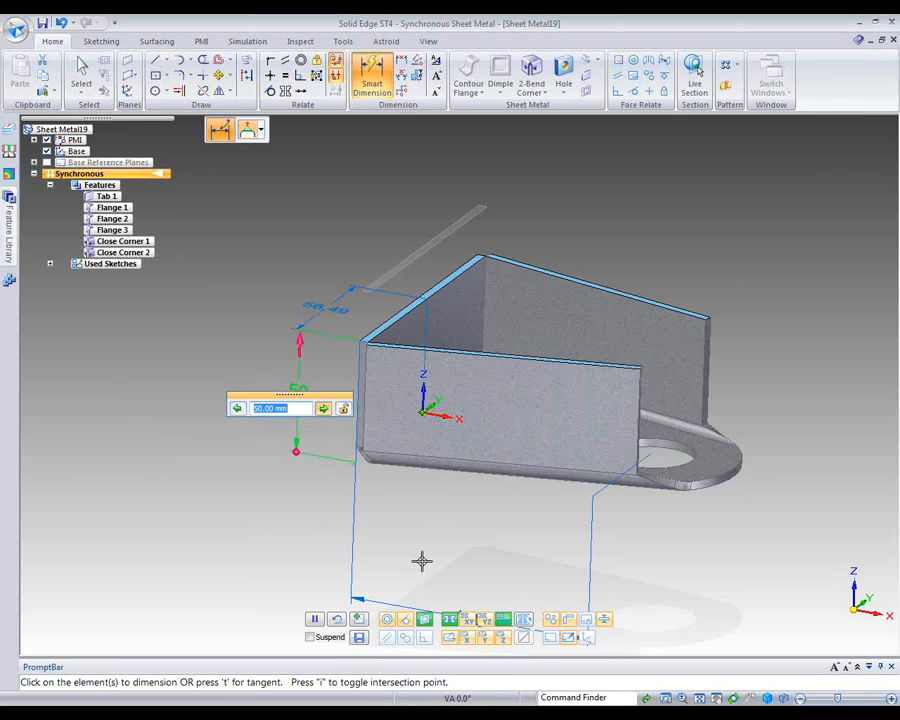
click(412, 533)
middle_drag(420, 530, 396, 540)
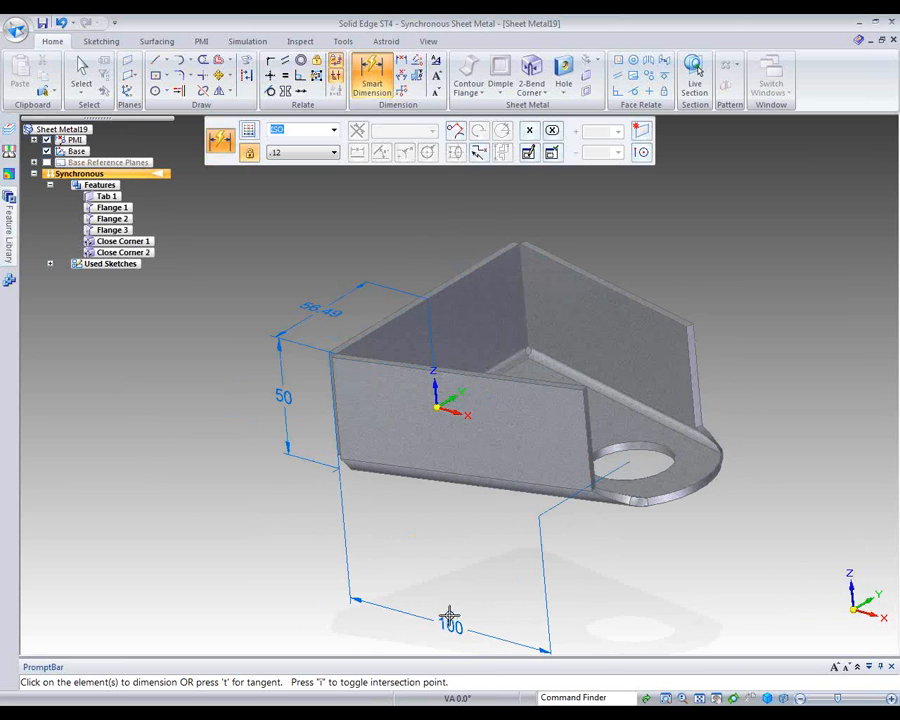
key(Escape)
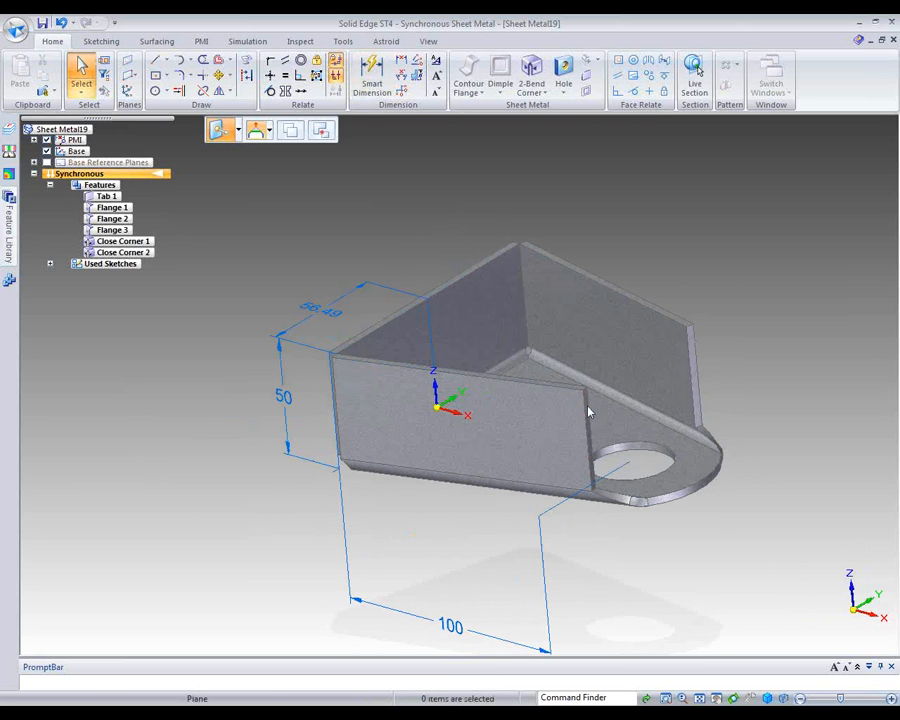
Rotate the end faces of both side flanges about their lower edge so the flanges slope from the upright flange down to the hole end
click(586, 408)
click(585, 405)
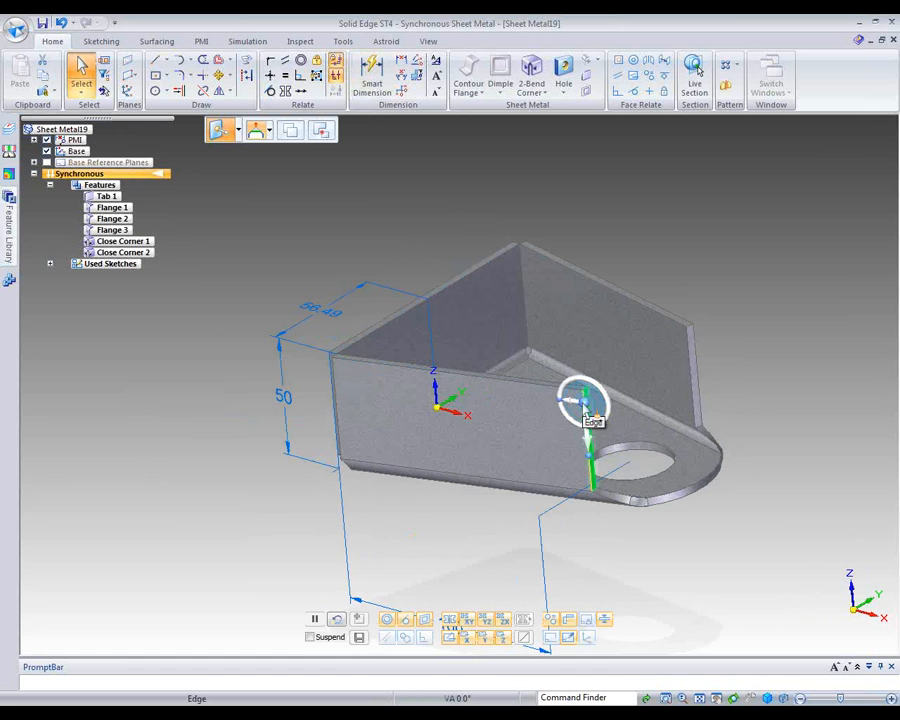
click(591, 489)
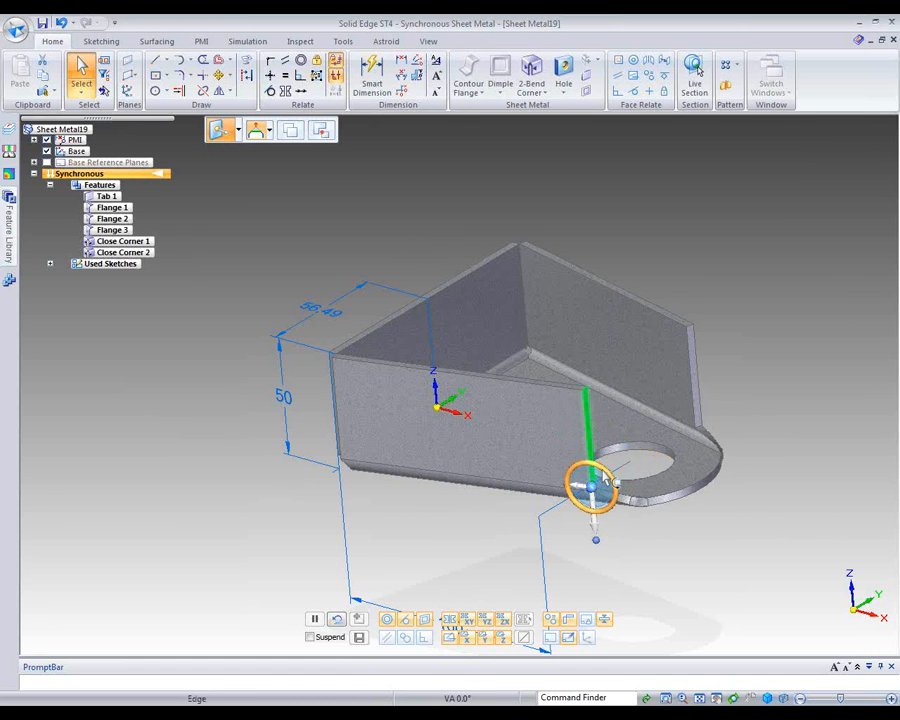
click(599, 467)
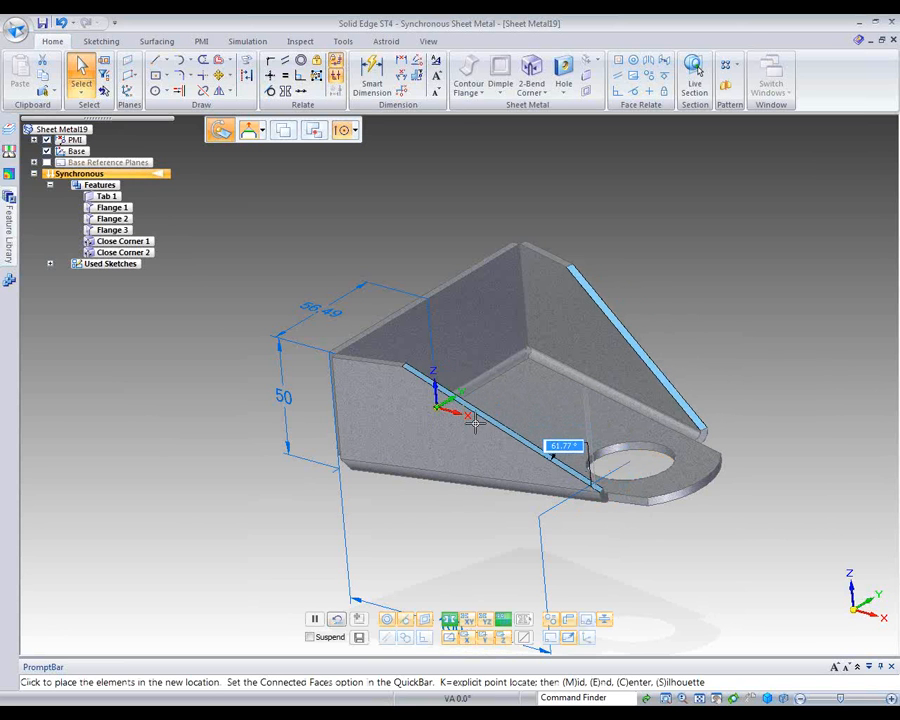
click(475, 427)
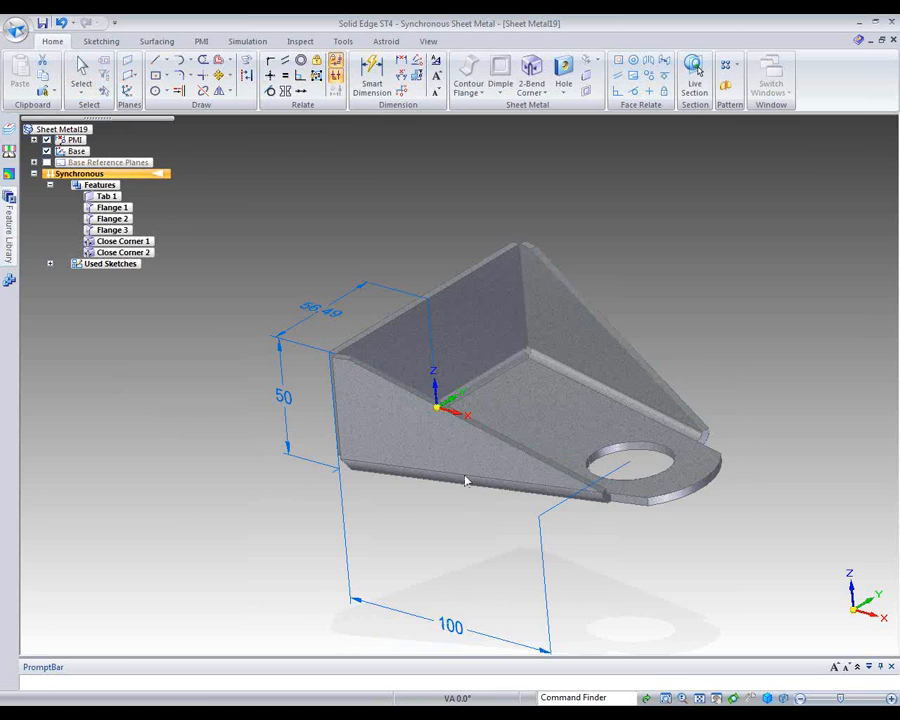
click(735, 342)
Add a single gusset at the midpoint of the bend between the base plate and the upright flange
mouse_move(736, 342)
middle_down()
mouse_move(696, 312)
mouse_move(775, 374)
mouse_move(729, 318)
mouse_move(779, 302)
mouse_move(723, 356)
middle_up()
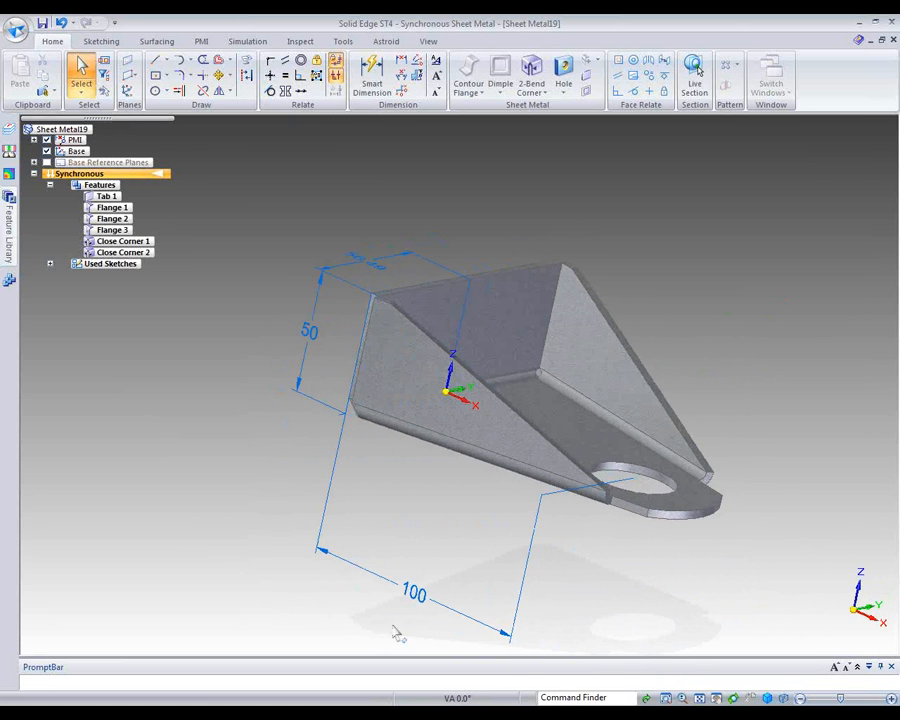
middle_drag(743, 345, 688, 377)
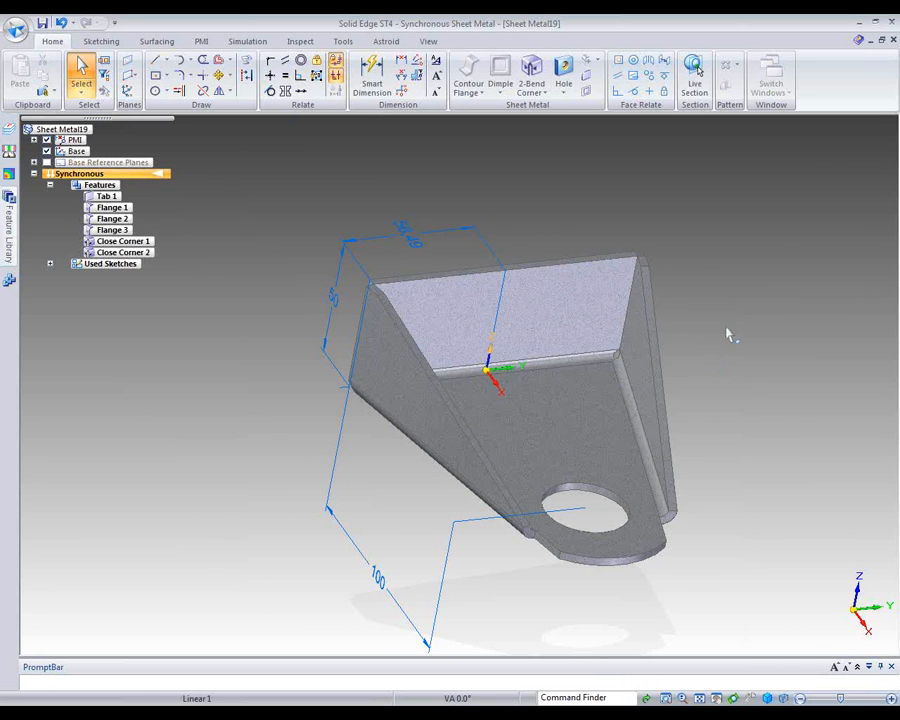
right_click(753, 326)
click(500, 92)
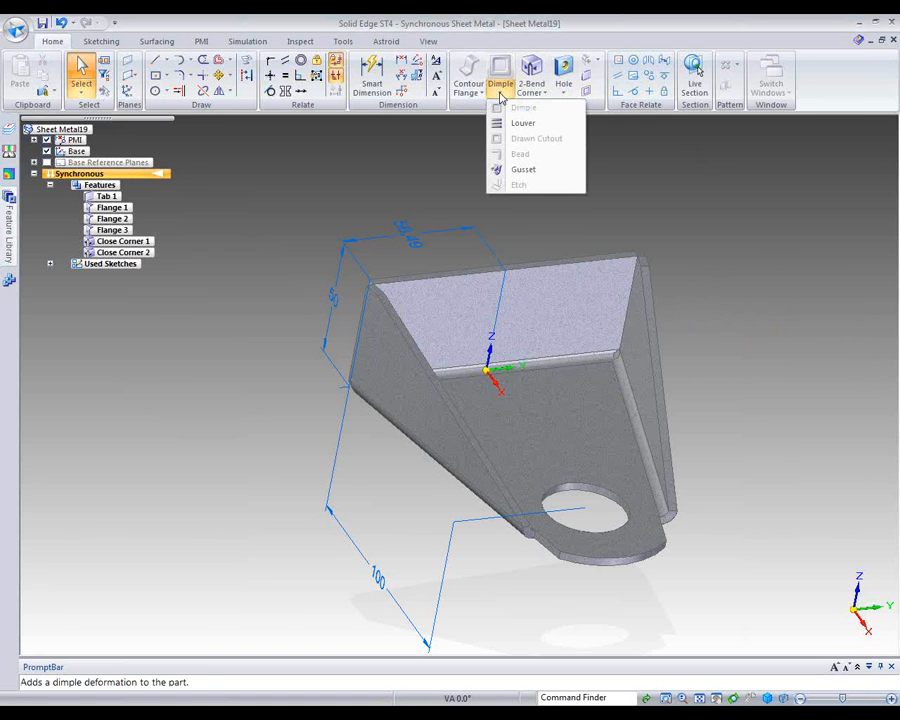
click(524, 169)
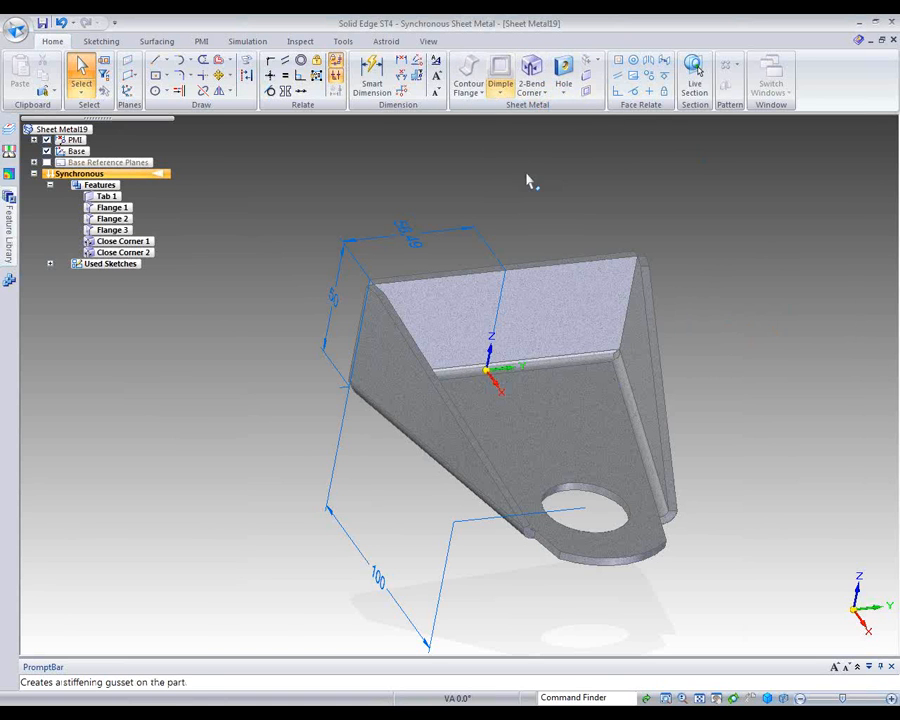
click(572, 372)
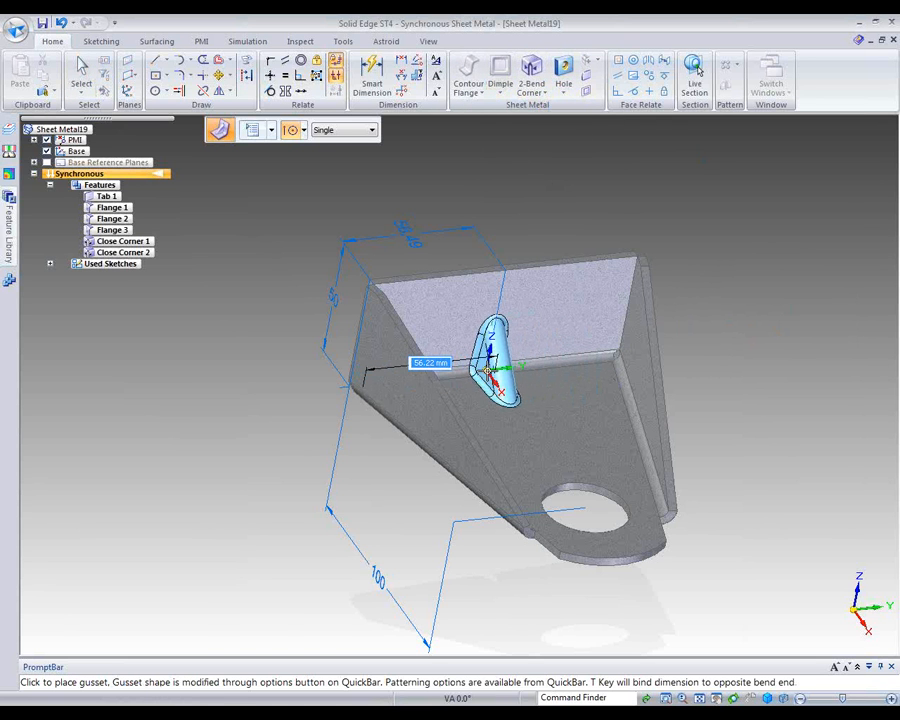
click(490, 370)
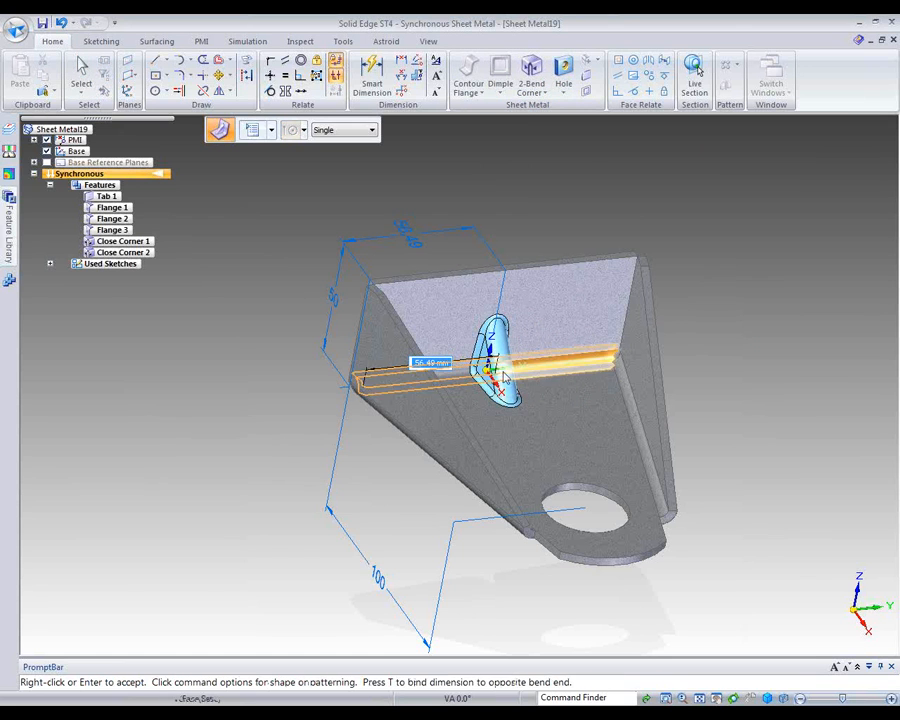
key(Return)
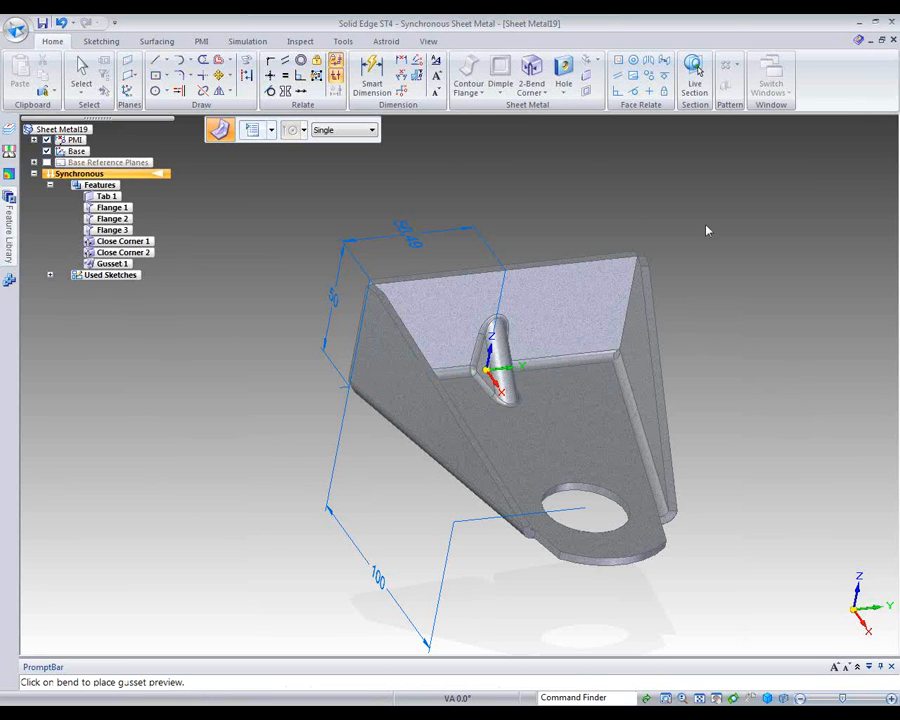
Review the gusset's profile, rounding and shape options without changing them, and inspect the gusset on the bracket
click(253, 131)
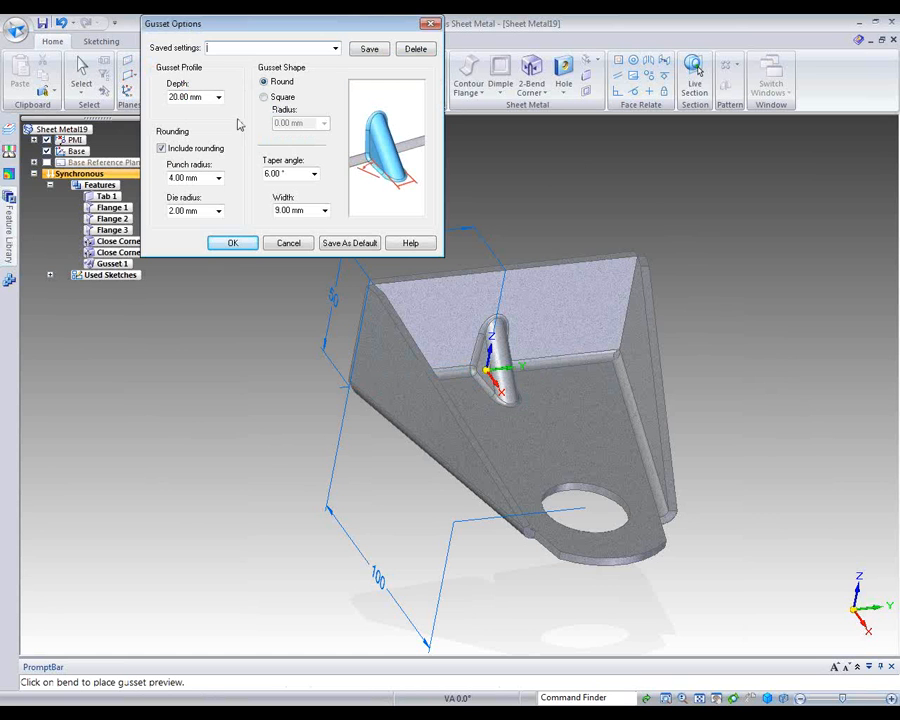
click(288, 244)
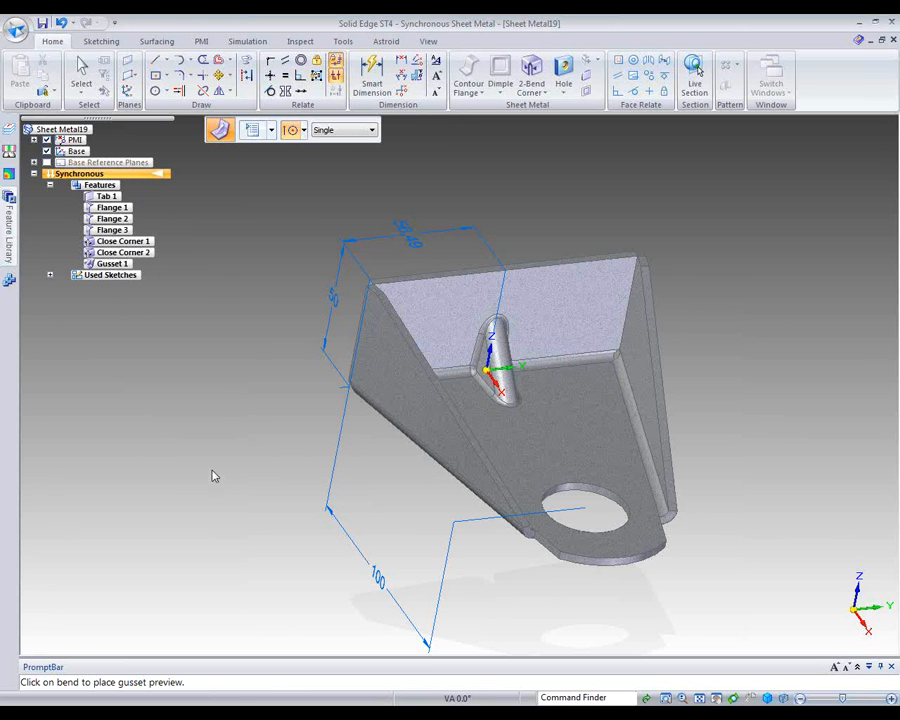
middle_drag(212, 476, 275, 412)
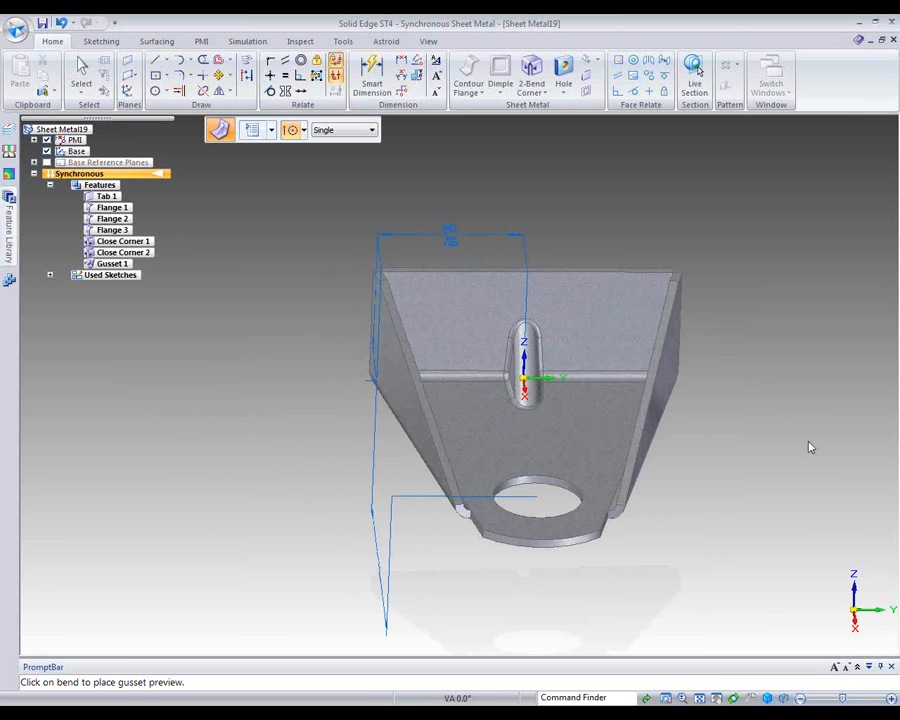
middle_drag(780, 406, 829, 430)
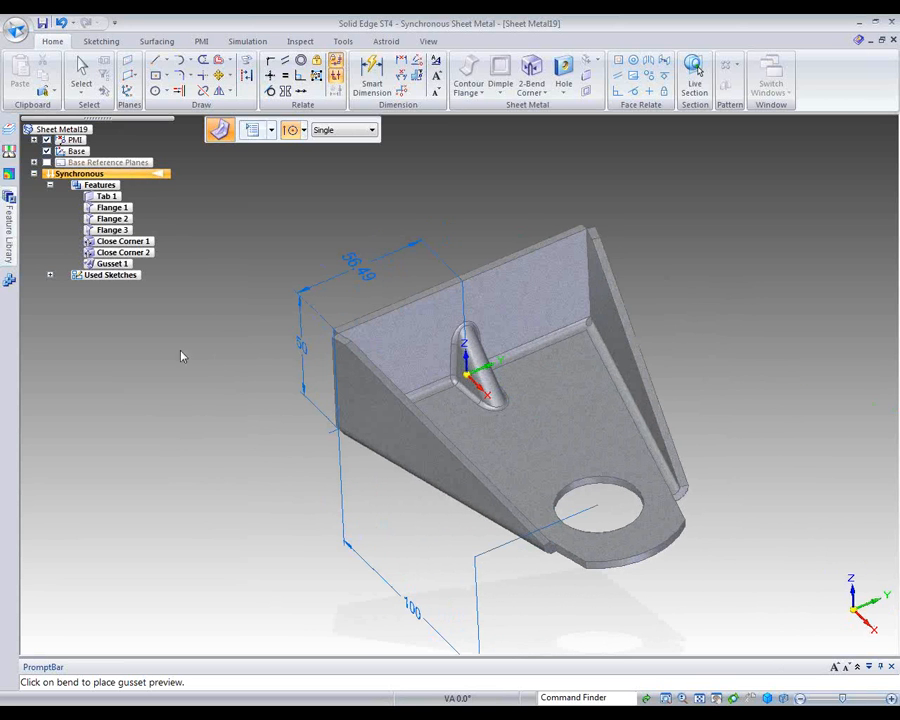
middle_drag(163, 443, 184, 448)
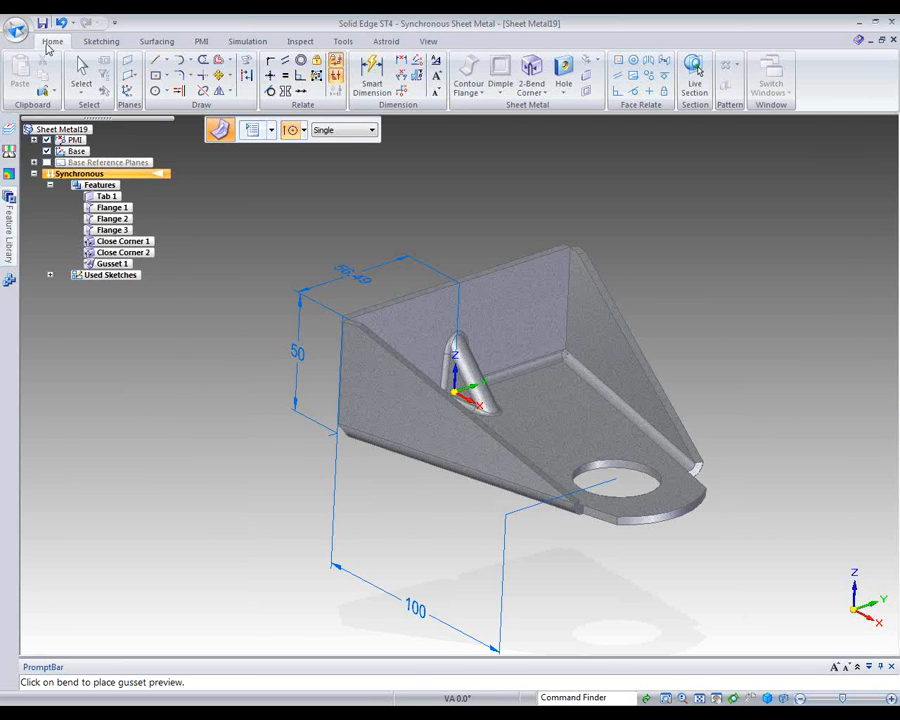
Fill in the file properties with the title Mounting Bracket, document number AA-09667 and revision number A
click(15, 28)
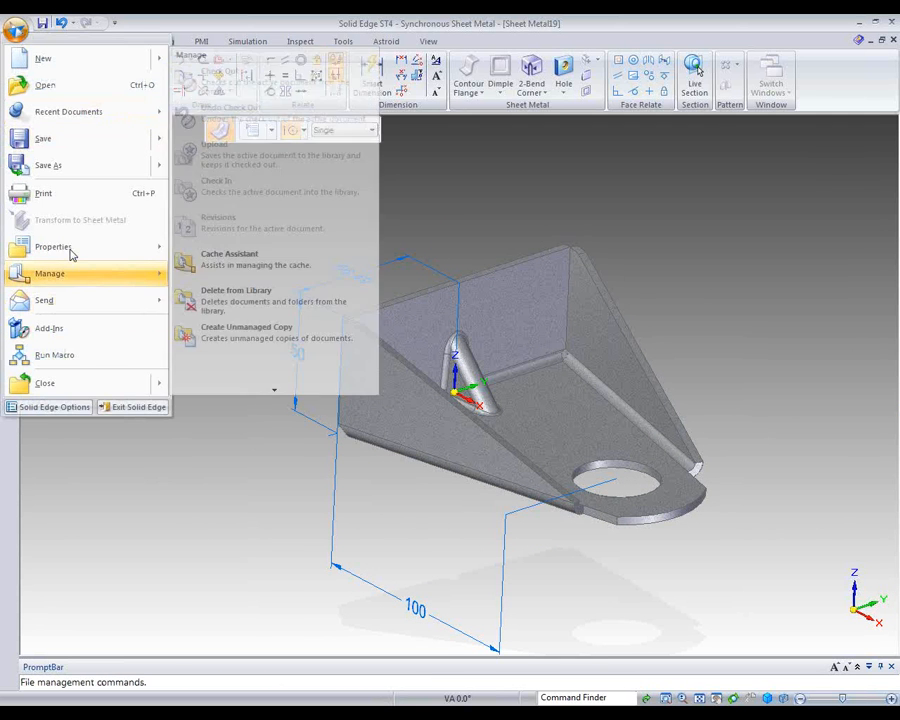
mouse_move(72, 251)
click(228, 112)
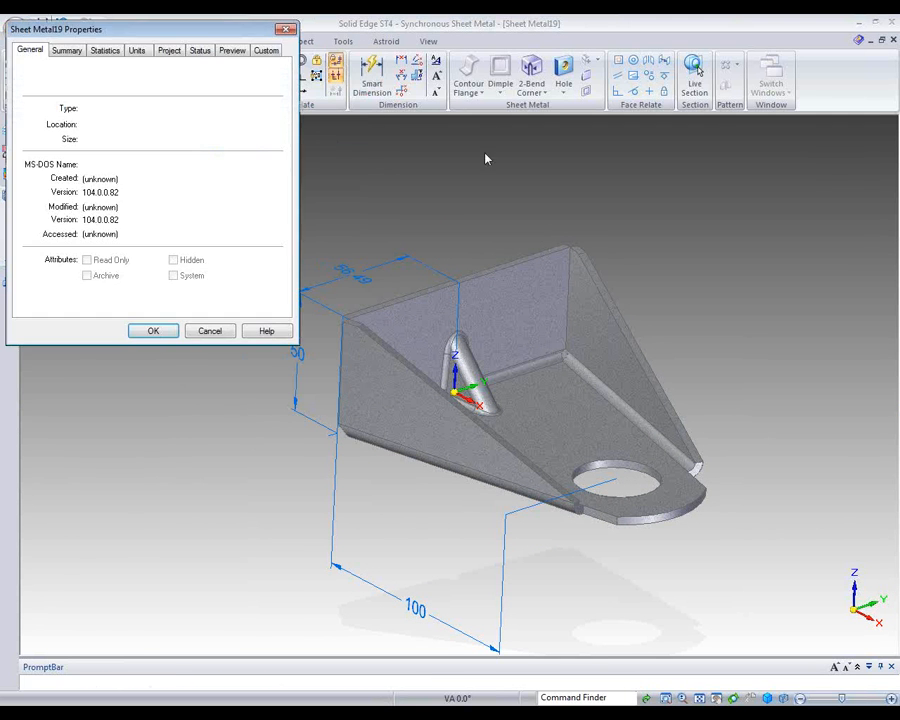
click(67, 50)
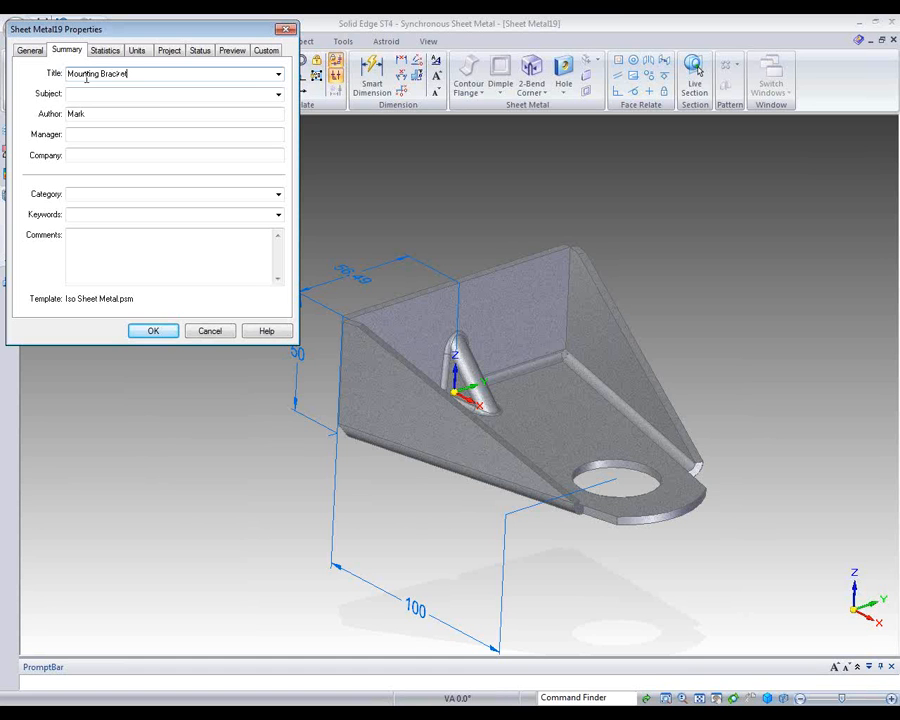
click(170, 55)
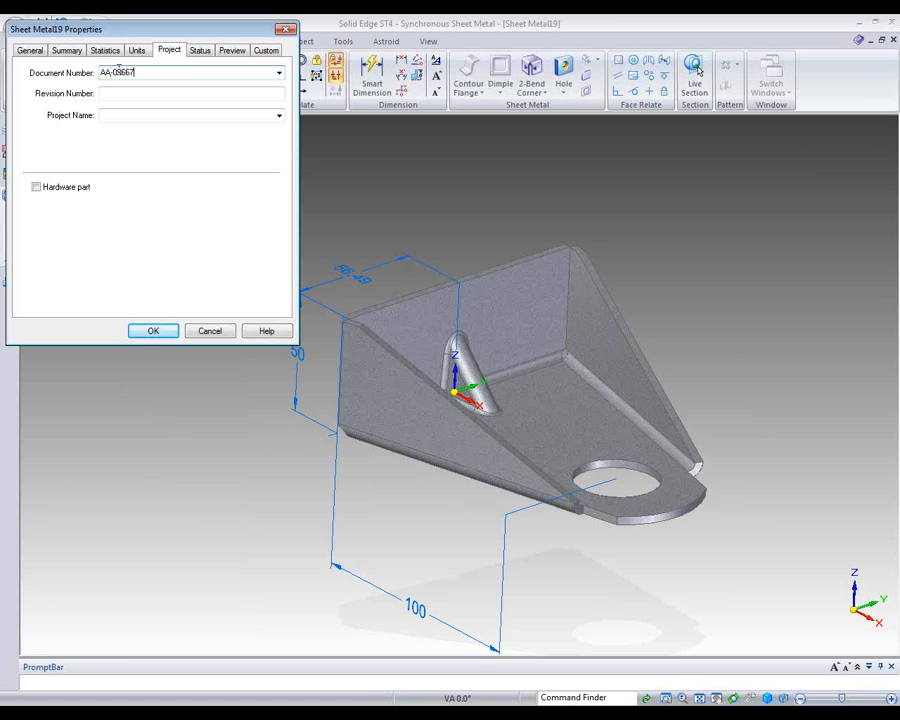
click(113, 93)
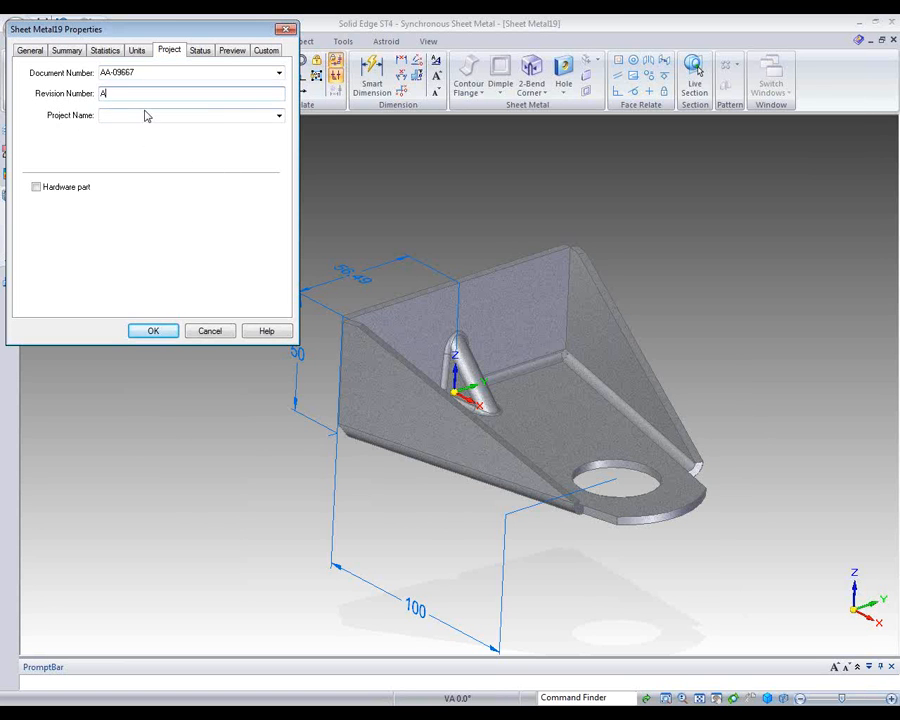
Add a custom text property named Cost with the value $2.99 and accept the file properties
click(267, 53)
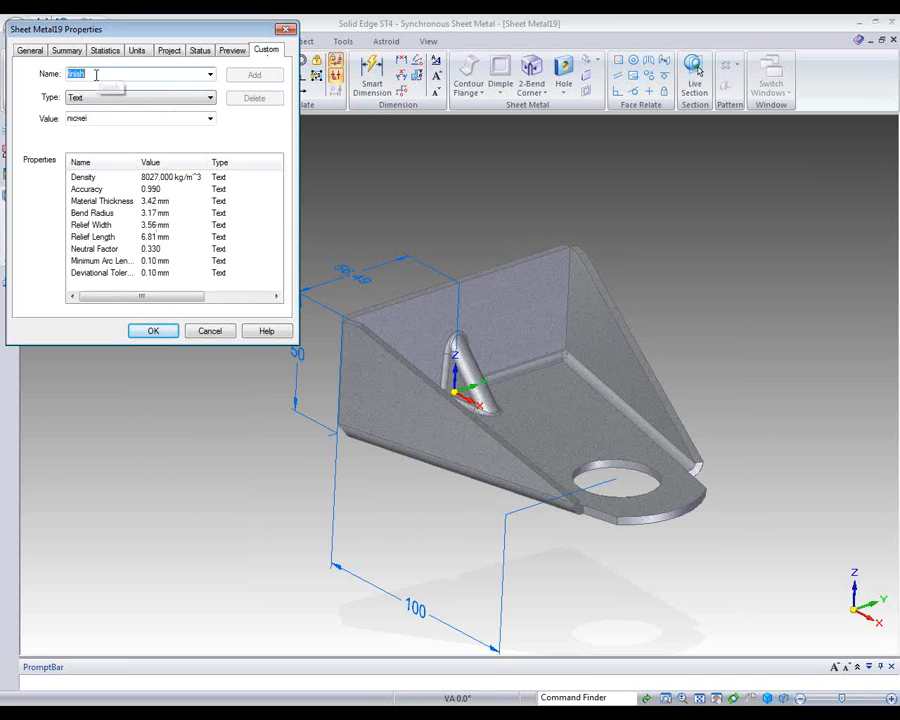
text(Cost)
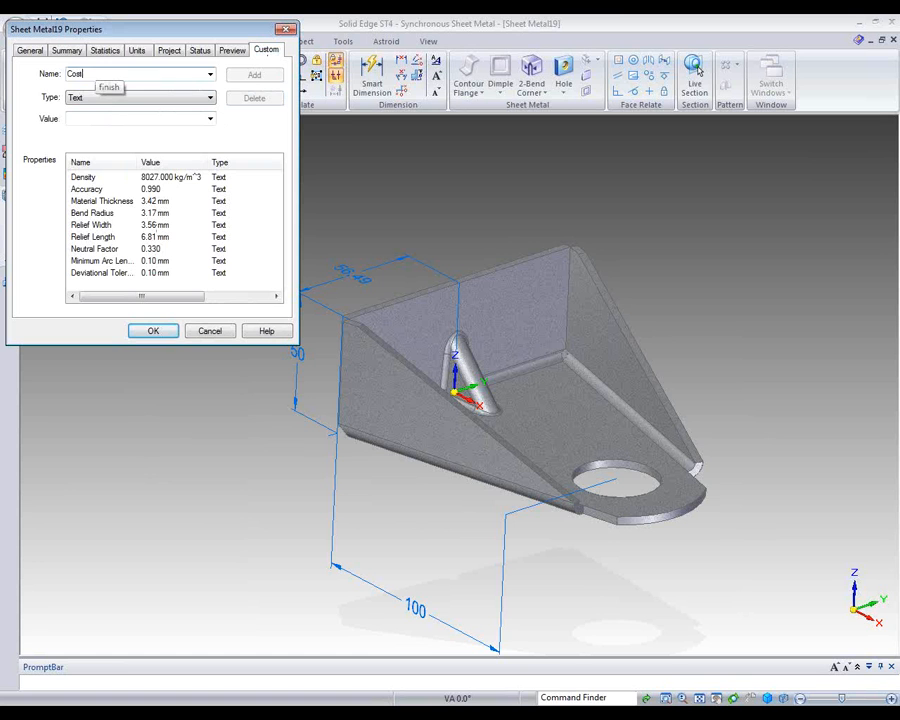
click(85, 117)
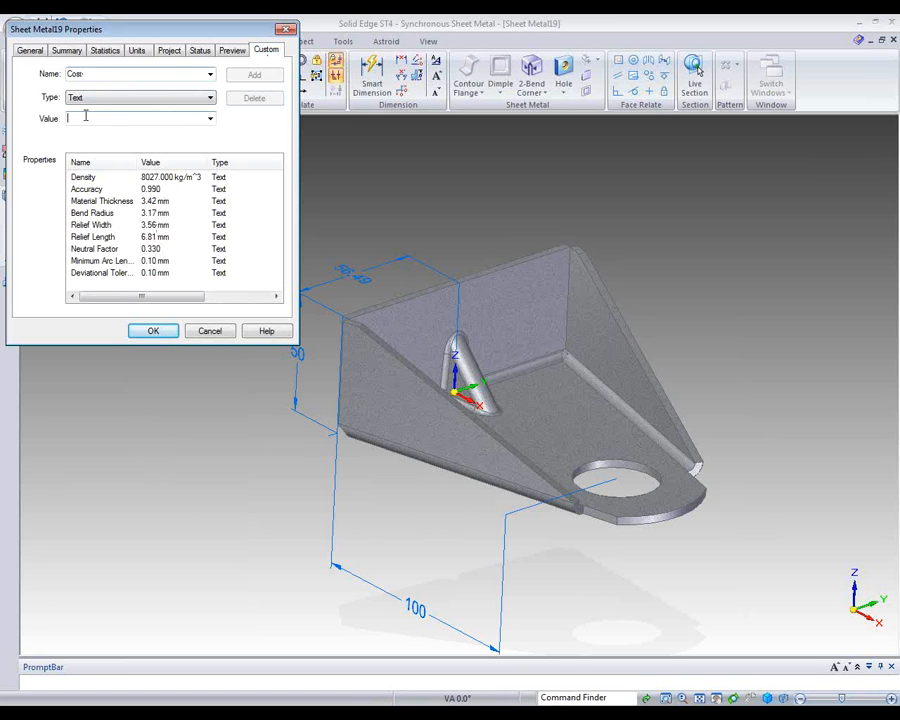
text($2.99)
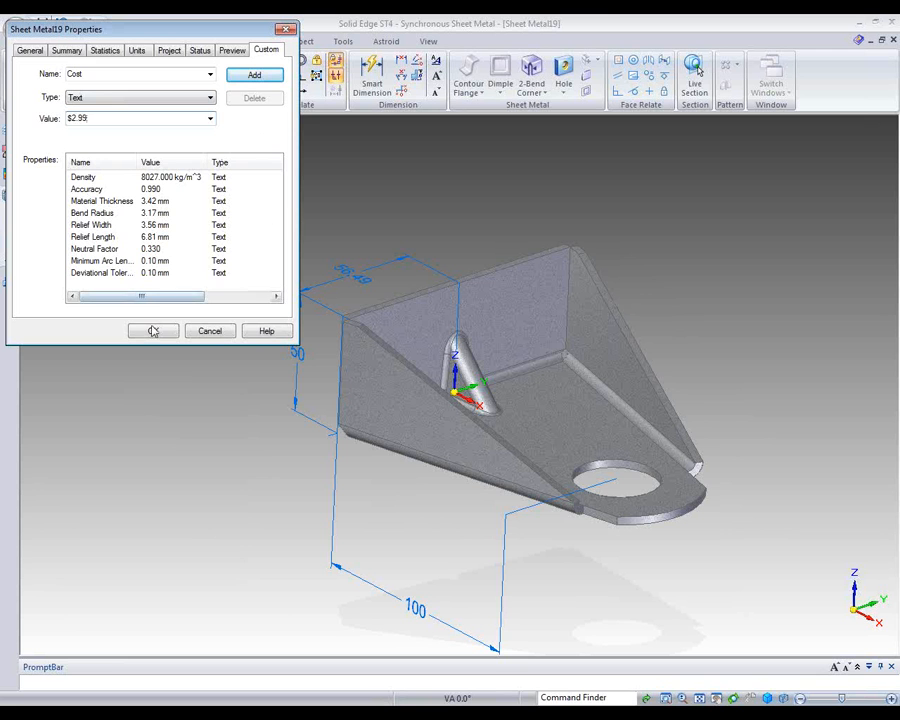
click(254, 74)
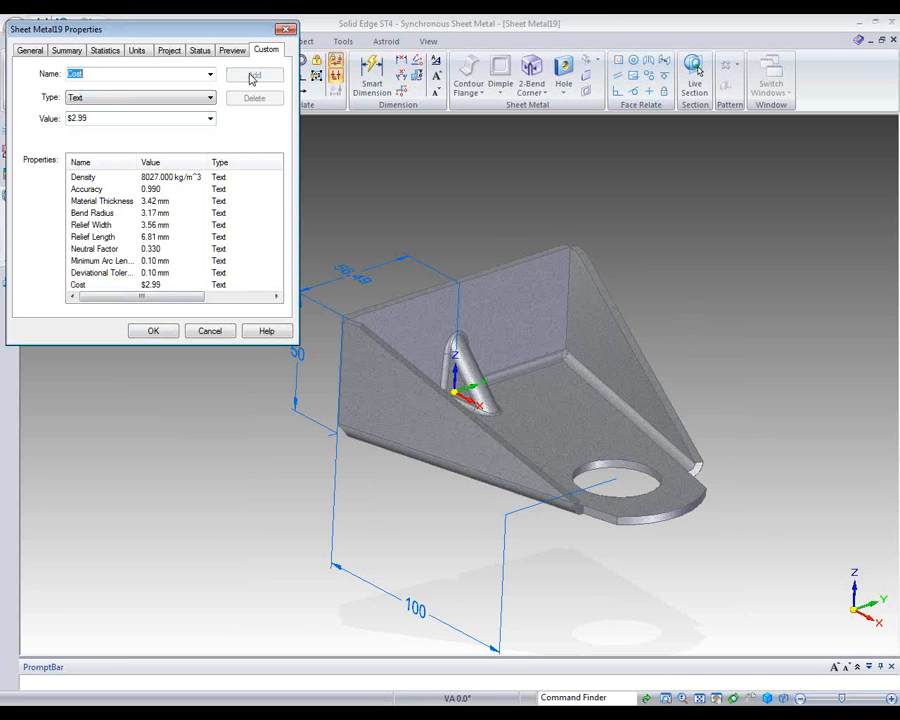
click(163, 331)
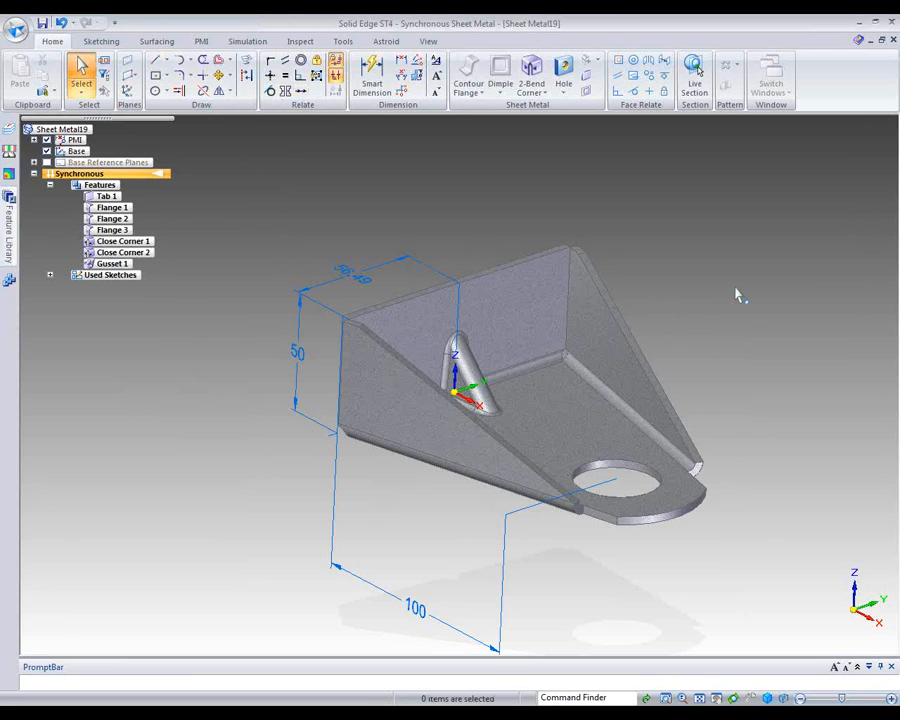
Save the sheet metal part as A-Bracket in the folder 123
mouse_move(730, 285)
middle_down()
mouse_move(753, 254)
mouse_move(735, 284)
middle_up()
click(17, 29)
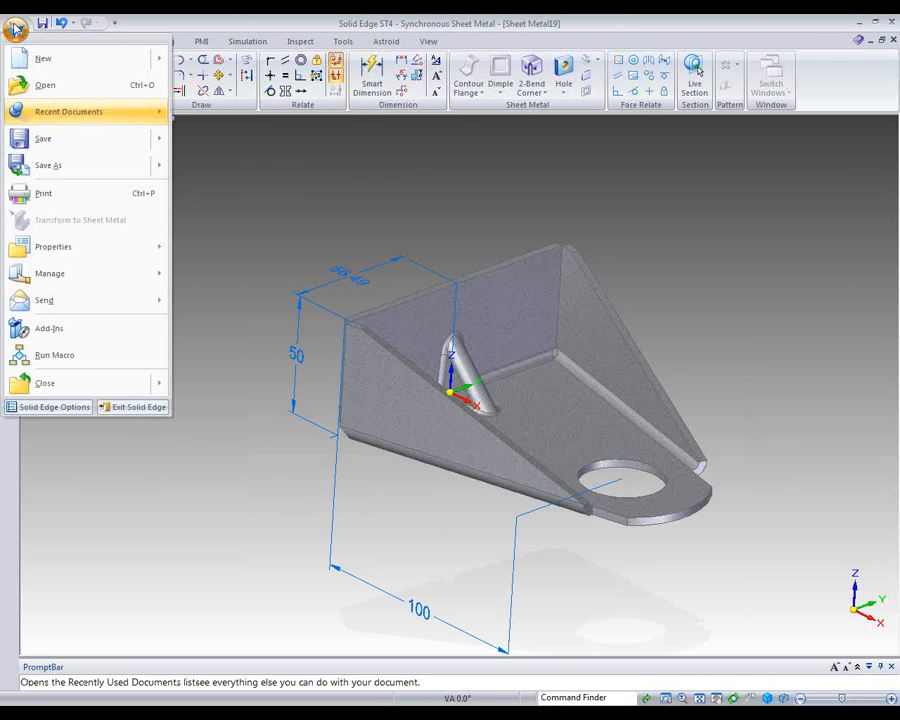
key(Escape)
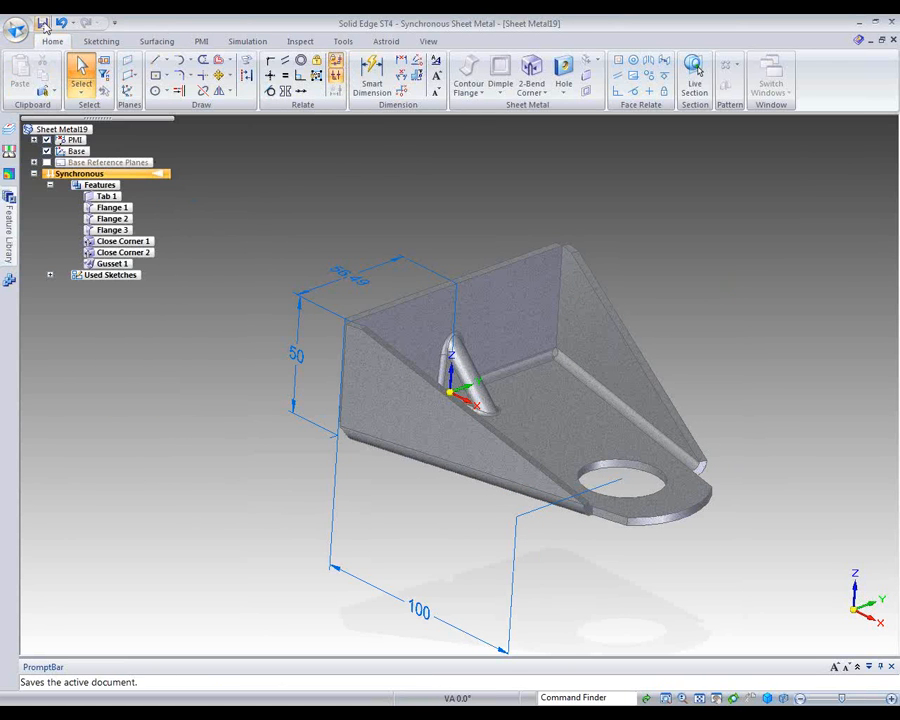
click(41, 23)
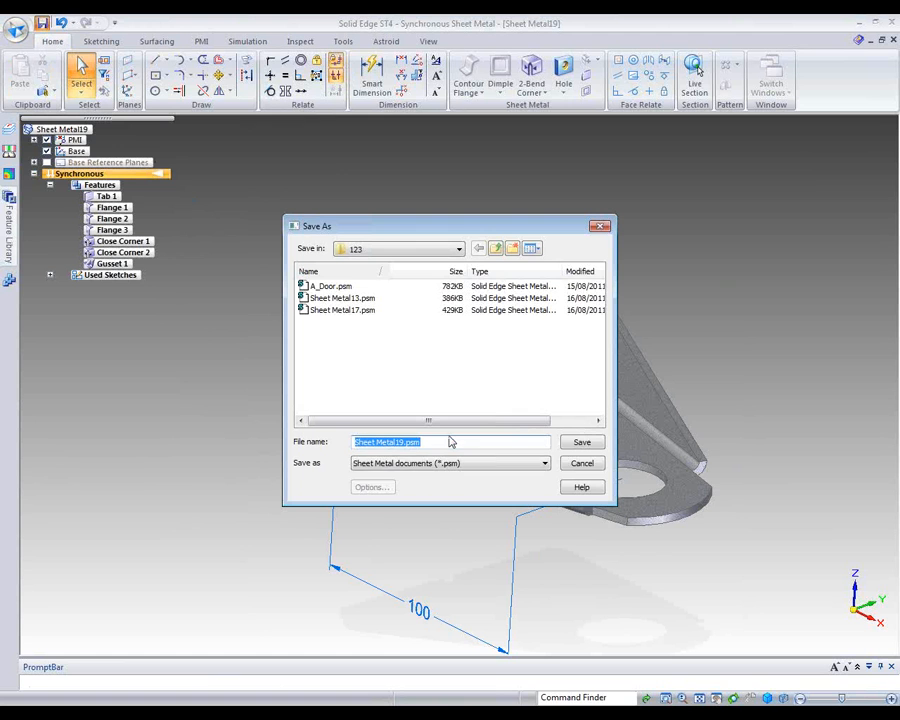
text(A)
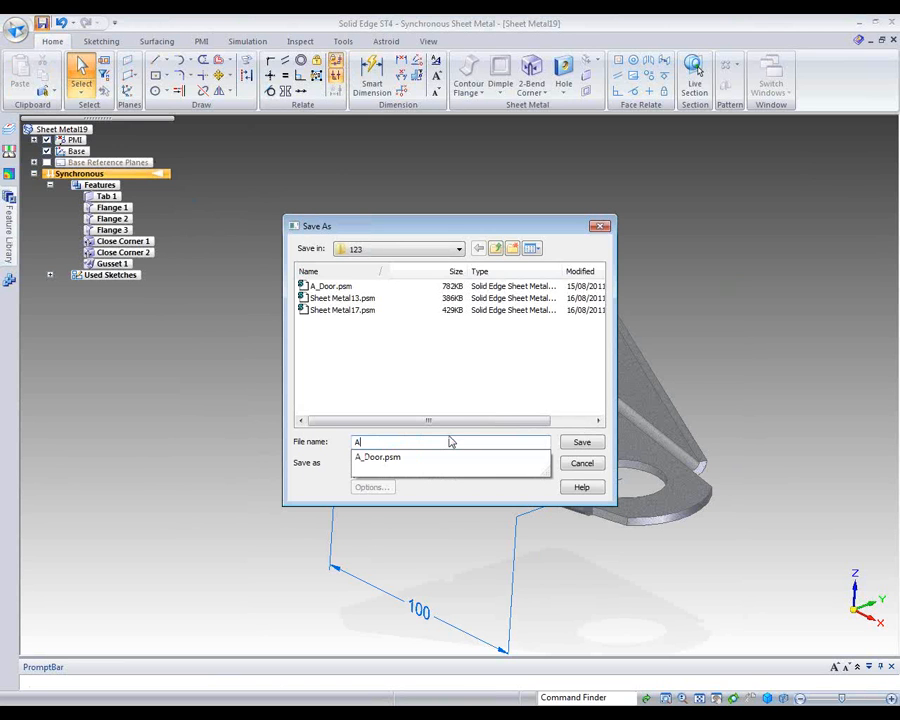
text(-Bracket)
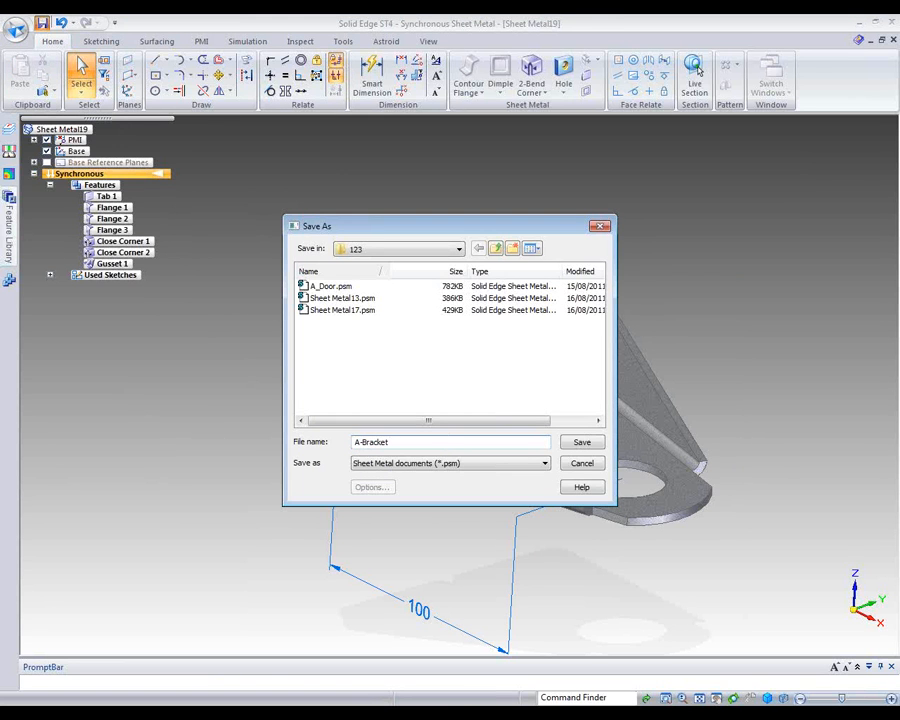
click(581, 441)
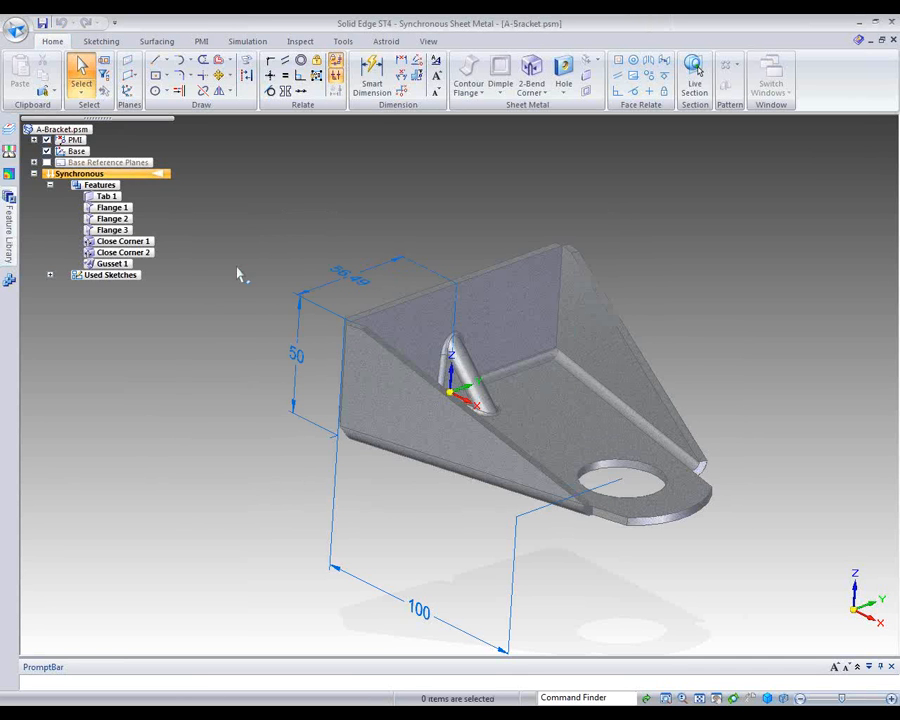
Create a new draft drawing of the active bracket model and start the Drawing View Creation Wizard
click(15, 28)
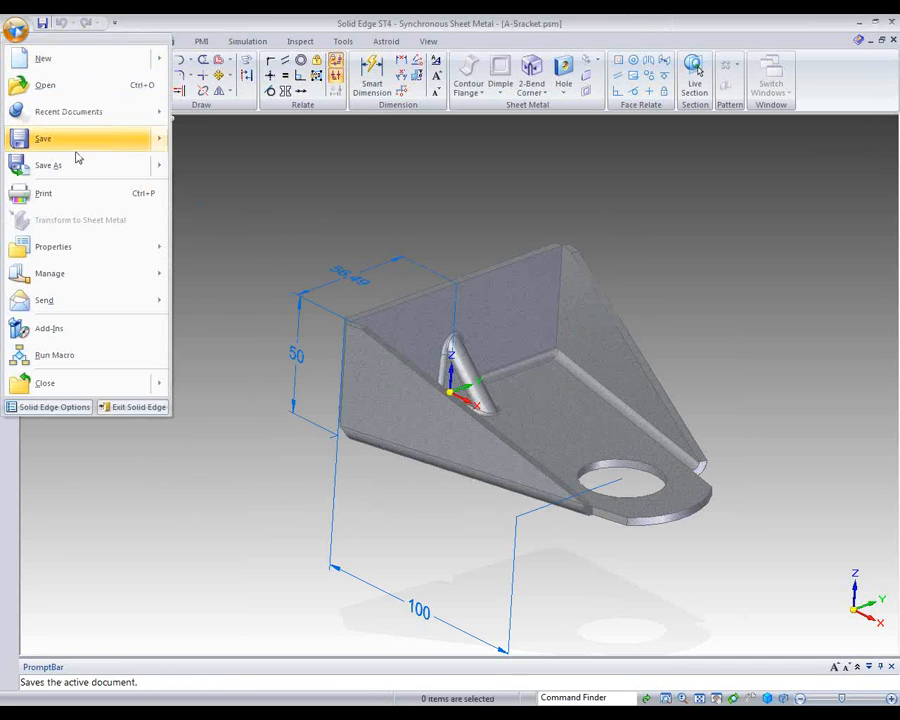
mouse_move(40, 57)
click(255, 290)
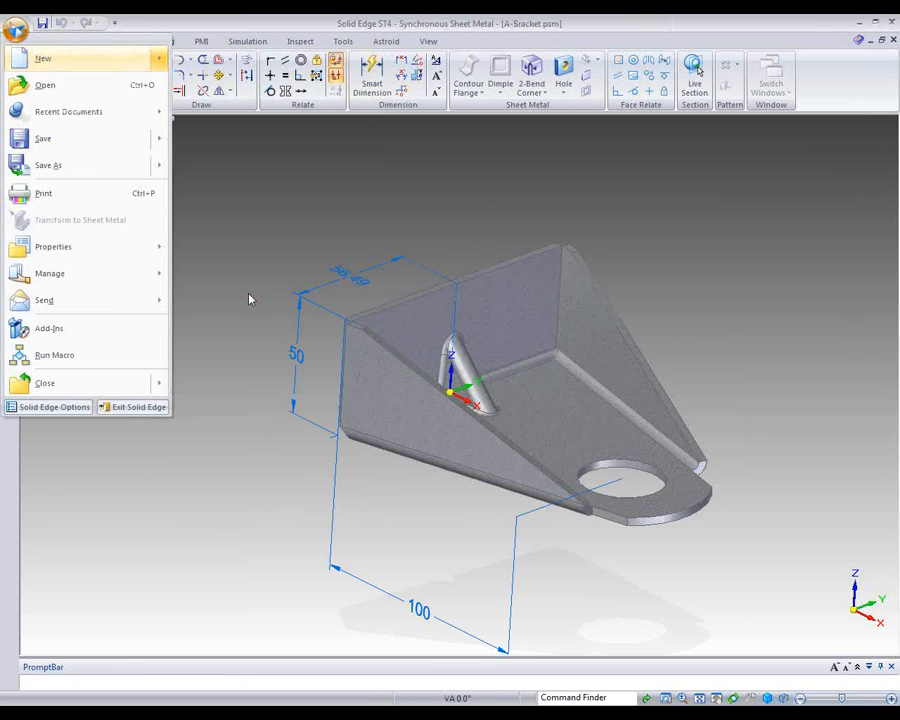
click(434, 392)
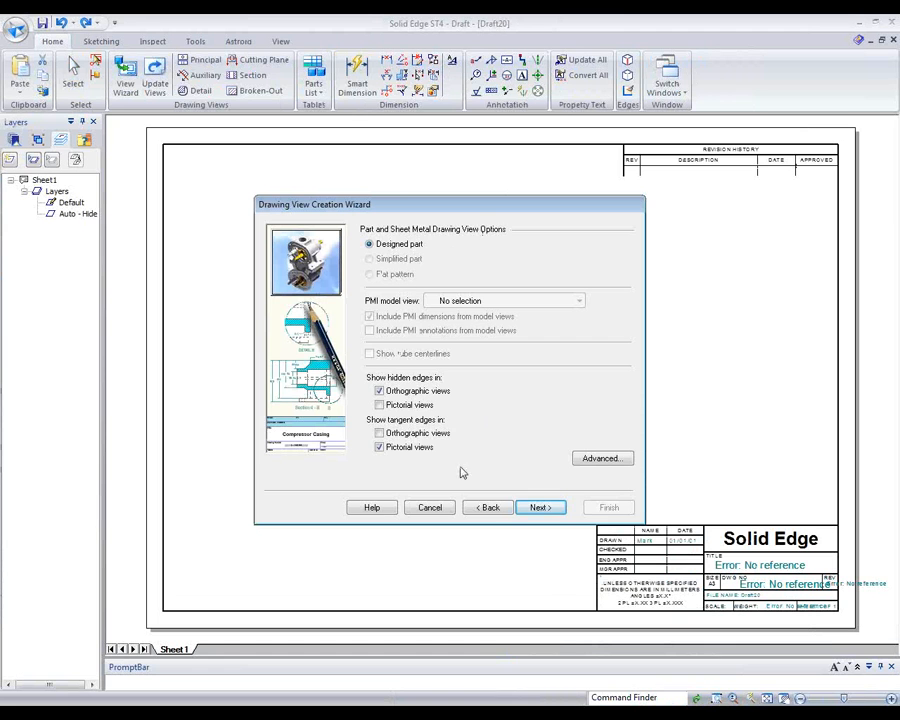
Place the right named view as the base, with projected views above and to its right plus an upper-right pictorial view
click(541, 507)
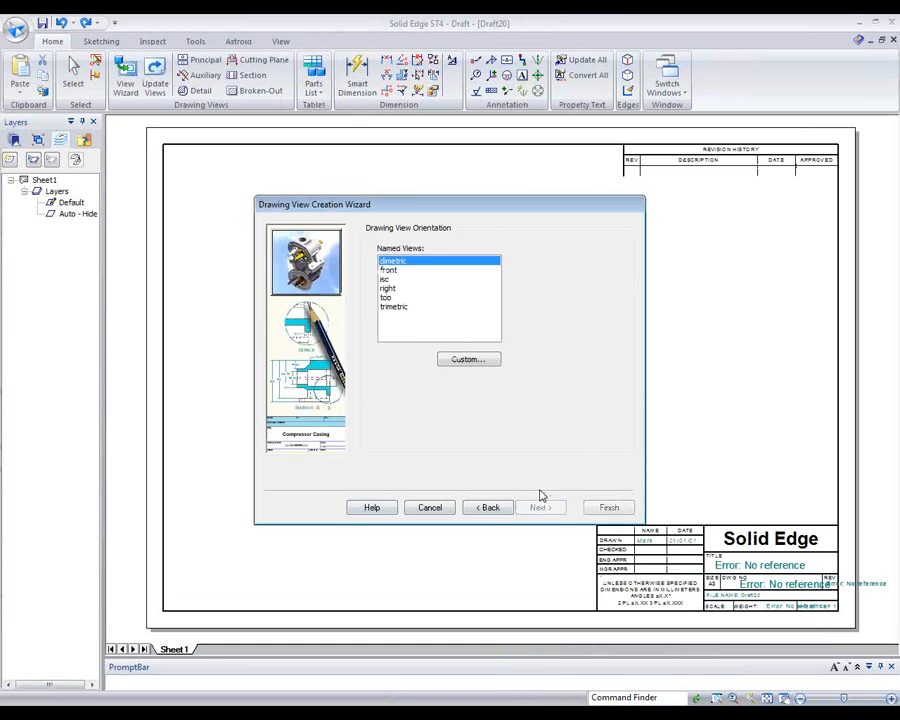
click(390, 290)
click(541, 507)
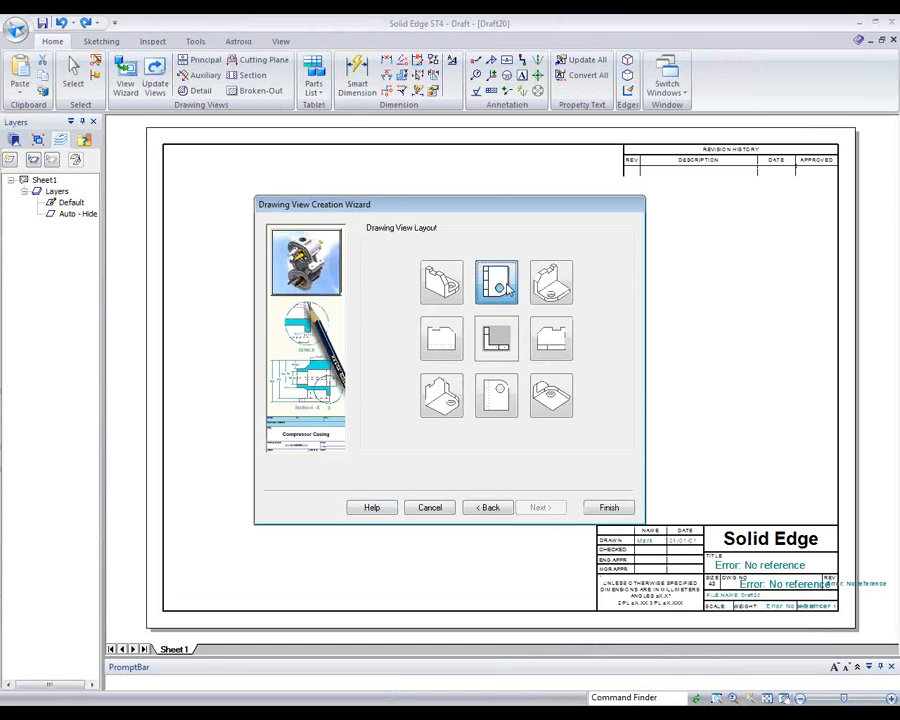
click(552, 279)
click(552, 350)
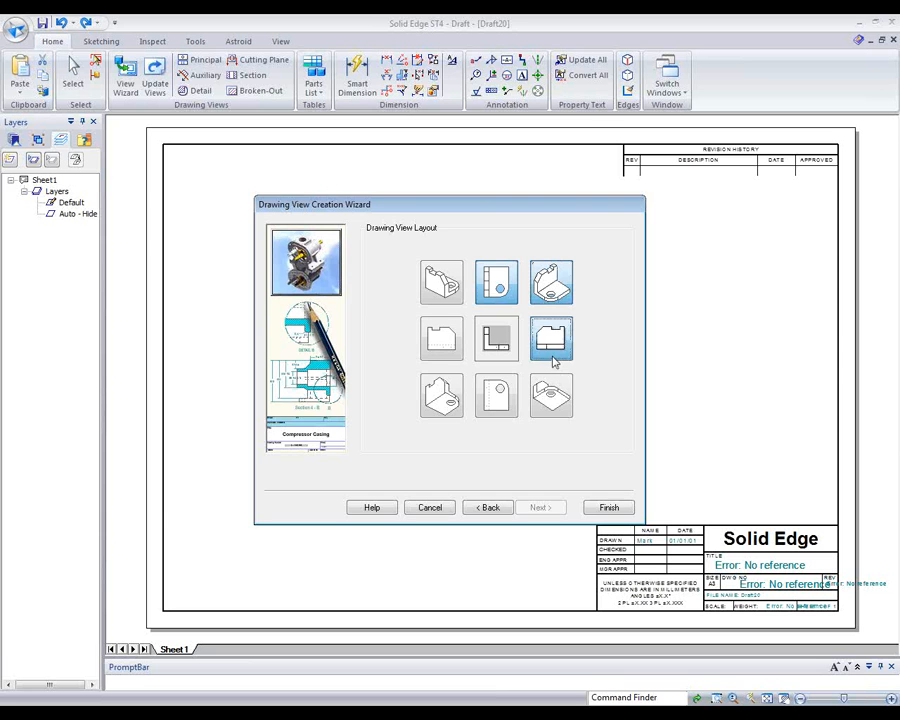
click(609, 507)
click(422, 346)
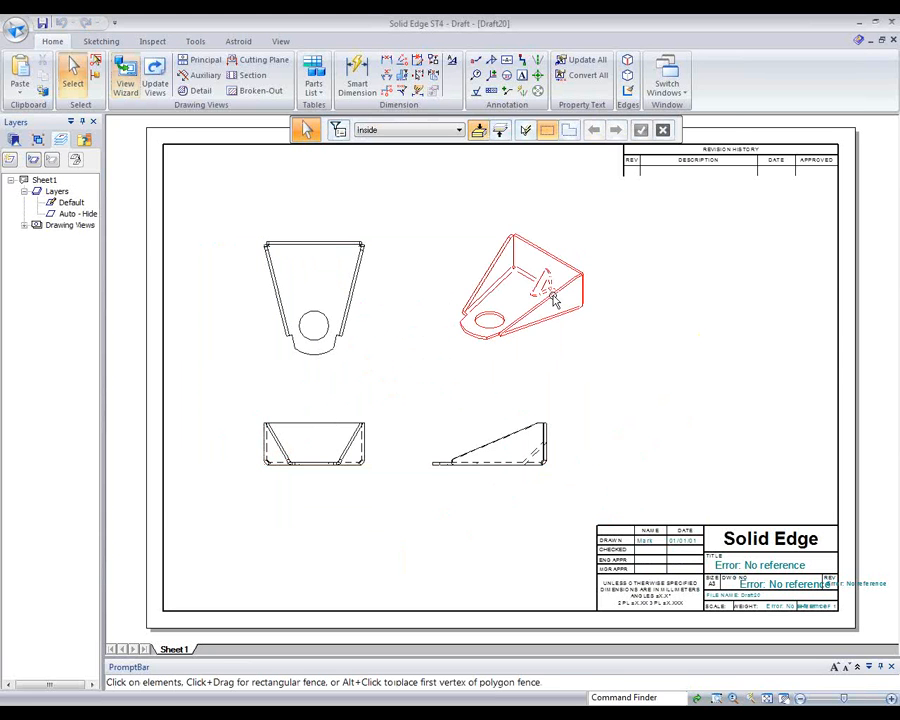
Move the pictorial view farther right on the sheet, turn on its shading and update the drawing views
mouse_move(555, 302)
mouse_down()
mouse_move(679, 293)
mouse_move(675, 287)
mouse_up()
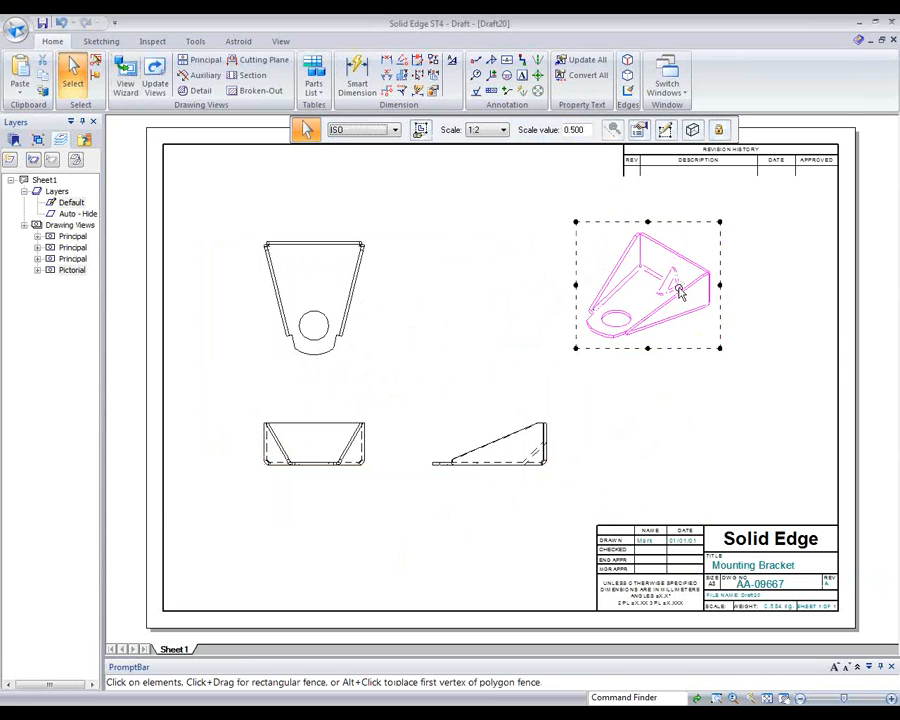
click(697, 137)
click(725, 192)
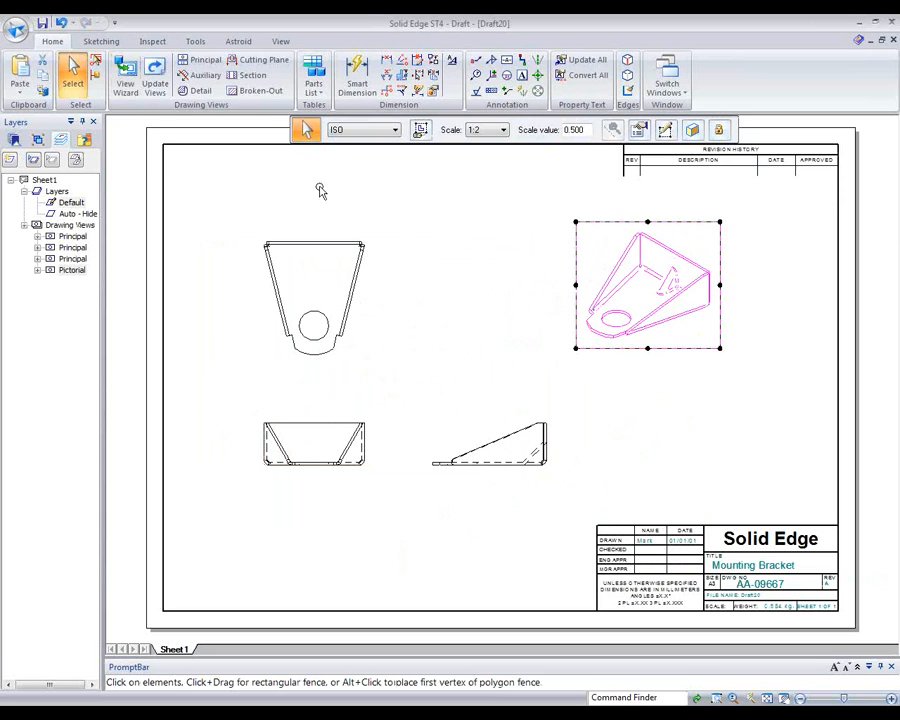
click(155, 80)
click(452, 338)
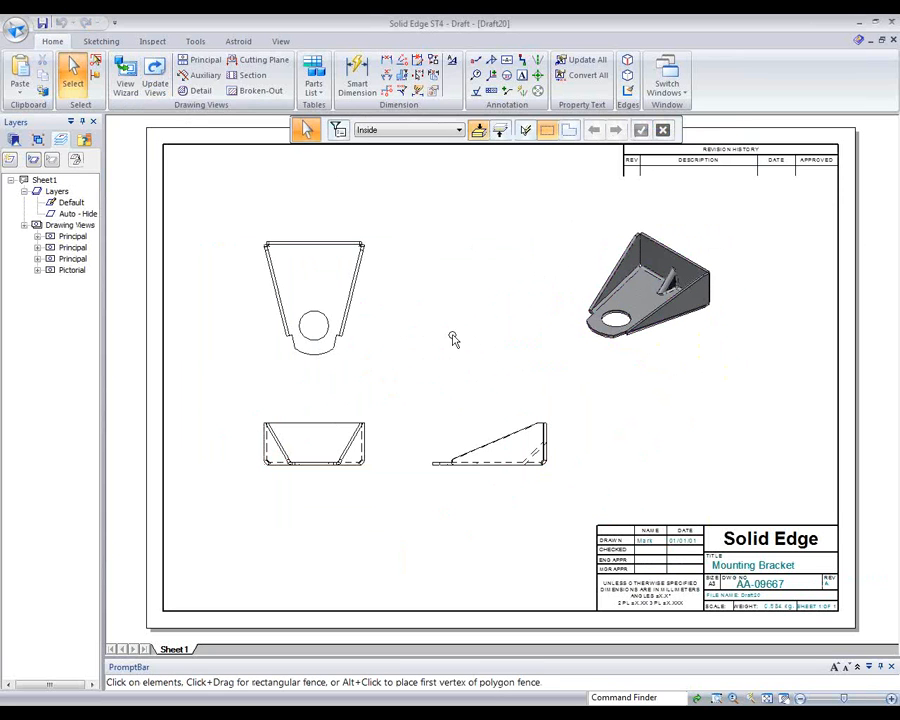
Retrieve the model's height dimension into the side view, and dimension the rounded end's radius and the hole's diameter in the plan view
click(418, 90)
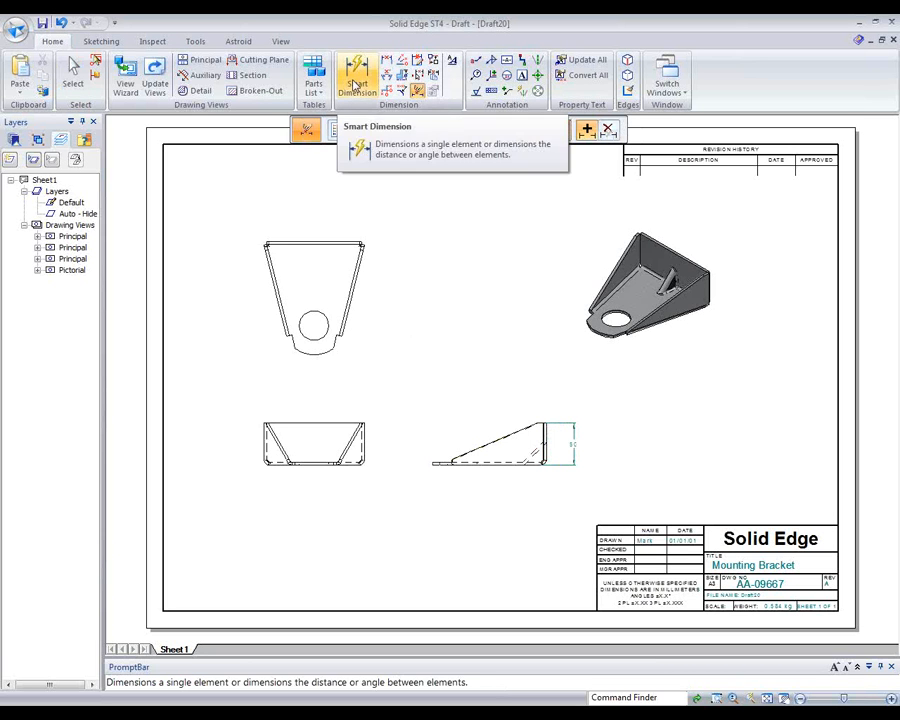
right_click(451, 328)
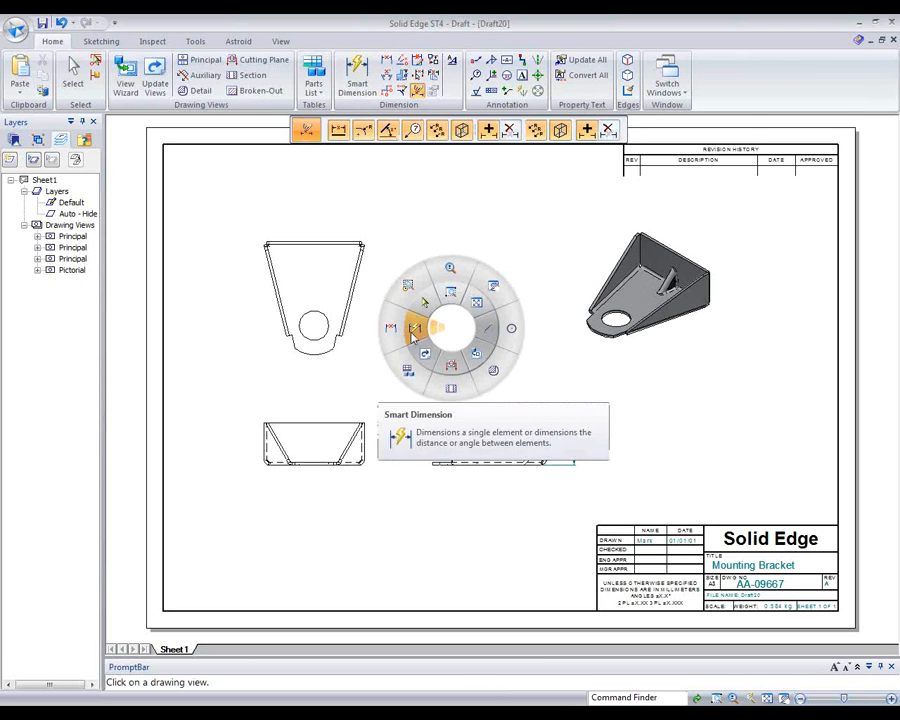
click(410, 327)
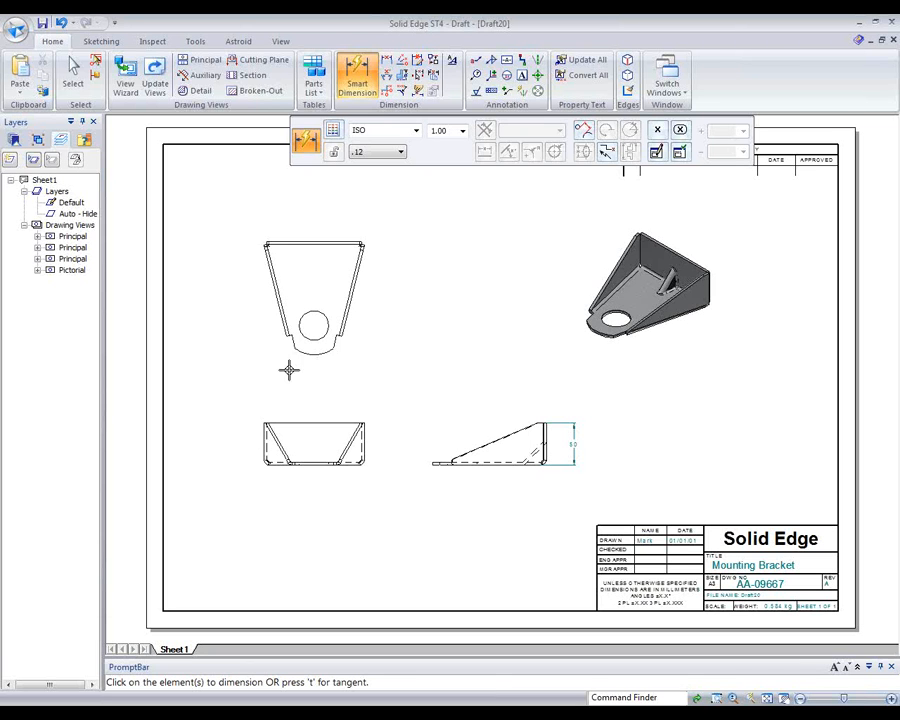
click(319, 352)
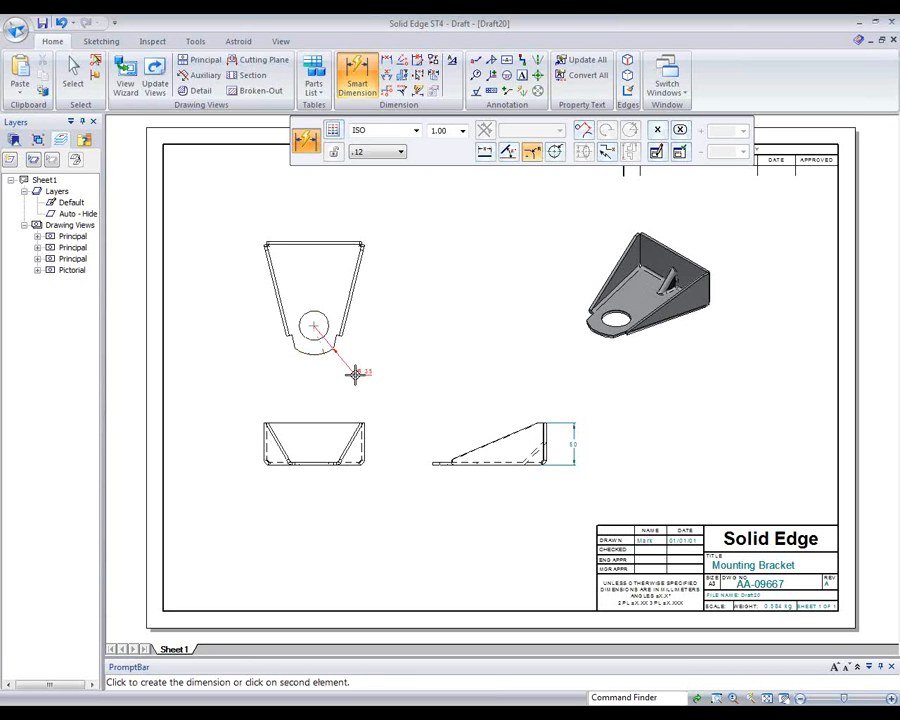
click(356, 372)
click(310, 337)
click(312, 388)
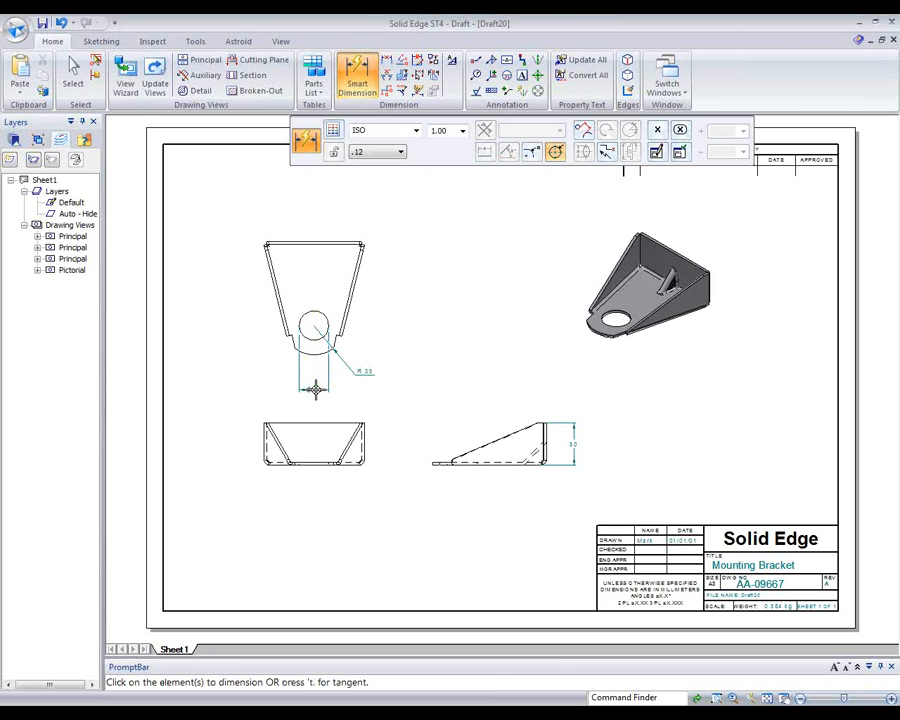
Dimension the distance from the upright flange's outer edge to the hole centre, placing it left of the plan view
click(320, 240)
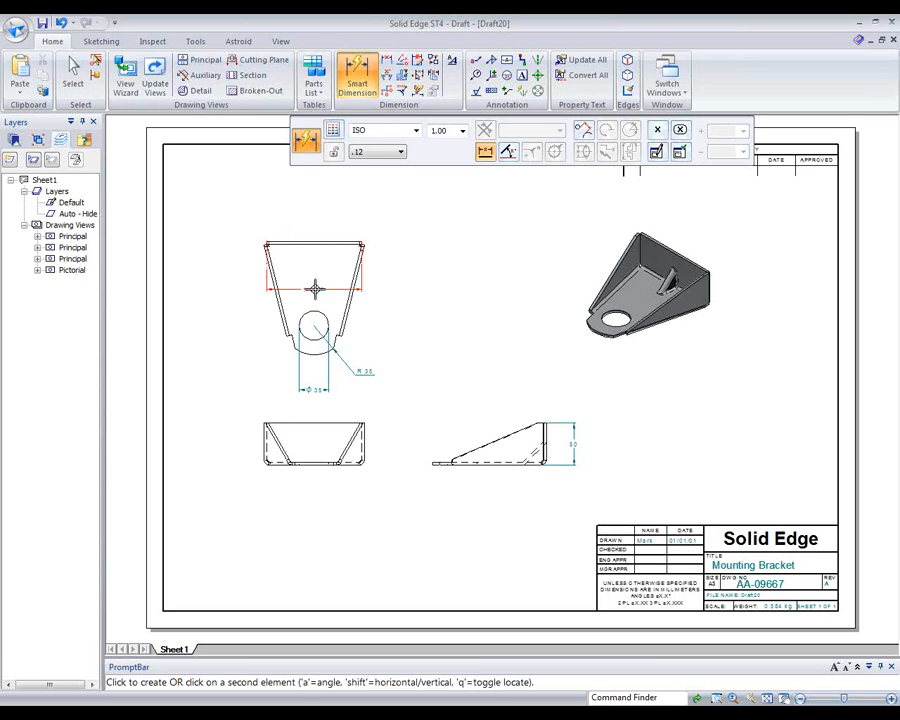
click(303, 322)
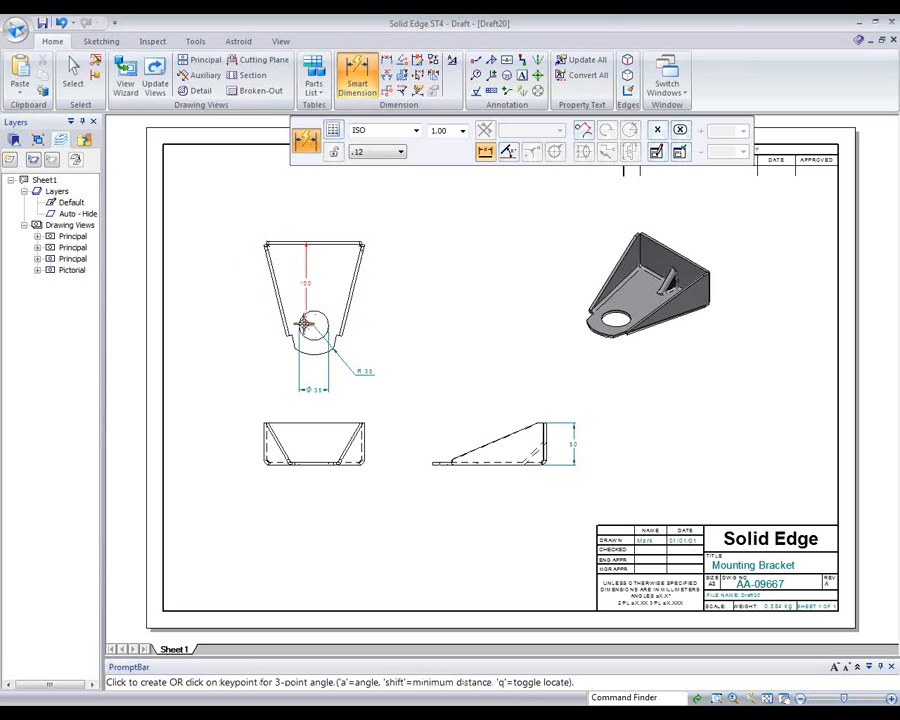
click(239, 300)
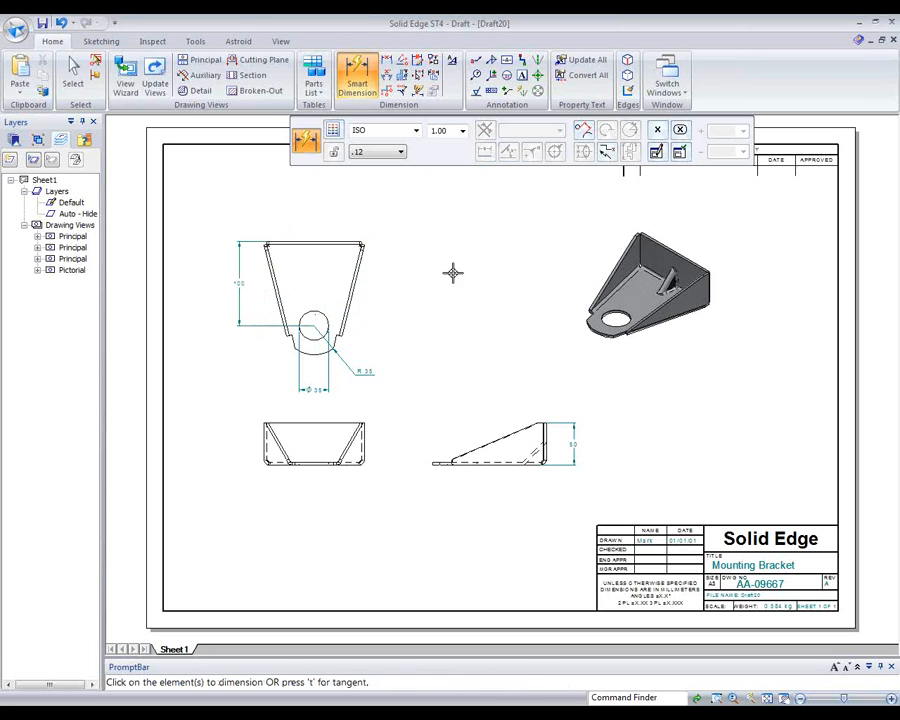
Dimension the bracket's overall length from the upright flange to the rounded end, placing it left of the existing plan-view dimension
click(334, 240)
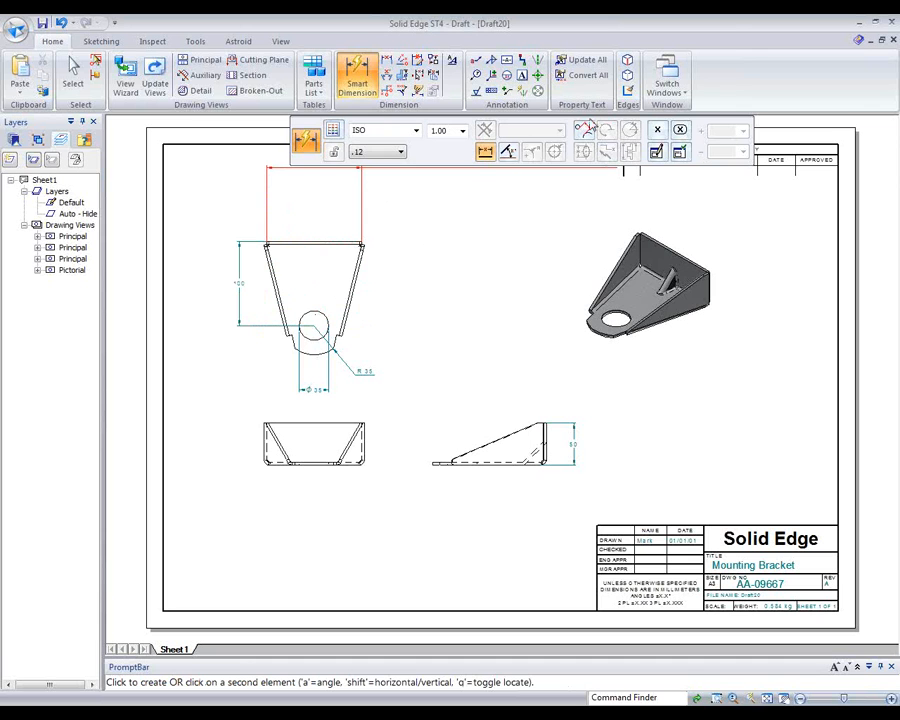
click(313, 350)
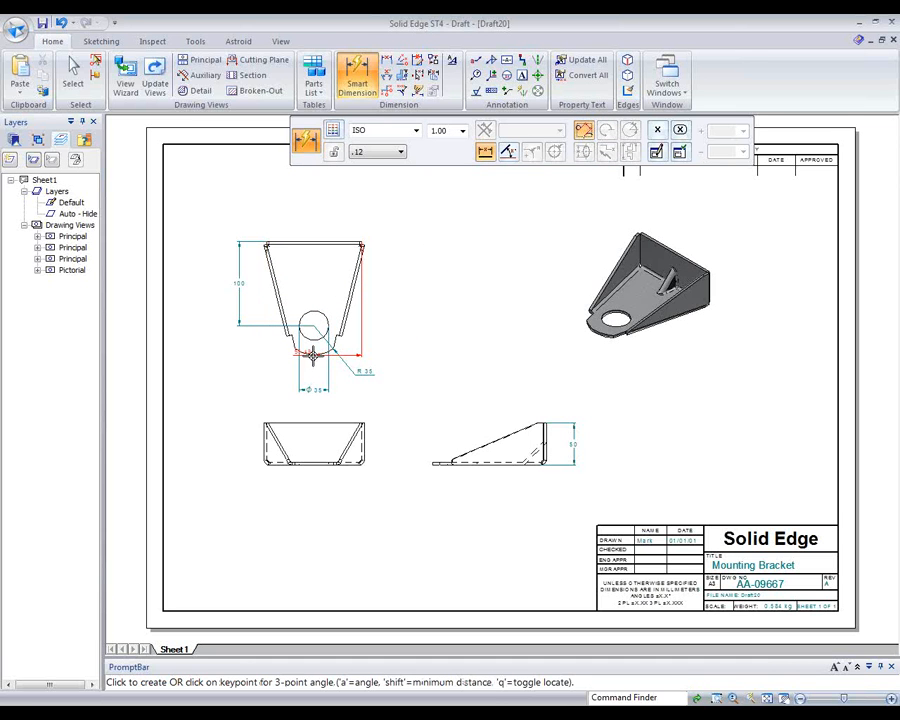
click(219, 346)
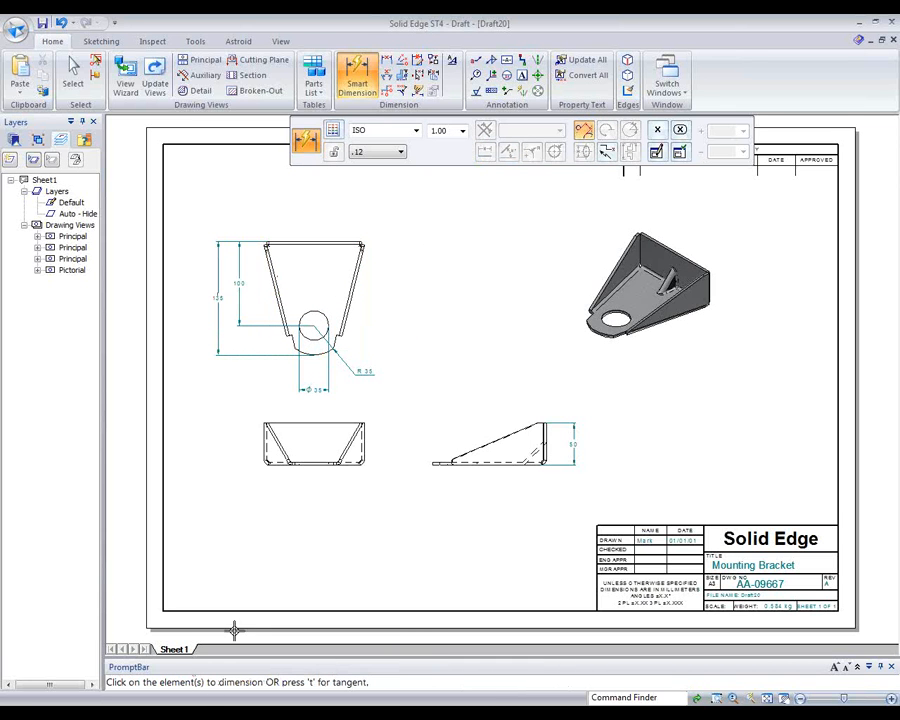
right_click(179, 651)
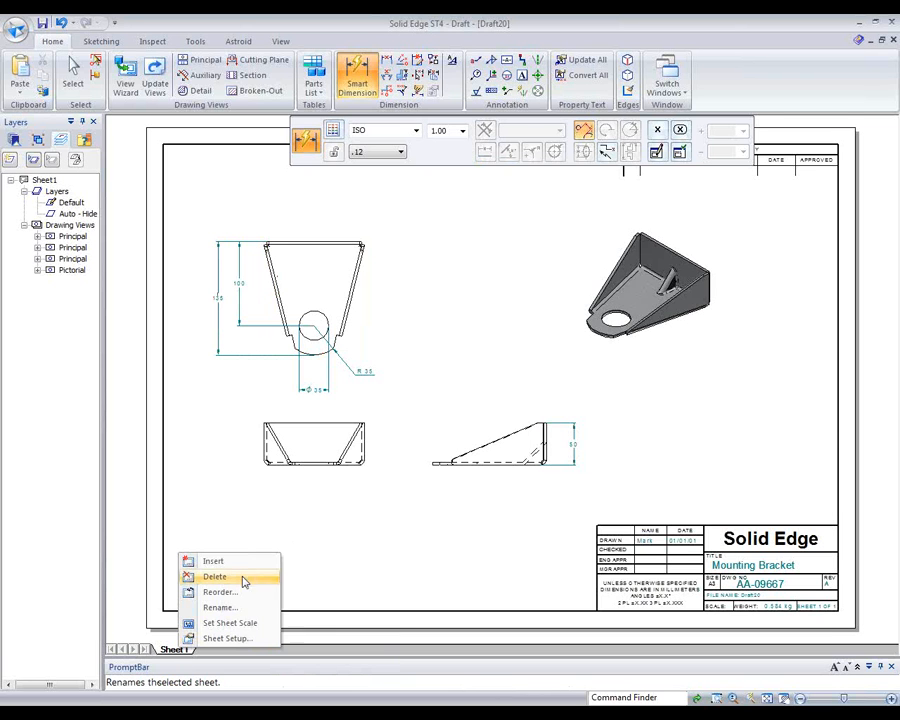
click(461, 347)
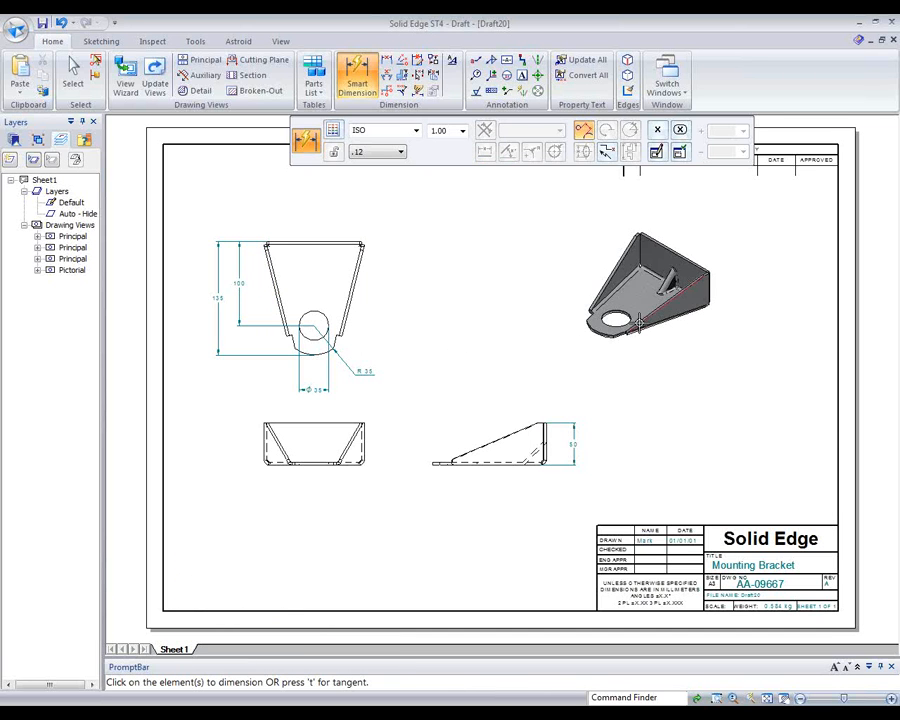
key(Escape)
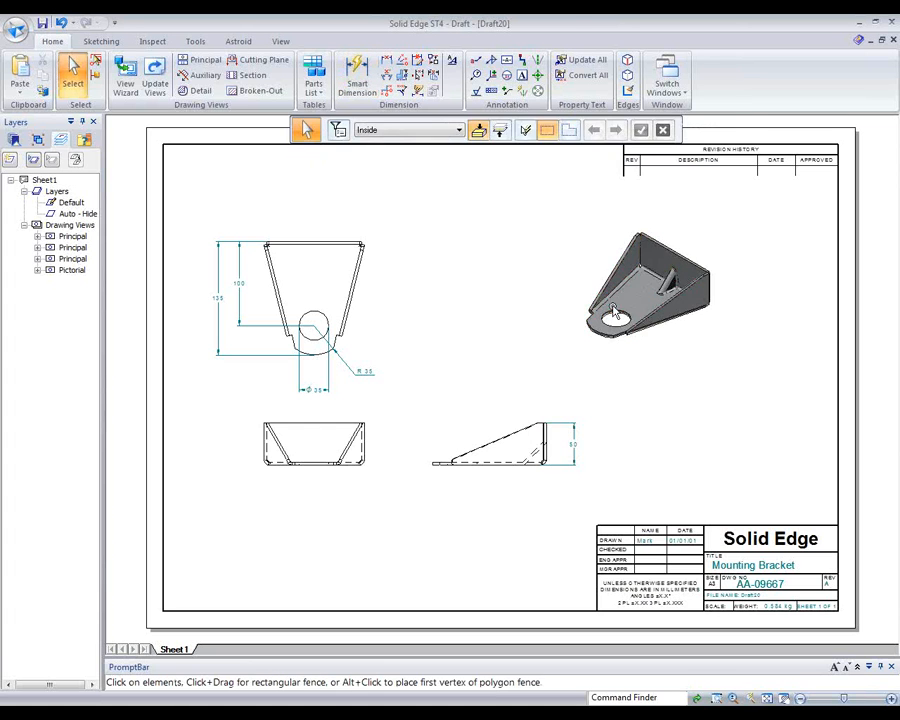
Open the bracket model from the drawing and flatten it with the upright flange's inner face up and its top edge as the x-axis
click(528, 283)
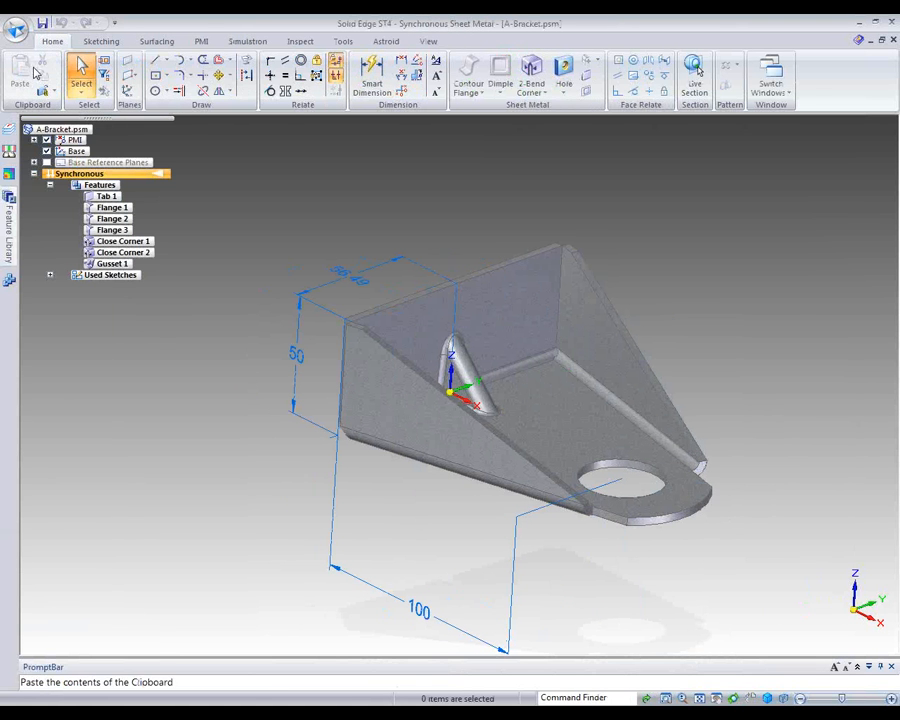
click(343, 41)
click(108, 59)
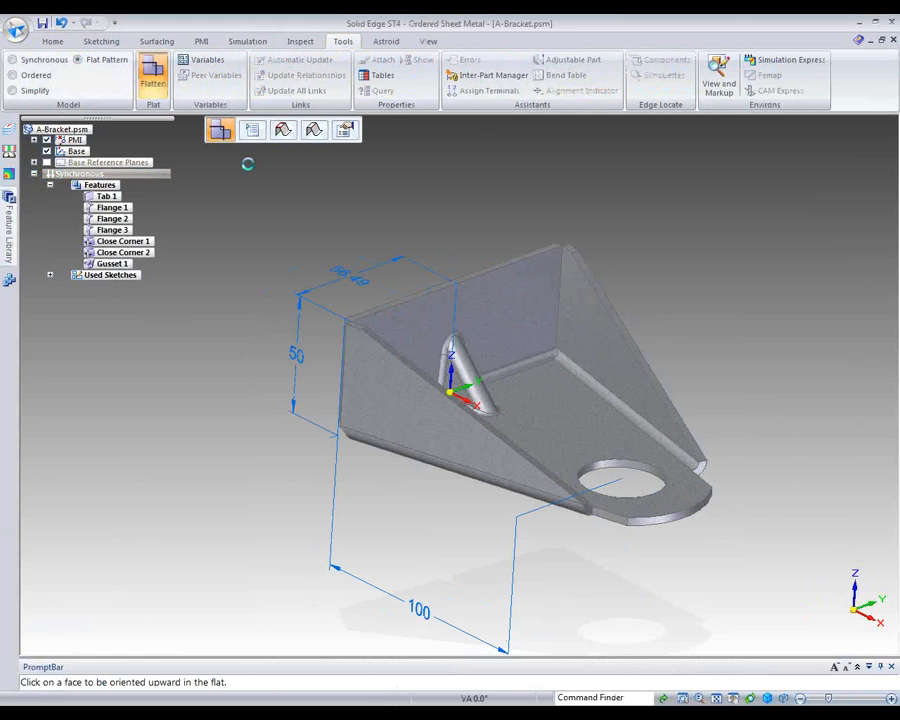
click(424, 352)
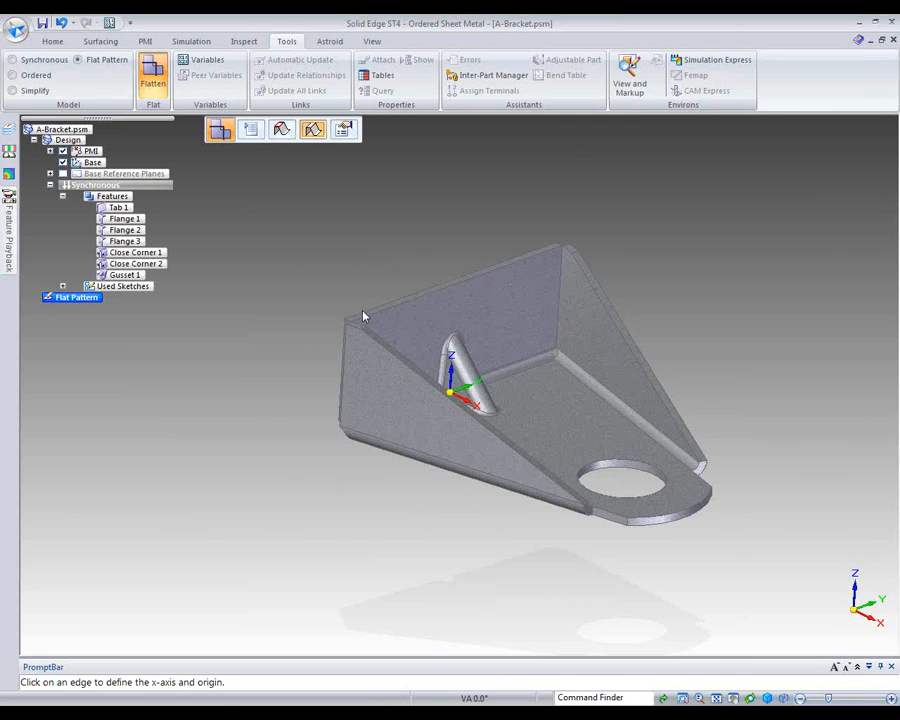
click(366, 317)
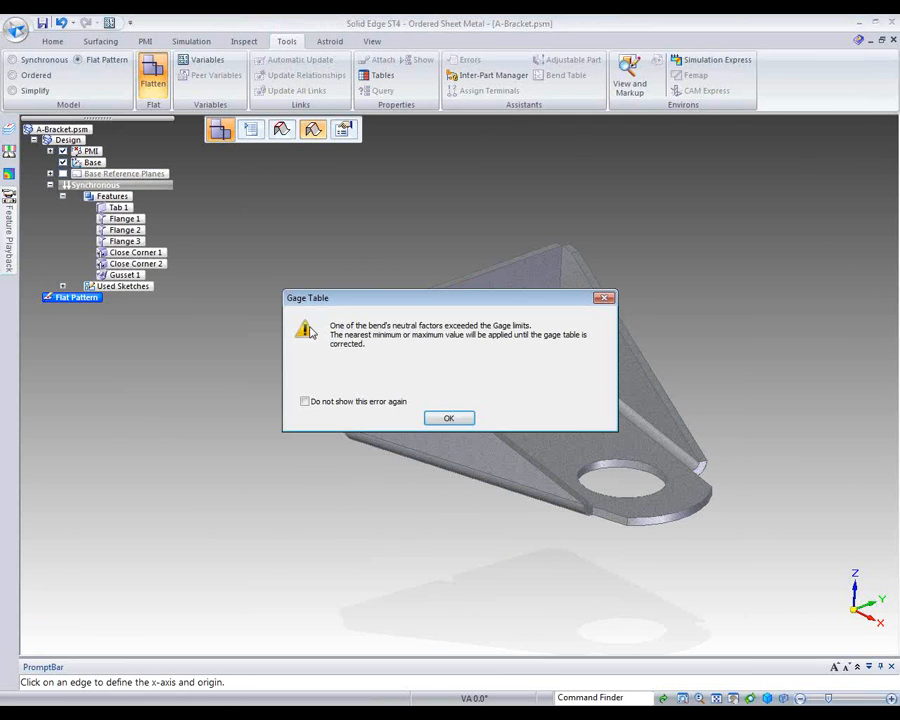
click(456, 420)
middle_drag(581, 277, 610, 352)
middle_click(733, 410)
middle_click(733, 410)
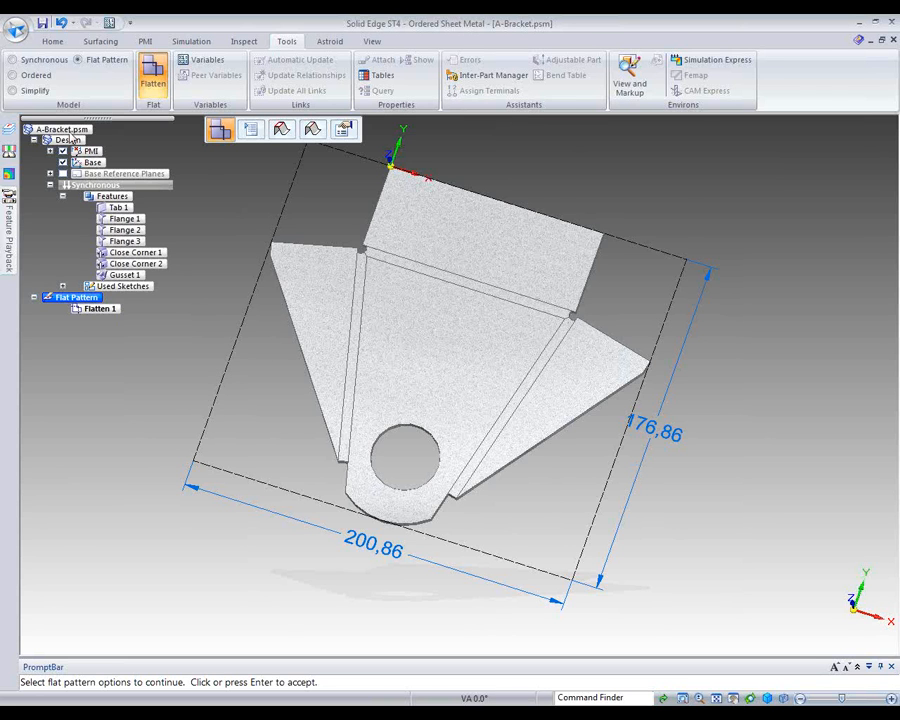
Return the model to the synchronous environment and close it with its changes saved, then update the out-of-date drawing views
click(13, 59)
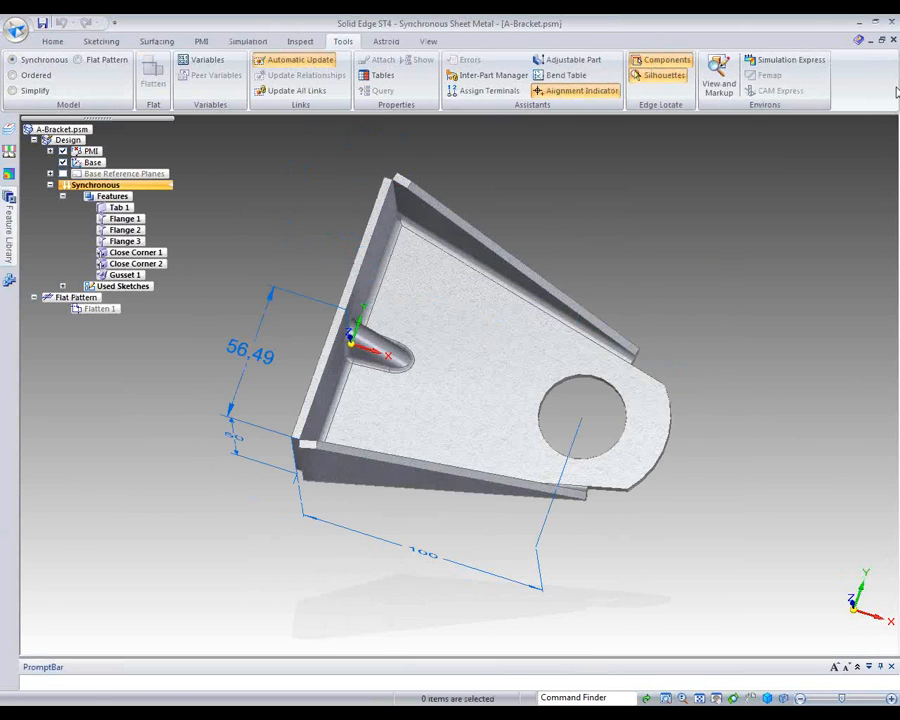
click(893, 40)
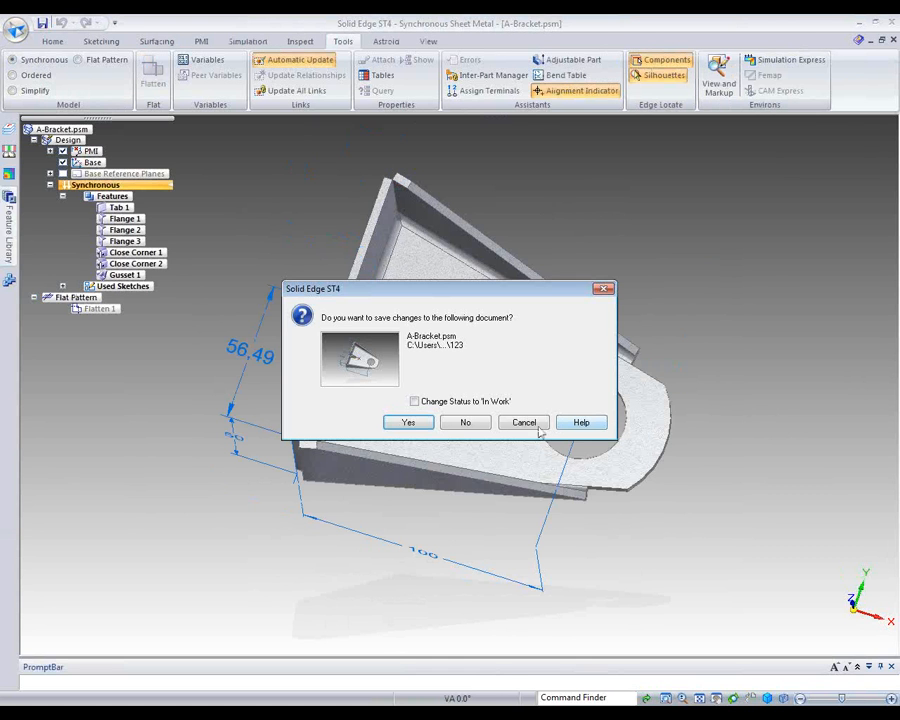
click(410, 422)
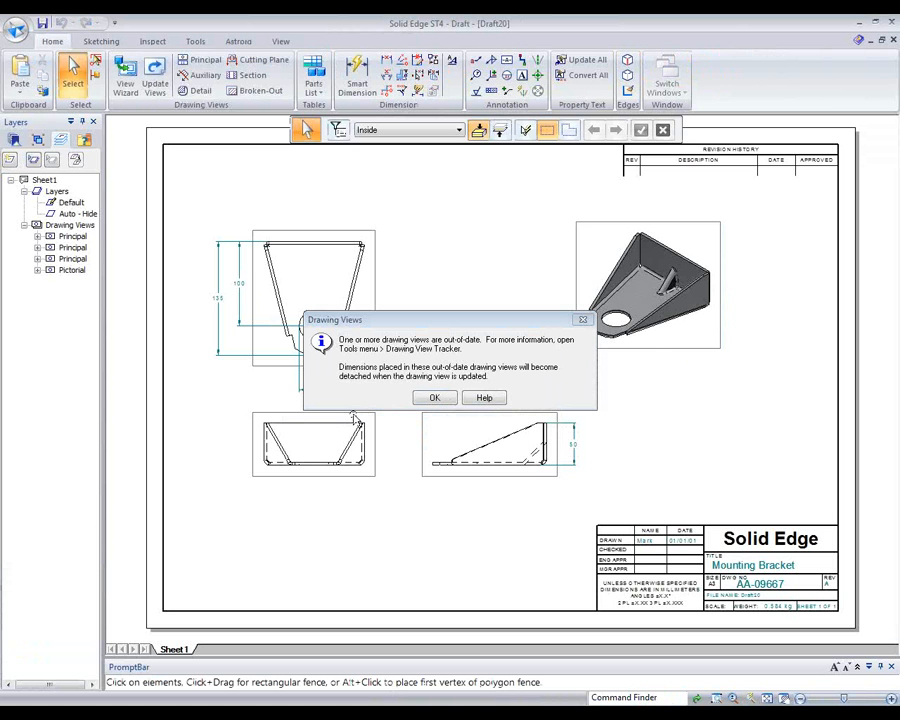
key(Return)
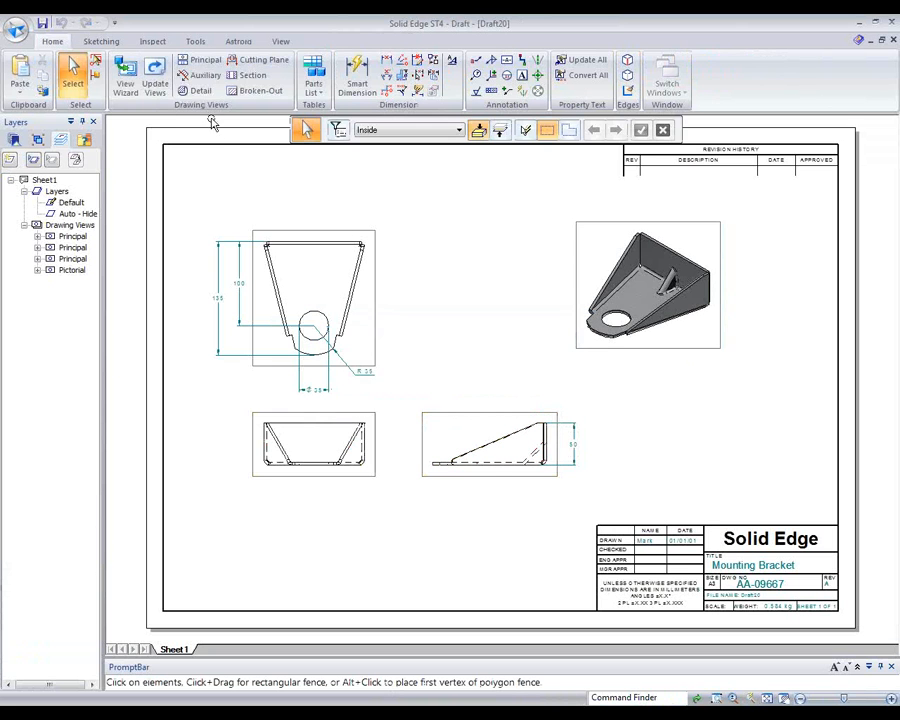
click(155, 80)
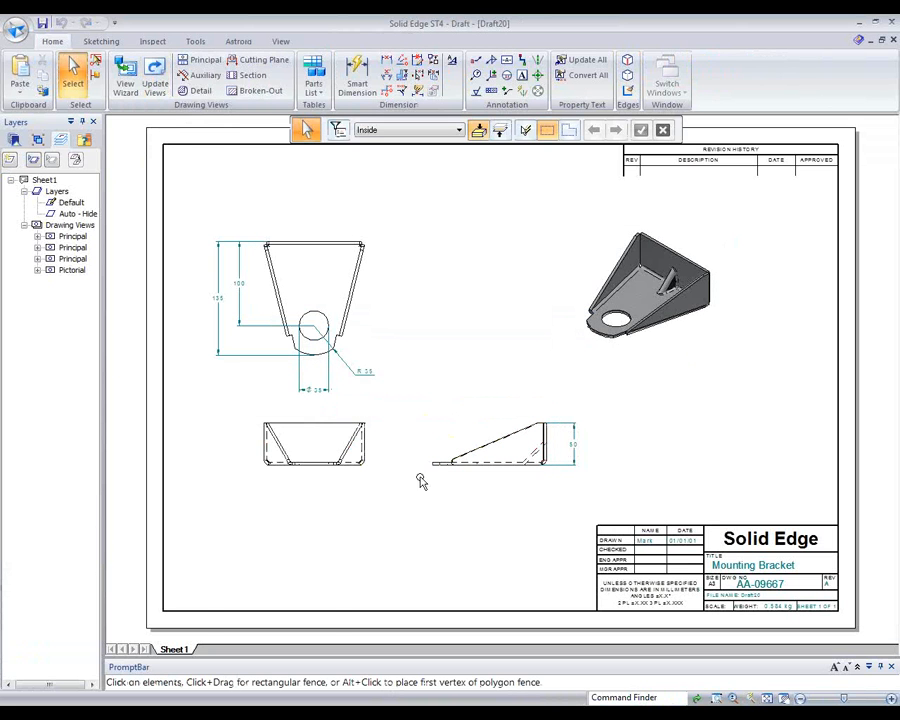
Insert a second drawing sheet and place the top view of A-Bracket.psm's flat pattern on its left half
right_click(178, 652)
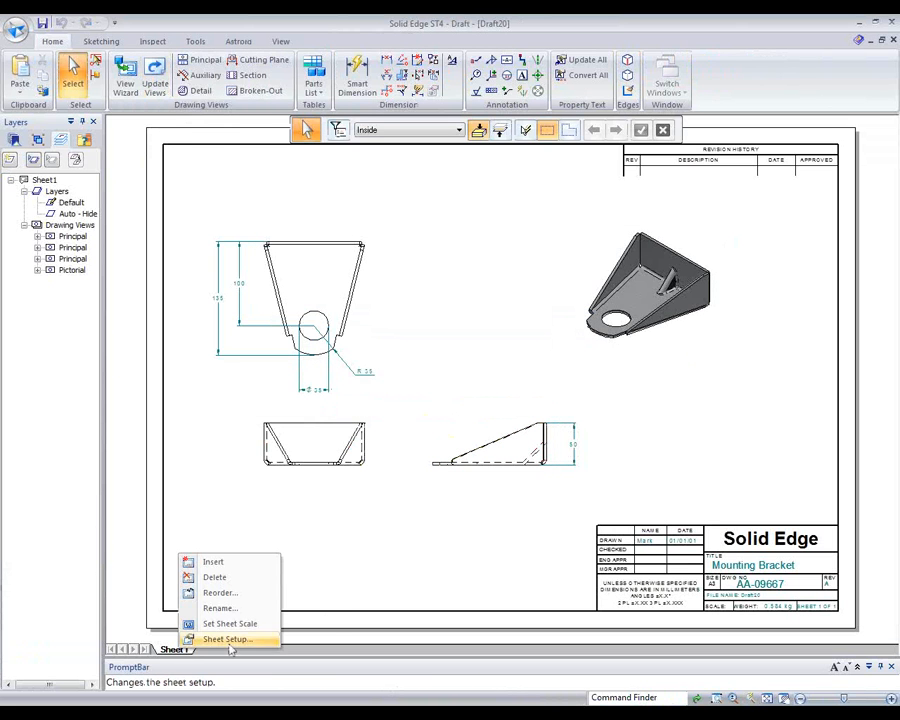
click(218, 563)
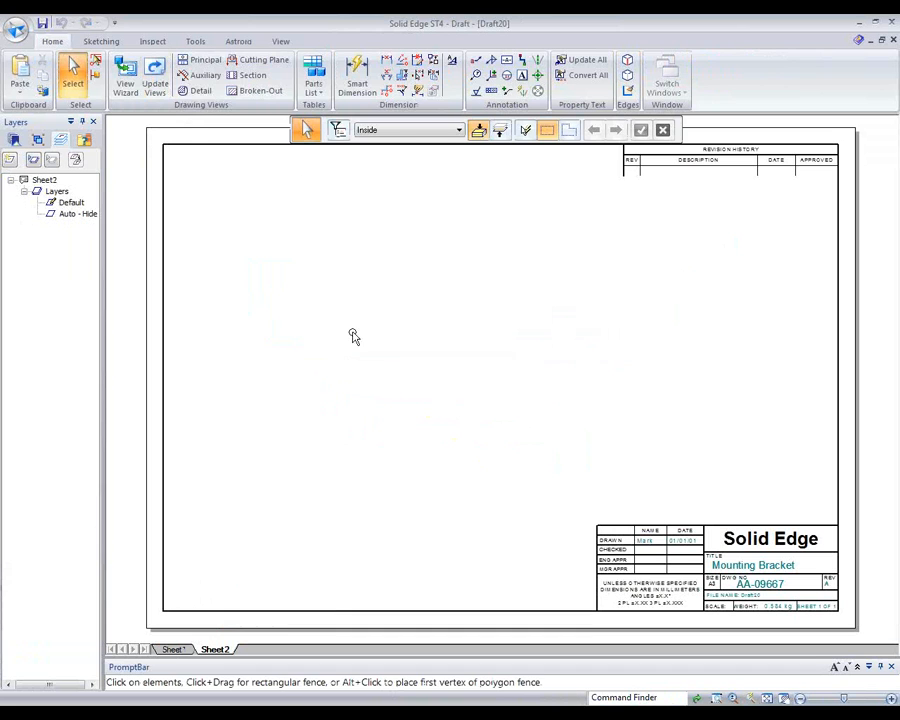
click(125, 80)
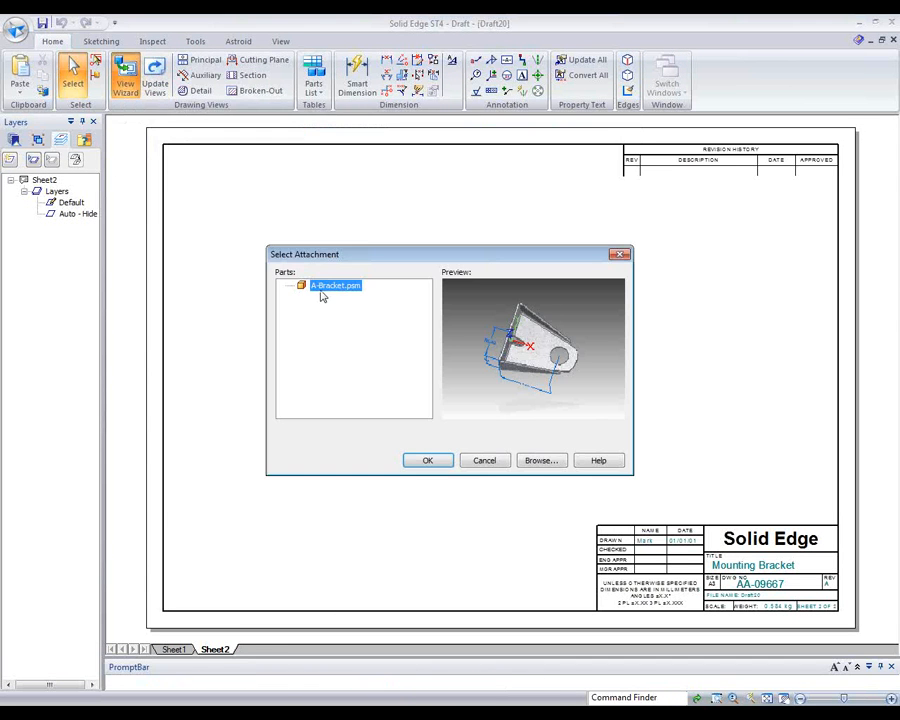
click(423, 462)
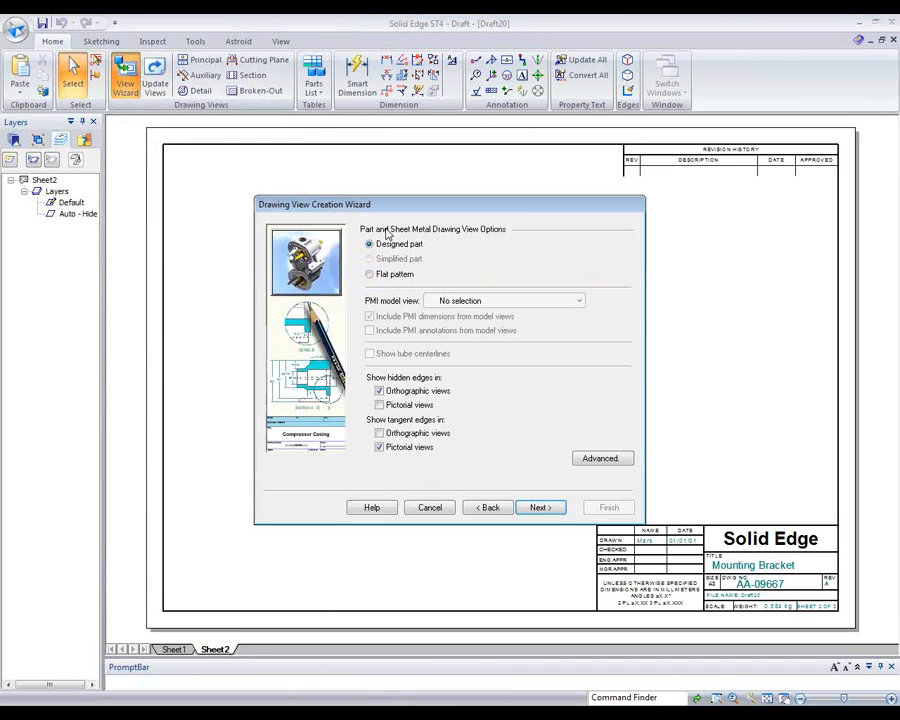
click(542, 508)
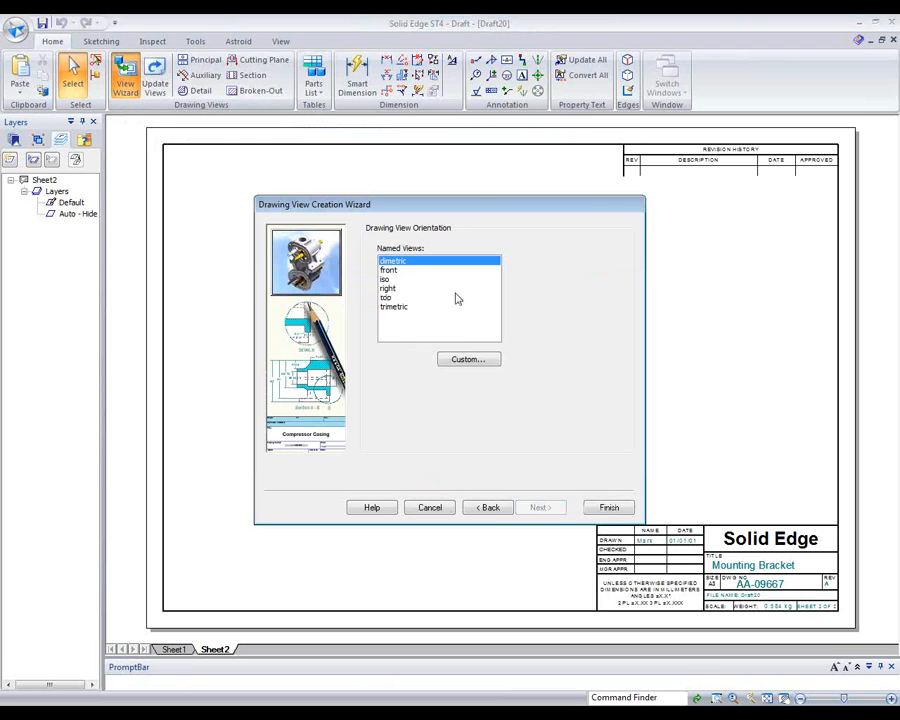
click(386, 297)
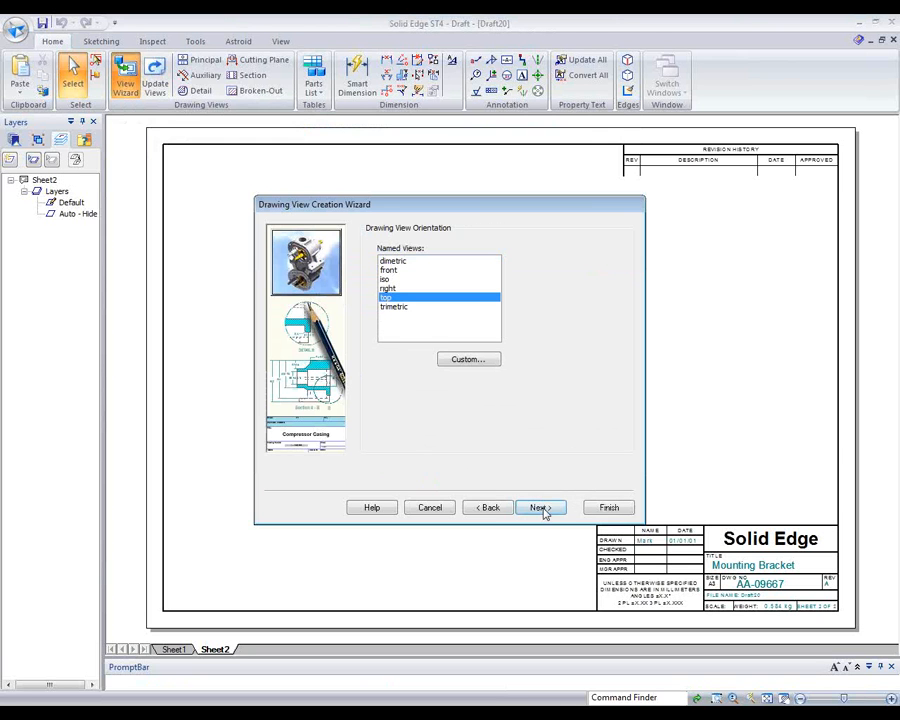
click(540, 508)
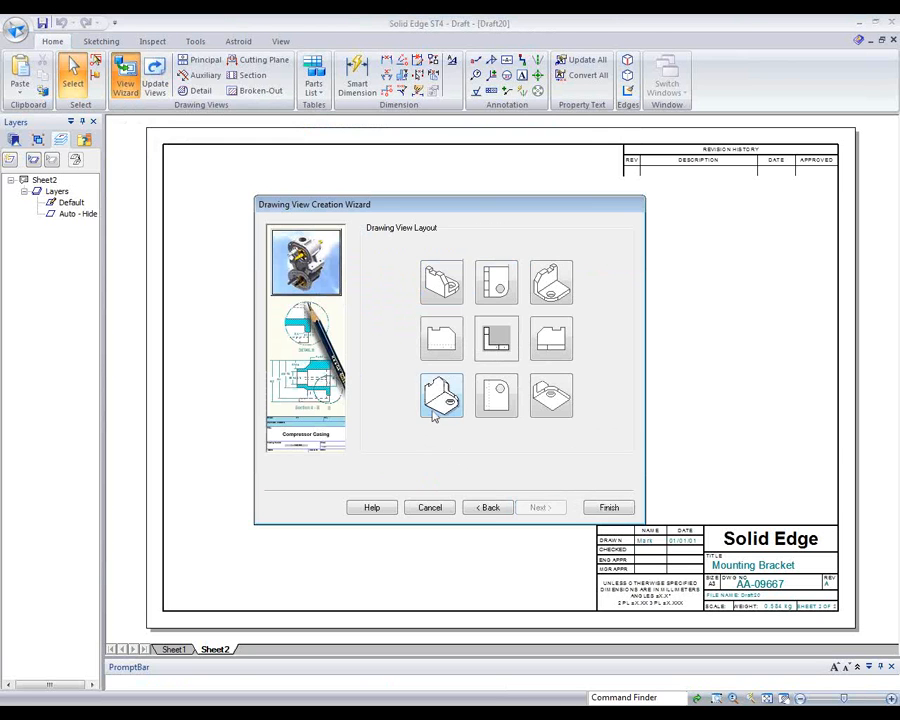
click(609, 508)
click(384, 358)
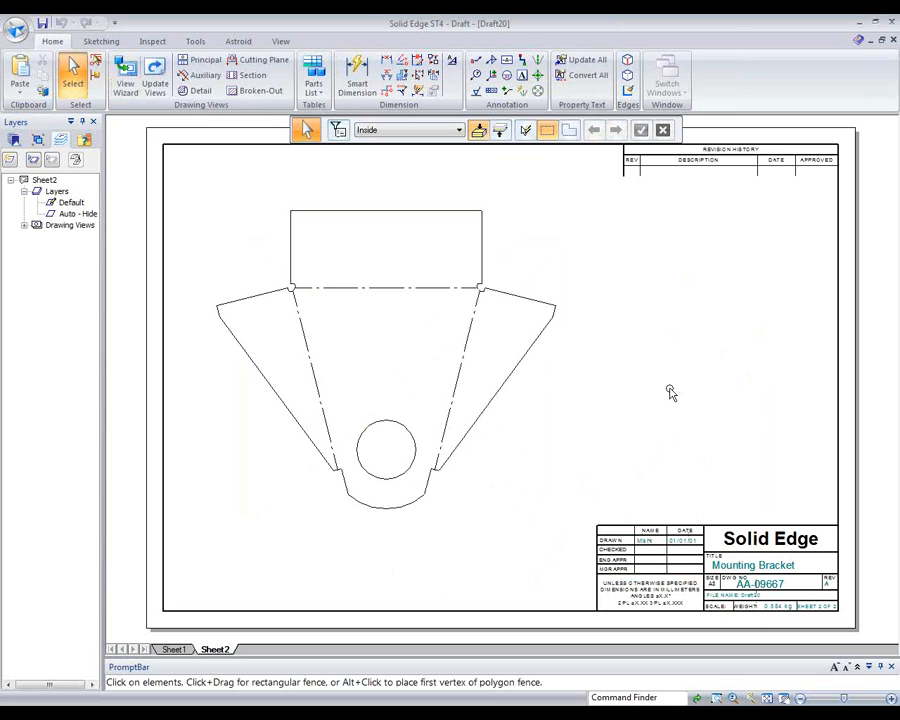
Open the bracket model from the flat pattern view and move Bend 3 up to second place in the bend table's sequence
click(458, 396)
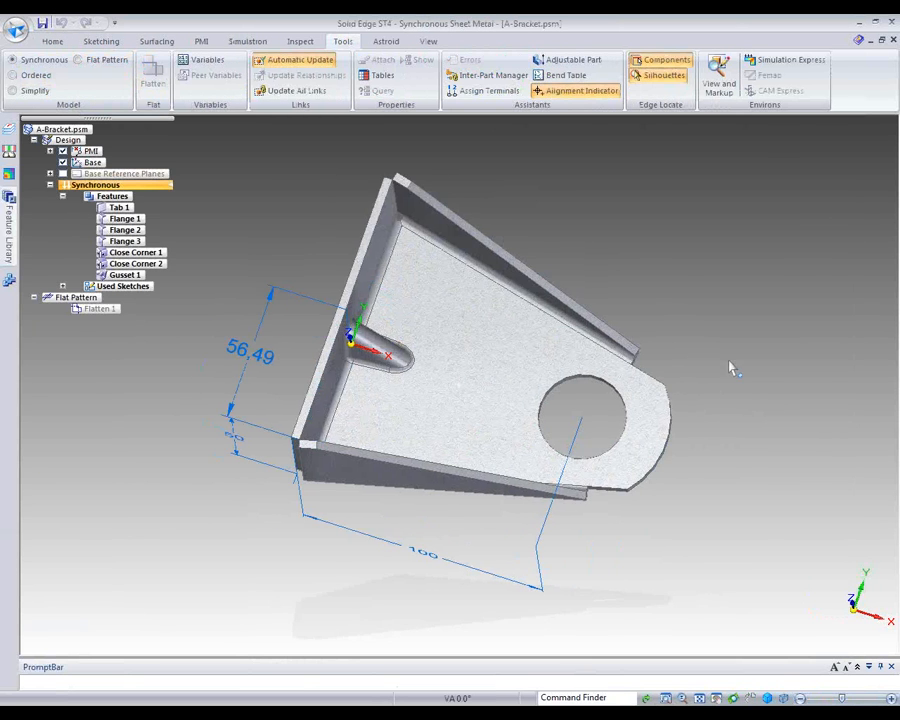
middle_drag(731, 364, 683, 273)
click(576, 79)
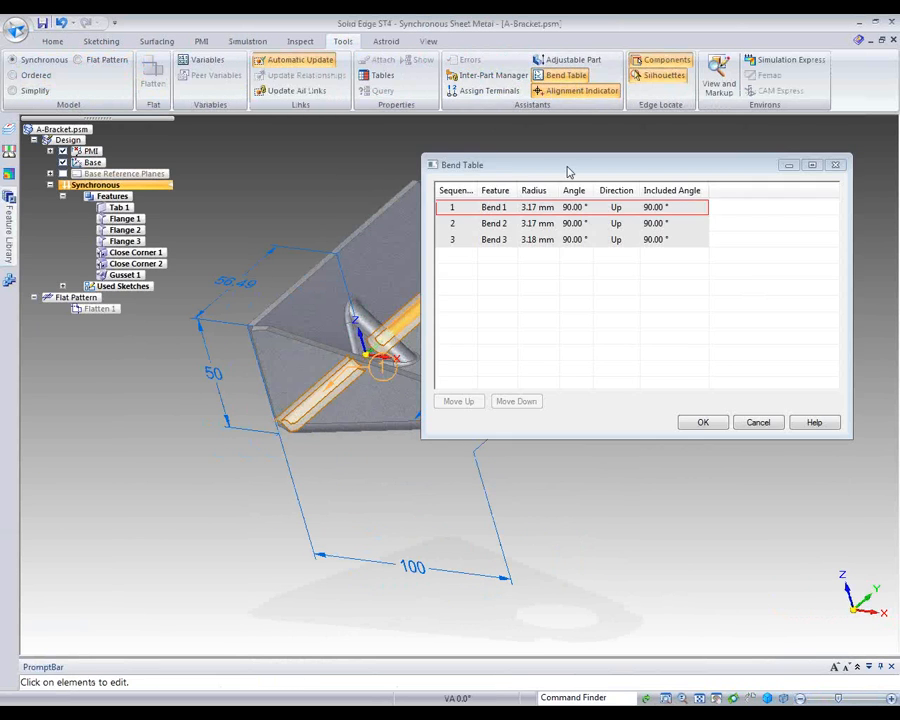
drag(552, 165, 664, 169)
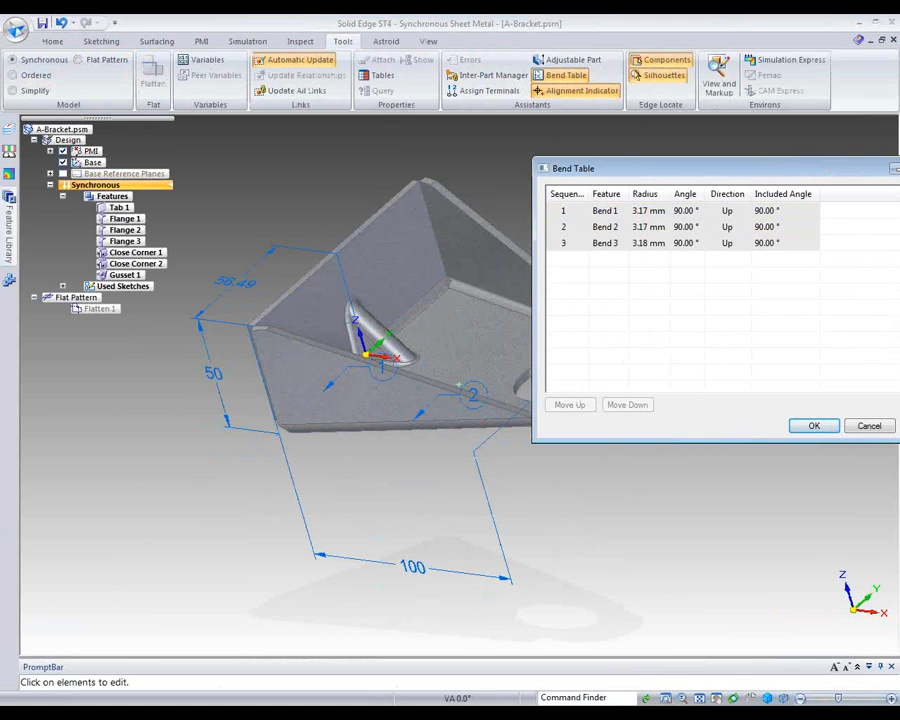
click(715, 697)
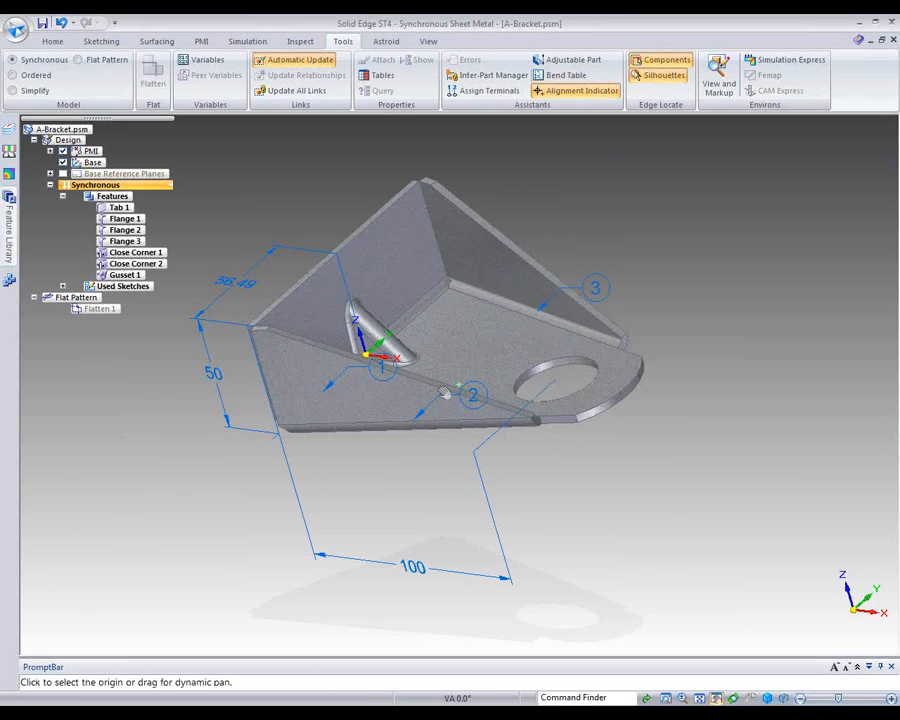
drag(697, 179, 541, 276)
click(562, 75)
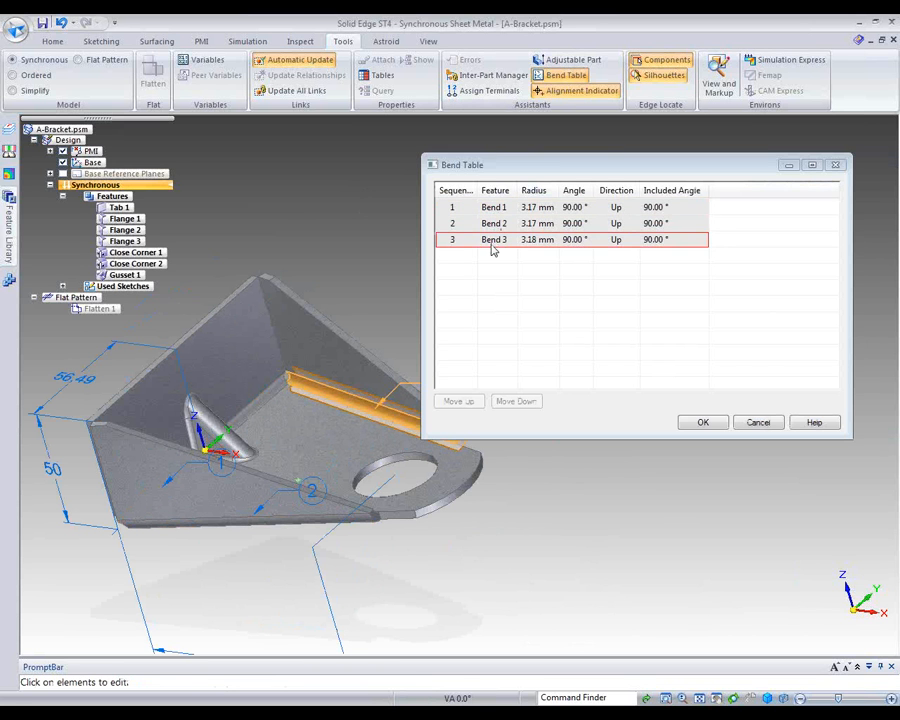
click(466, 239)
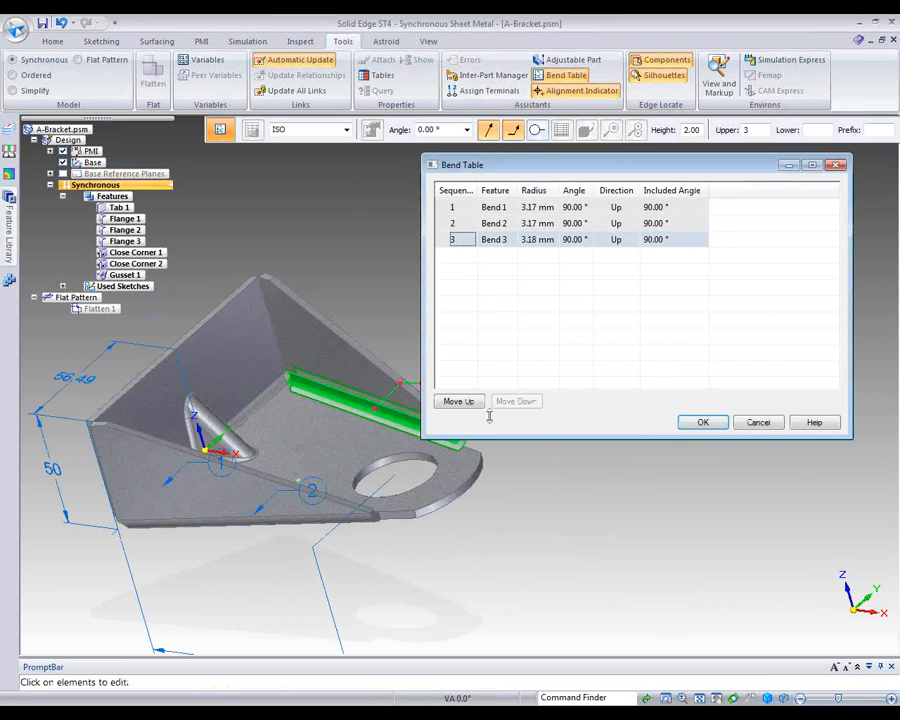
click(458, 403)
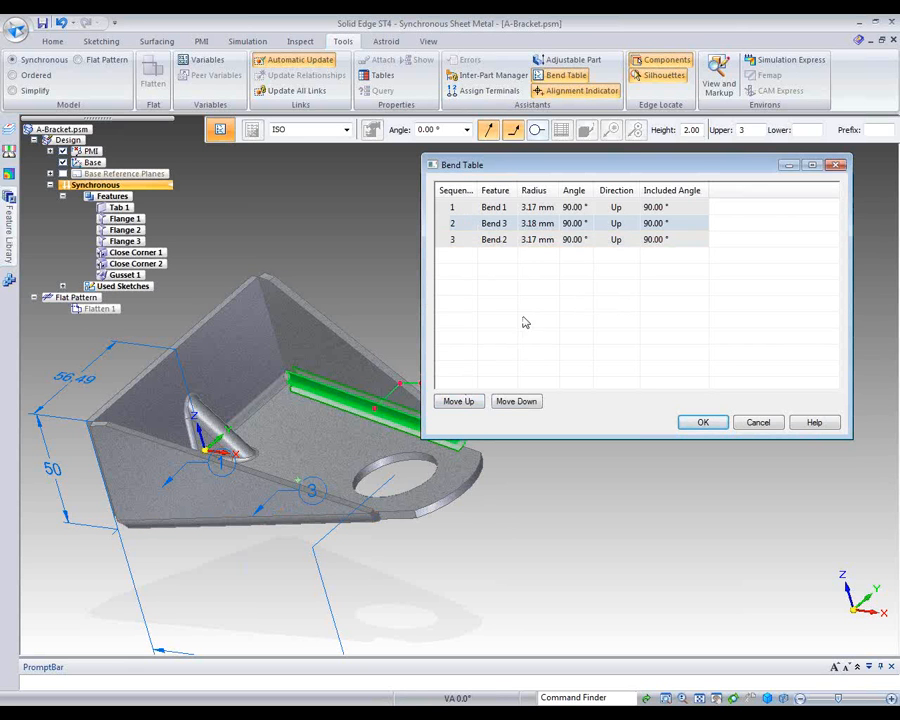
click(705, 423)
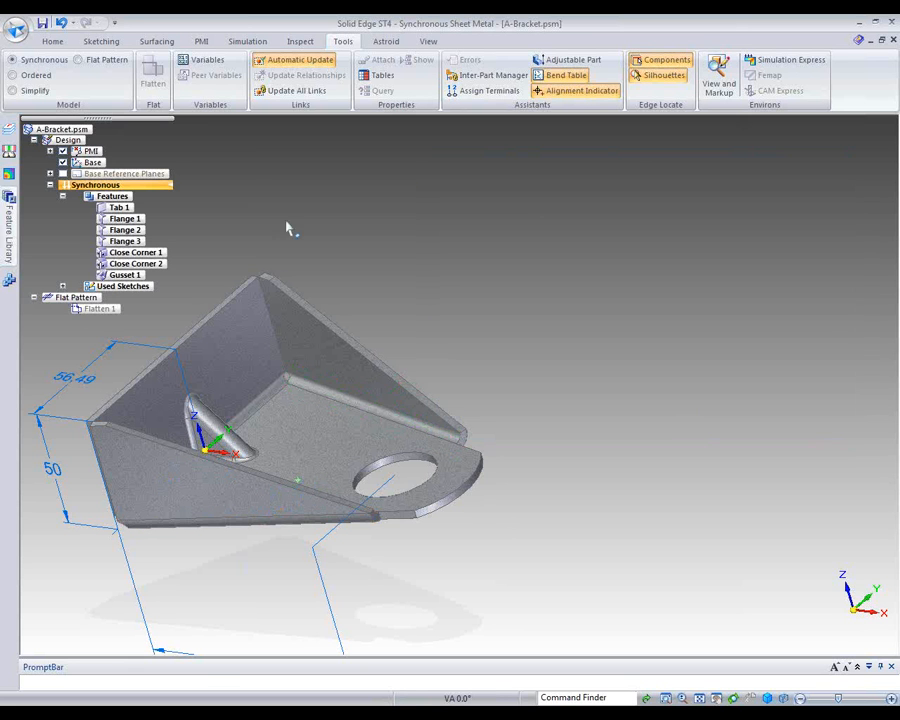
Save and close the model with the reordered bends, and update the flat pattern view on Sheet2
click(52, 41)
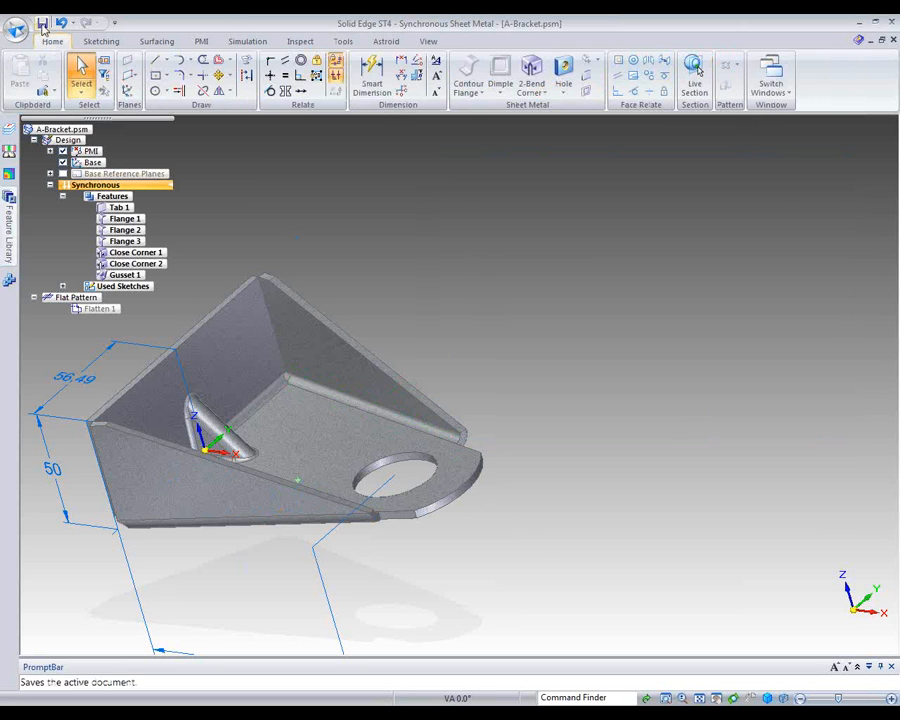
click(893, 41)
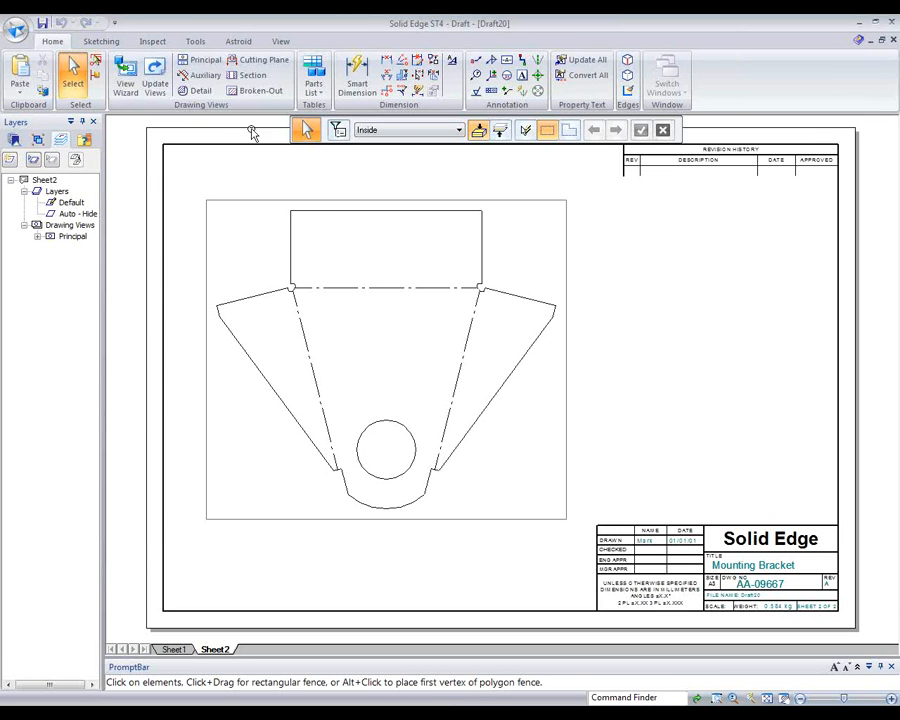
click(155, 83)
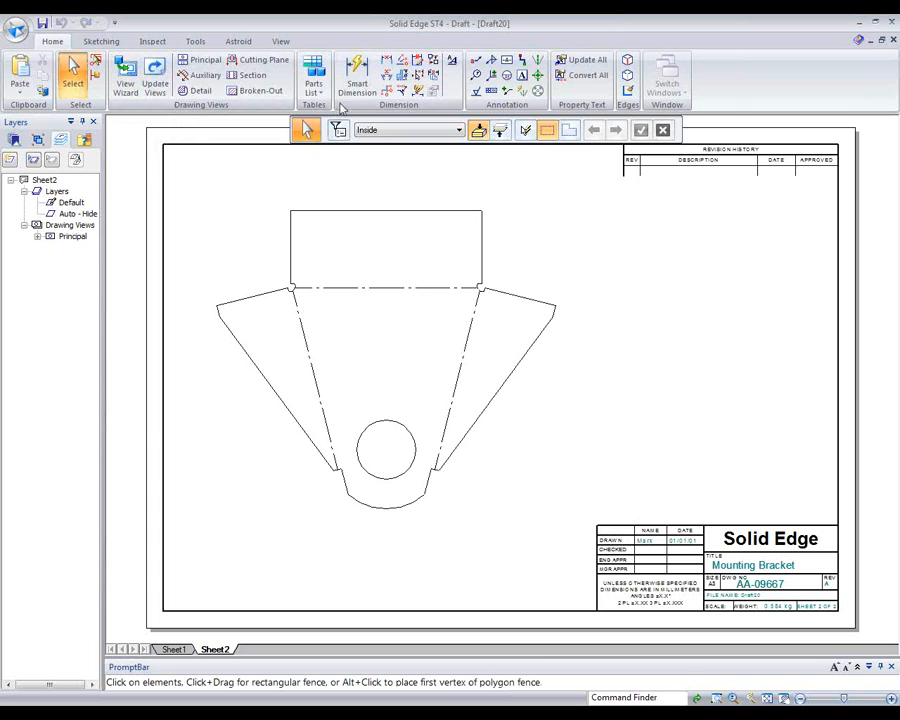
Create a bend table from the flat pattern view and place it on Sheet2 beside the view, below the revision history
click(323, 93)
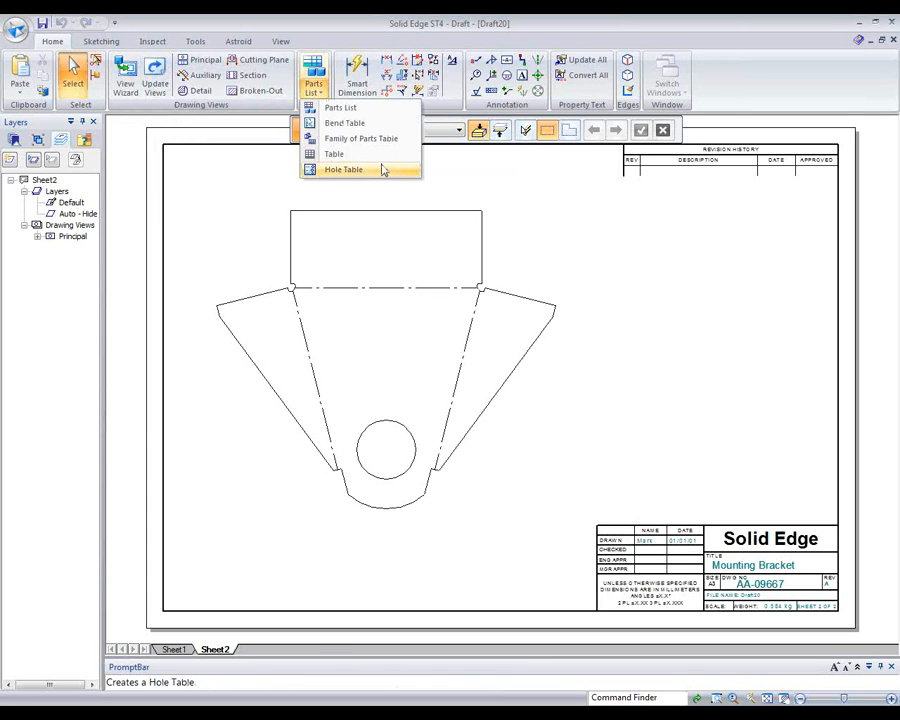
click(344, 122)
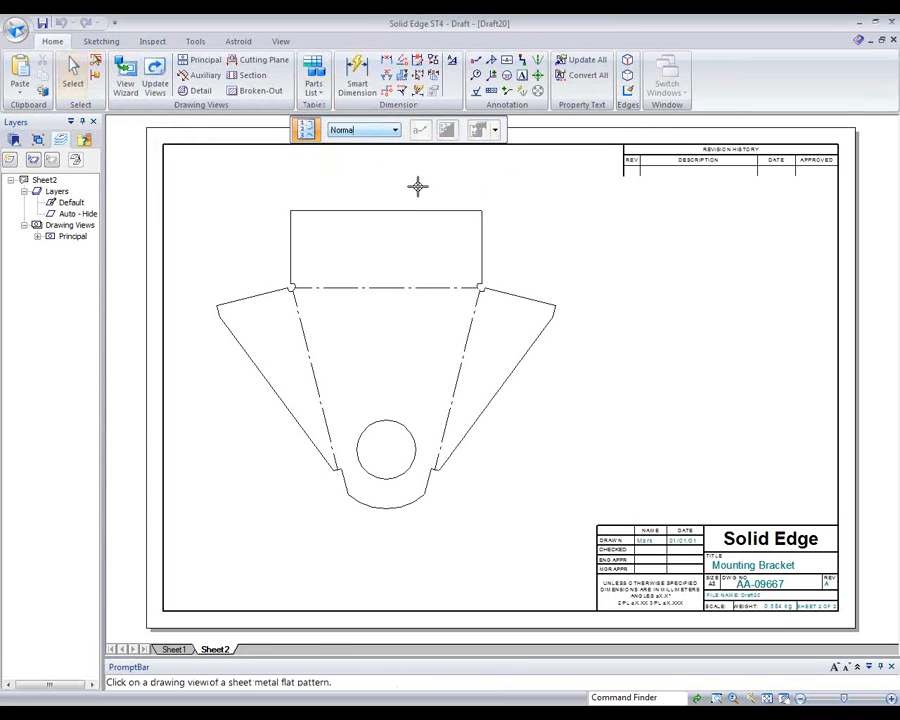
click(420, 289)
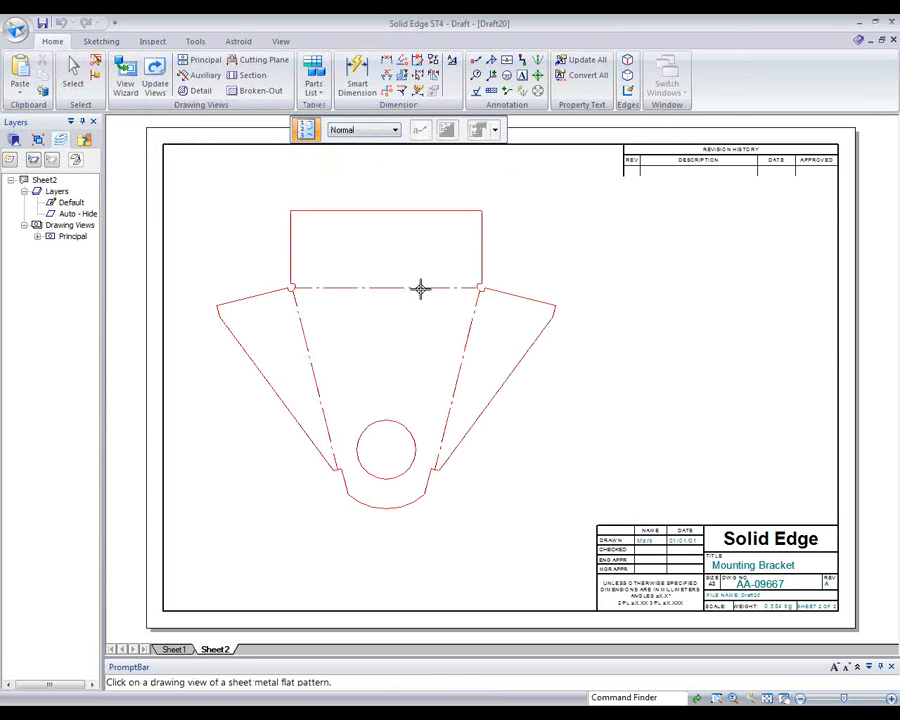
click(559, 202)
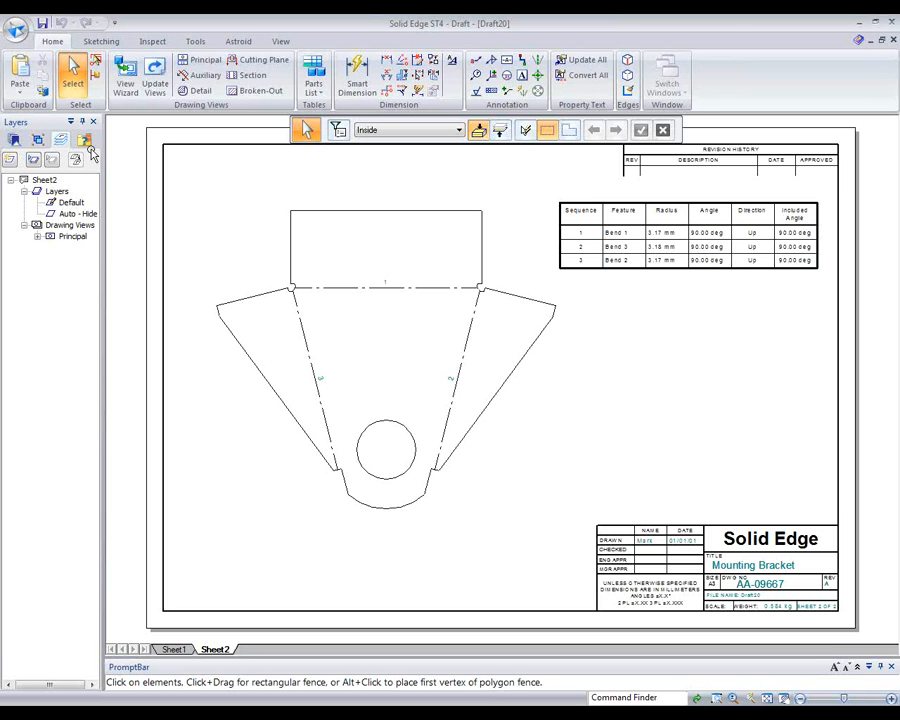
Open the bracket model from Sheet1's pictorial view, recalculate its physical properties, and check the weight entry in the drawing's title block
click(168, 652)
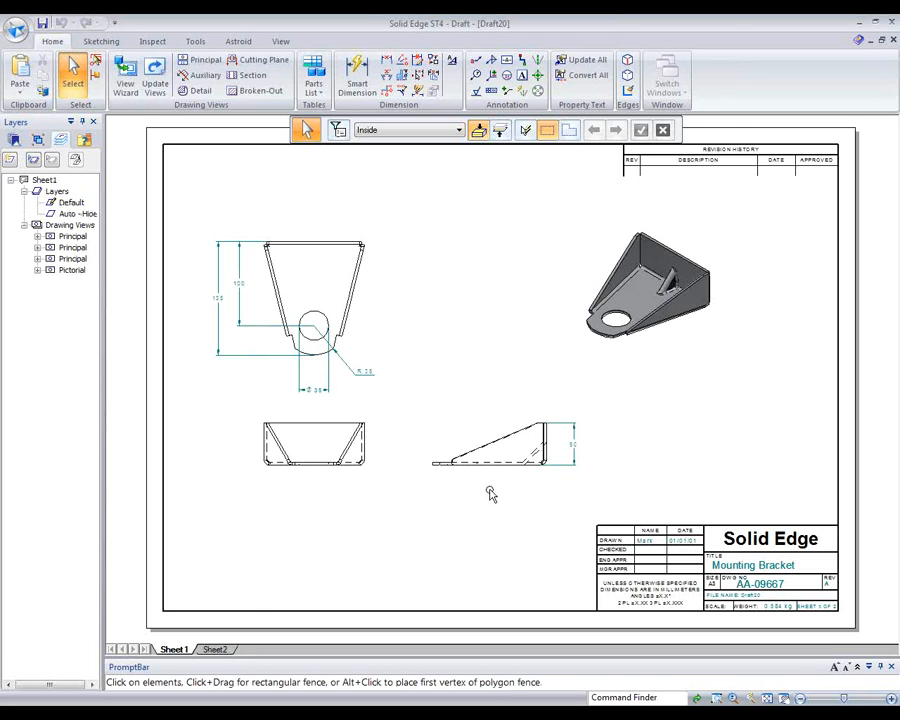
click(652, 320)
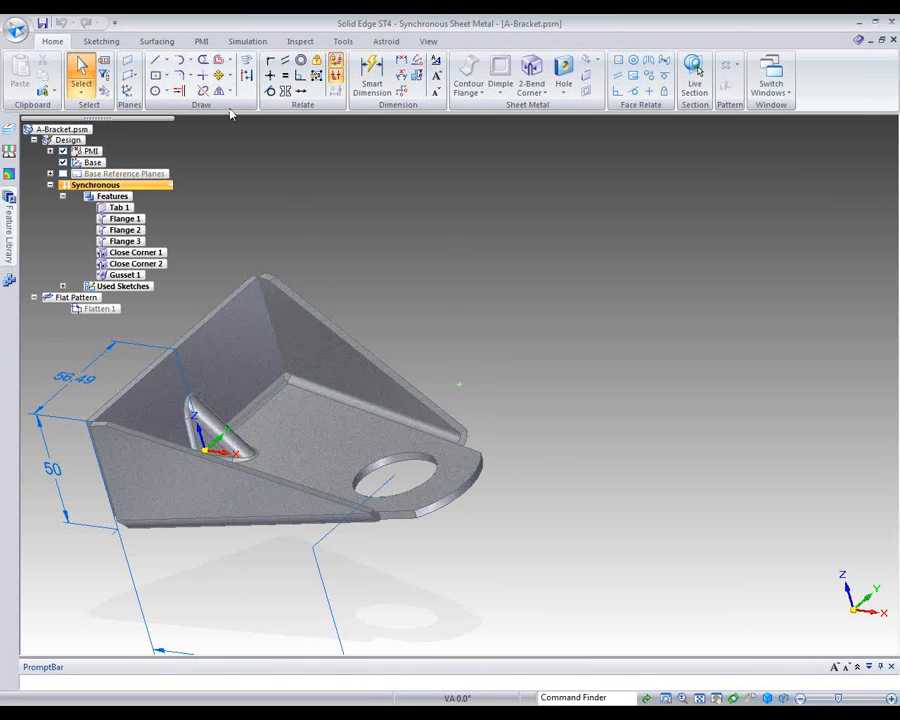
click(300, 42)
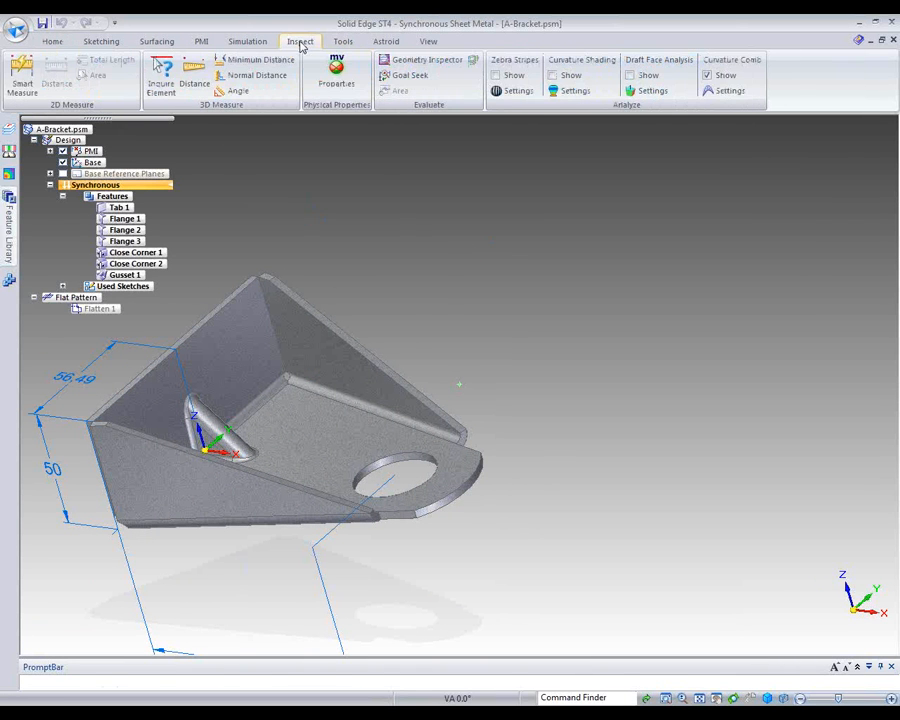
click(336, 80)
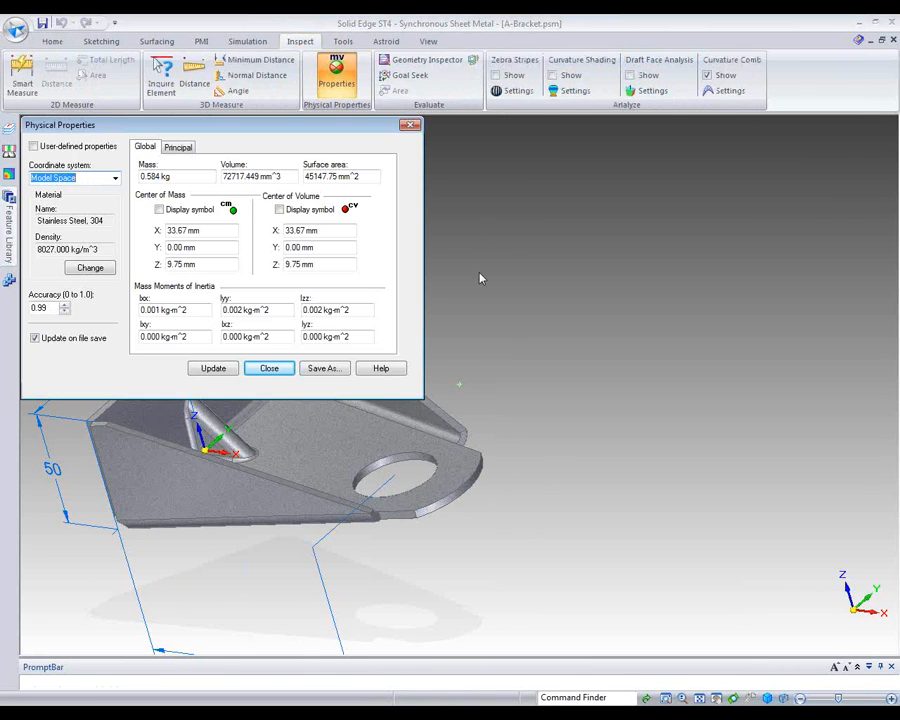
click(213, 368)
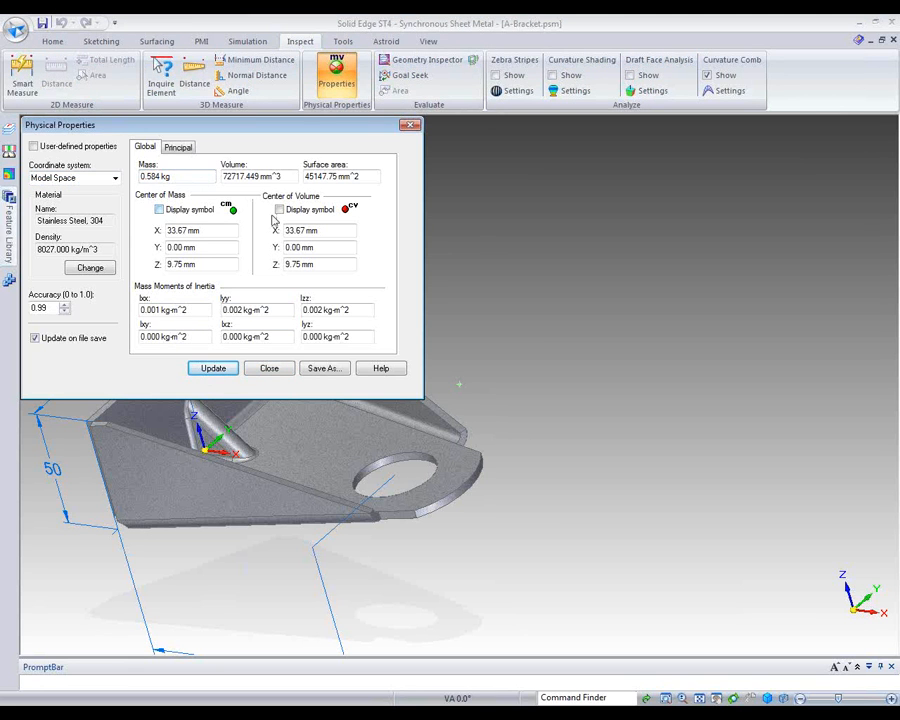
click(178, 148)
key(ctrl+Tab)
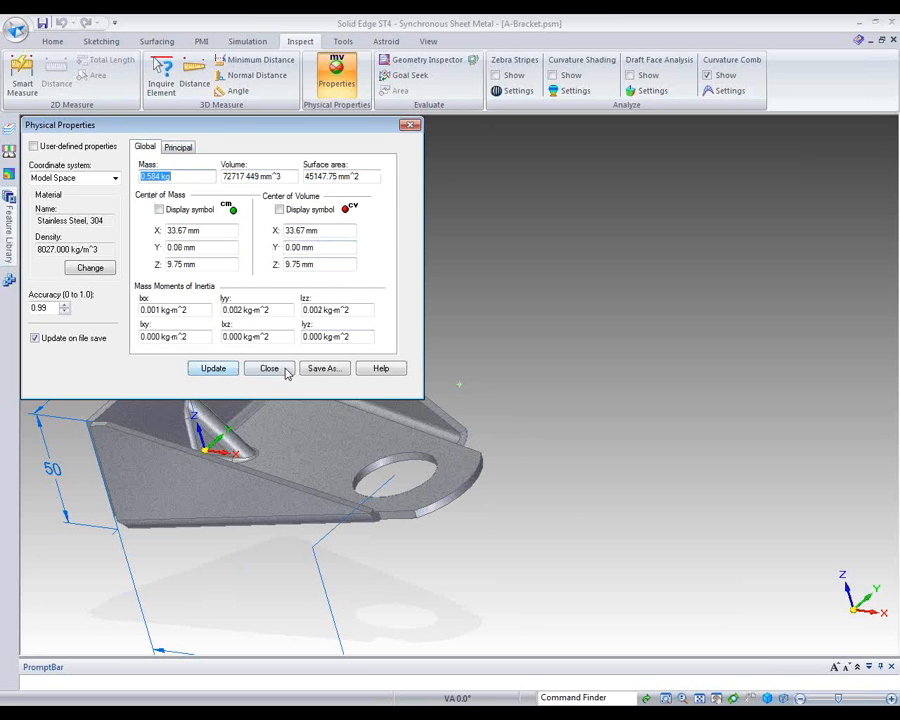
click(271, 369)
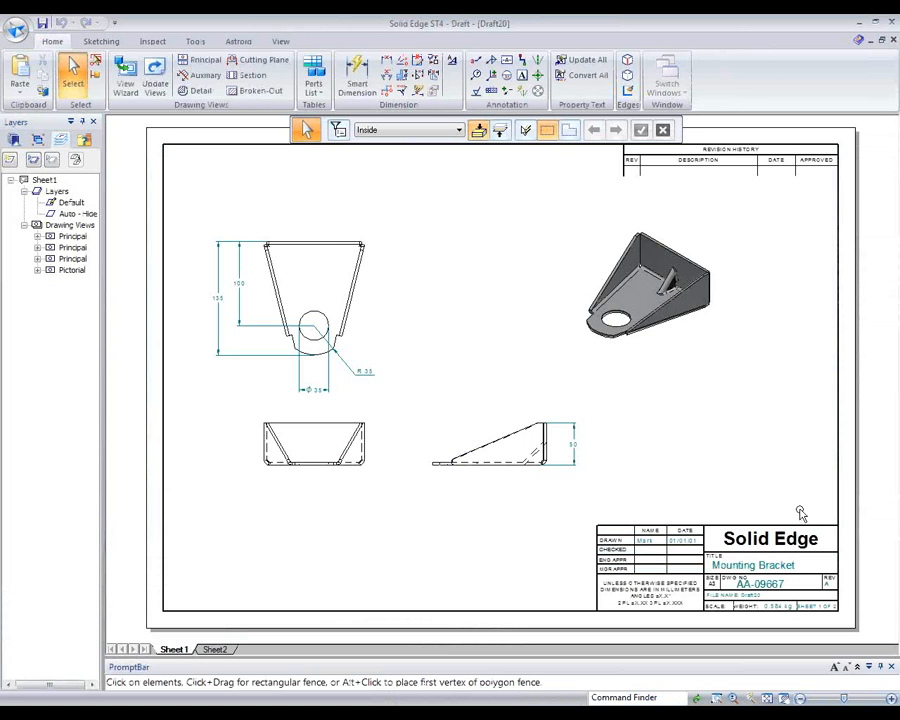
scroll(760, 572, up, 2)
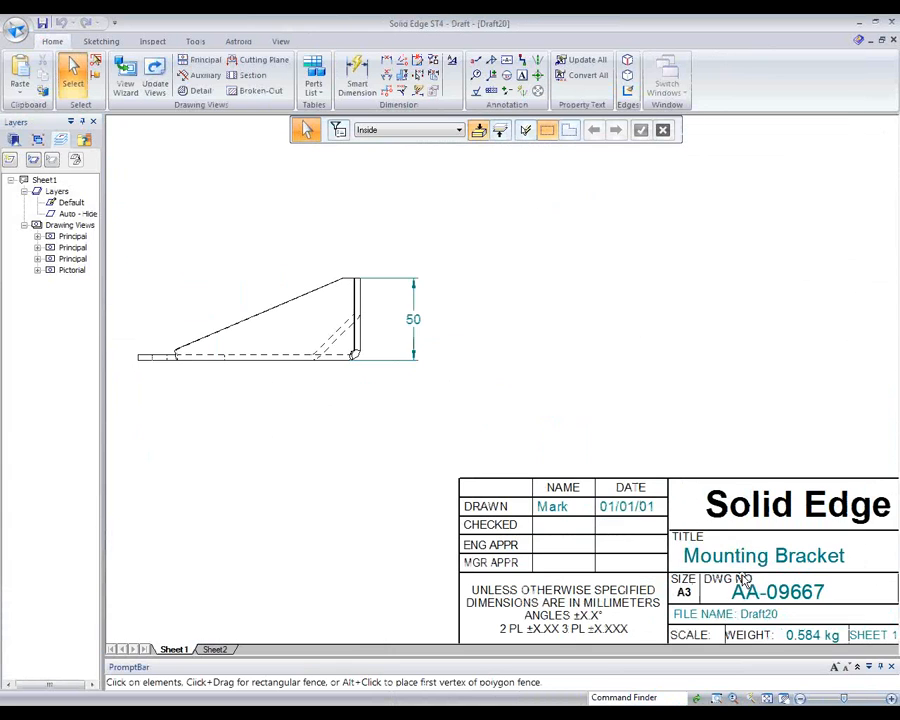
scroll(749, 542, up, 2)
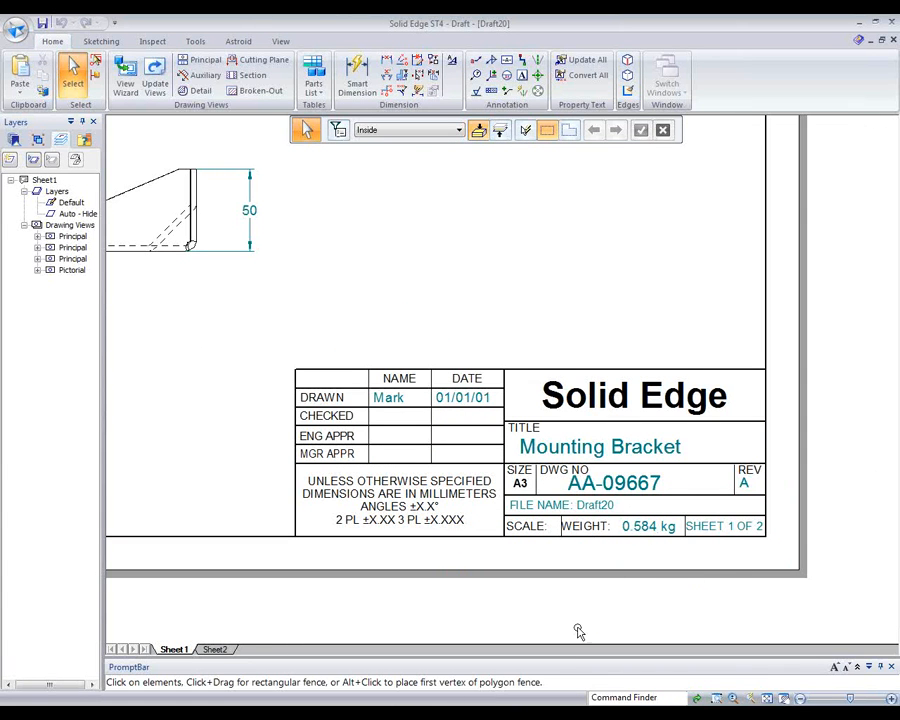
Return to Sheet2, save the drawing as A-Bracket.dft, and close it
click(216, 650)
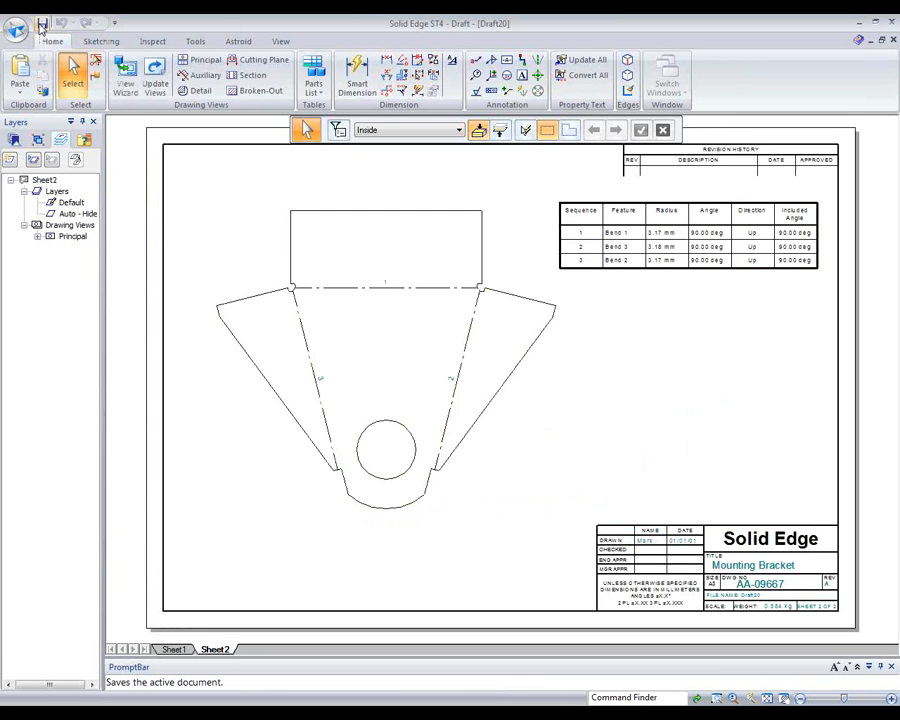
click(42, 23)
click(583, 443)
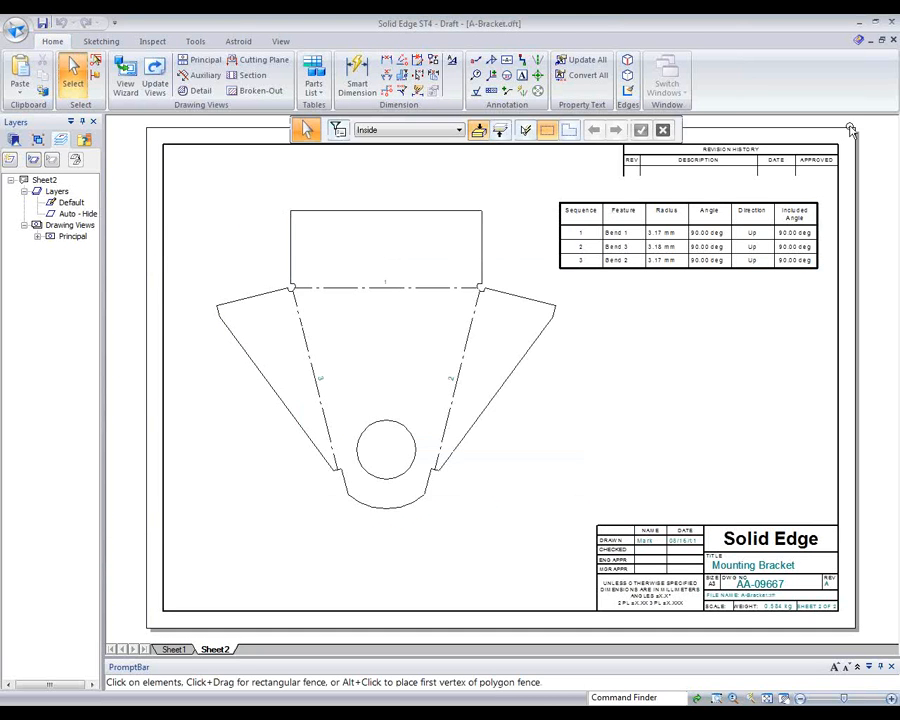
click(894, 42)
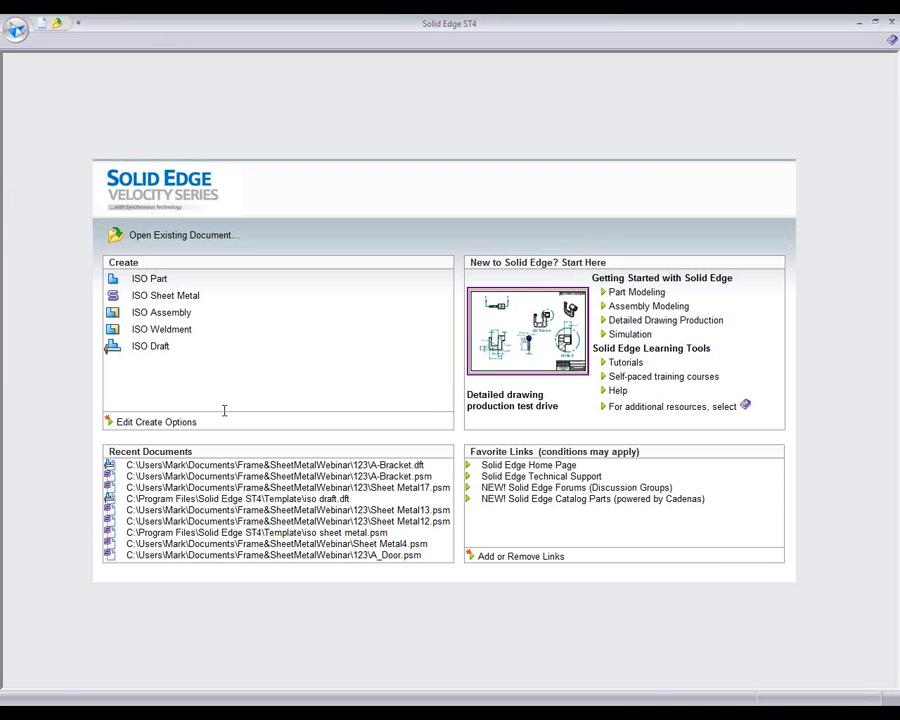
Open the existing assembly Basic Layout.asm from the webinar's 123 folder
click(180, 313)
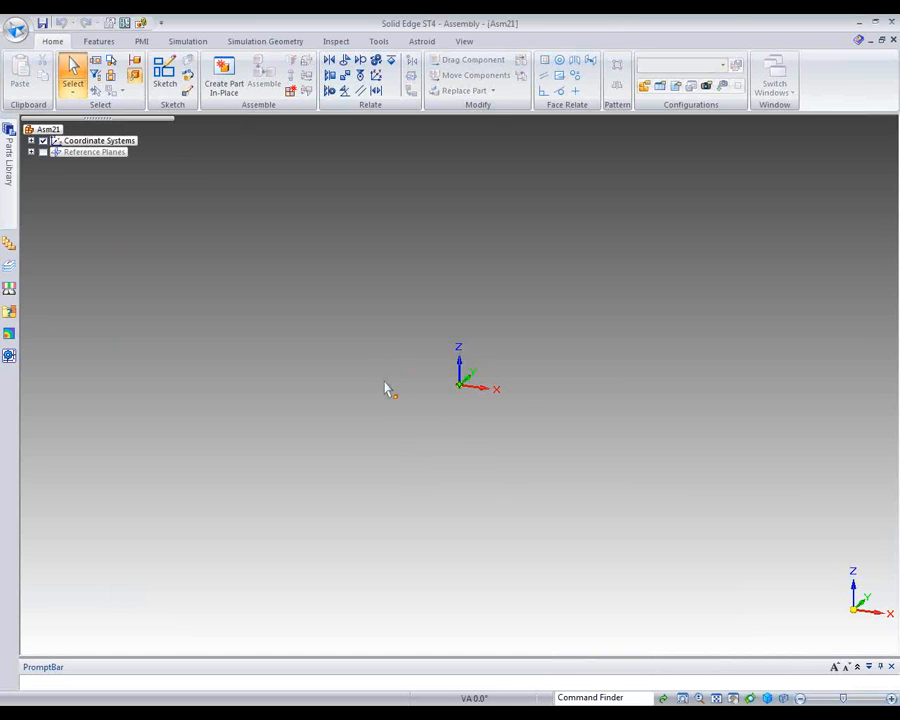
click(893, 40)
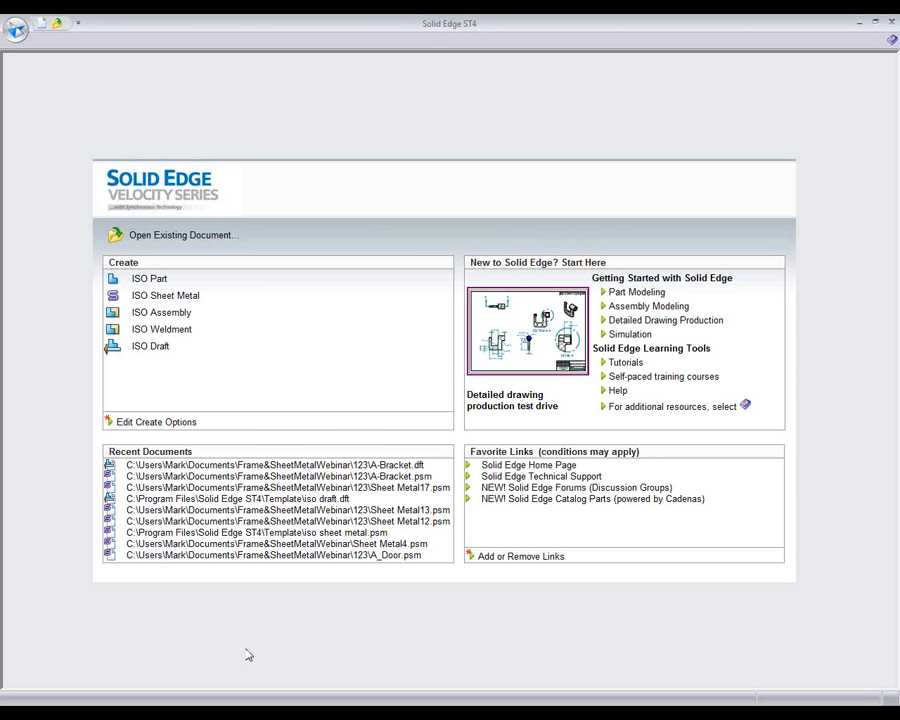
key(alt+Tab)
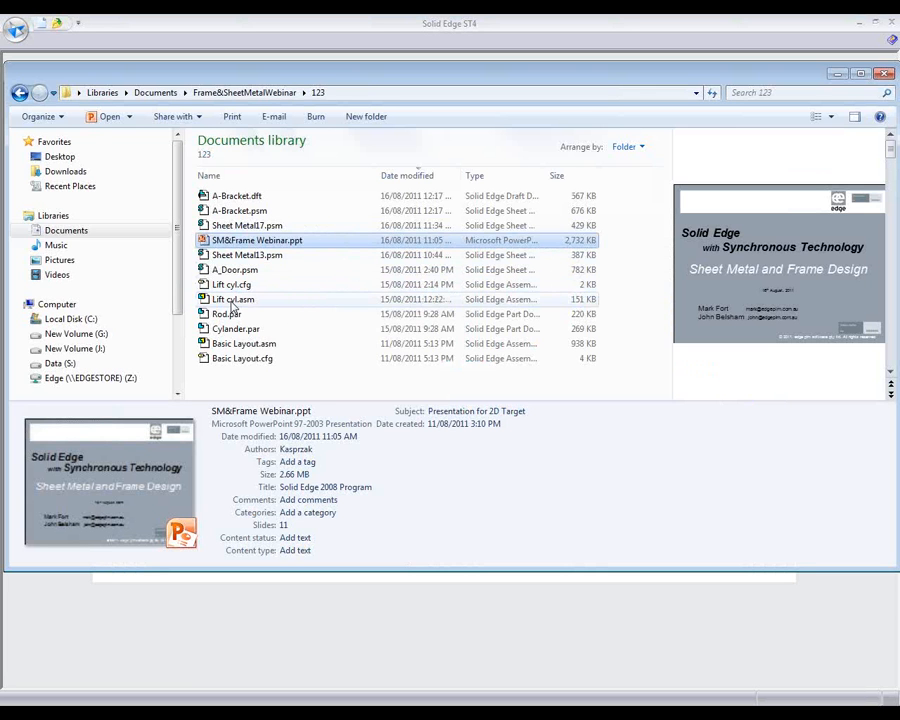
click(254, 344)
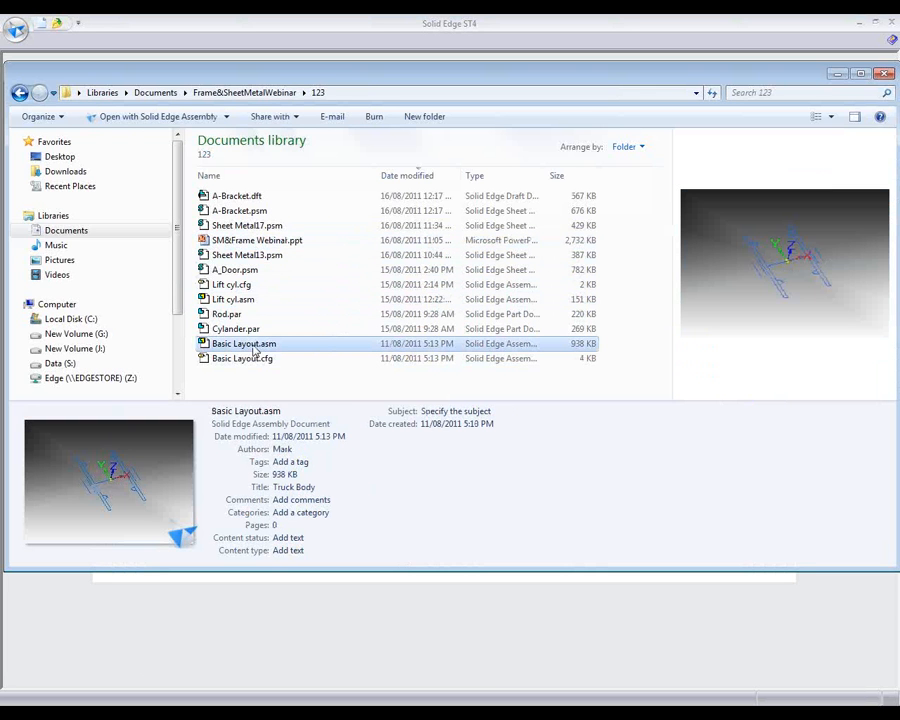
double_click(254, 344)
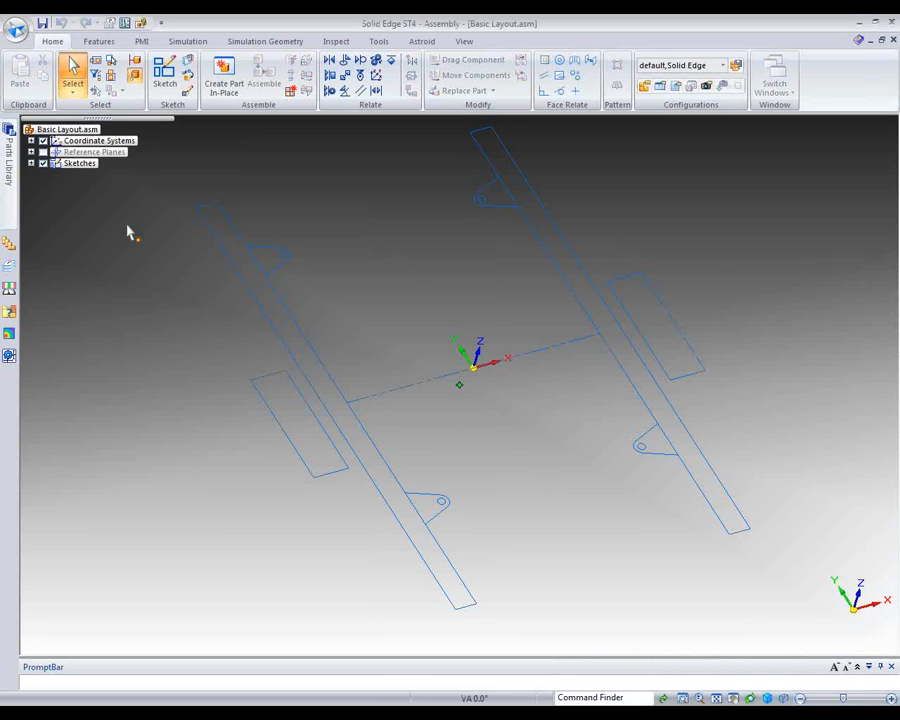
Start a new assembly sketch on the XY plane and show the whole chassis layout
click(165, 70)
middle_drag(527, 475, 486, 524)
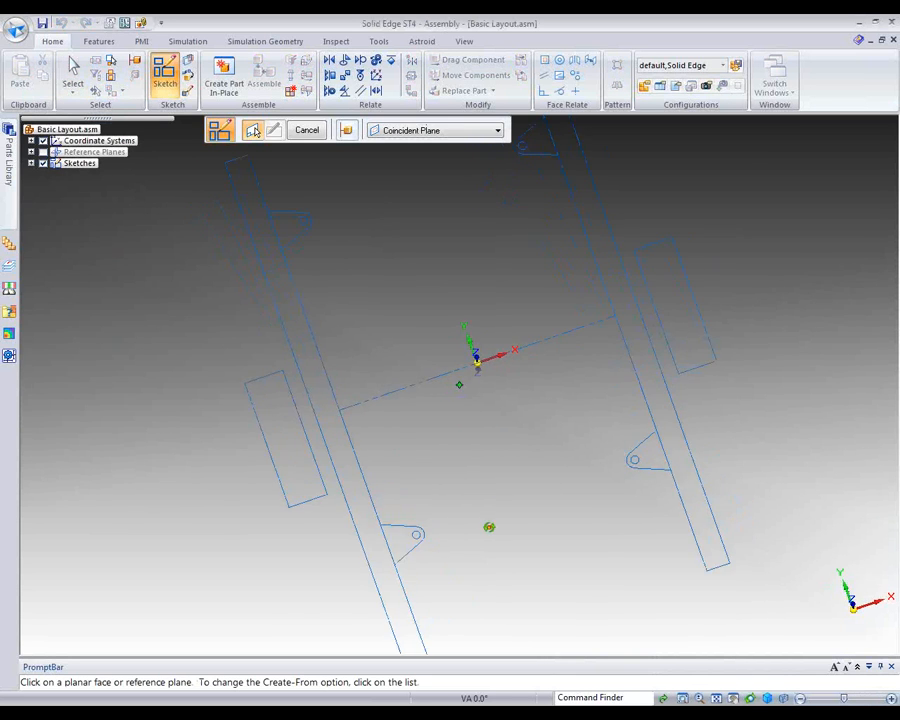
click(491, 344)
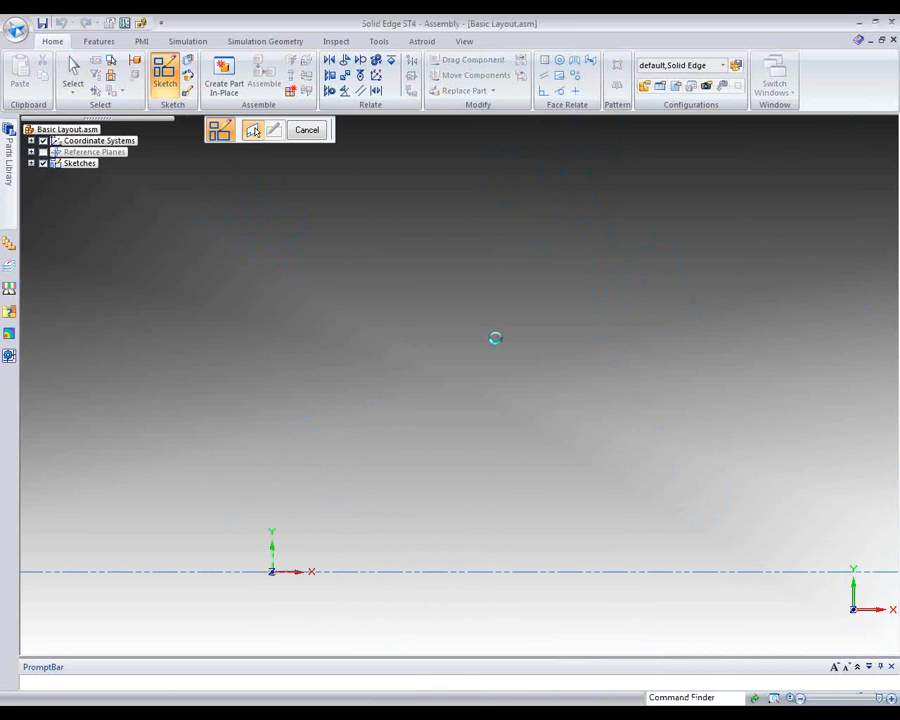
click(716, 698)
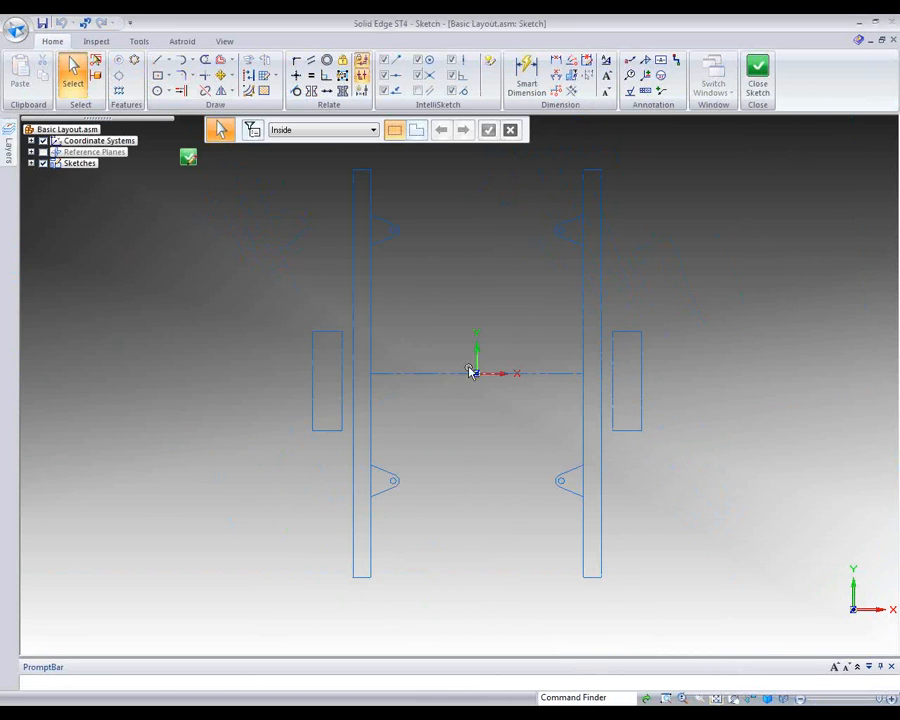
scroll(484, 436, down, 1)
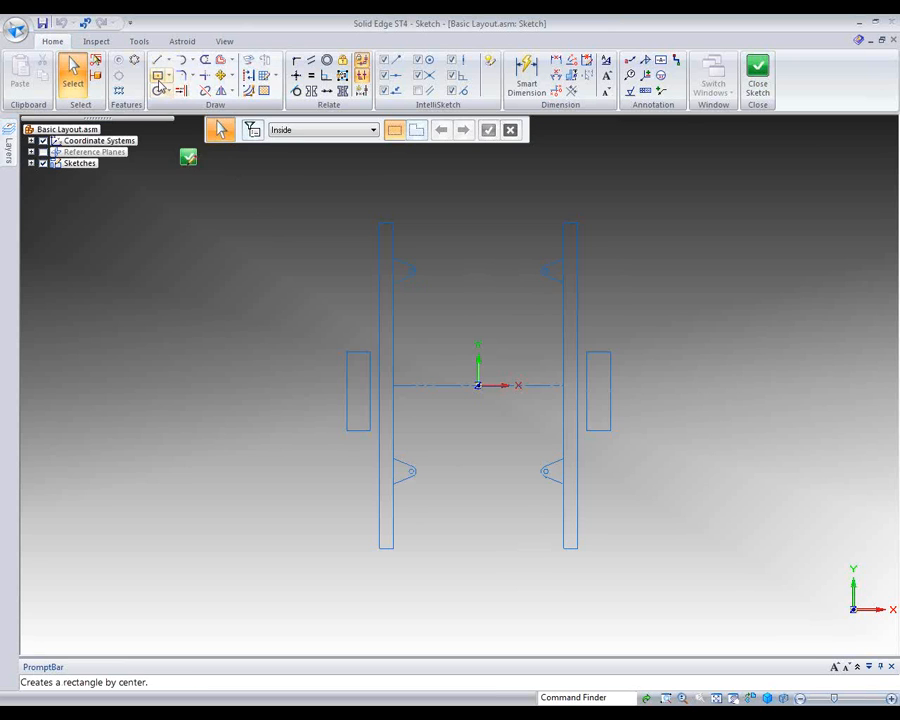
Draw a rectangle about 1794 mm wide and 2764 mm high around the chassis rails, aligning its upper edge's midpoint vertically with the origin
click(157, 75)
mouse_move(353, 180)
mouse_down()
mouse_move(398, 230)
mouse_move(595, 563)
mouse_move(653, 530)
mouse_up()
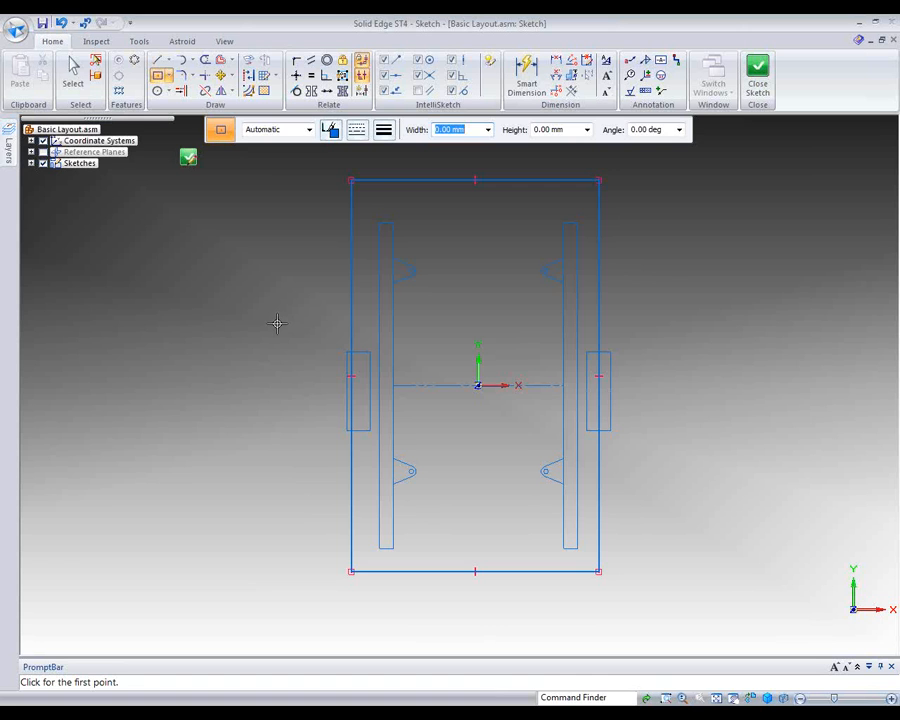
click(296, 75)
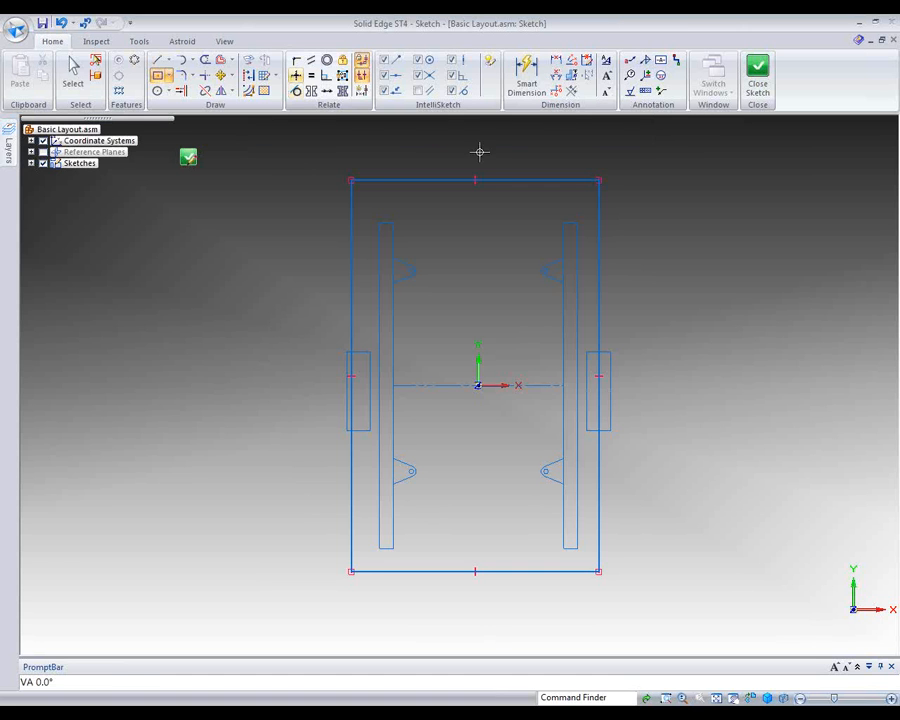
click(477, 180)
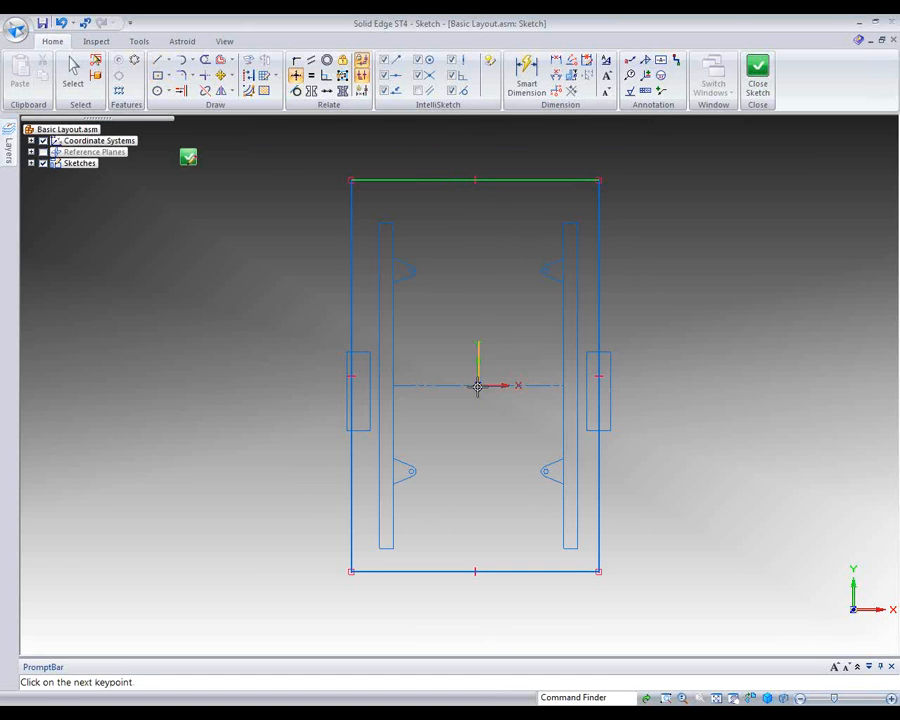
click(477, 384)
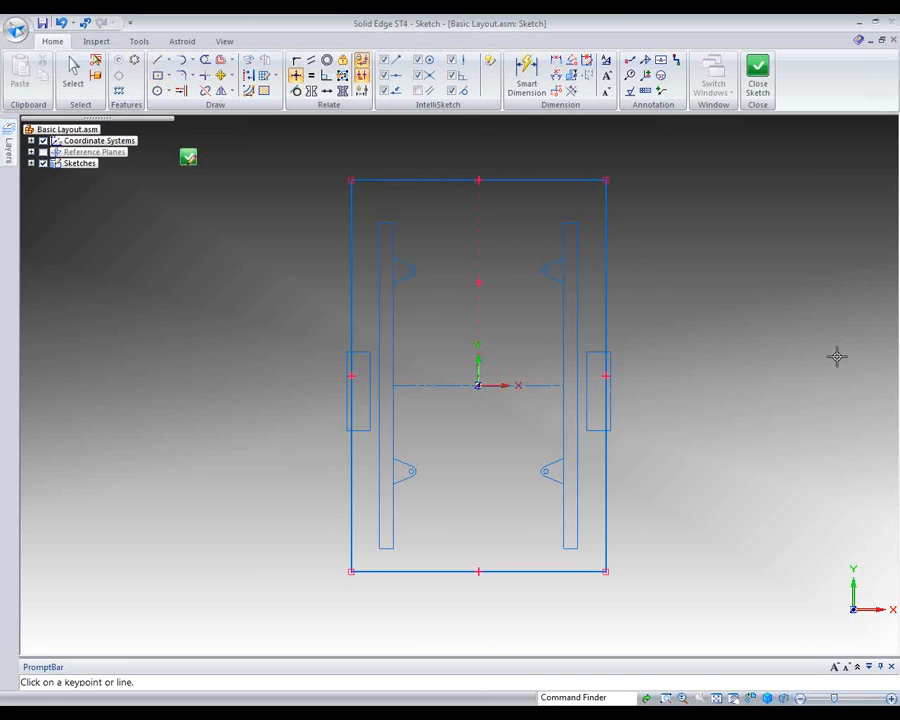
Dimension the rectangle's upper edge to 1500 mm and its vertical side to 1500 mm
click(526, 74)
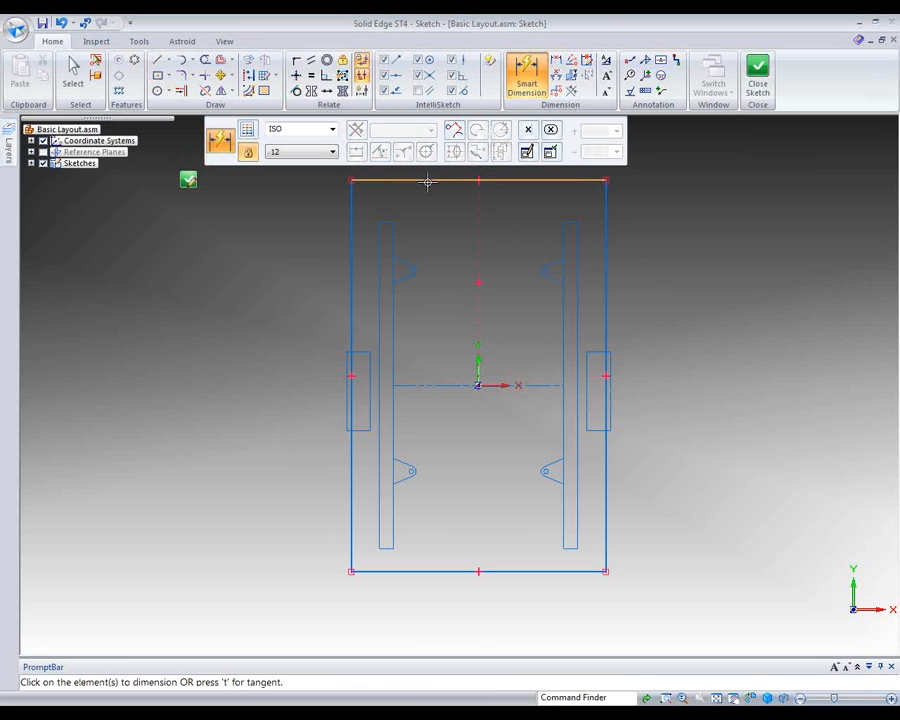
click(427, 181)
click(432, 168)
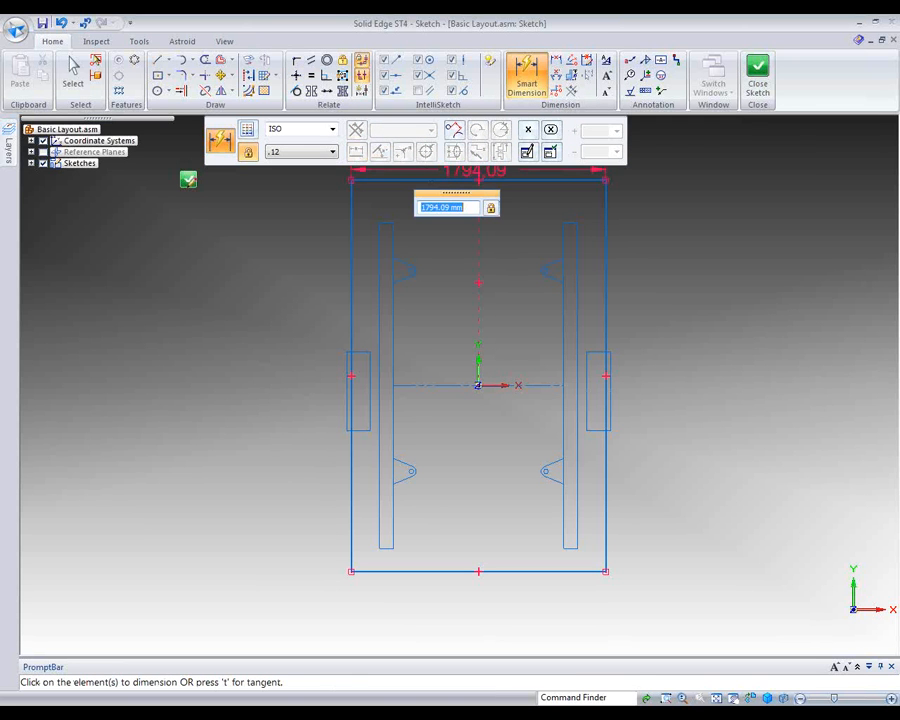
text(1500)
key(Return)
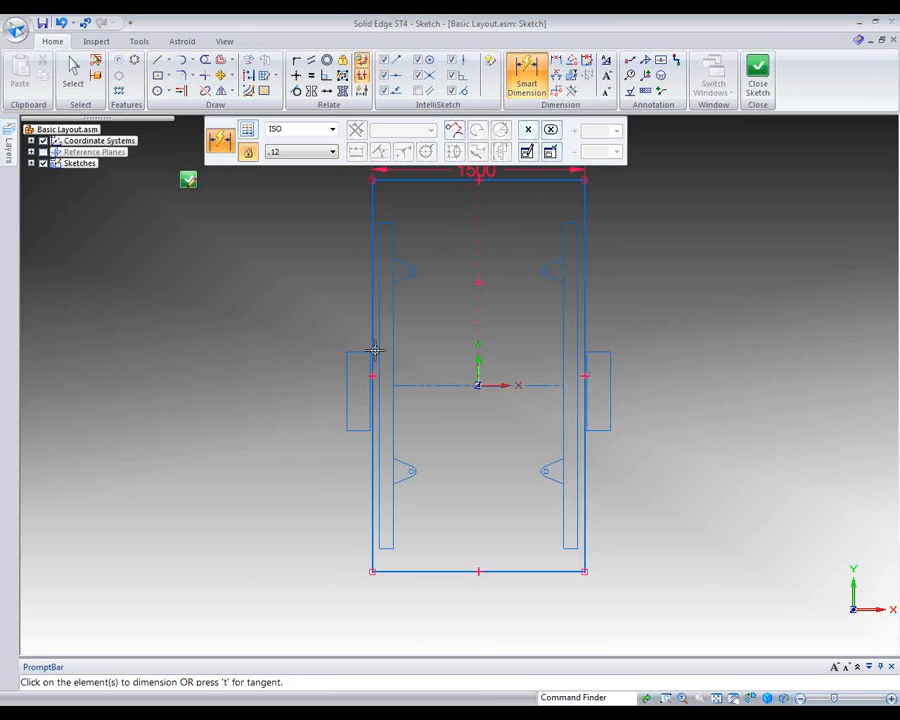
click(367, 209)
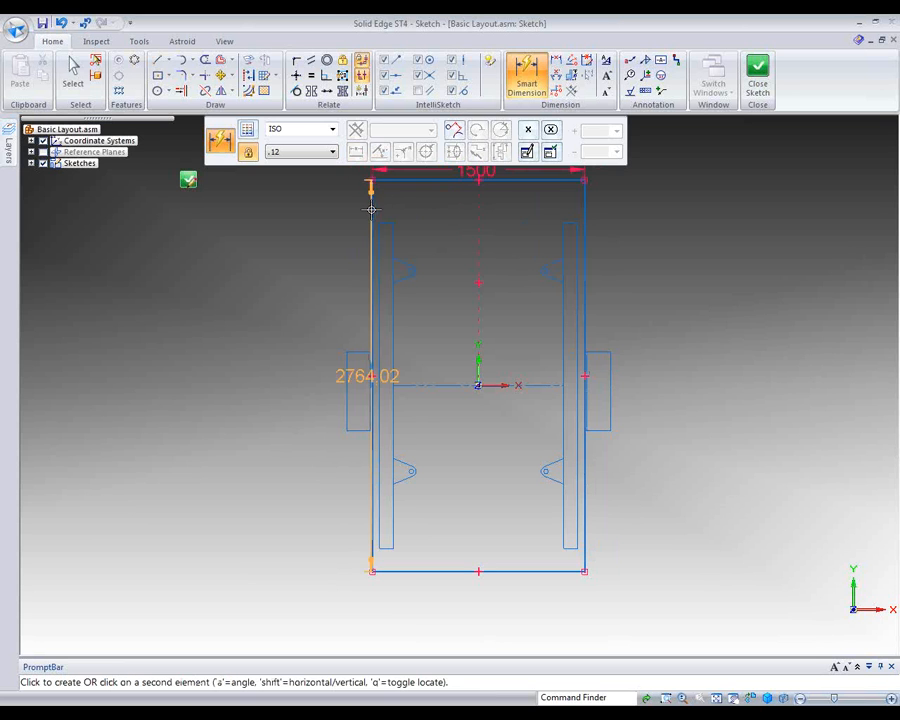
click(294, 222)
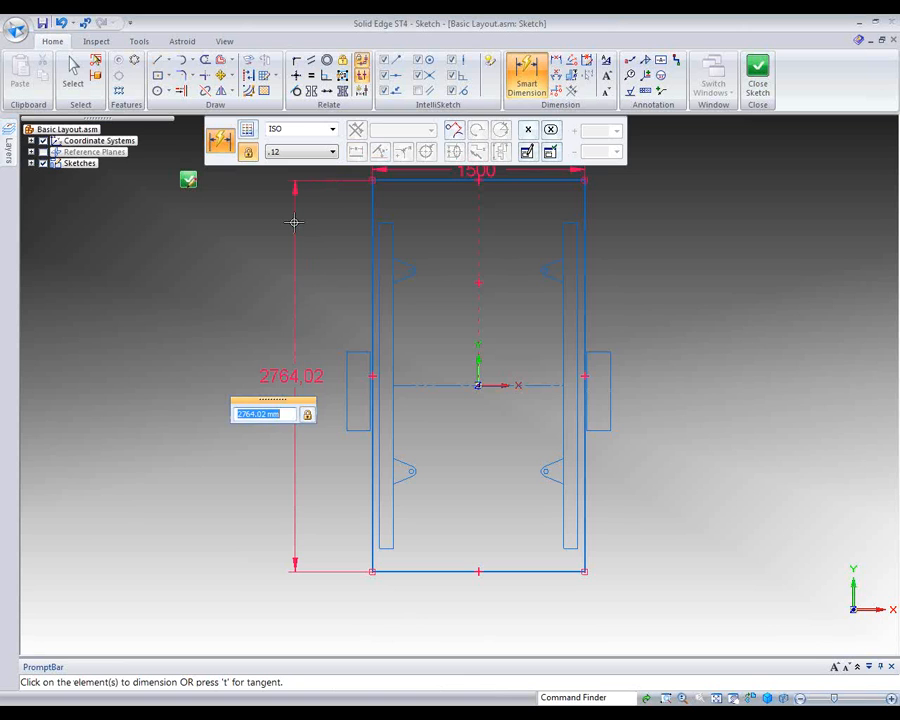
text(1500)
key(Return)
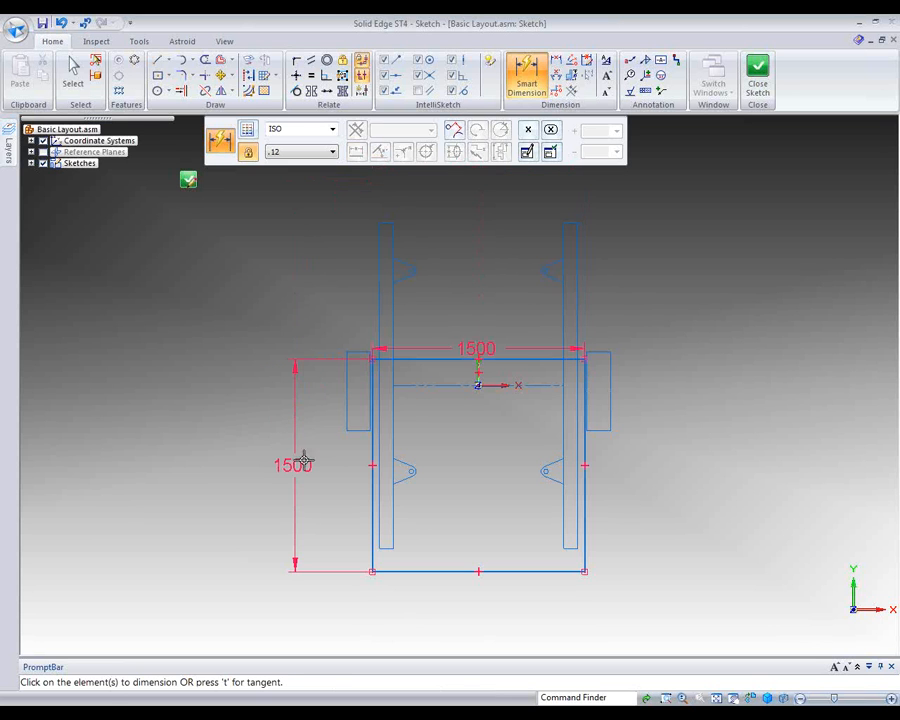
Set the rectangle's vertical side dimension to 2500 mm
click(73, 70)
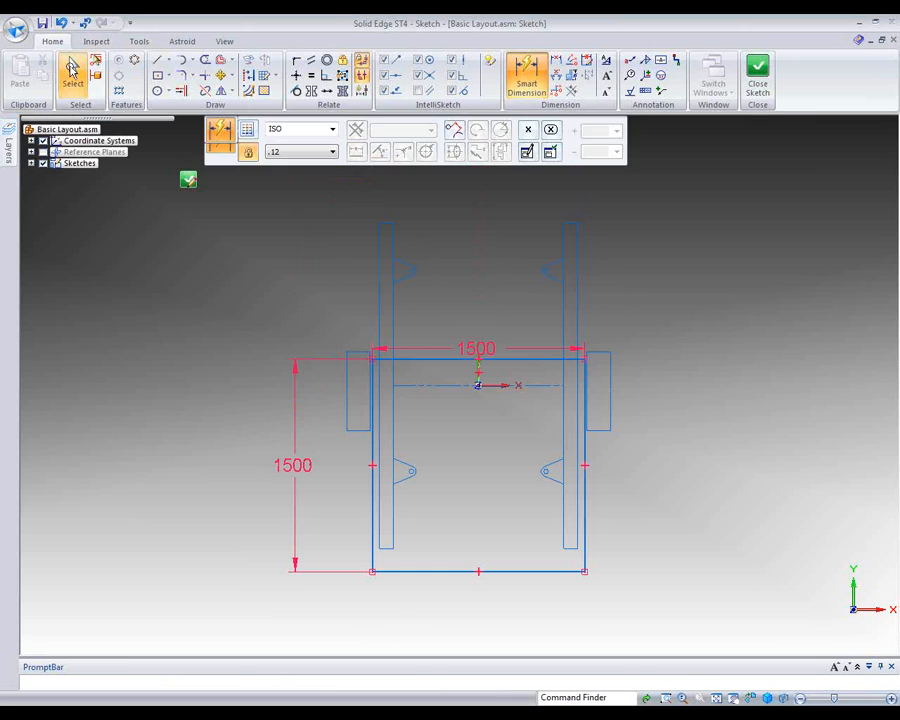
click(298, 470)
text(2500)
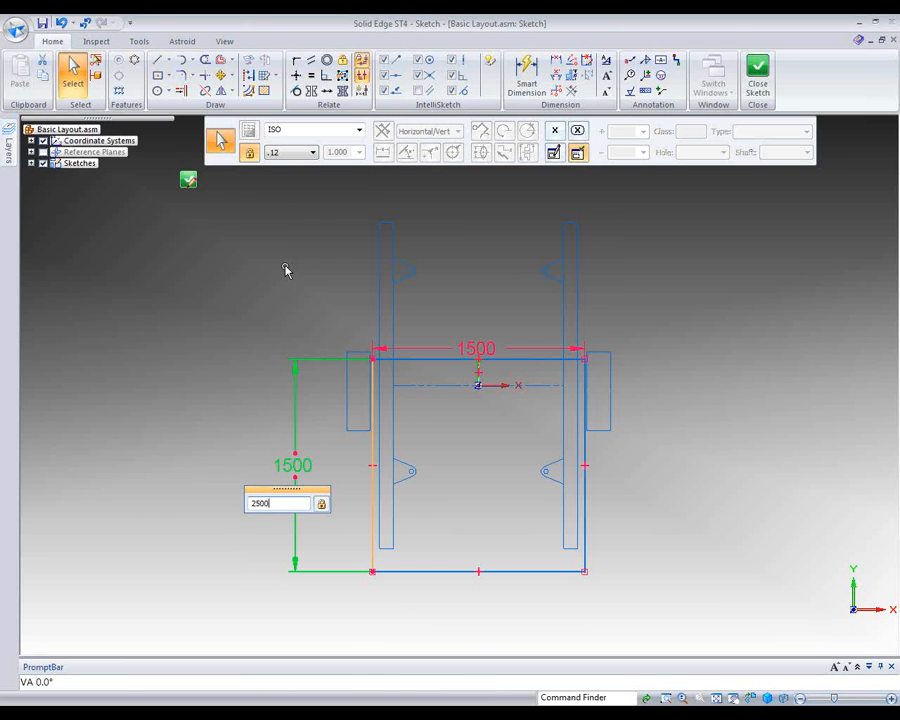
key(Return)
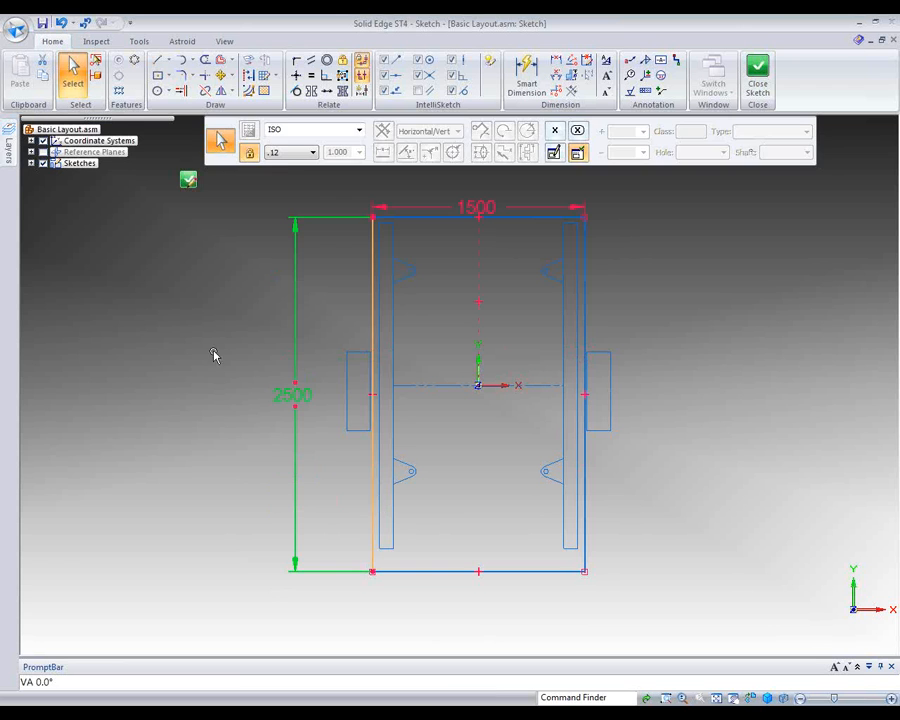
click(139, 318)
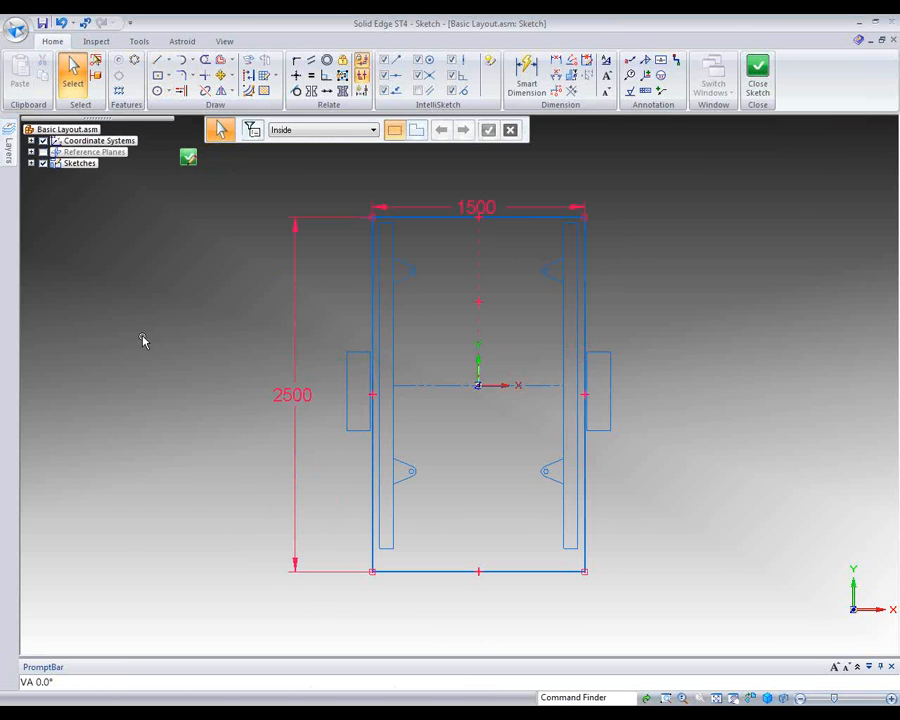
Draw two horizontal lines across the rectangle's full 1500 mm width, placing one below the upper lugs and moving the other below the lower lugs
right_drag(142, 338, 152, 343)
click(172, 334)
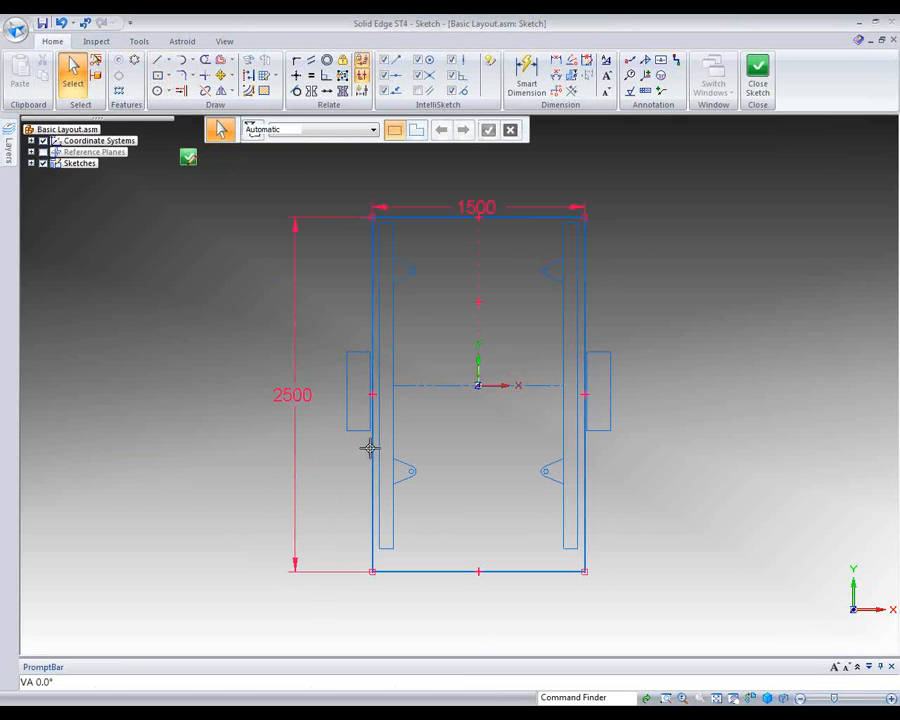
click(373, 450)
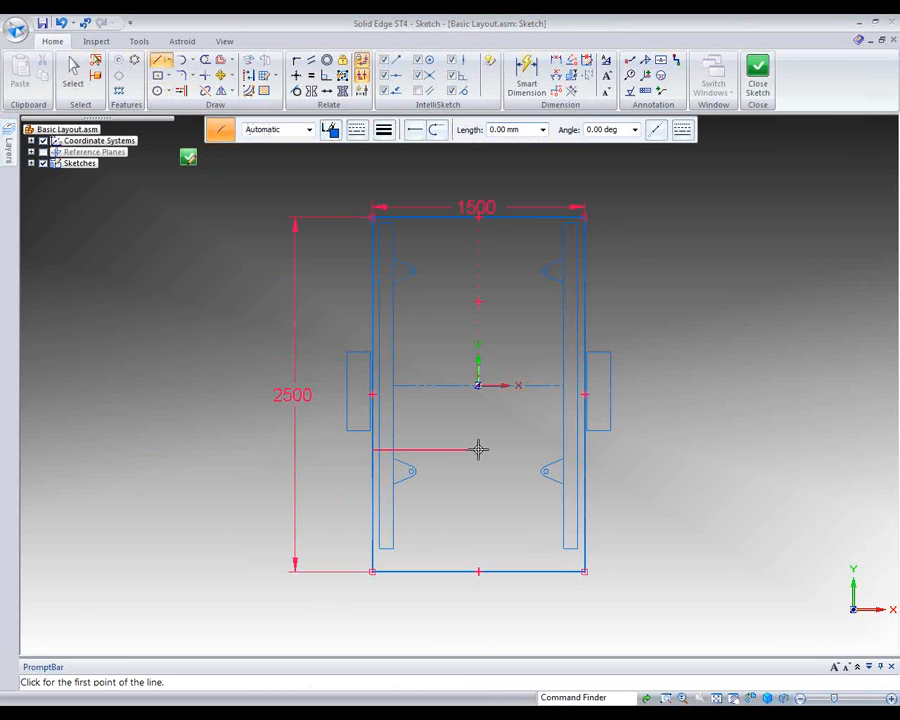
click(584, 450)
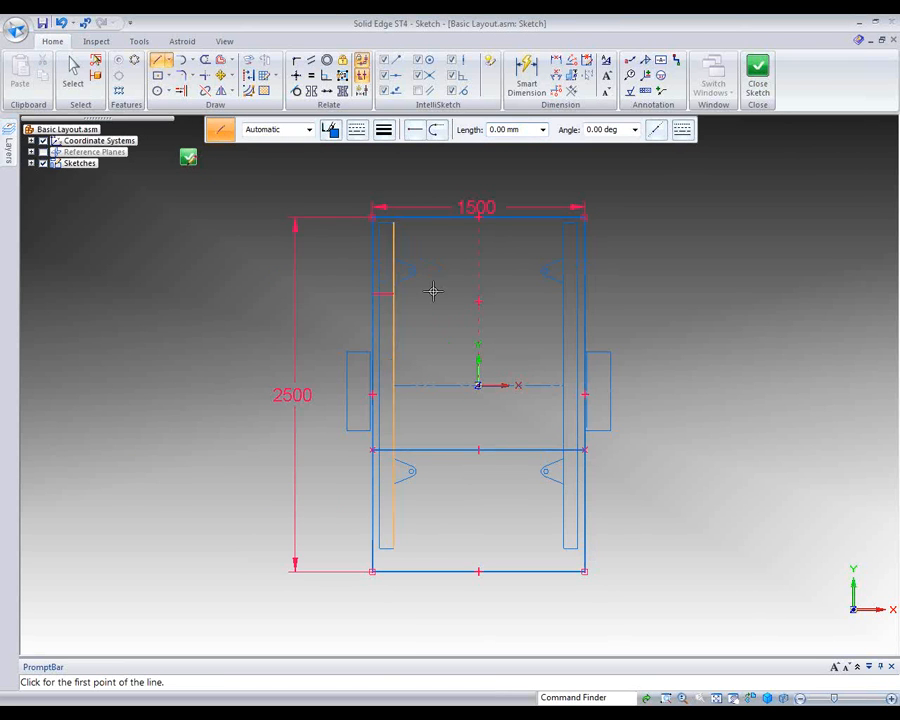
click(372, 294)
click(584, 294)
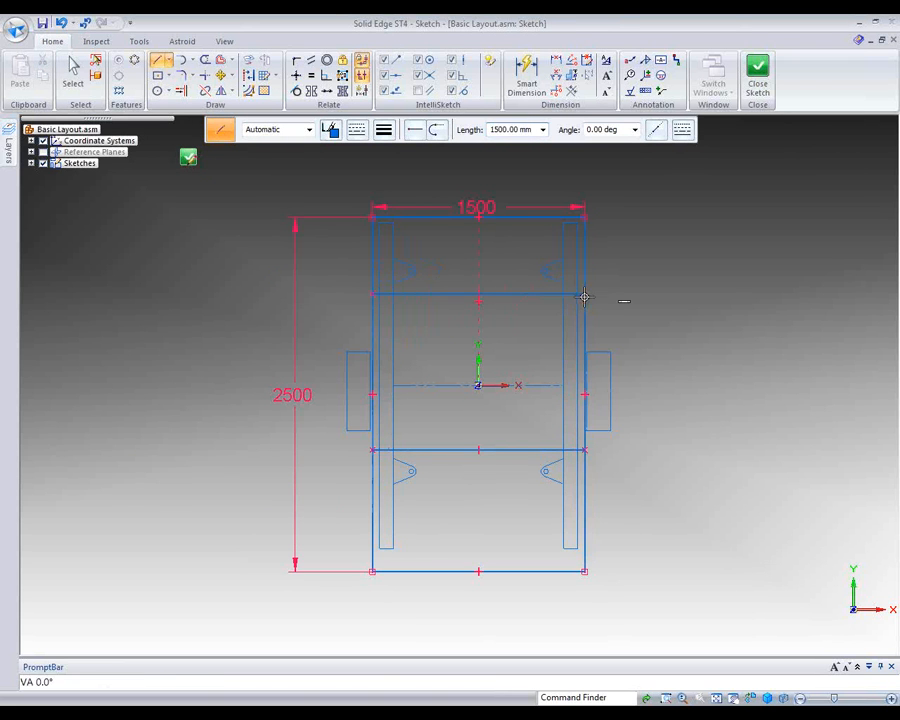
key(Escape)
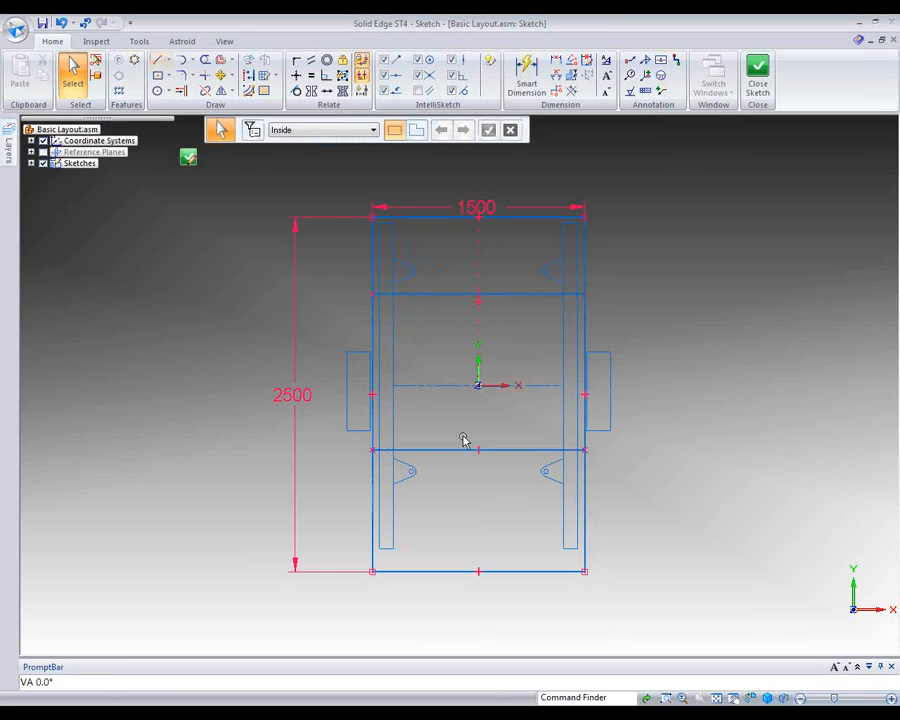
drag(456, 452, 452, 498)
key(Escape)
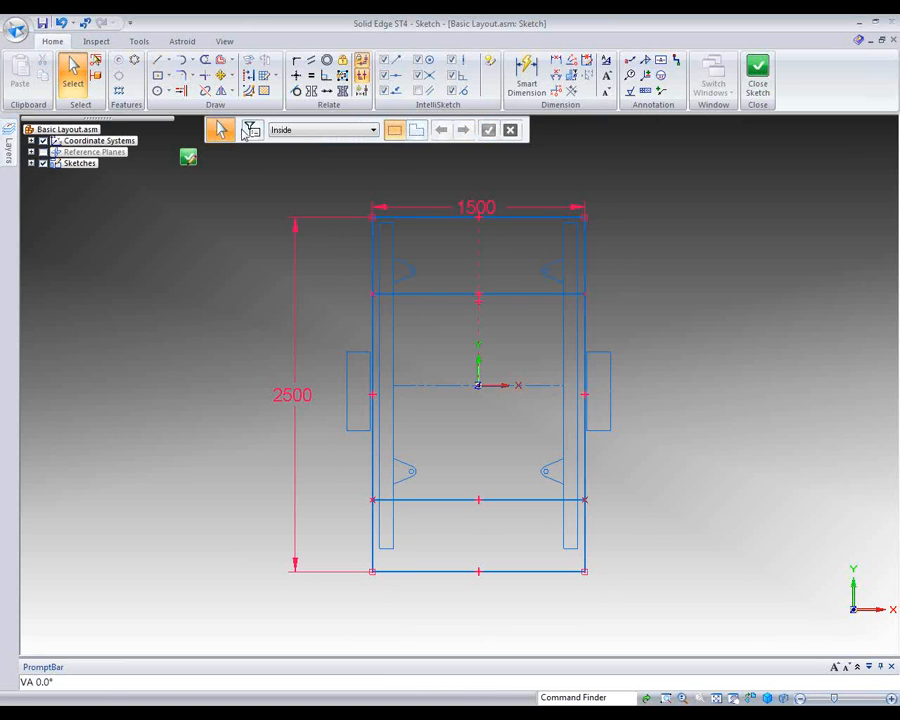
Dimension the rectangle's lower edge at 1200 mm from the origin
right_click(197, 382)
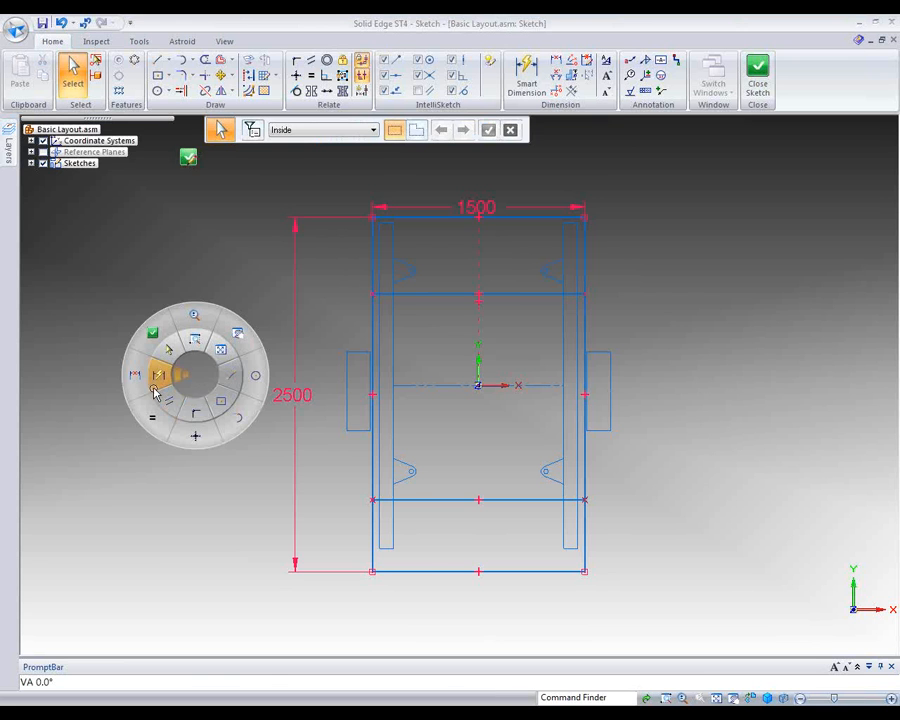
click(157, 375)
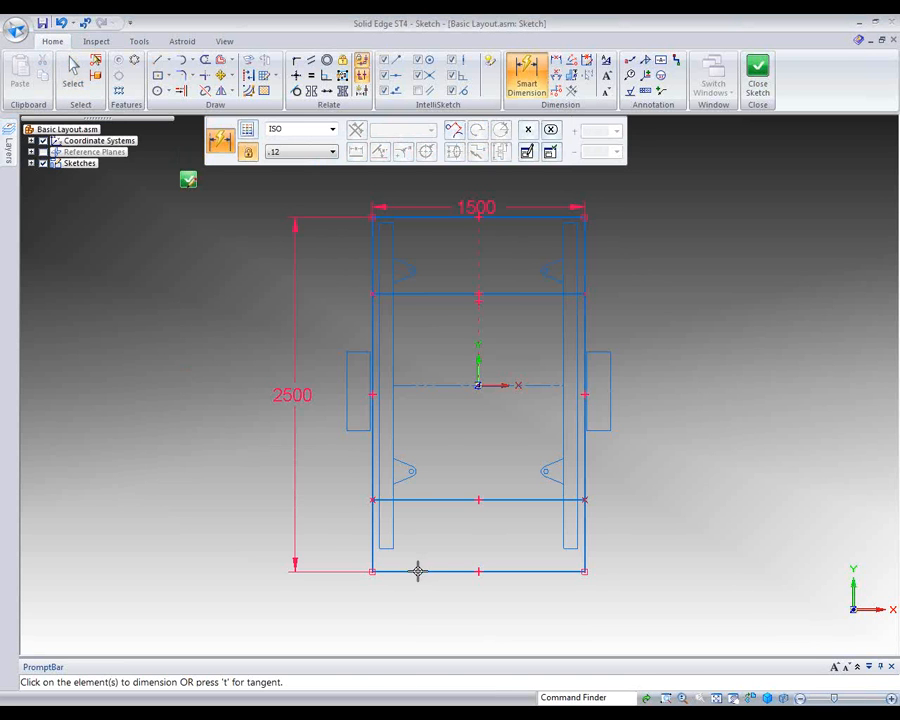
click(418, 571)
click(480, 384)
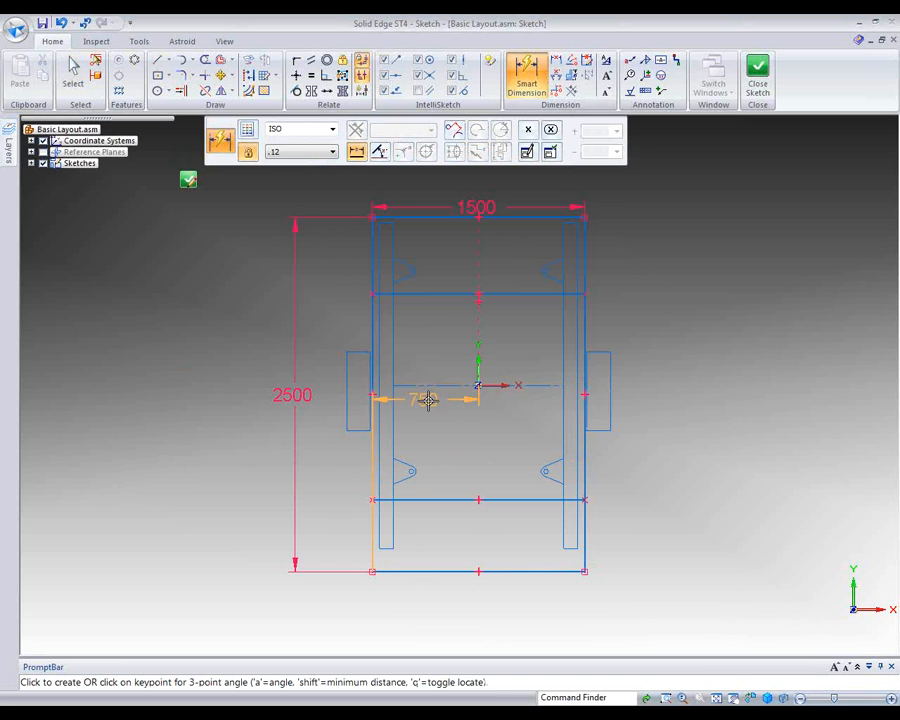
click(235, 451)
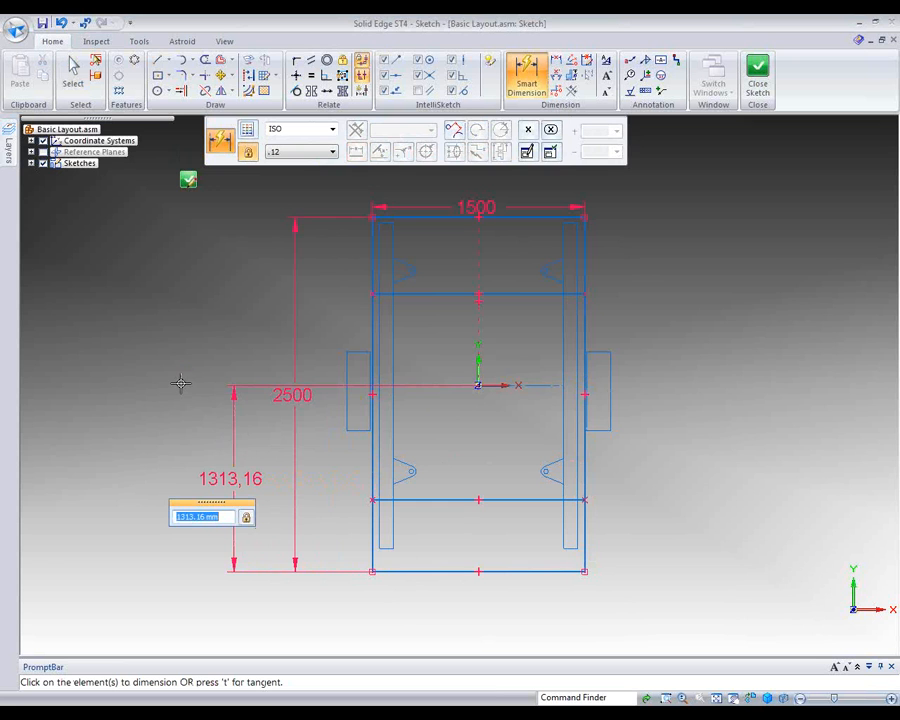
text(1200)
key(Return)
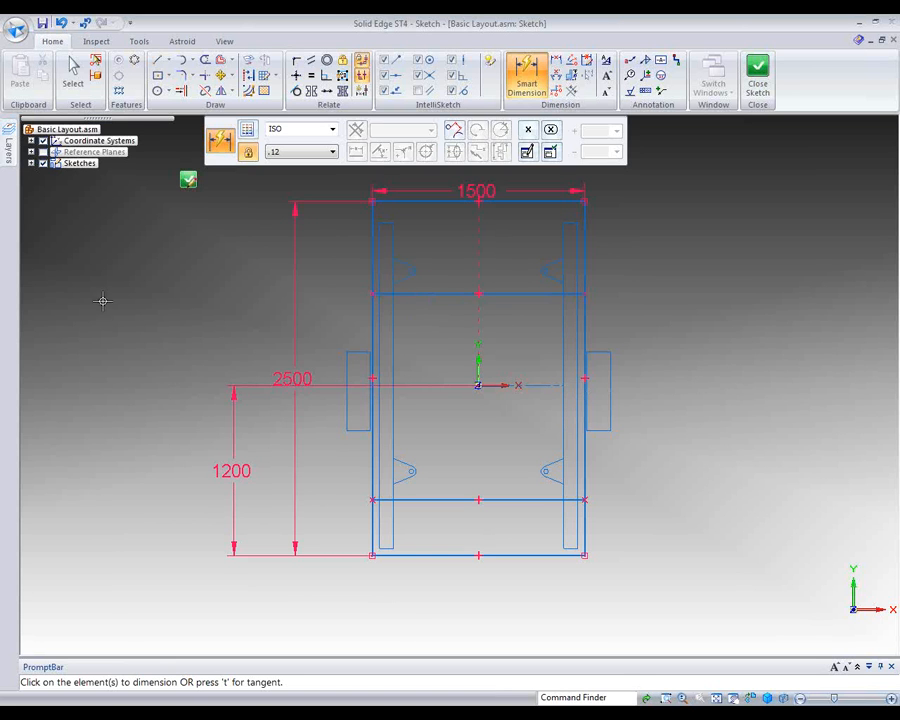
Dimension the upper cross line at 100 mm vertically from the upper lug's hole
right_click(430, 343)
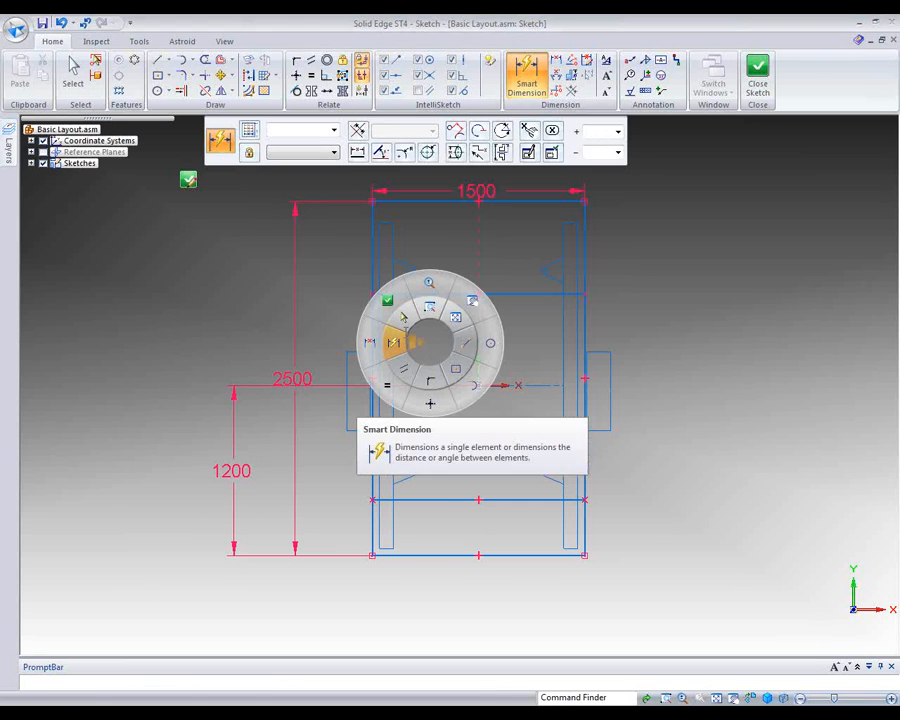
click(397, 339)
click(423, 292)
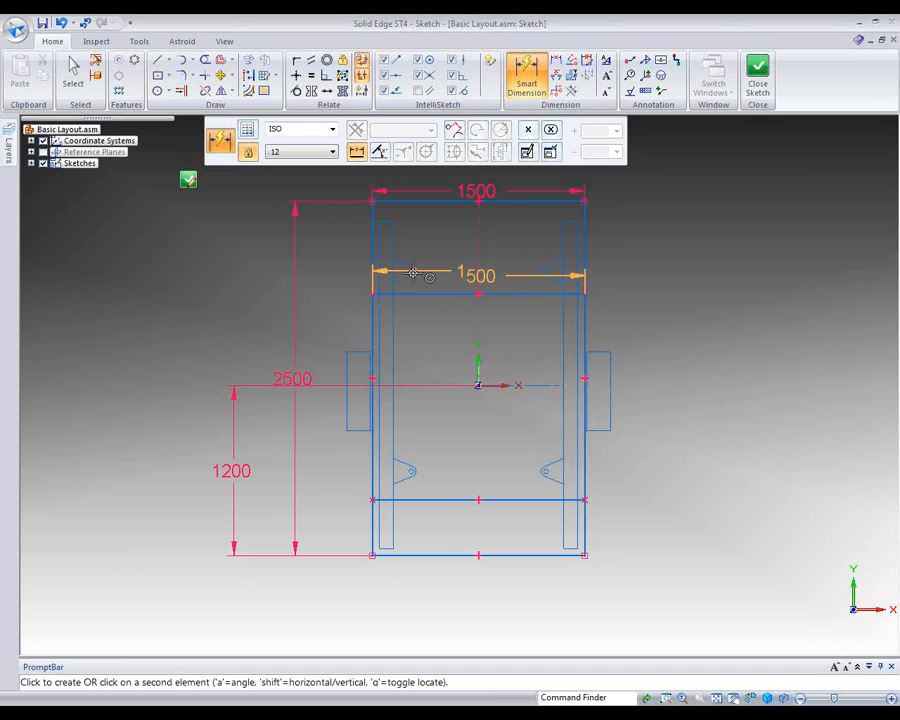
click(412, 268)
click(443, 282)
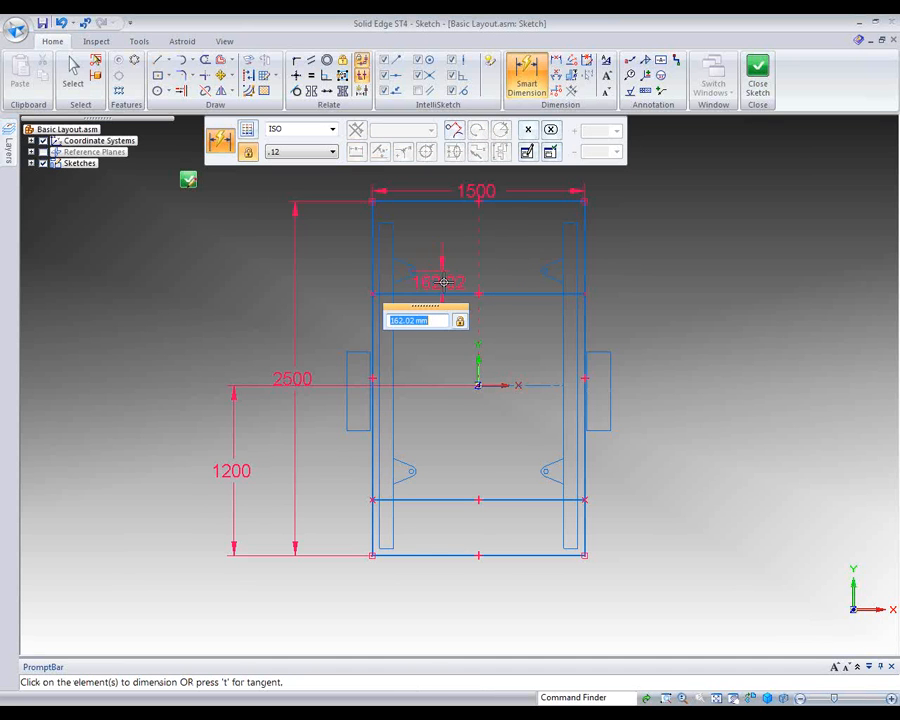
text(100)
key(Return)
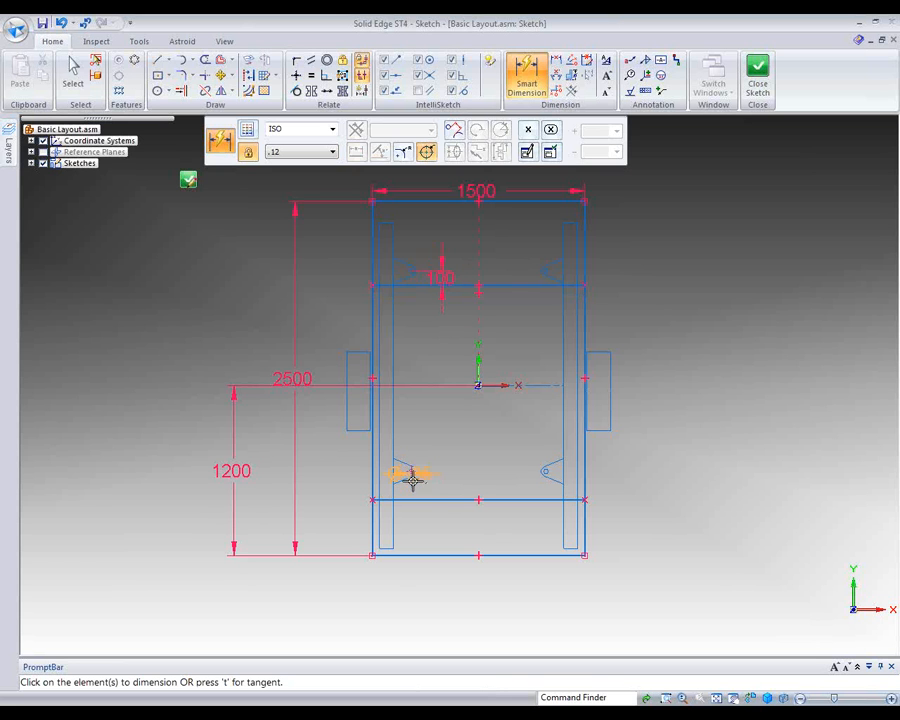
Dimension the lower cross line at 100 mm vertically from the lower lug's hole
click(412, 480)
click(422, 498)
click(441, 479)
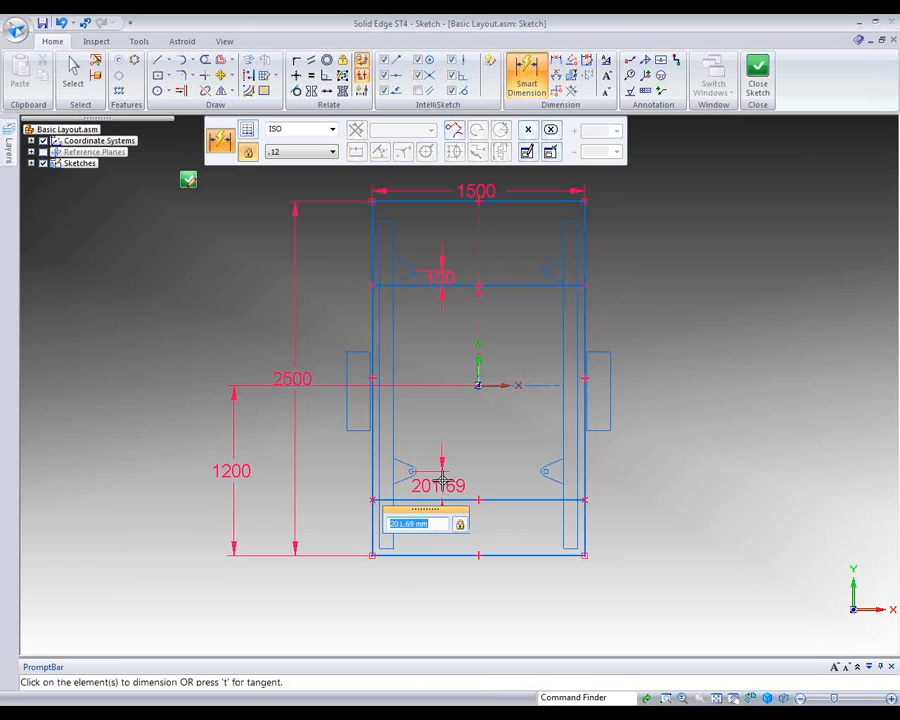
text(1)
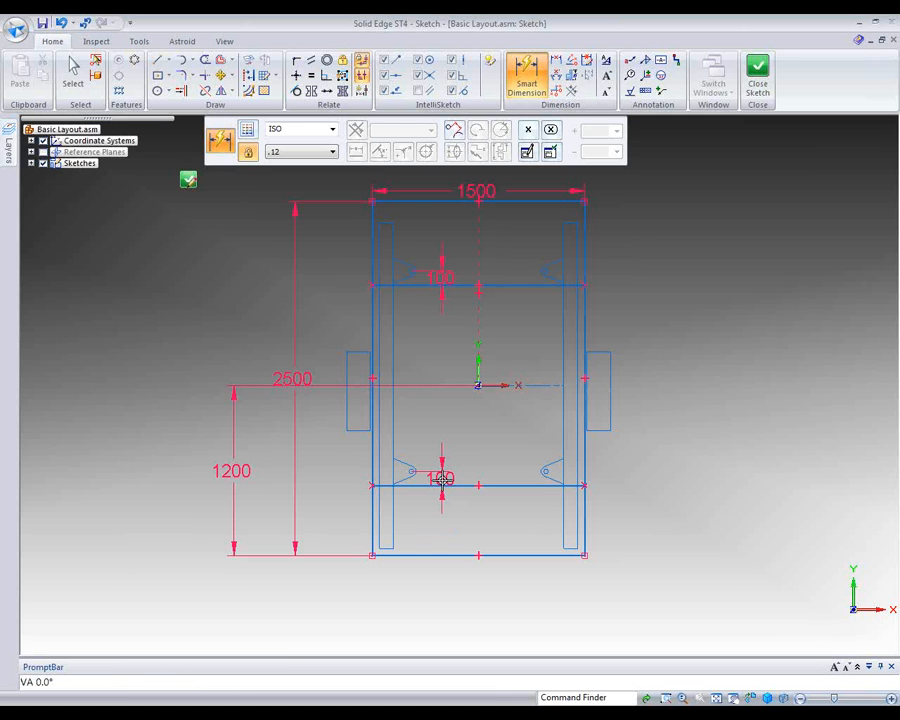
Close the frame sketch and hide the chassis layout, Sketch_1, leaving Sketch_2 displayed in the assembly
click(757, 75)
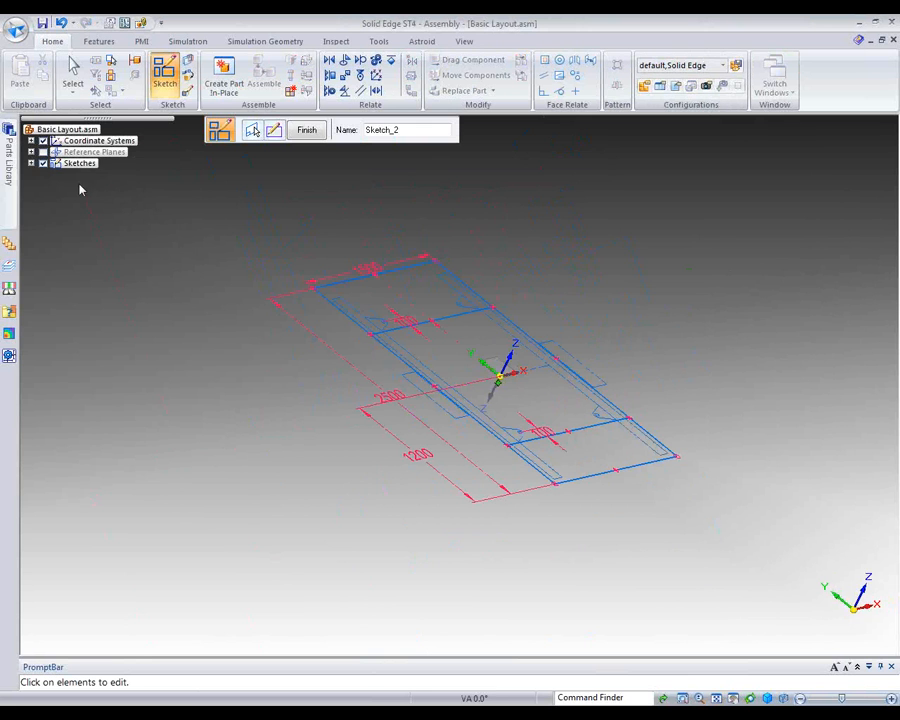
click(31, 163)
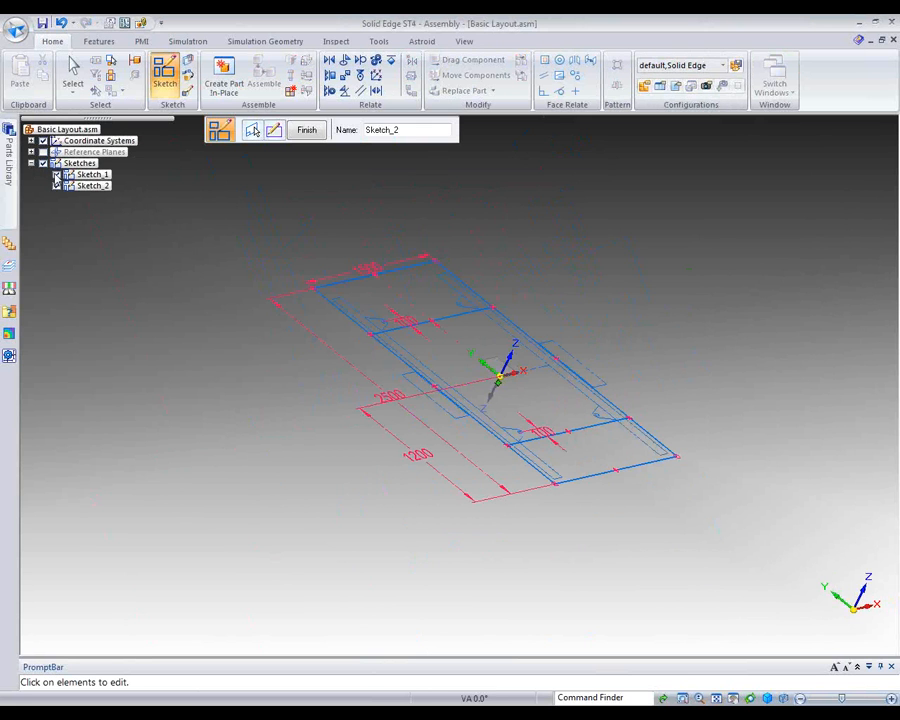
click(56, 174)
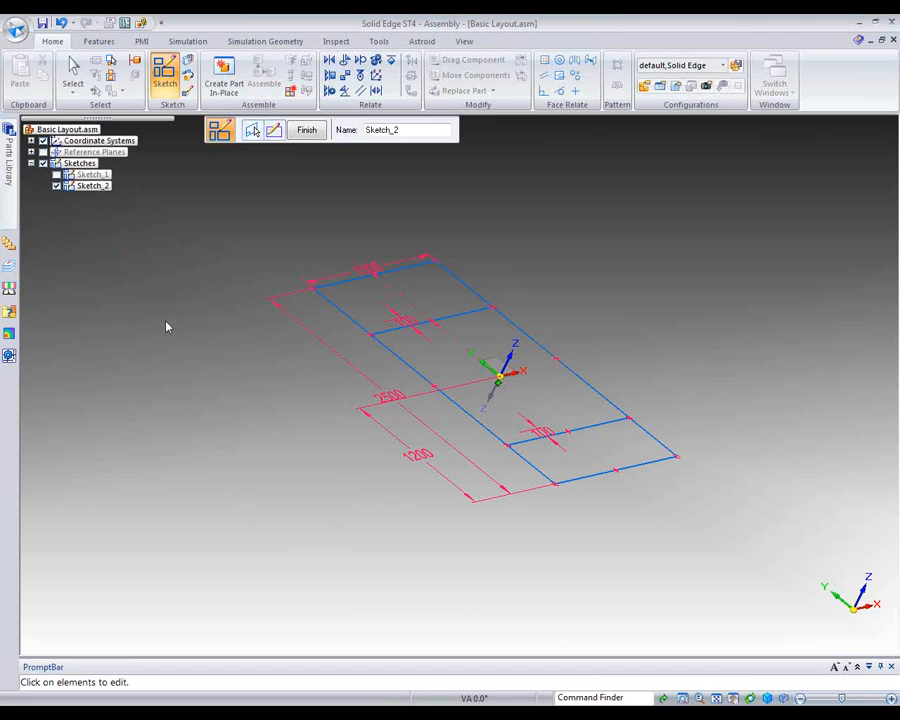
click(73, 70)
mouse_move(353, 627)
middle_down()
mouse_move(333, 549)
mouse_move(383, 587)
mouse_move(362, 619)
middle_up()
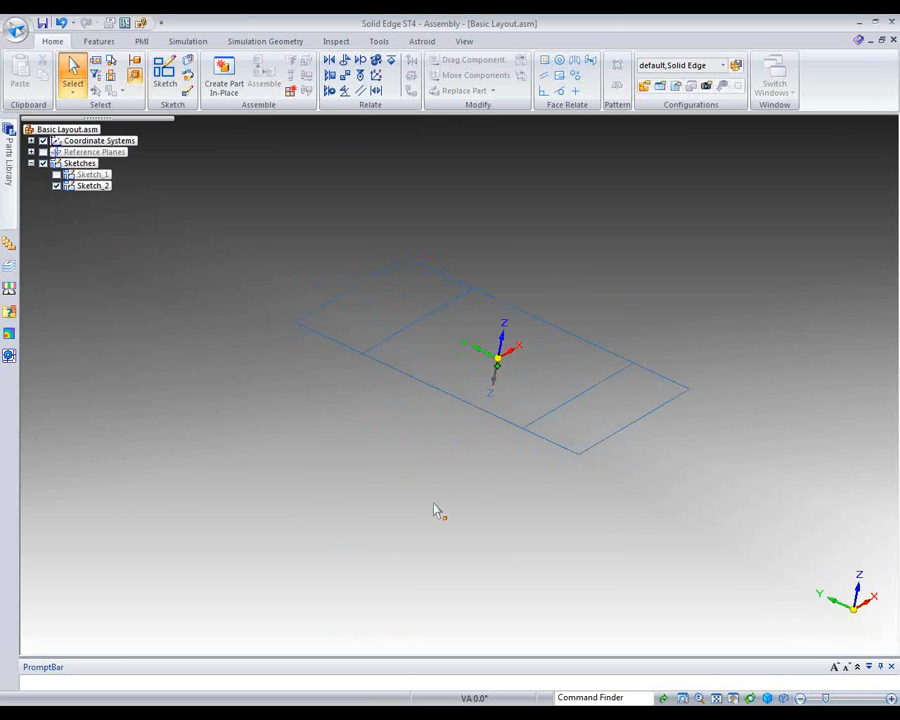
mouse_move(436, 511)
middle_down()
mouse_move(392, 478)
mouse_move(432, 550)
mouse_move(396, 516)
middle_up()
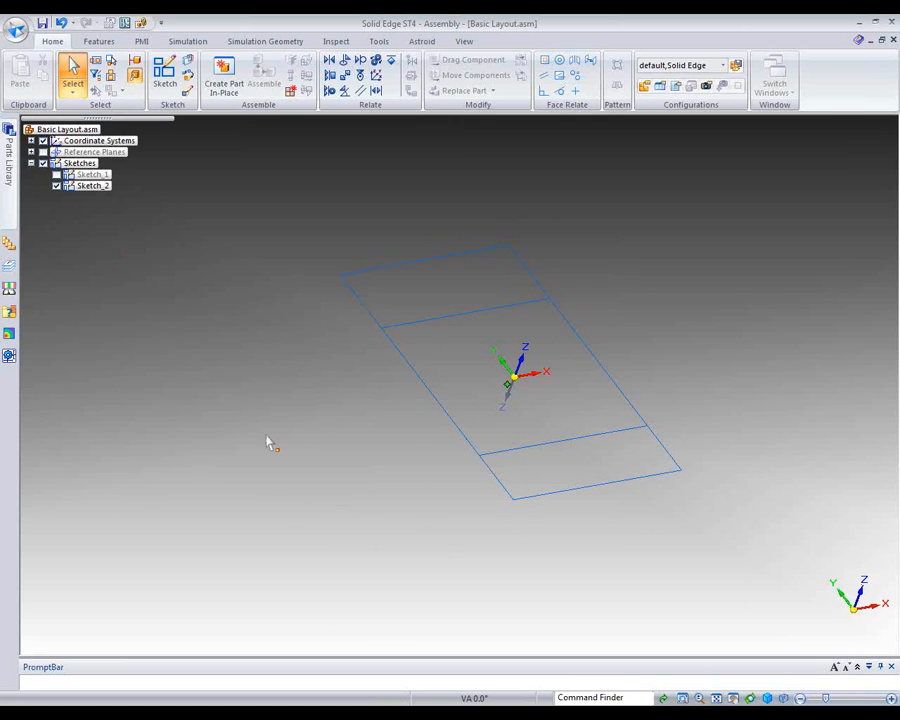
Reopen Sketch_2's profile and draw two horizontal lines about 650 mm long inward from the frame's right side, above the origin and below the lower cross line
right_click(84, 187)
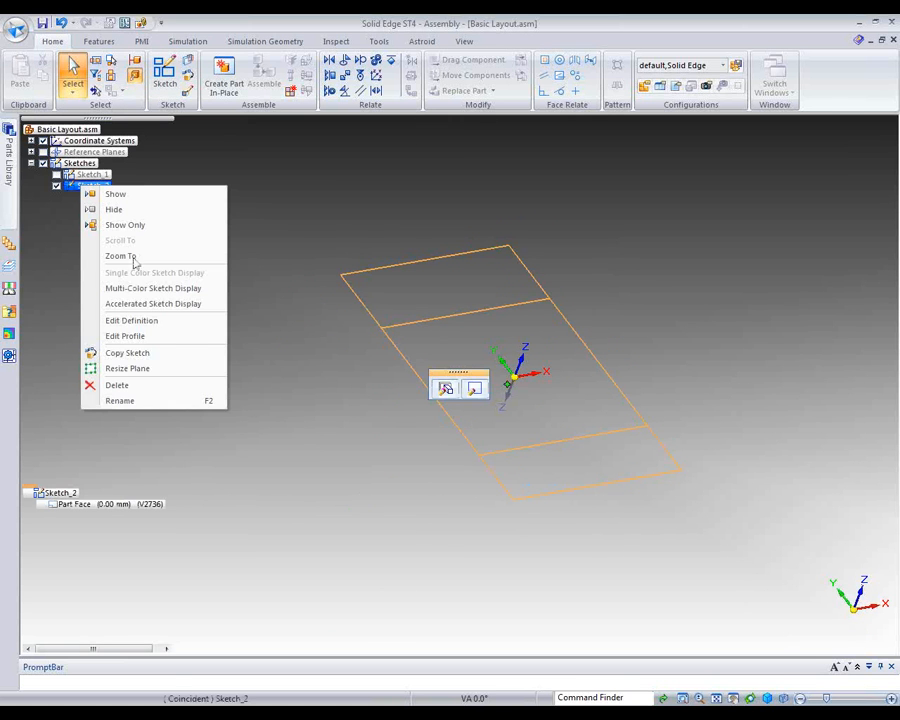
click(130, 337)
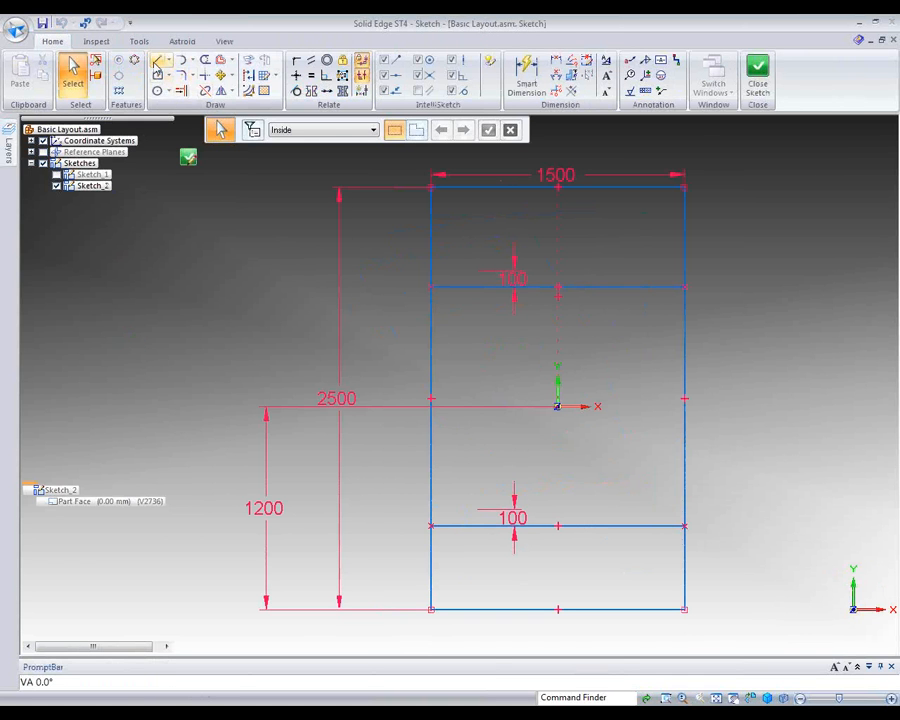
click(158, 61)
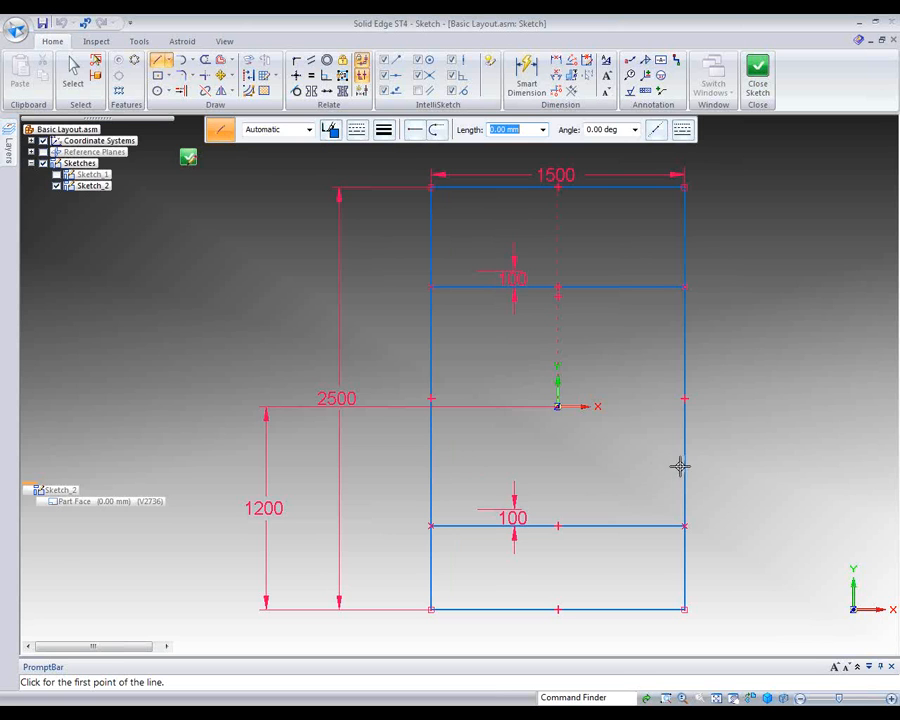
click(685, 369)
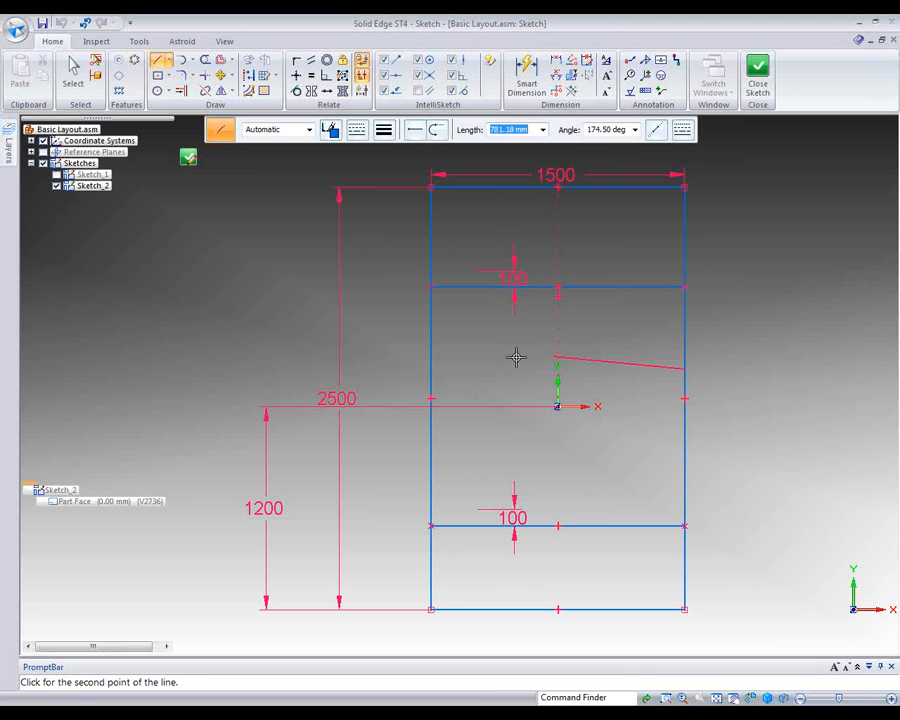
click(575, 369)
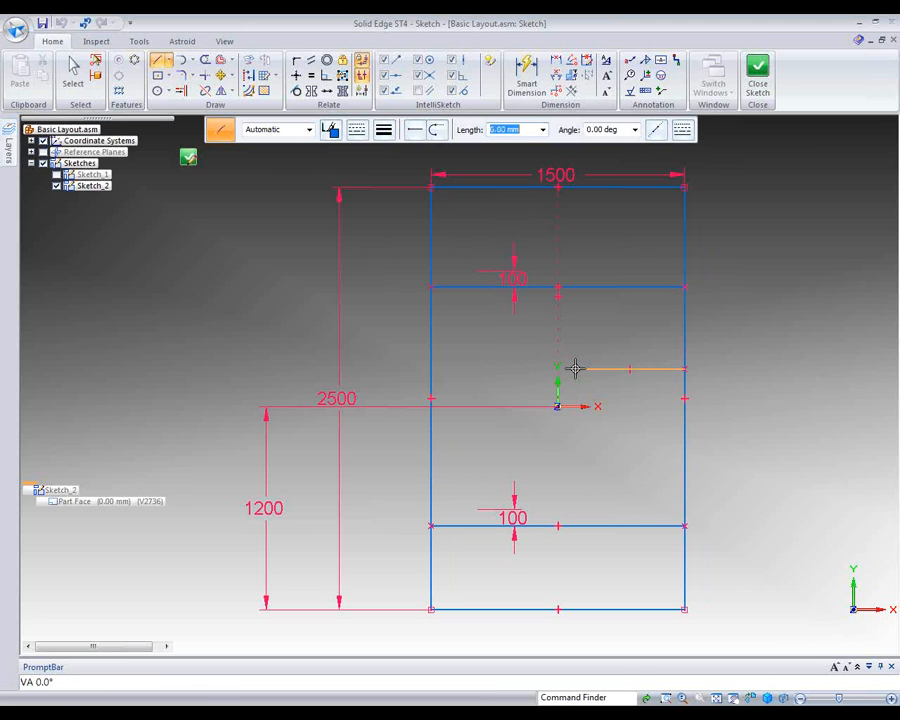
click(685, 552)
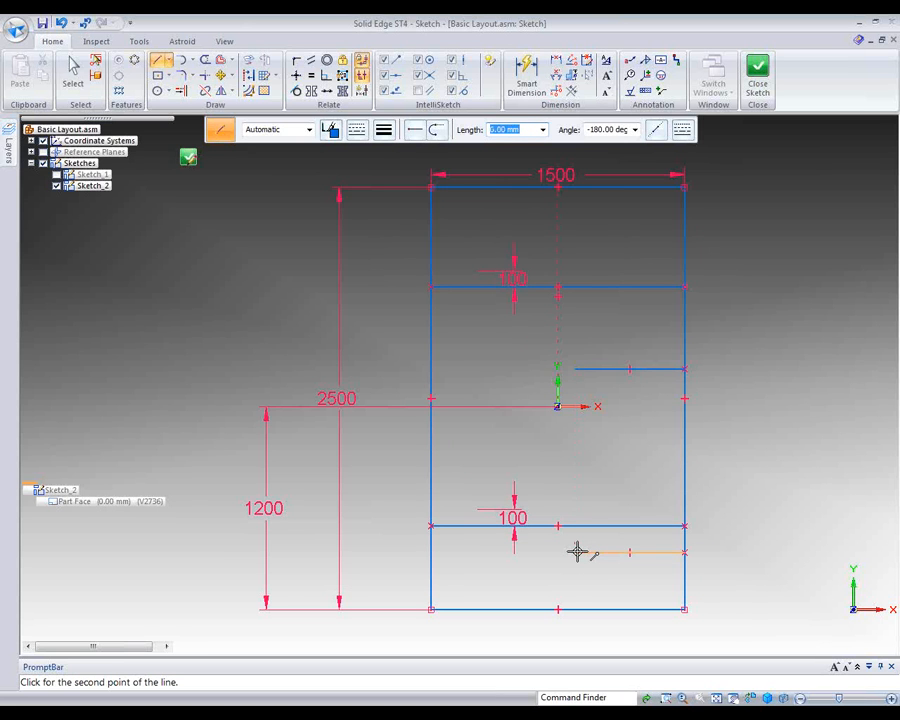
click(577, 552)
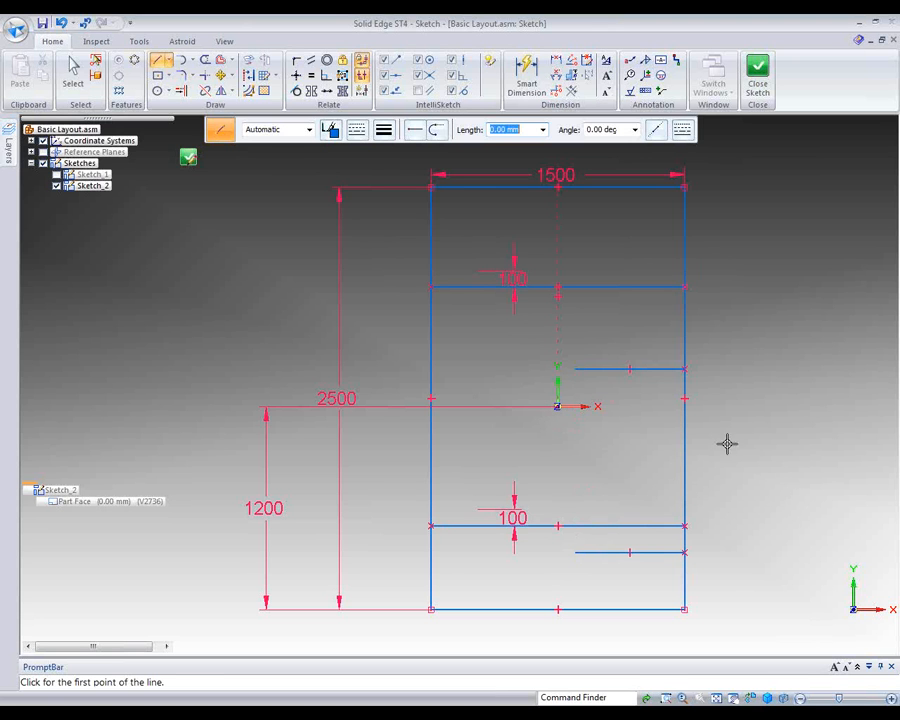
Dimension the vertical distance between the two short horizontal lines and set it to 1000 mm
click(527, 76)
click(613, 369)
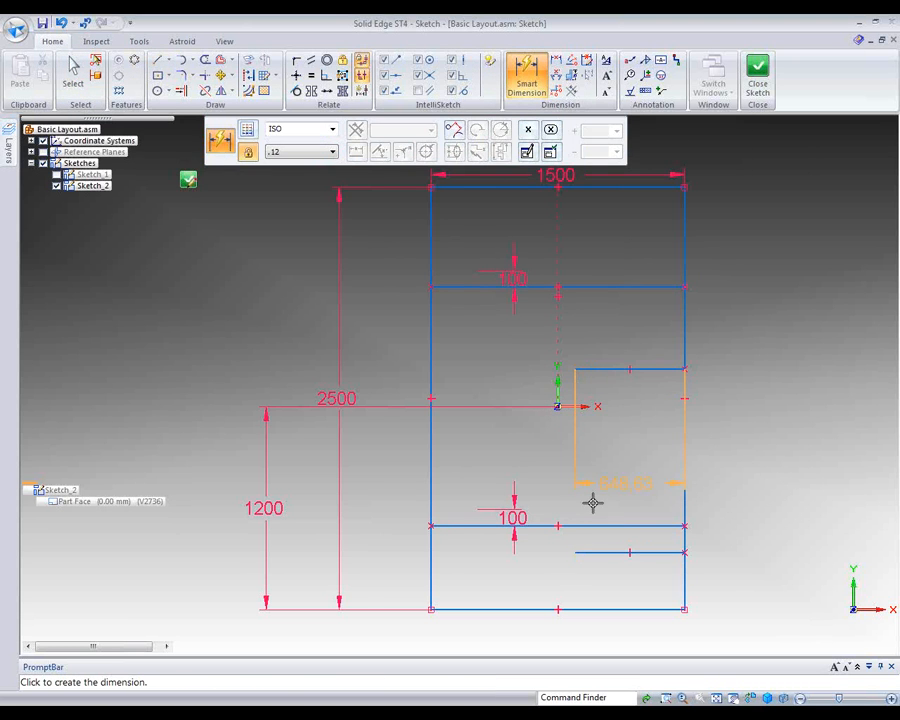
click(597, 550)
click(633, 465)
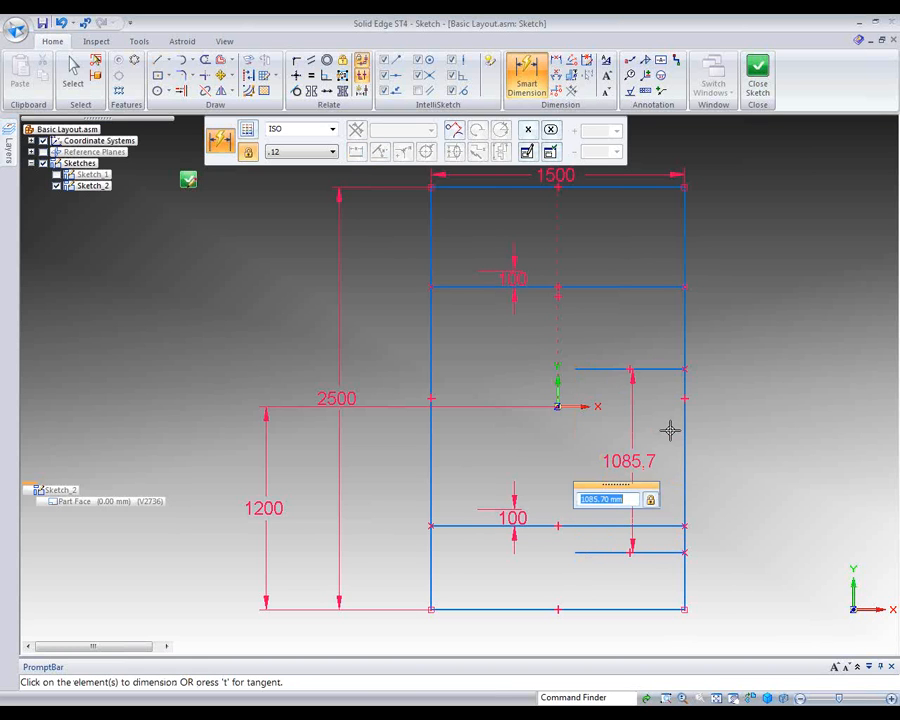
text(1000)
key(Return)
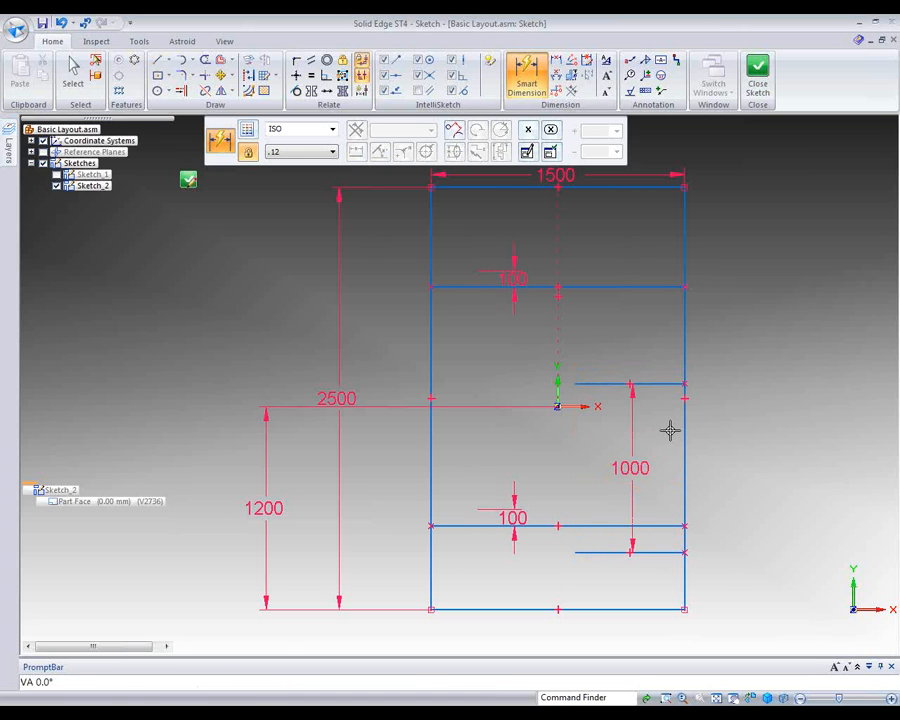
Dimension the lower short line at 600 mm vertically from the frame's lower edge
click(647, 552)
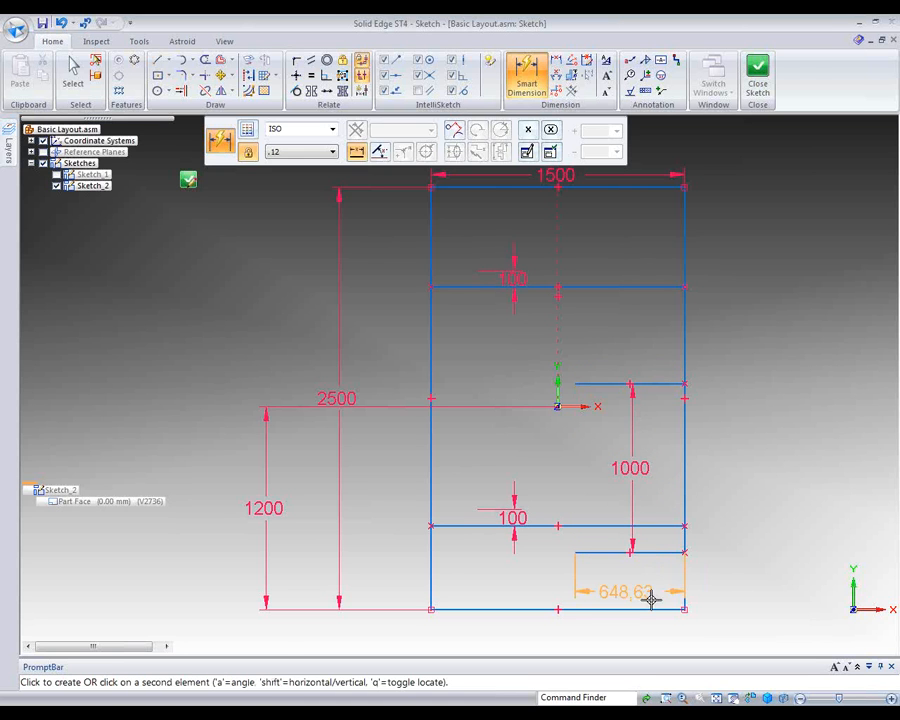
click(611, 590)
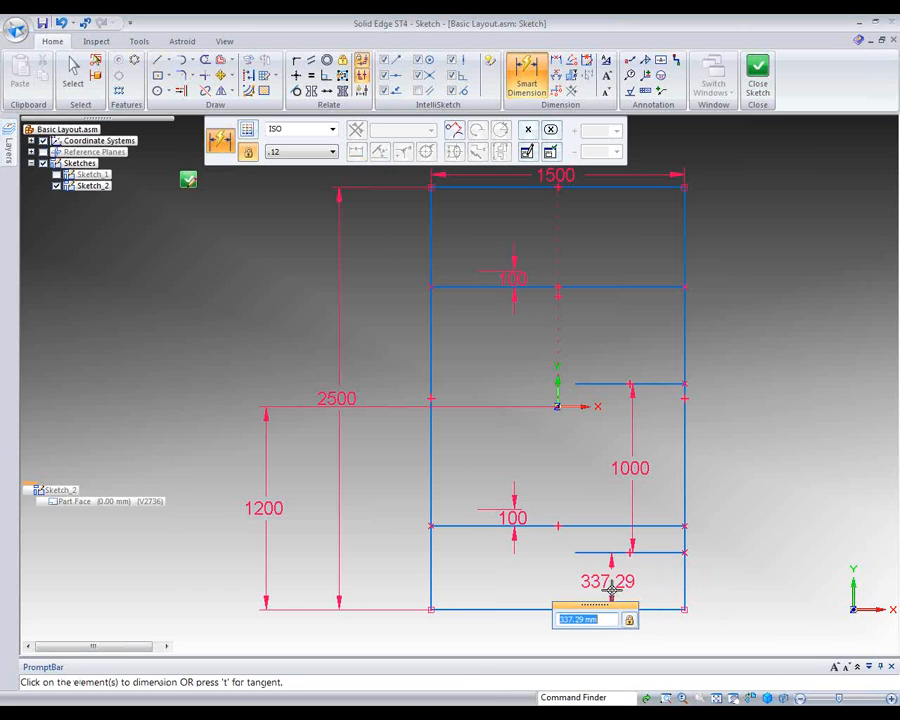
text(600)
key(Return)
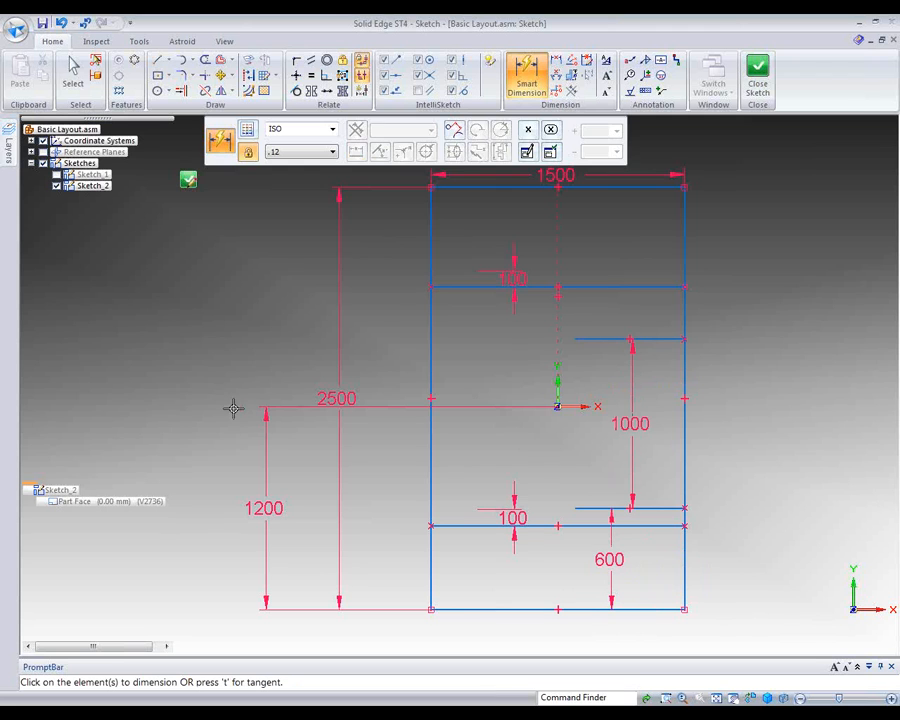
Convert the two short horizontal lines to construction geometry and close the Sketch_2 profile
click(248, 76)
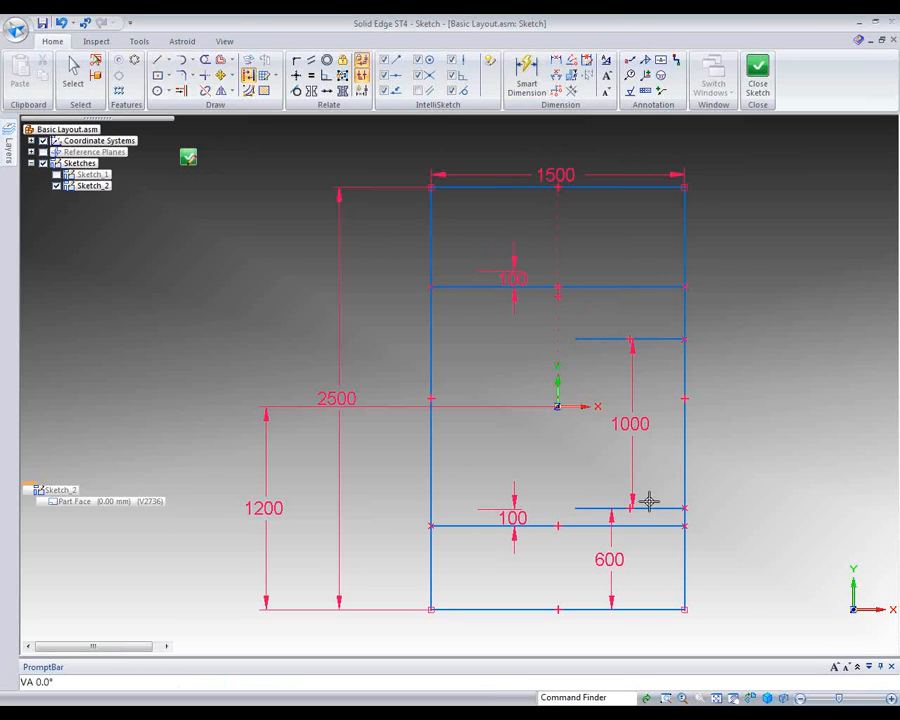
click(758, 82)
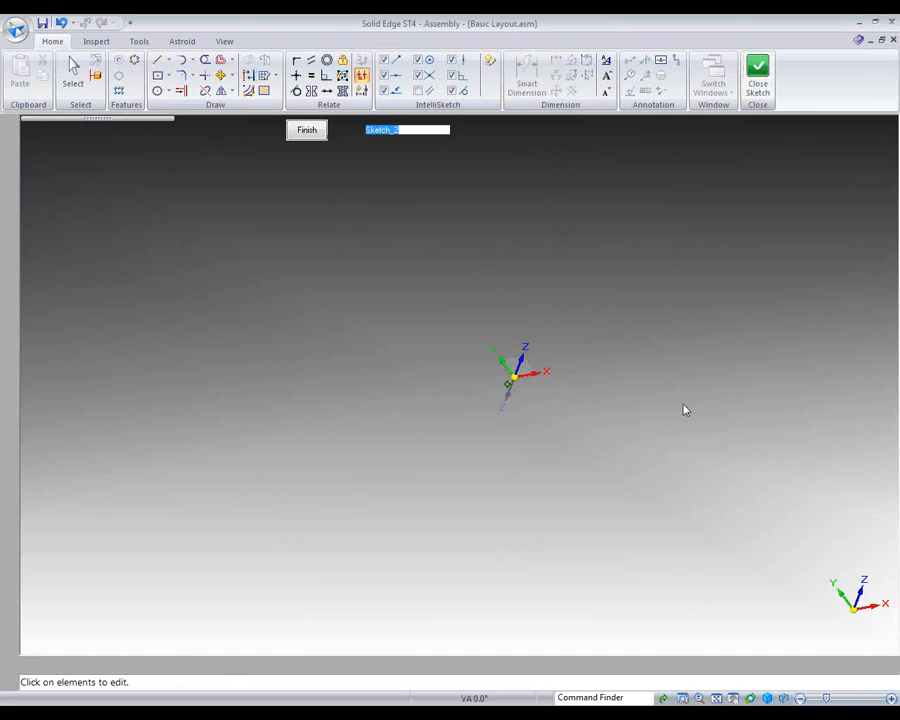
click(72, 70)
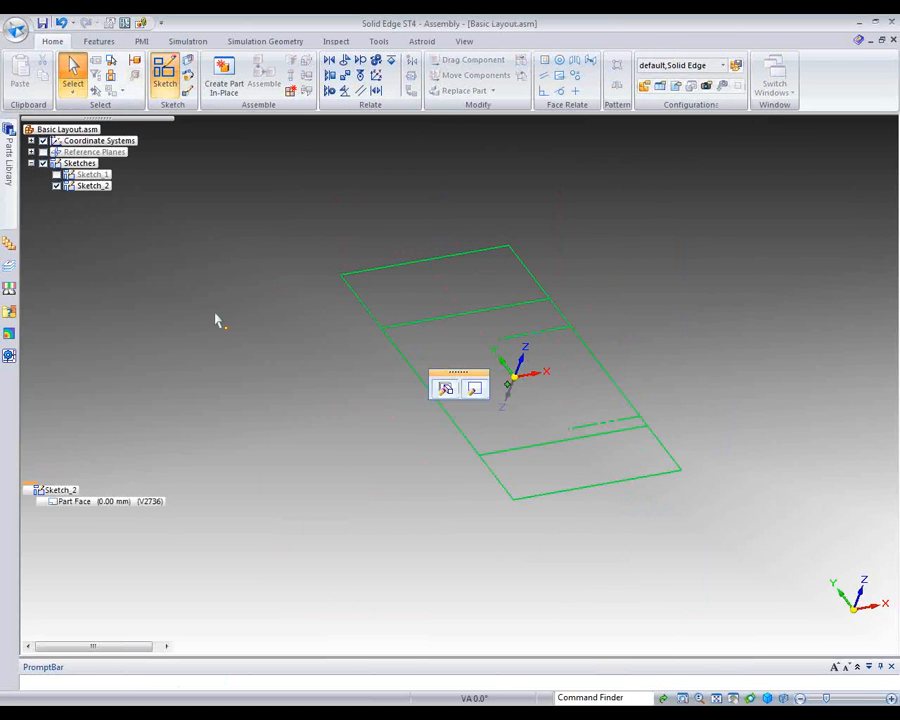
Enter the Frame design environment for the assembly, with space in view above the Sketch_2 layout
mouse_move(244, 286)
middle_down()
mouse_move(255, 358)
mouse_move(259, 317)
middle_up()
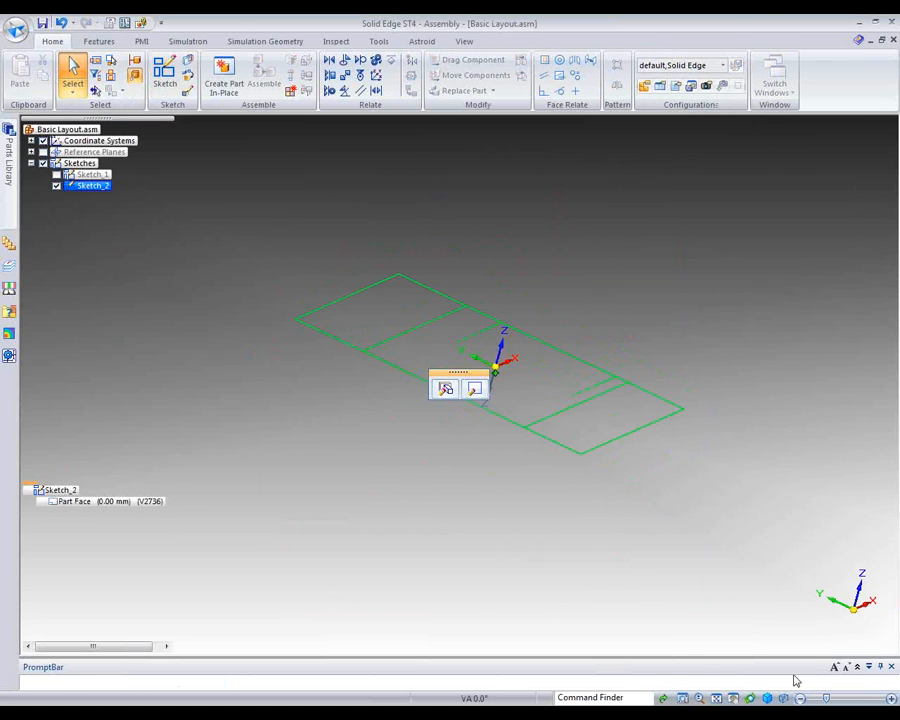
click(733, 698)
drag(546, 277, 553, 374)
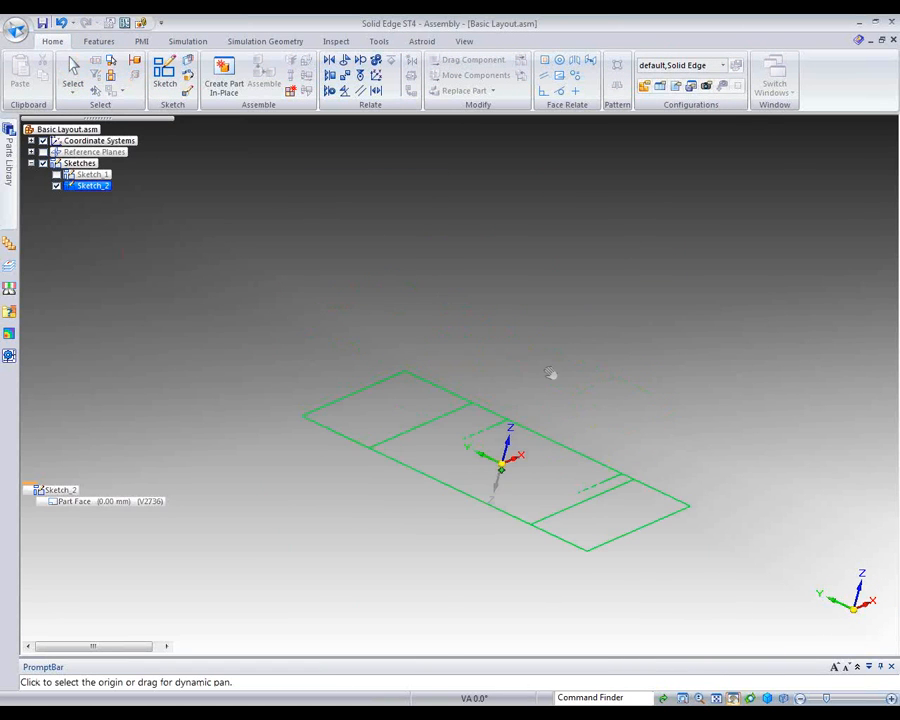
click(379, 41)
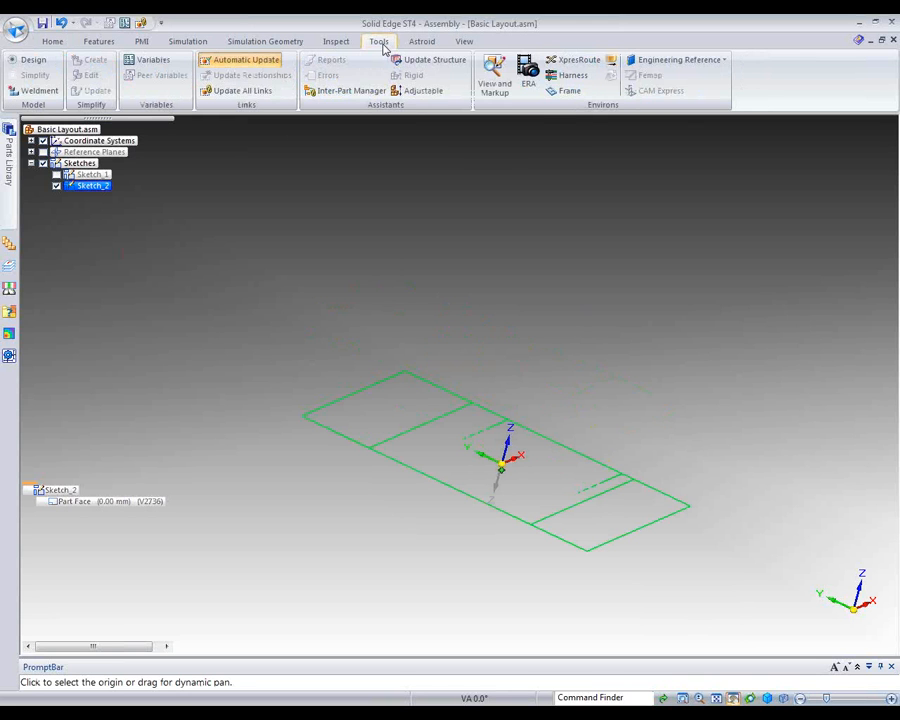
click(569, 90)
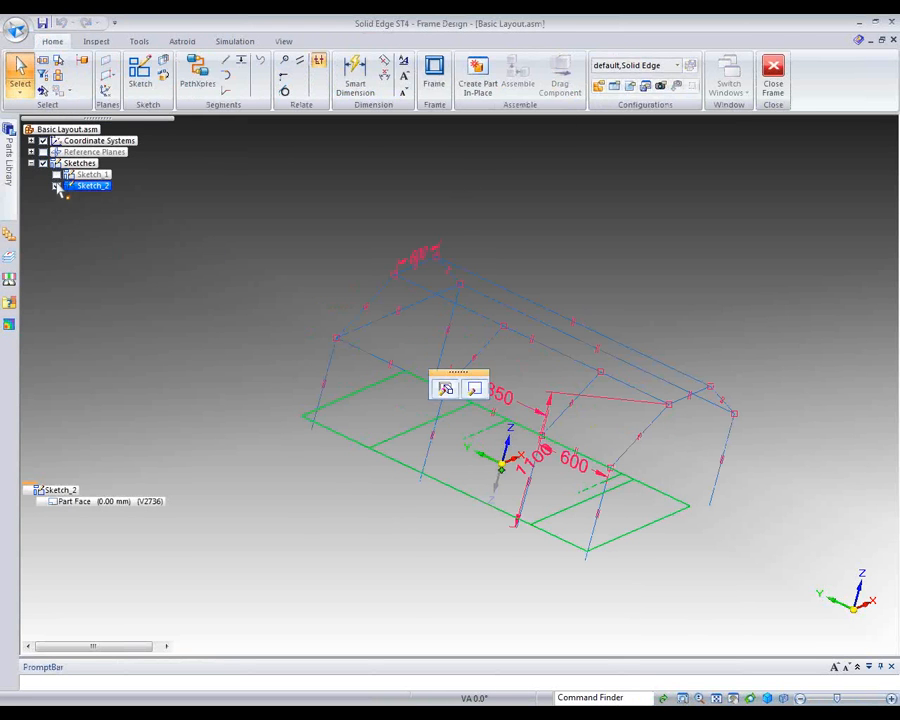
Delete all existing 3D path segments and their dimensions standing above Sketch_2, accepting deletion of the allowable elements
click(271, 203)
drag(256, 173, 818, 599)
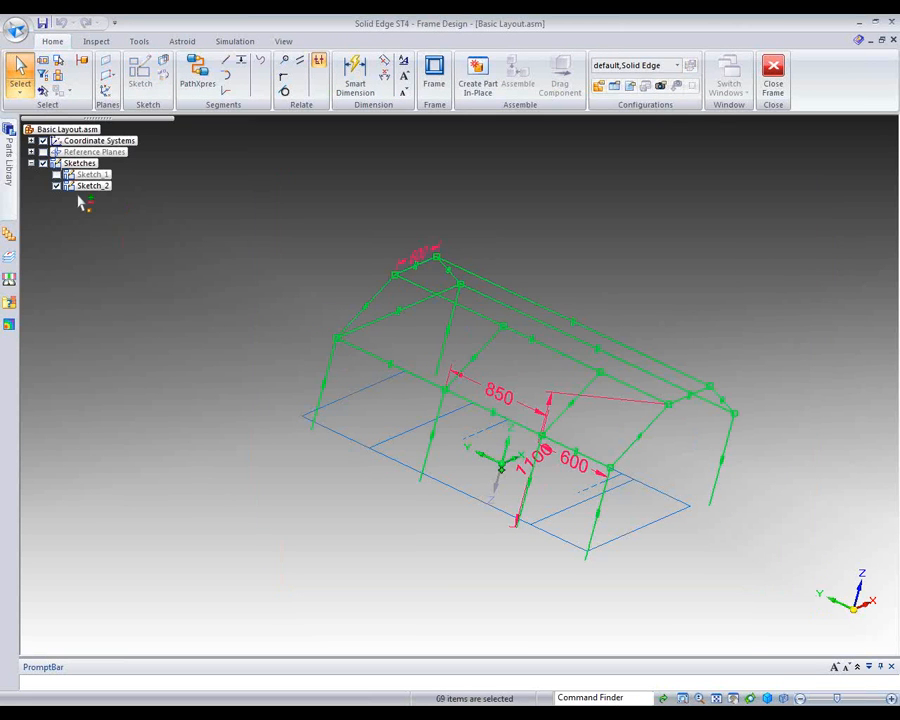
key(Delete)
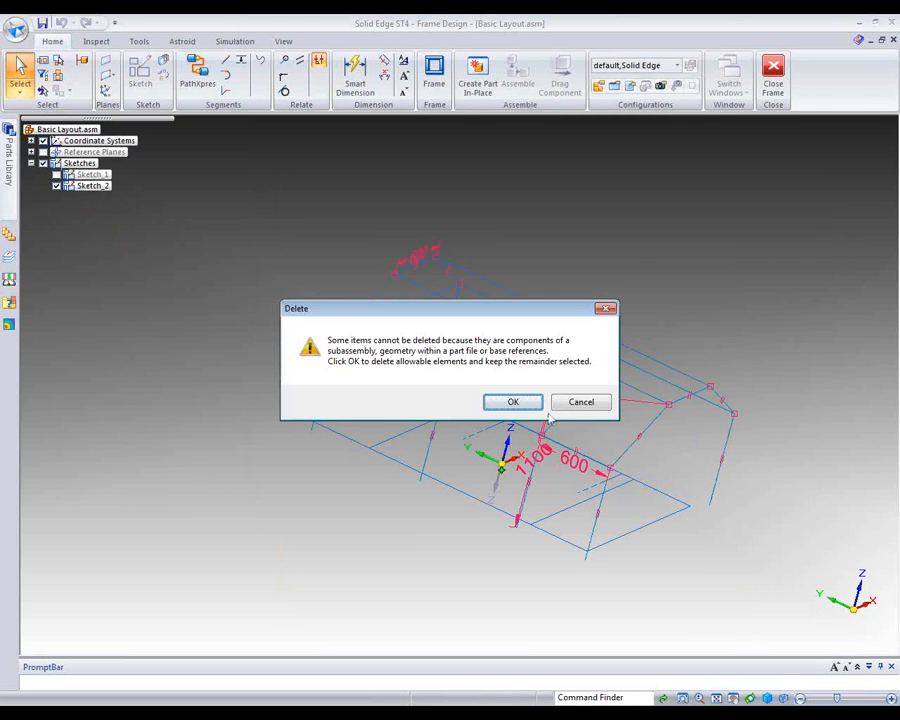
click(515, 401)
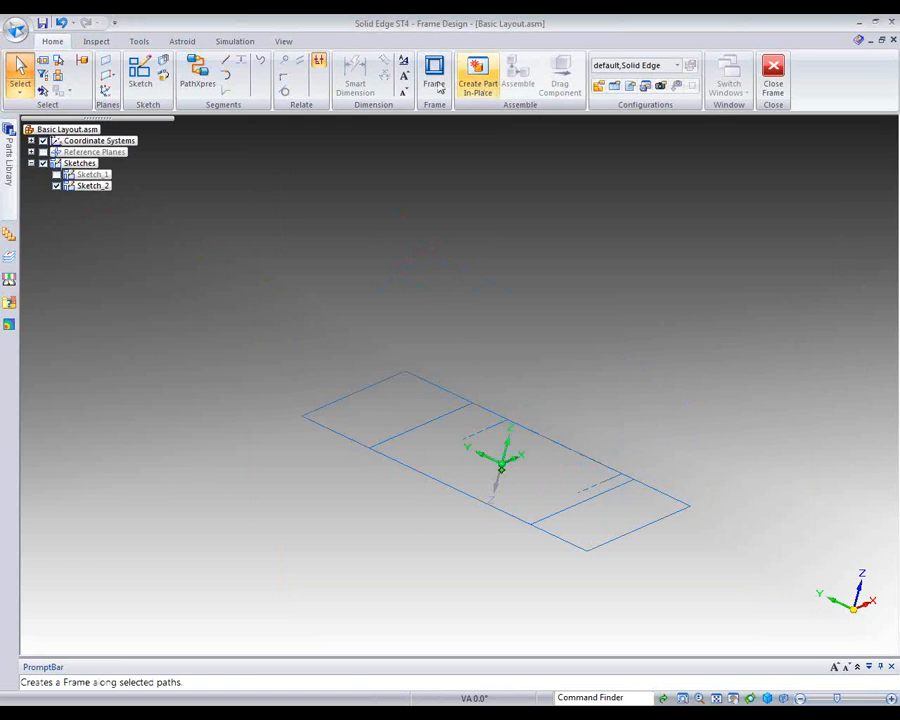
Draw an 1100 mm 3D line segment along Z from the midpoint of Sketch_2's short edge at Y 1300 mm, using midpoint snapping
click(226, 62)
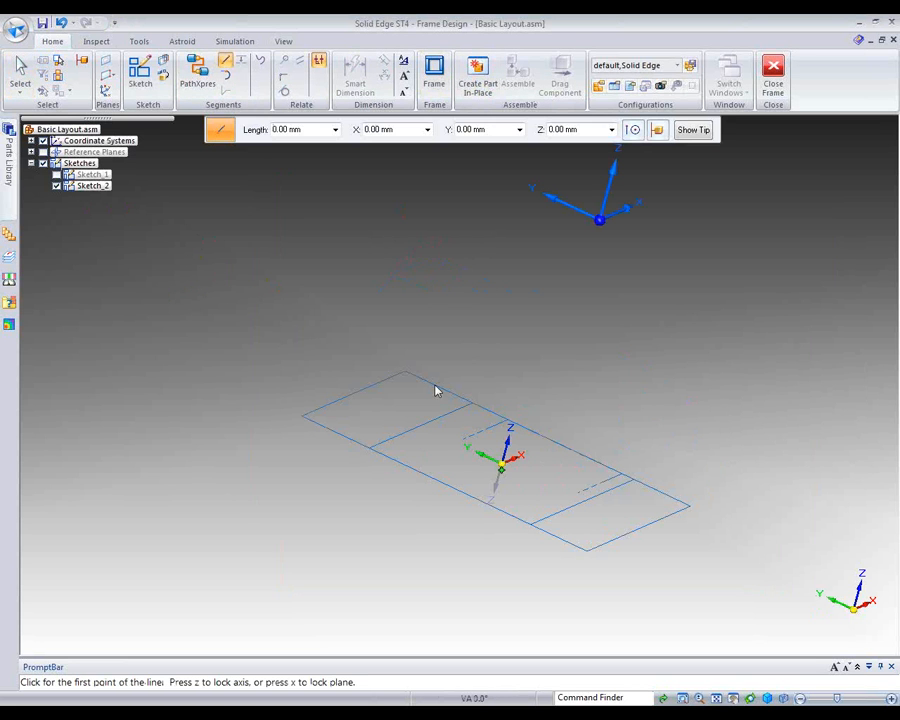
middle_drag(444, 311, 387, 297)
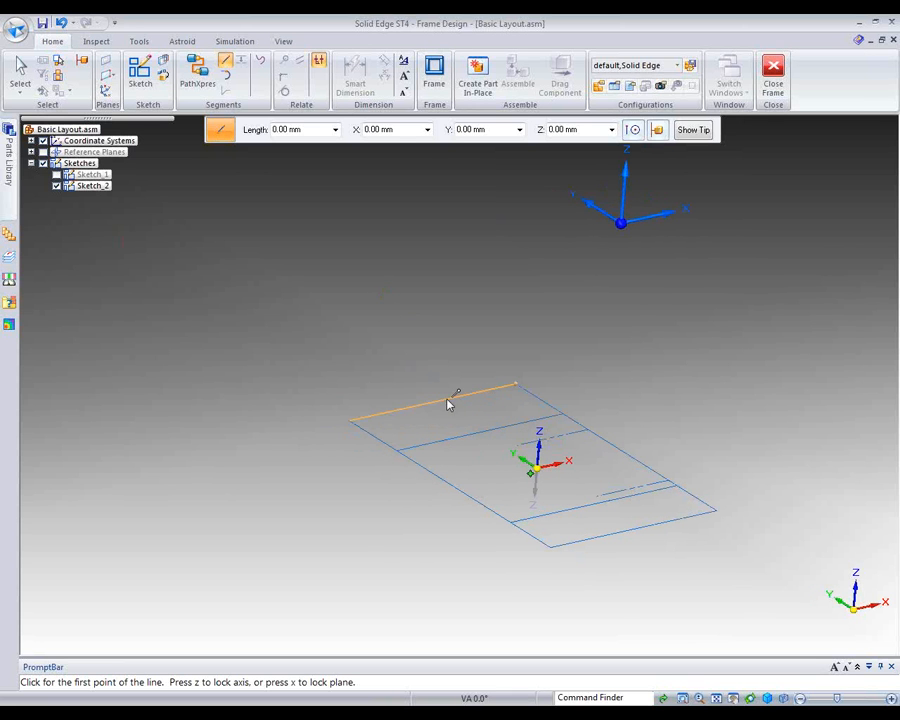
click(633, 132)
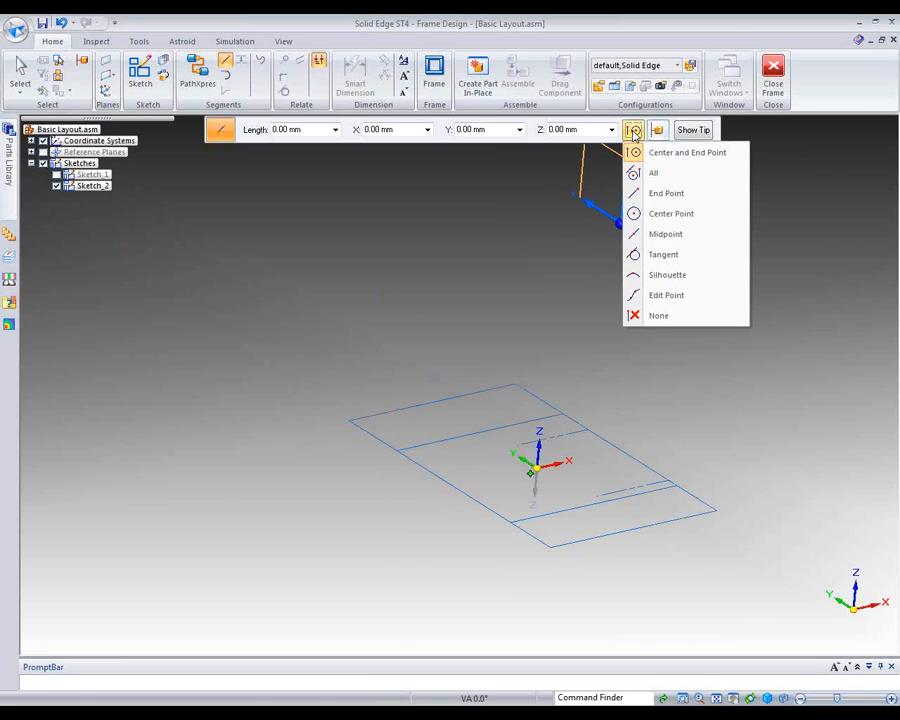
click(631, 238)
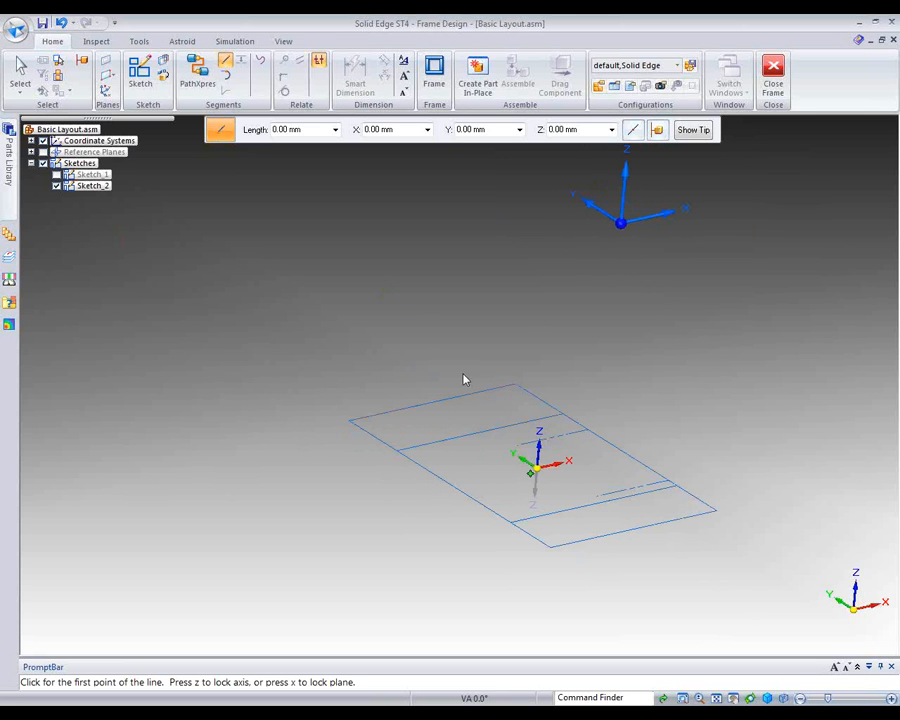
click(437, 403)
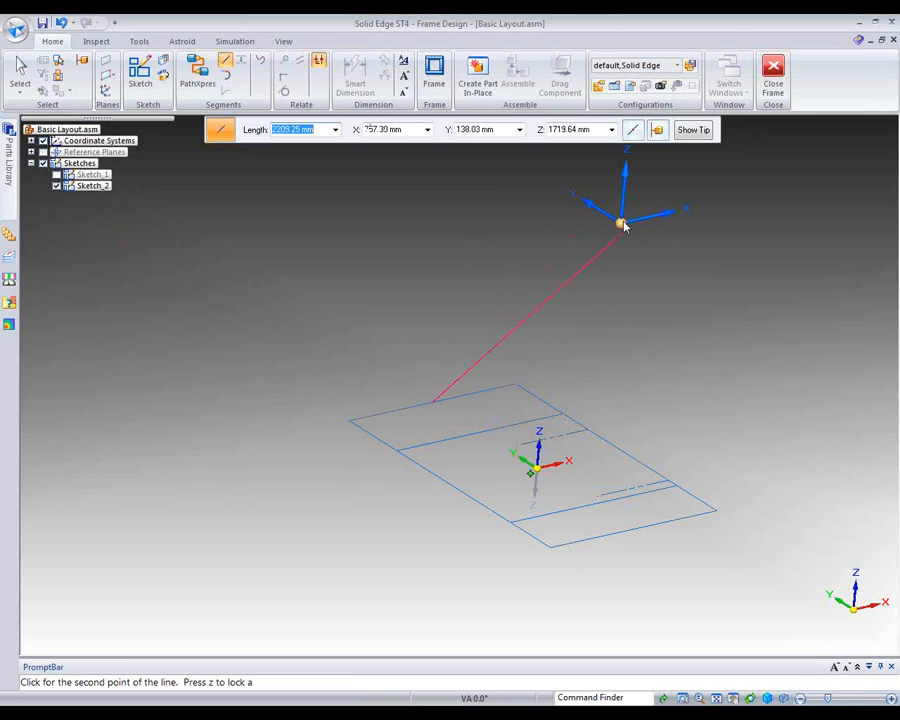
drag(621, 224, 157, 360)
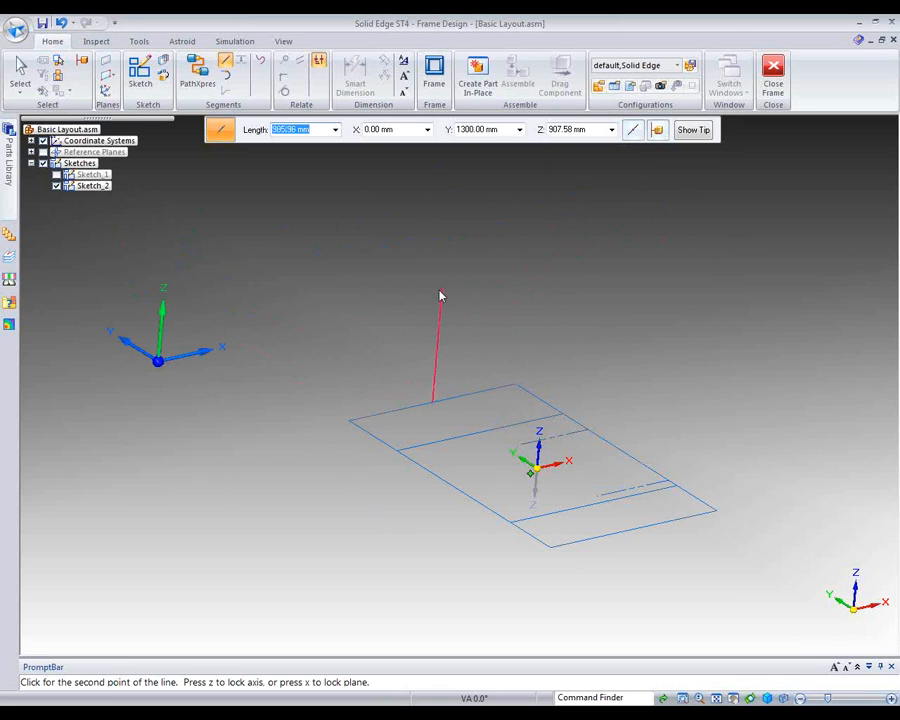
key(z)
key(z)
key(z)
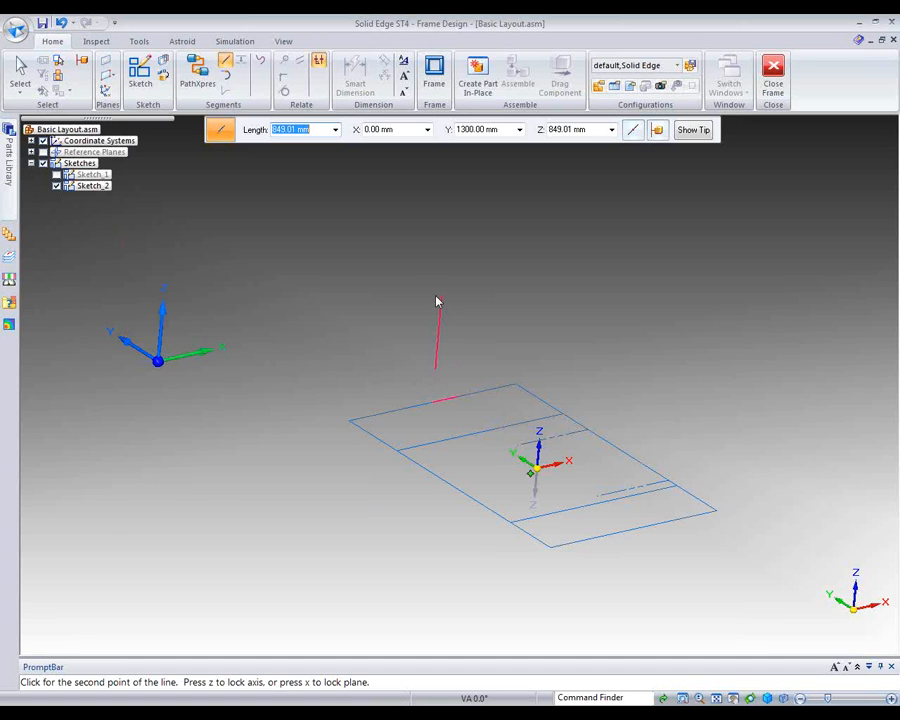
key(z)
key(z)
key(z)
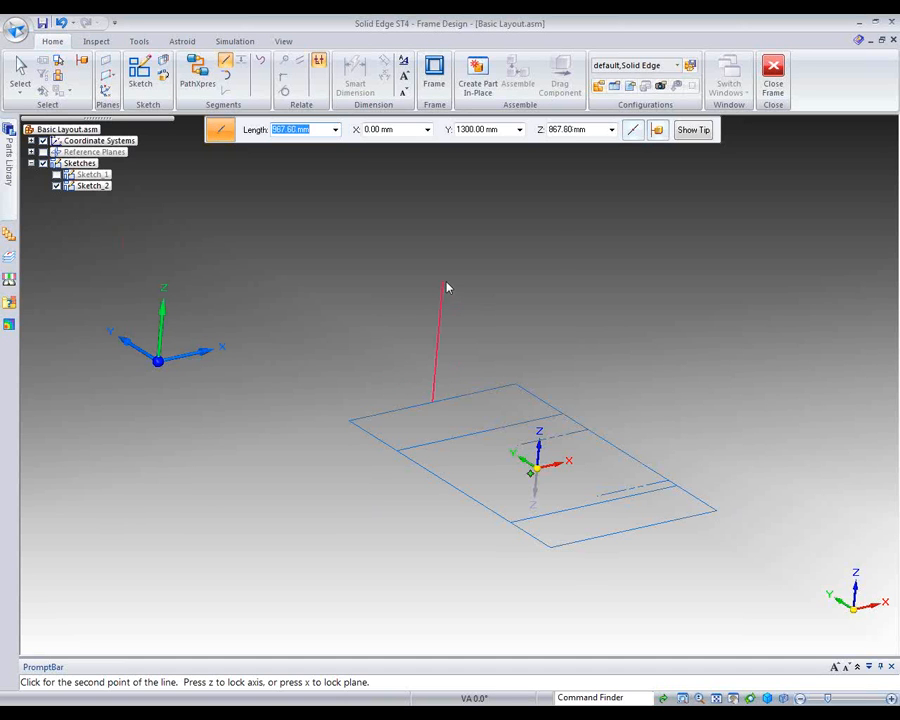
text(1100)
key(Tab)
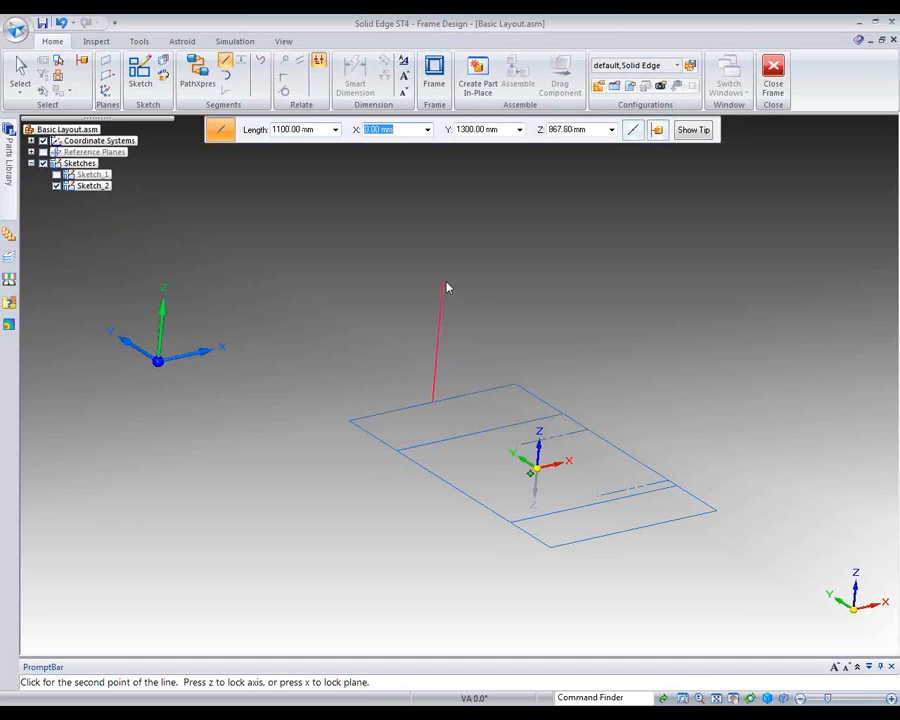
click(449, 286)
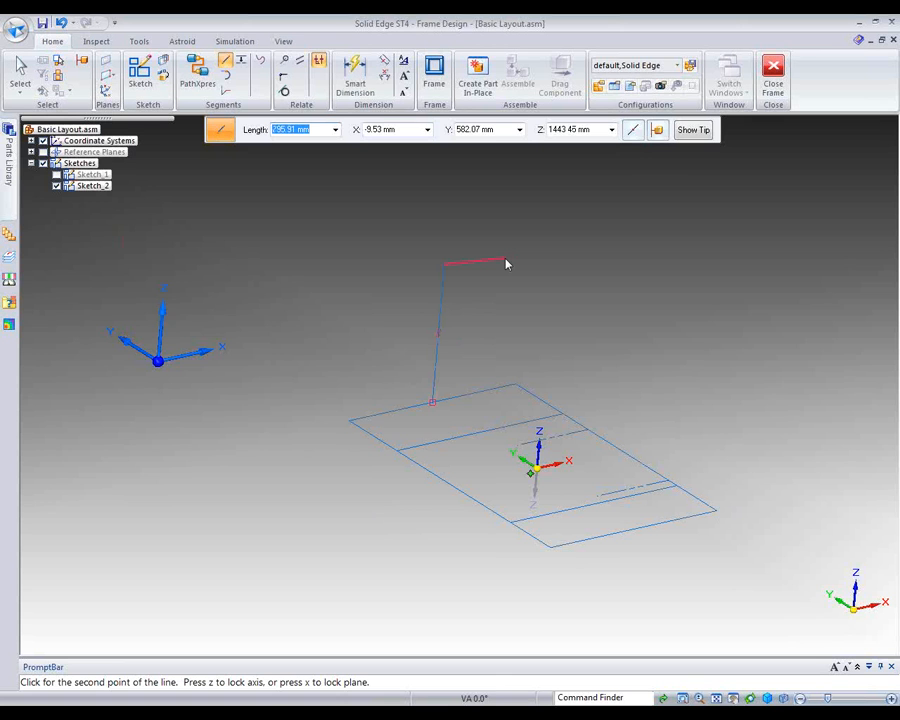
Continue from the vertical segment's upper end with a 300 mm segment locked along the X axis and end the line chain
key(z)
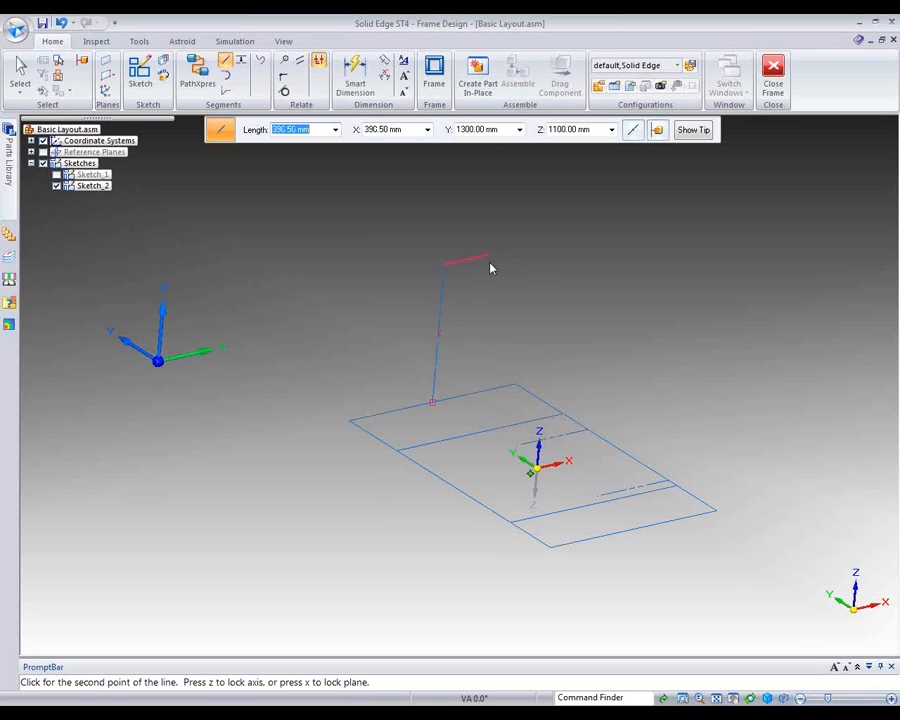
text(300)
key(Tab)
click(500, 271)
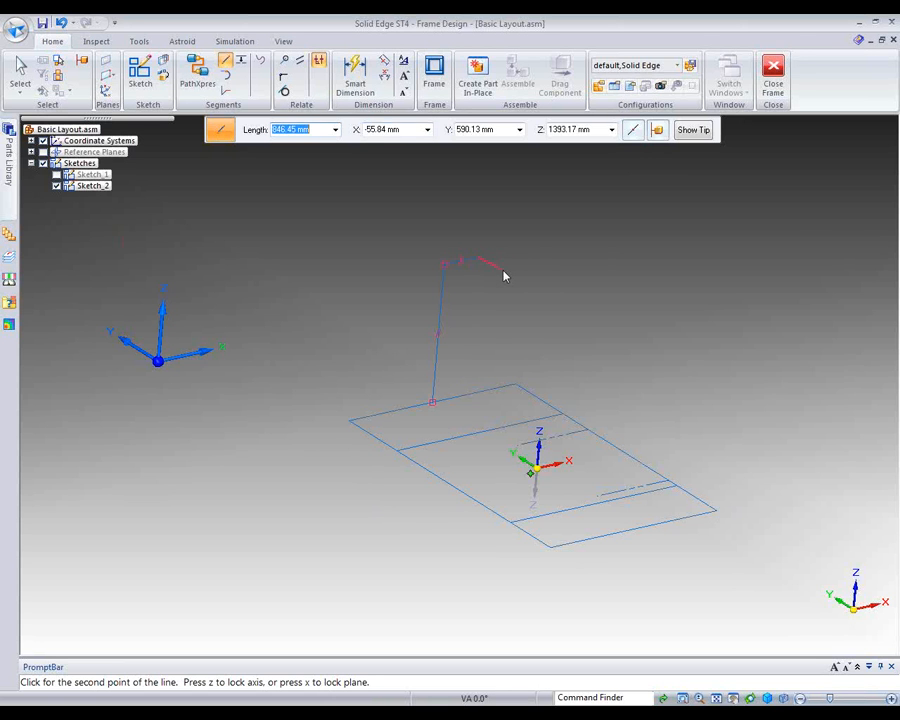
click(514, 386)
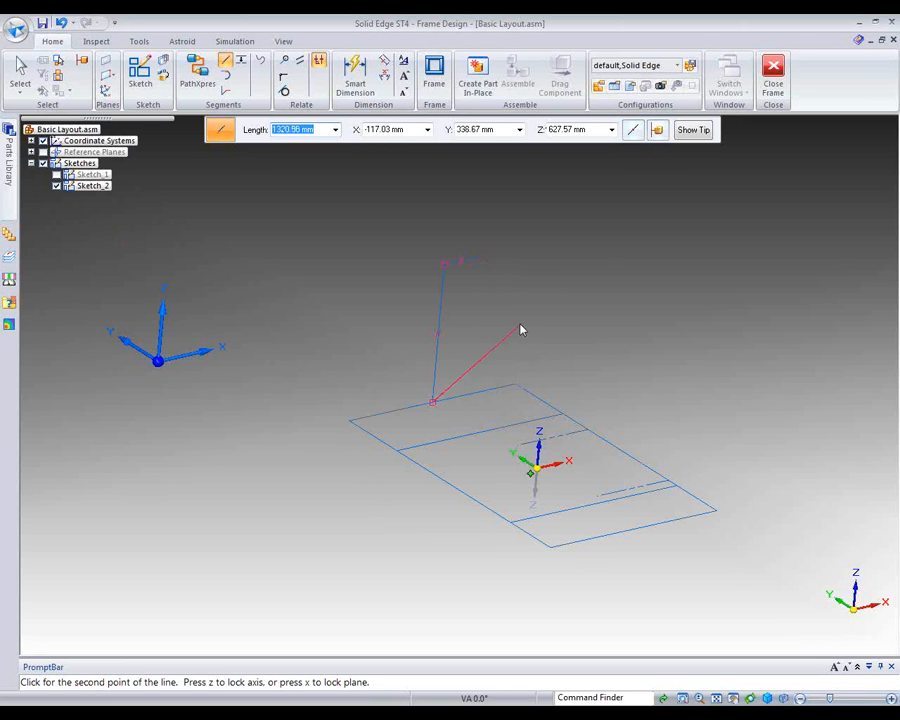
right_click(532, 363)
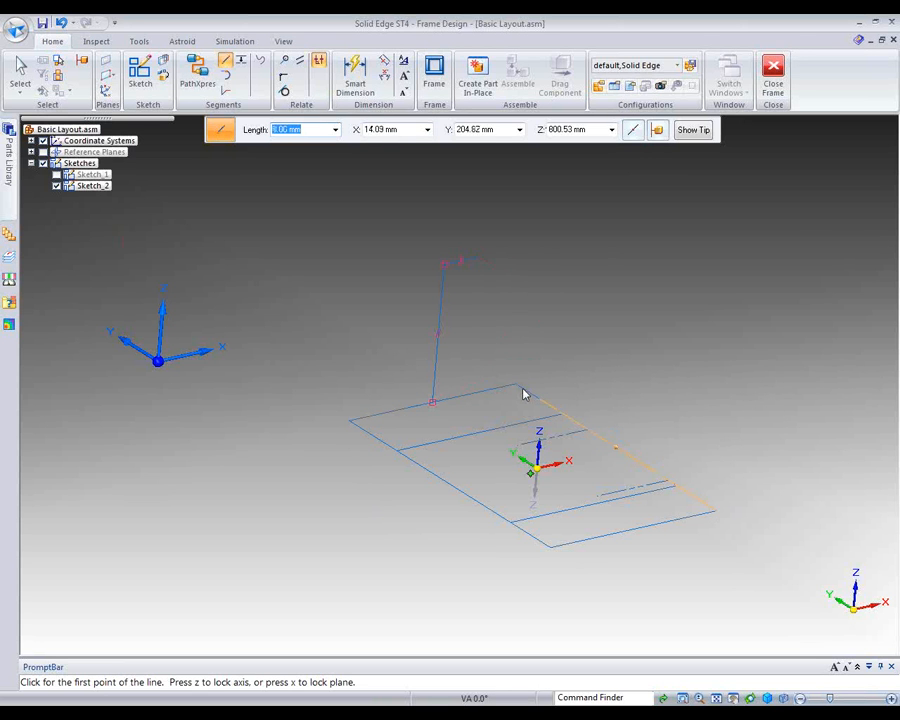
With endpoint snapping, draw a 750 mm segment along Z from the same edge's +X corner and connect its top to the 300 mm segment's free end
click(632, 129)
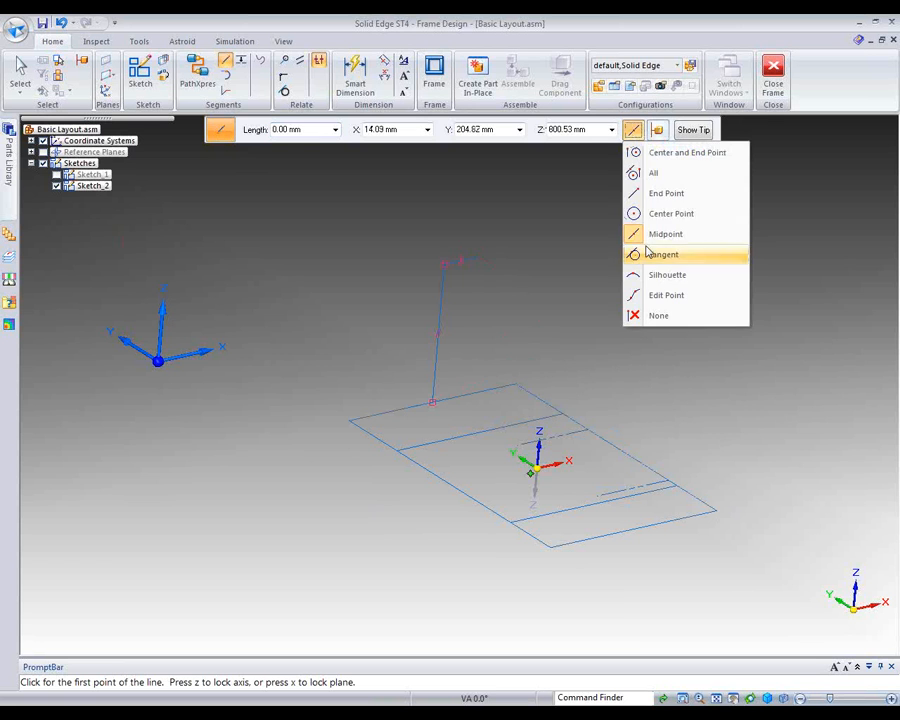
click(632, 195)
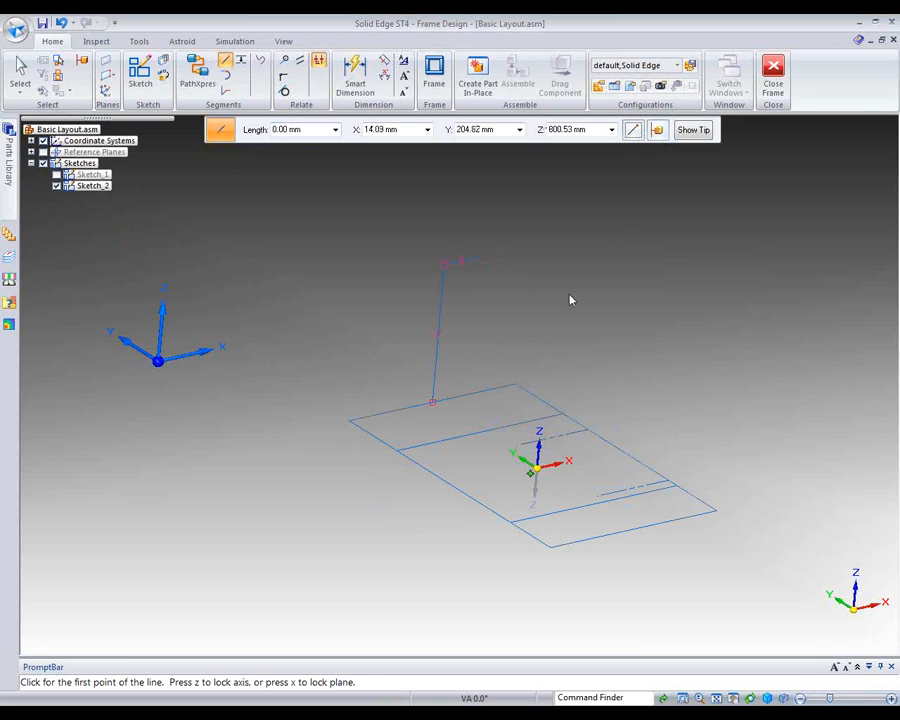
click(520, 386)
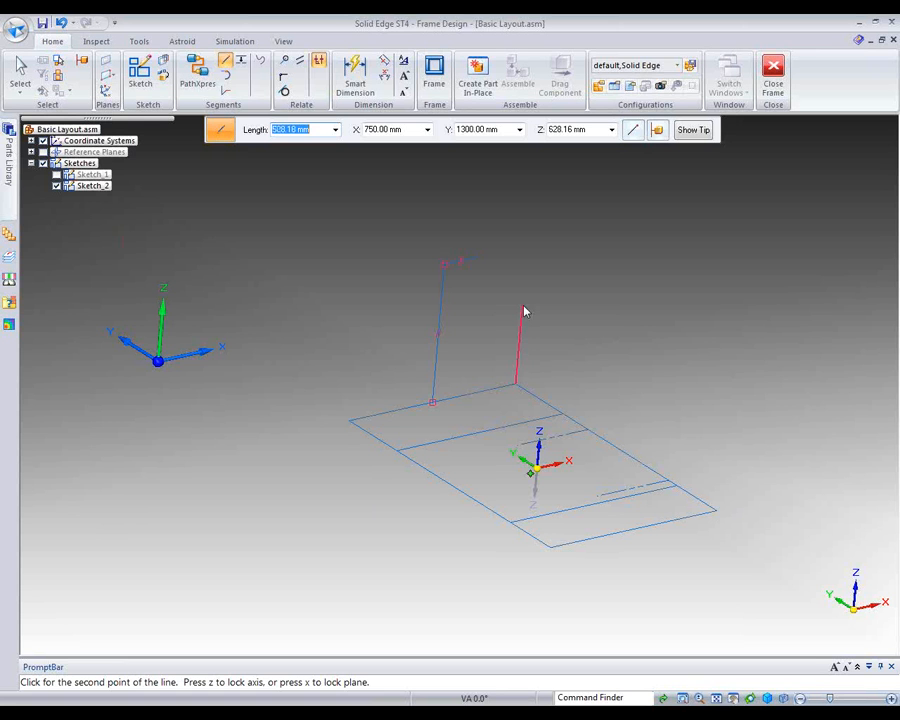
text(750)
key(Tab)
click(519, 278)
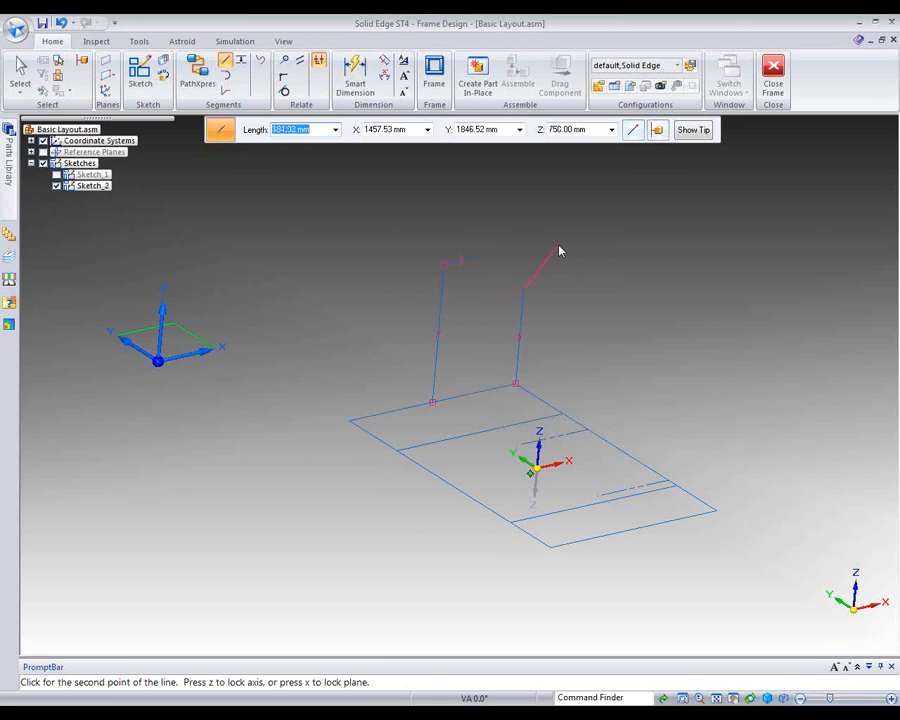
click(477, 259)
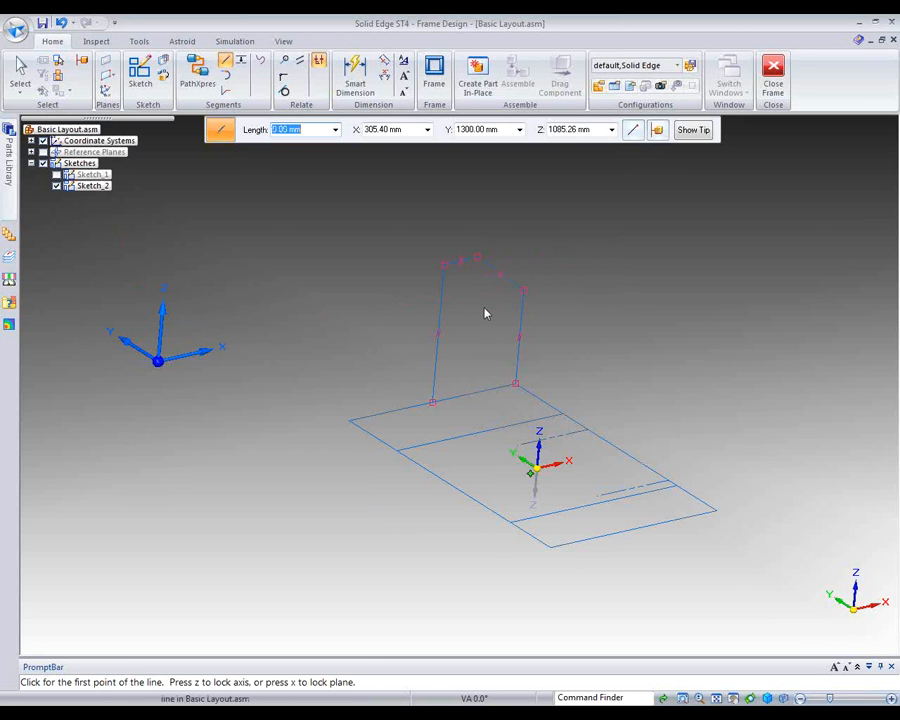
Draw a 300 mm segment along X from the central vertical segment's upper end, extending toward negative X
click(443, 264)
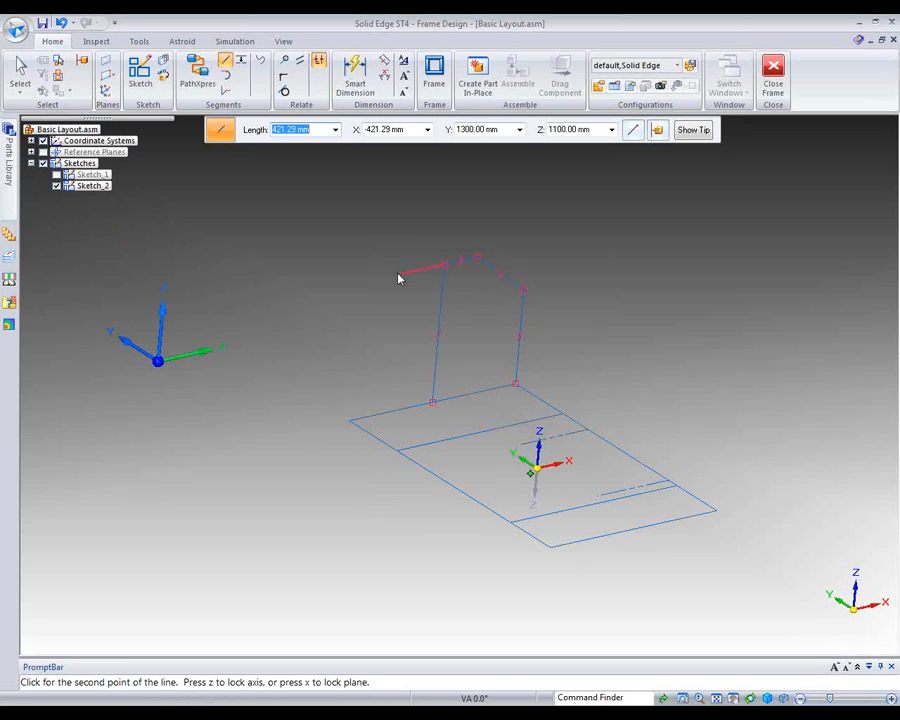
text(300)
key(Tab)
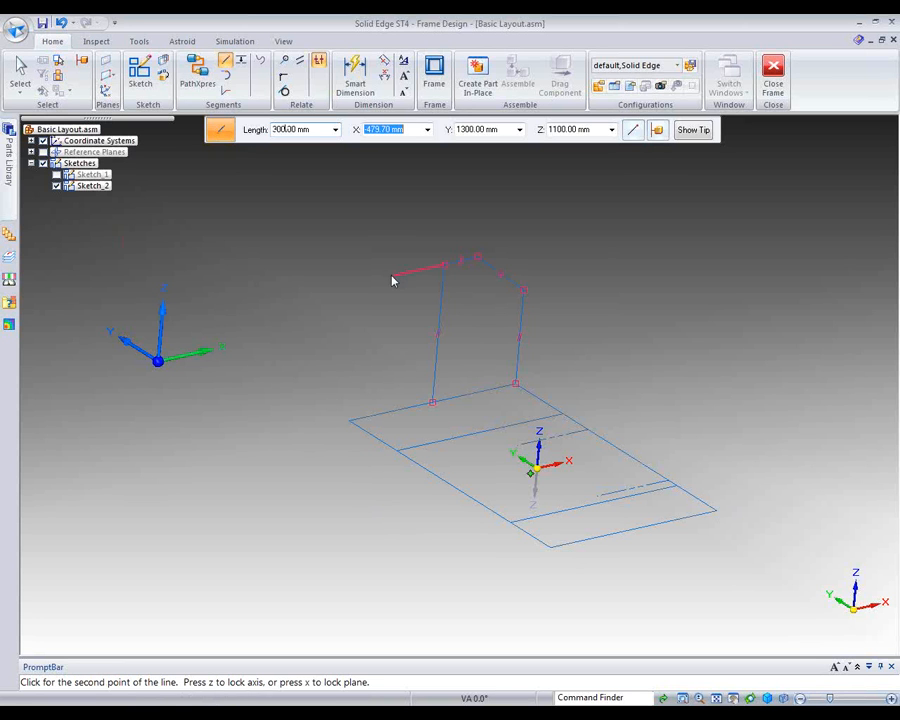
key(Return)
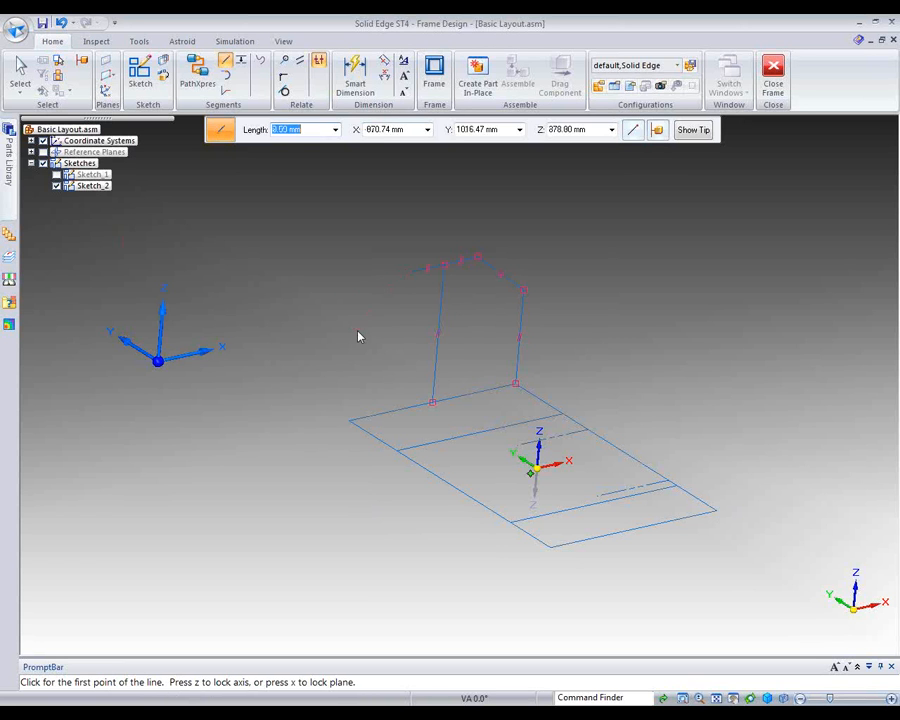
Draw a vertical segment from the same short edge's -X corner, level with the opposite 750 mm upright, and connect it to the top segment's free end
click(349, 421)
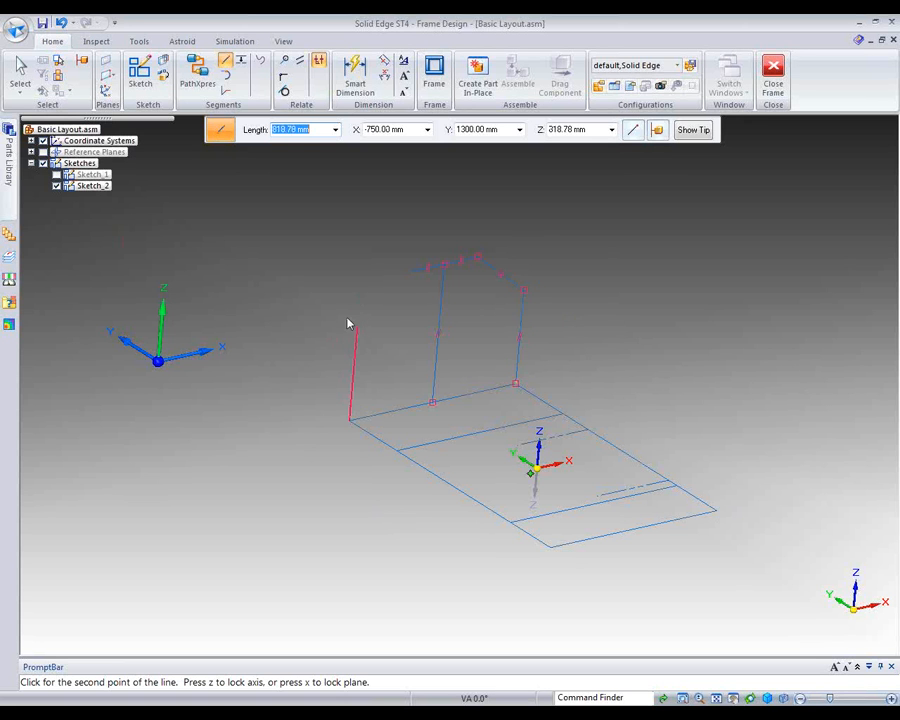
click(524, 292)
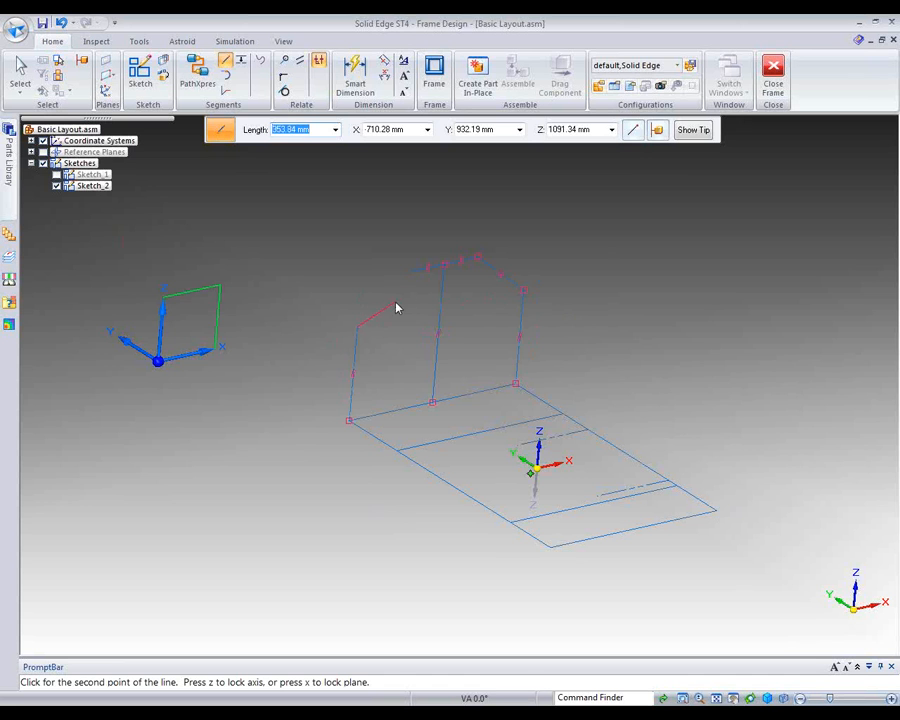
click(415, 279)
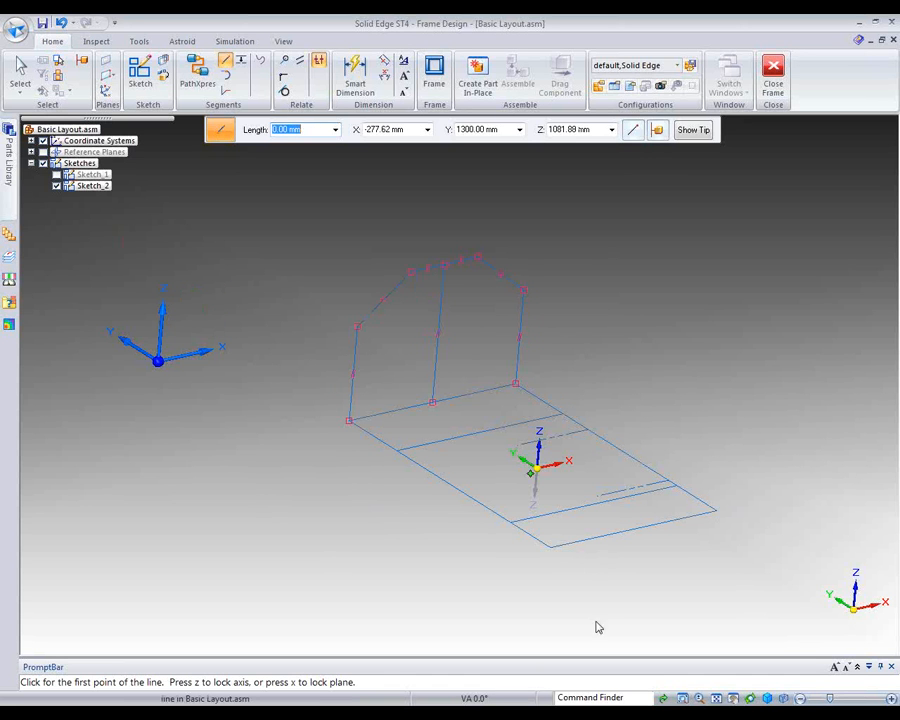
Draw a matching five-segment end profile over Sketch_2's short edge at Y -1200 mm, with 750 mm uprights and upper corners at Z 1100 mm
click(551, 546)
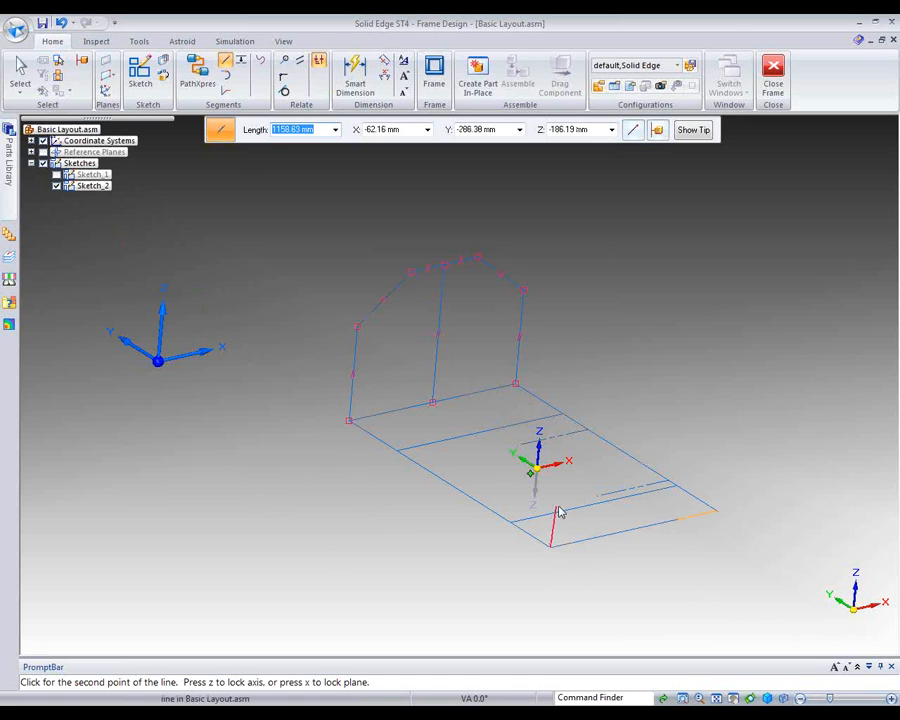
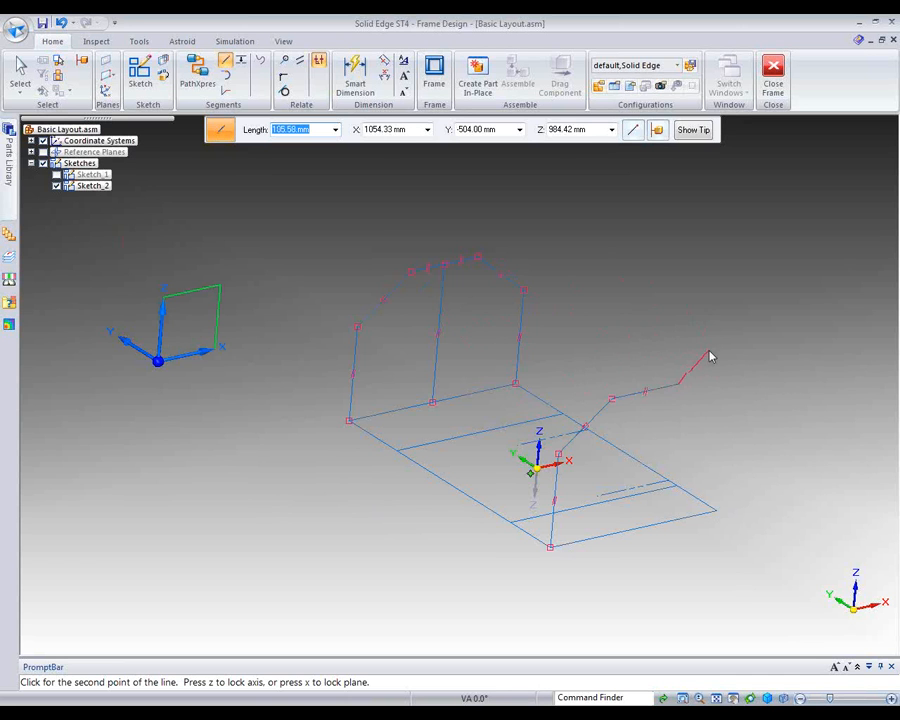
click(527, 293)
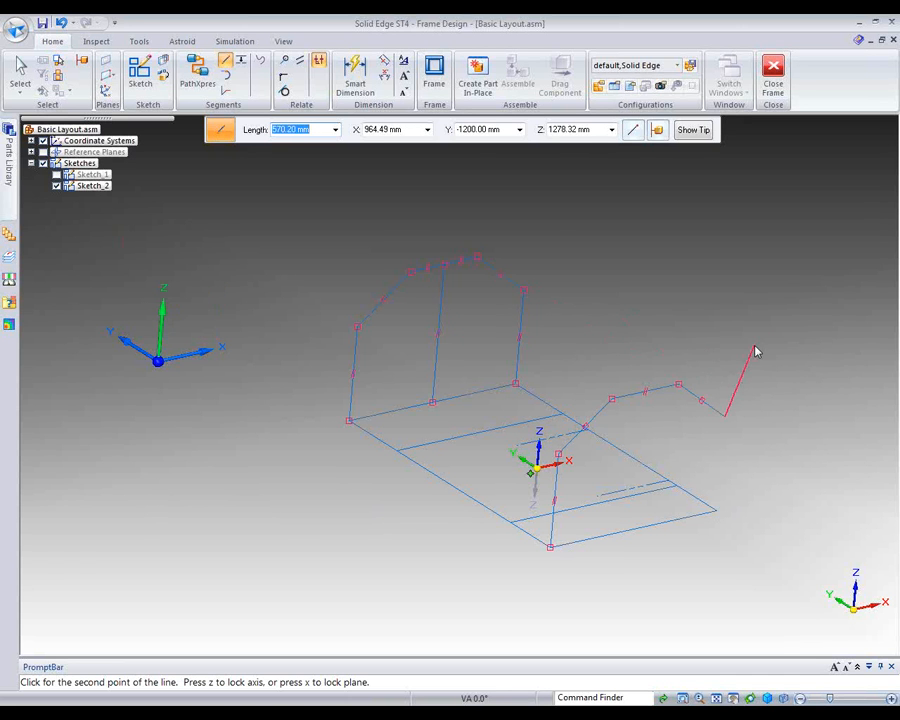
click(718, 512)
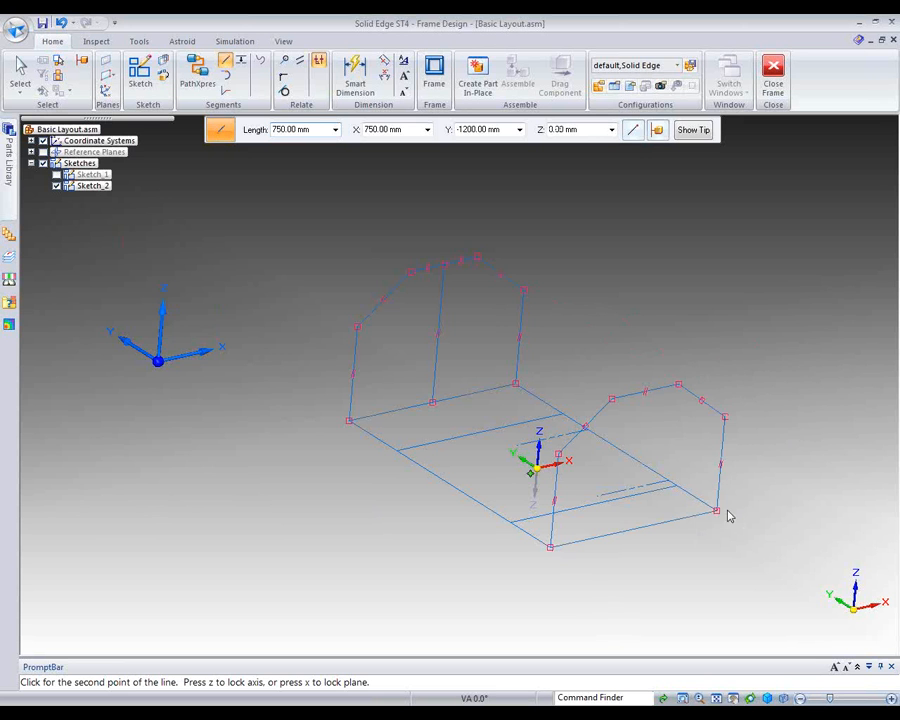
right_click(740, 519)
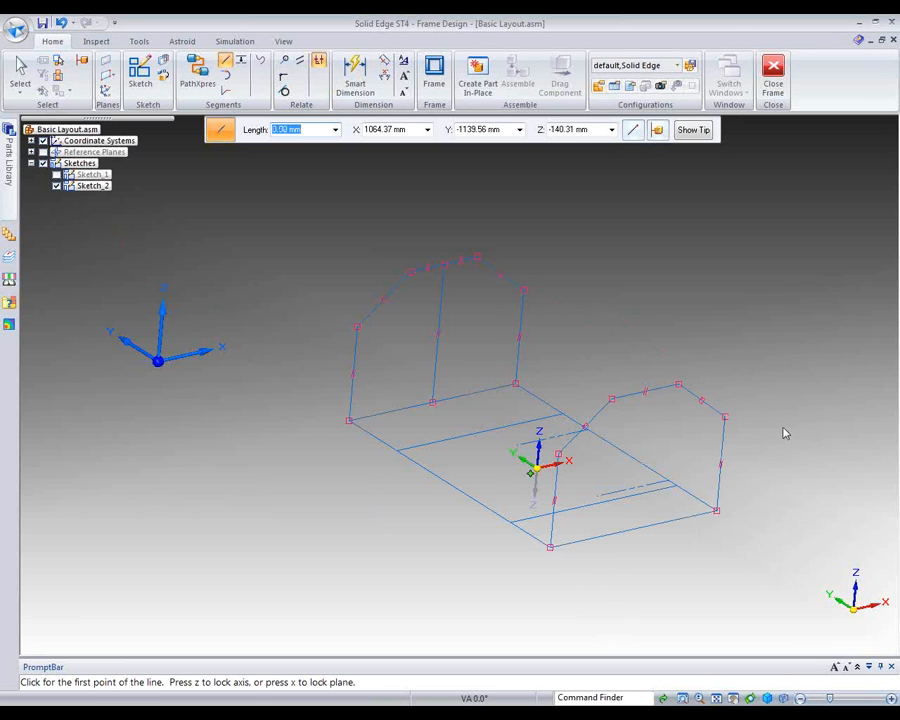
Connect the two end profiles on the +X side with longitudinal segments between their 750 mm corners and between their upper corners at X 300 mm
mouse_move(793, 419)
middle_down()
mouse_move(817, 417)
mouse_move(823, 432)
mouse_move(773, 394)
mouse_move(773, 440)
mouse_move(536, 190)
middle_up()
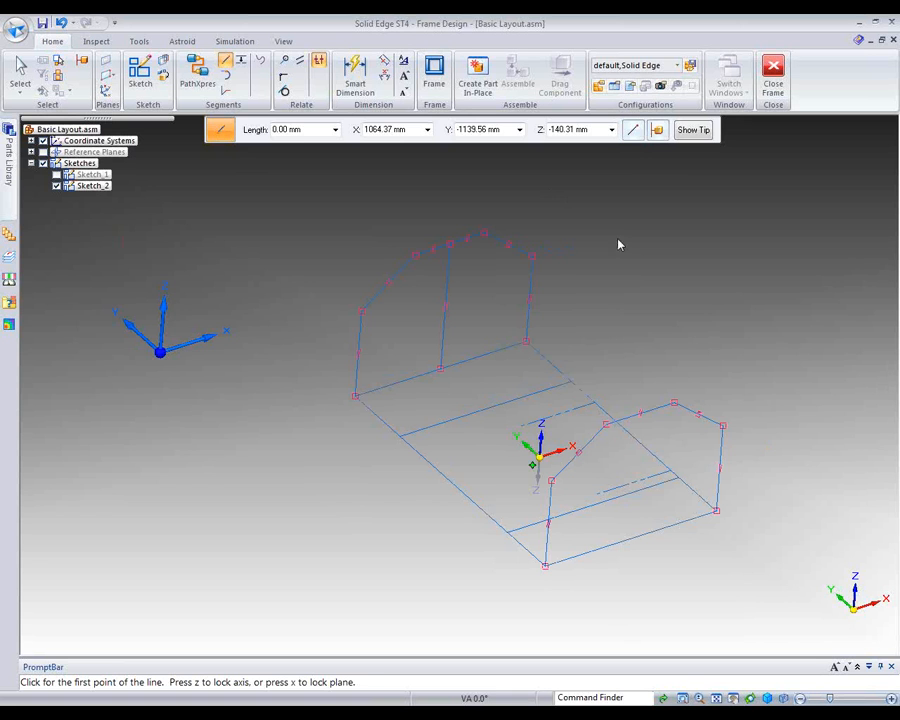
click(533, 257)
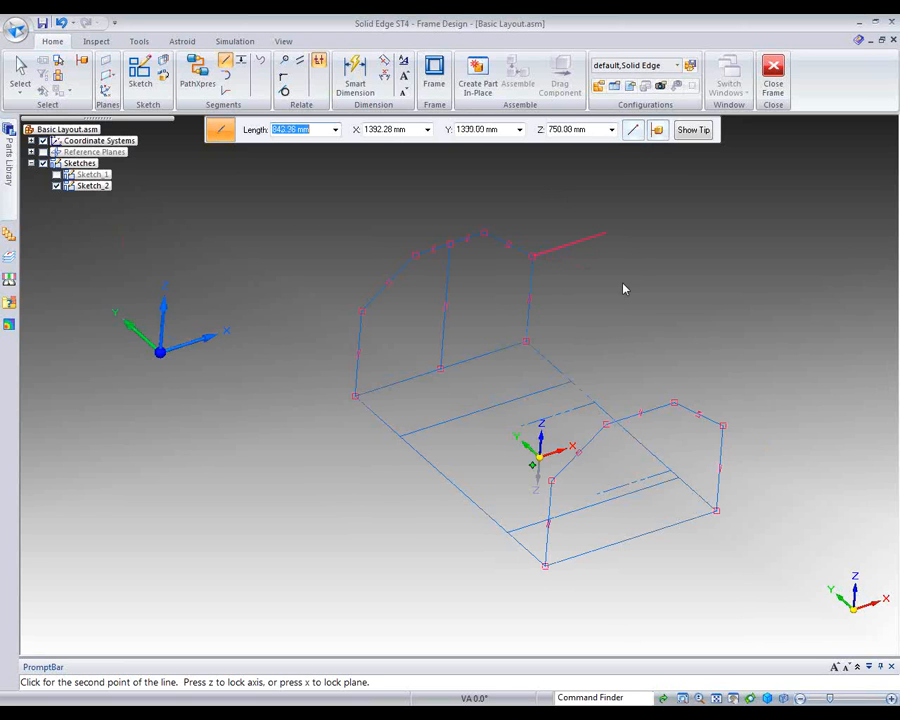
click(724, 427)
click(487, 235)
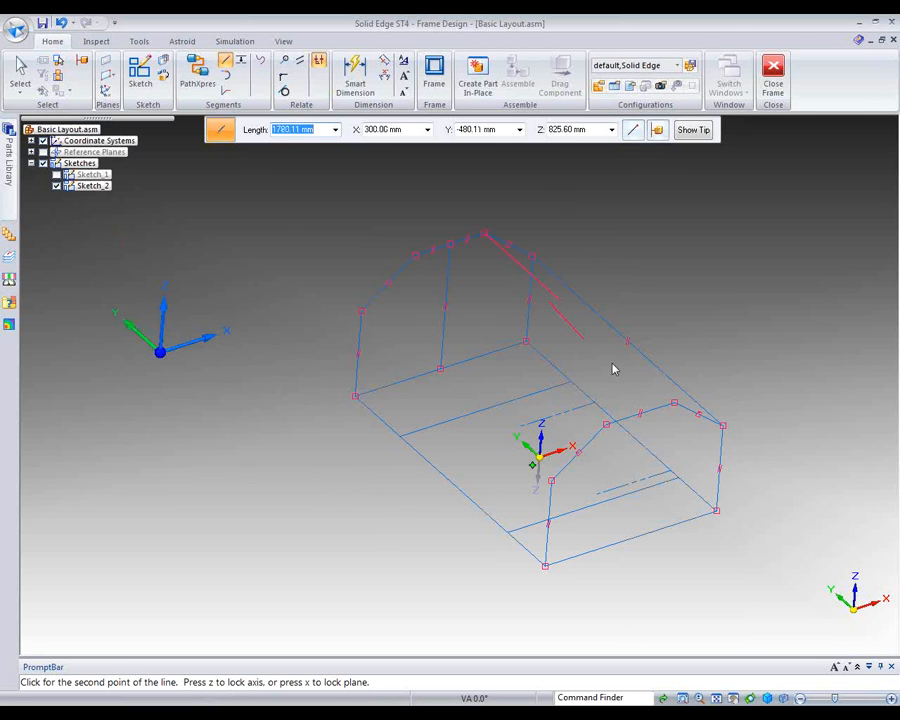
click(675, 405)
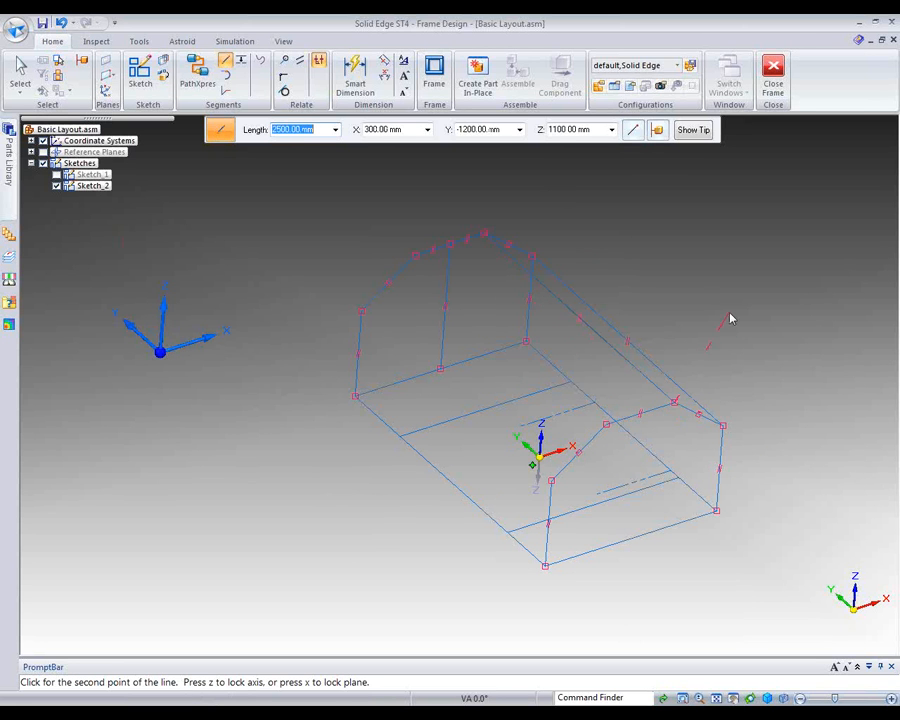
Connect the two end profiles on the -X side with longitudinal segments between their upper corners and between their 750 mm corners
click(415, 257)
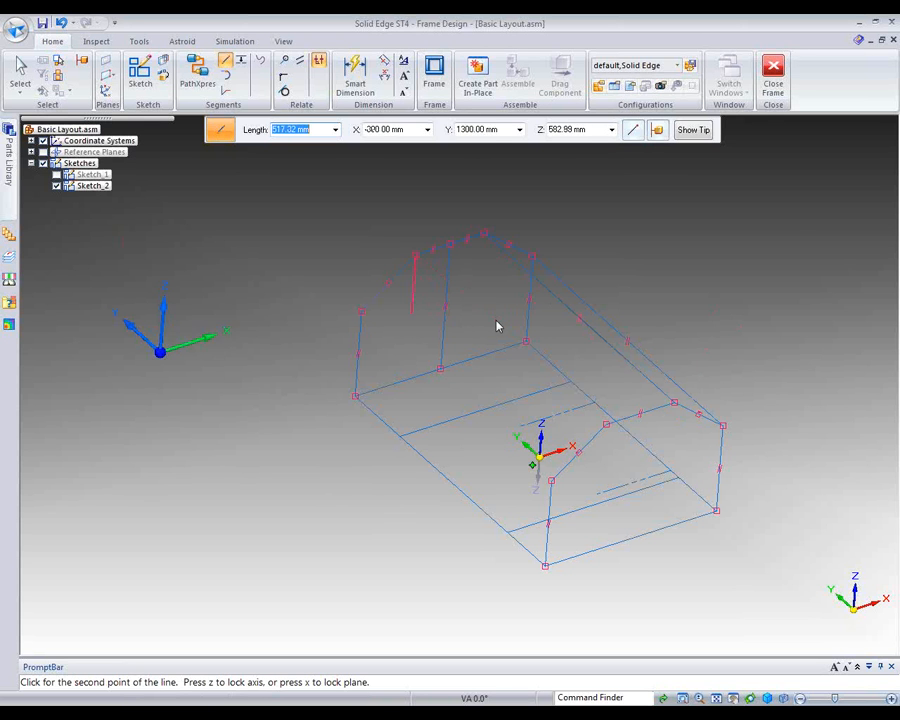
click(609, 426)
click(362, 315)
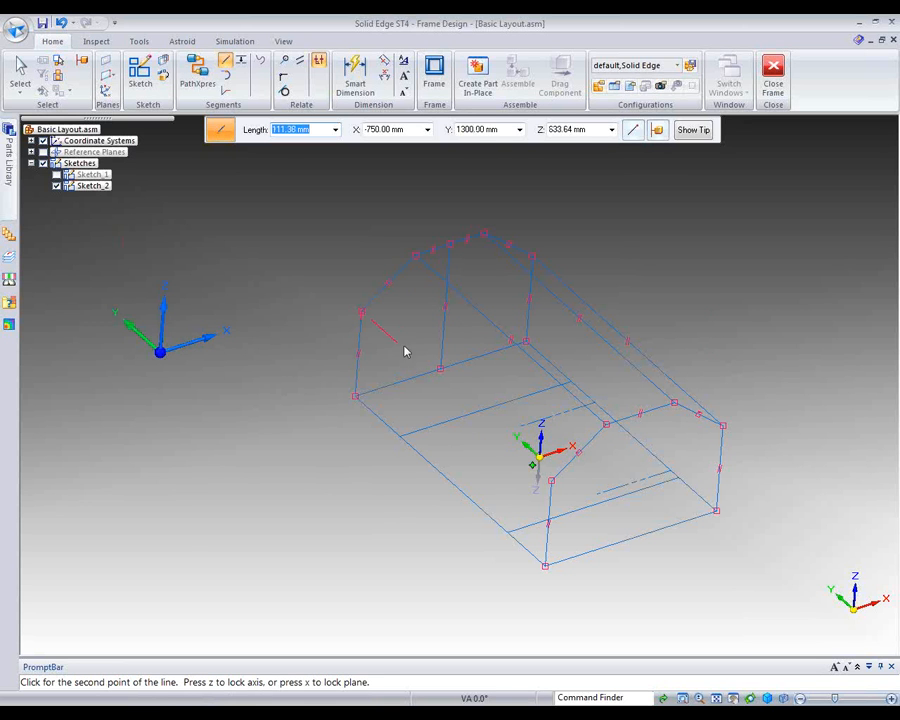
click(553, 481)
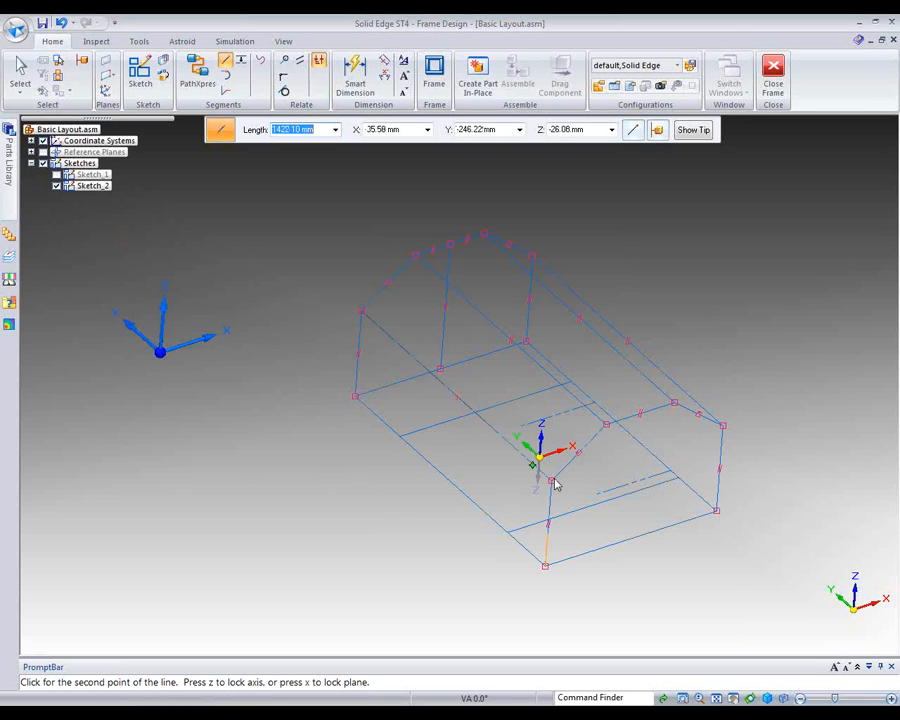
Delete the longitudinal segment joining the 750 mm corners of the end profiles on the +X side
mouse_move(738, 291)
middle_down()
mouse_move(717, 261)
mouse_move(651, 225)
middle_up()
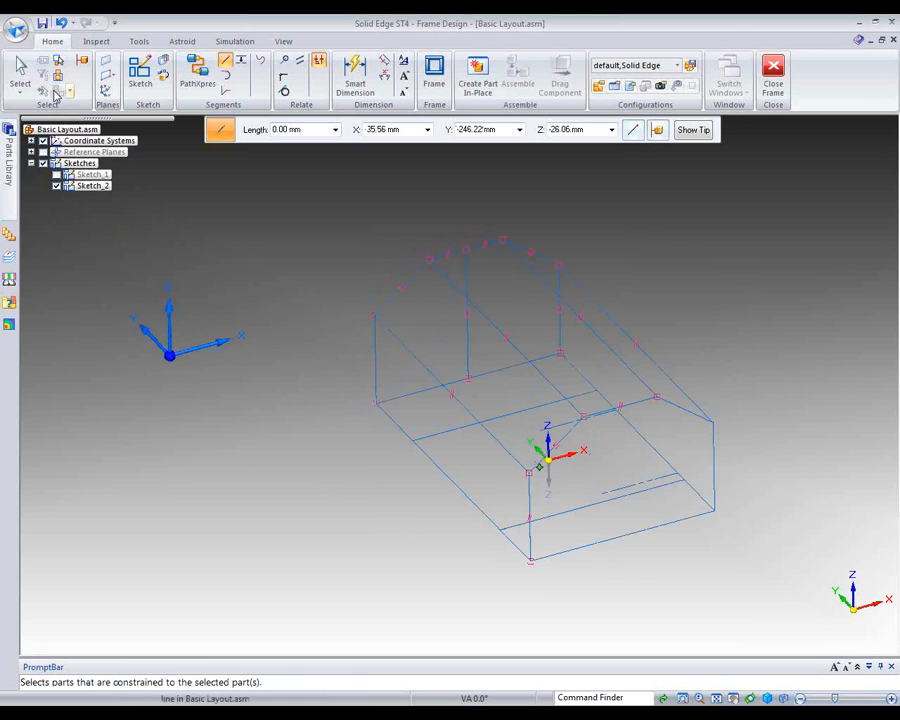
click(20, 70)
click(615, 320)
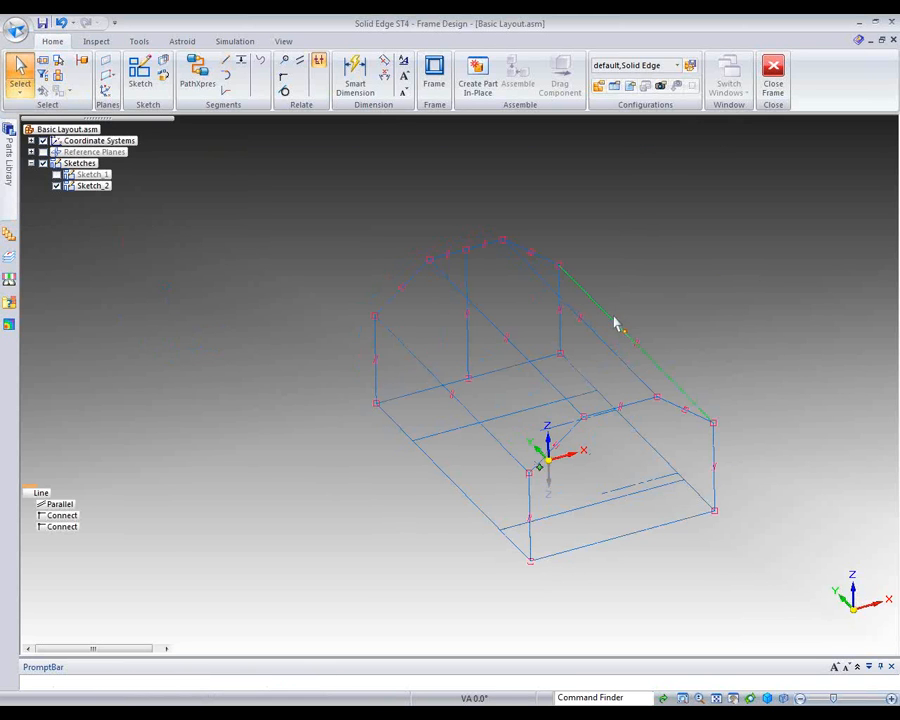
key(Delete)
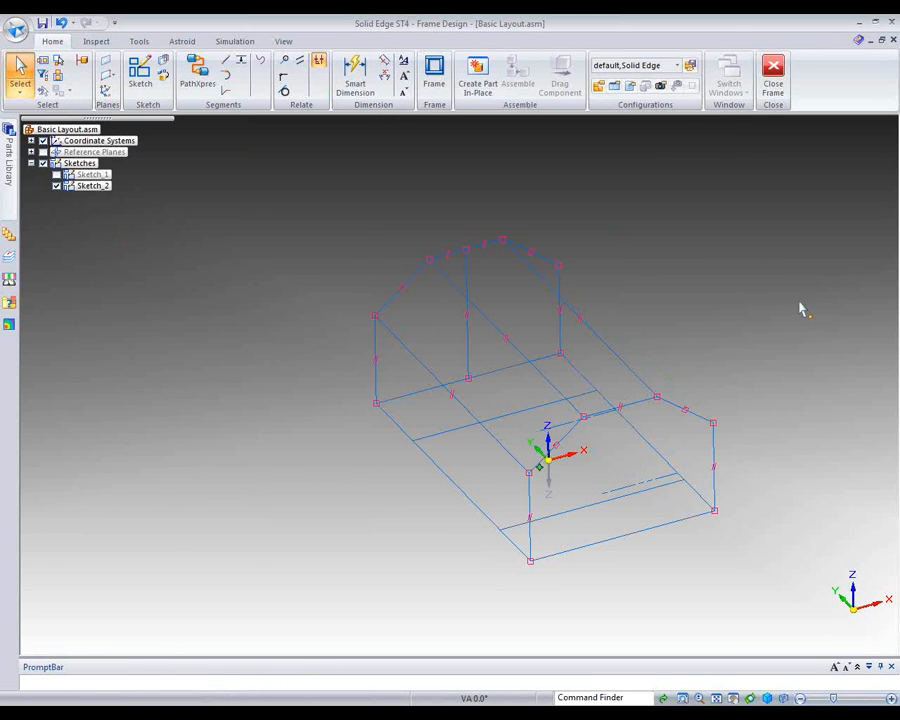
From Sketch_2's +X edge at Y 400 mm, draw an upright level with the end profile's corner and a sloped segment to the upper longitudinal
mouse_move(773, 283)
middle_down()
mouse_move(657, 235)
mouse_move(560, 318)
mouse_move(589, 295)
middle_up()
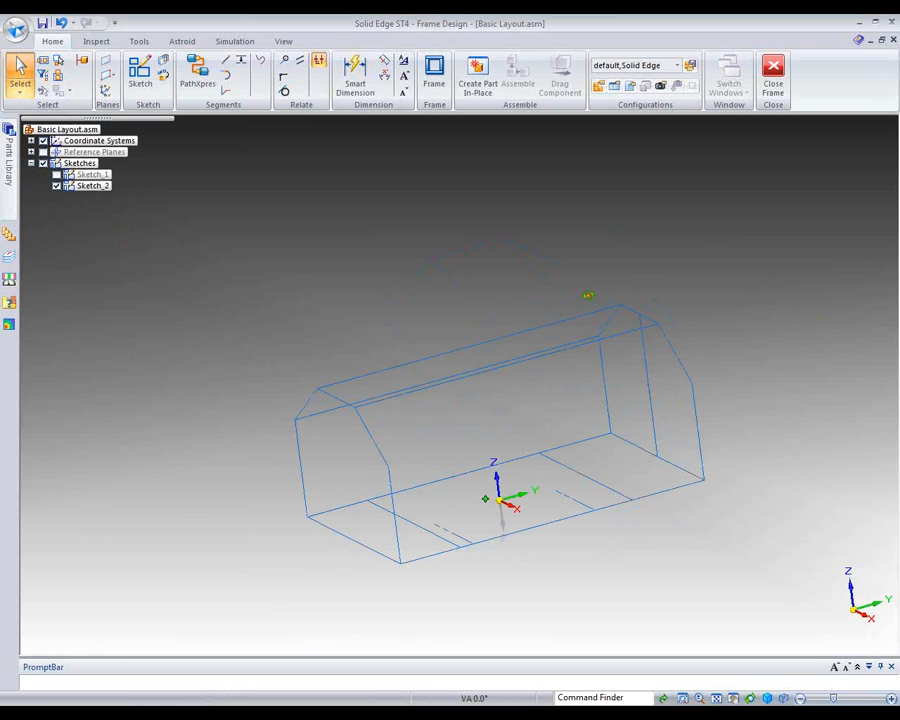
right_click(589, 553)
click(294, 185)
click(225, 60)
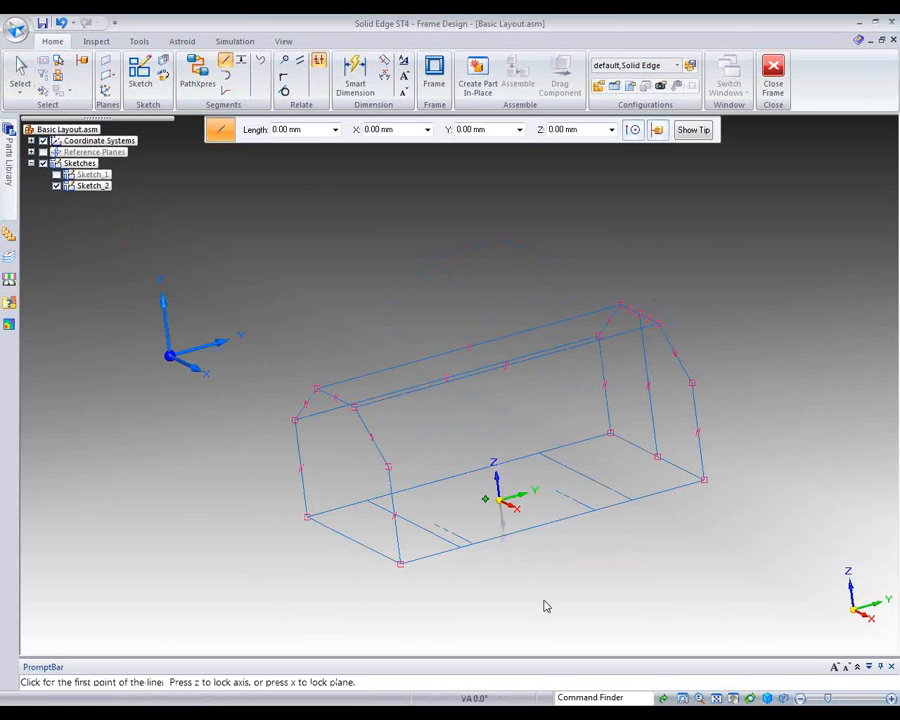
click(592, 513)
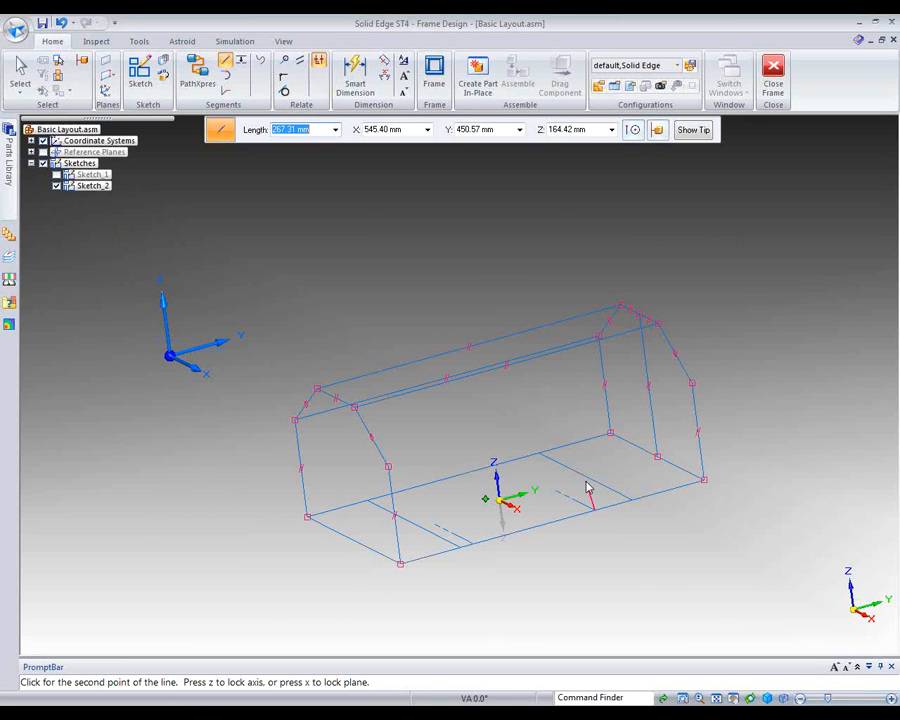
click(684, 380)
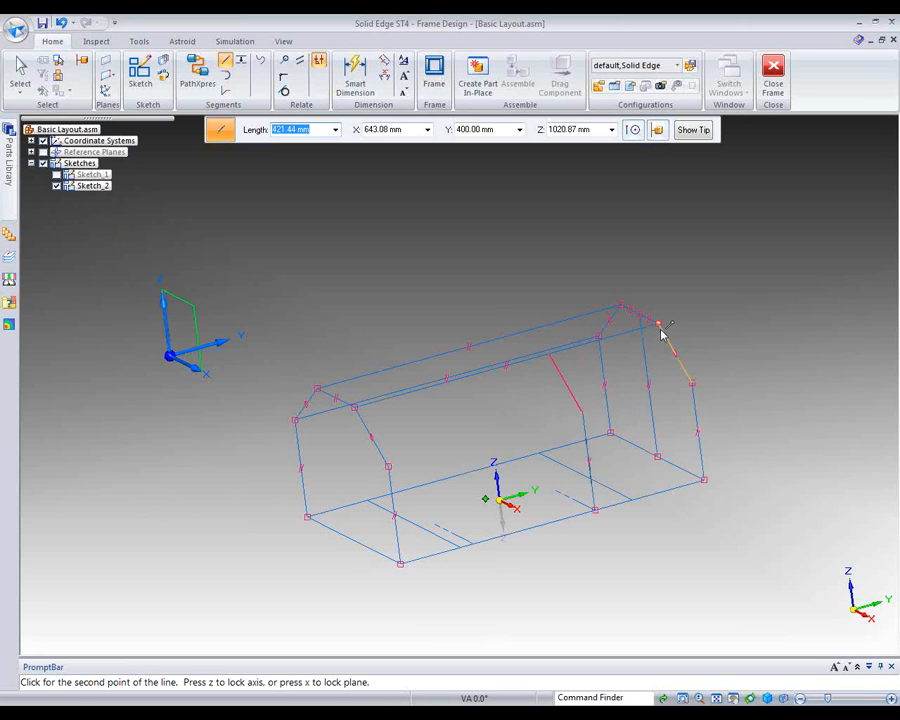
click(661, 328)
click(677, 333)
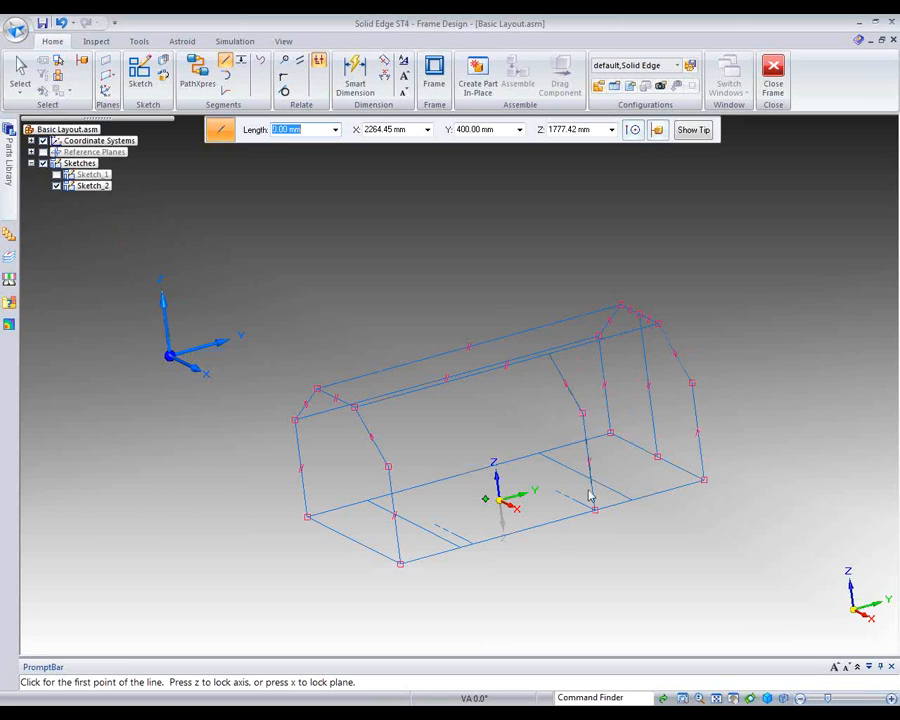
Draw the same upright and sloped segment from the +X edge at Y -600 mm, aligned with the end profile's corners
click(473, 543)
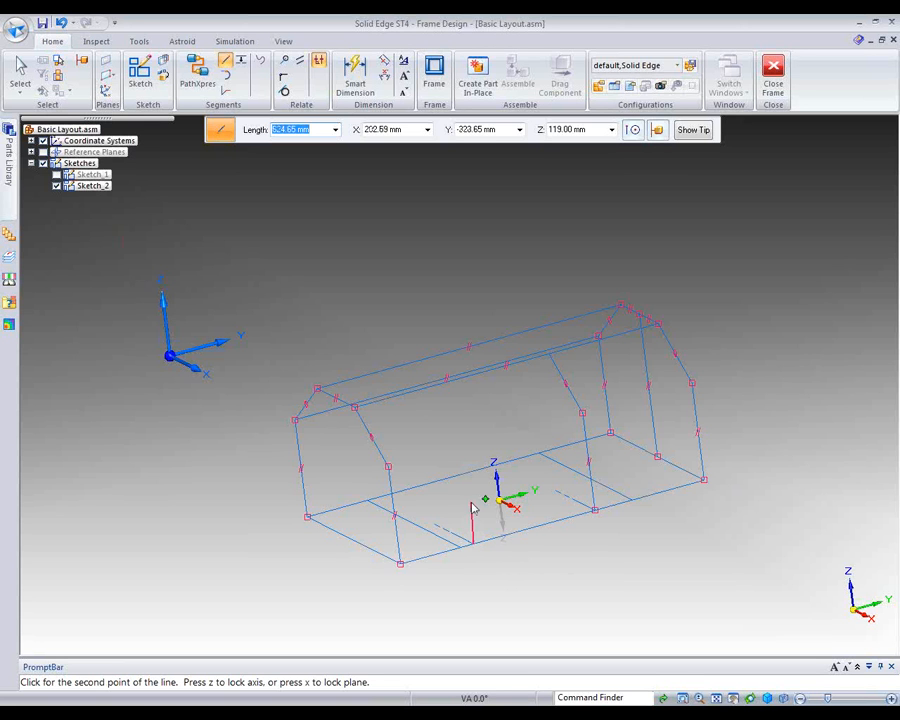
click(693, 387)
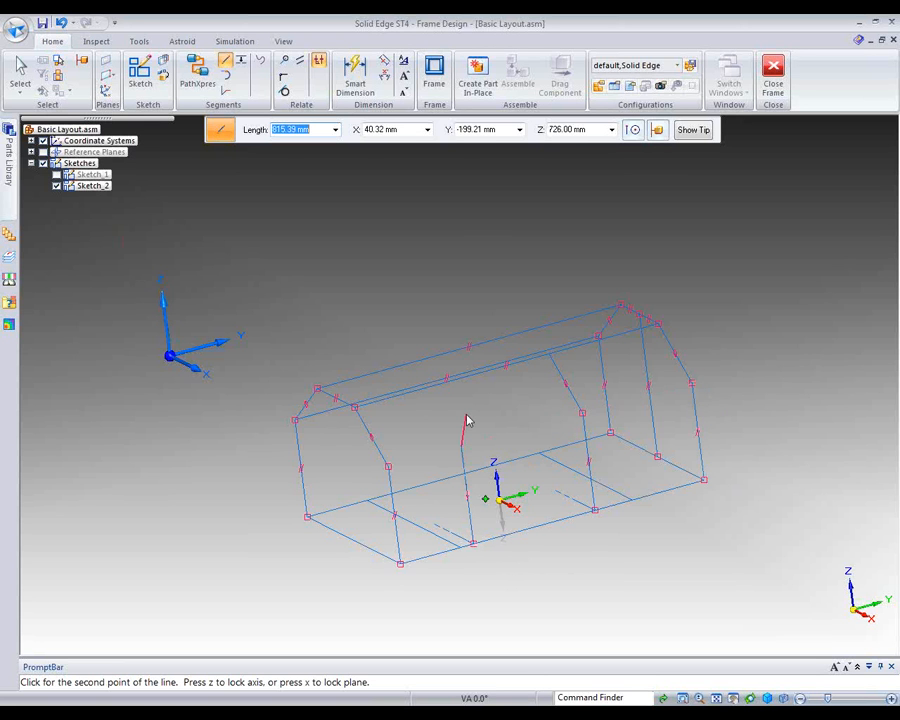
click(660, 334)
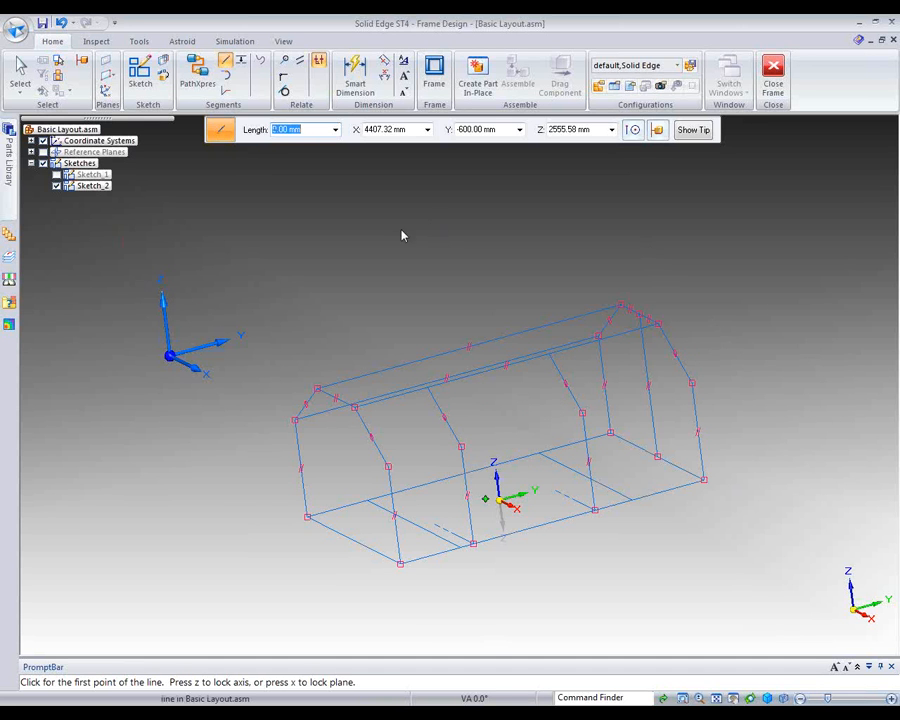
Apply Connect relationships joining the upper ends of both intermediate sloped segments to the +X upper longitudinal segment
click(284, 76)
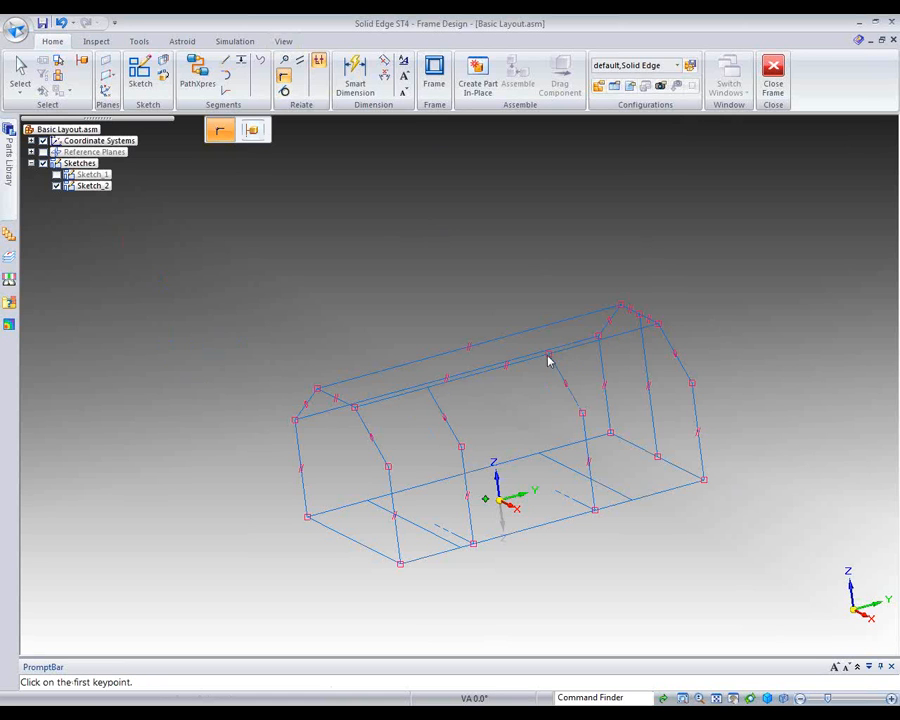
click(430, 395)
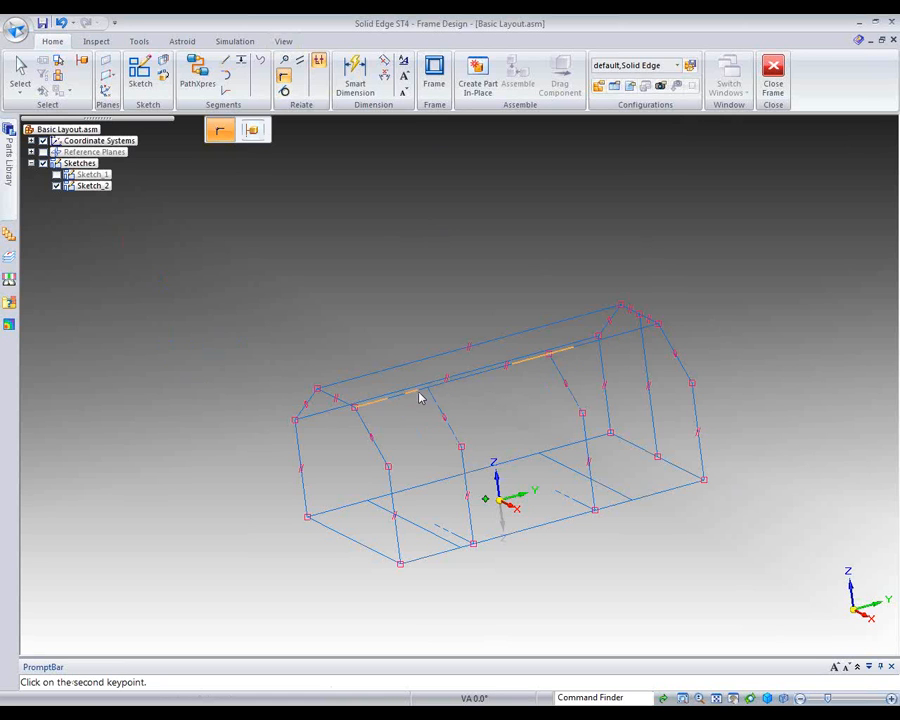
click(419, 391)
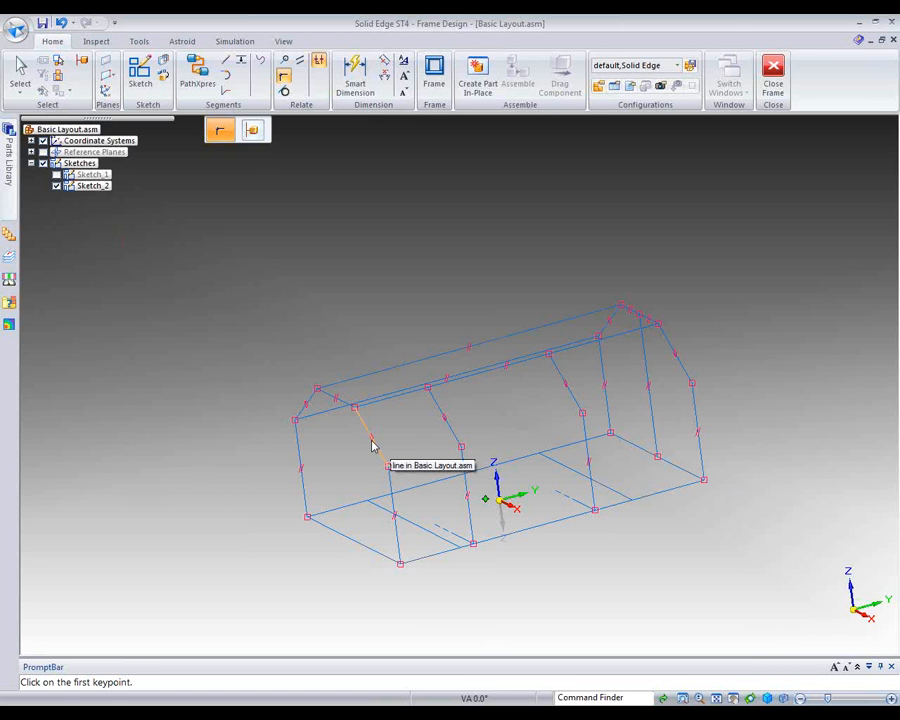
mouse_move(376, 275)
middle_down()
mouse_move(426, 251)
mouse_move(508, 245)
mouse_move(478, 235)
mouse_move(374, 277)
middle_up()
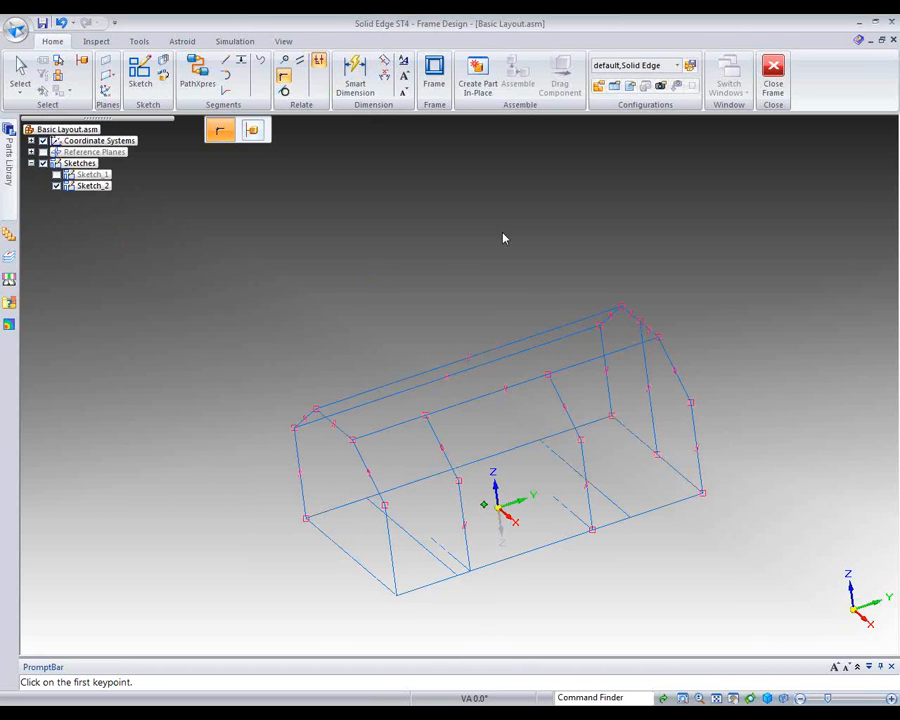
click(662, 424)
Draw two longitudinal line segments on the +X side, joining each intermediate upright's corner to the corner of its nearest end profile
click(225, 60)
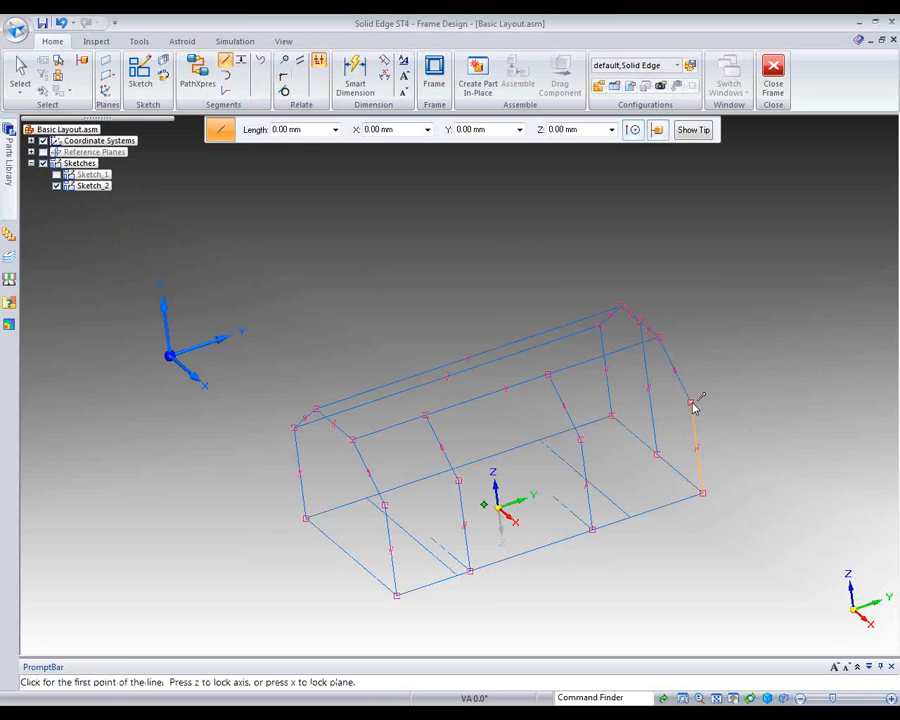
click(691, 404)
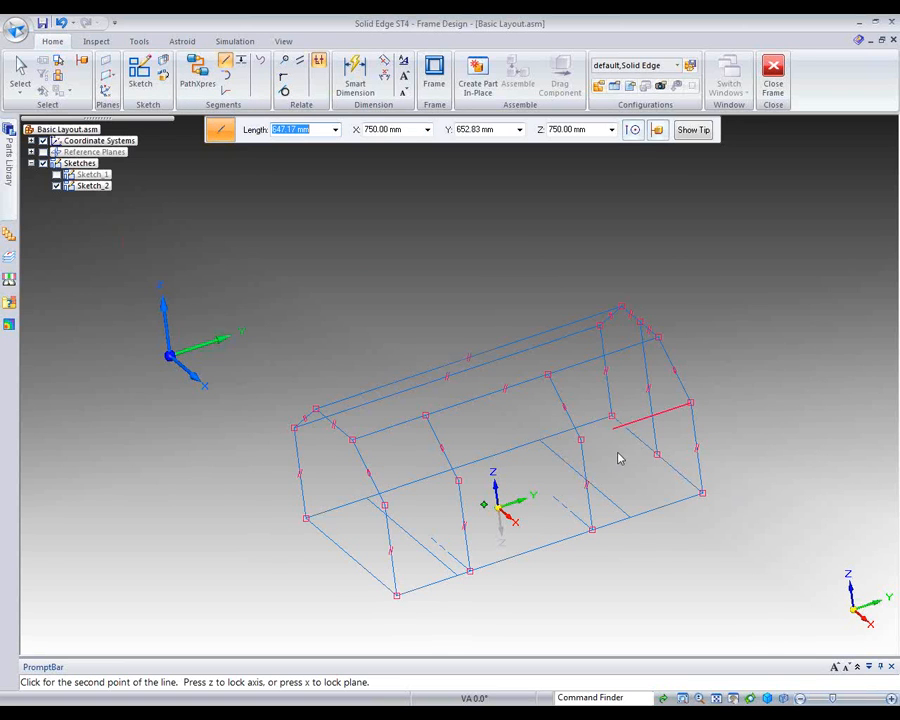
click(583, 438)
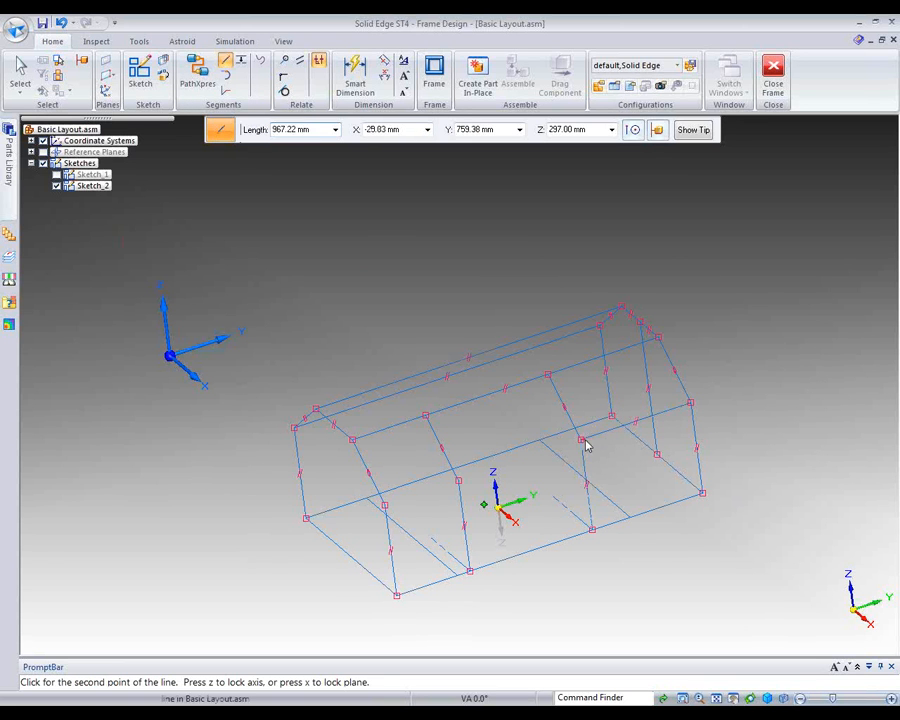
click(458, 482)
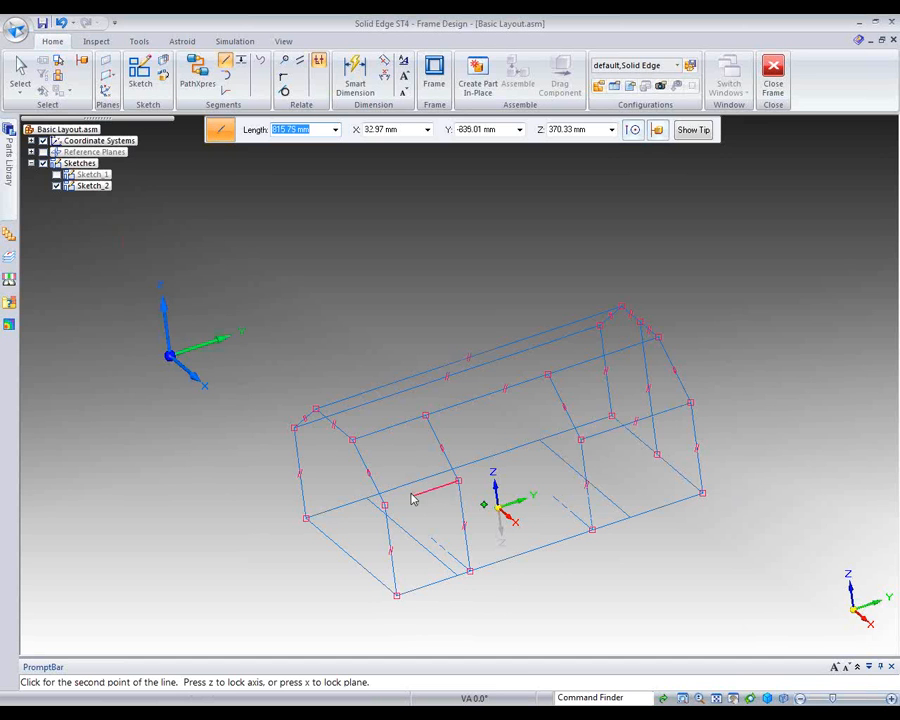
click(386, 507)
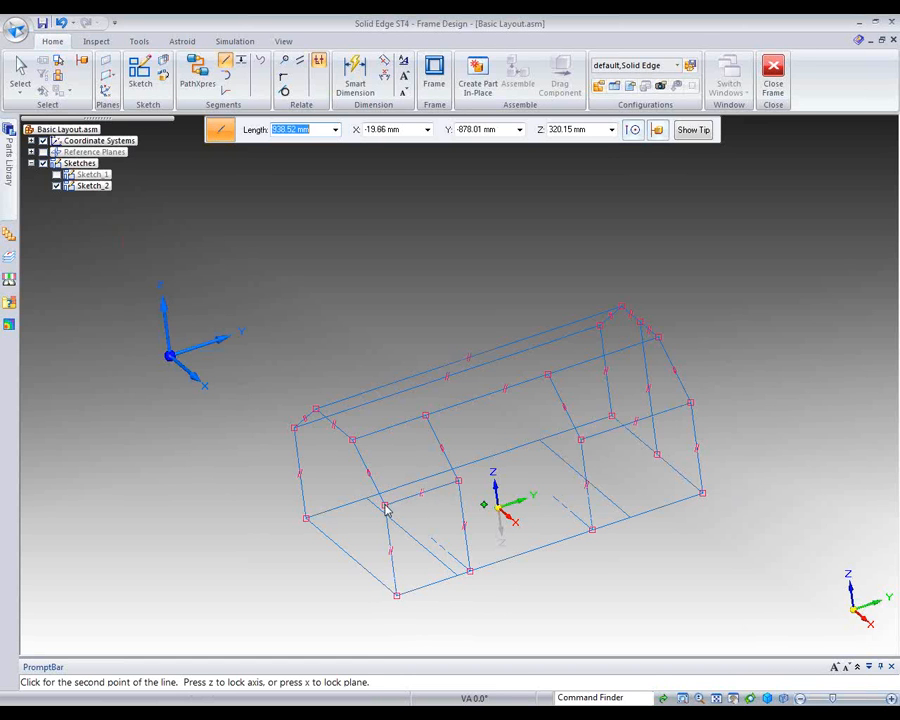
right_click(537, 599)
Dimension the +Y end profile's -X corner upright, its middle upright and the -Y end profile's top horizontal segment
middle_drag(662, 614, 830, 560)
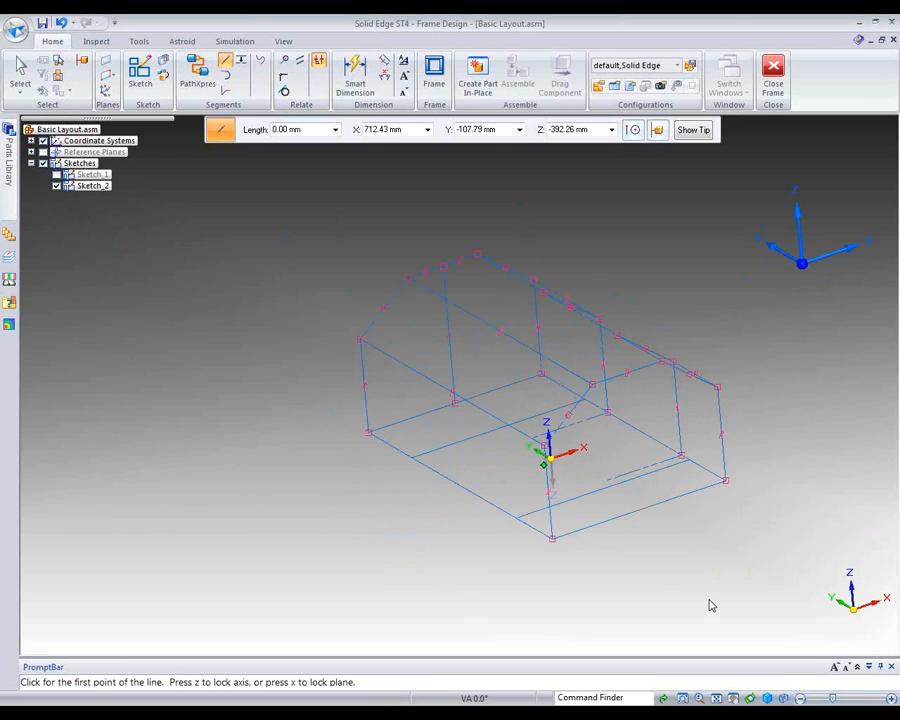
middle_drag(709, 603, 679, 565)
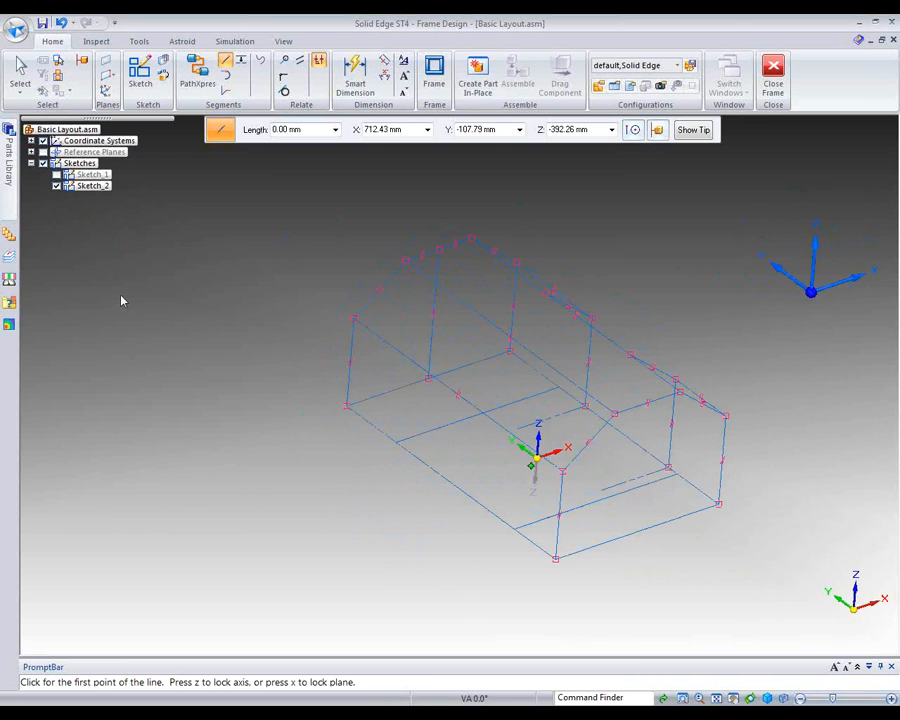
click(355, 75)
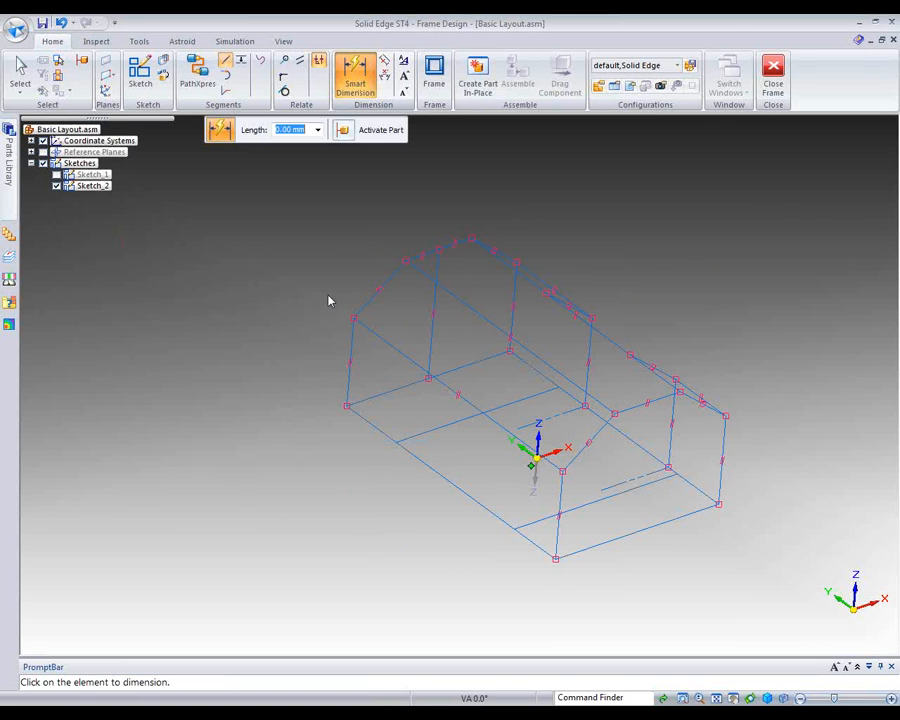
click(350, 353)
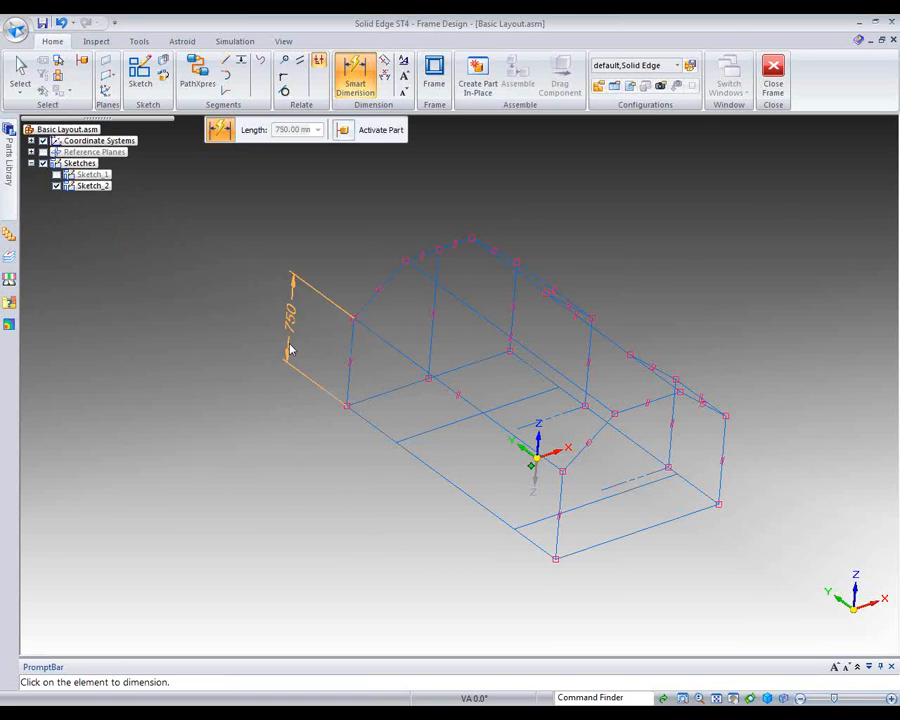
click(287, 350)
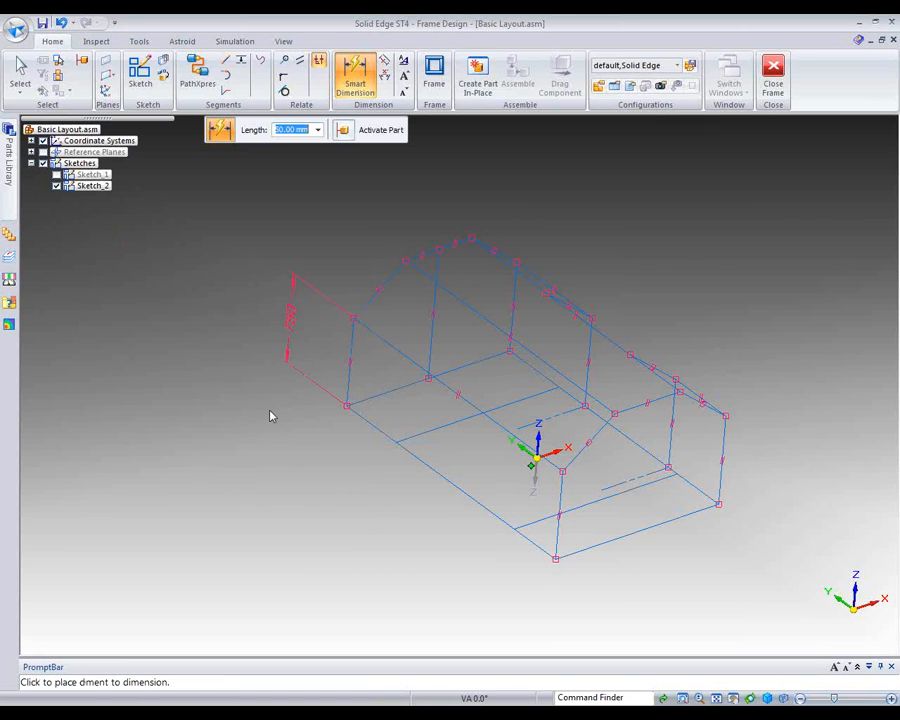
click(434, 304)
click(372, 248)
click(635, 410)
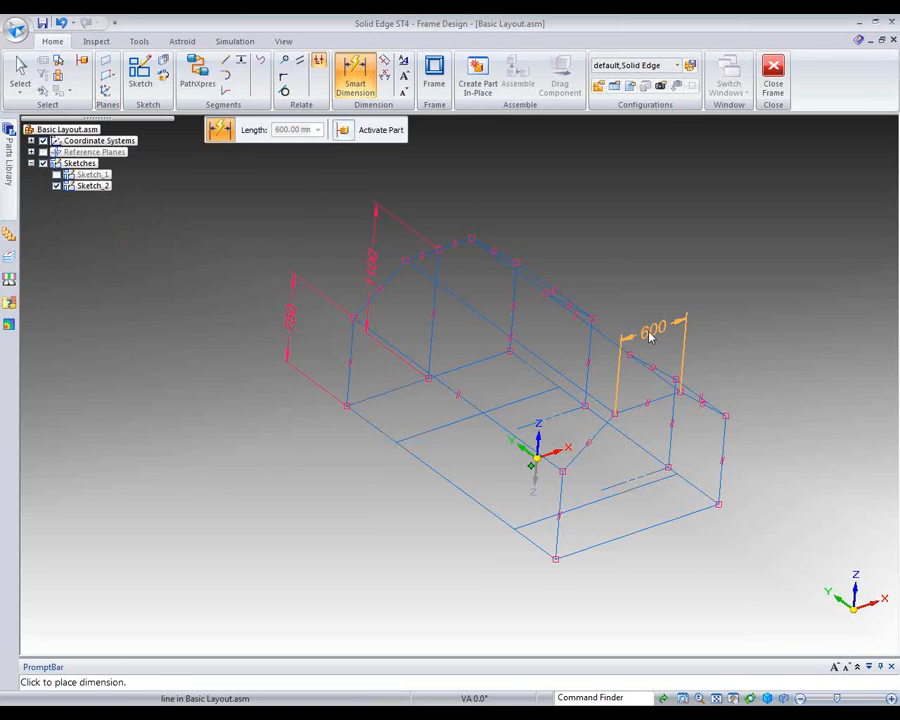
click(650, 338)
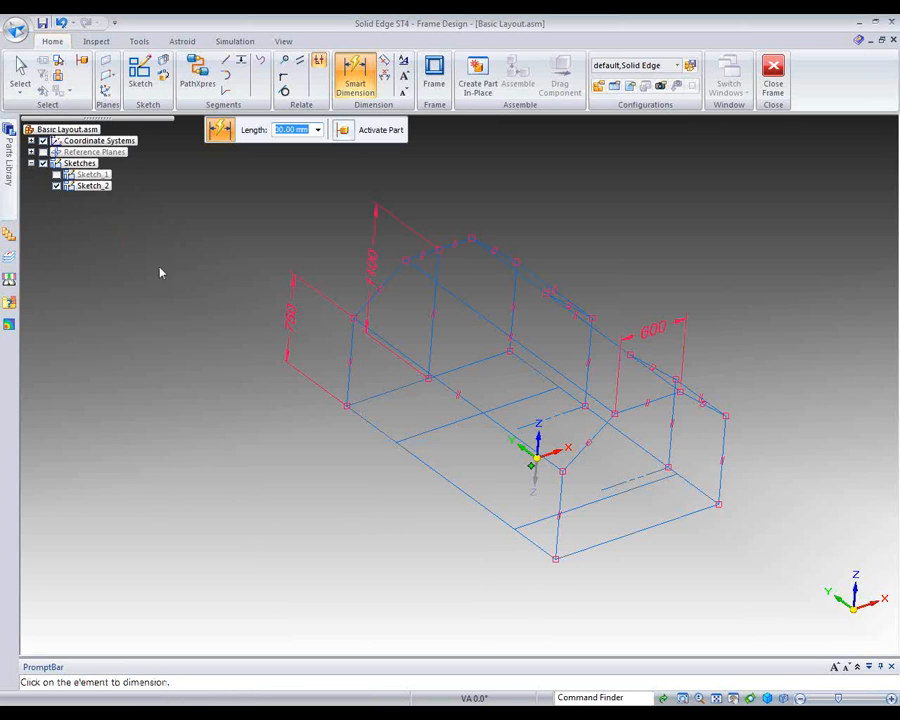
Begin a frame with the first butt-joint corner treatment and SquareTubing 50x50x4 as its component
click(436, 80)
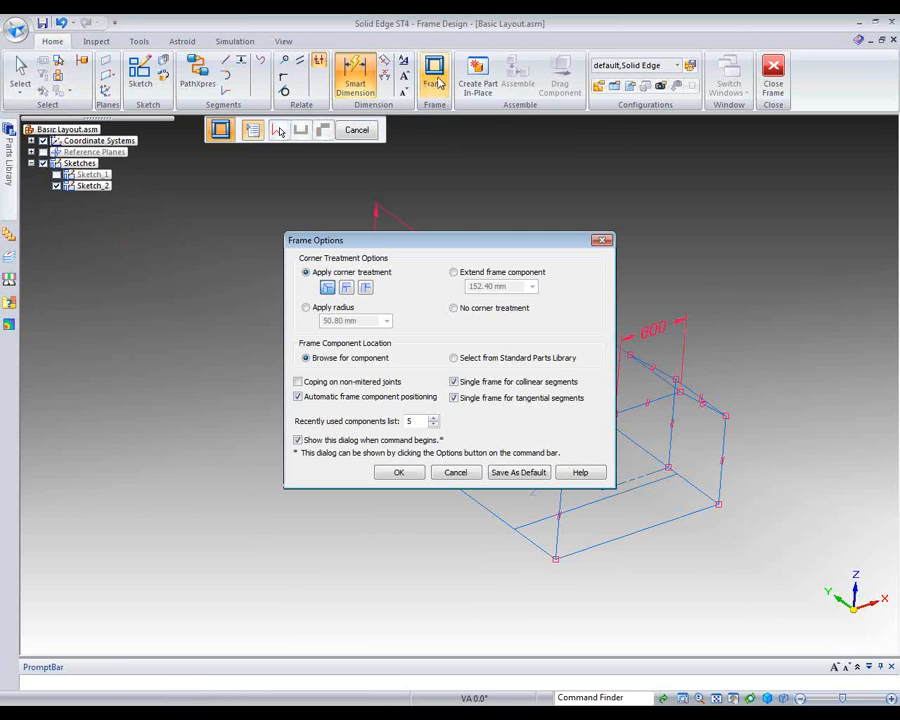
click(346, 287)
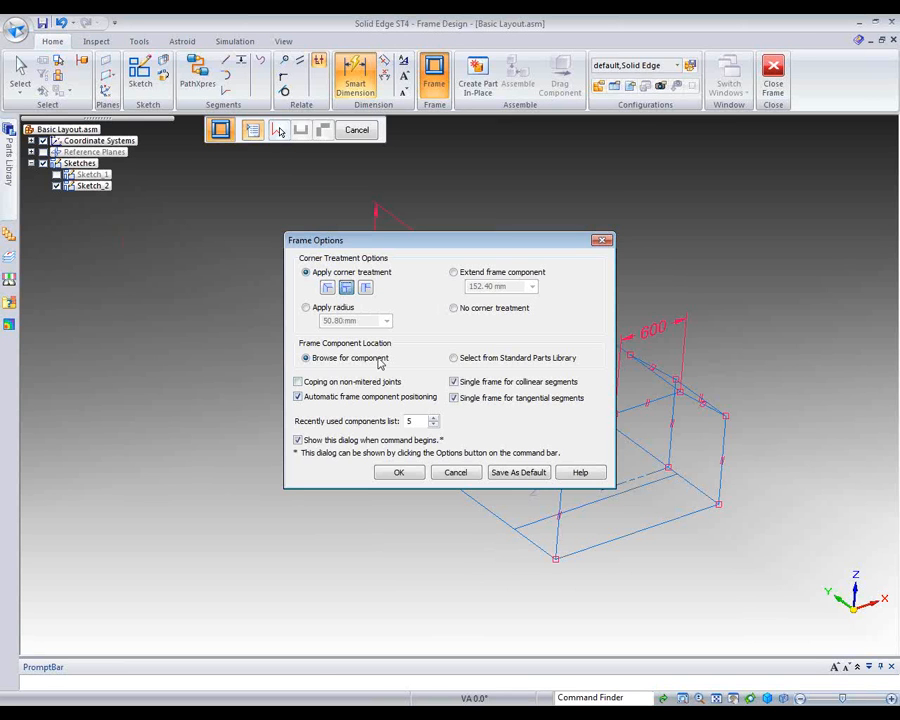
click(402, 472)
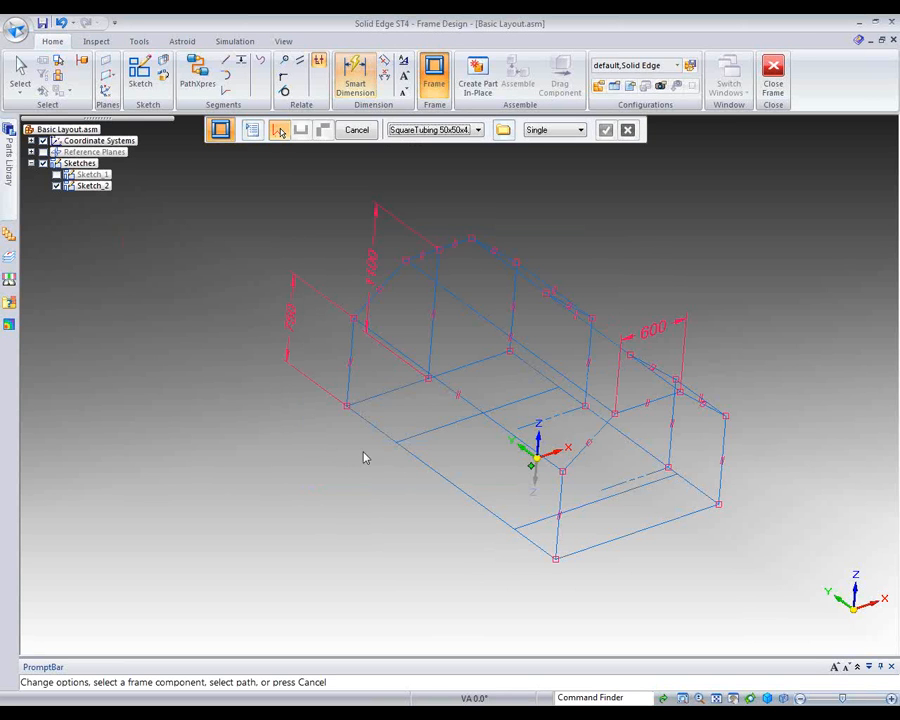
click(478, 130)
click(455, 143)
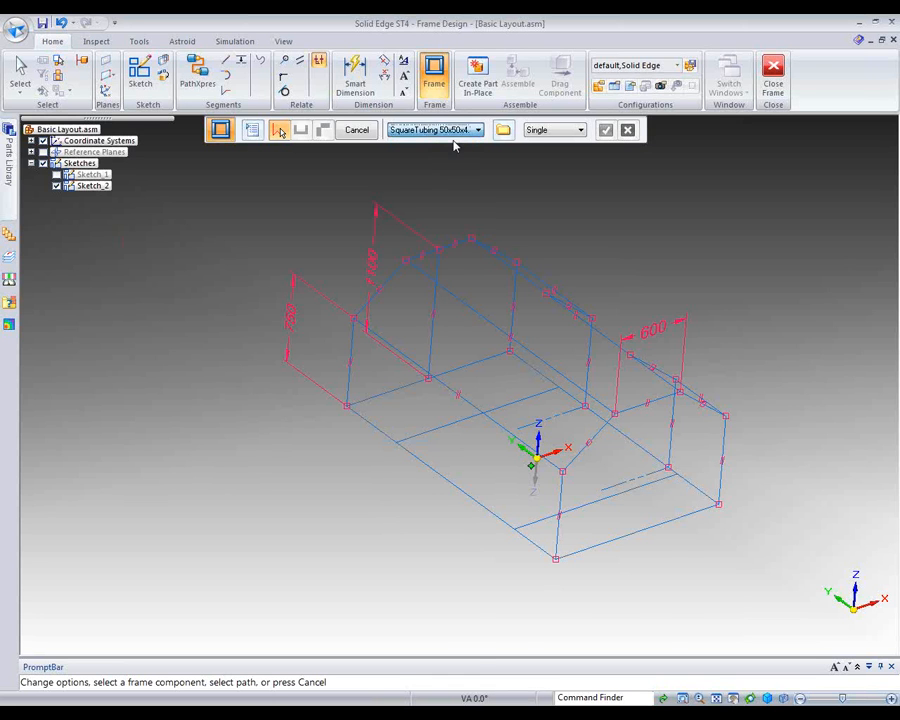
click(503, 130)
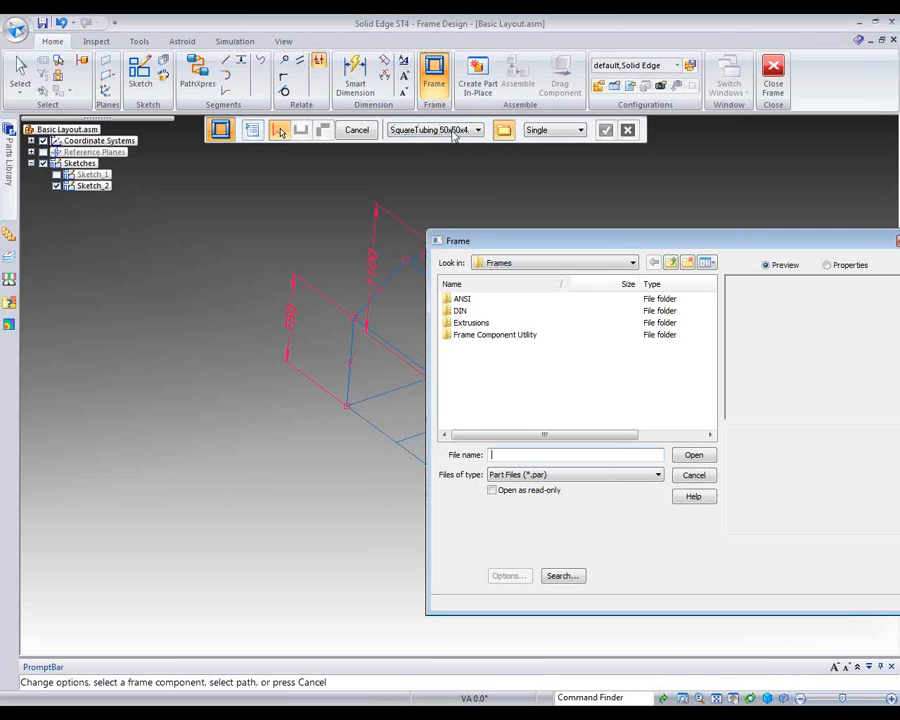
double_click(460, 312)
double_click(480, 359)
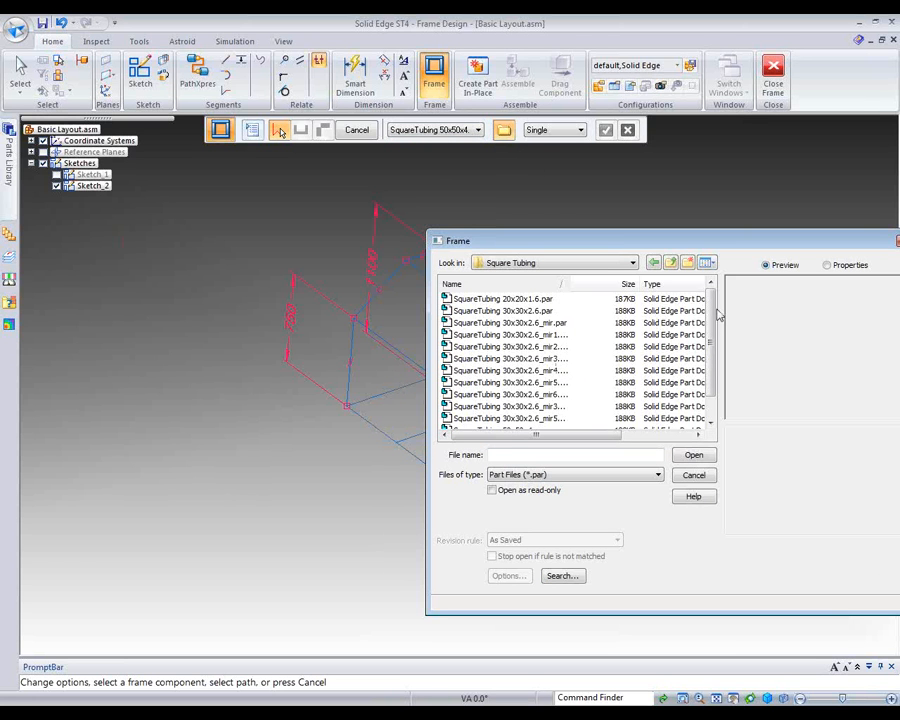
click(708, 473)
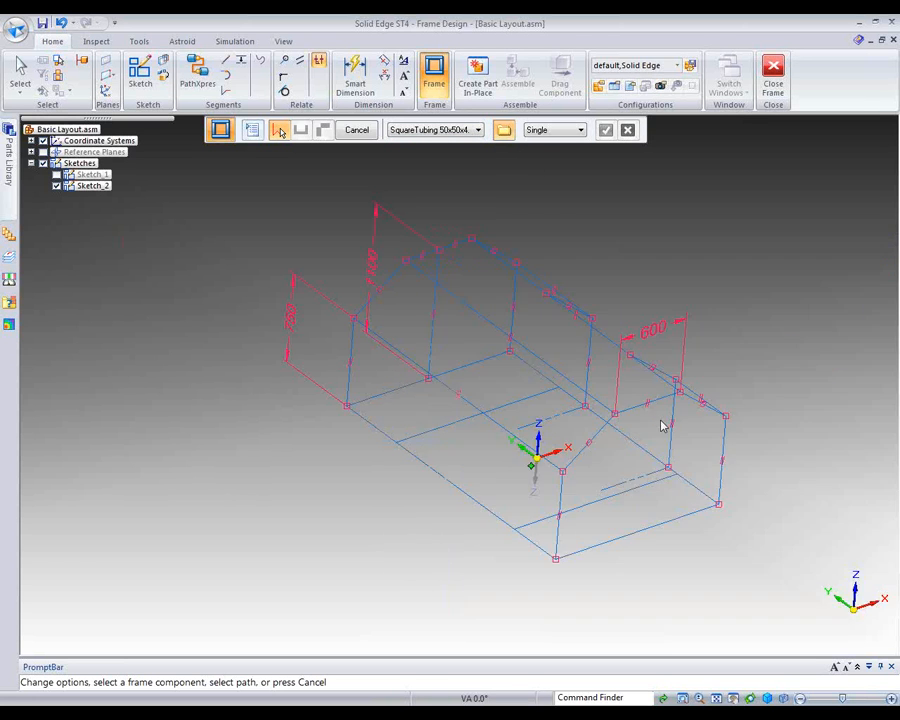
Build the base frame along Sketch_2's outer rectangle and its two solid cross lines
click(386, 434)
click(390, 393)
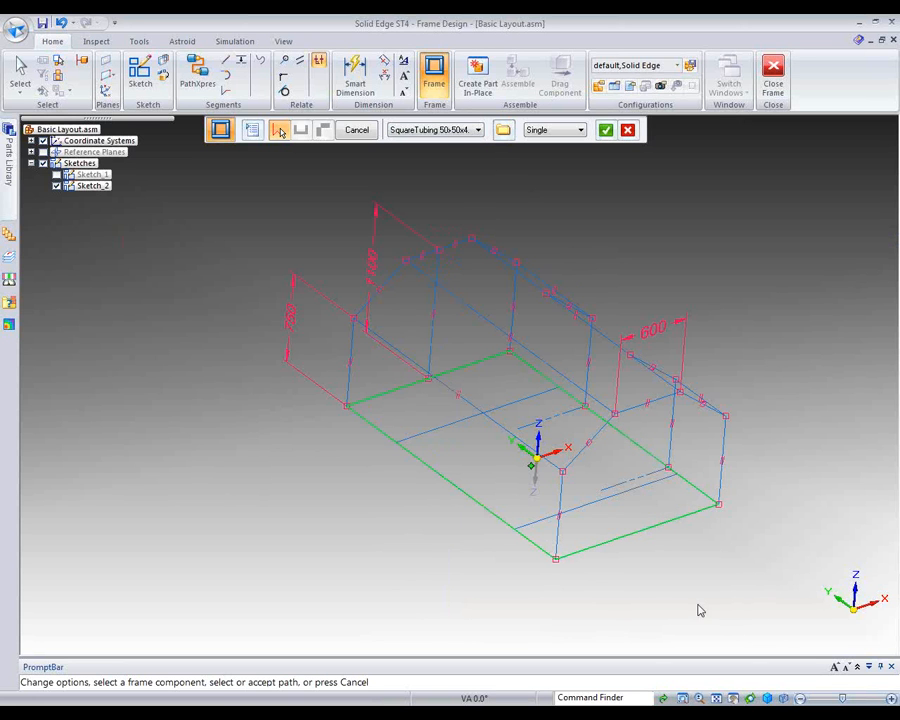
click(420, 441)
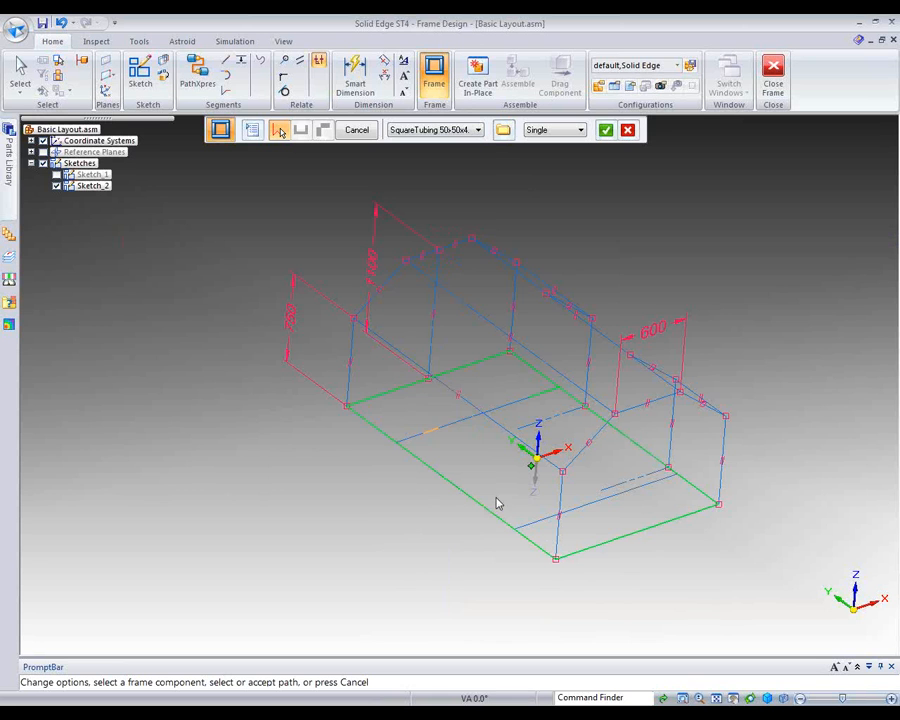
click(596, 504)
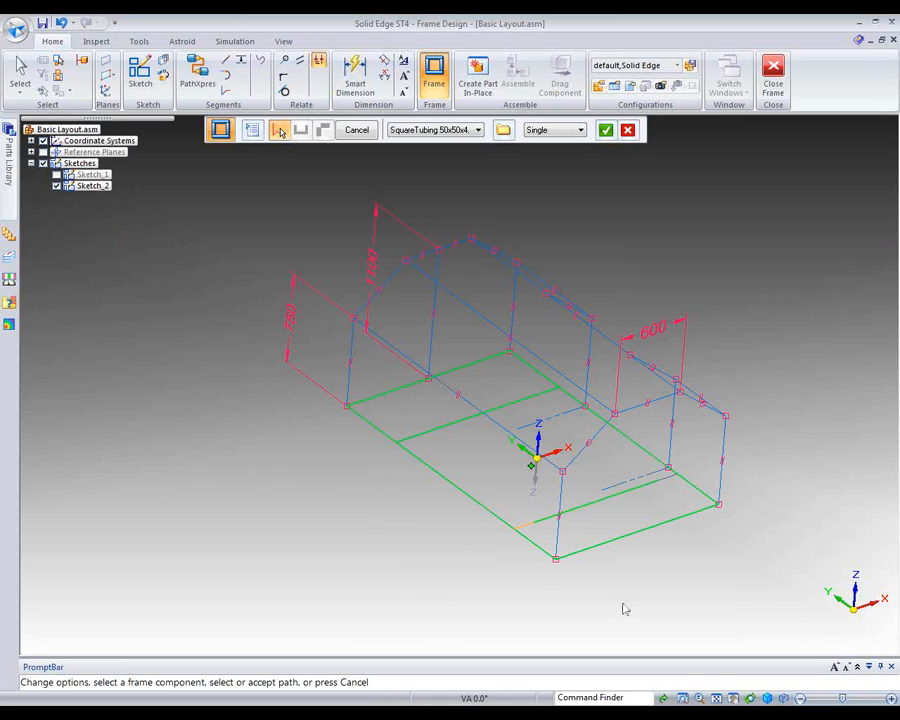
click(605, 130)
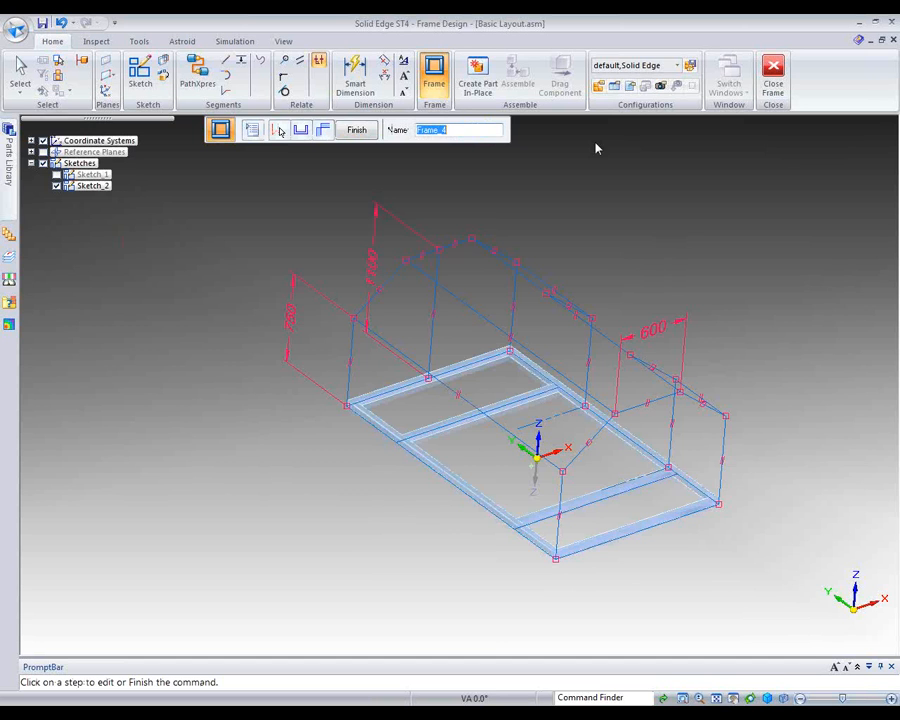
Display Sketch_1 together with the base frame to compare the tube positions with the layout
mouse_move(341, 562)
middle_down()
mouse_move(343, 494)
mouse_move(355, 498)
mouse_move(418, 438)
middle_up()
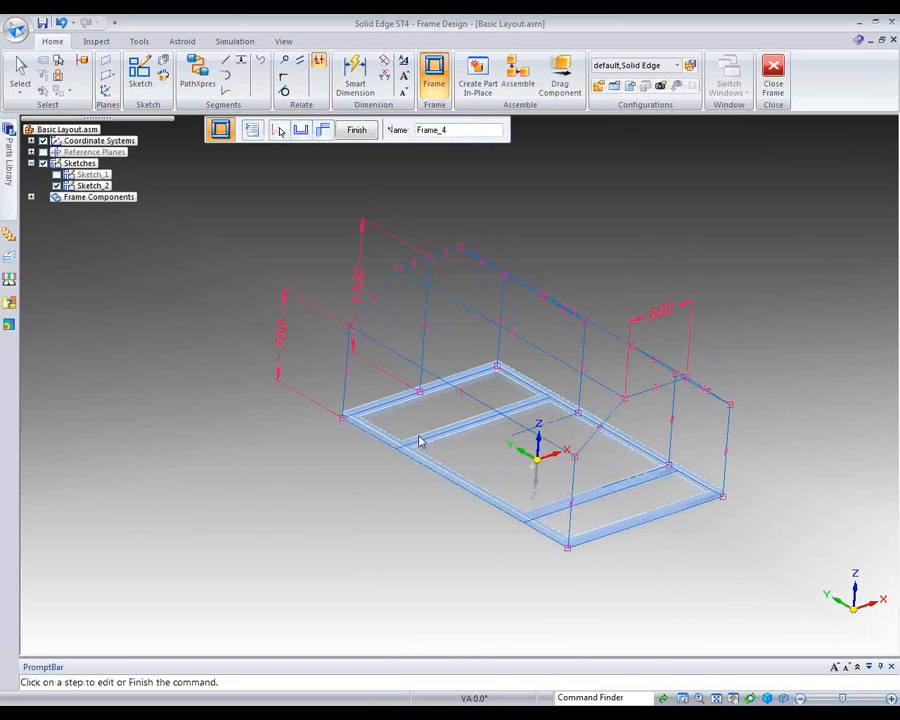
scroll(419, 415, up, 6)
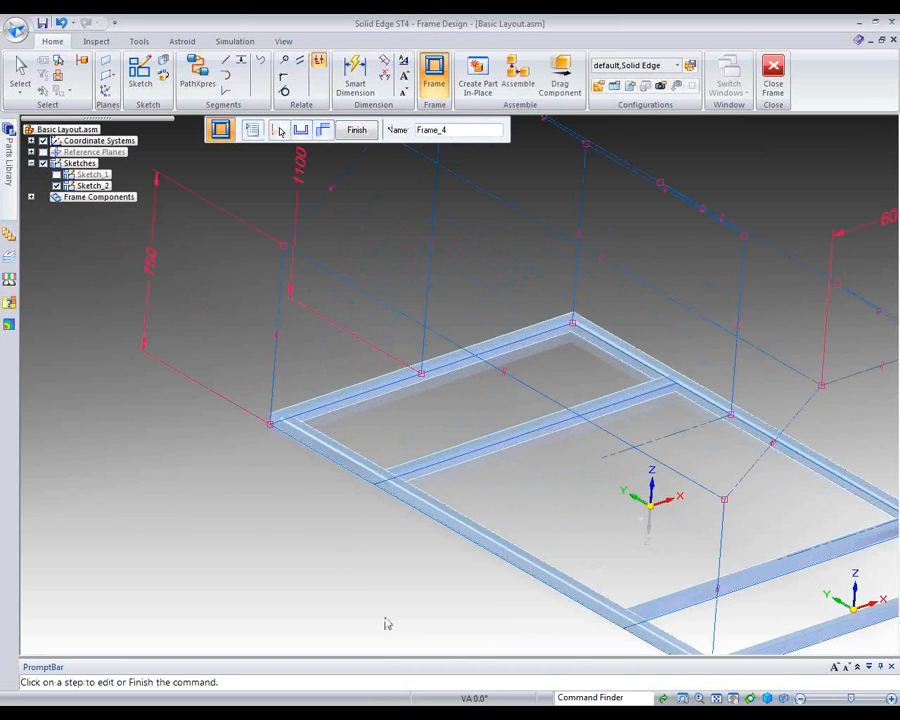
scroll(359, 601, down, 3)
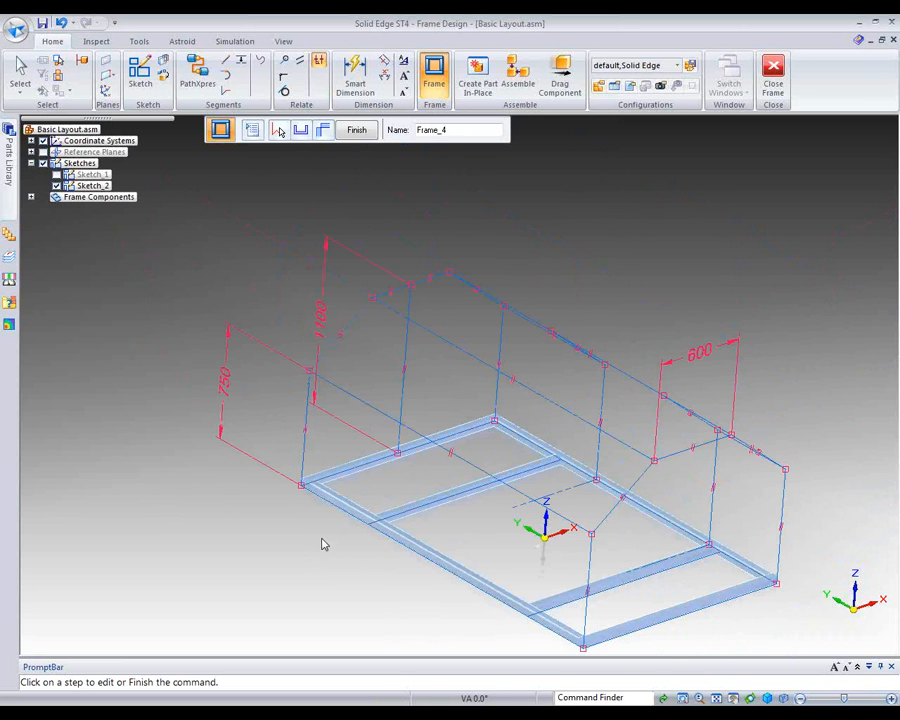
middle_drag(317, 534, 307, 629)
middle_drag(329, 579, 324, 663)
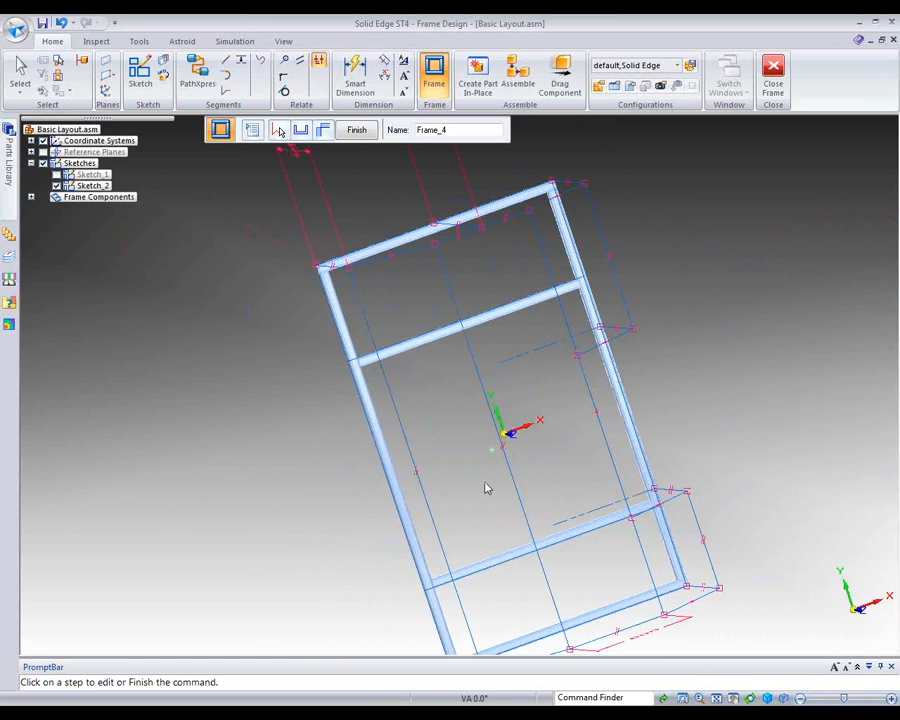
mouse_move(757, 391)
middle_down()
mouse_move(761, 370)
mouse_move(758, 380)
middle_up()
click(57, 175)
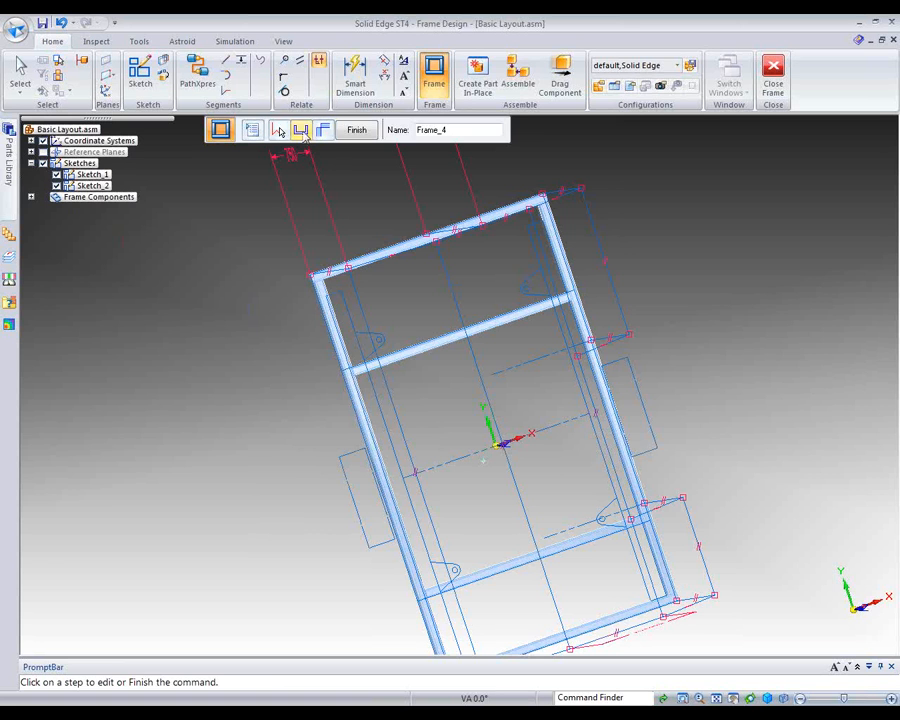
Shift the cross section of the cross tube nearest the -Y end toward -Y and finish the base frame
click(301, 130)
click(421, 132)
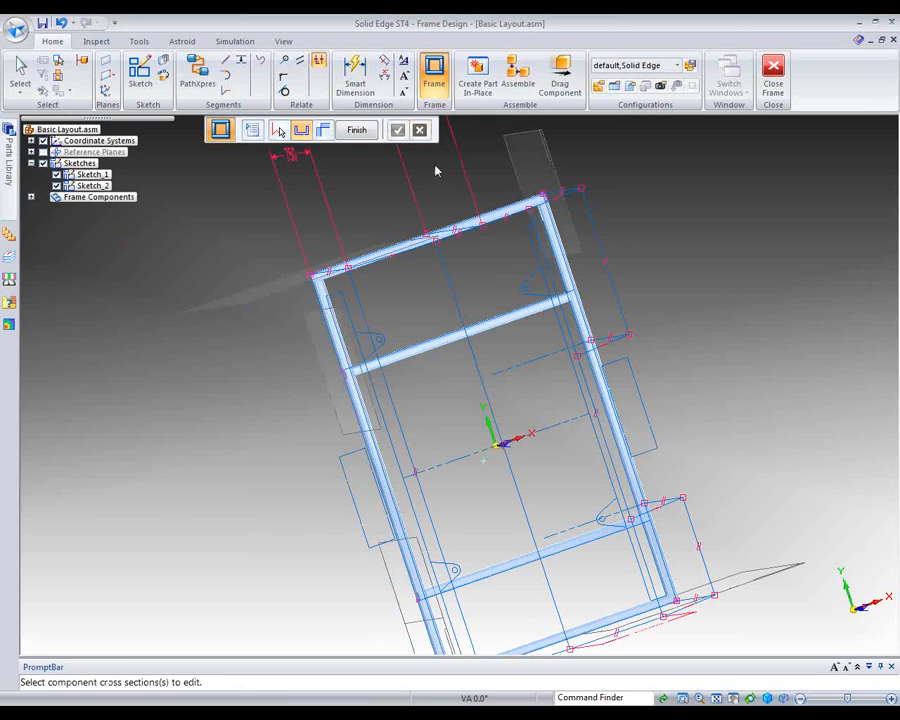
click(428, 604)
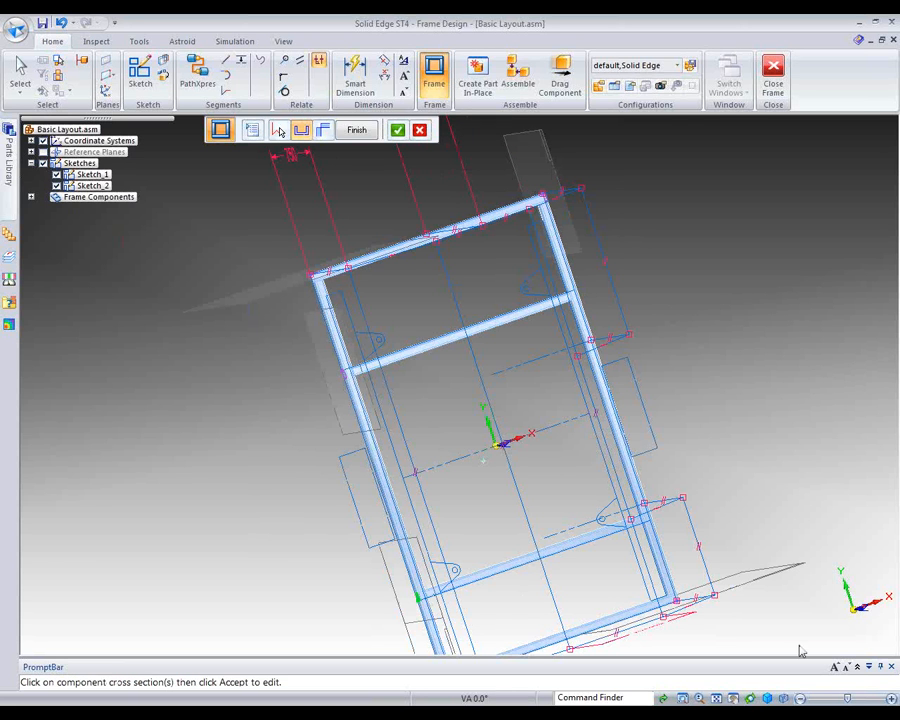
right_click(759, 625)
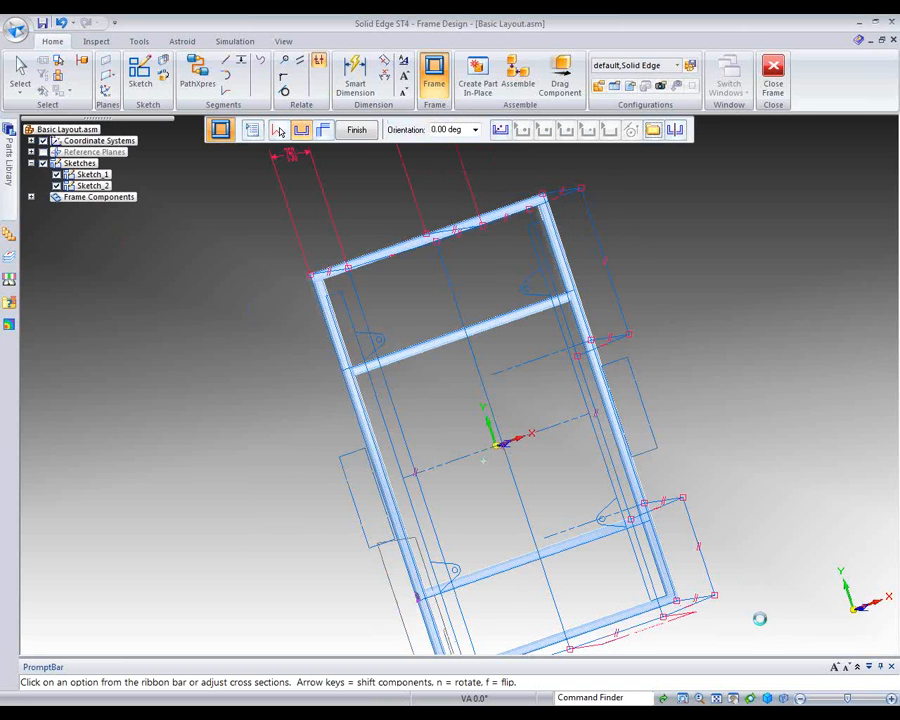
middle_drag(573, 495, 616, 505)
scroll(616, 505, up, 2)
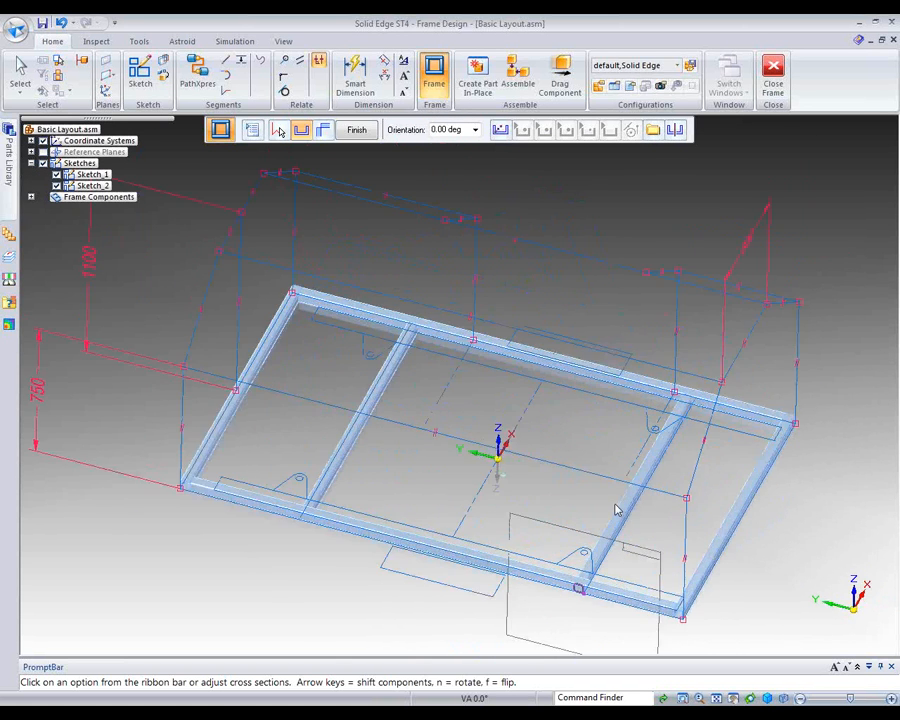
key(Right)
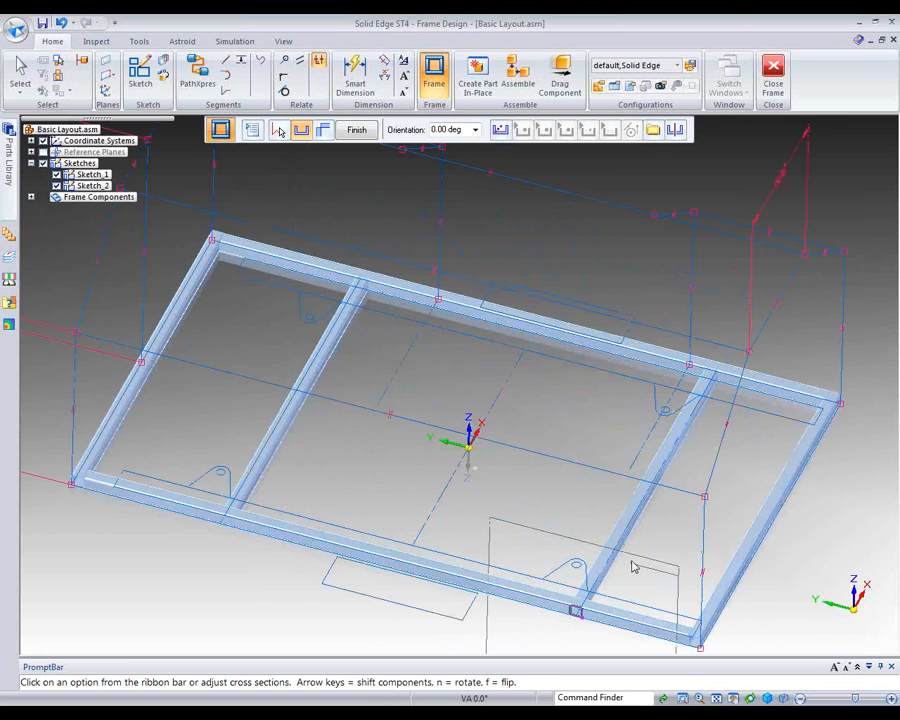
key(Right)
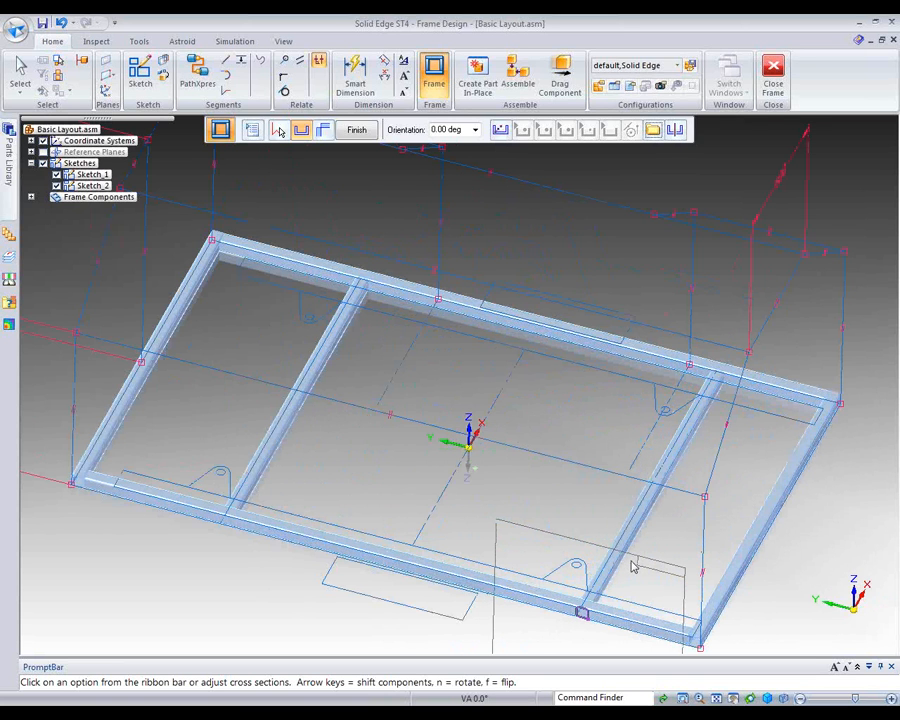
middle_drag(587, 479, 565, 411)
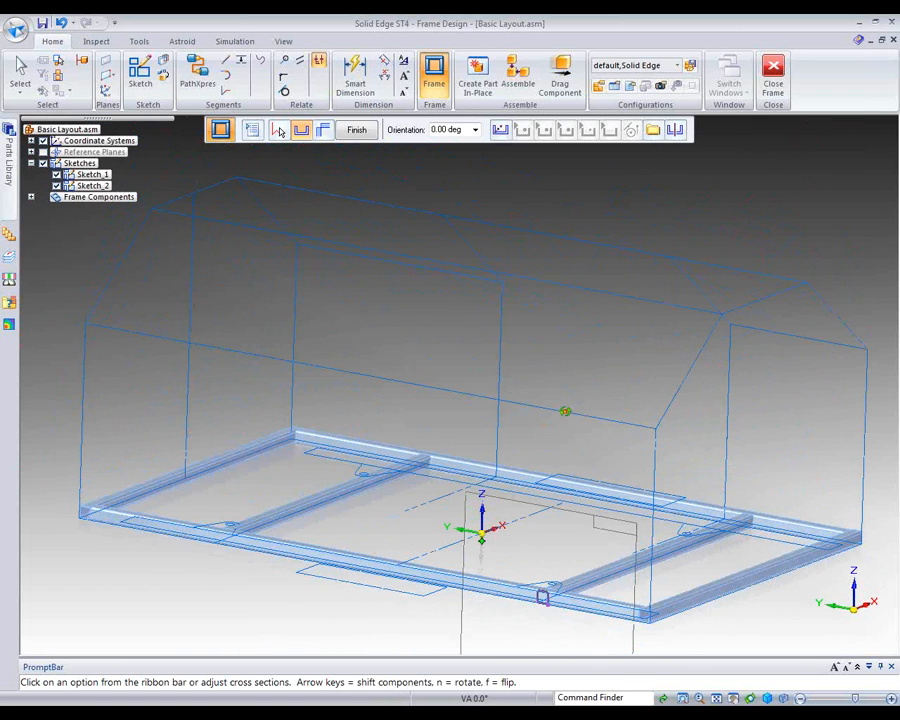
click(356, 130)
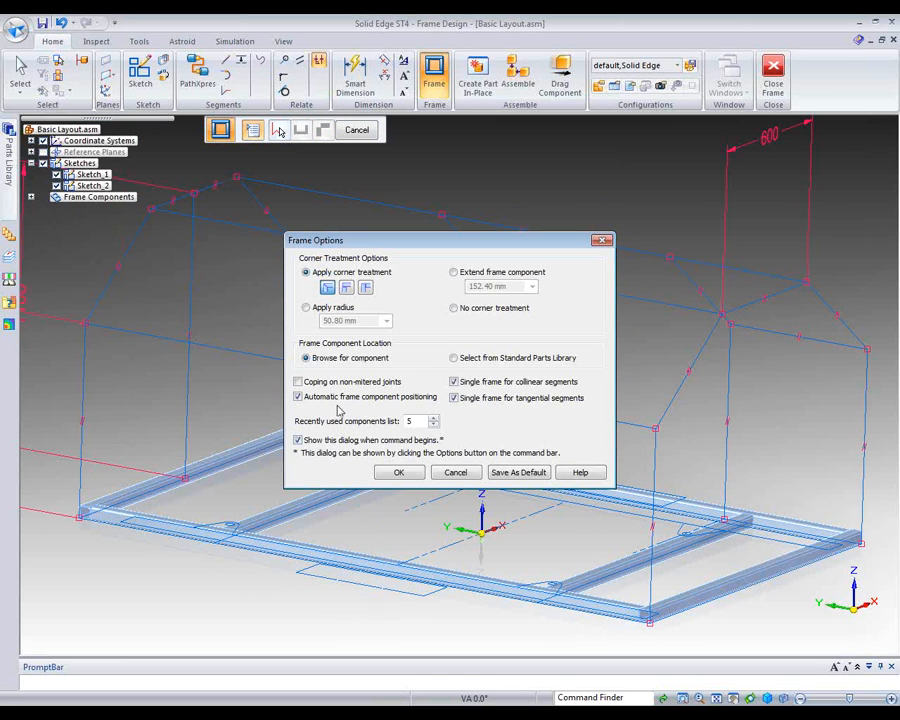
Start another frame with the first butt-joint corner treatment and SquareTubing 50x50x4, selecting the +Y end profile's outer uprights, slopes and top segments as path
click(401, 472)
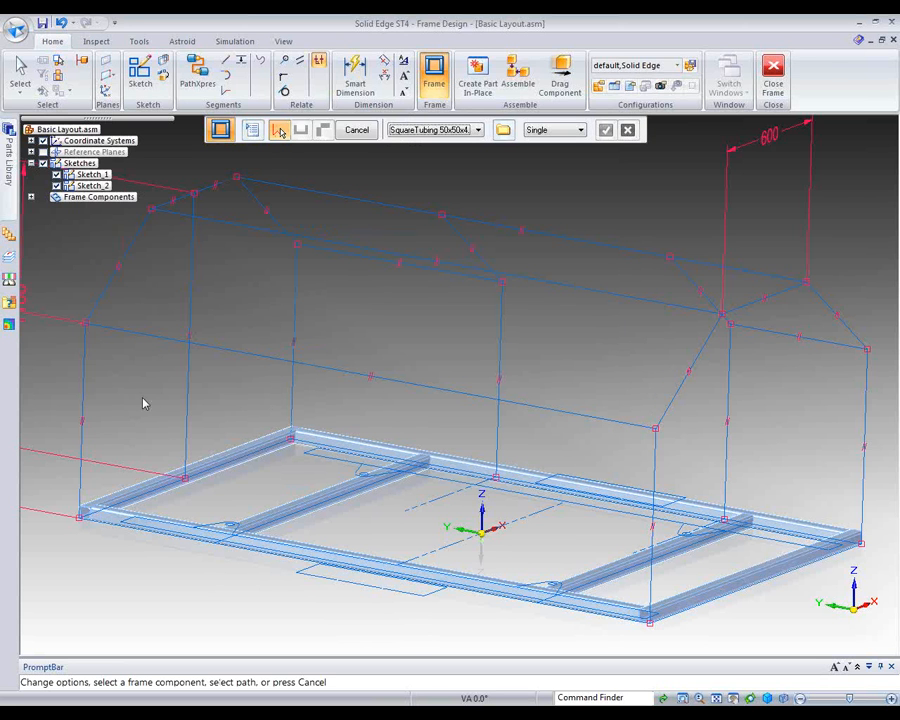
click(83, 390)
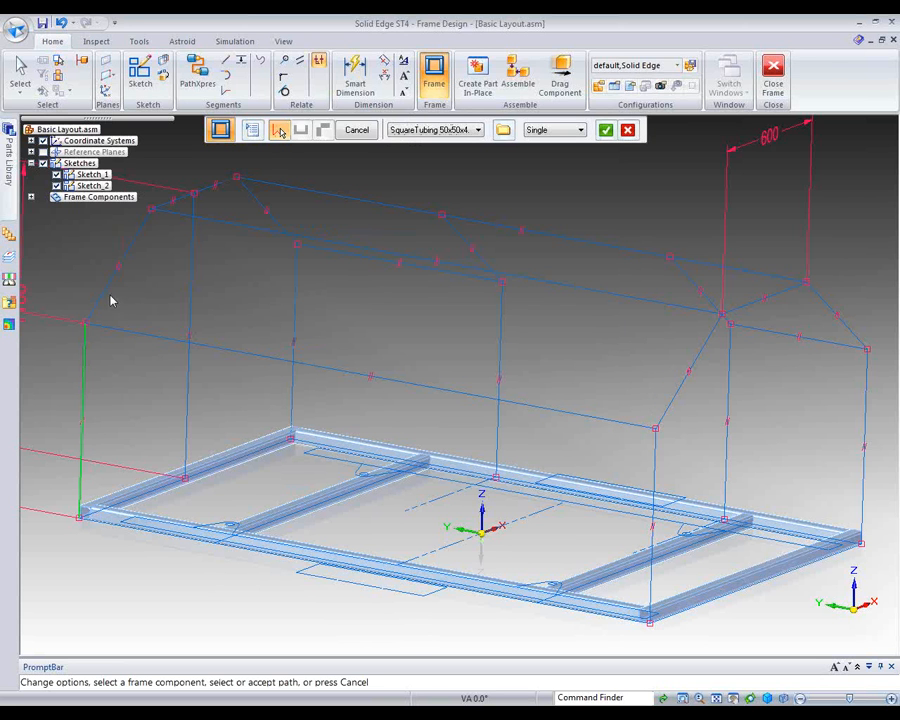
click(184, 199)
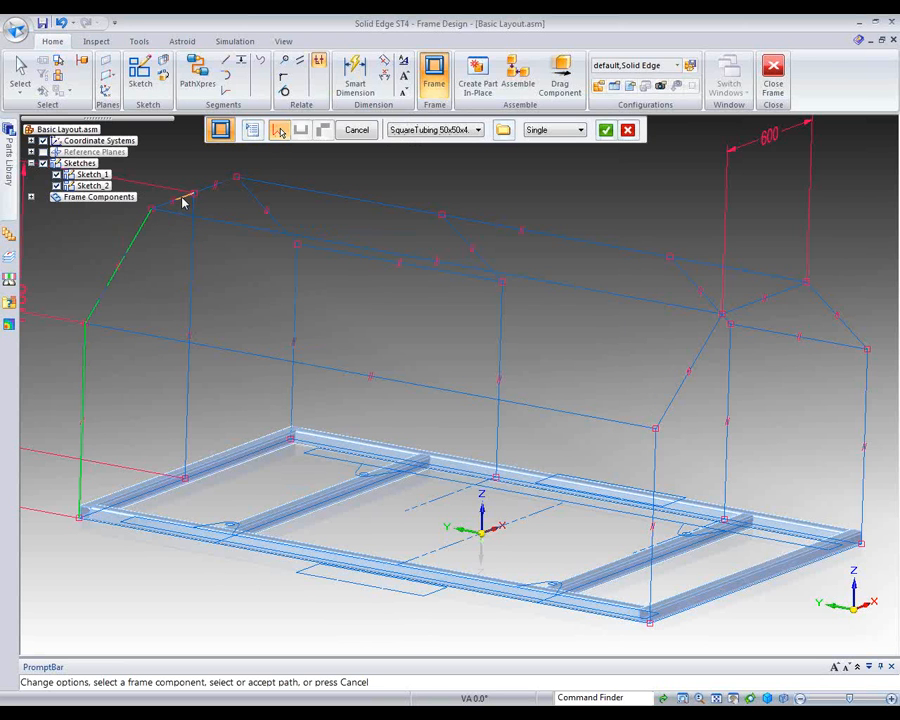
click(262, 205)
click(294, 293)
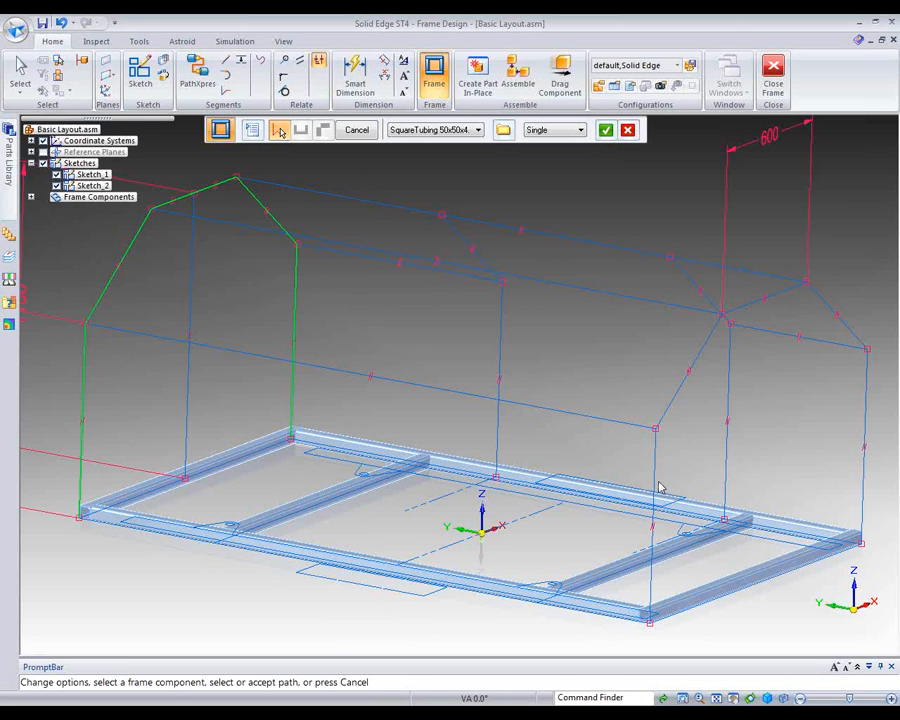
Add the -Y end profile's outer uprights, slopes and top segment to the path and build the tubes on both end profiles
click(654, 473)
click(690, 370)
click(786, 303)
click(824, 304)
click(854, 394)
click(607, 131)
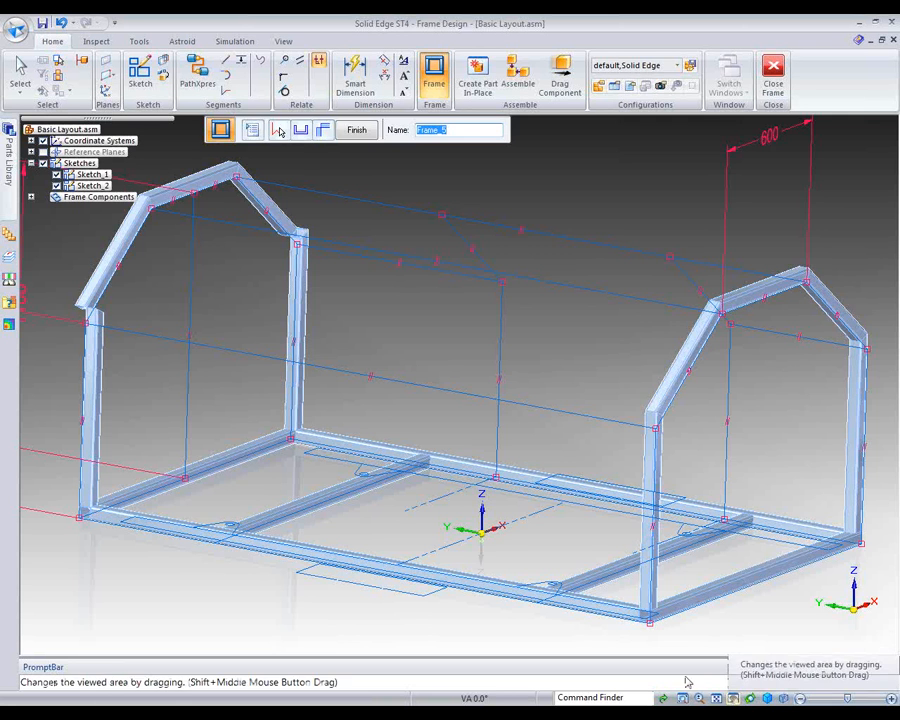
Open the end-profile frame's cross sections at the +Y end for editing and clear the preselected cross sections
click(733, 697)
drag(195, 363, 400, 394)
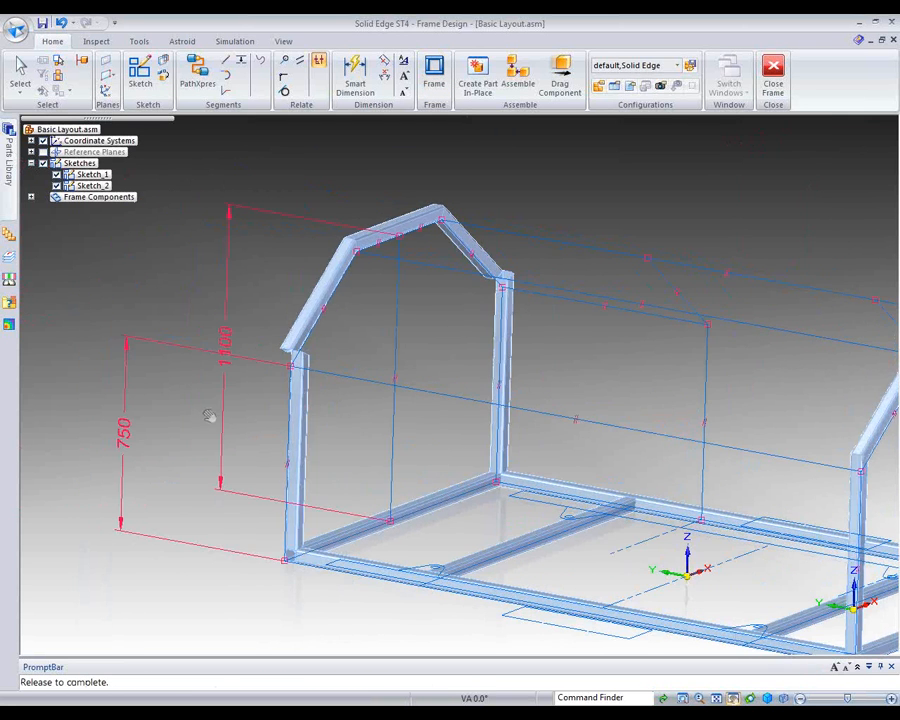
mouse_move(211, 418)
middle_down()
mouse_move(283, 396)
mouse_move(258, 400)
middle_up()
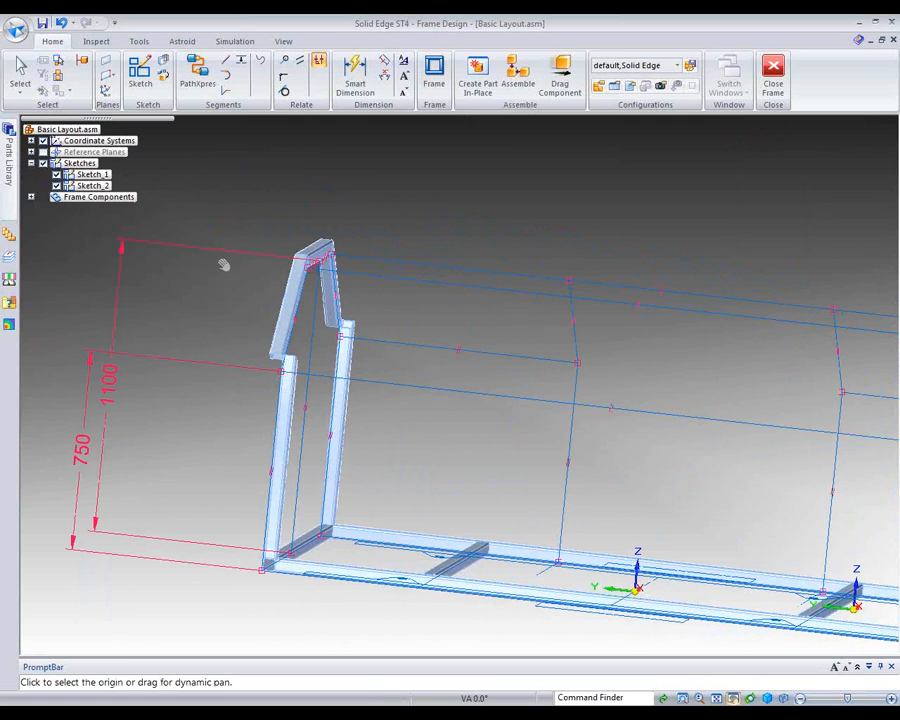
right_click(258, 181)
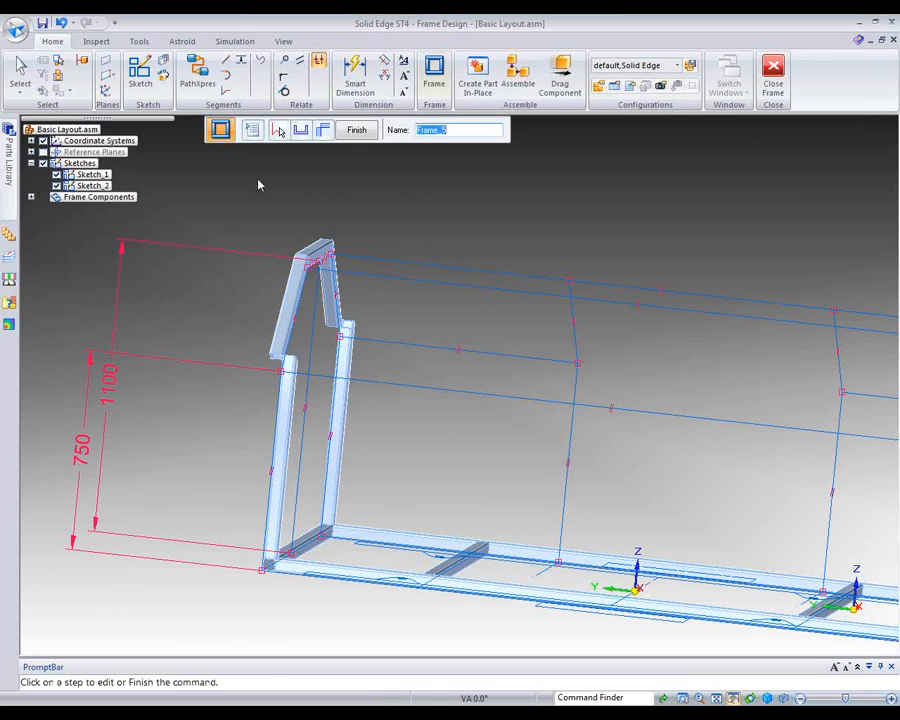
click(300, 131)
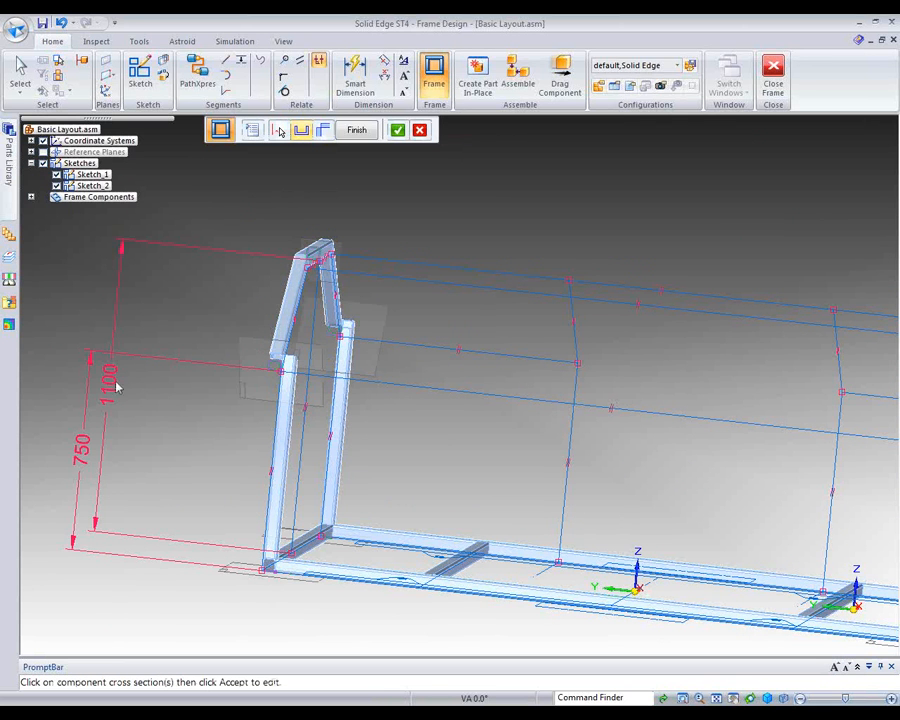
click(419, 132)
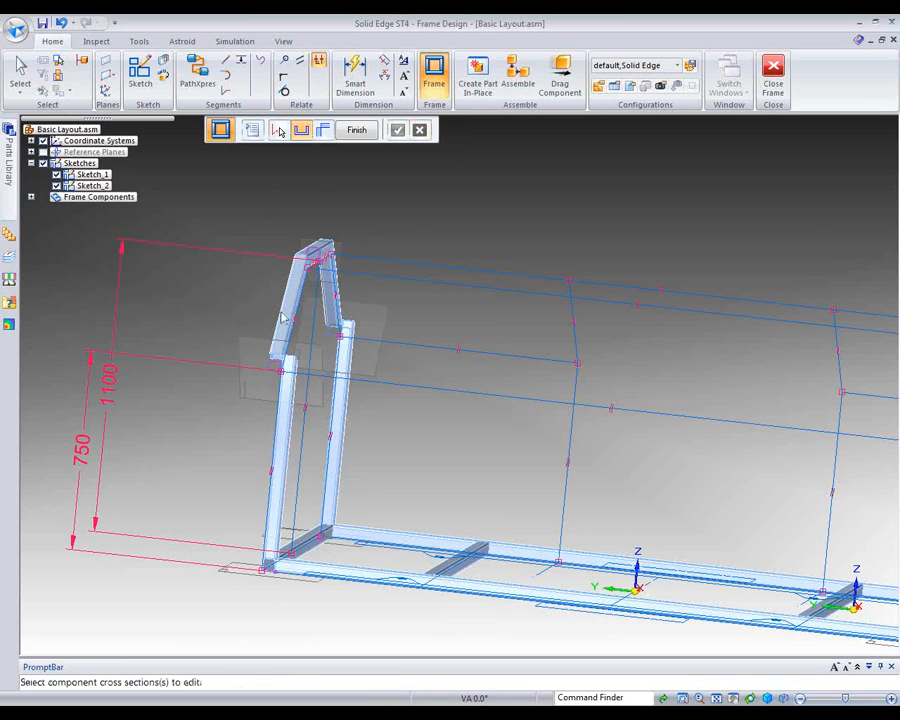
Shift the cross sections of the three upper members of the end hoop so they line up with the uprights
click(275, 363)
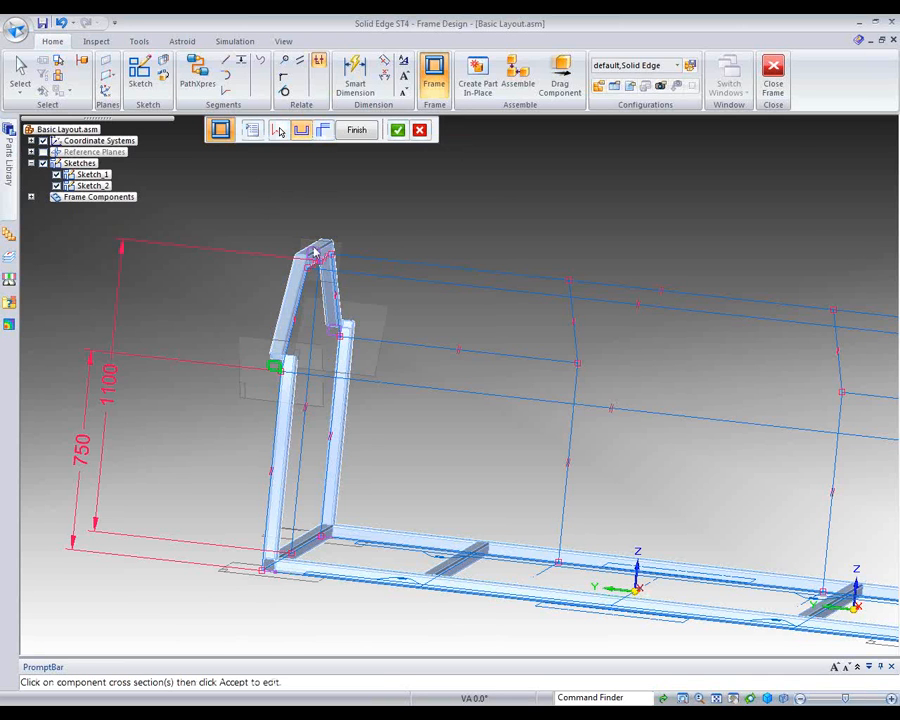
click(314, 253)
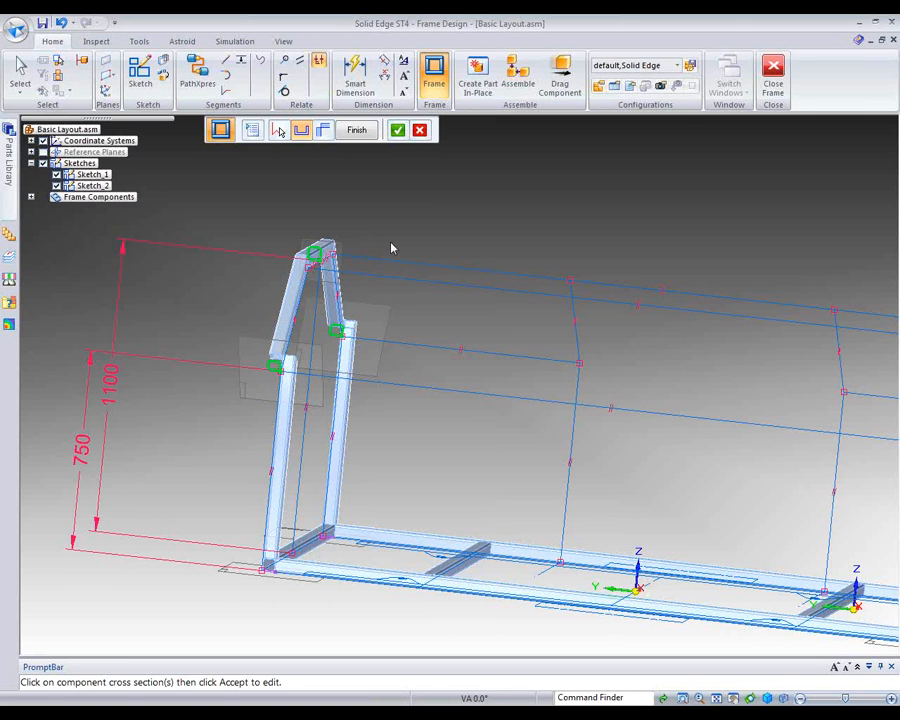
click(397, 129)
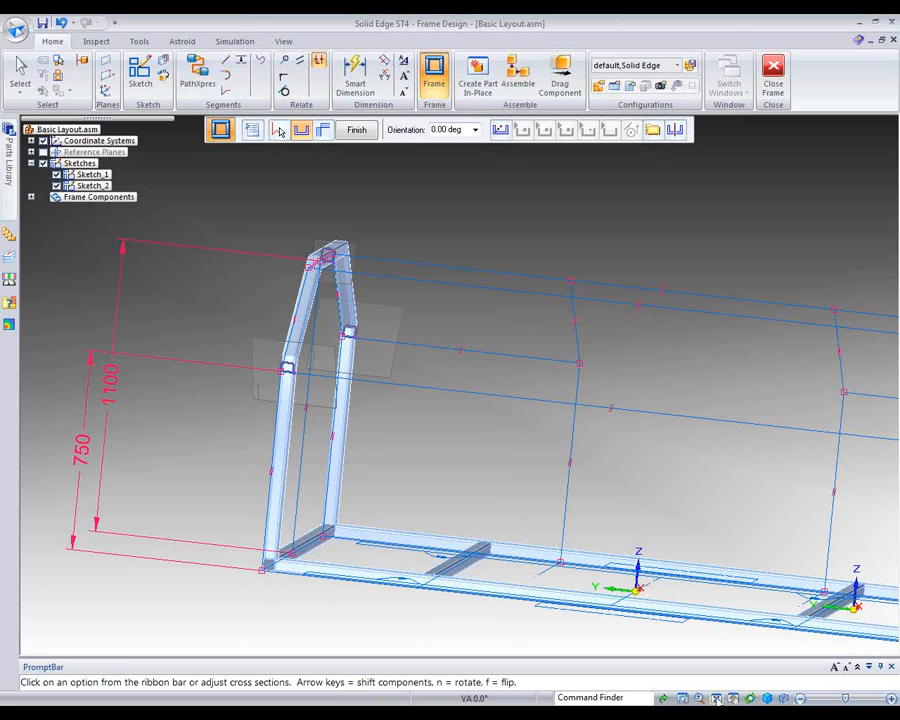
click(716, 698)
mouse_move(457, 246)
middle_down()
mouse_move(440, 231)
mouse_move(413, 244)
middle_up()
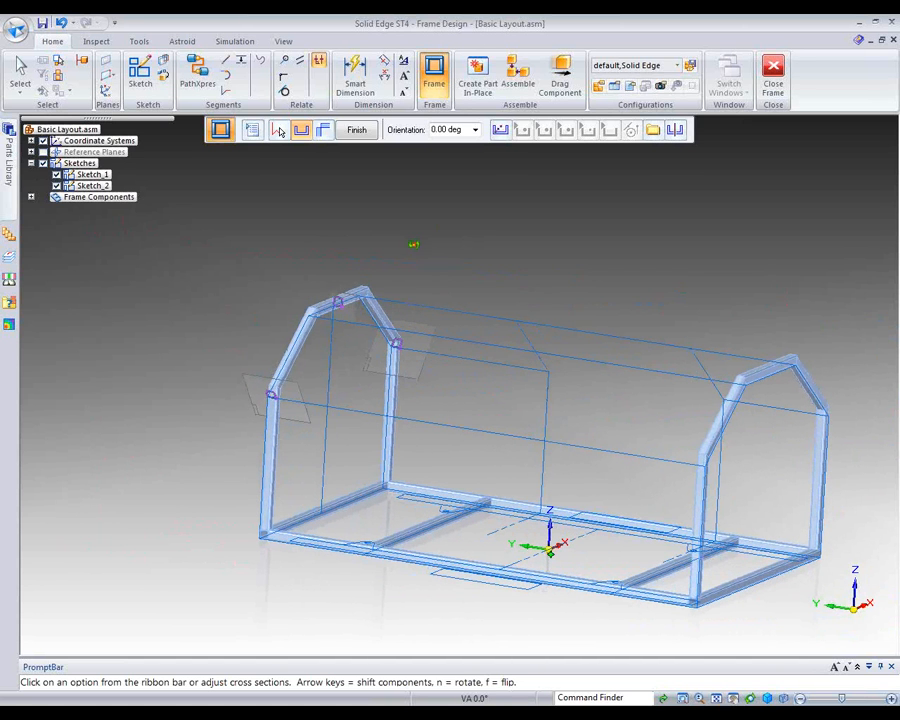
right_click(534, 250)
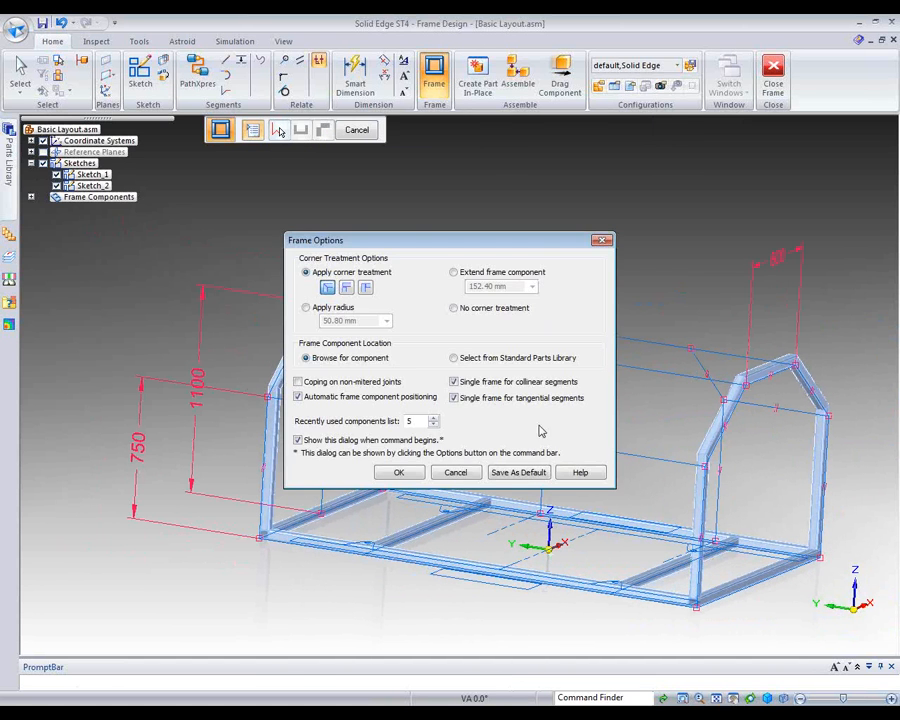
click(417, 474)
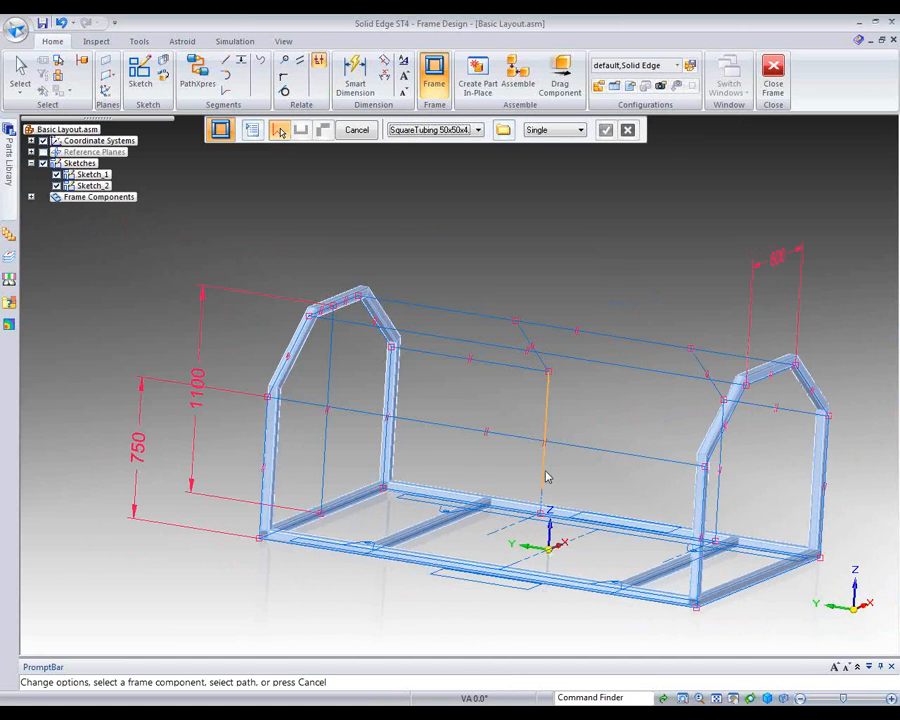
click(551, 417)
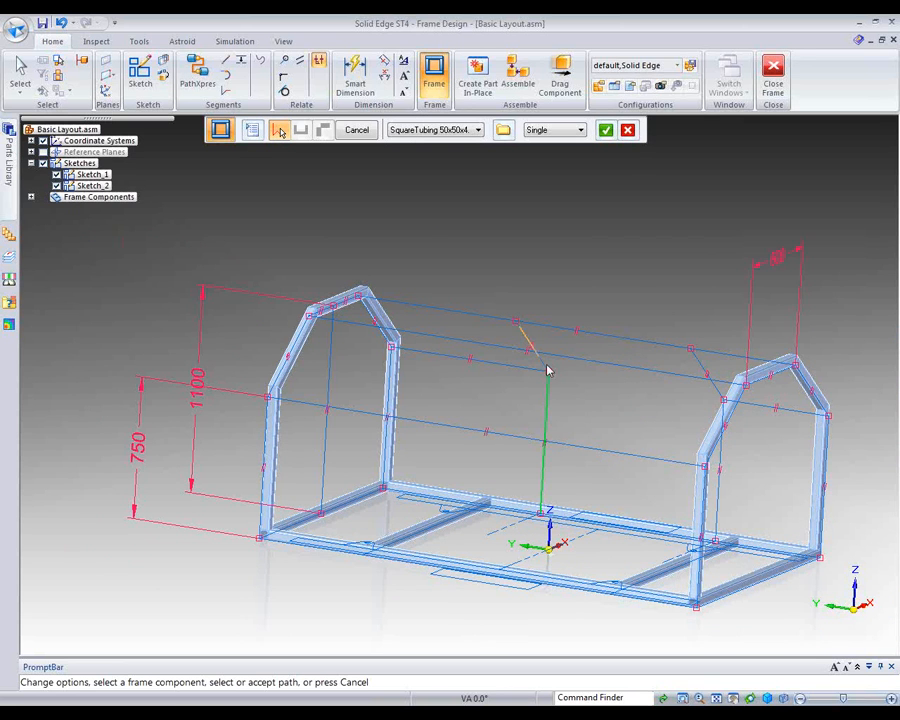
click(547, 367)
click(718, 497)
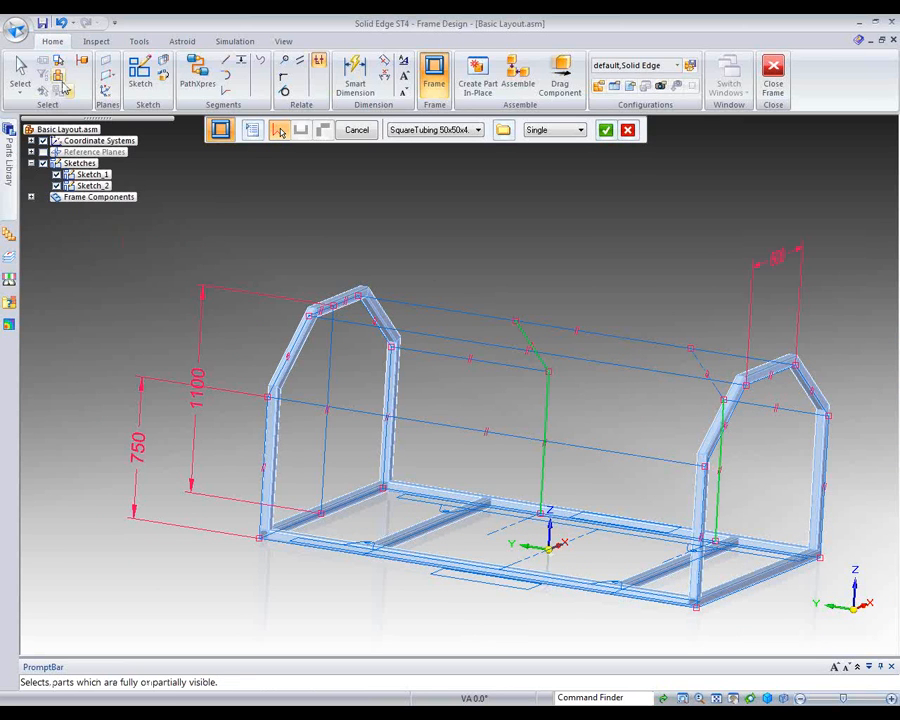
click(61, 22)
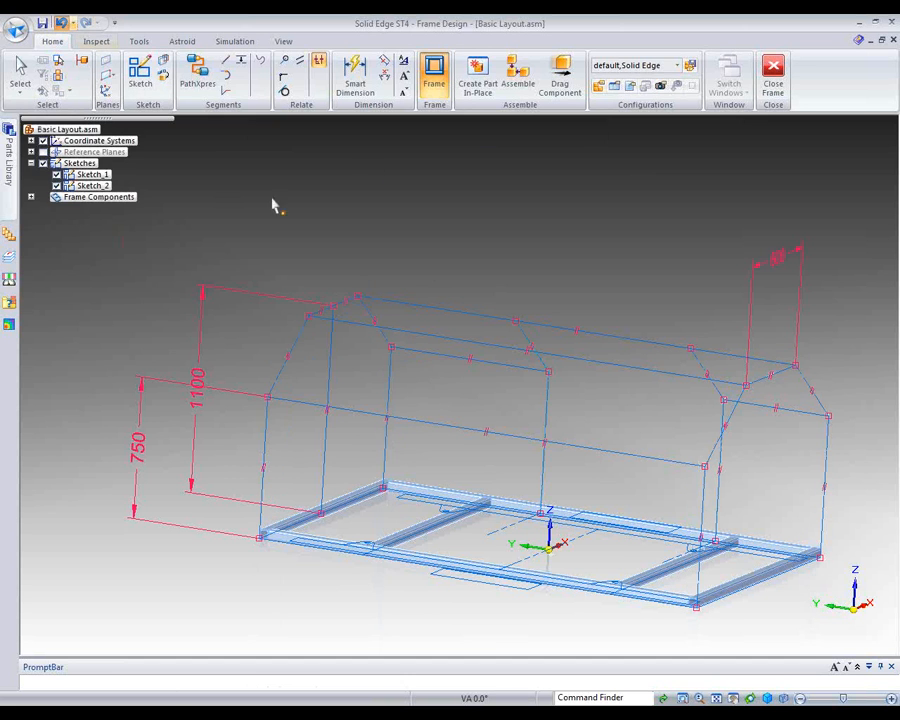
key(Escape)
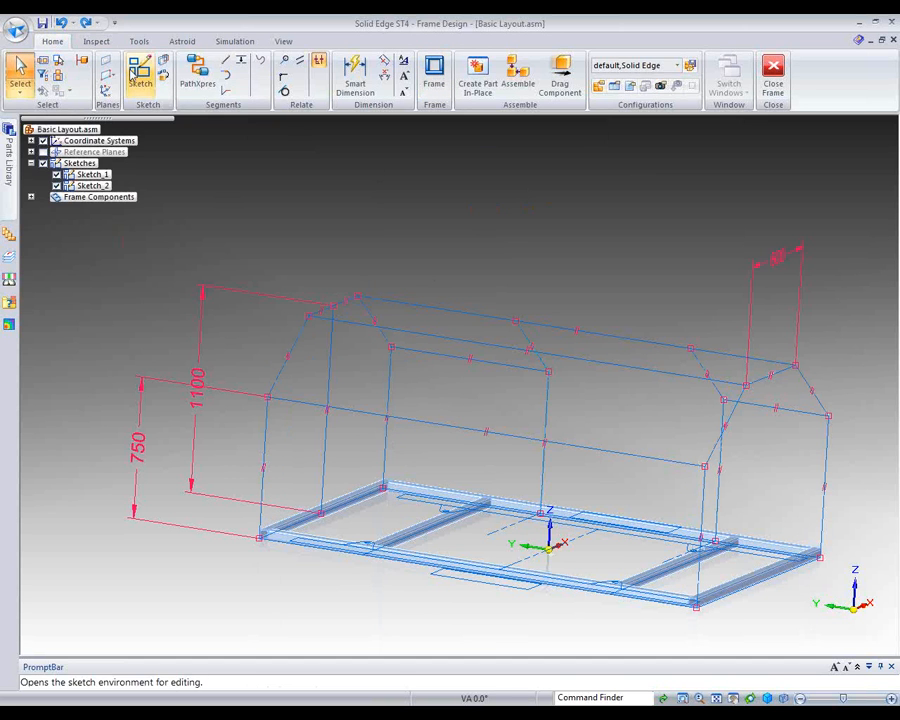
click(86, 22)
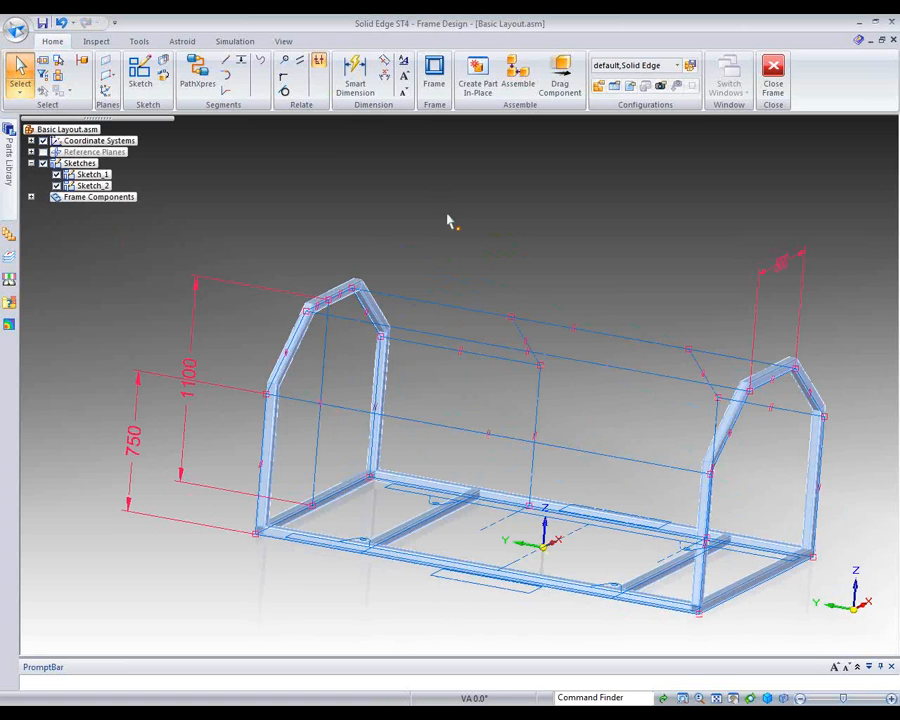
Create 50x50 square tubing frame members along the three upper longitudinal lines joining the two end hoops
click(434, 72)
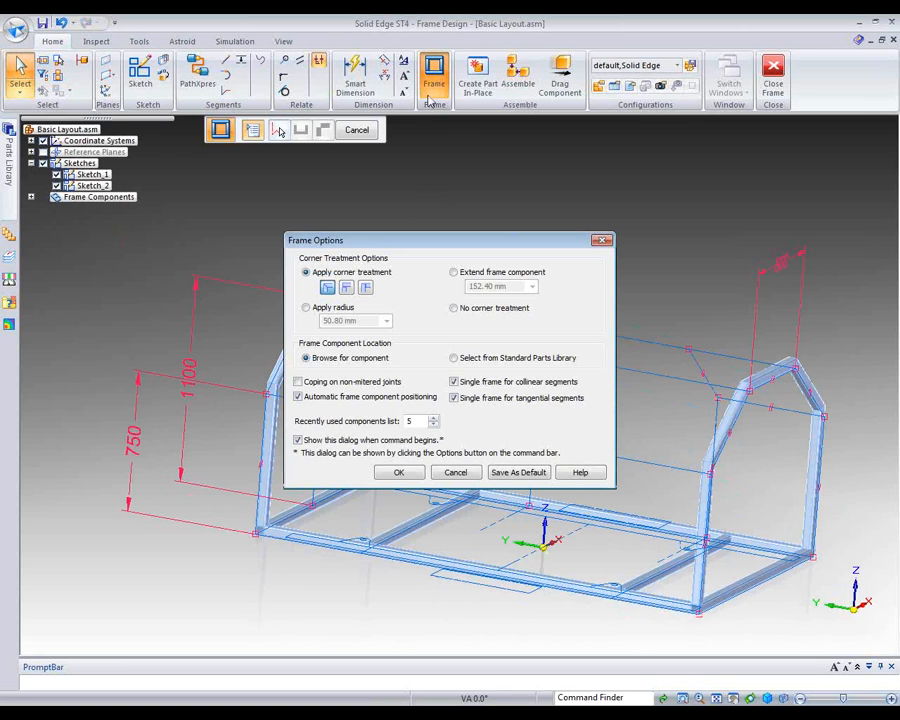
click(395, 471)
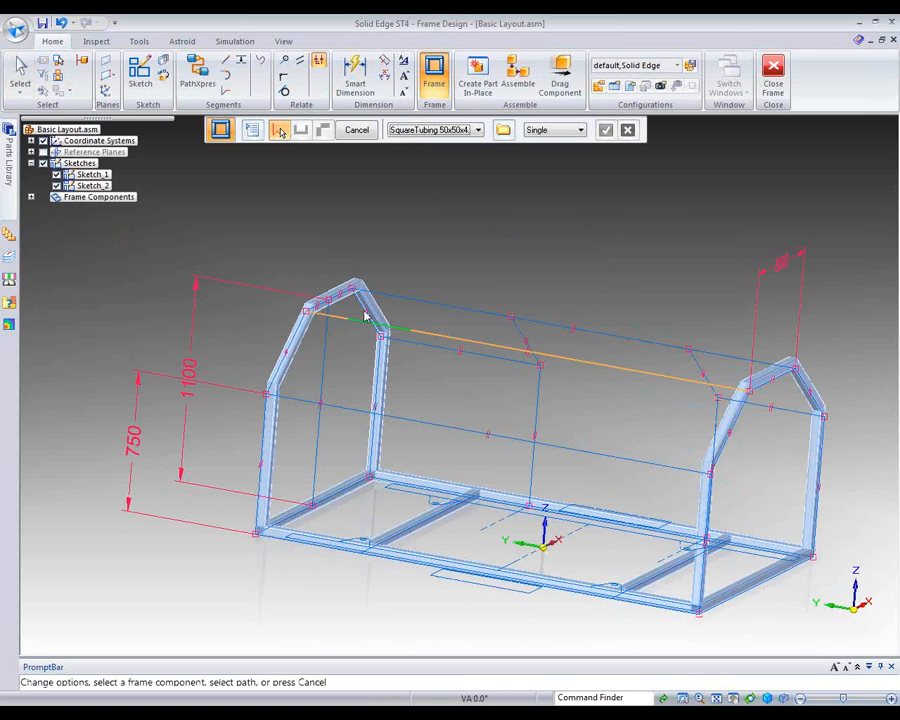
click(360, 318)
middle_drag(549, 222, 366, 416)
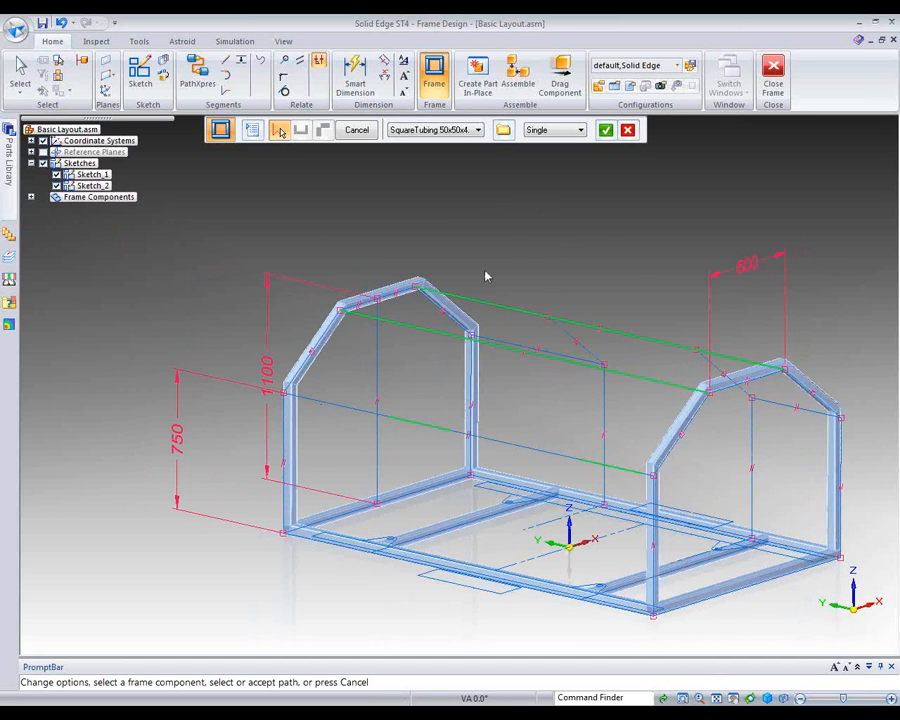
middle_drag(587, 233, 566, 228)
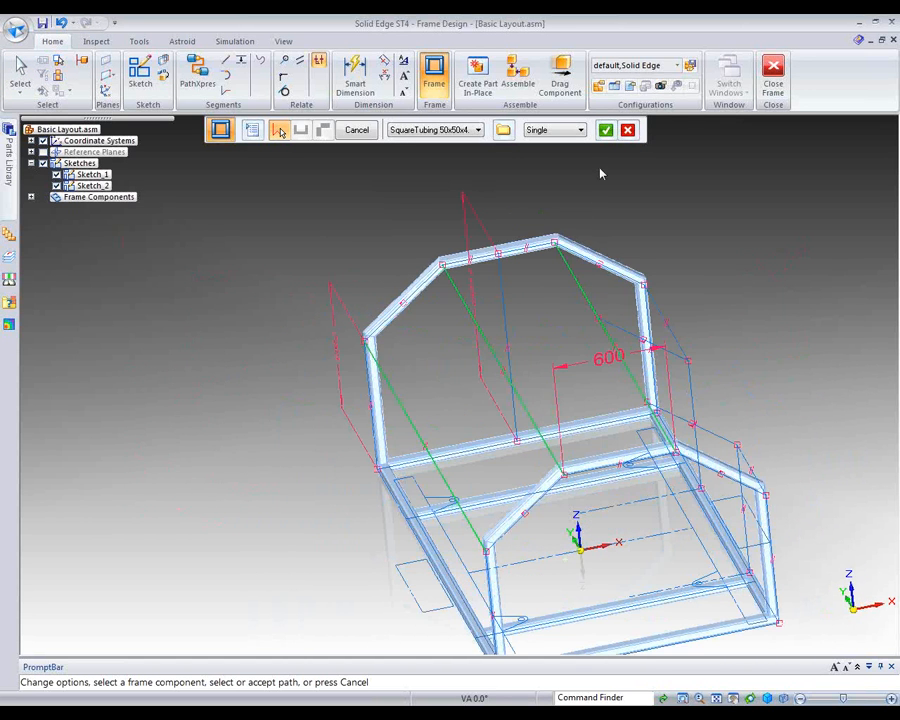
click(605, 130)
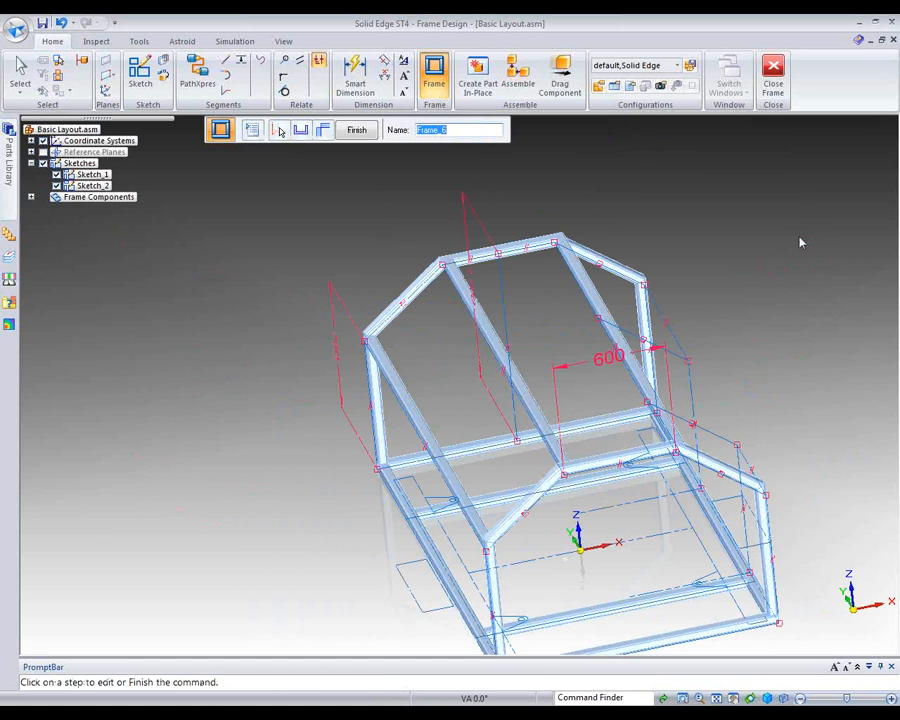
Choose the cross section of the longitudinal rail at the roof corner nearest the intermediate side lines for editing
middle_drag(796, 241, 710, 231)
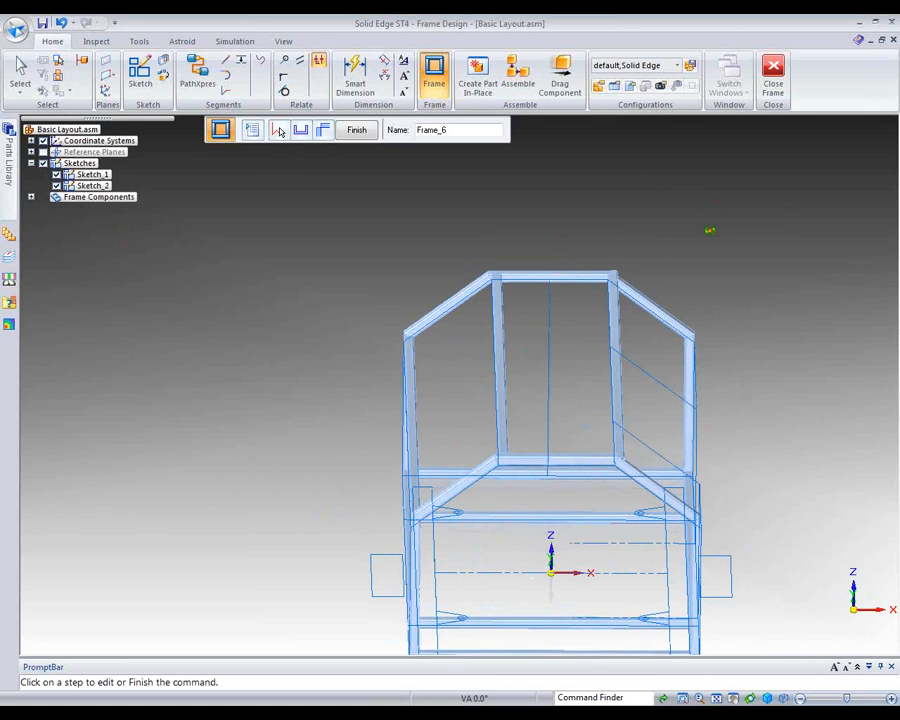
scroll(644, 254, up, 4)
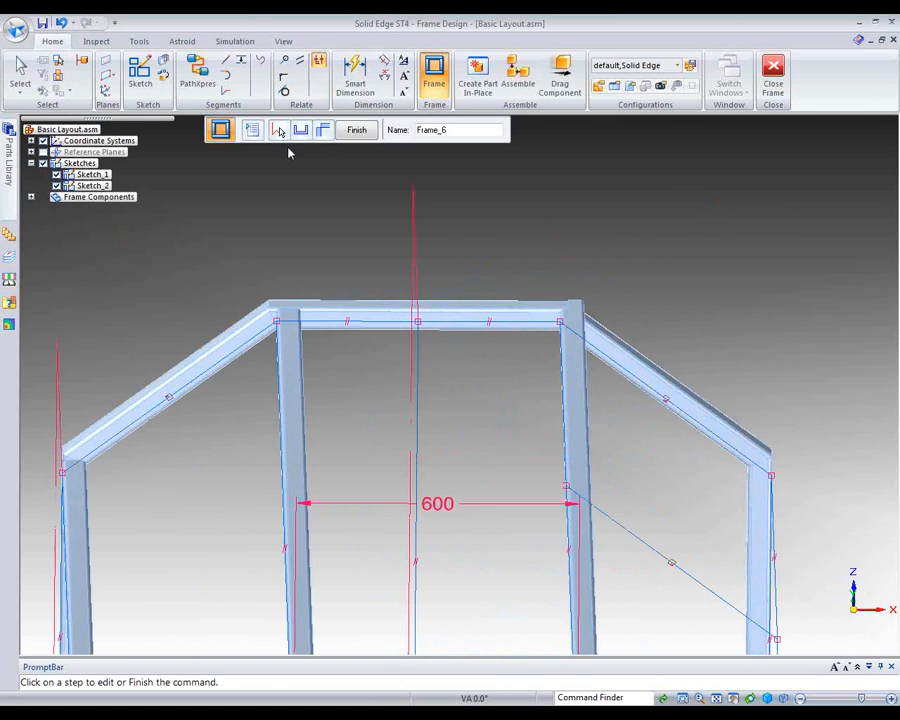
click(300, 130)
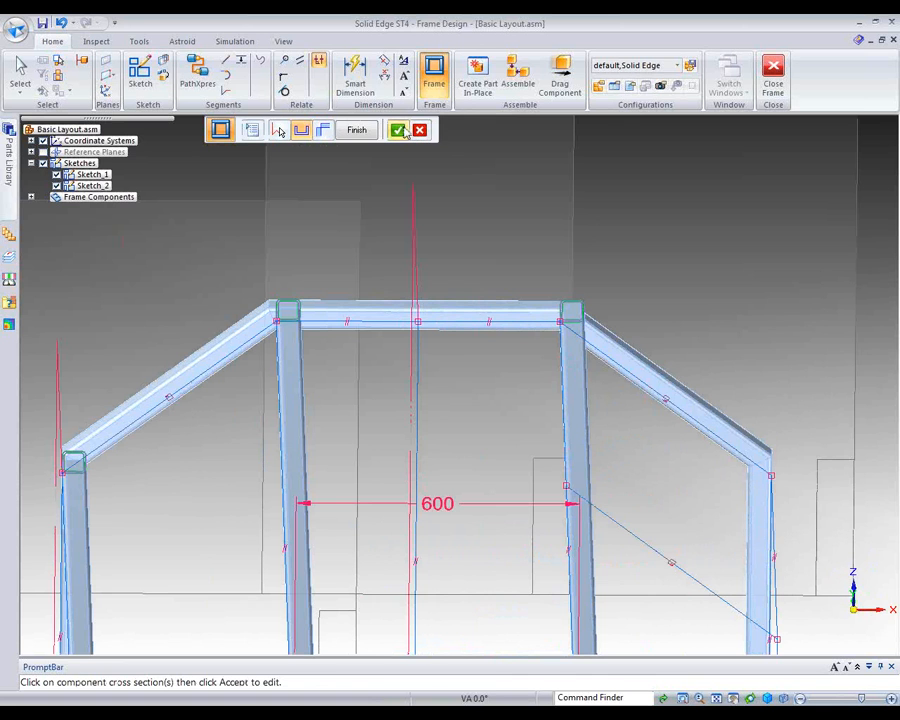
click(574, 315)
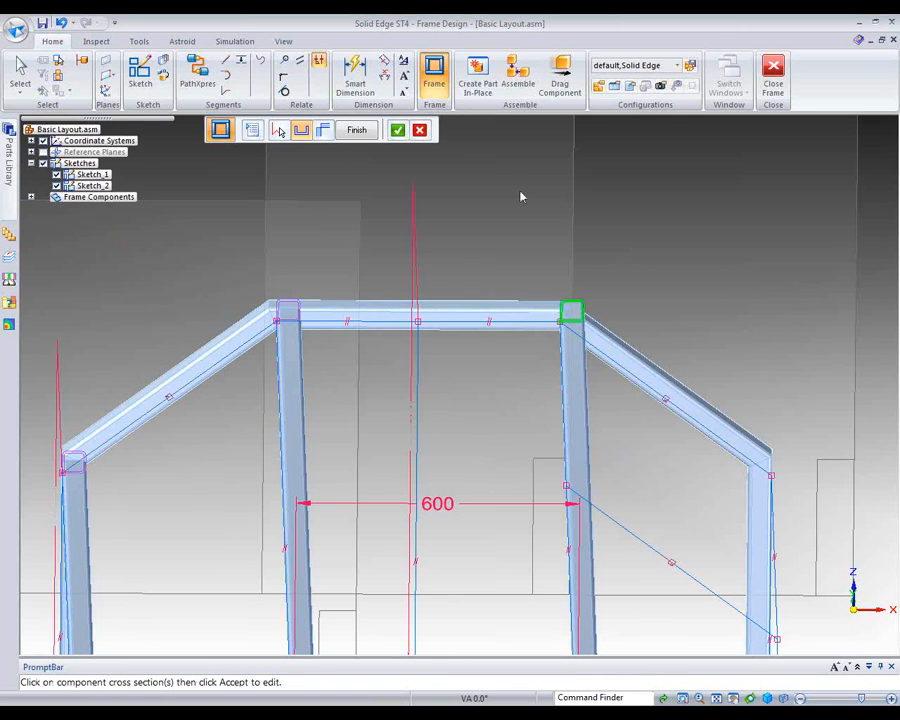
click(398, 132)
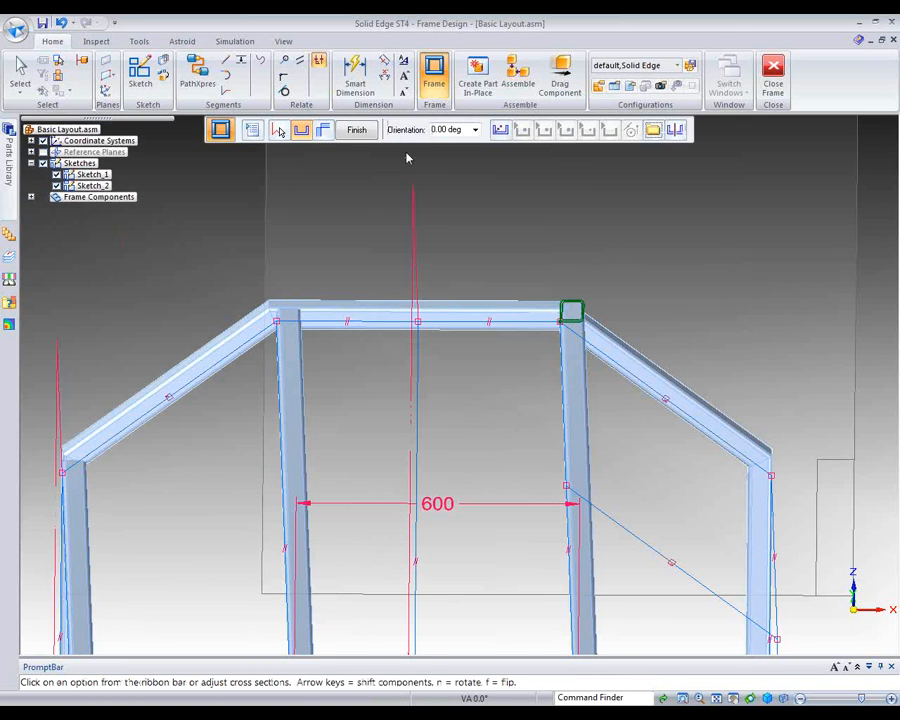
scroll(606, 307, up, 5)
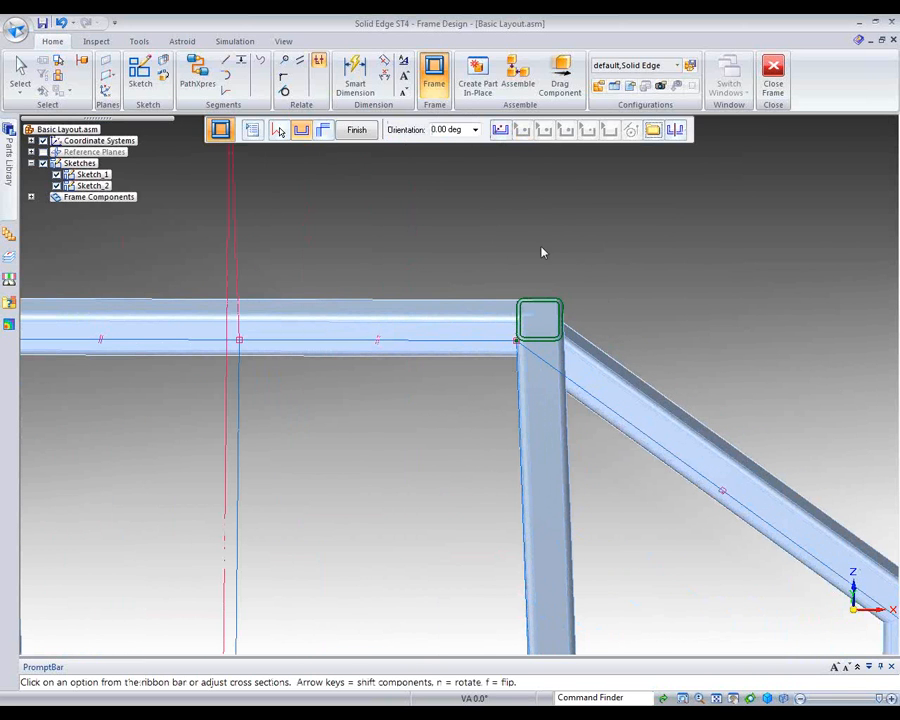
Try to set the rail's cross-section origin just inside its lower corner nearest the path line
click(500, 131)
click(611, 133)
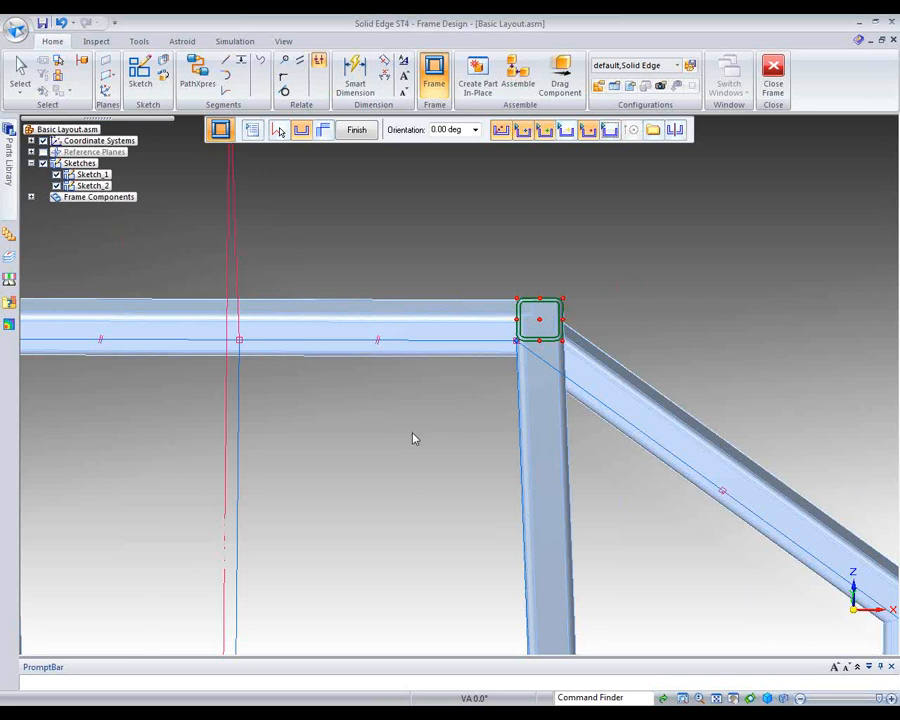
scroll(414, 438, up, 2)
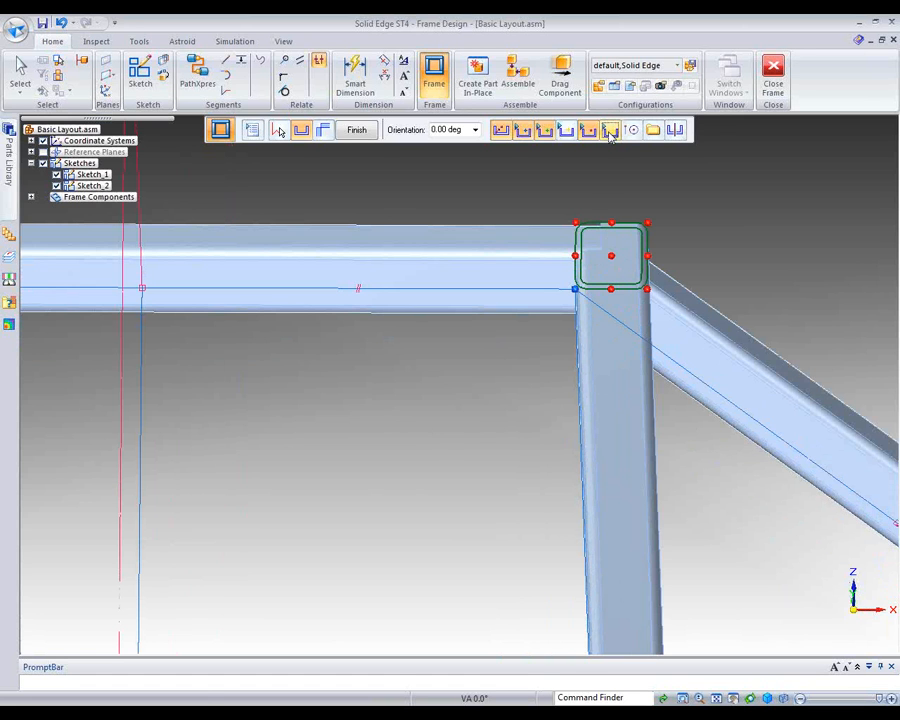
click(590, 293)
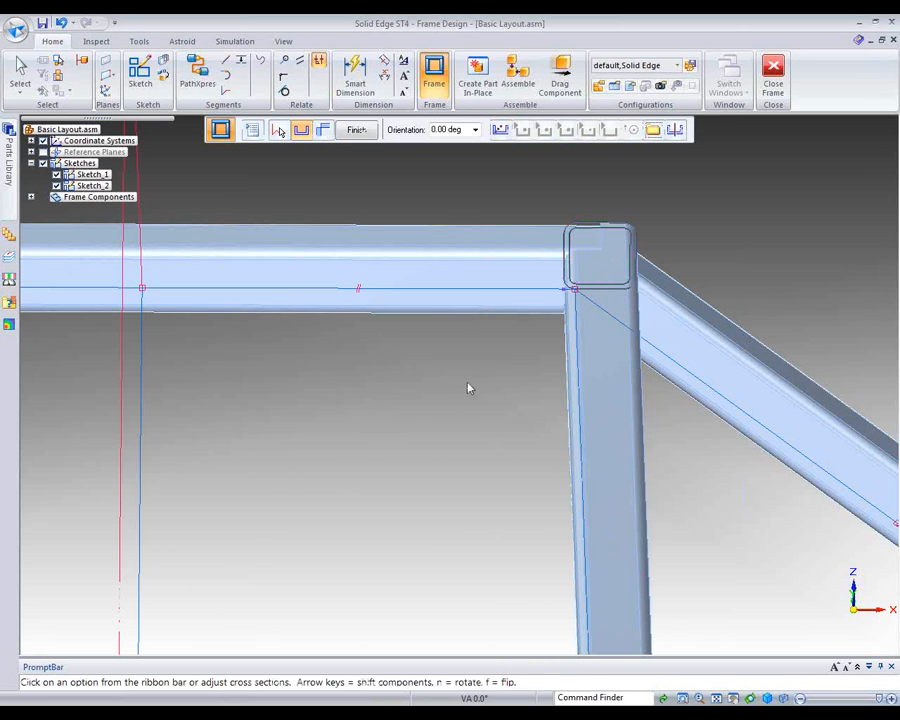
Set the rail's cross-section origin to its lower outer corner and finish the frame
mouse_move(759, 217)
middle_down()
mouse_move(733, 222)
mouse_move(751, 203)
middle_up()
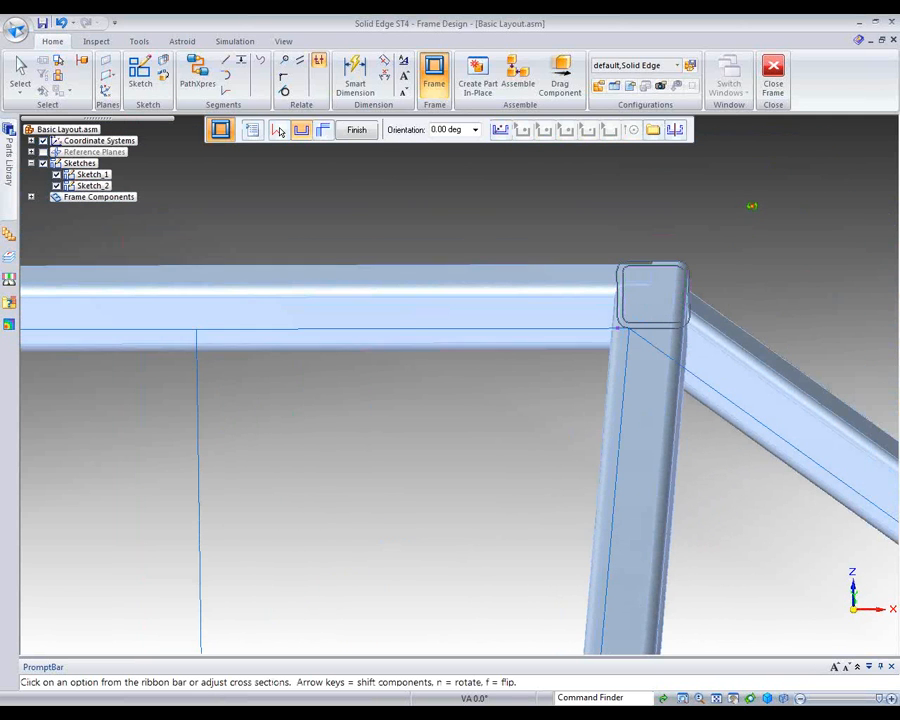
click(610, 136)
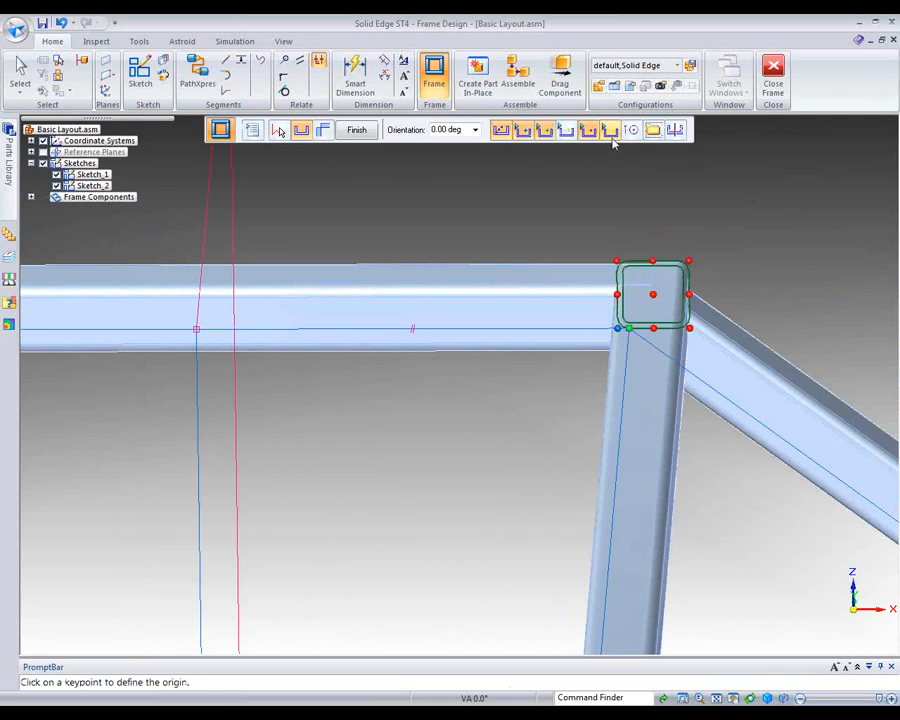
click(689, 328)
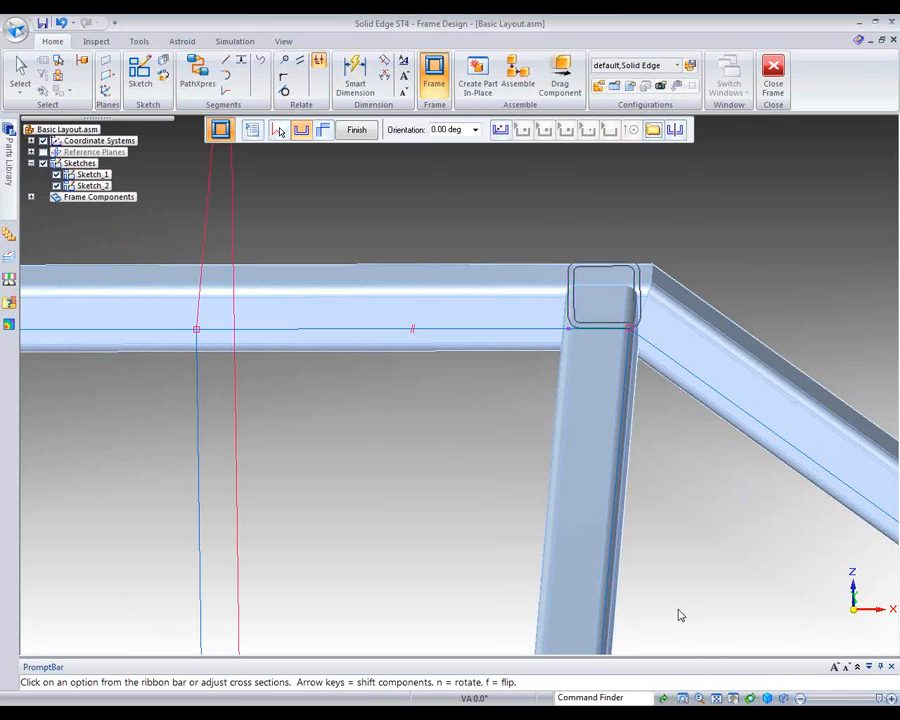
click(716, 699)
middle_drag(759, 269, 667, 362)
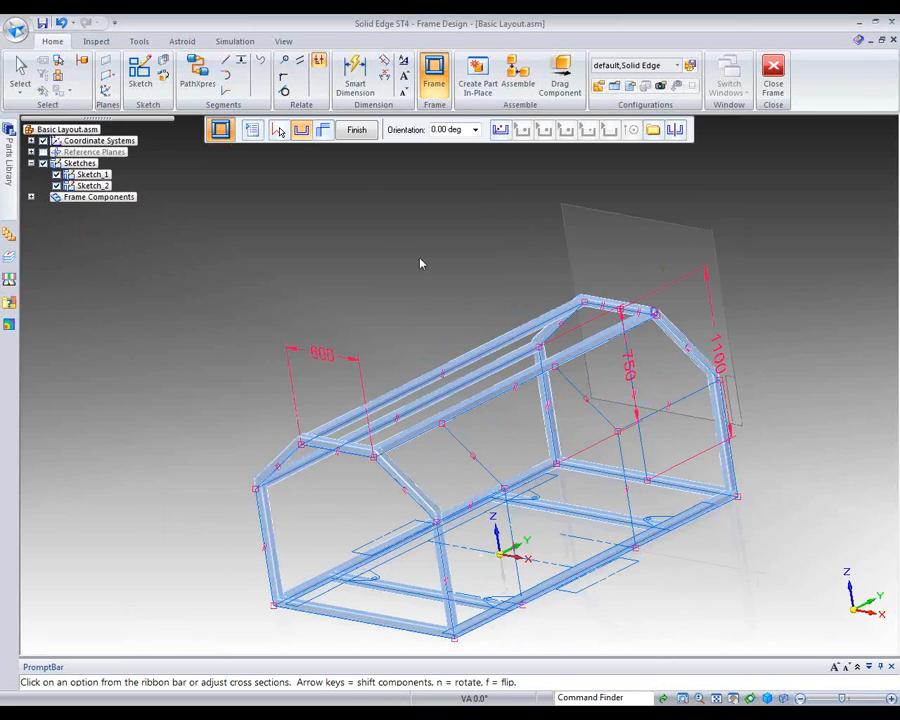
click(356, 130)
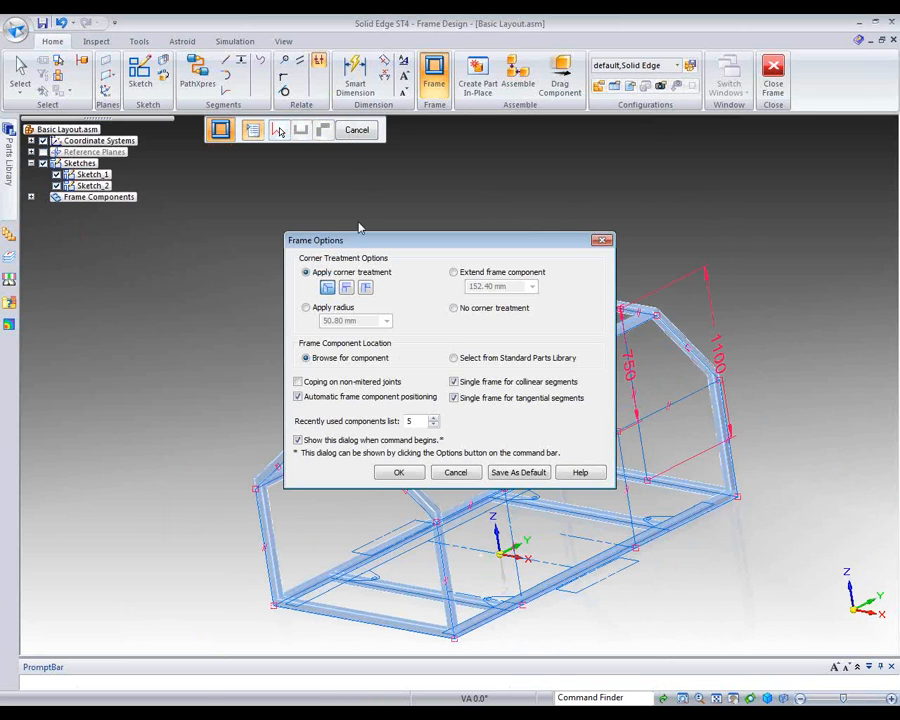
Enable coping on non-mitered joints in the options for the next frame
click(398, 473)
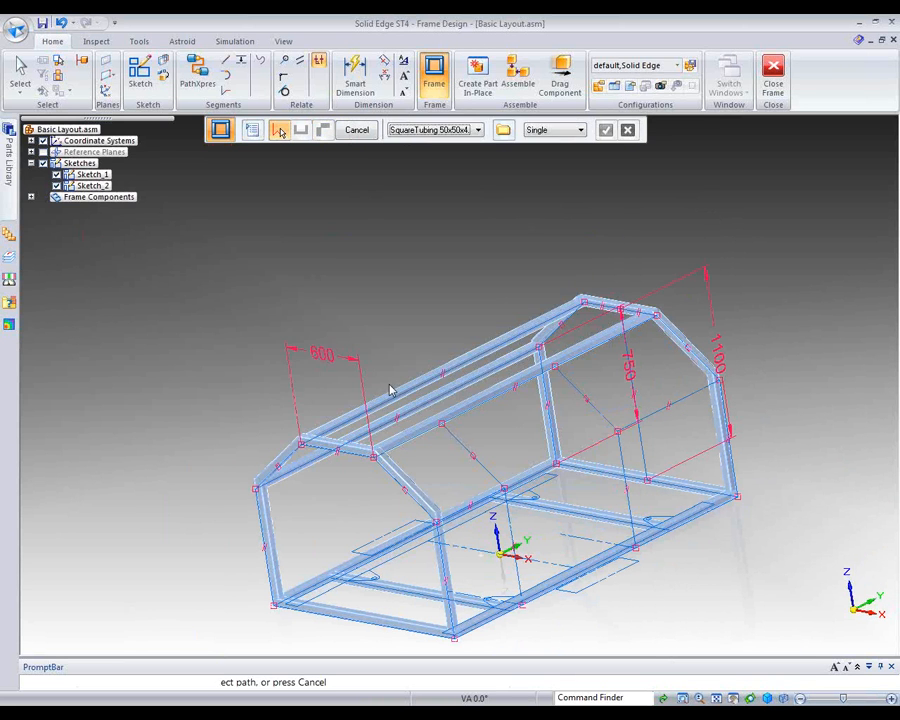
click(252, 131)
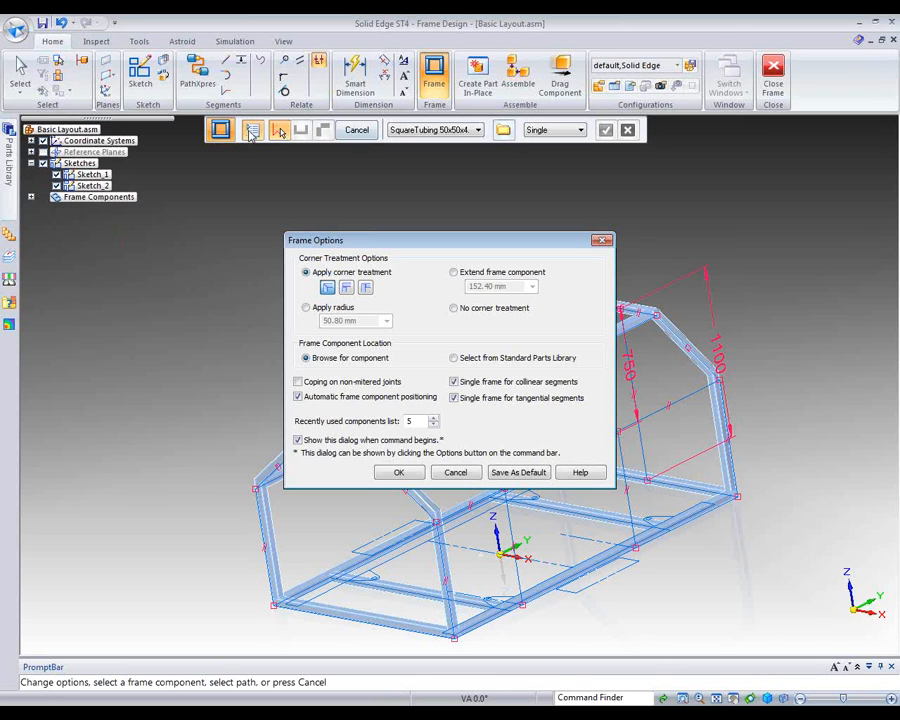
click(297, 382)
click(399, 472)
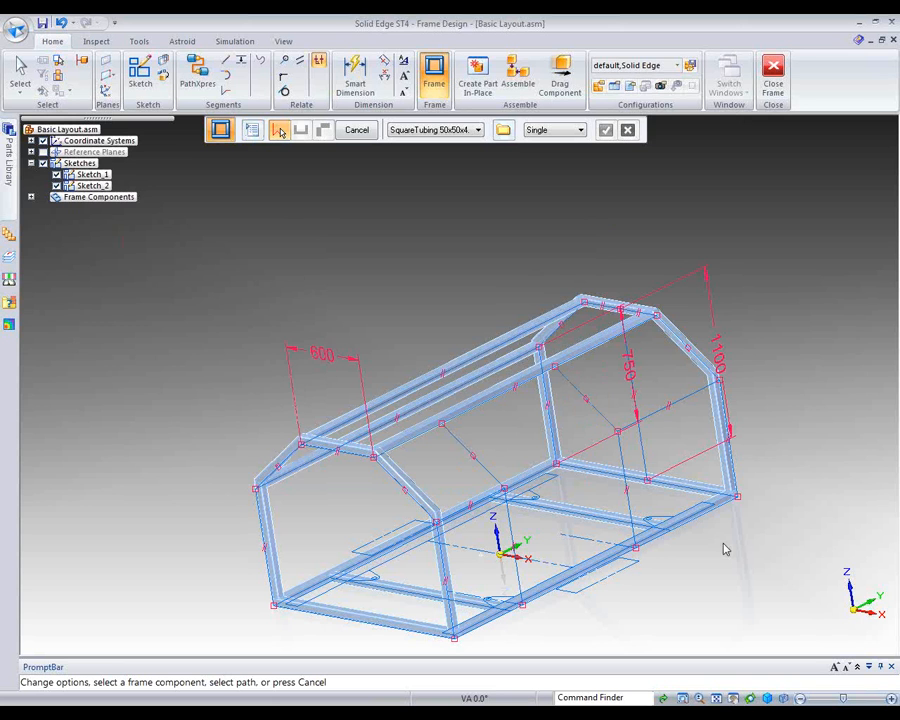
Create SquareTubing 50x50x4 members along the sloped and vertical sketch lines of both intermediate side positions
click(622, 448)
click(593, 405)
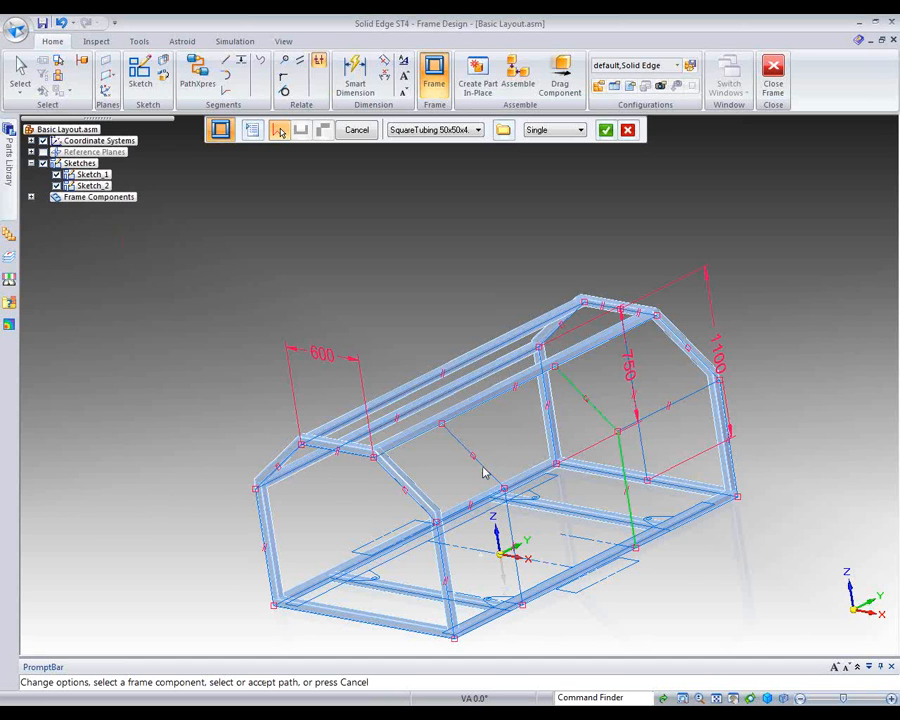
click(484, 471)
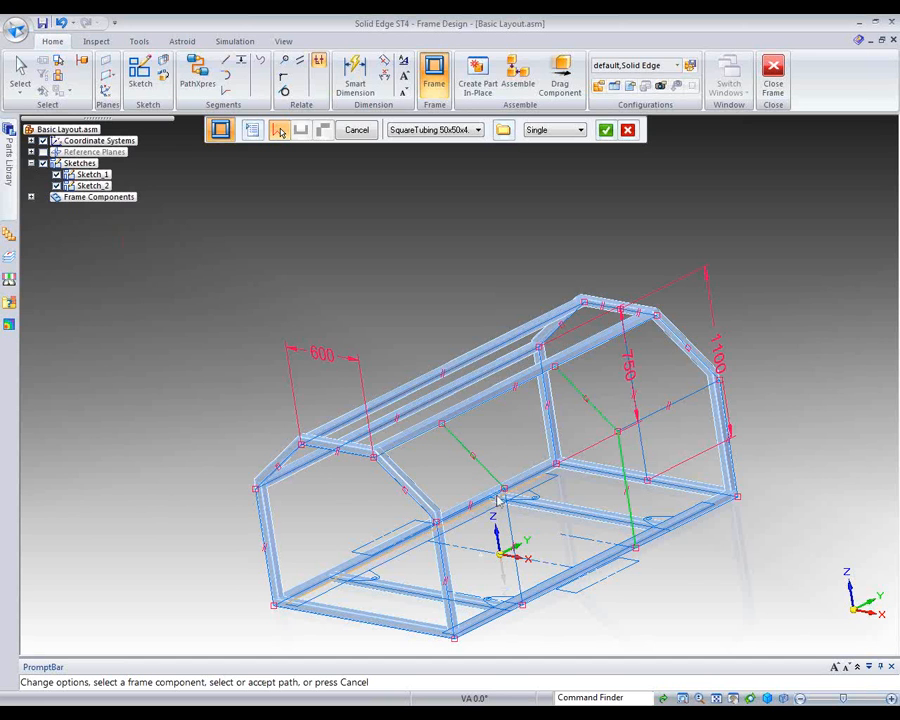
click(605, 130)
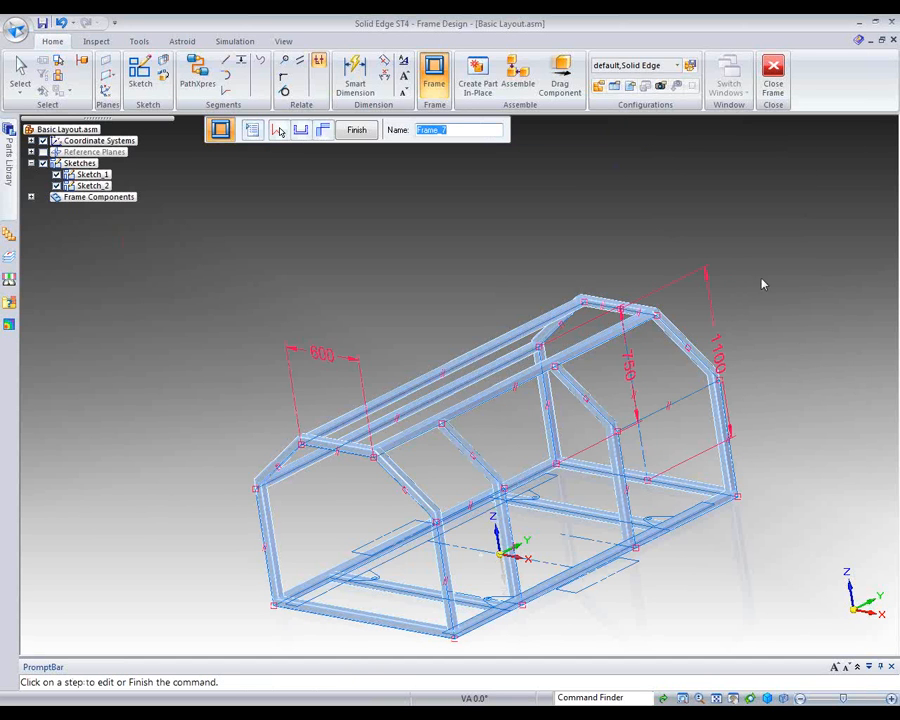
middle_drag(849, 268, 775, 293)
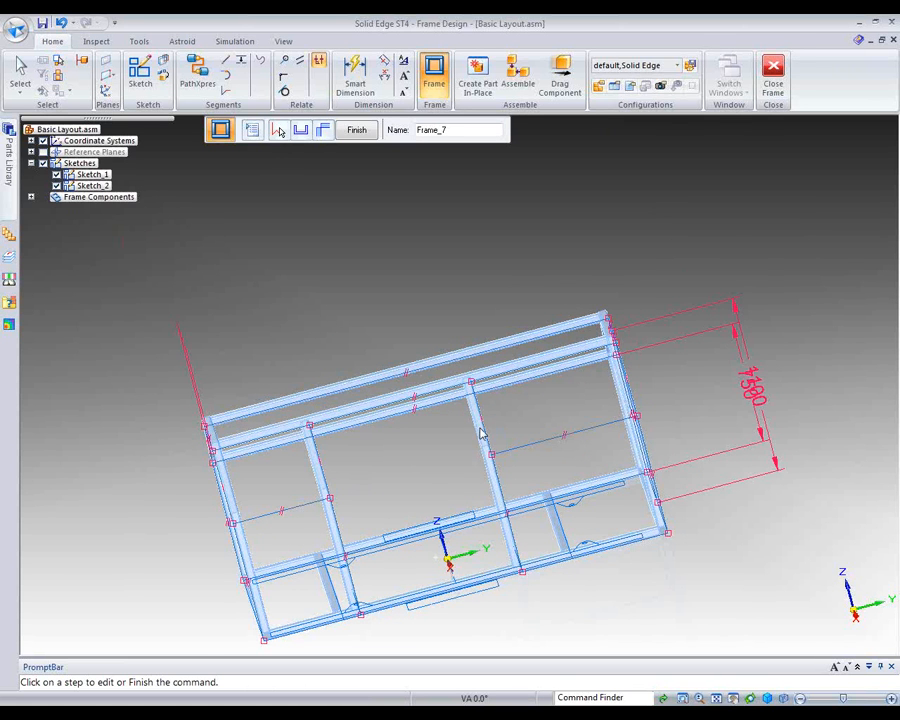
scroll(481, 432, up, 4)
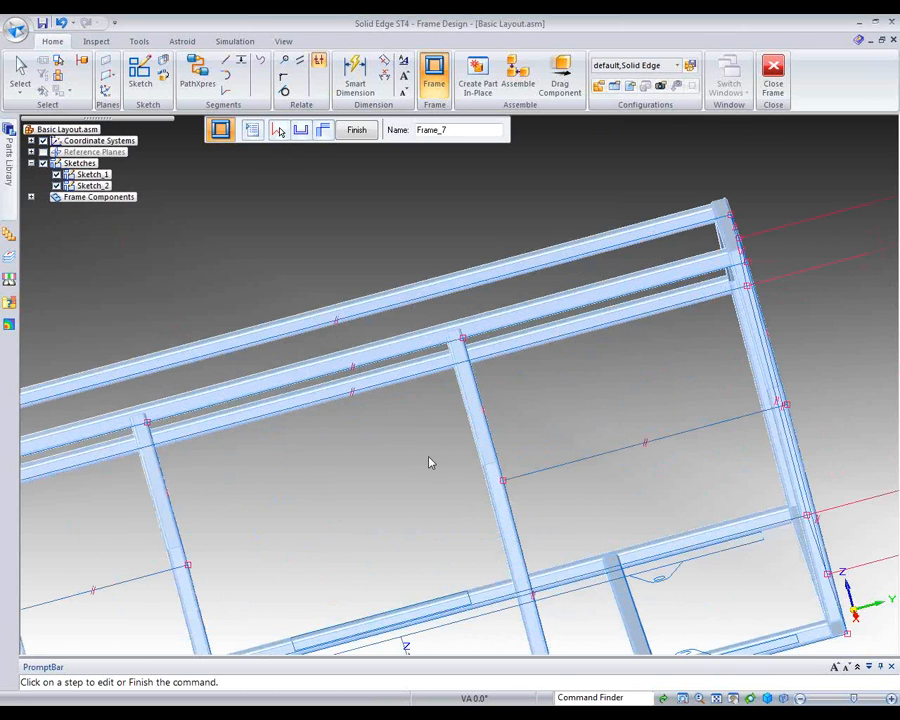
scroll(611, 411, down, 3)
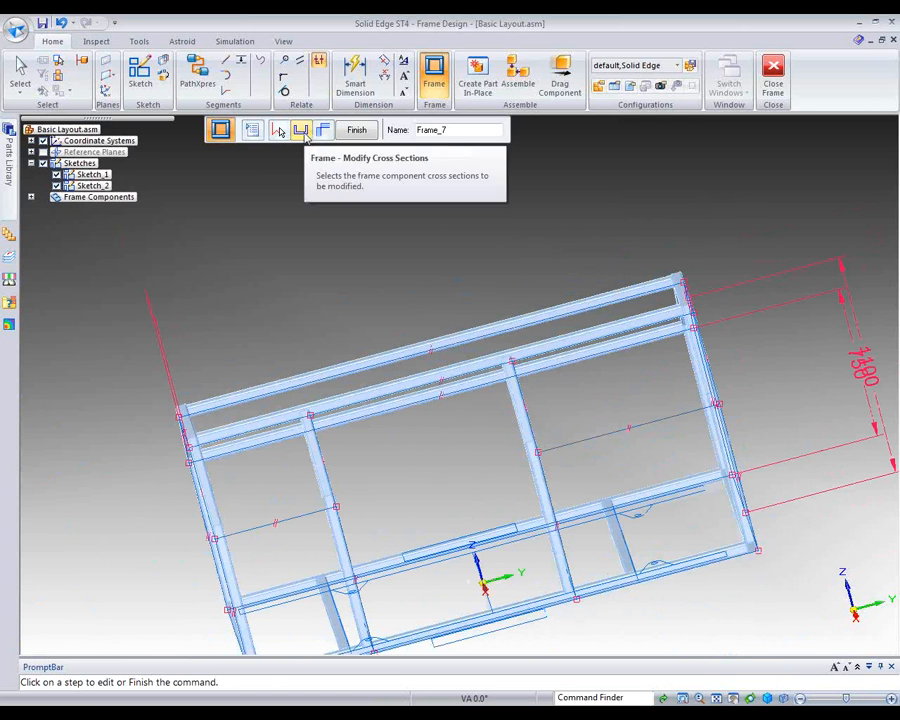
Shift the cross sections of the far intermediate side member to the other side of its path, toward the frame's far end
click(302, 131)
click(422, 131)
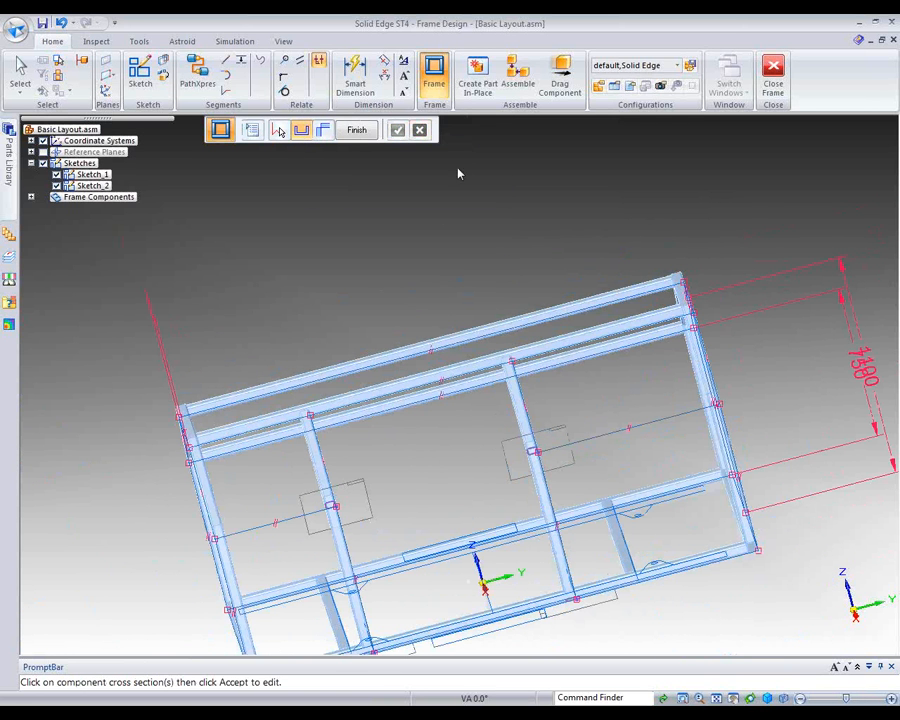
click(533, 452)
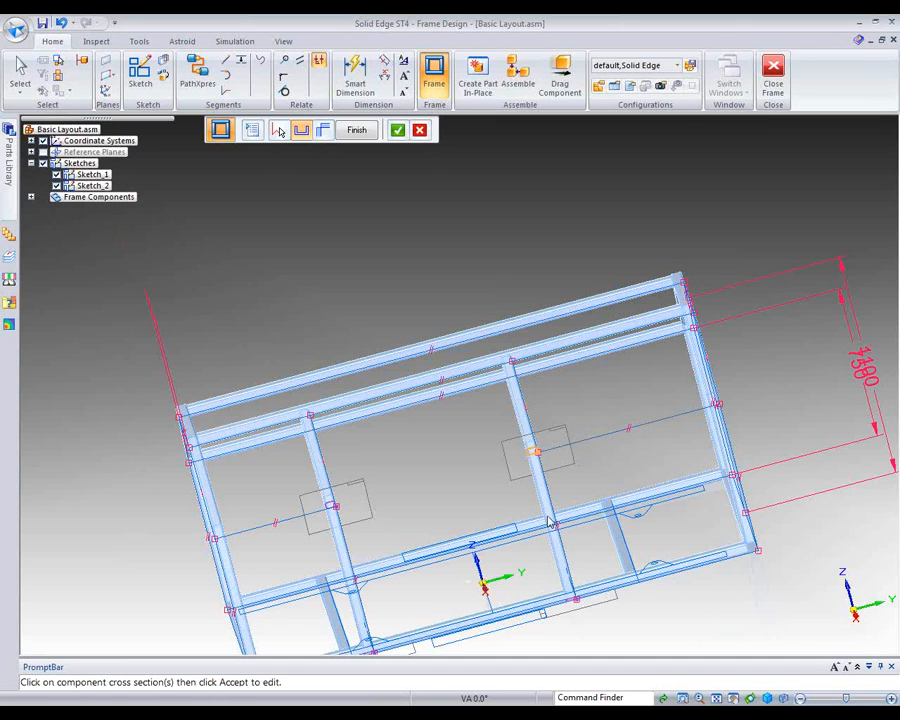
right_click(639, 446)
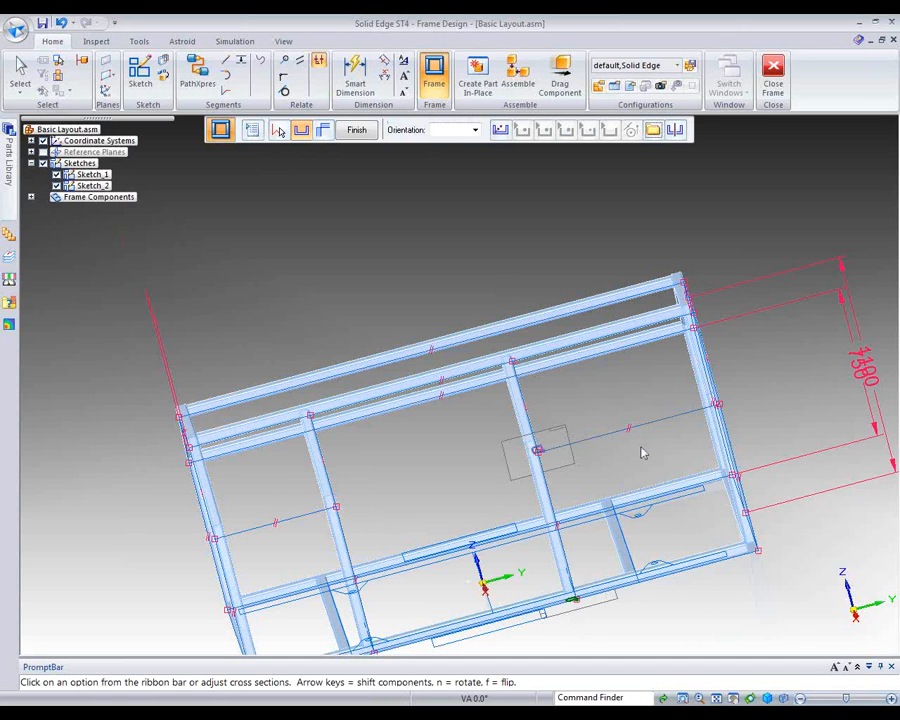
key(Right)
key(Right)
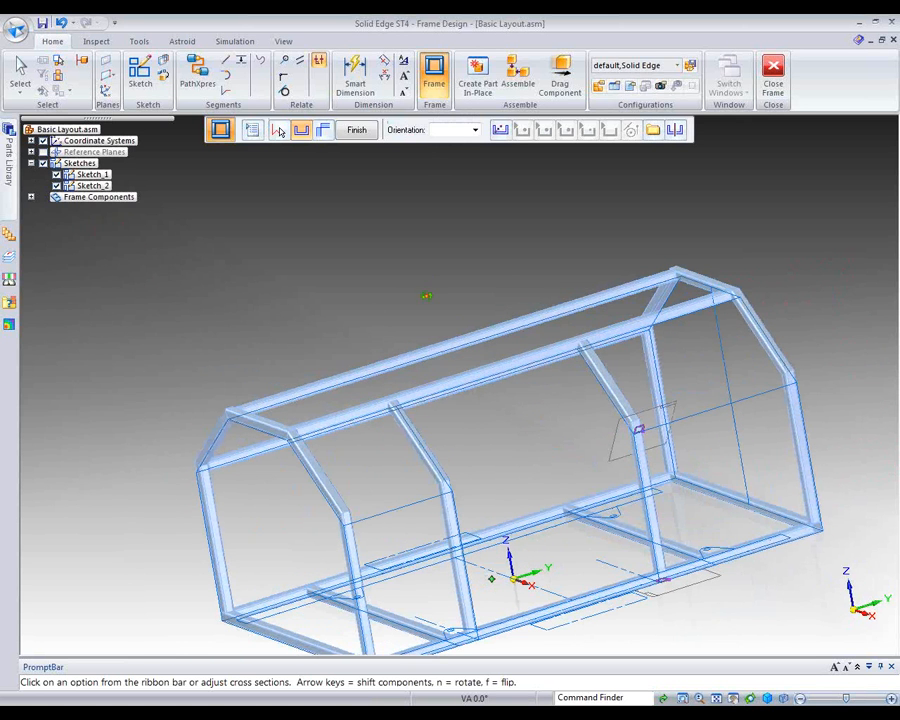
Accept the frame options and create SquareTubing 50x50x4 members along the two short horizontal lines joining the intermediate members to the end hoops
click(254, 128)
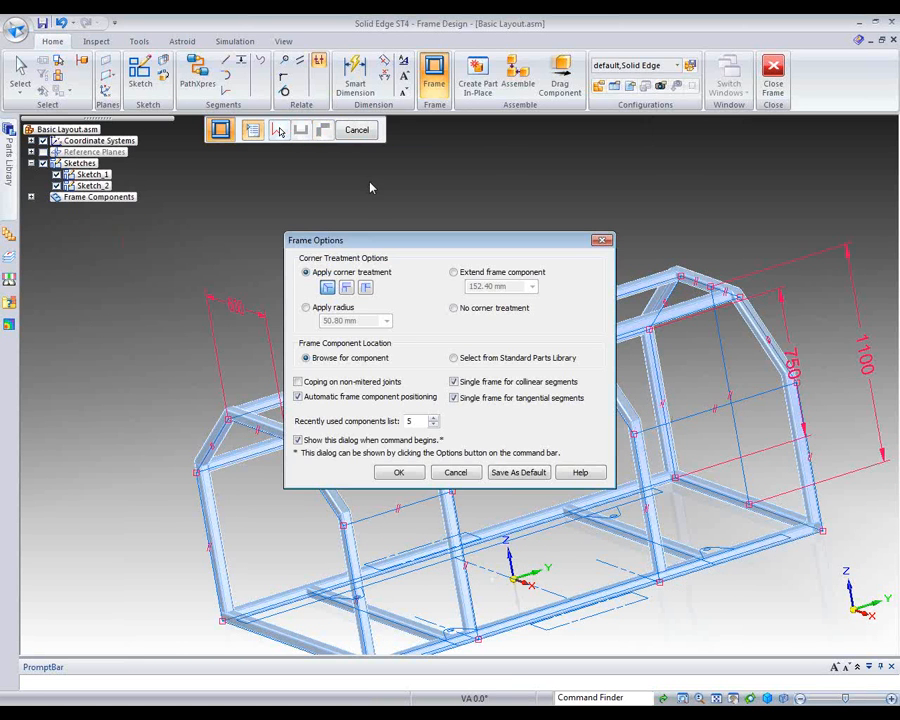
click(392, 477)
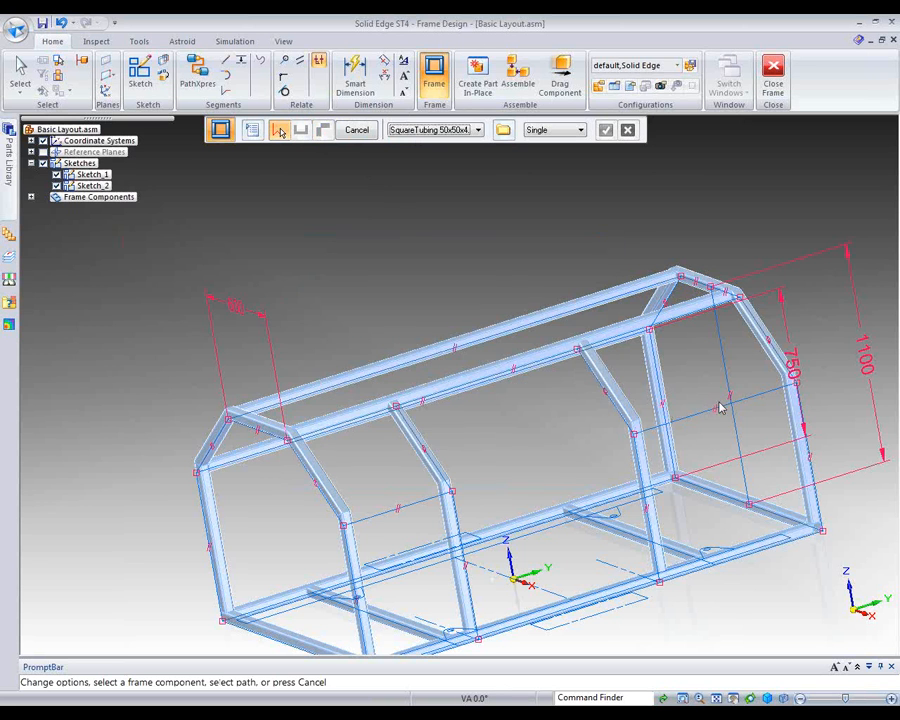
click(706, 412)
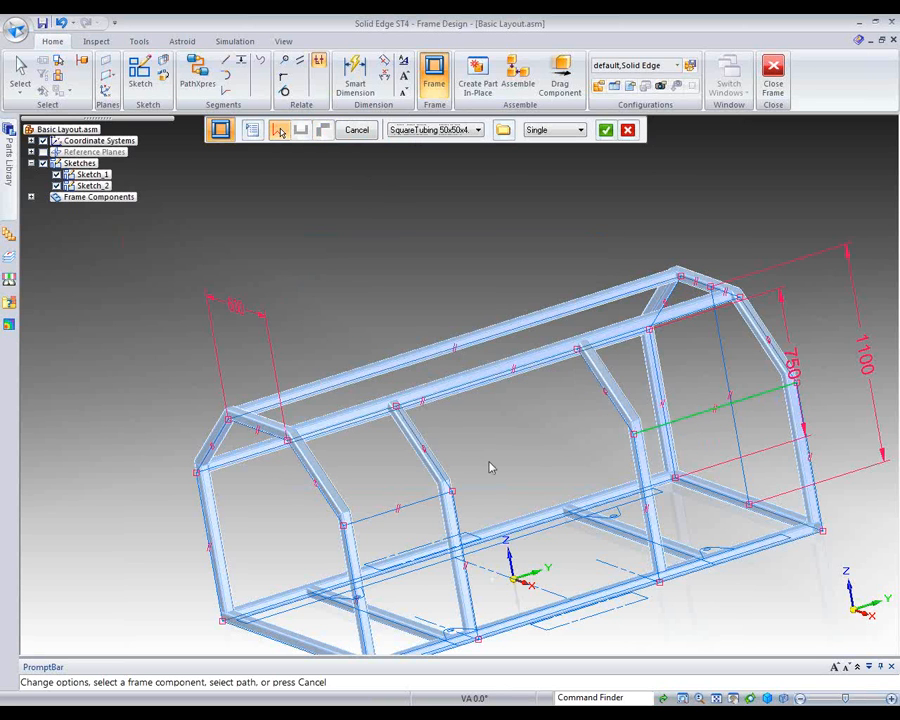
click(428, 503)
right_click(432, 242)
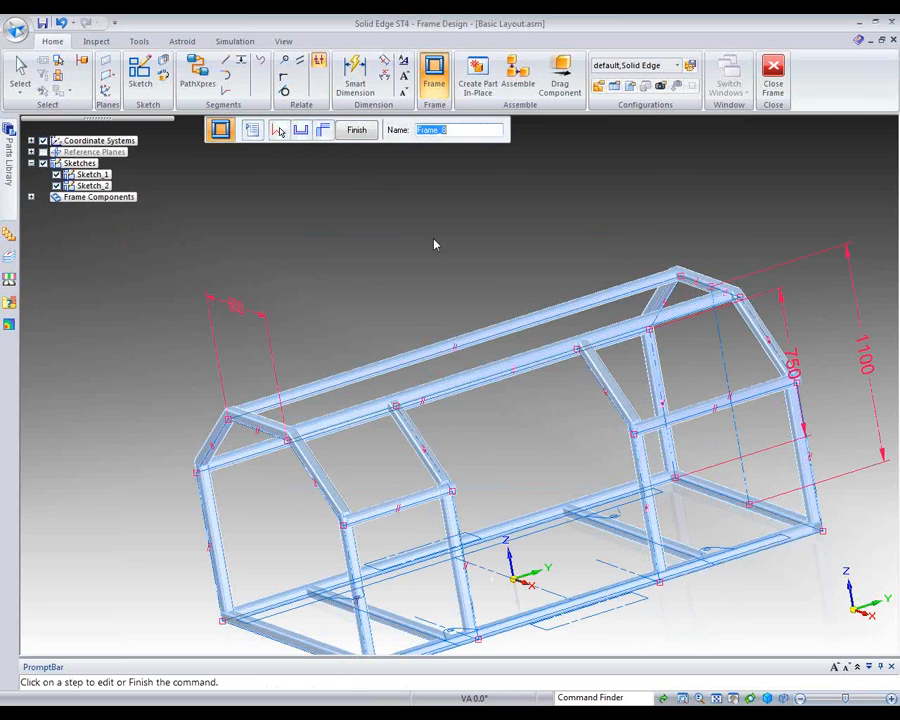
Shift the cross sections of both short horizontal members inward in line with the uprights, and close the frame environment
middle_drag(494, 235, 538, 231)
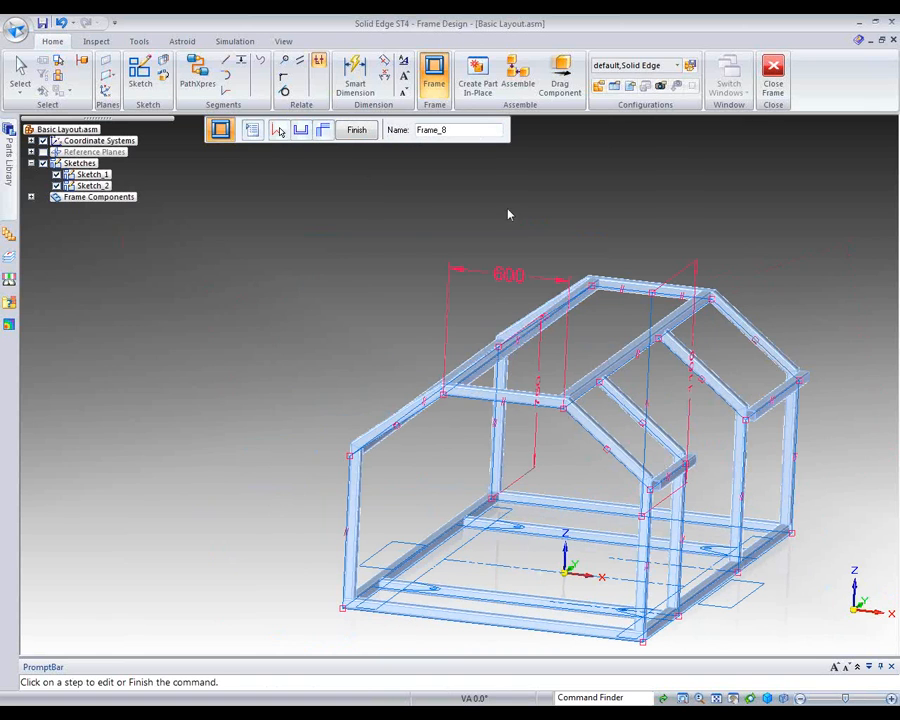
click(301, 130)
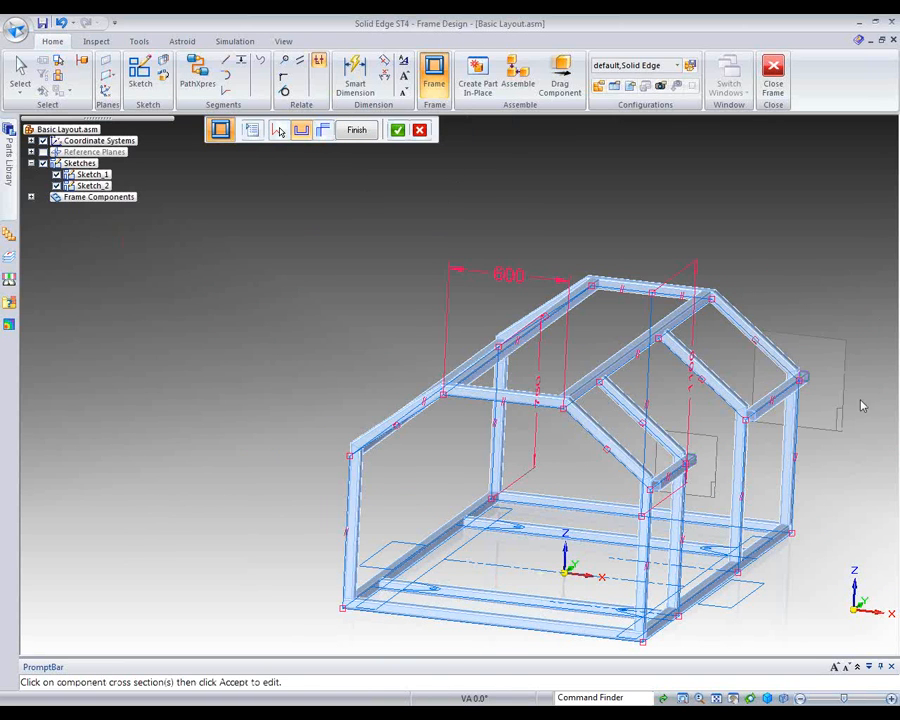
click(397, 130)
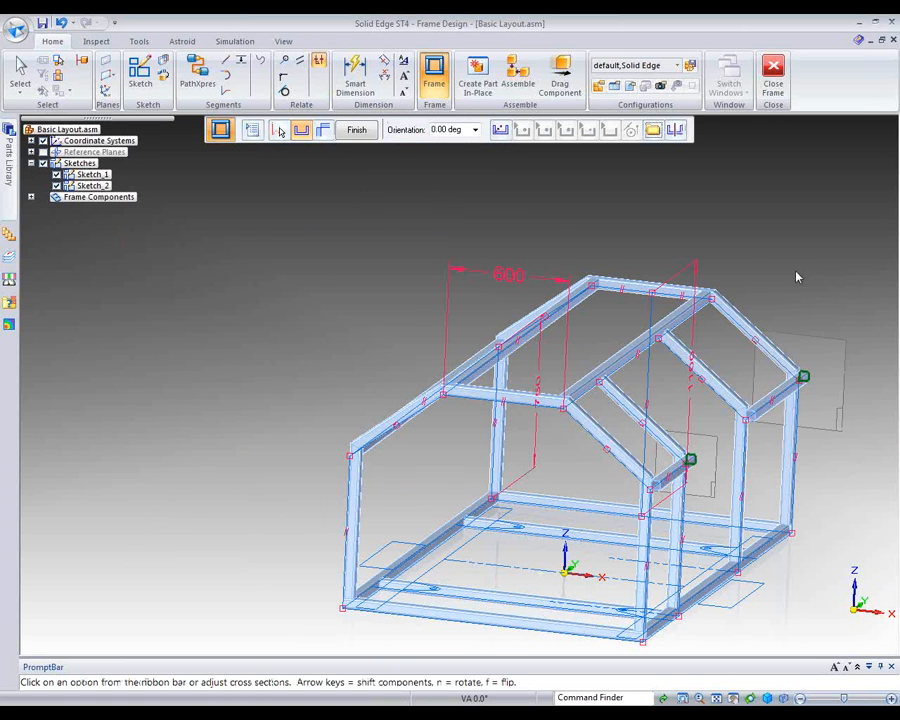
key(Left)
key(Left)
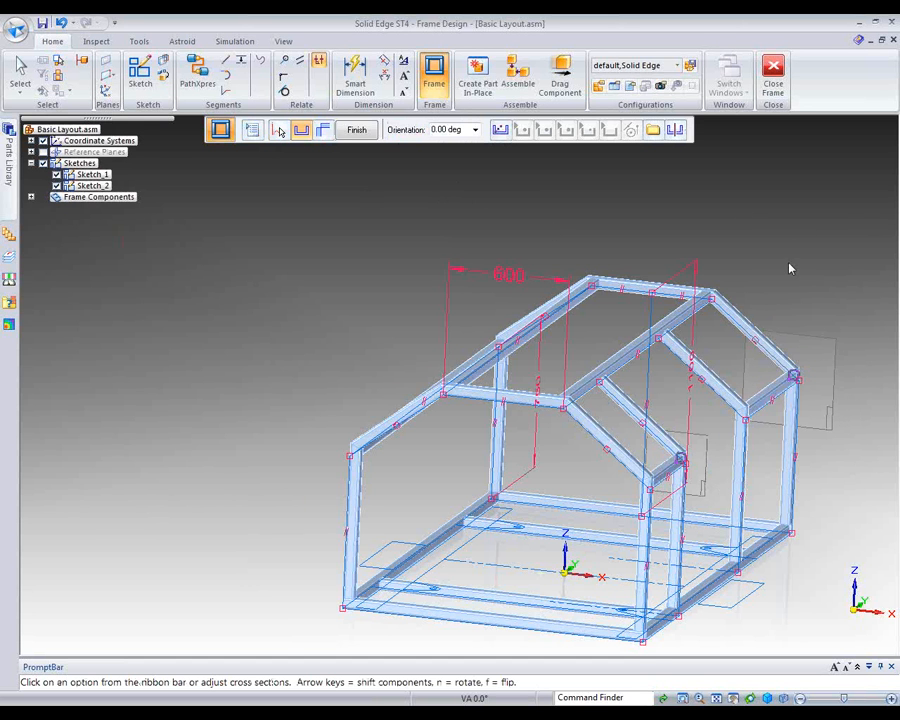
middle_drag(790, 268, 693, 253)
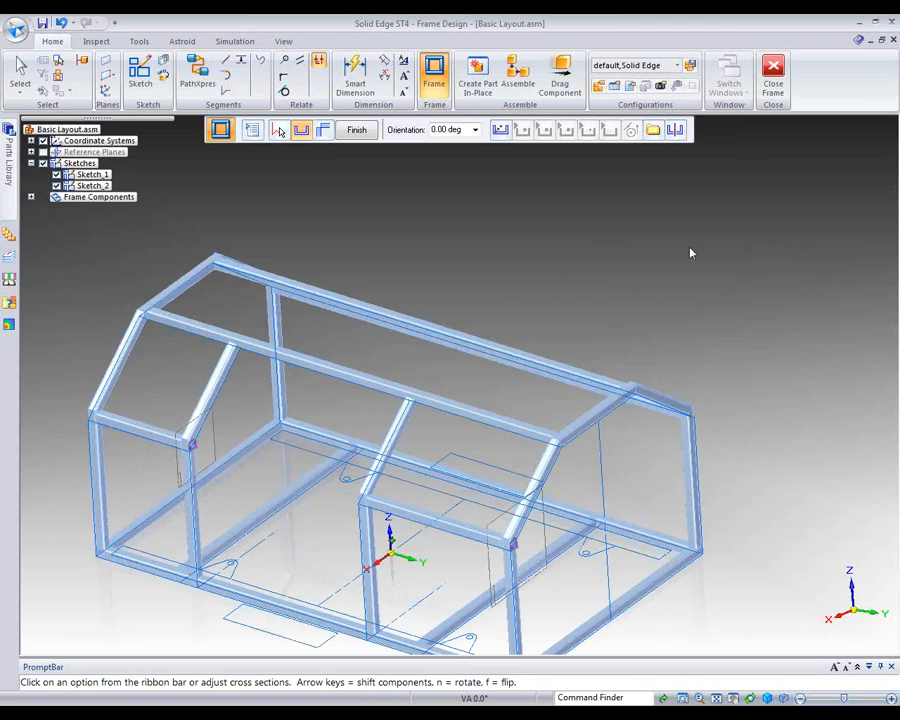
click(774, 80)
Hide Sketch_1 and open the definition of Sketch_2 for editing
middle_drag(603, 298, 450, 255)
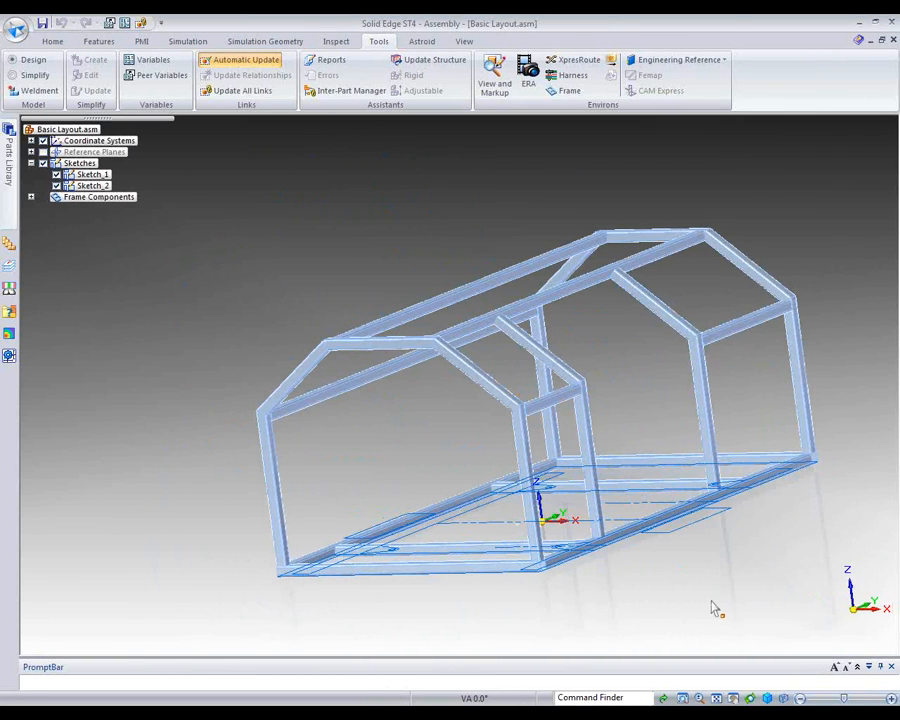
middle_drag(713, 603, 673, 619)
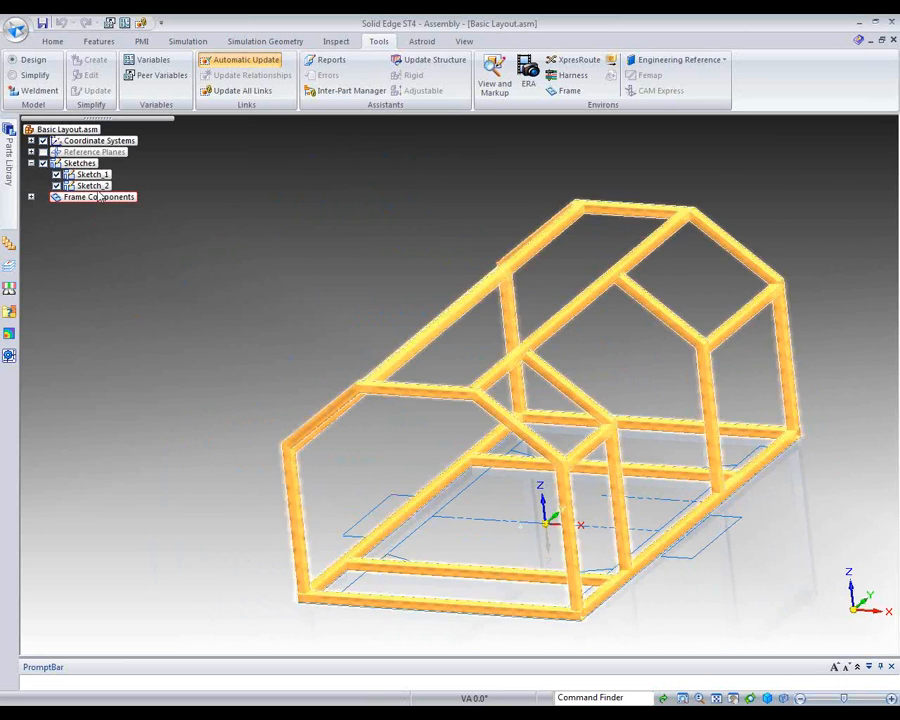
click(57, 175)
click(93, 186)
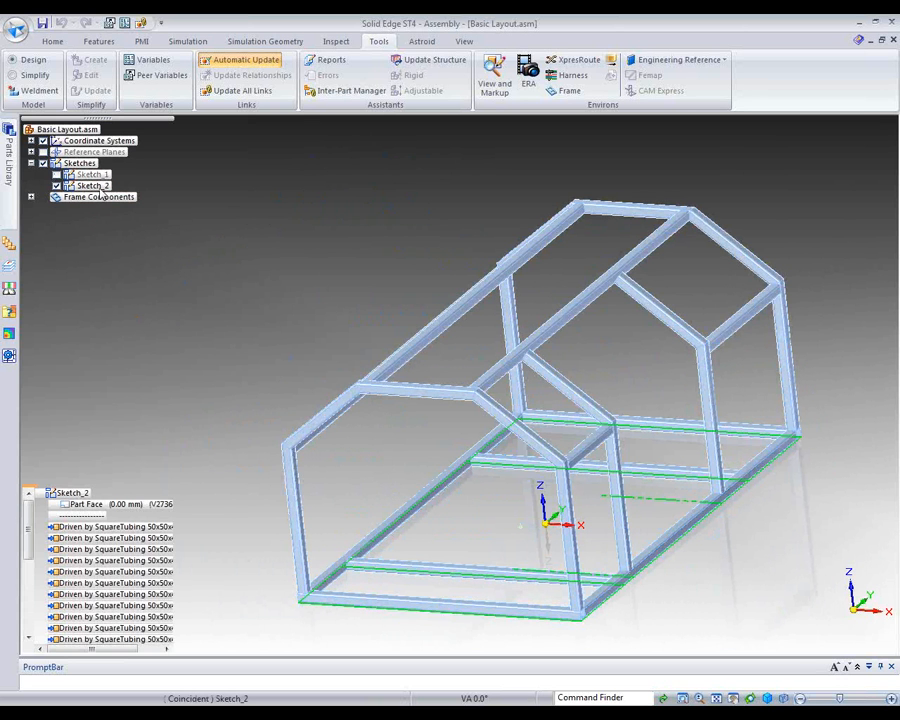
right_click(100, 187)
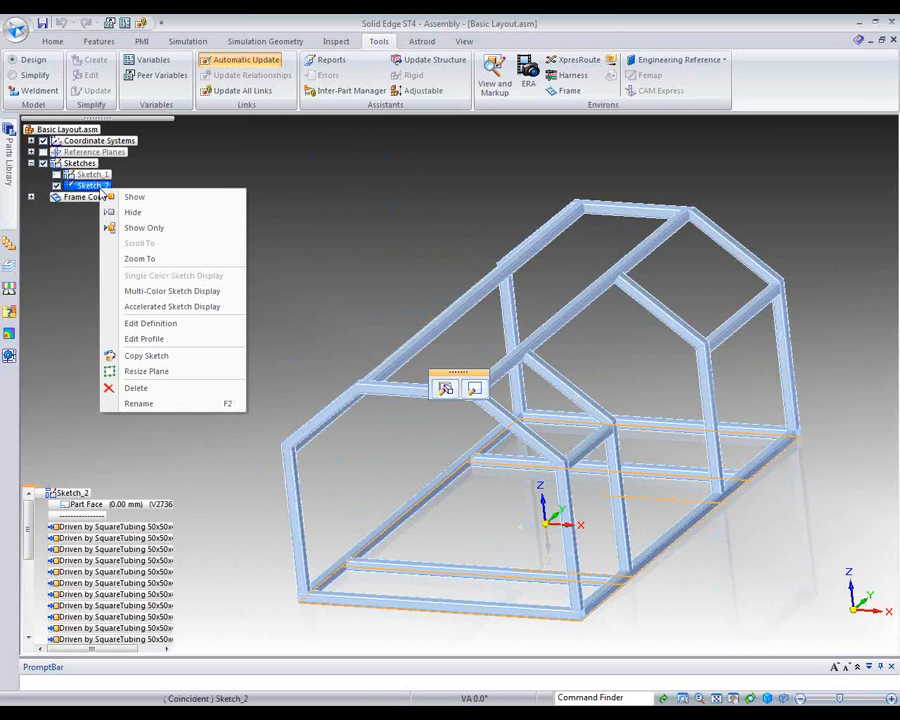
click(150, 323)
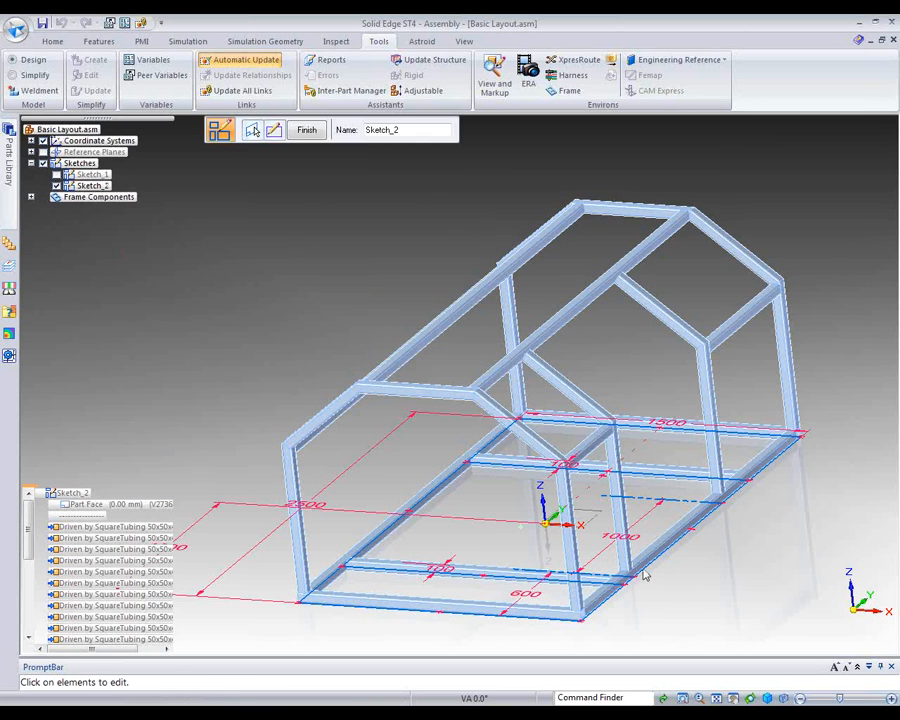
Set the distance from the front base edge to the nearer intermediate member's dashed line to 800 mm
click(525, 593)
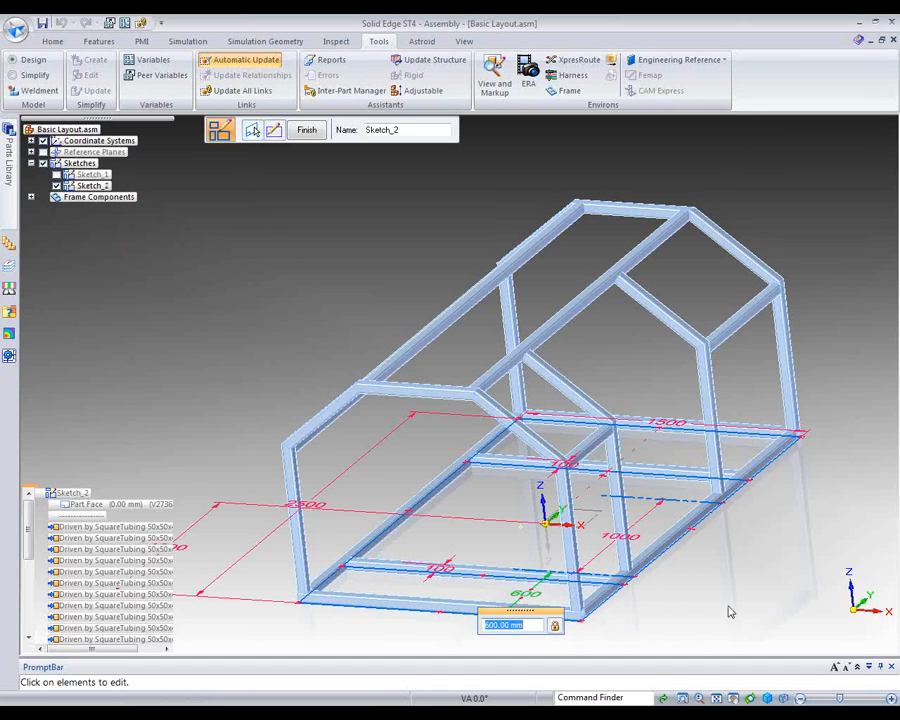
text(800)
key(Return)
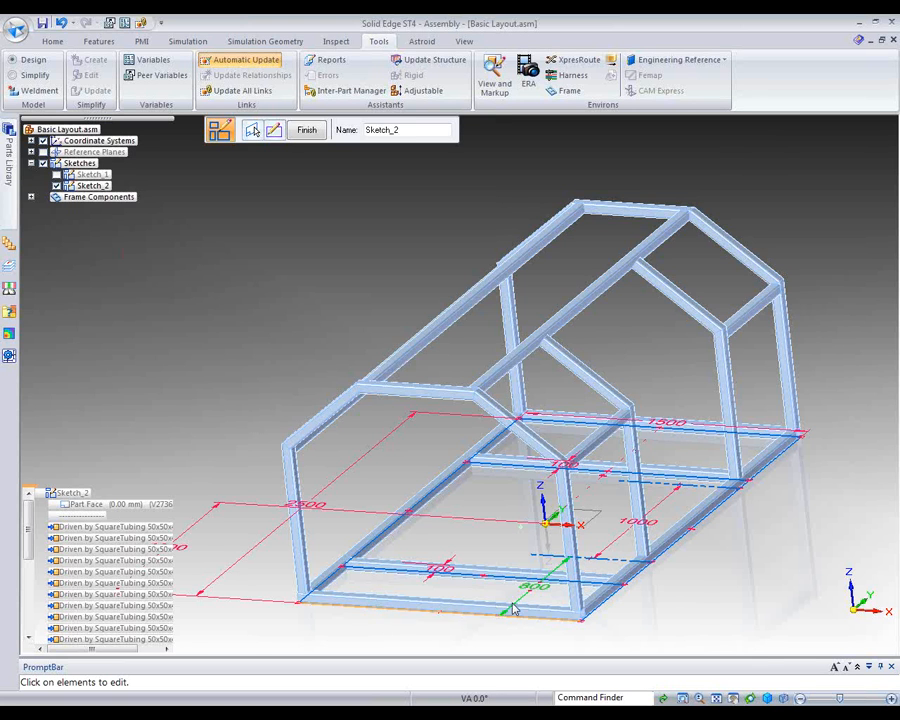
Set the distance from the front base edge to the nearer intermediate member's dashed line to 660 mm
click(535, 585)
text(6)
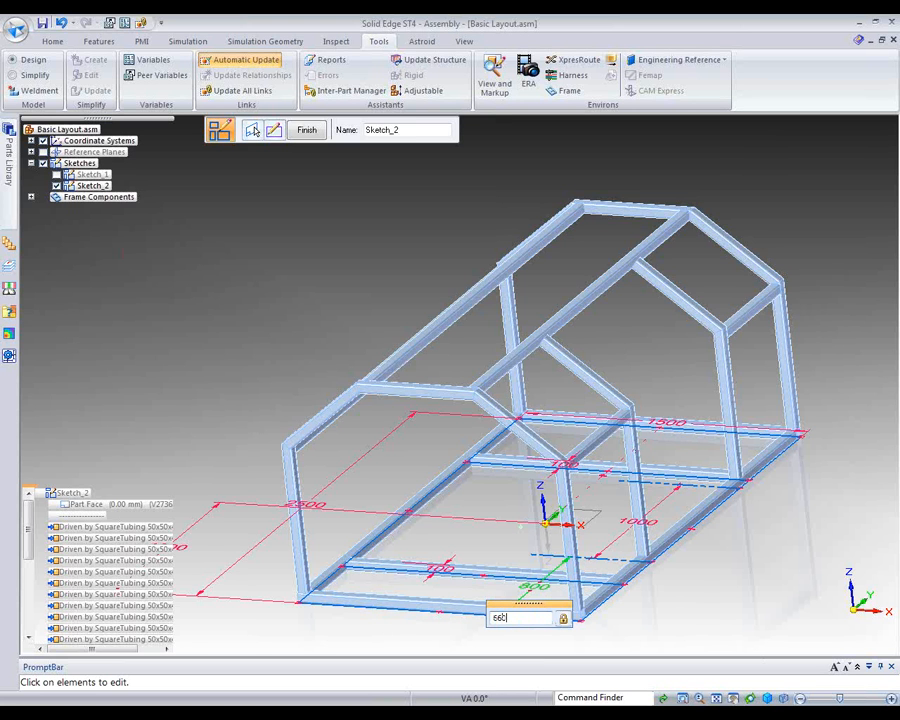
text(60)
key(Return)
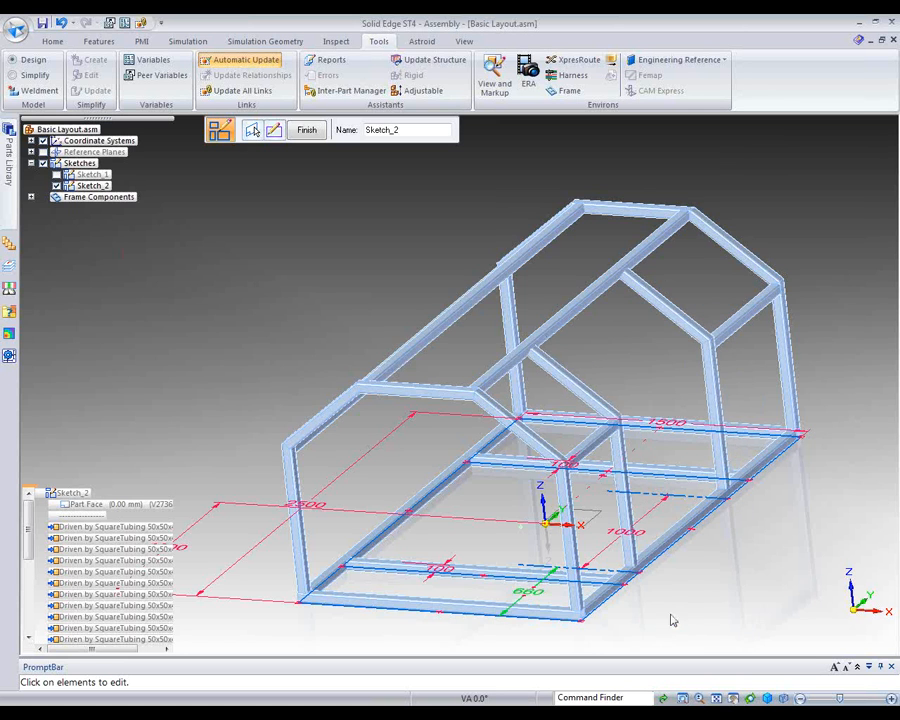
Check the updated frame from several sides, finish editing Sketch_2 and save the assembly
middle_drag(735, 567, 700, 561)
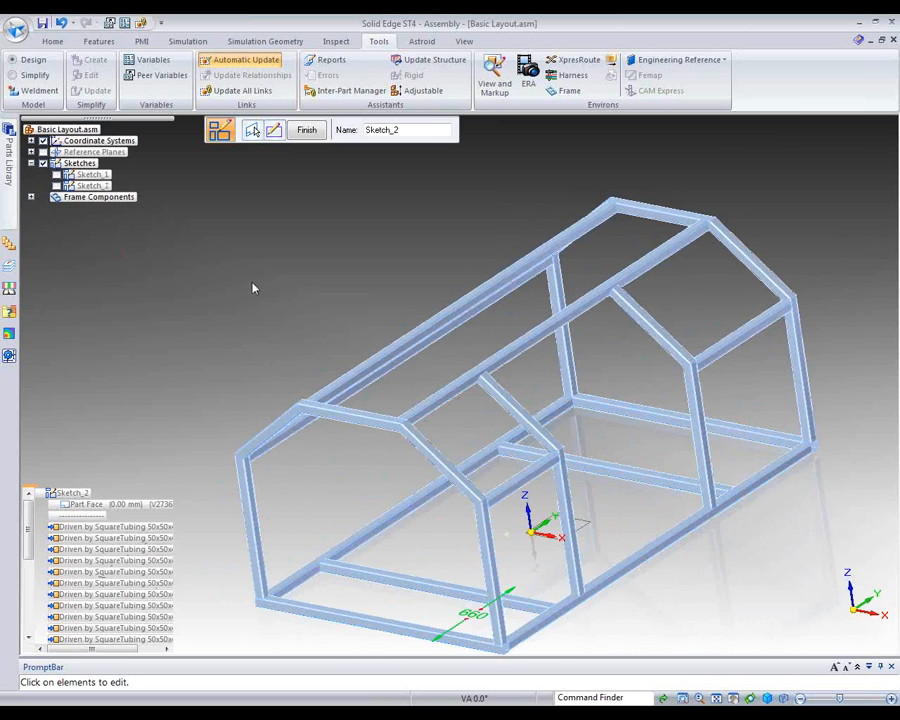
mouse_move(245, 275)
middle_down()
mouse_move(306, 214)
mouse_move(366, 255)
middle_up()
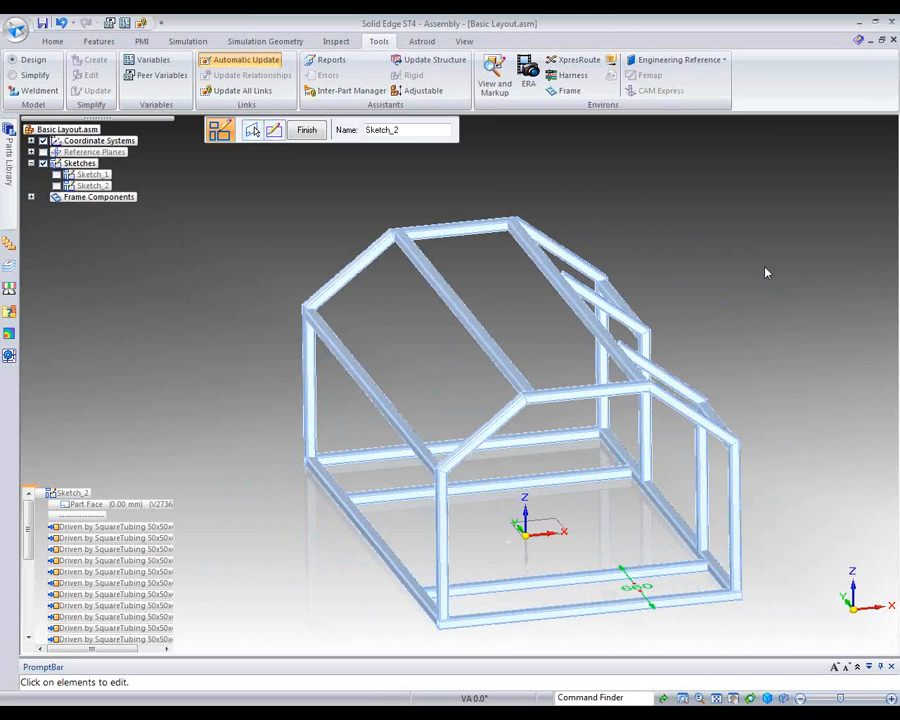
middle_drag(765, 275, 788, 285)
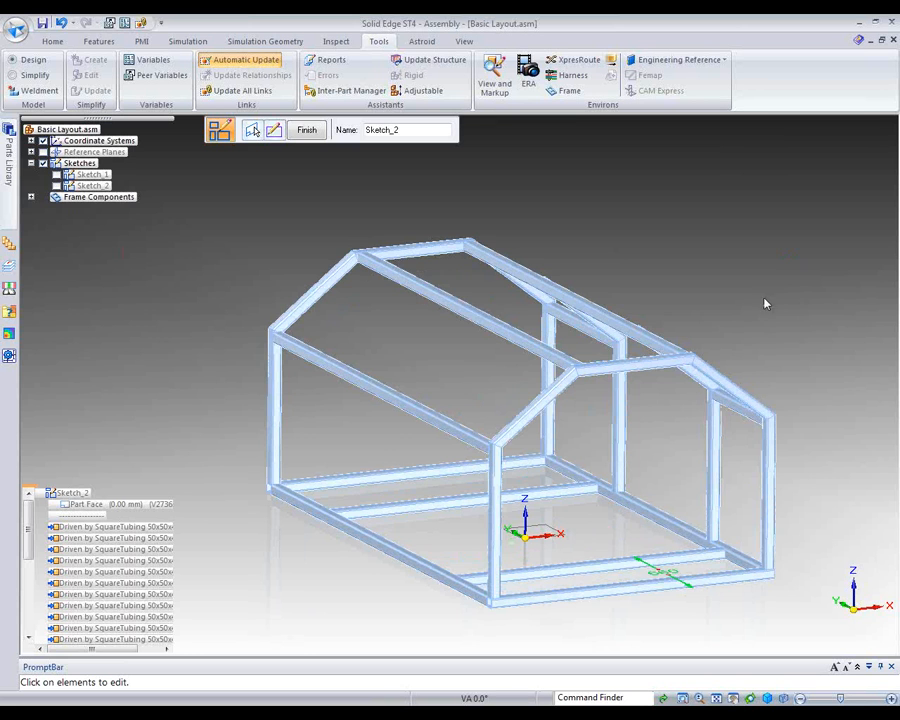
middle_drag(757, 303, 670, 268)
click(307, 130)
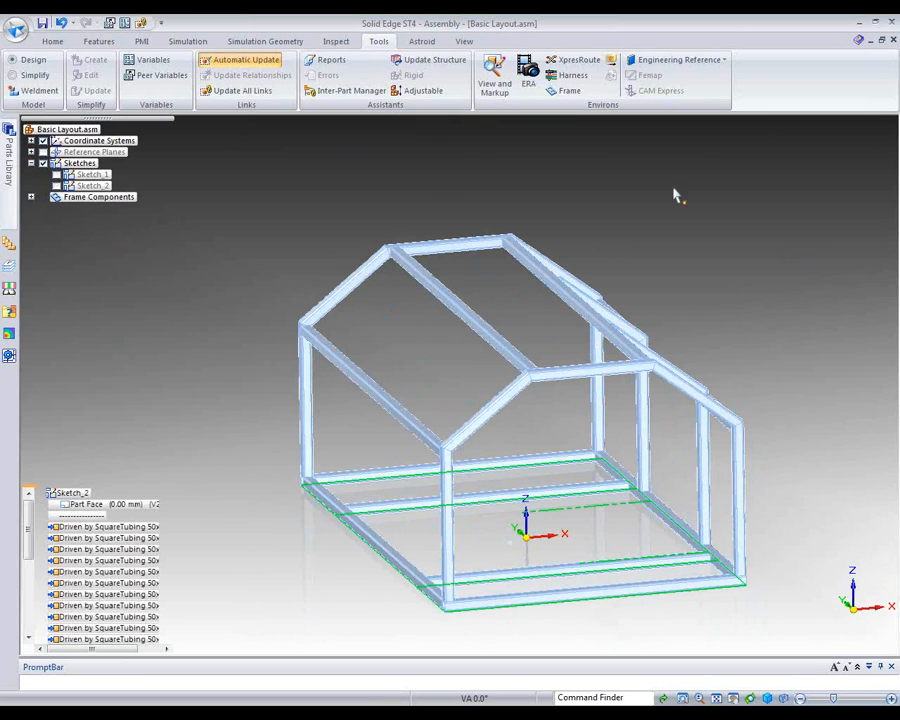
click(637, 196)
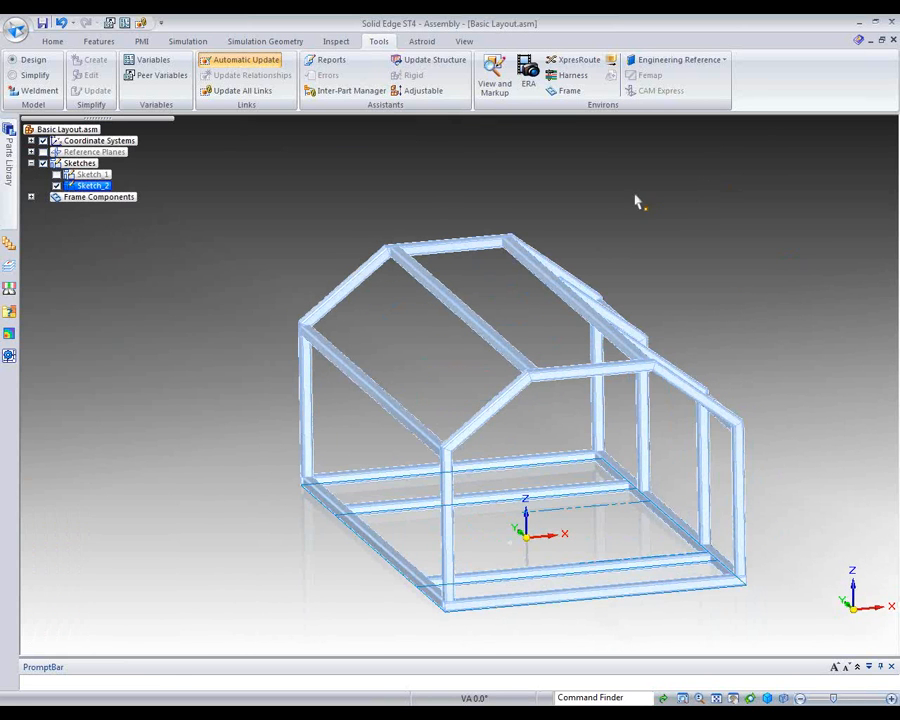
click(52, 42)
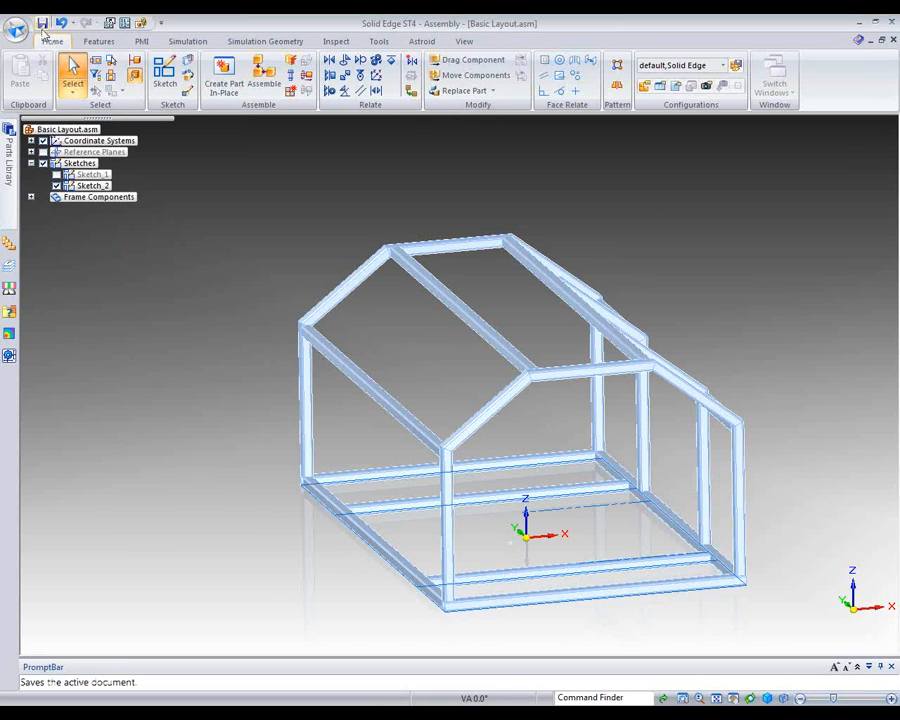
click(42, 23)
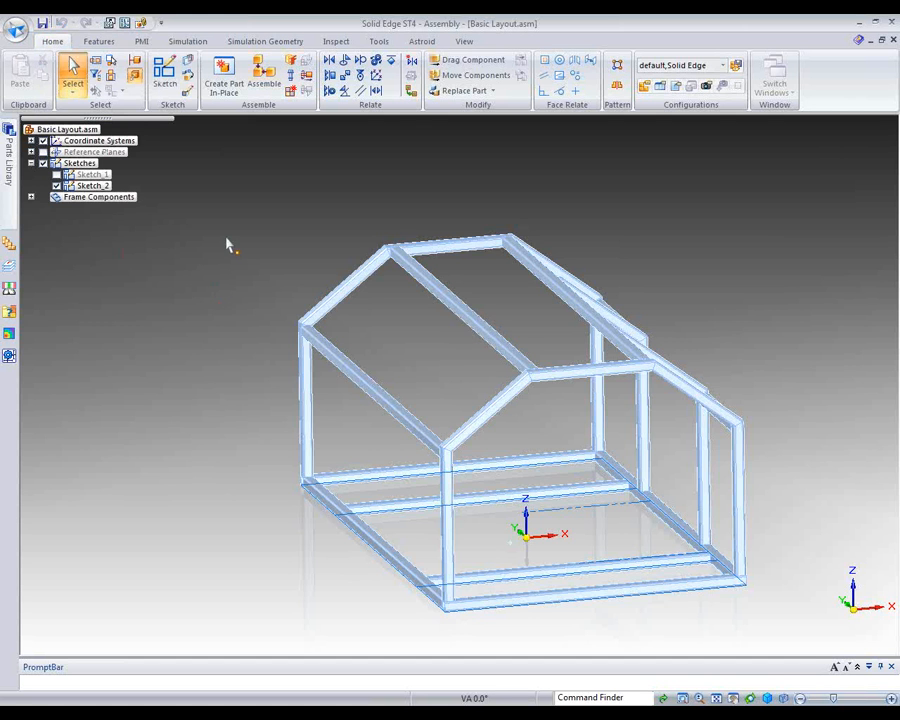
Create and edit an in-place part named AA_Cover from the iso sheet metal.psm template, coincident with the assembly origin
middle_drag(222, 224, 217, 213)
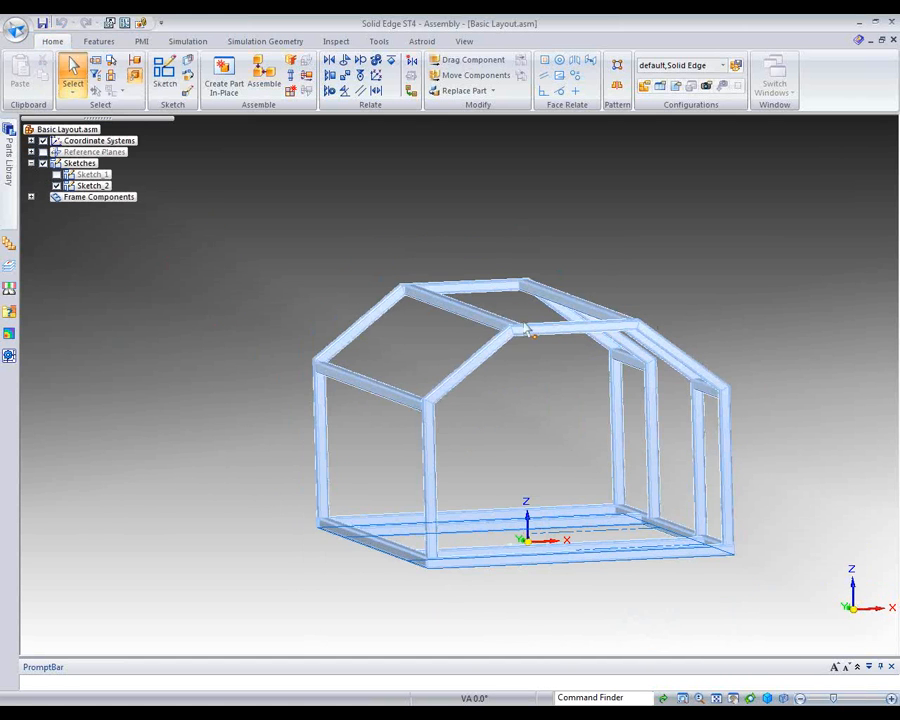
middle_drag(800, 430, 650, 358)
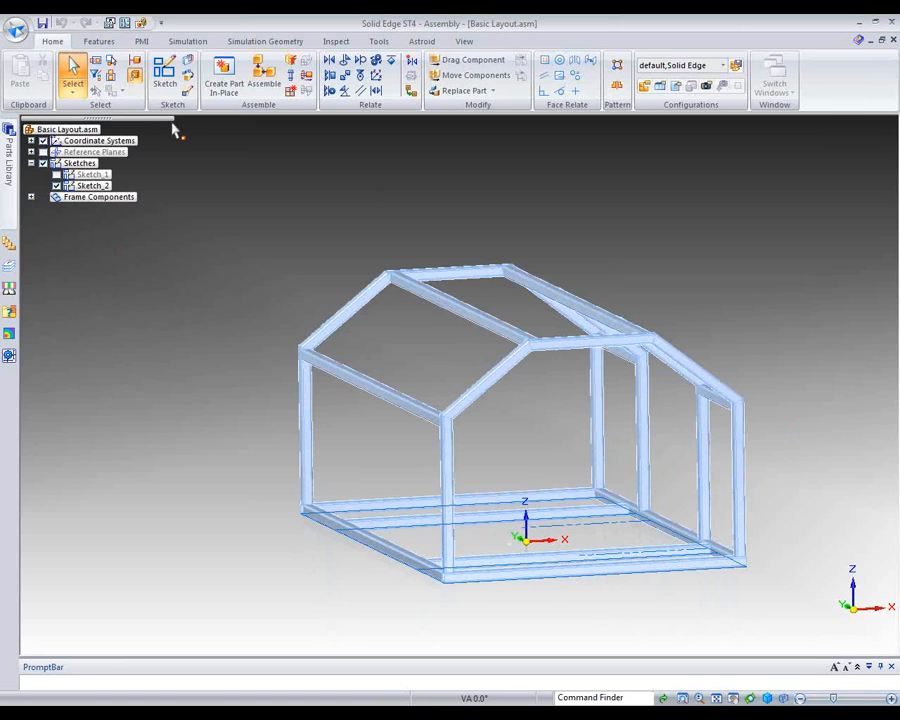
click(226, 72)
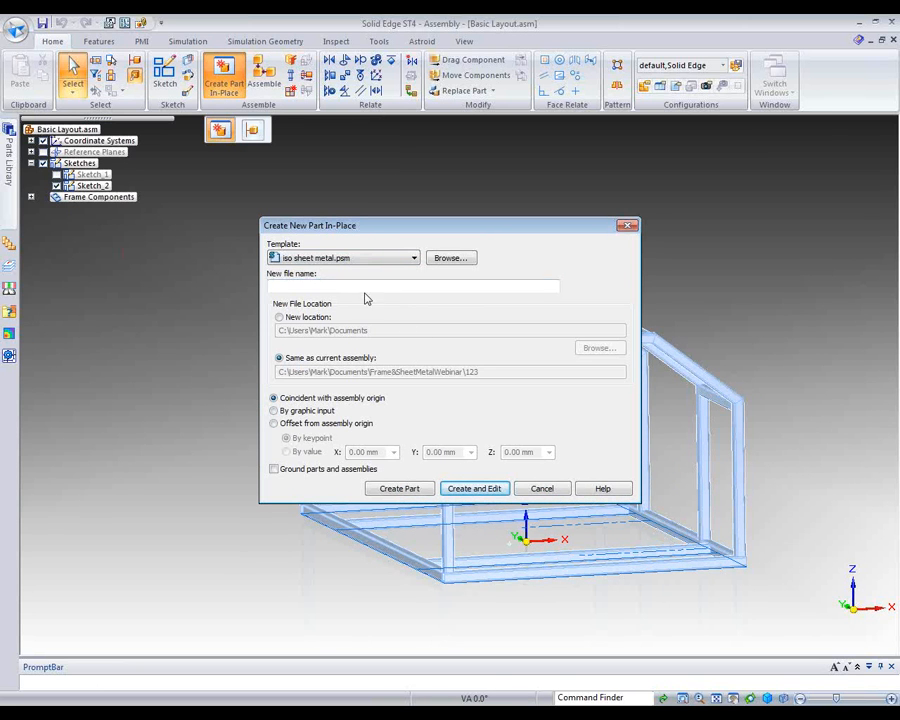
click(292, 258)
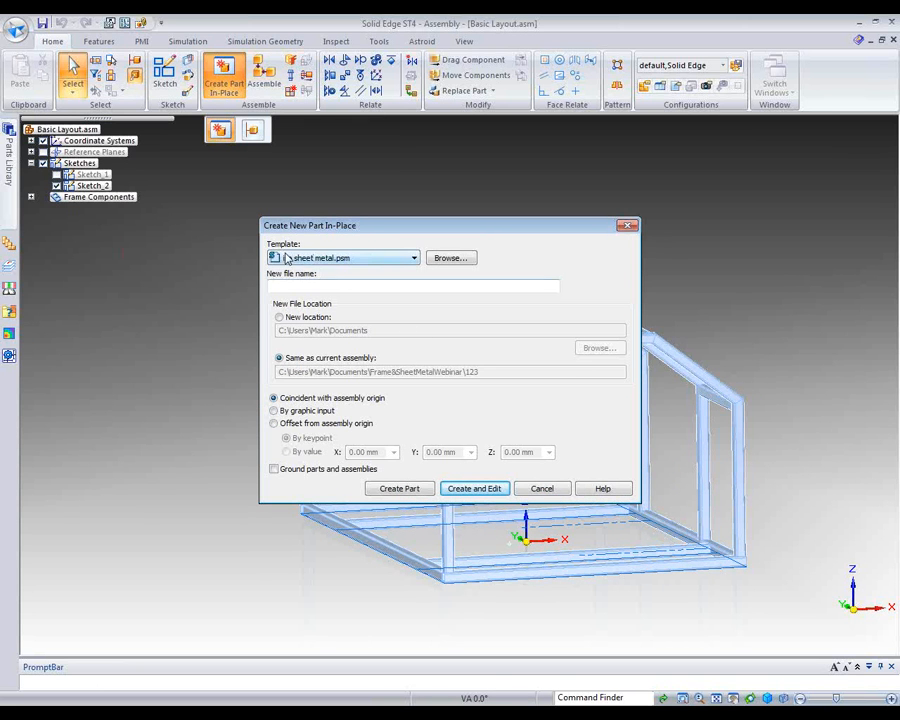
click(330, 290)
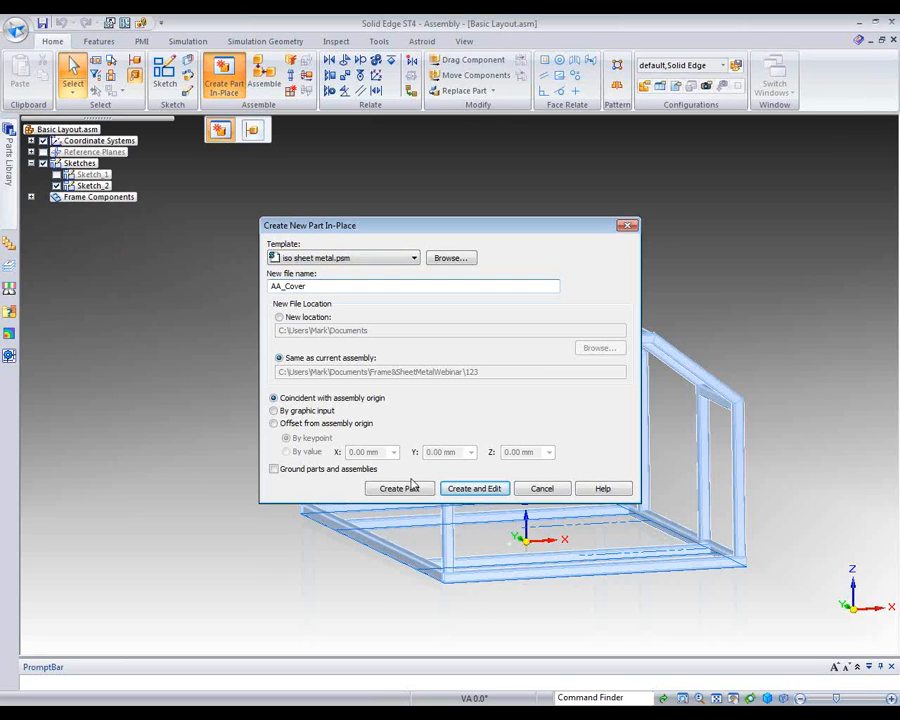
click(478, 489)
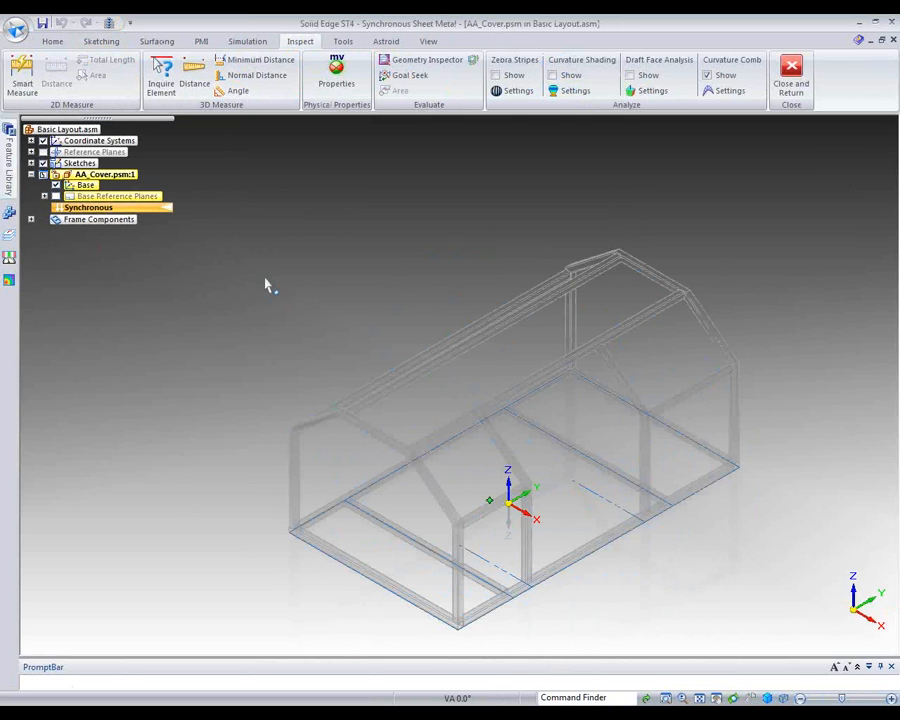
Start a Line sketch in the cover part and lock drawing to the vertical XZ plane through the origin
click(52, 41)
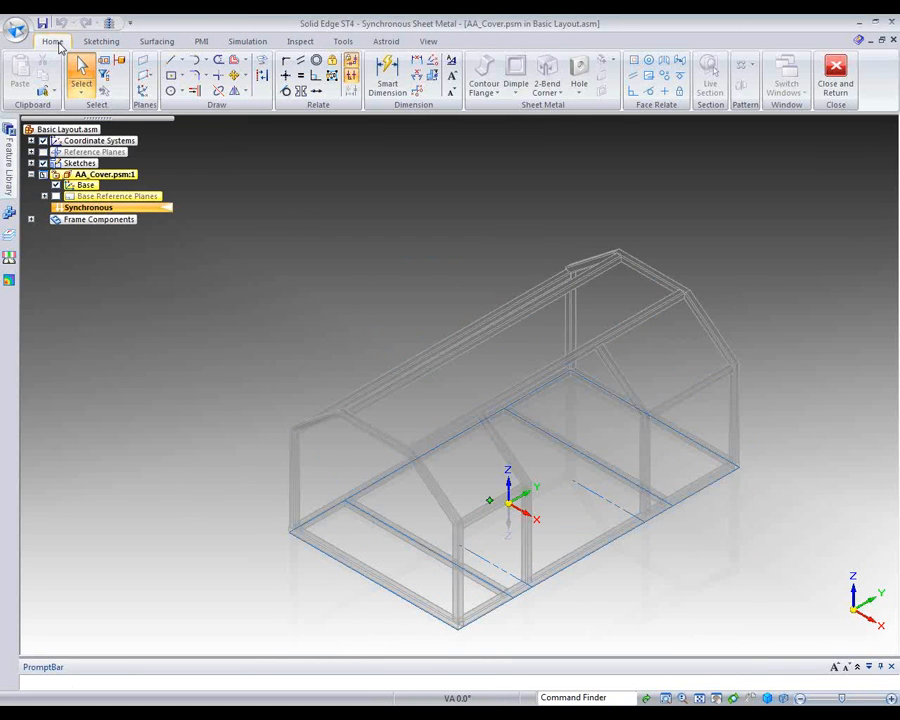
scroll(503, 316, up, 2)
scroll(503, 316, down, 3)
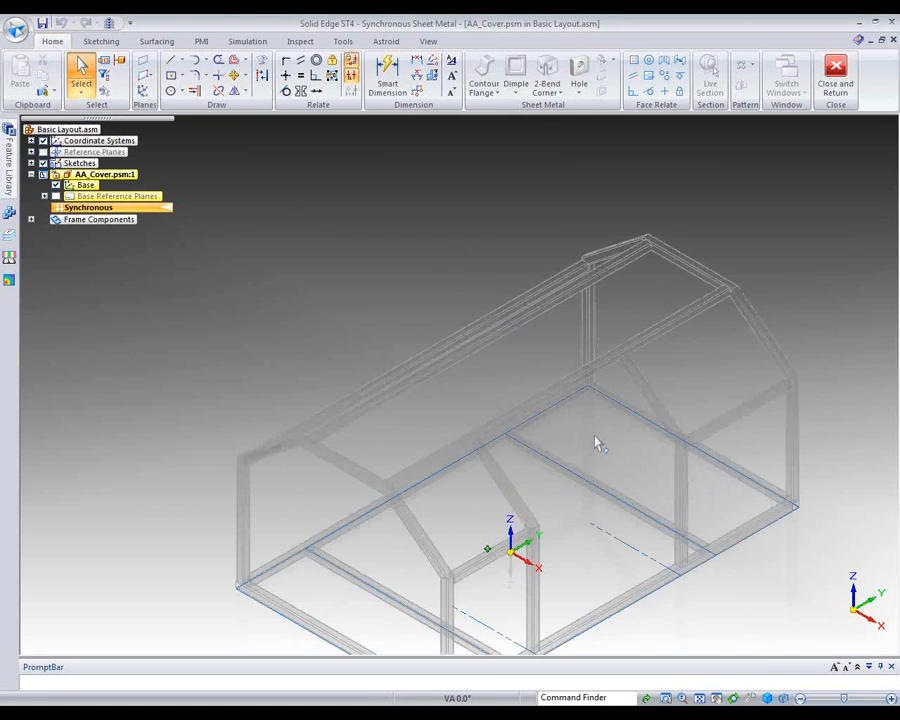
middle_drag(595, 442, 646, 370)
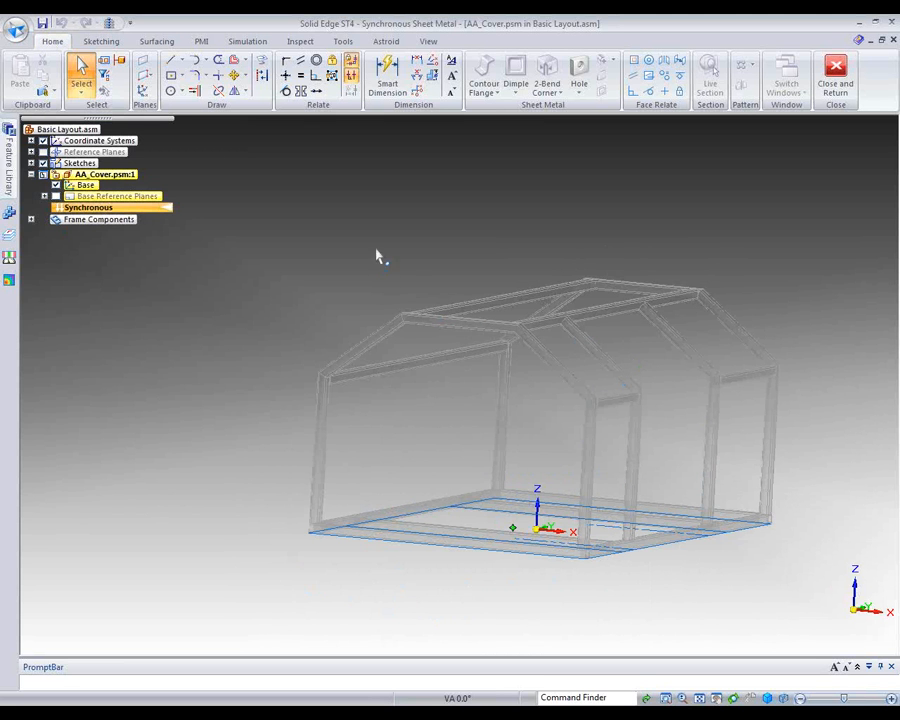
middle_drag(377, 250, 368, 273)
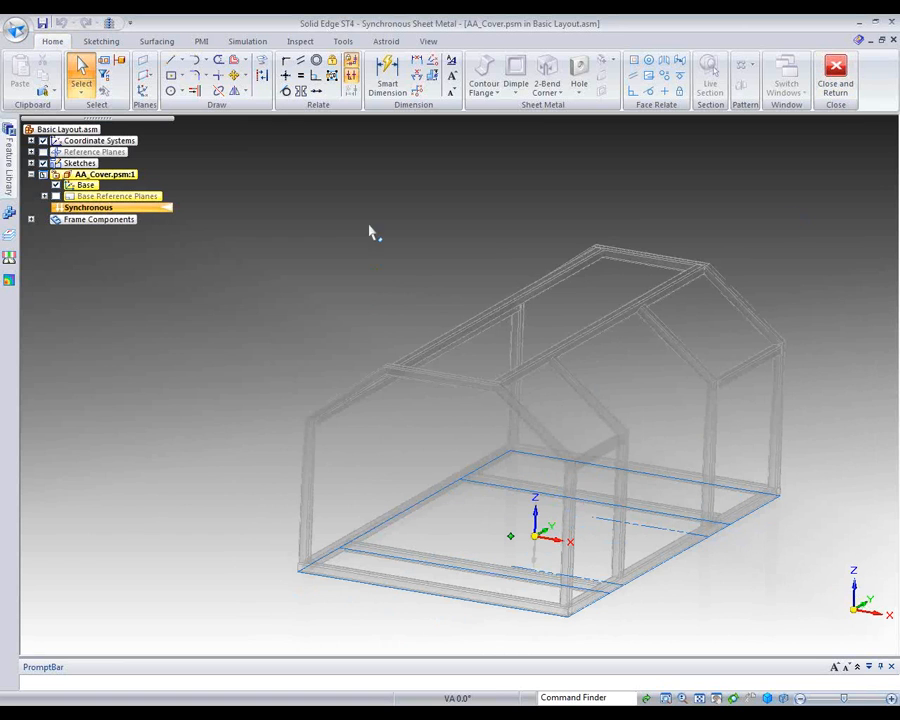
right_click(311, 210)
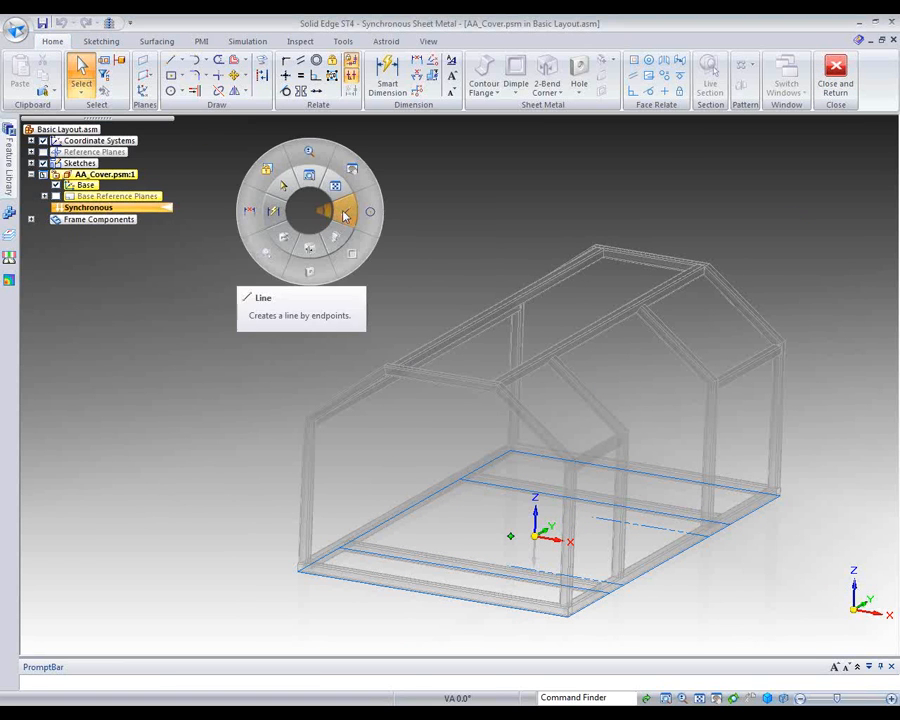
click(345, 215)
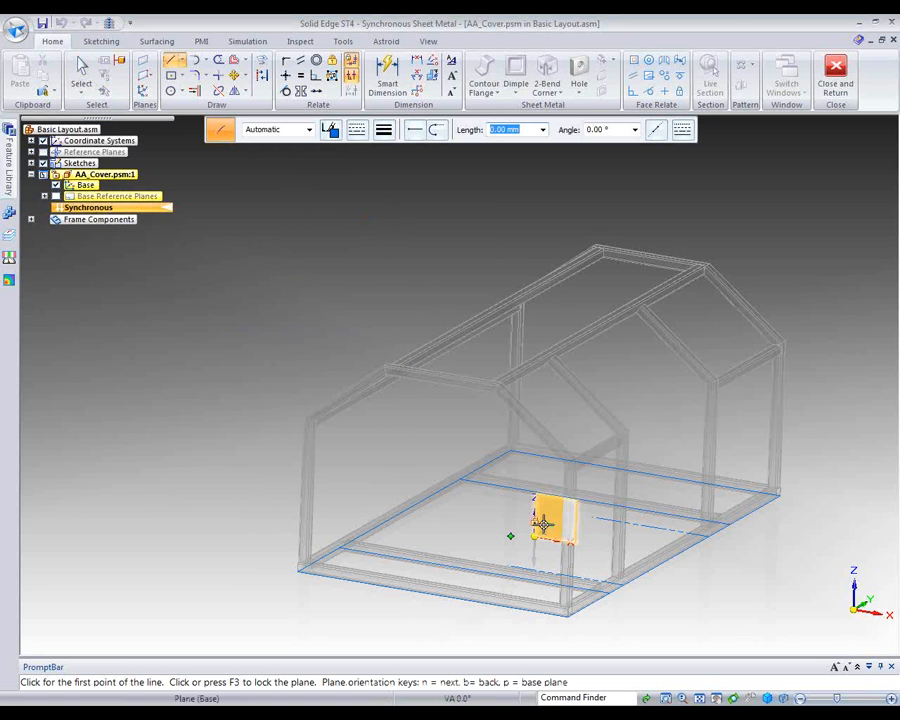
key(F3)
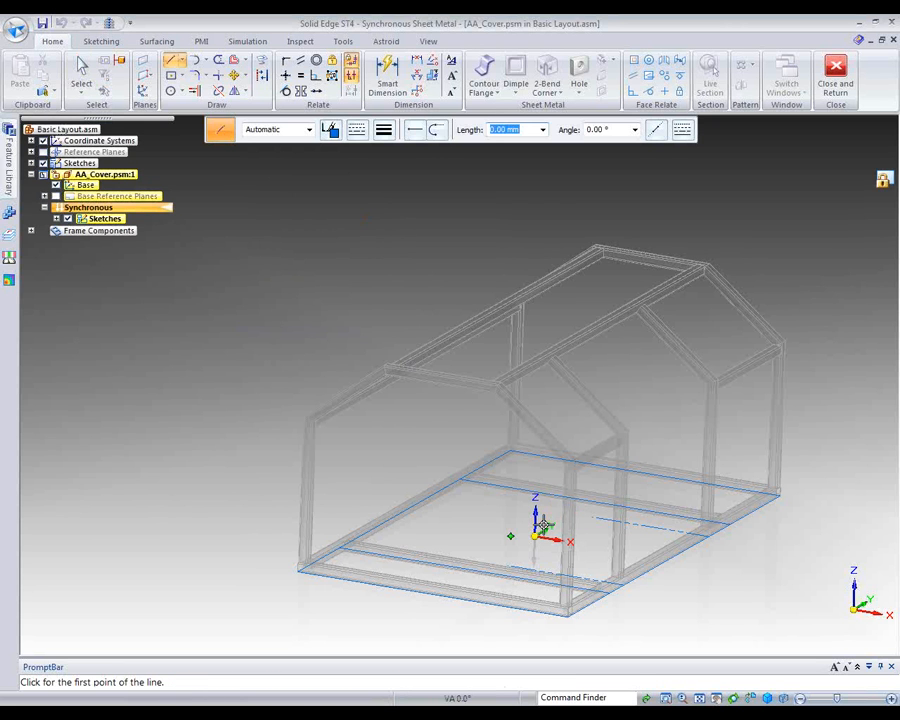
Project the frame's horizontal roof edge, sloped roof edge, vertical post edge and front base edge onto the locked sketch plane
click(263, 61)
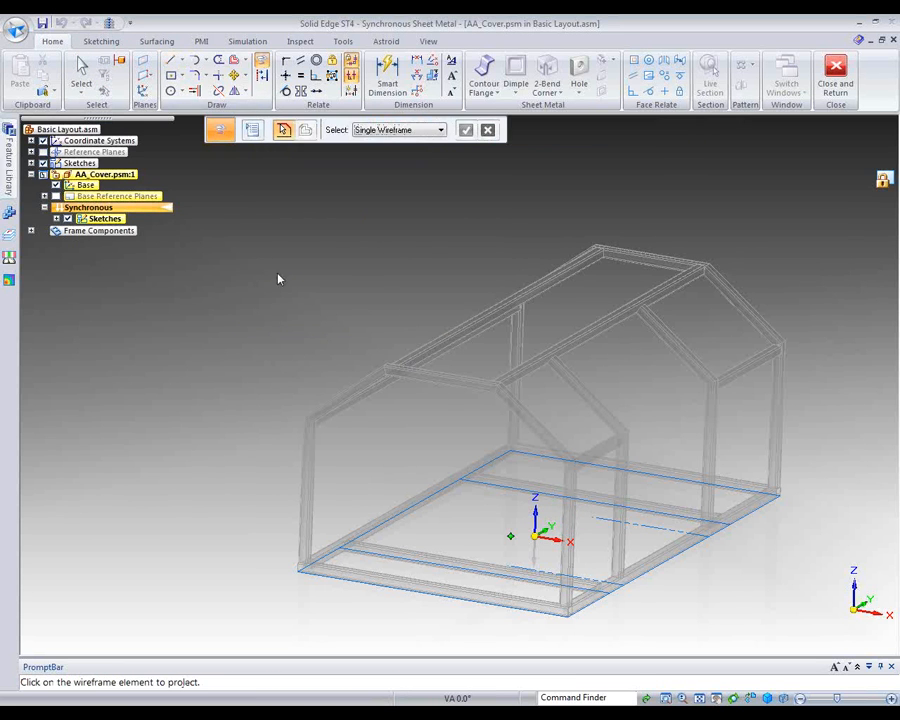
scroll(452, 438, up, 5)
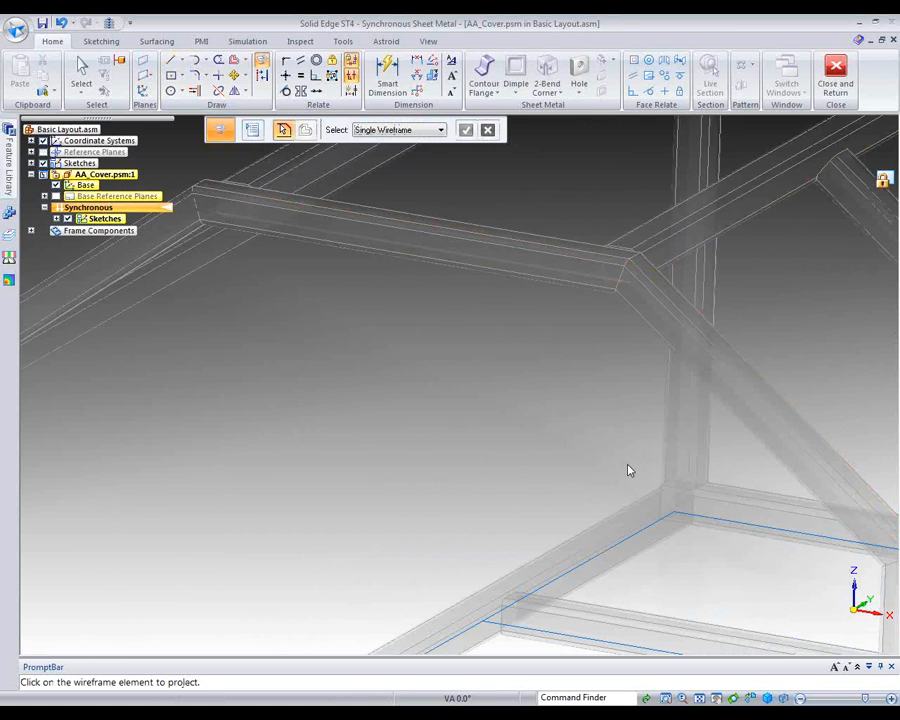
scroll(628, 468, down, 6)
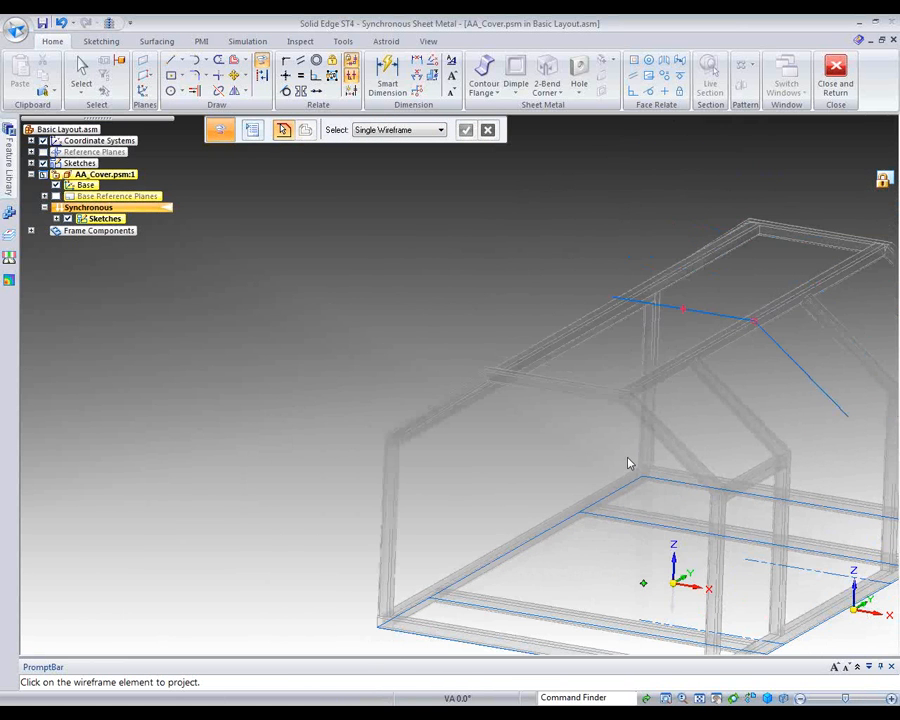
scroll(707, 520, up, 5)
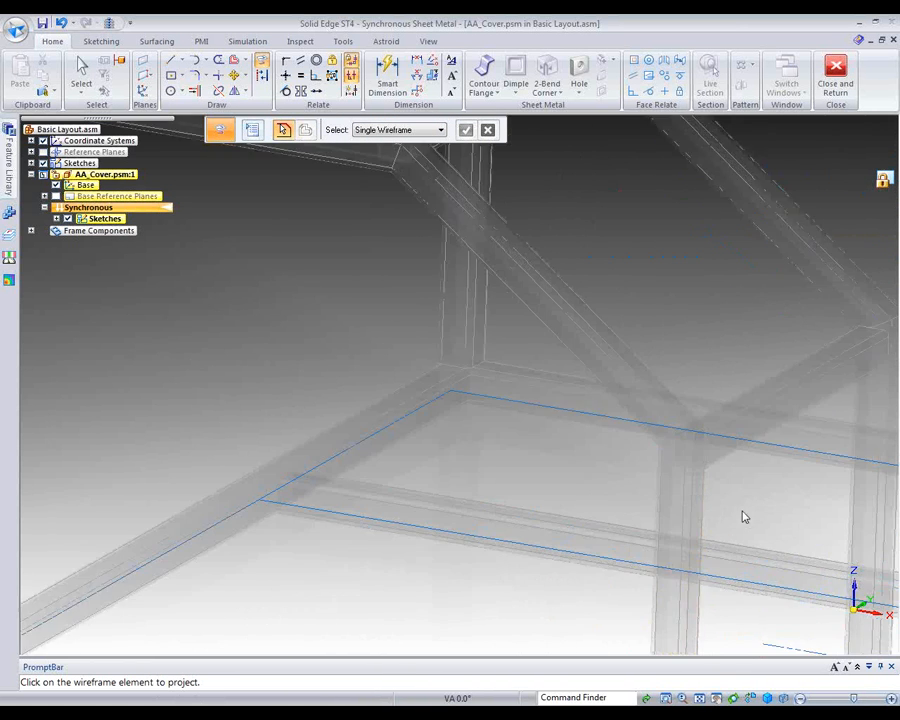
scroll(744, 517, up, 1)
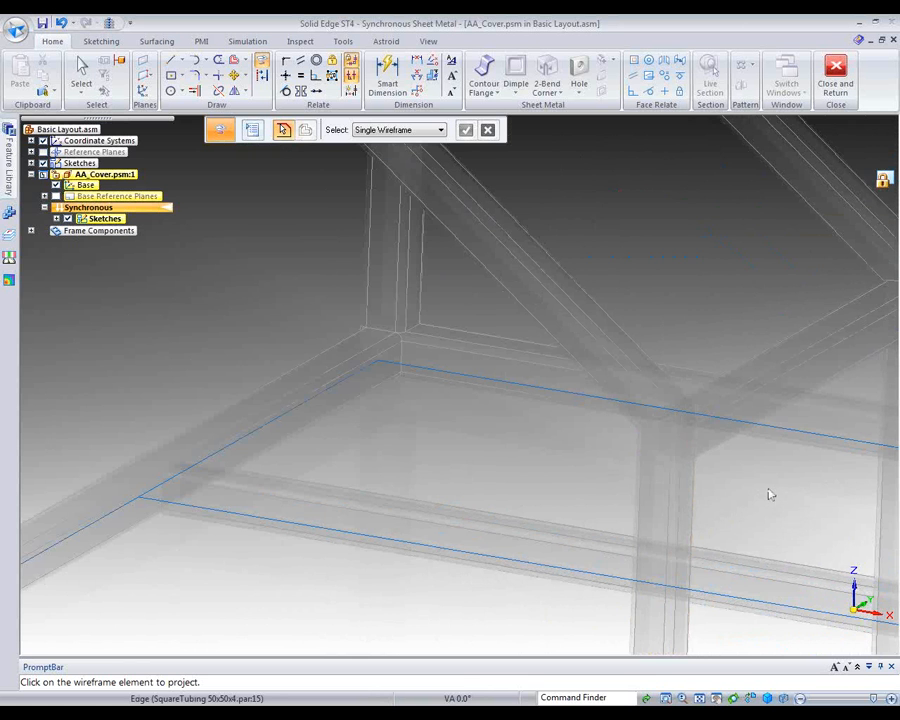
scroll(770, 494, down, 4)
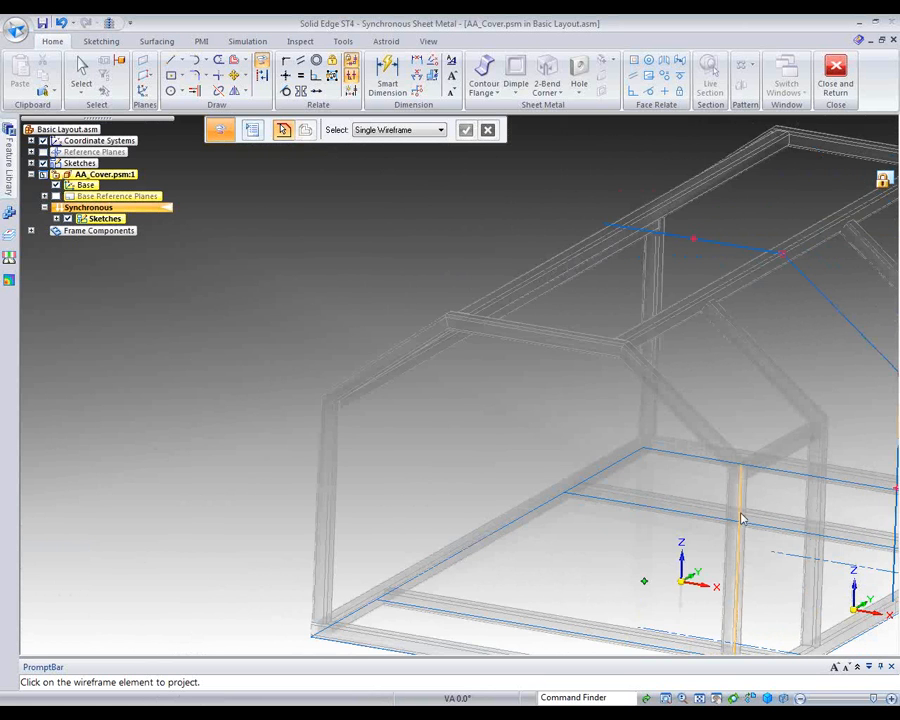
scroll(604, 564, down, 3)
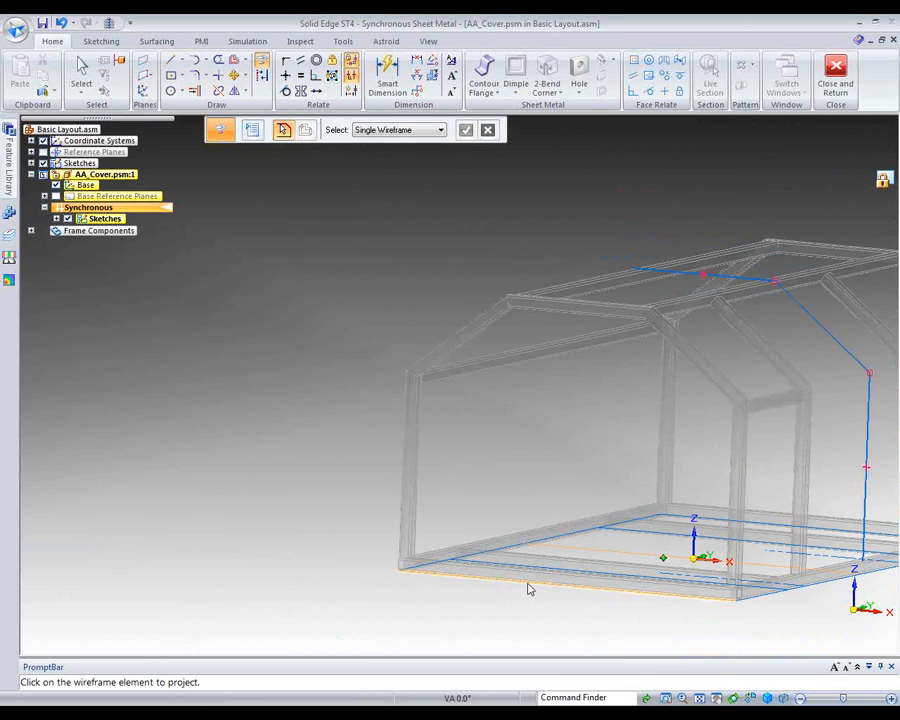
click(529, 589)
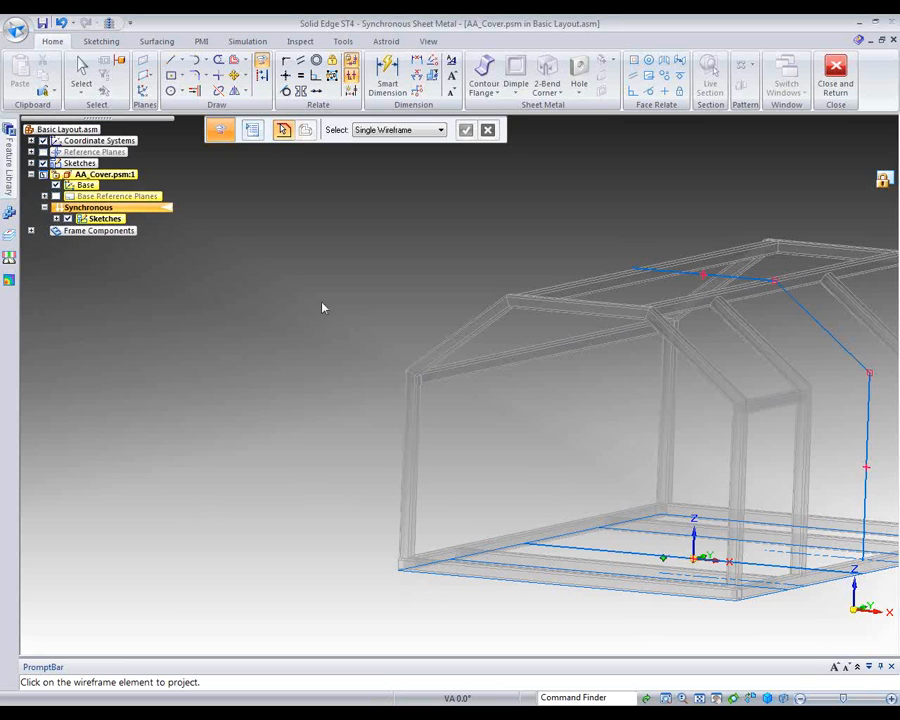
Draw a vertical line about 724 mm long above the origin, ending just past the midpoint of the projected roof line
right_click(252, 319)
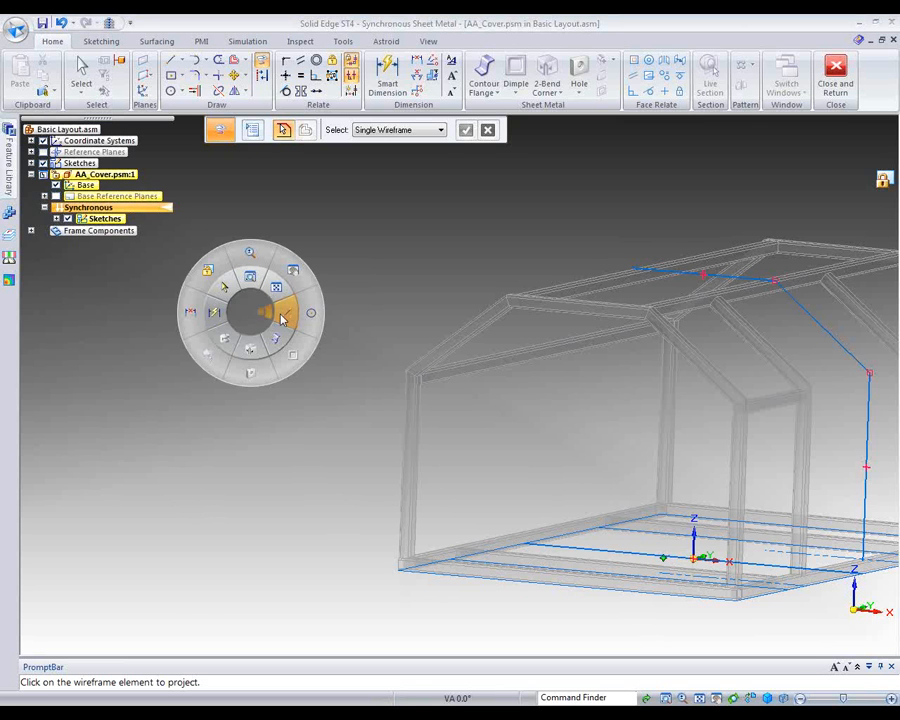
click(285, 309)
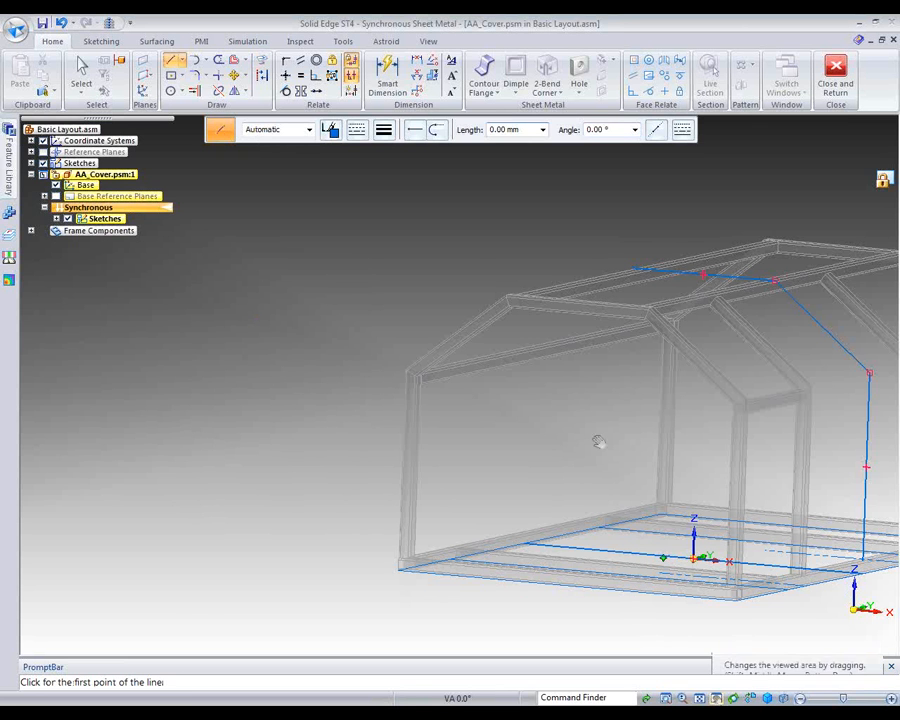
click(716, 698)
drag(668, 430, 498, 424)
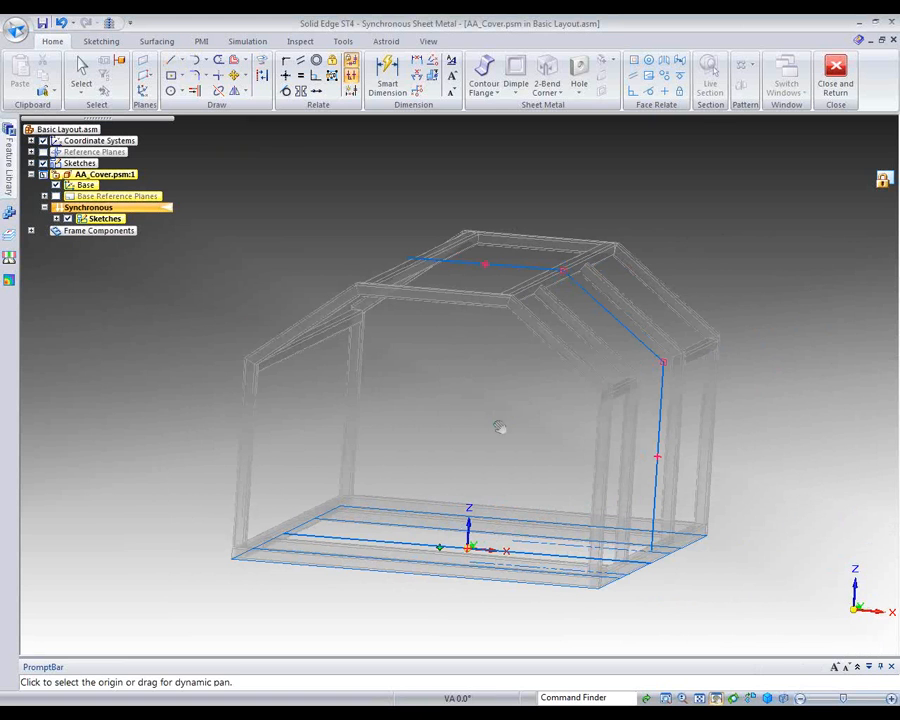
right_click(498, 423)
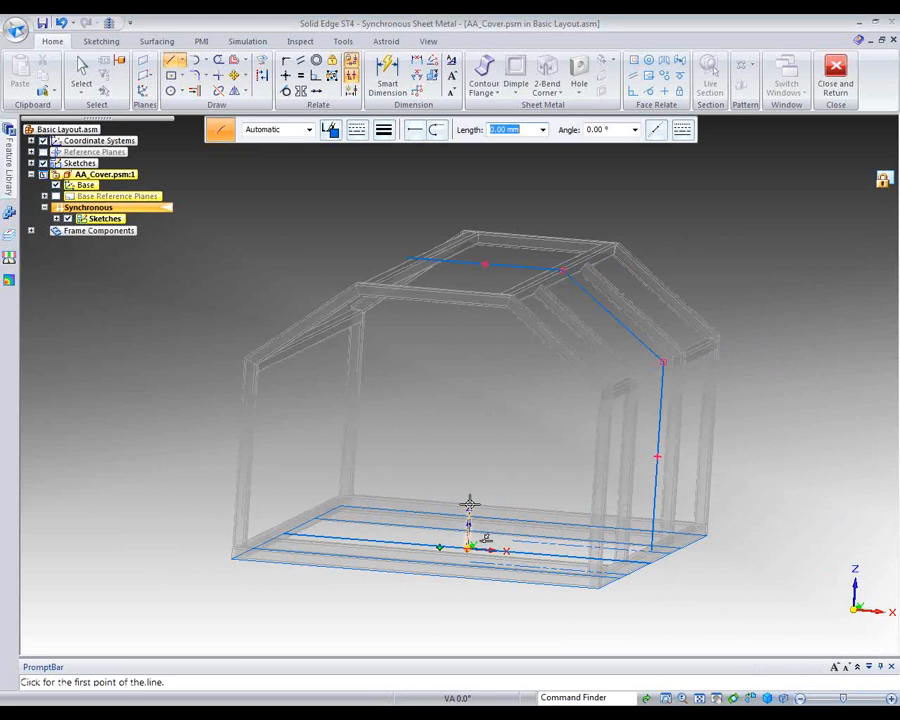
click(476, 430)
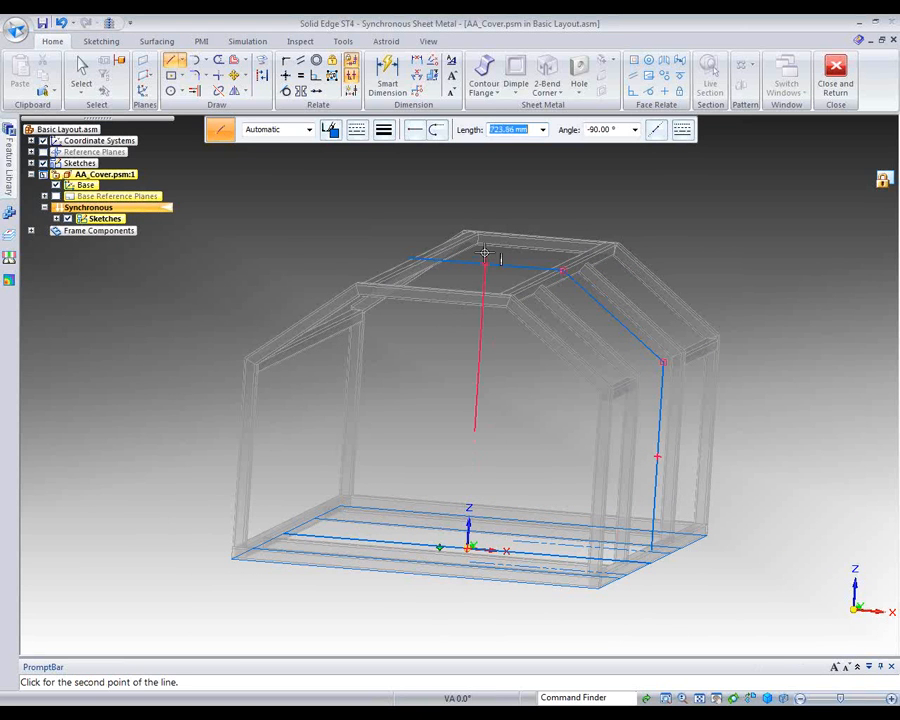
click(484, 256)
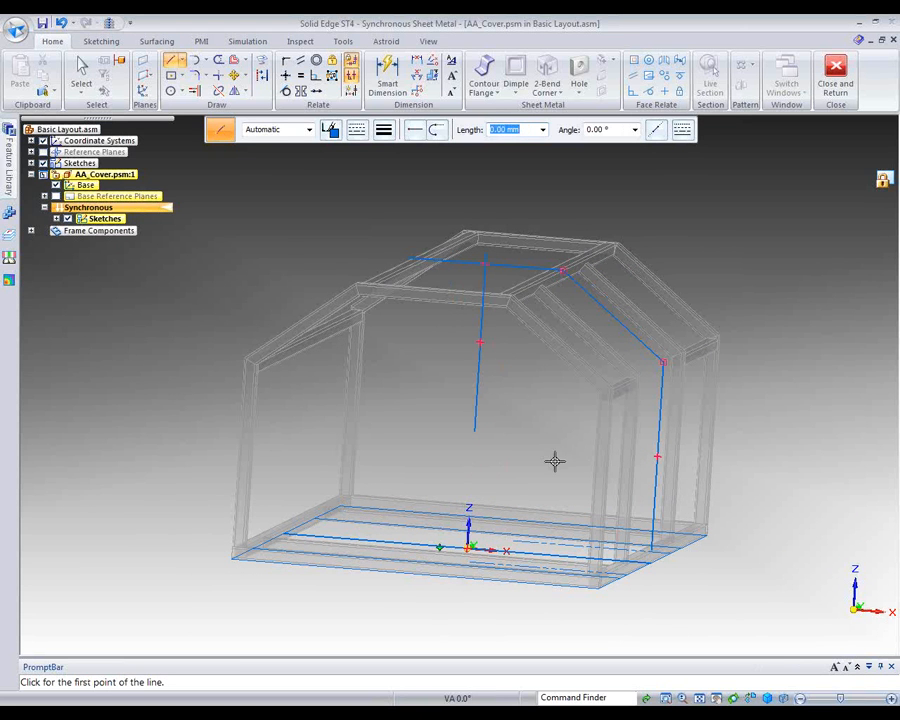
Corner the profile at the vertical centre line and the base line, and convert those two lines to construction geometry
click(217, 75)
mouse_move(522, 255)
mouse_down()
mouse_move(447, 293)
mouse_move(450, 300)
mouse_up()
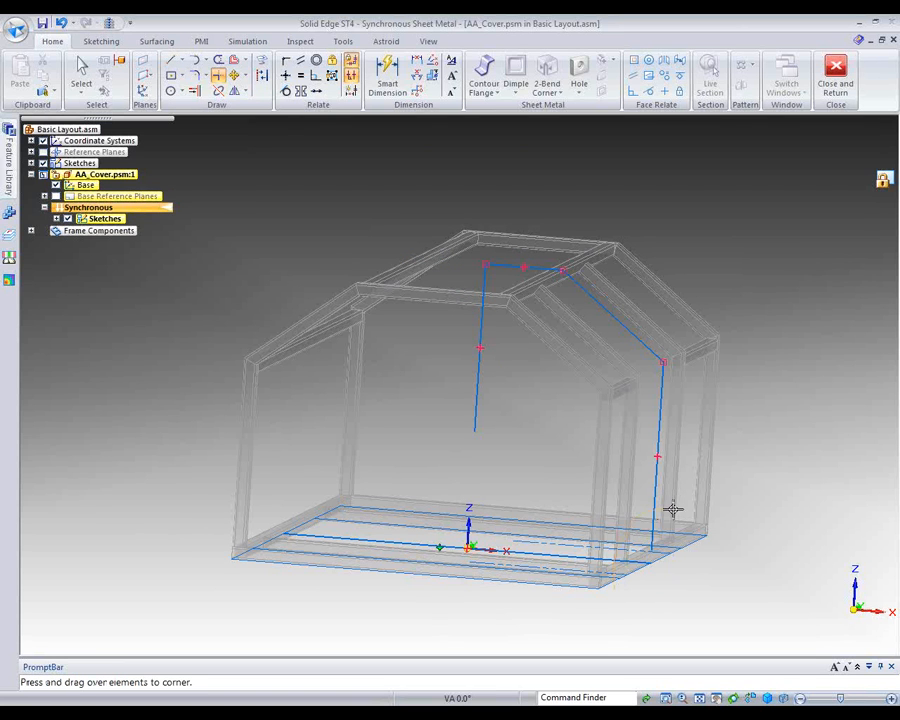
drag(673, 510, 714, 604)
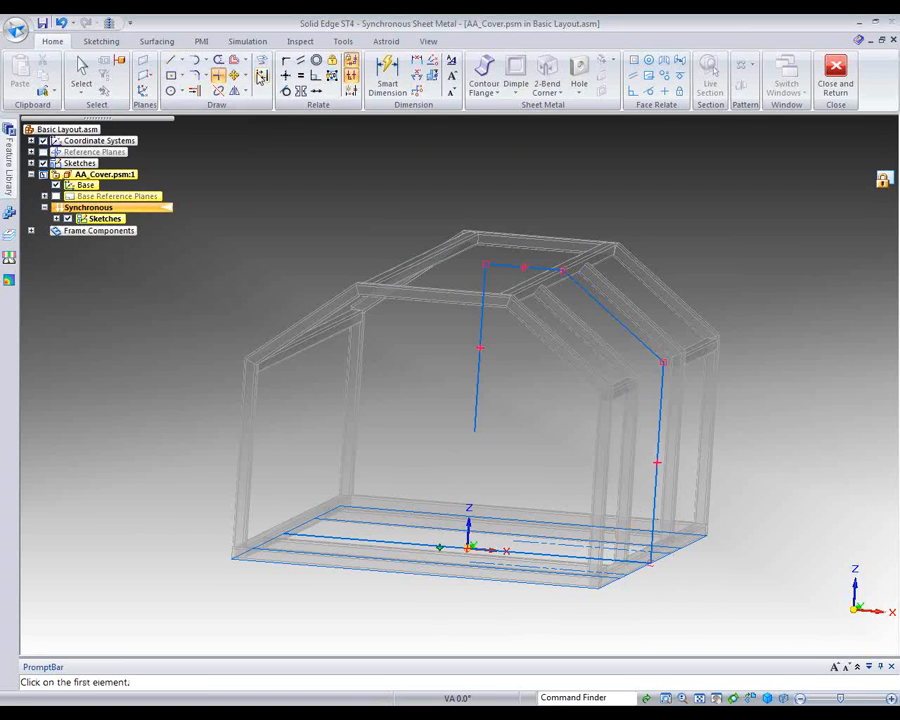
click(261, 77)
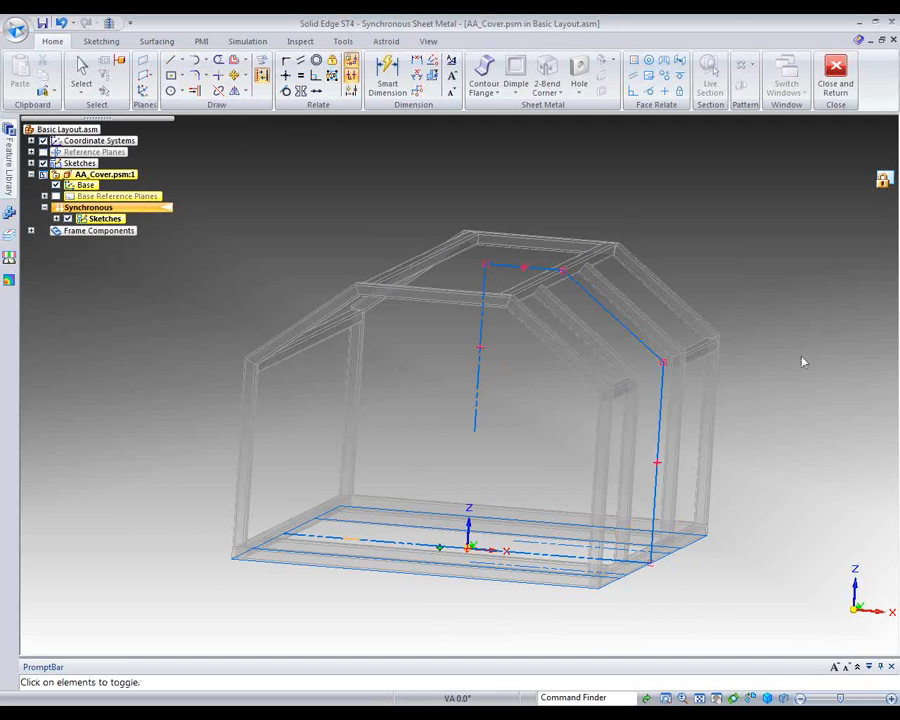
Start a Contour Flange along the roof, slope and side profile chain, extending symmetrically with a 3 mm material thickness
middle_drag(802, 319, 800, 340)
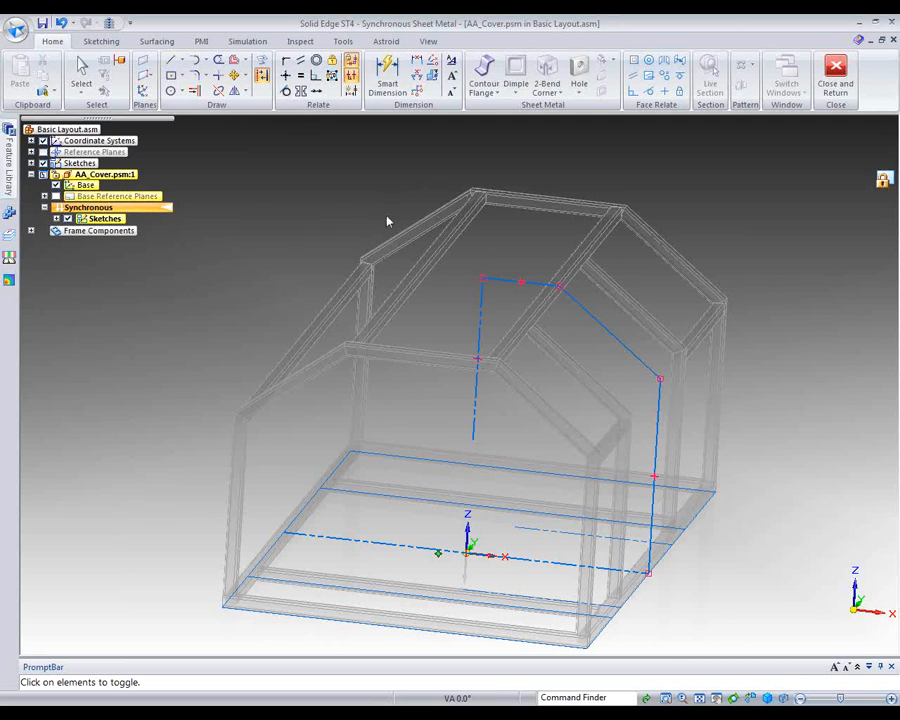
right_drag(256, 179, 282, 208)
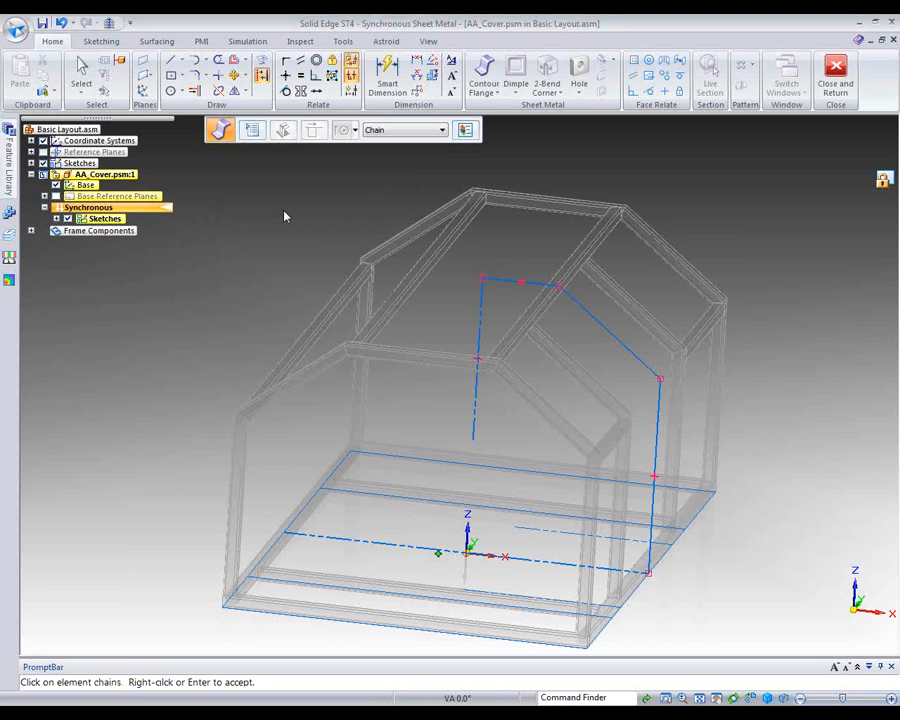
click(508, 286)
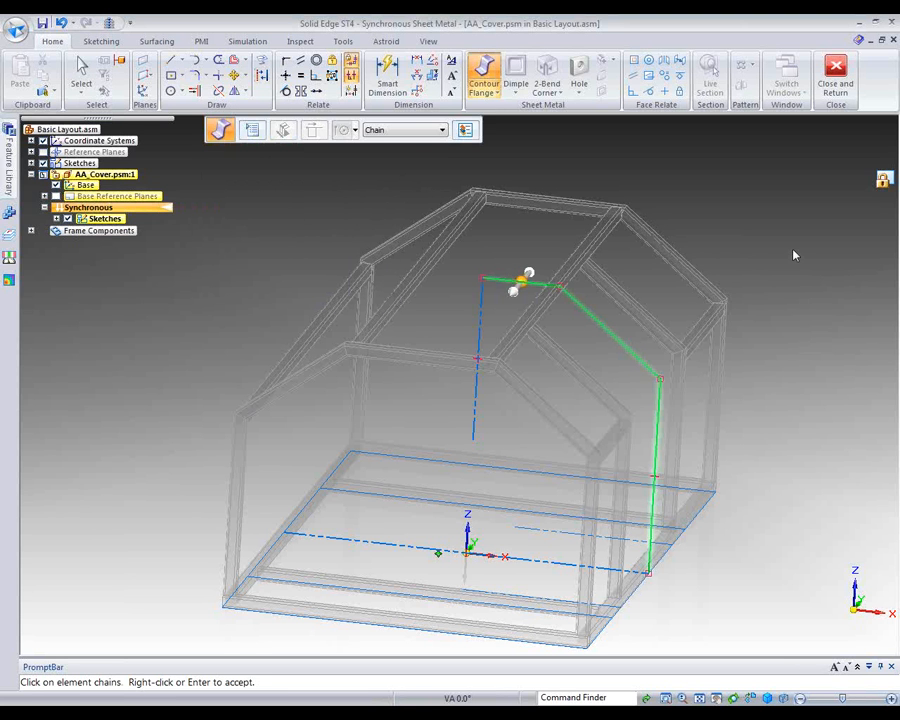
right_click(529, 275)
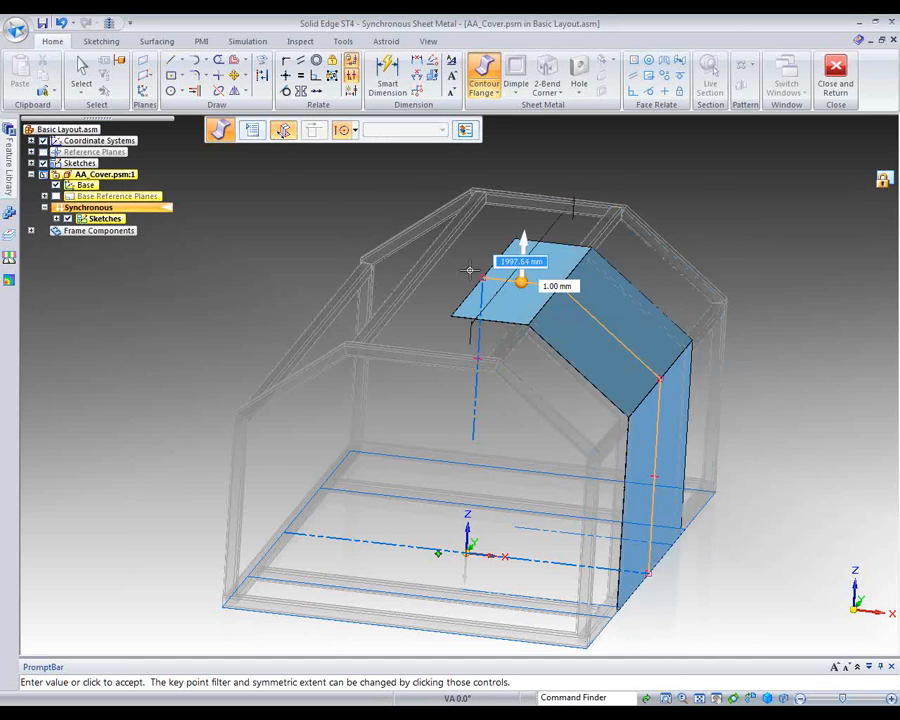
middle_drag(664, 190, 552, 221)
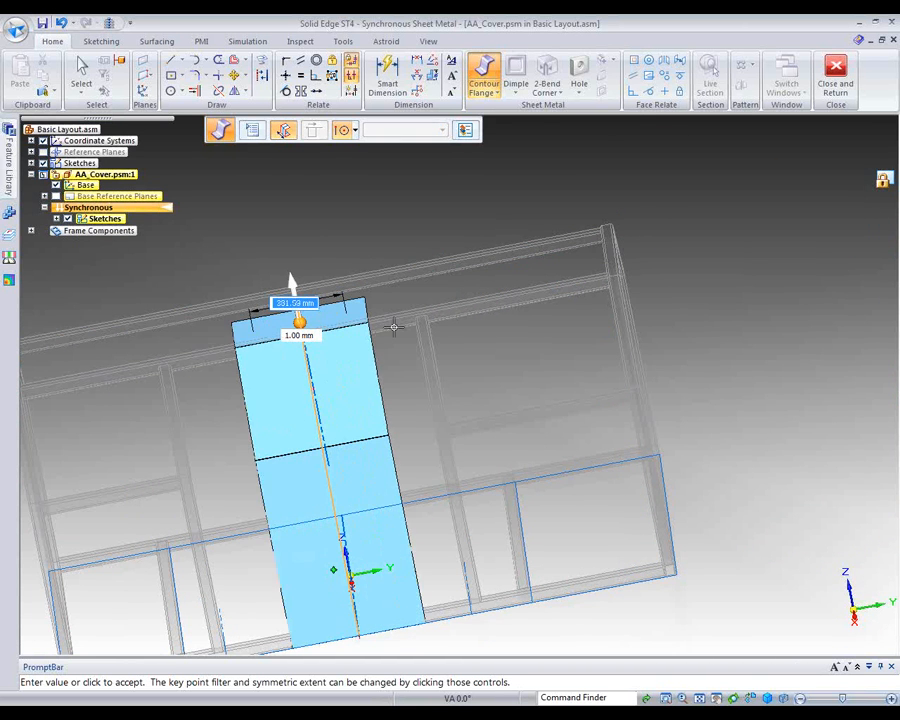
key(Tab)
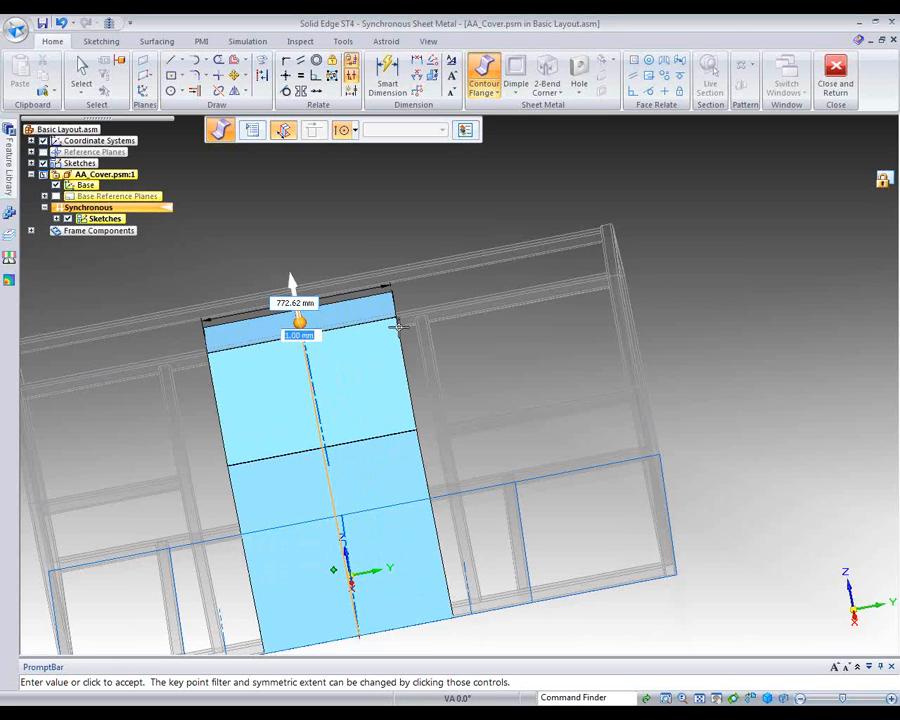
text(3)
key(Tab)
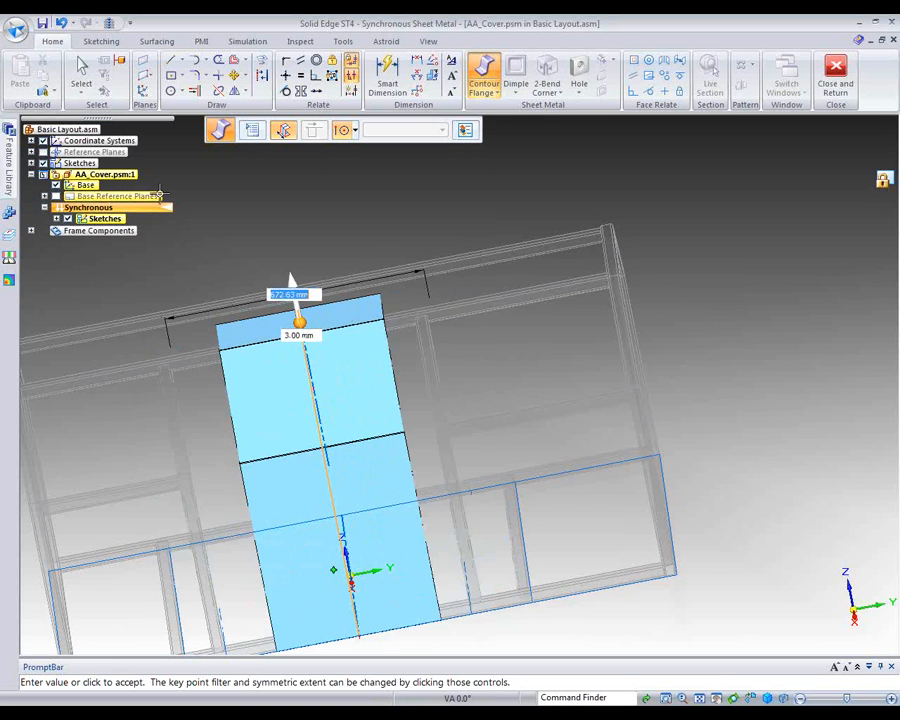
Restrict the key point filter to End Point and extend the contour flange to the frame's end-corner vertex, 2600 mm in total
middle_drag(618, 294, 570, 348)
scroll(556, 318, up, 6)
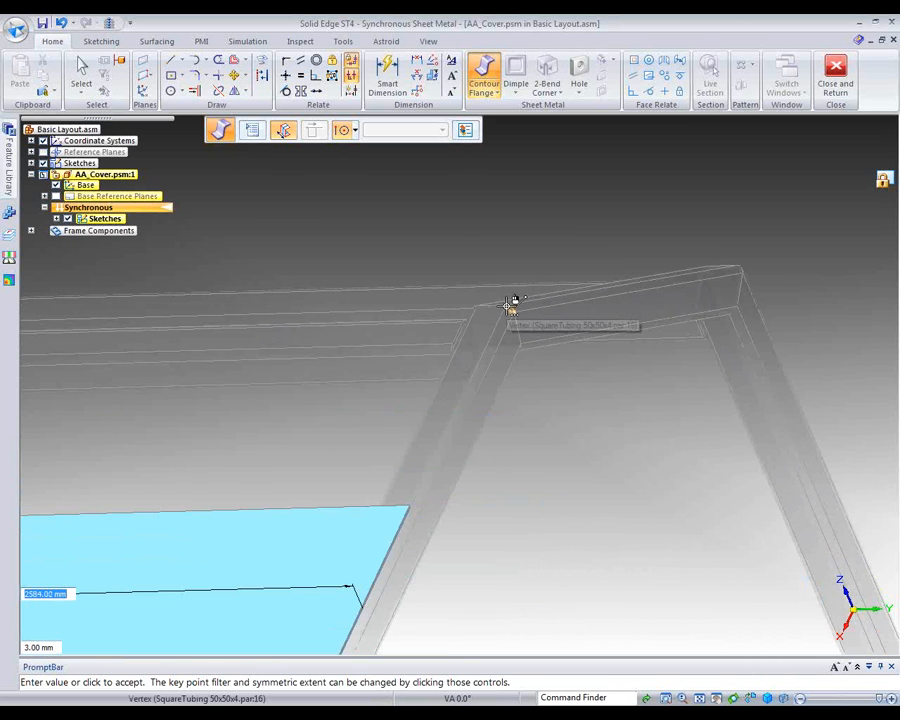
click(344, 130)
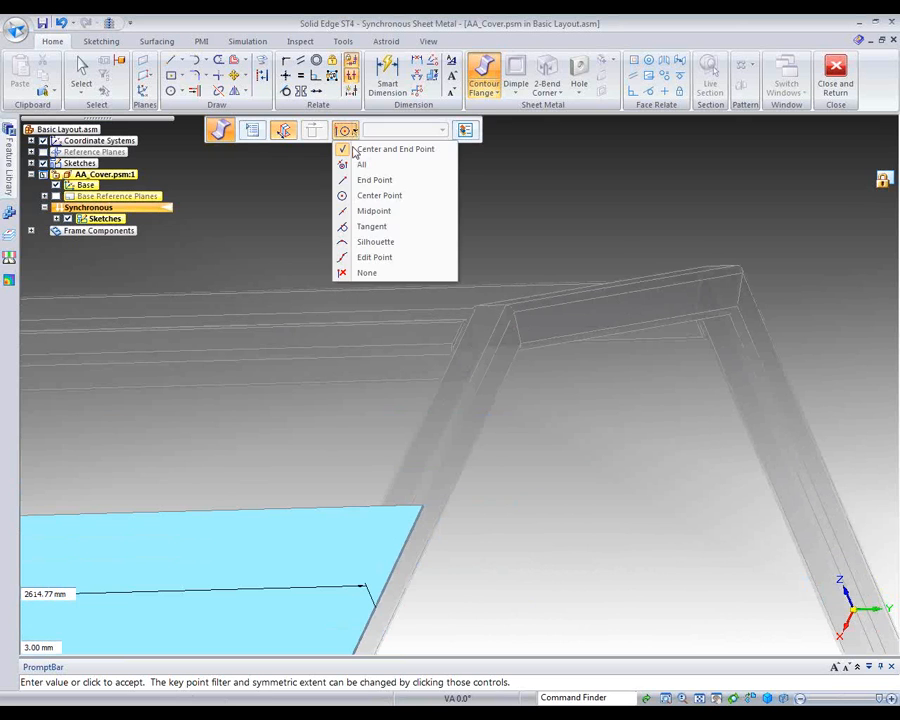
click(374, 180)
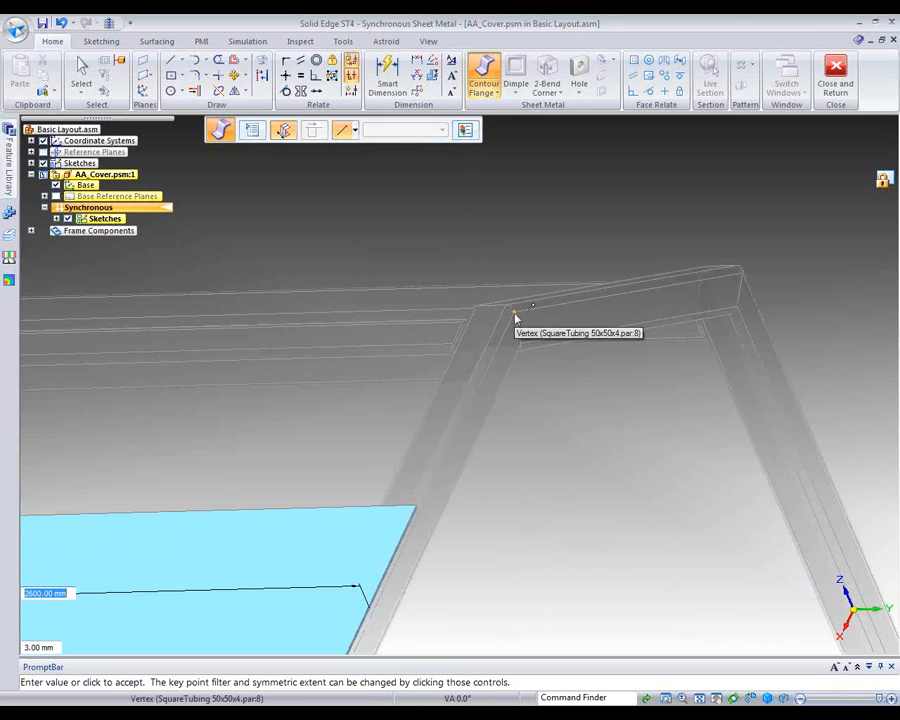
click(514, 311)
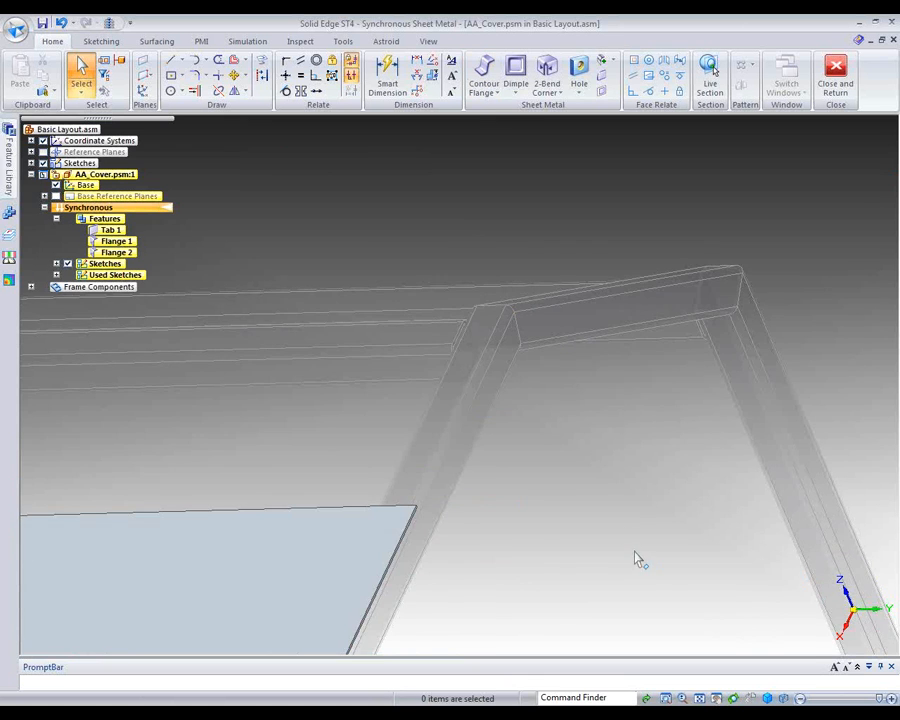
Move the cover's overhanging end face inward to the vertex on the frame's end tube
scroll(637, 560, down, 4)
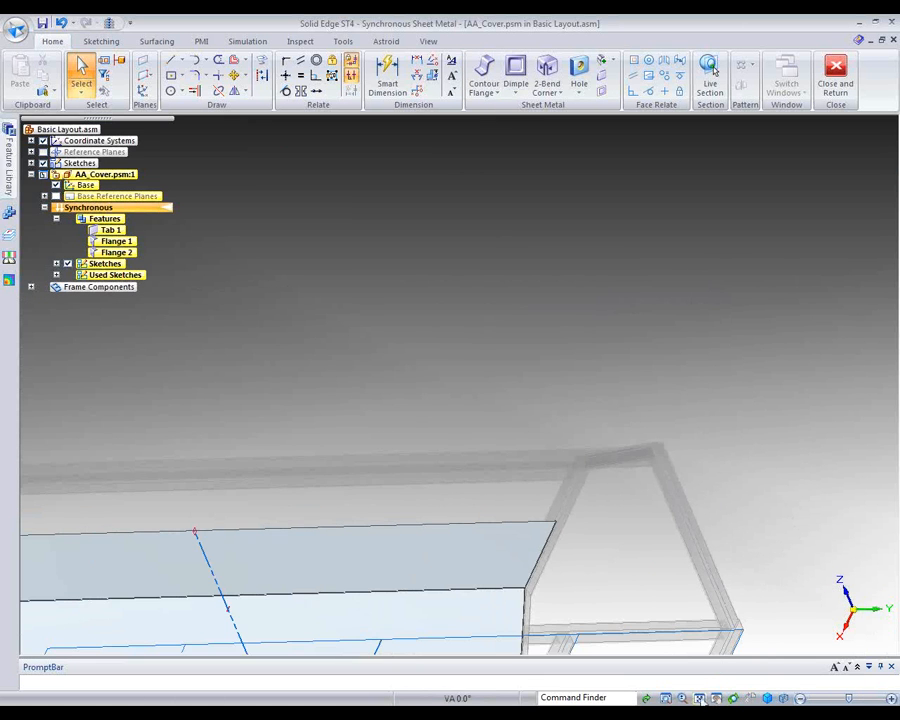
click(700, 697)
middle_drag(635, 429, 617, 416)
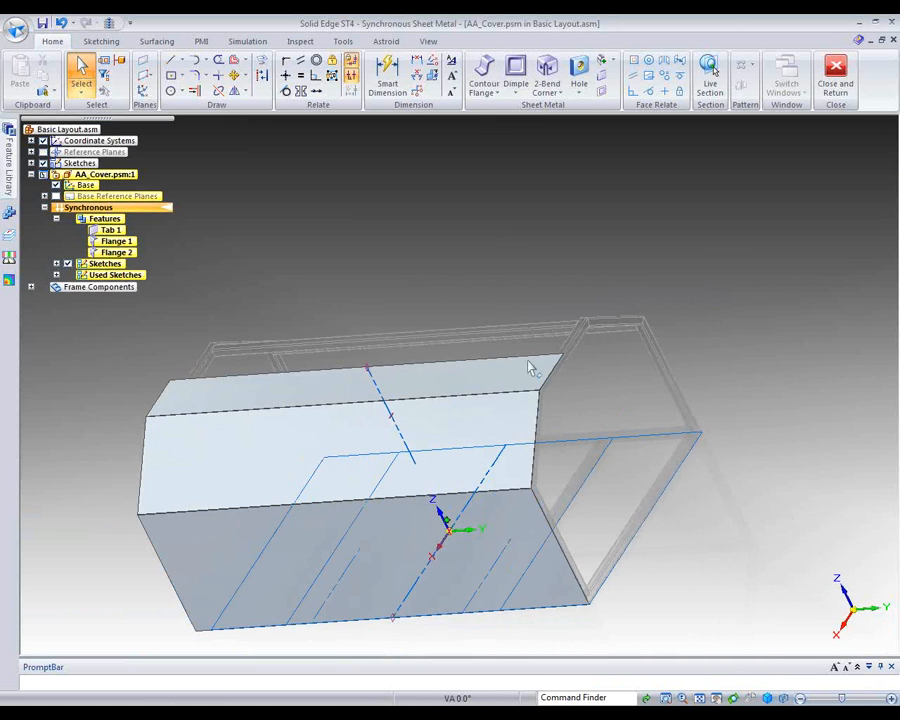
middle_drag(165, 352, 515, 330)
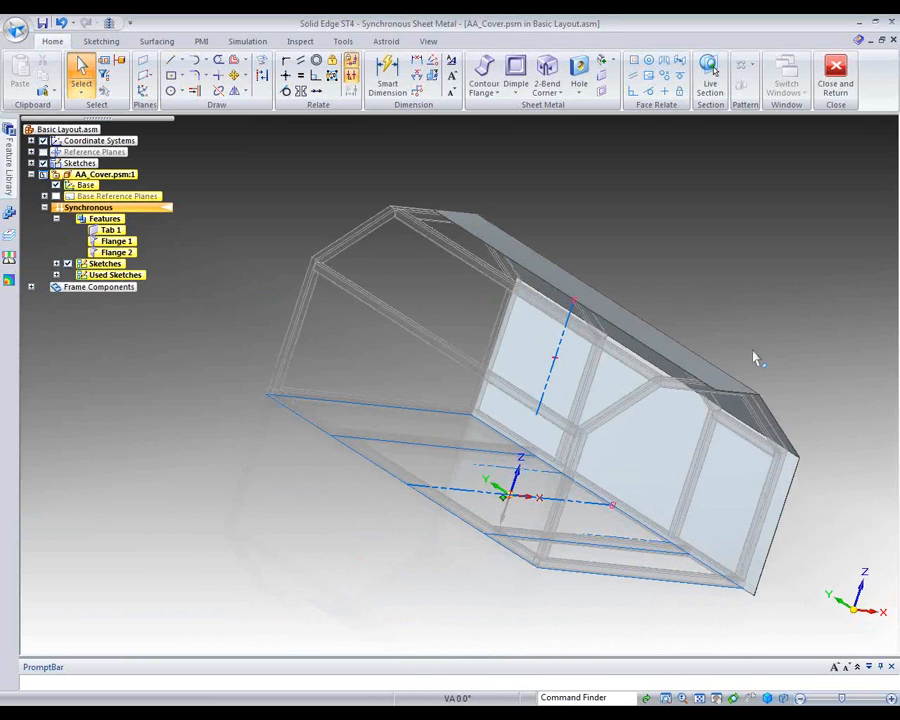
scroll(780, 428, up, 6)
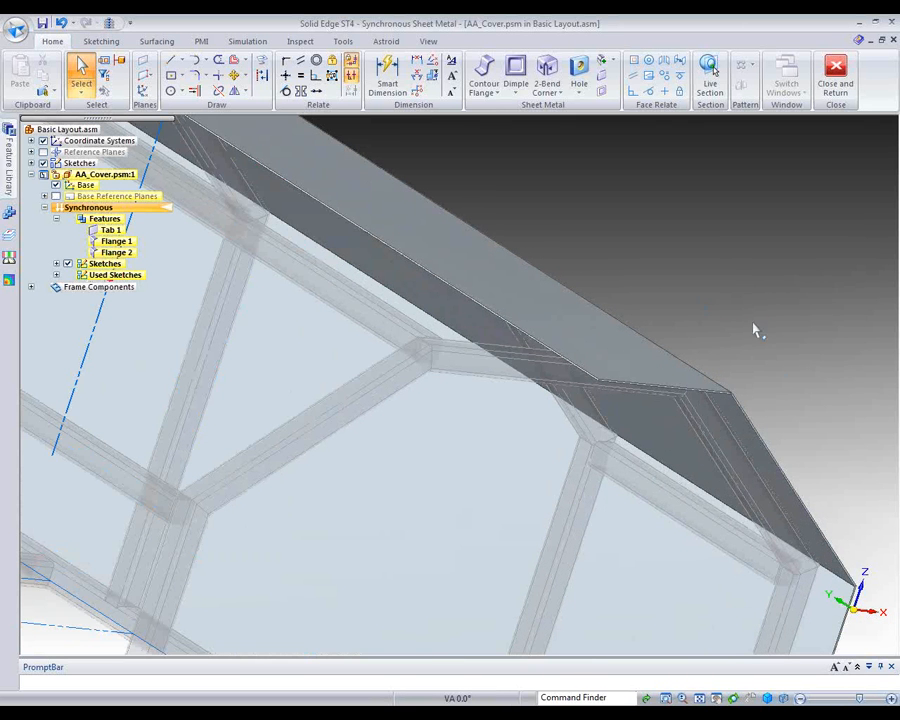
click(688, 392)
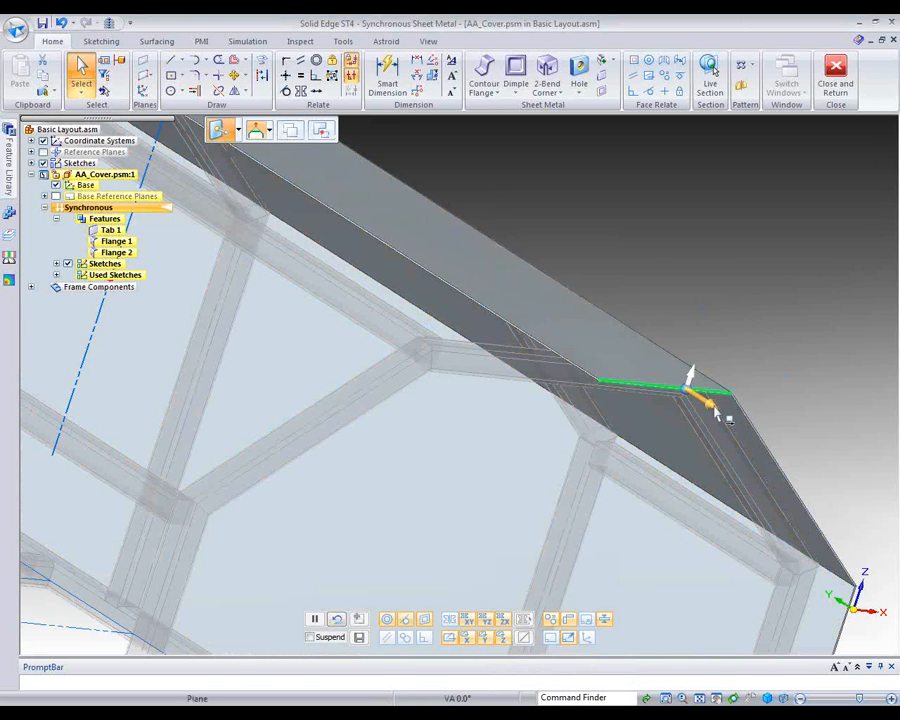
click(712, 404)
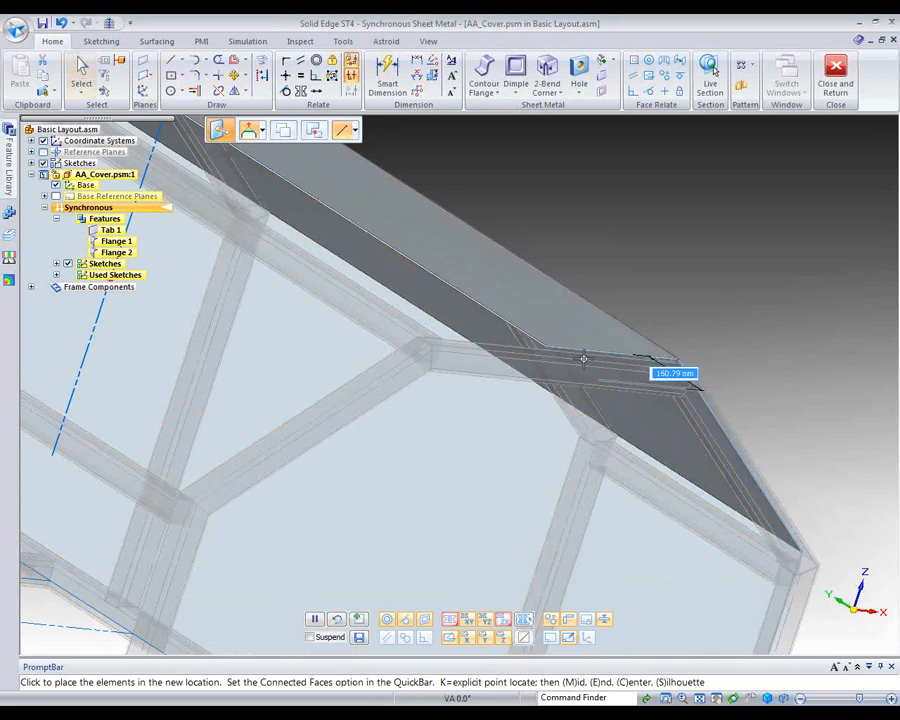
click(435, 349)
key(Escape)
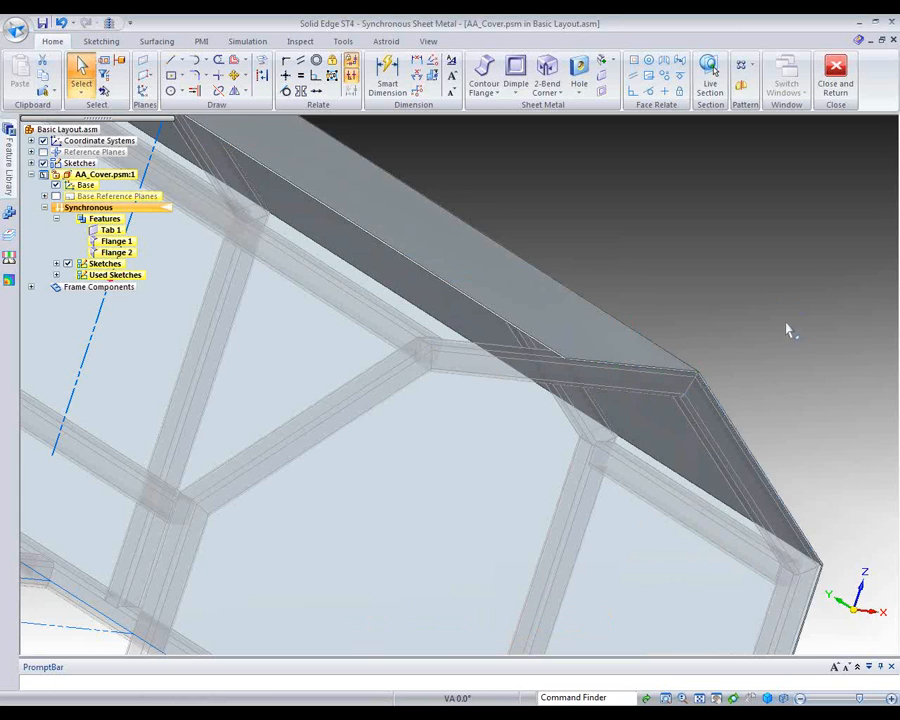
Start a Line sketch and lock drawing to the plane of the cover's vertical side panel
scroll(775, 302, down, 2)
scroll(775, 302, down, 2)
middle_drag(798, 287, 855, 353)
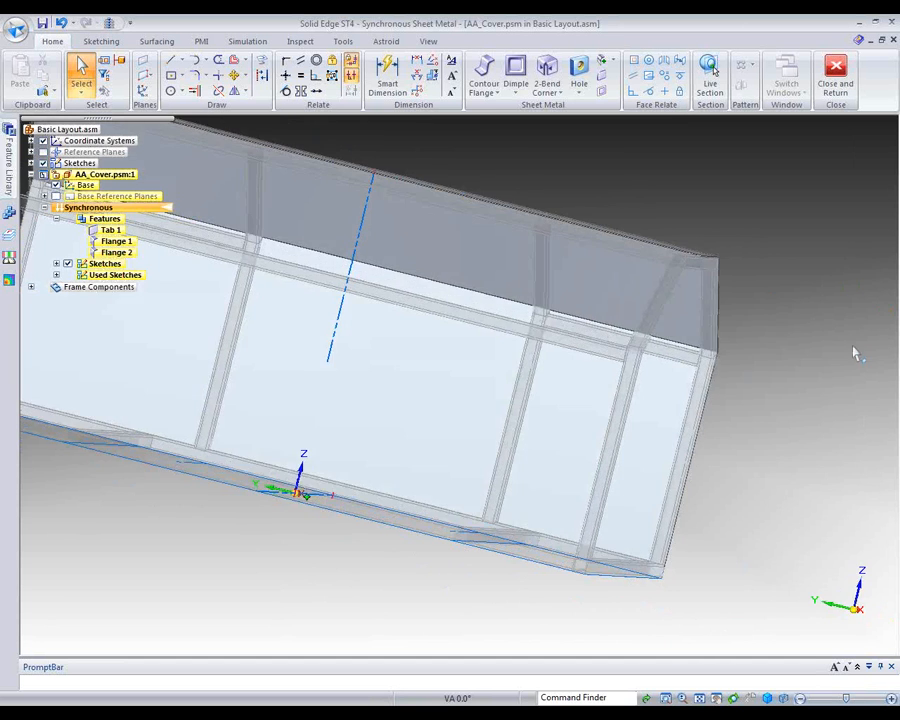
middle_drag(809, 384, 515, 399)
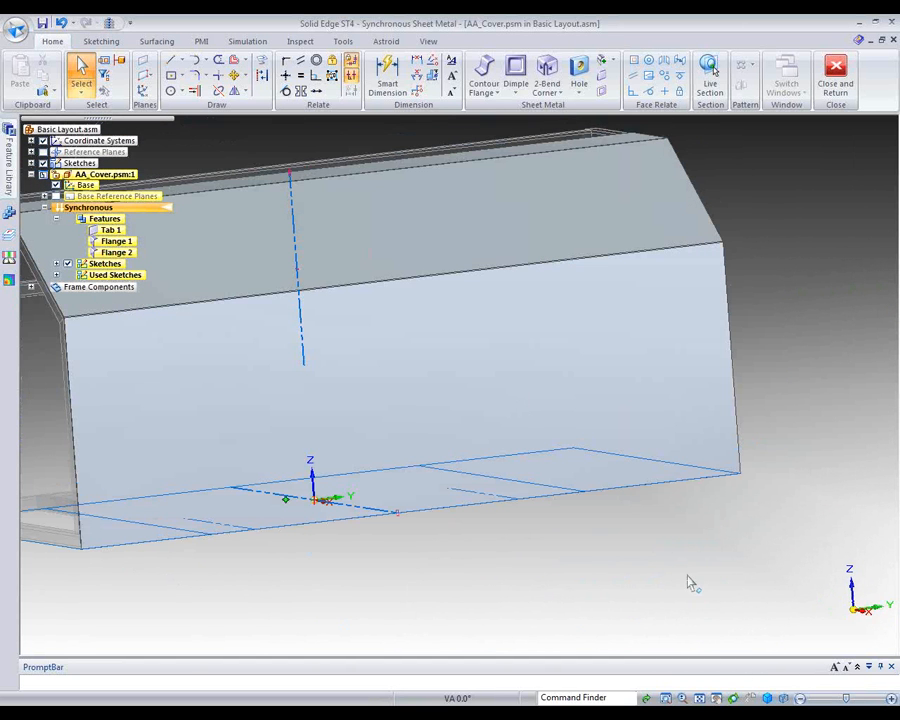
right_click(590, 545)
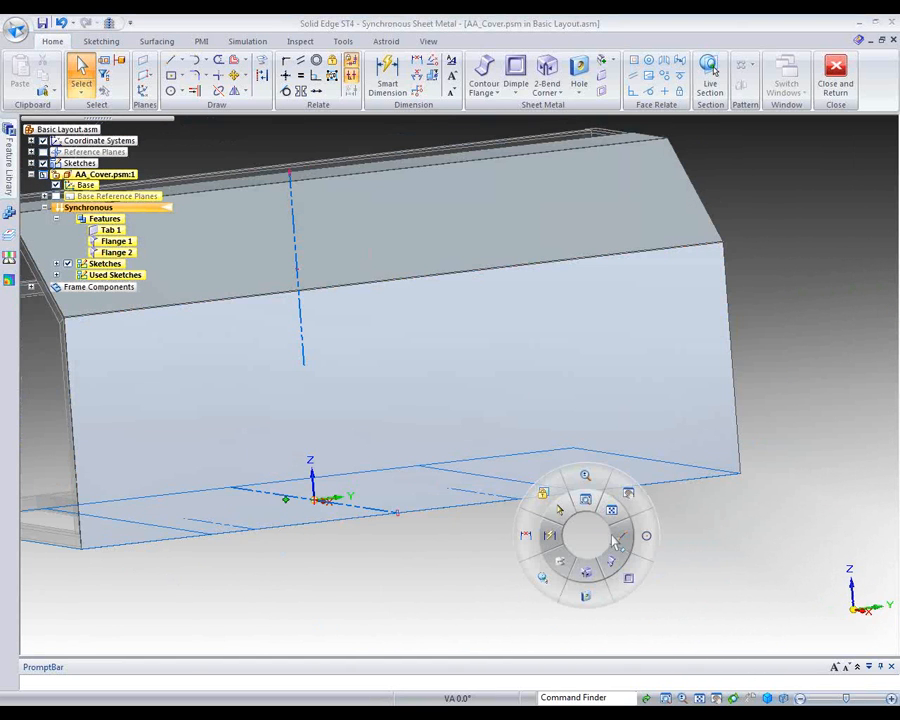
click(619, 532)
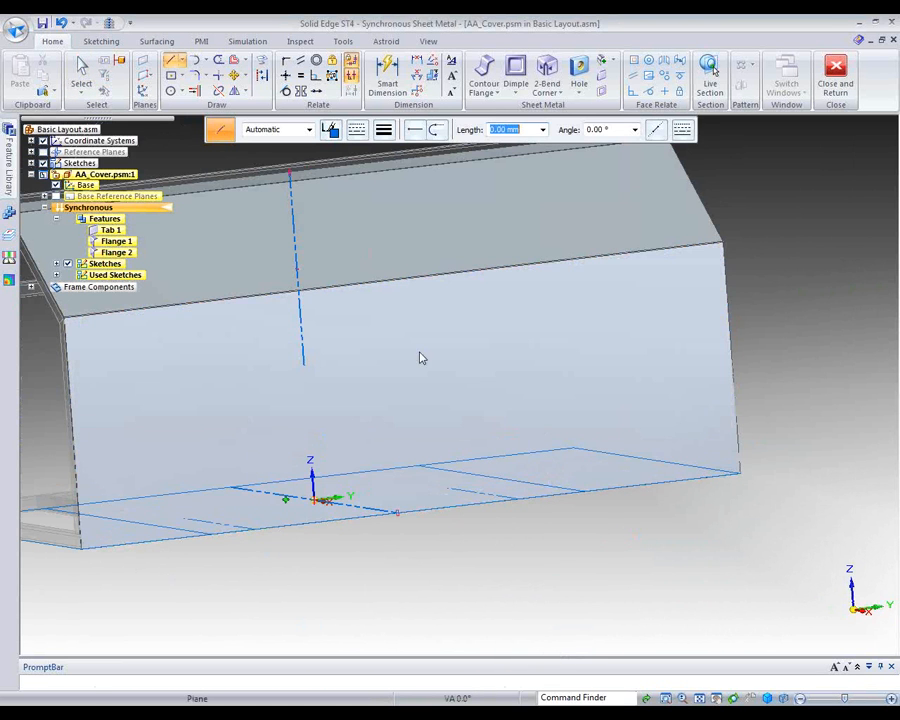
middle_drag(390, 581, 711, 558)
scroll(253, 331, up, 3)
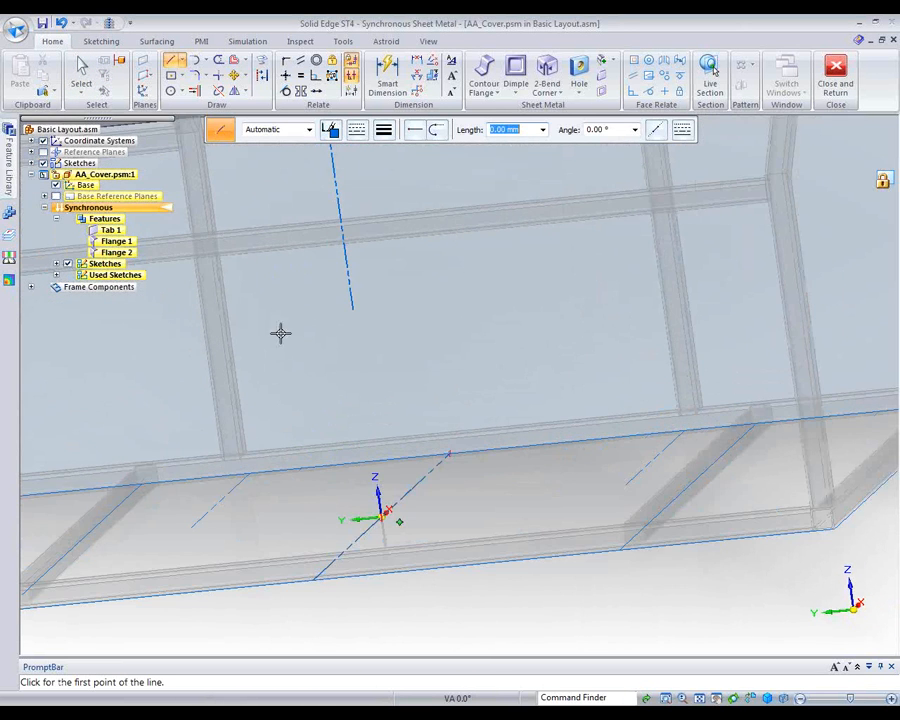
scroll(214, 204, up, 3)
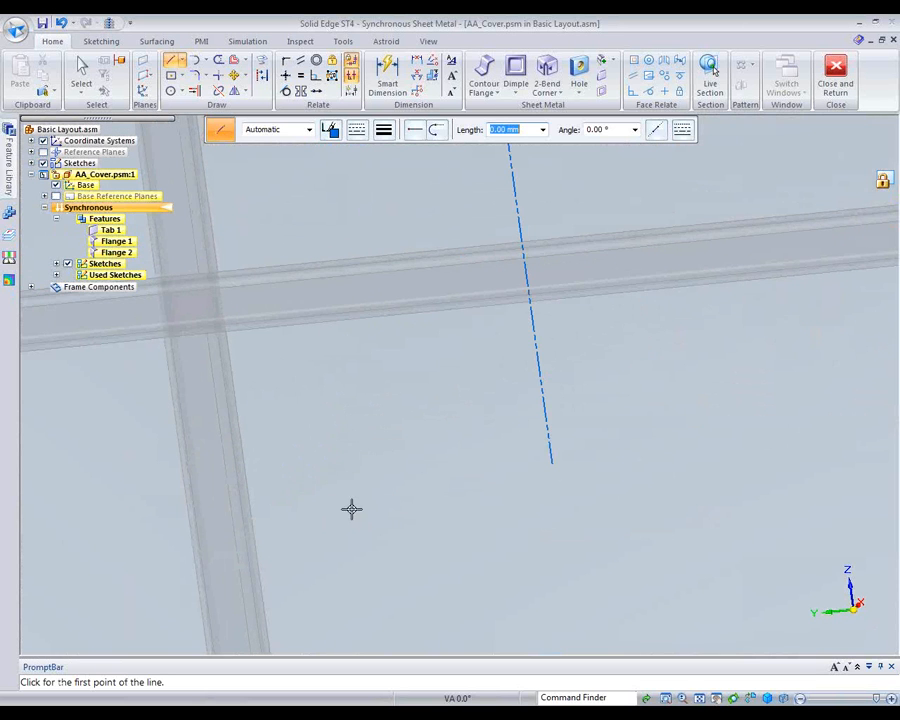
middle_drag(326, 495, 320, 497)
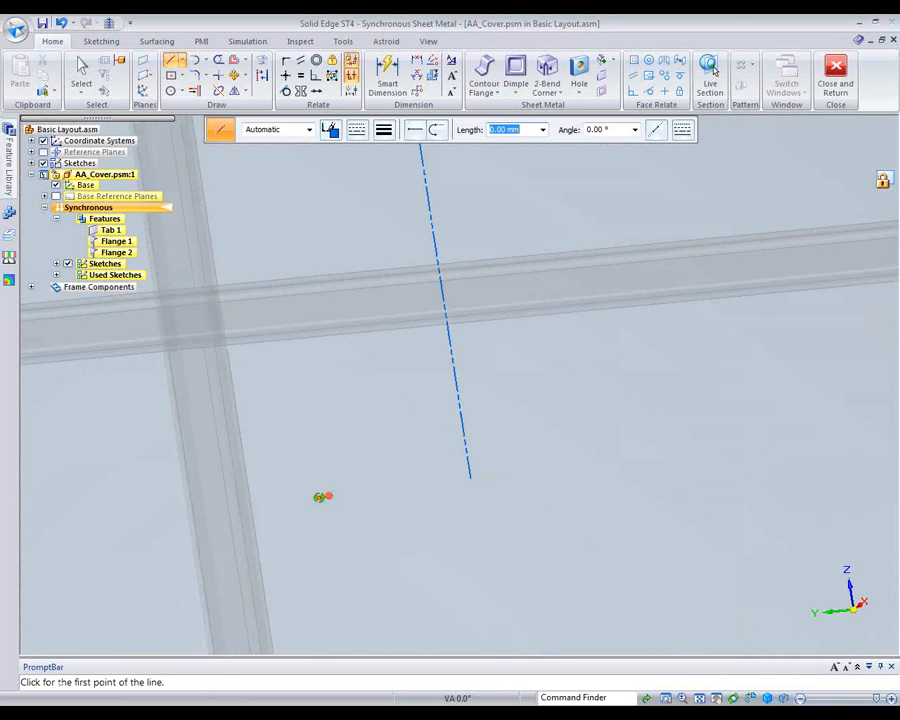
Project the intermediate post's inner vertical edge onto the locked plane, offset by a preset distance towards the vertical centre line
click(262, 61)
click(254, 133)
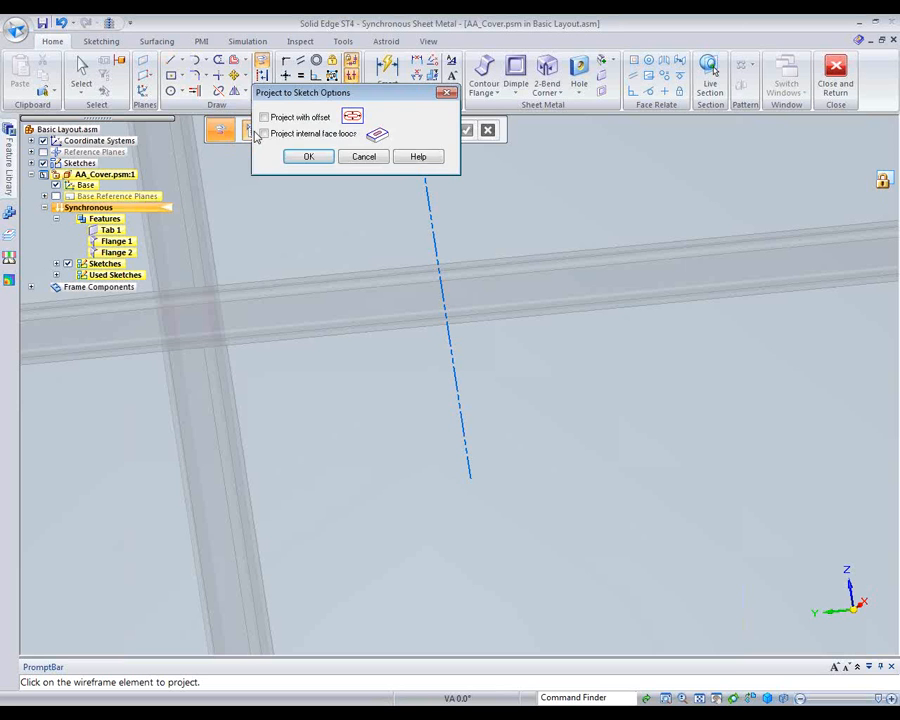
click(308, 158)
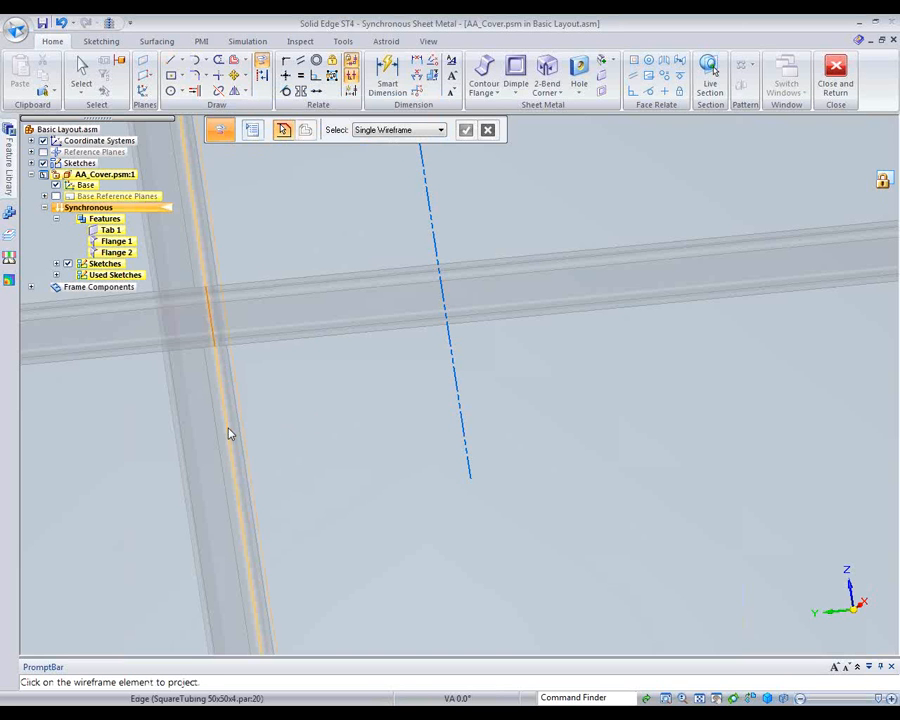
click(262, 433)
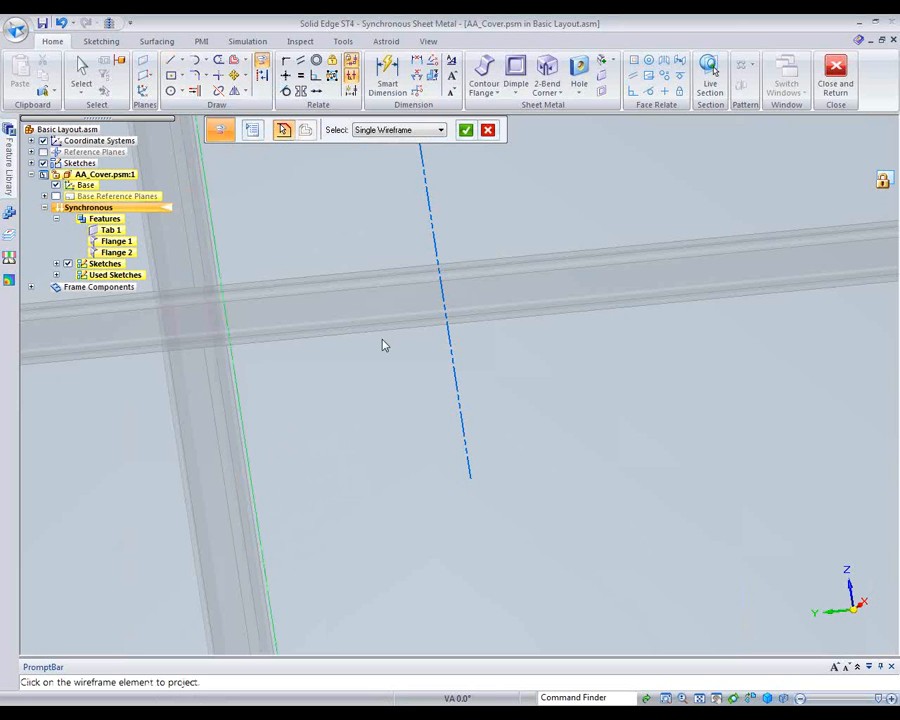
click(465, 131)
click(417, 130)
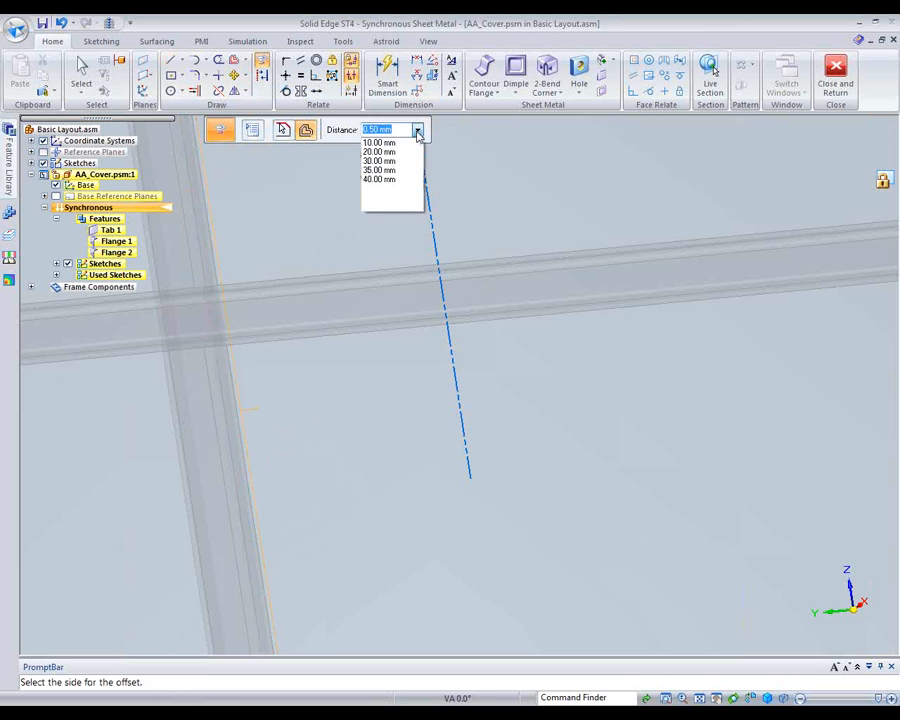
click(387, 159)
click(361, 418)
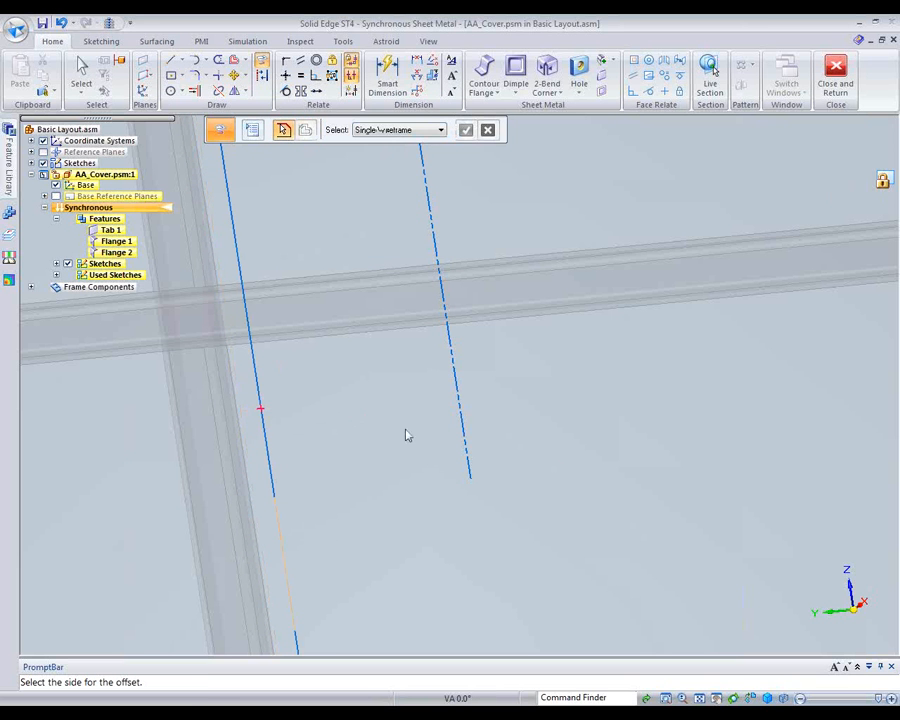
Project the opposite intermediate post's inner vertical edge onto the locked plane with a preset offset towards the vertical centre line
click(716, 699)
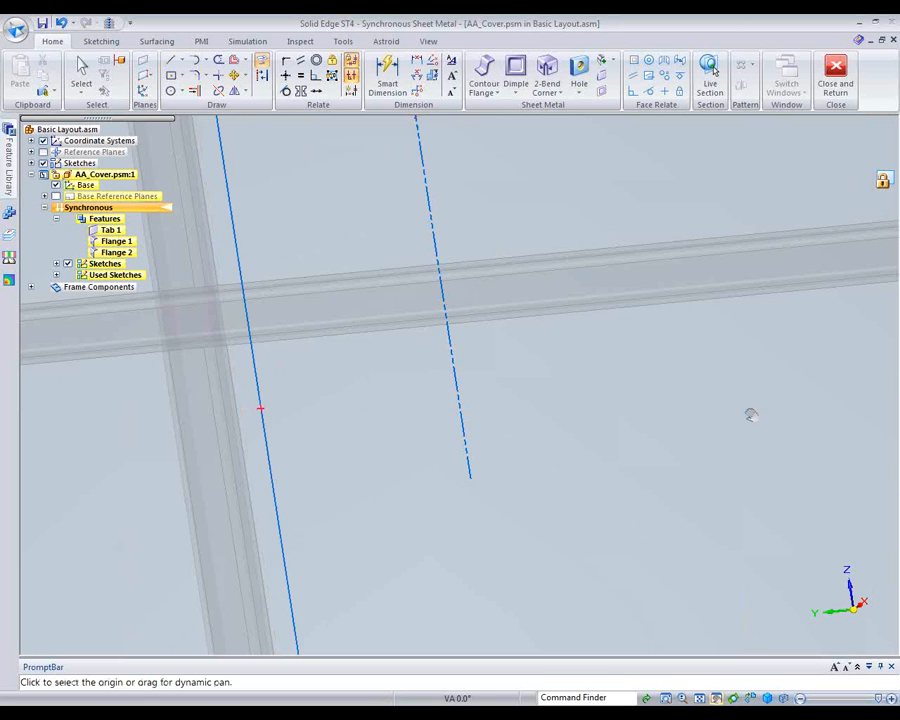
drag(818, 382, 388, 410)
drag(780, 388, 600, 406)
drag(520, 413, 500, 415)
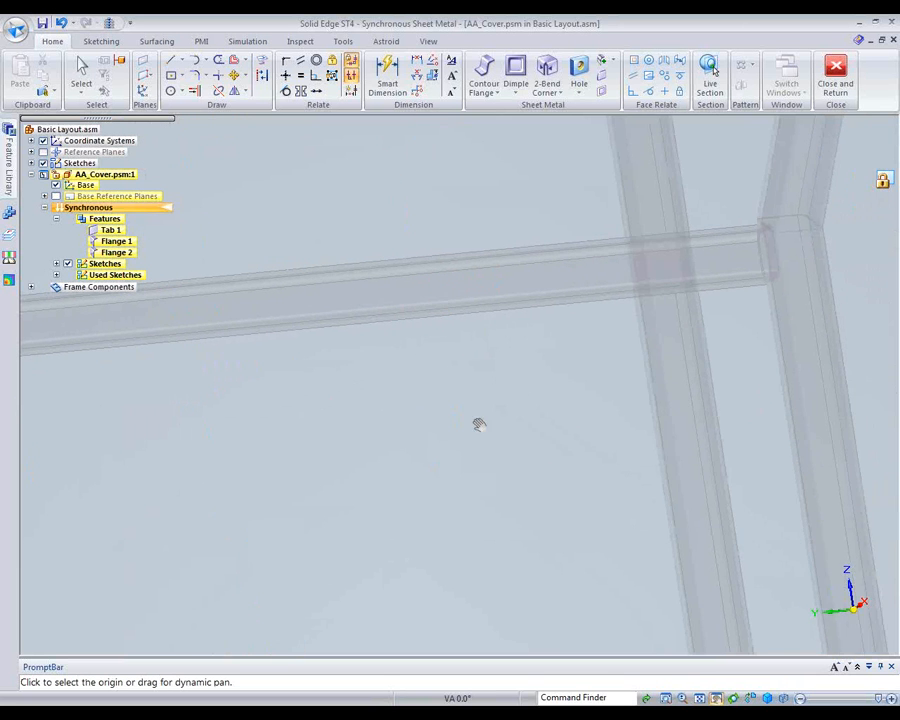
middle_drag(487, 423, 539, 425)
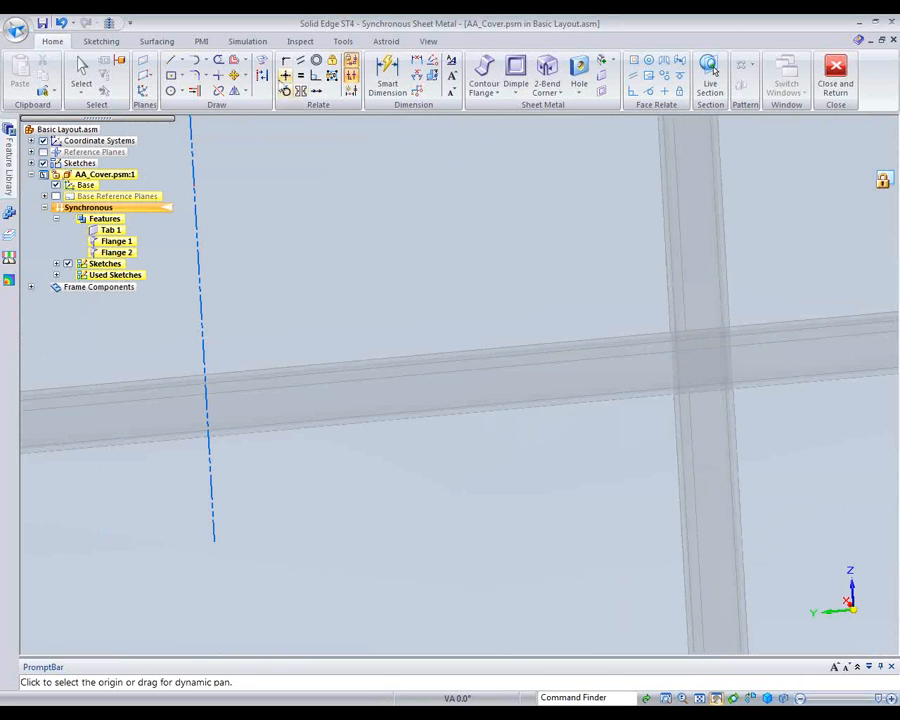
click(261, 62)
click(250, 128)
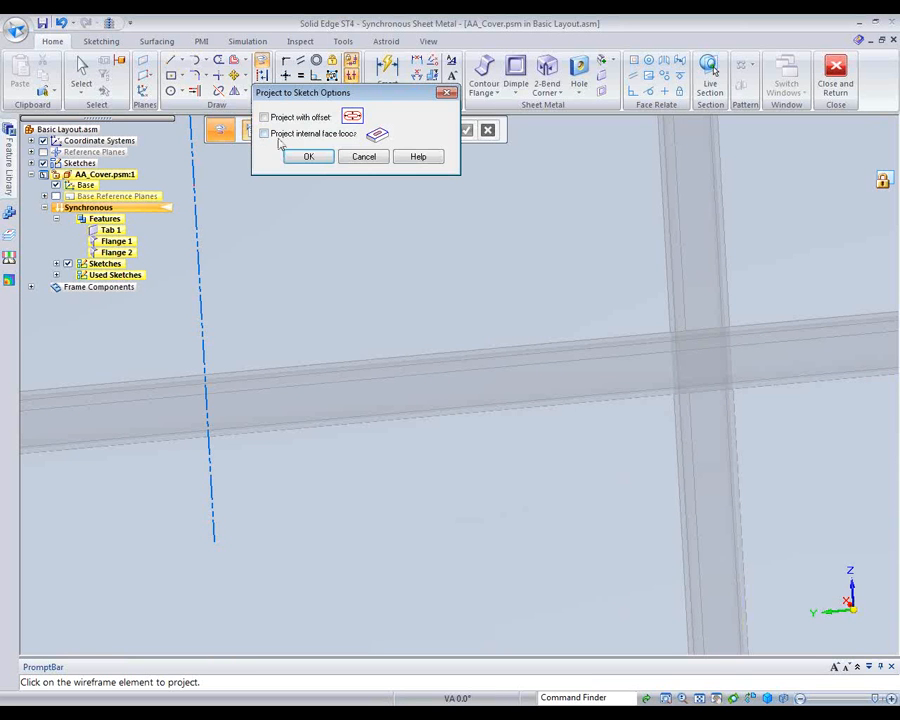
click(309, 157)
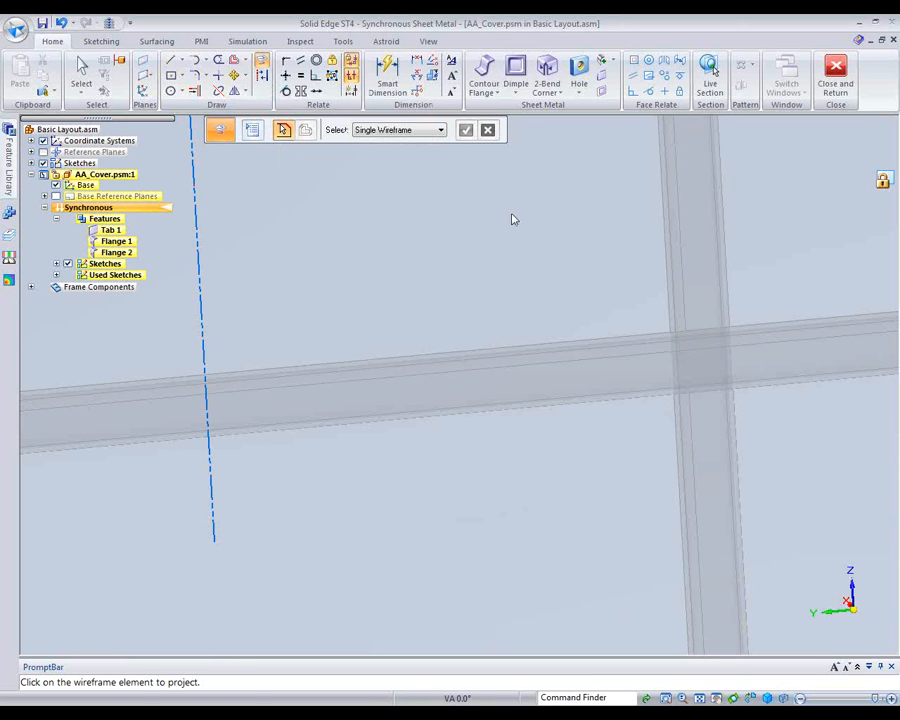
click(672, 226)
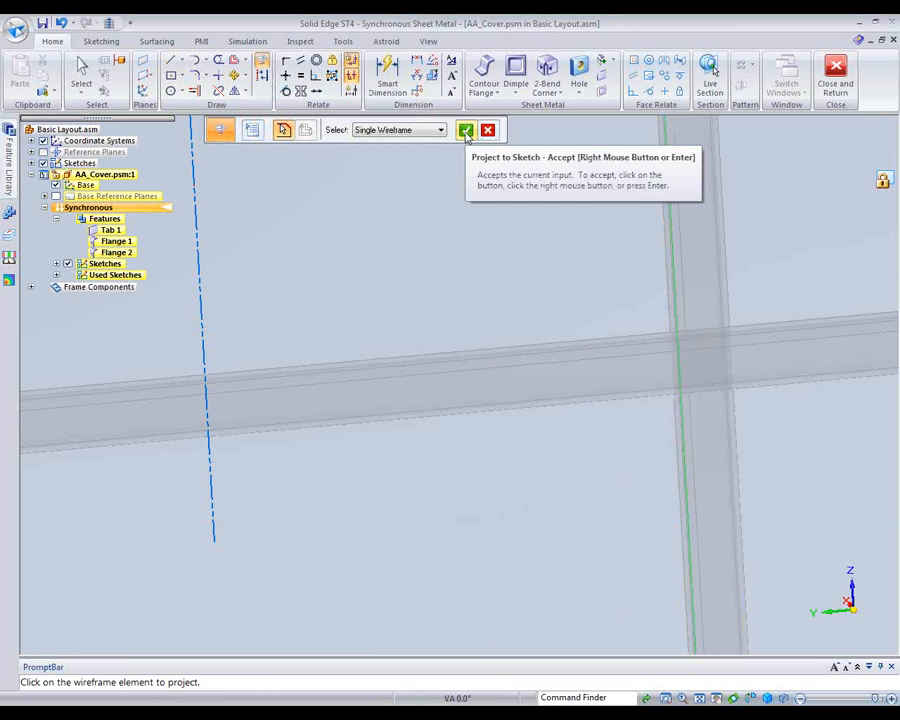
click(466, 131)
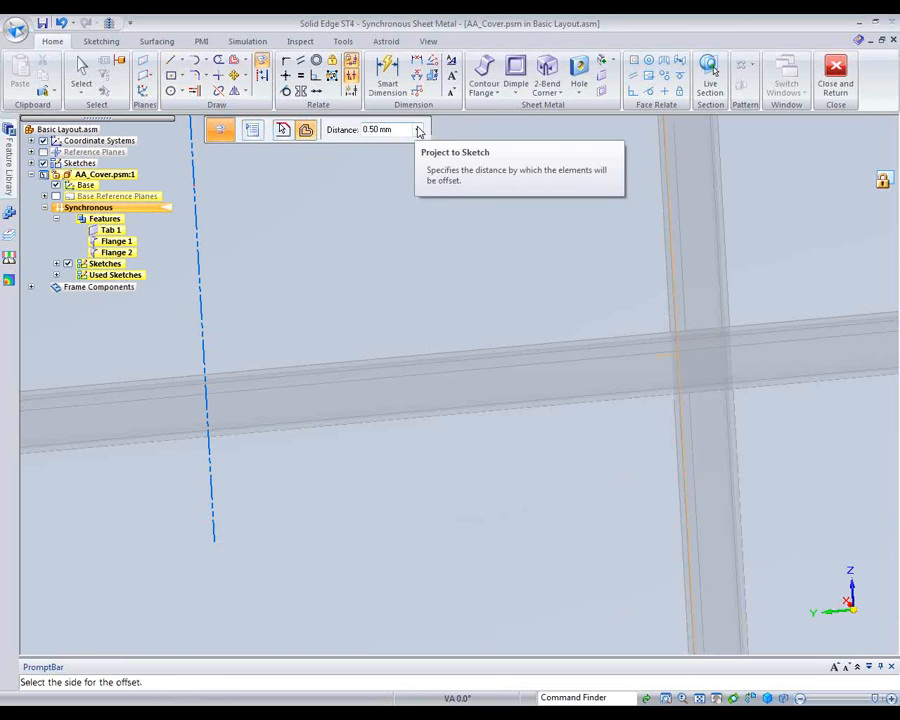
click(417, 130)
click(408, 151)
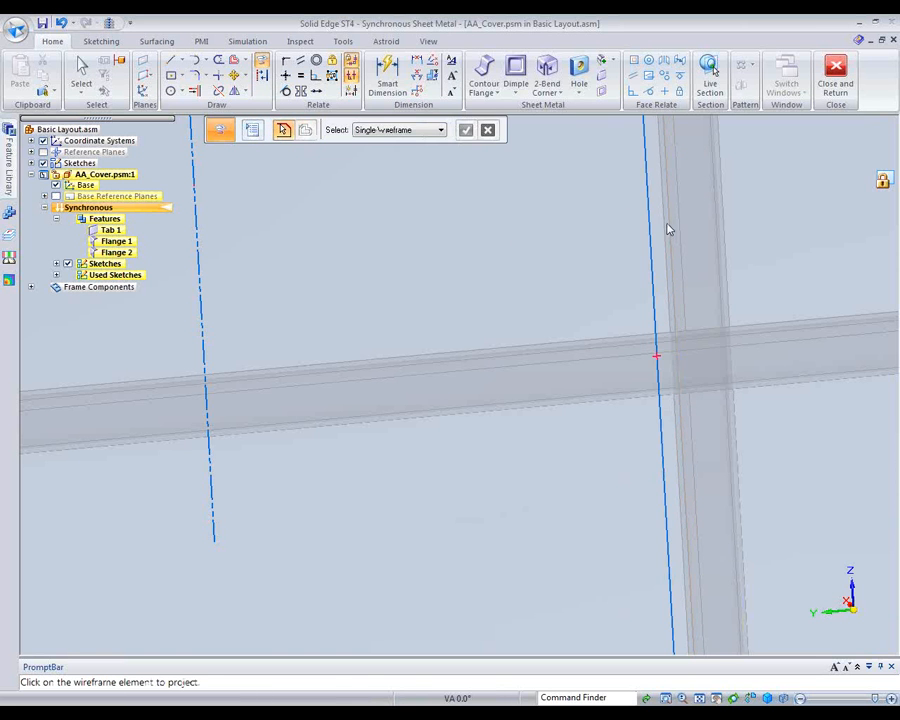
Draw a horizontal line on the locked plane above the two offset edges, extending past both of them
scroll(484, 456, down, 5)
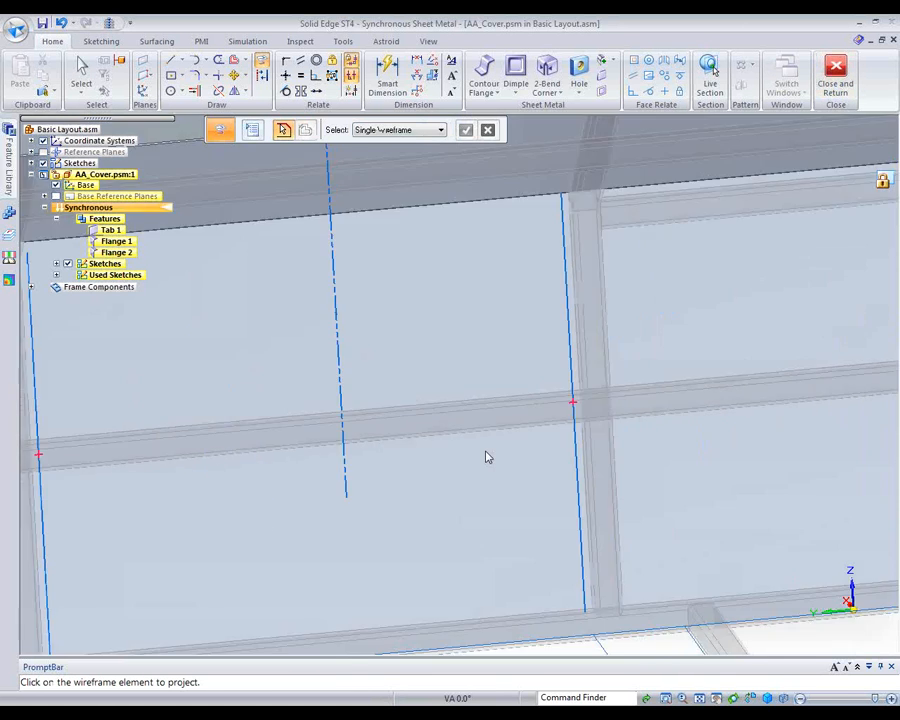
middle_drag(480, 505, 815, 512)
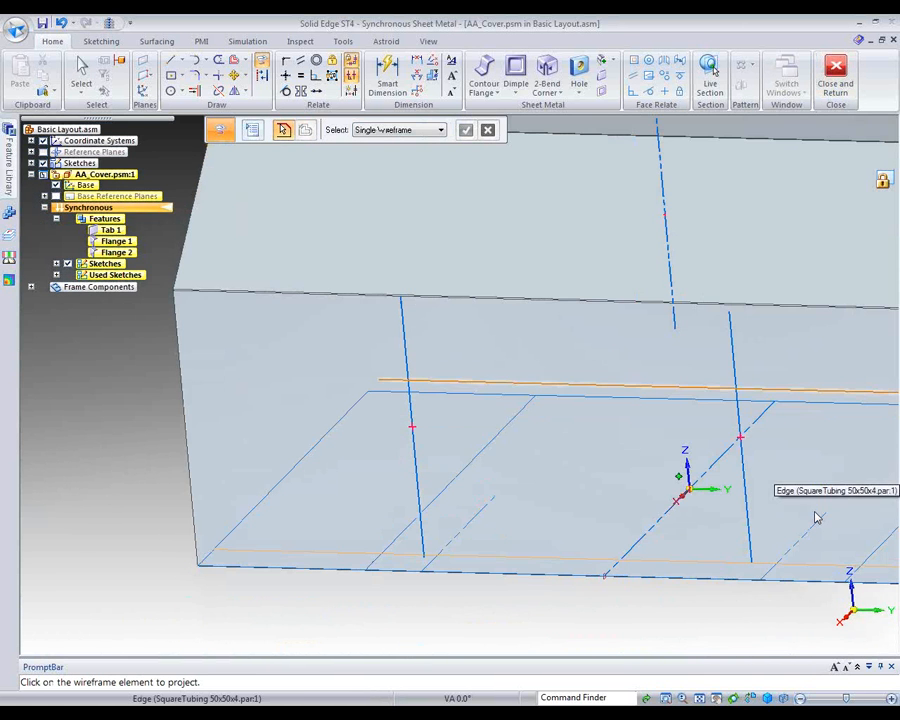
right_click(397, 203)
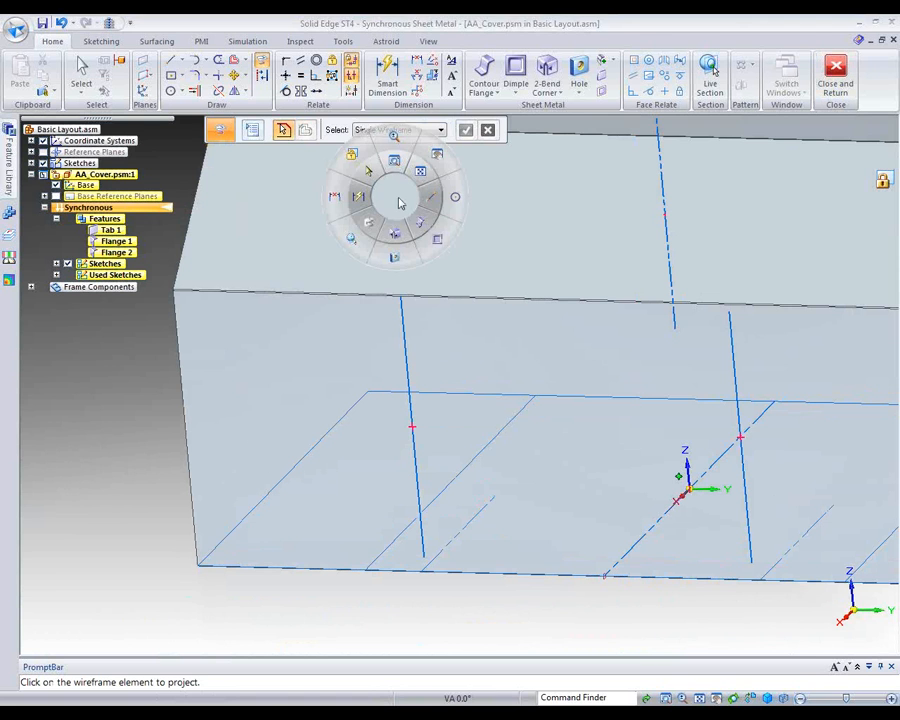
click(427, 195)
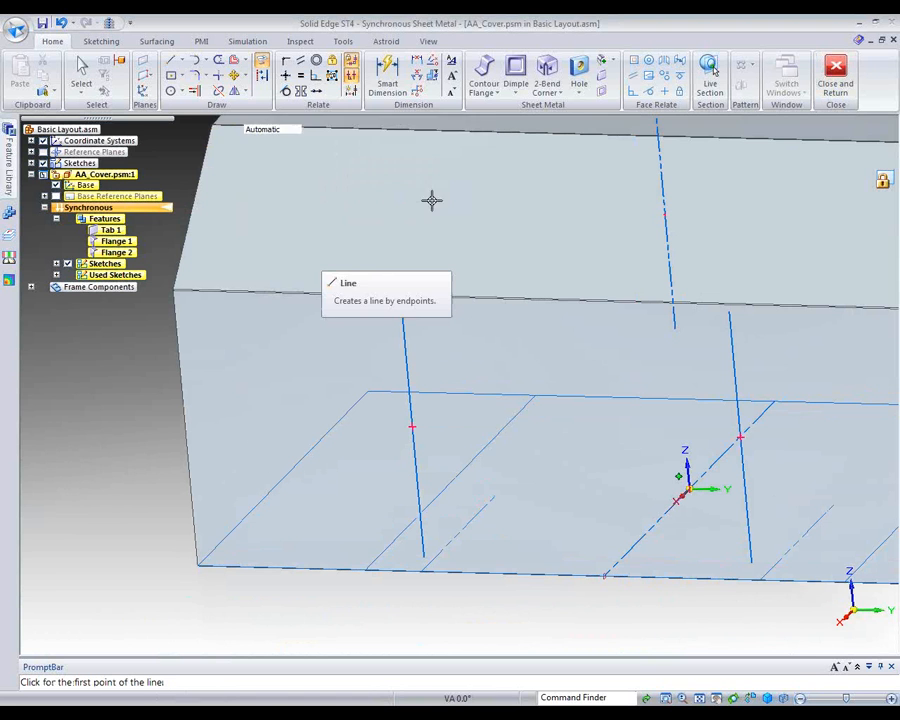
click(355, 175)
click(798, 186)
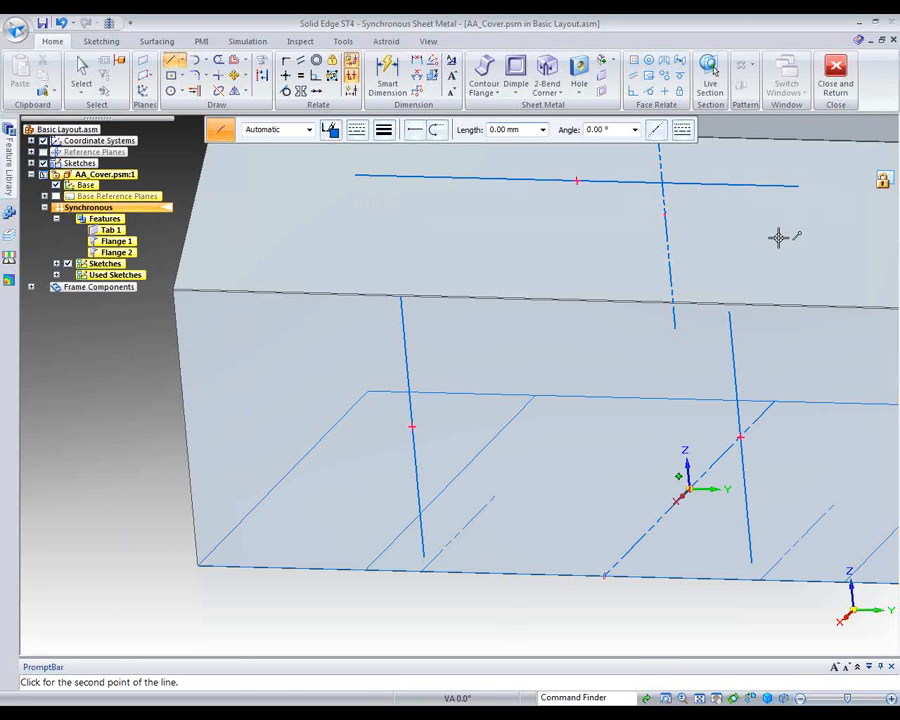
right_click(797, 236)
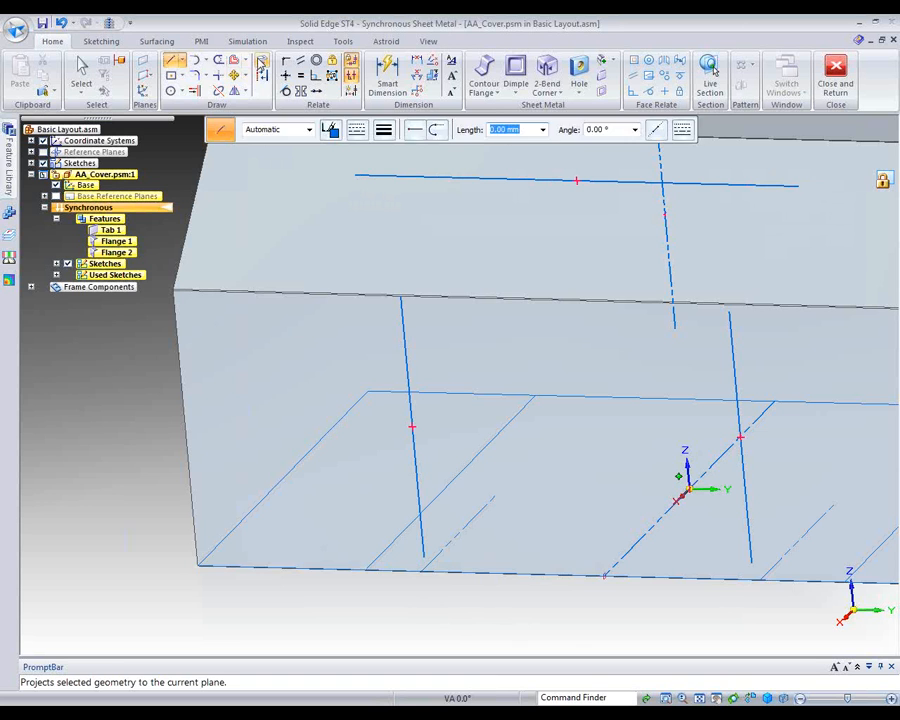
Project the side panel's bottom edge and trim the four lines to corners, closing a rectangular opening outline
click(262, 61)
click(318, 574)
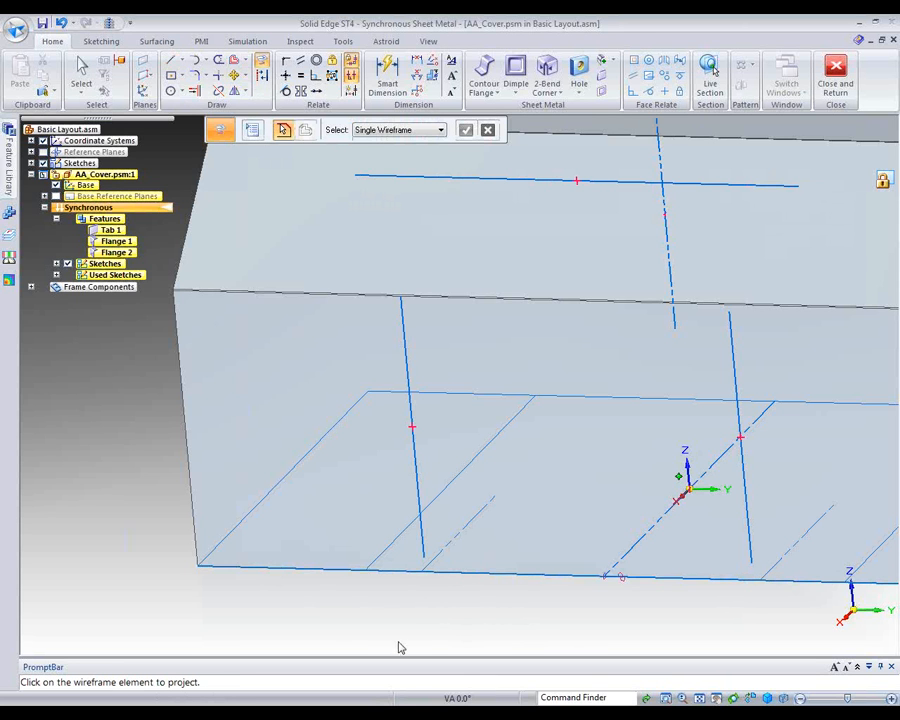
click(217, 78)
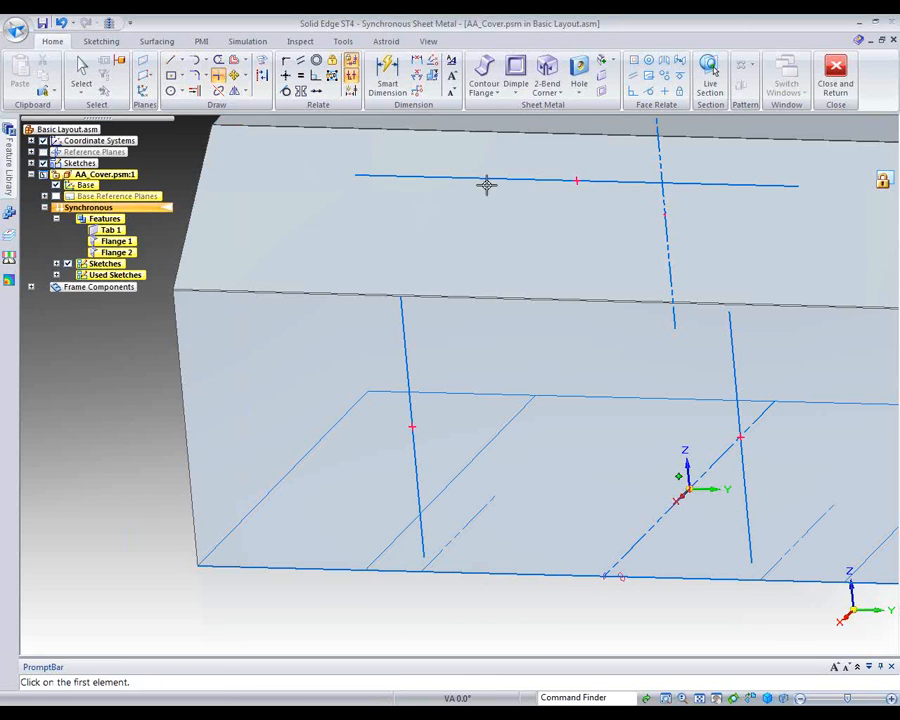
mouse_move(368, 160)
mouse_down()
mouse_move(361, 498)
mouse_move(382, 486)
mouse_move(506, 611)
mouse_move(575, 620)
mouse_up()
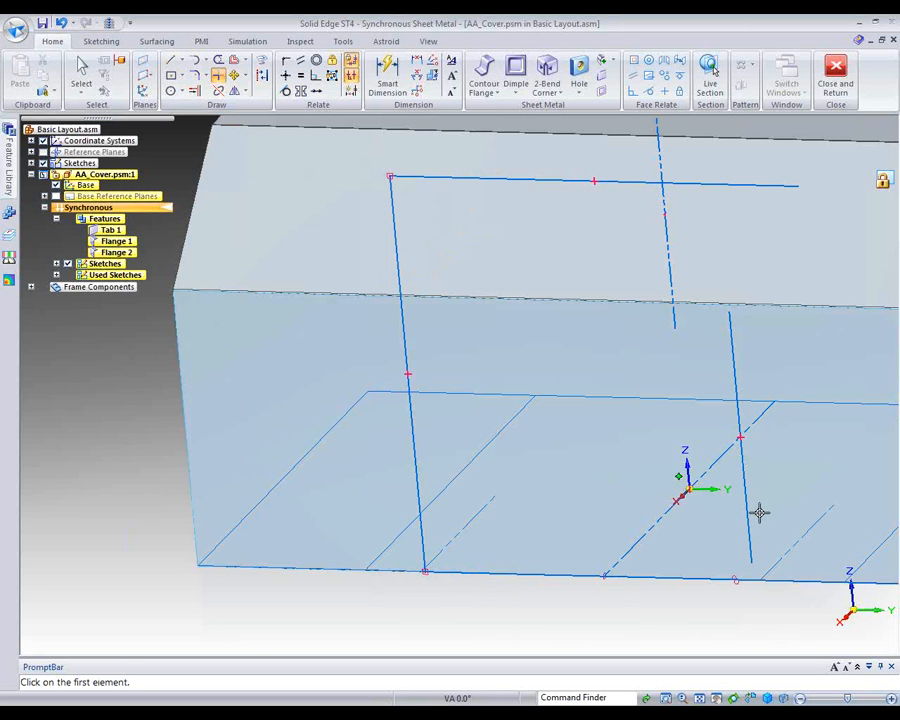
drag(759, 513, 632, 608)
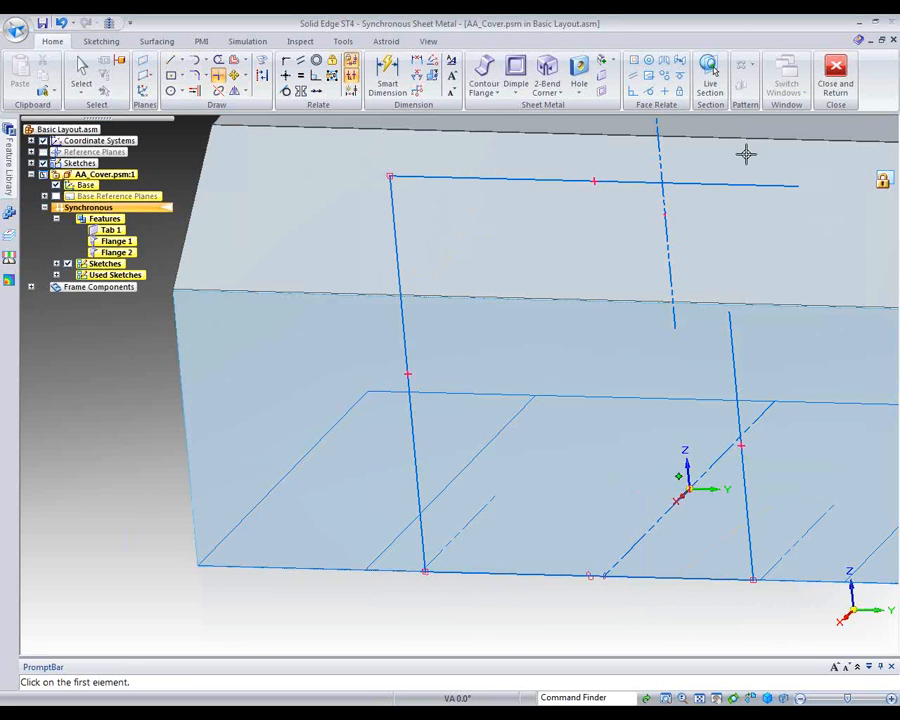
mouse_move(624, 178)
mouse_down()
mouse_move(783, 392)
mouse_move(725, 343)
mouse_move(832, 277)
mouse_up()
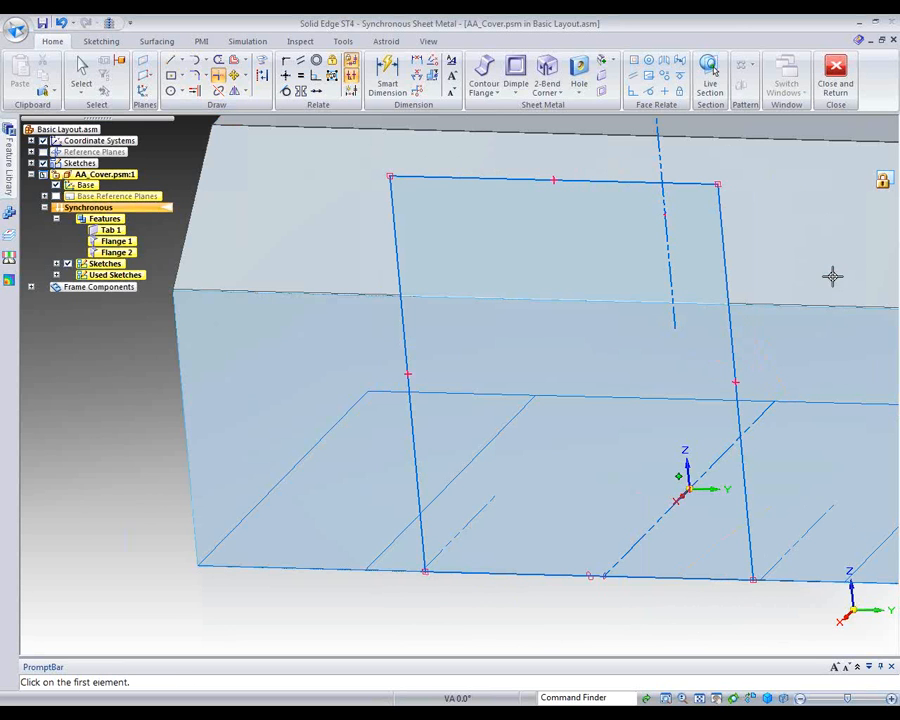
Set the rectangular outline's height to 1300 mm and convert its bottom line to construction geometry
click(386, 76)
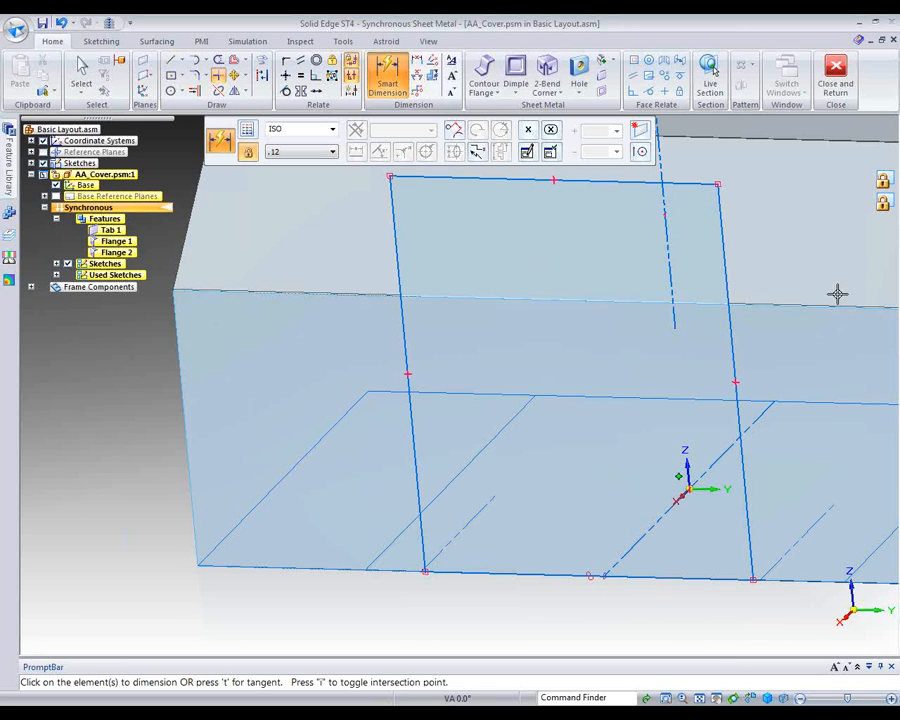
click(721, 254)
click(771, 258)
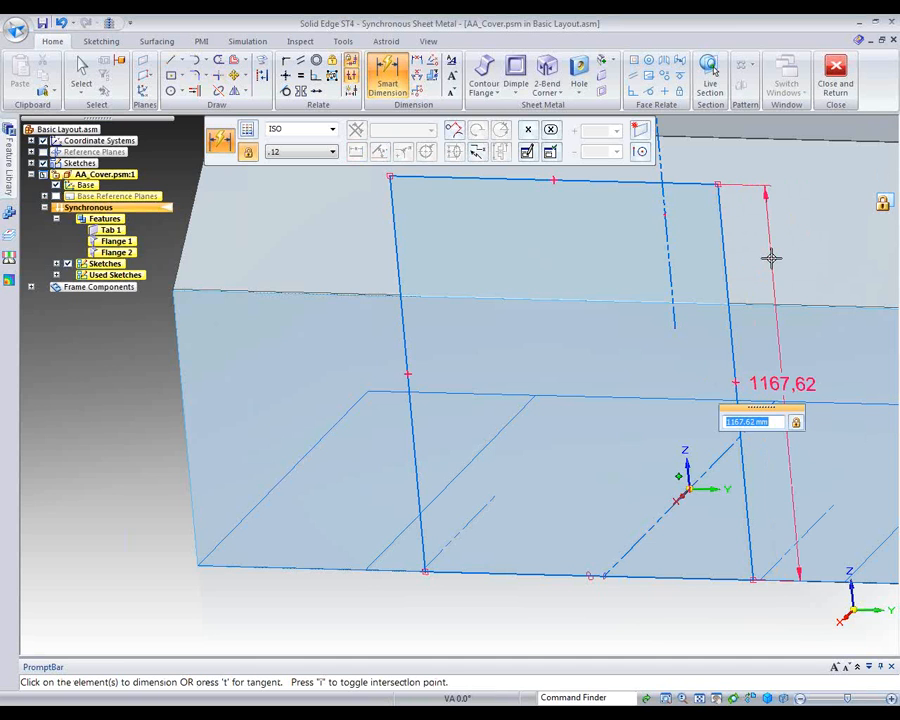
text(1300)
key(Return)
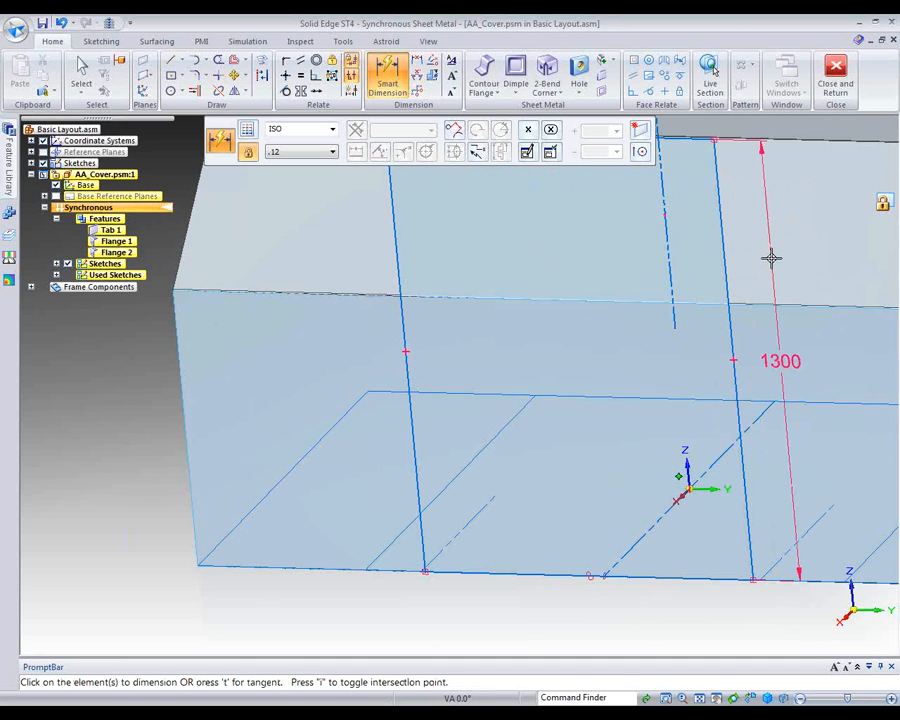
click(262, 76)
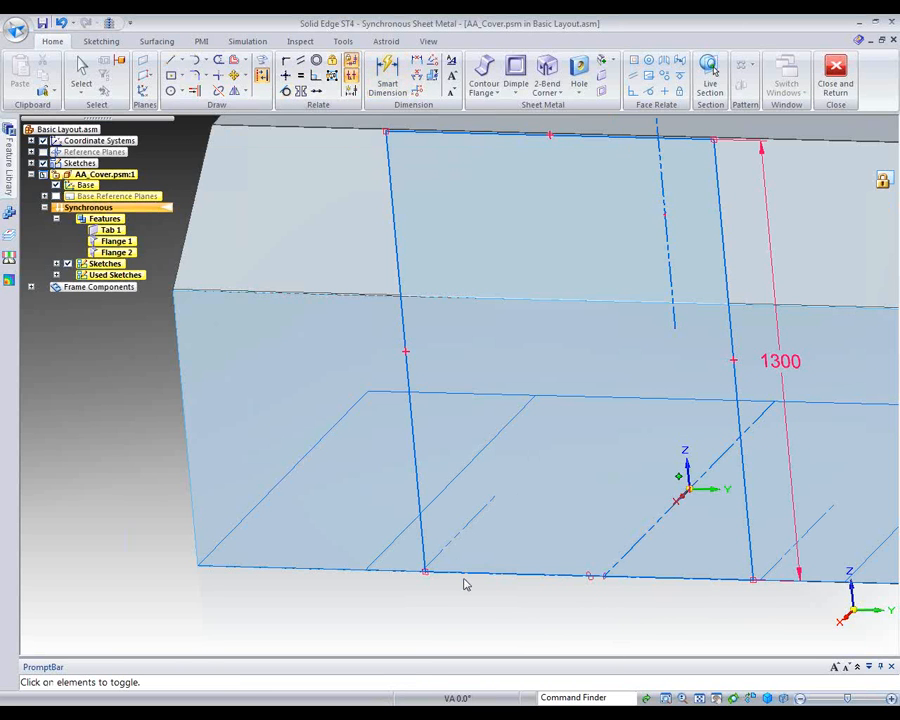
key(Escape)
Cut both rectangle regions out of the cover as a wrapped cutout that follows the bend onto the sloped panel
click(572, 250)
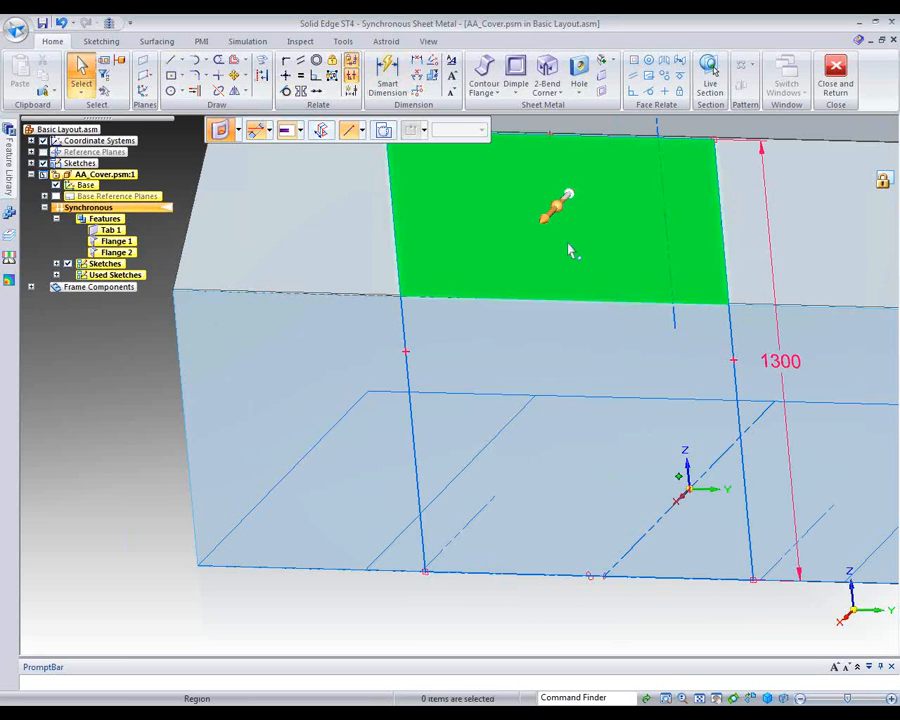
click(553, 355)
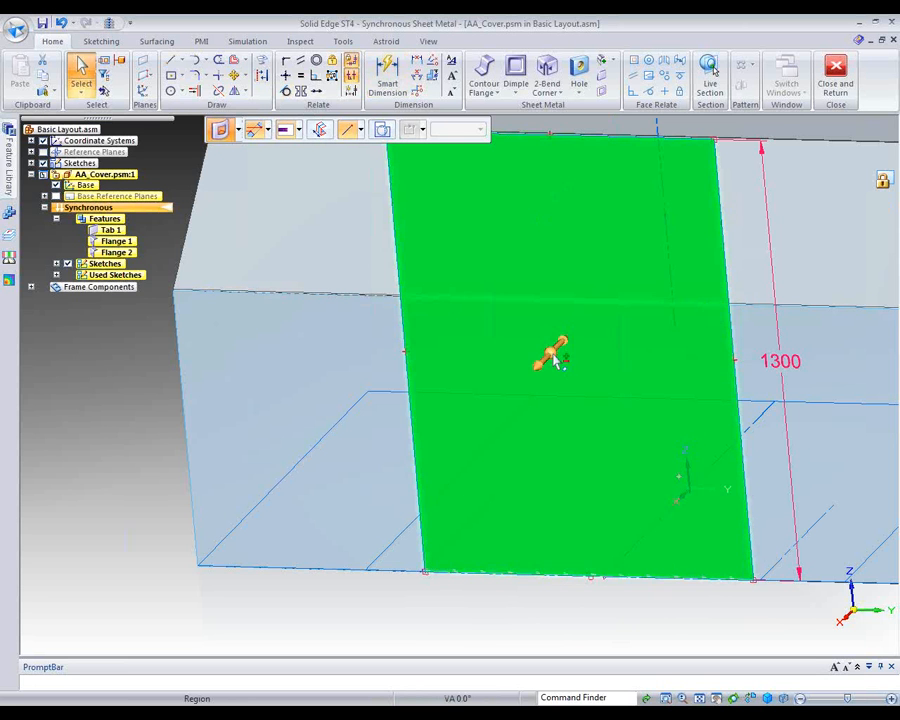
click(382, 129)
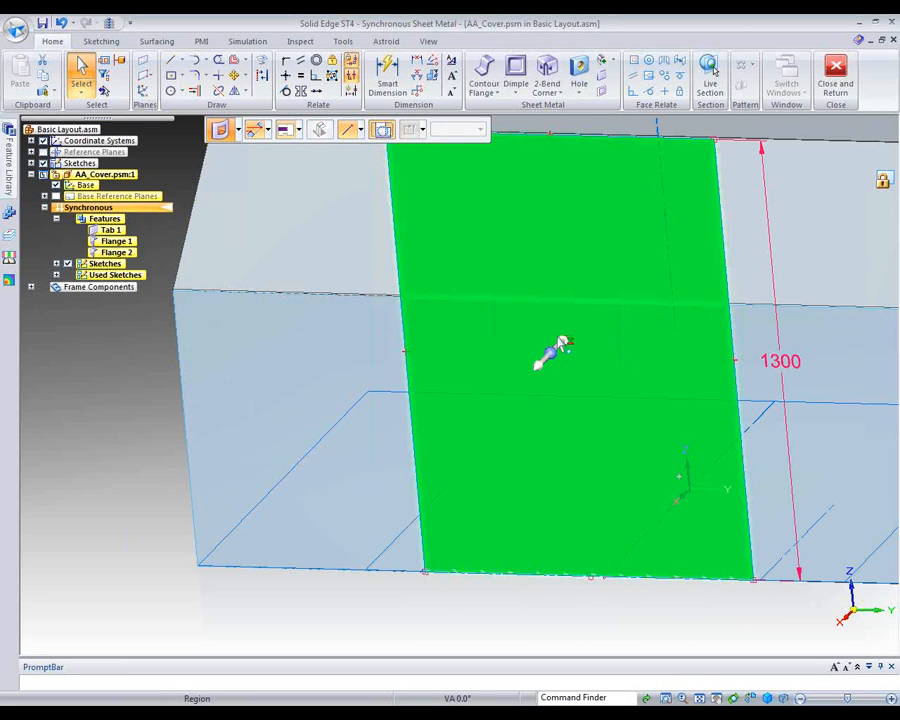
click(556, 350)
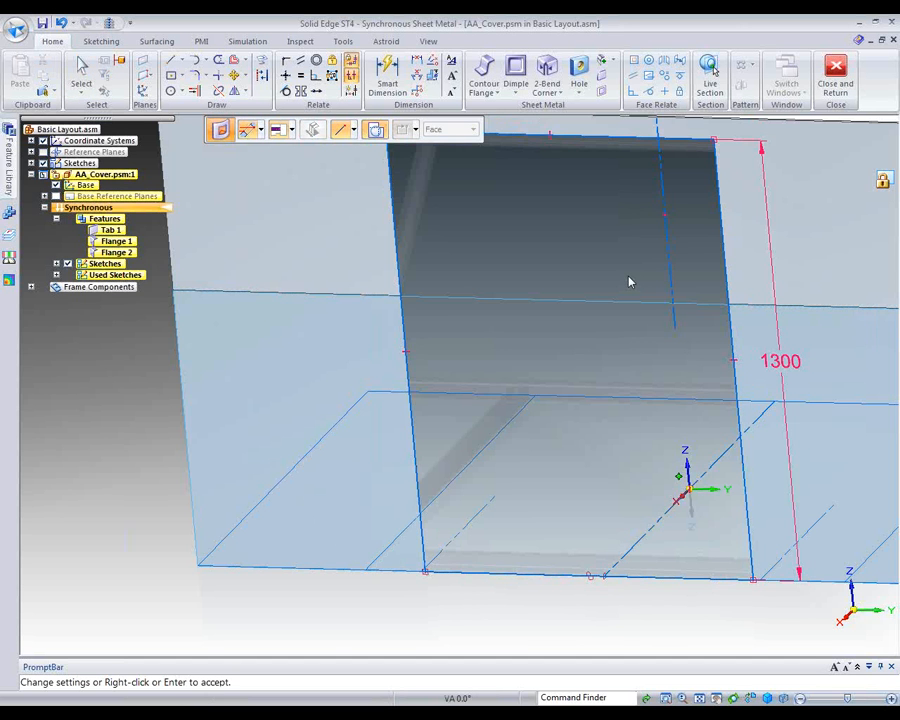
scroll(629, 282, down, 2)
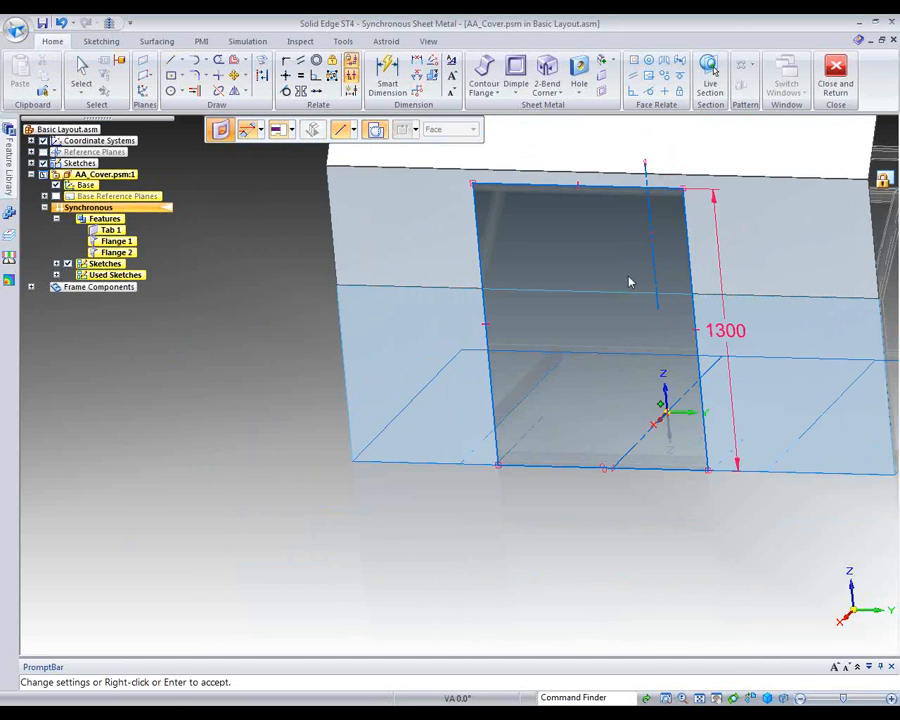
middle_drag(628, 277, 543, 259)
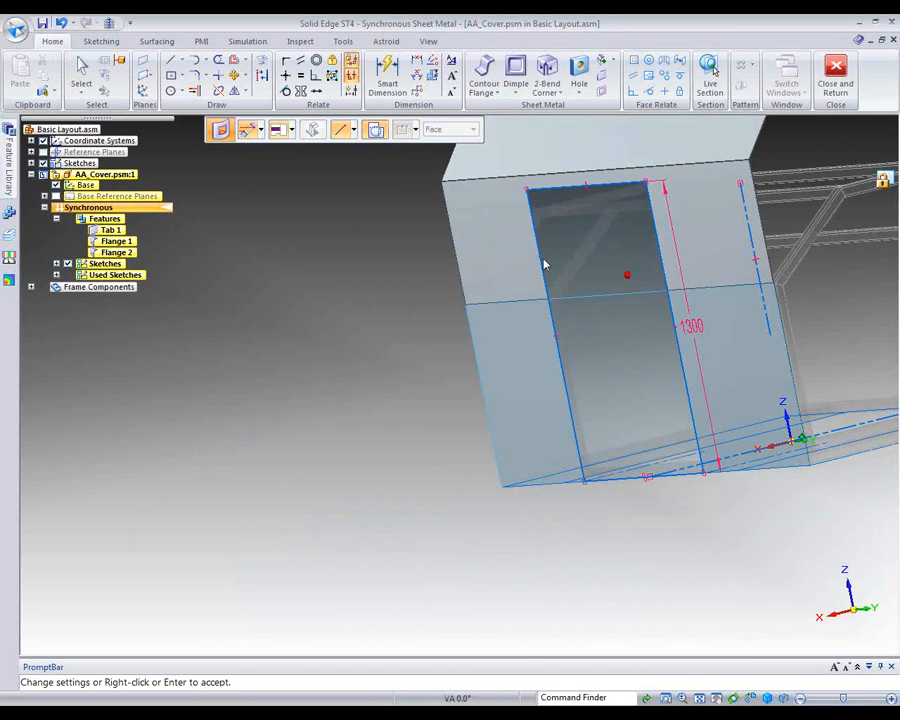
right_click(655, 259)
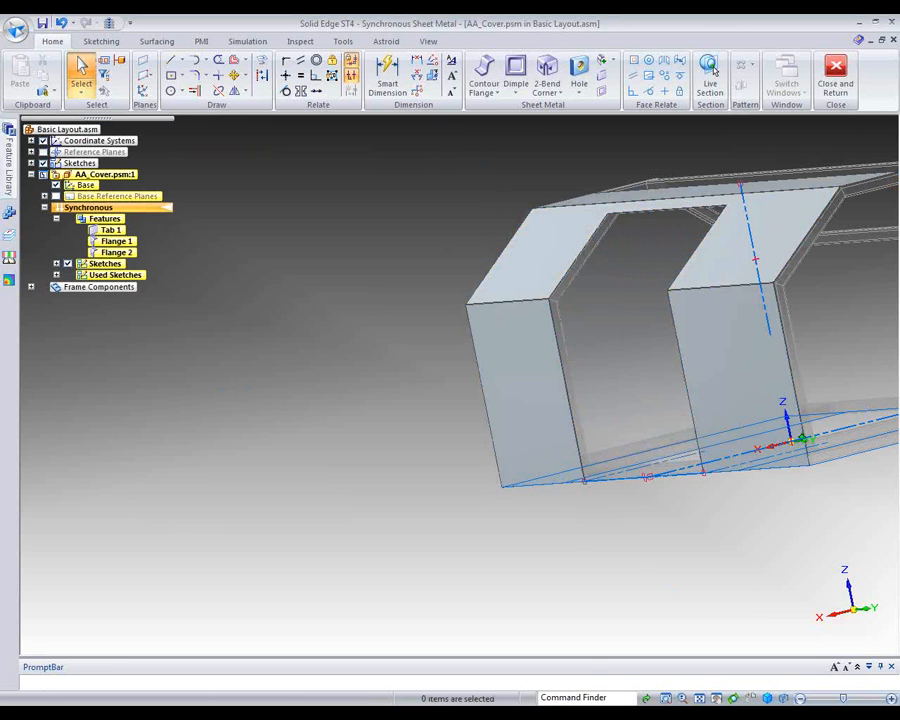
Hide all parts except the cover, fit it in view, and turn off the display of its sketches
click(682, 697)
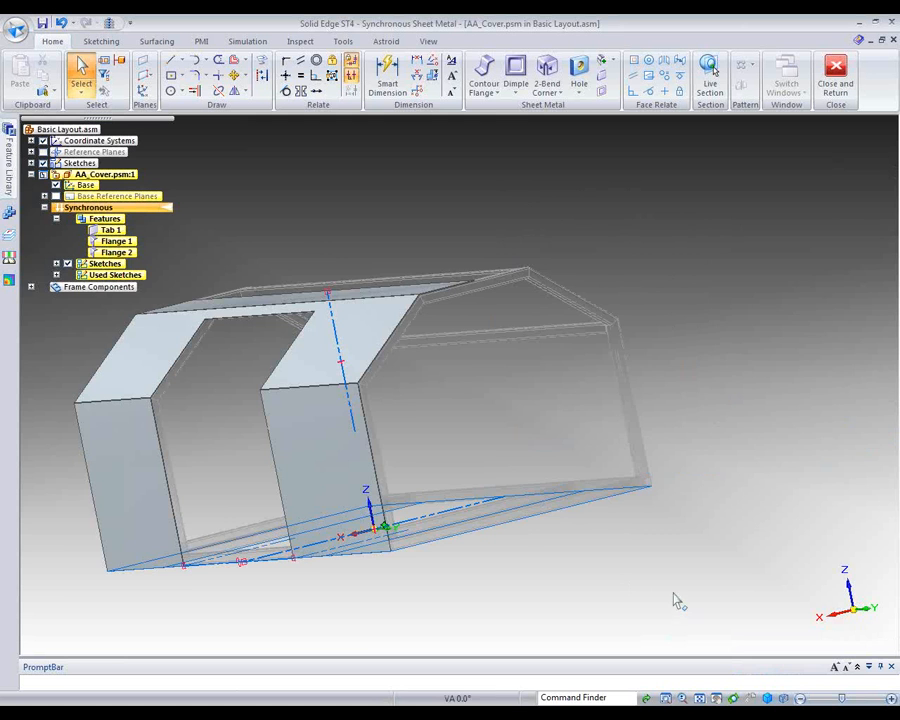
middle_drag(675, 600, 713, 597)
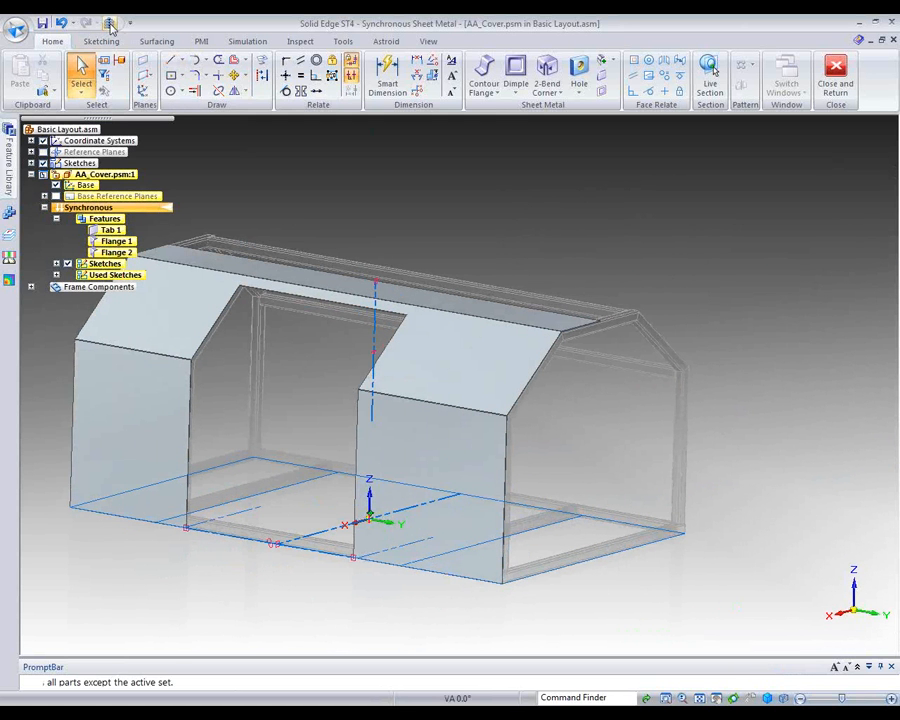
click(108, 22)
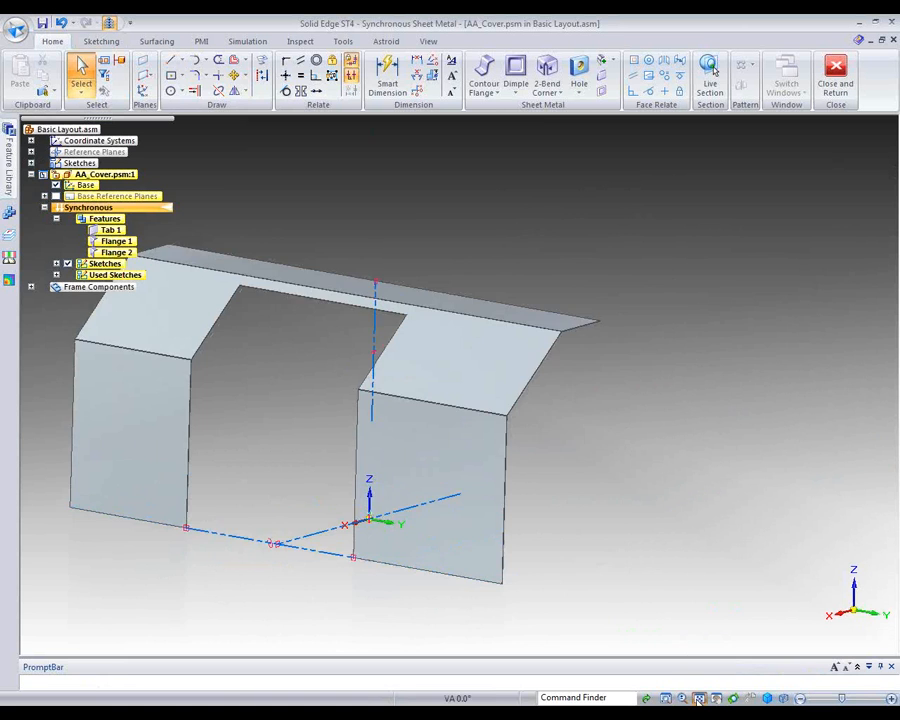
click(699, 697)
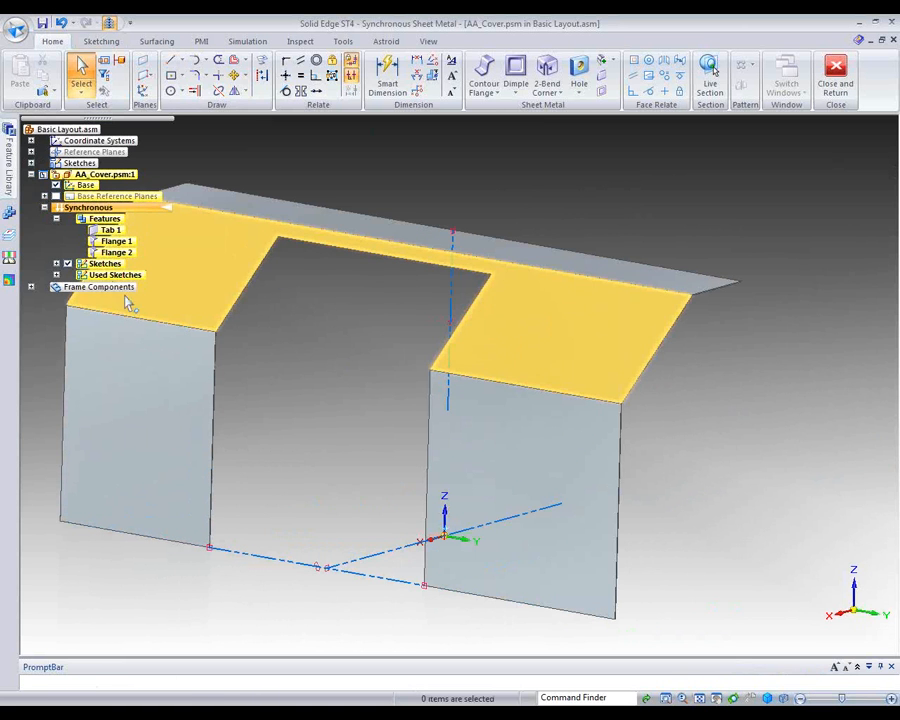
click(67, 263)
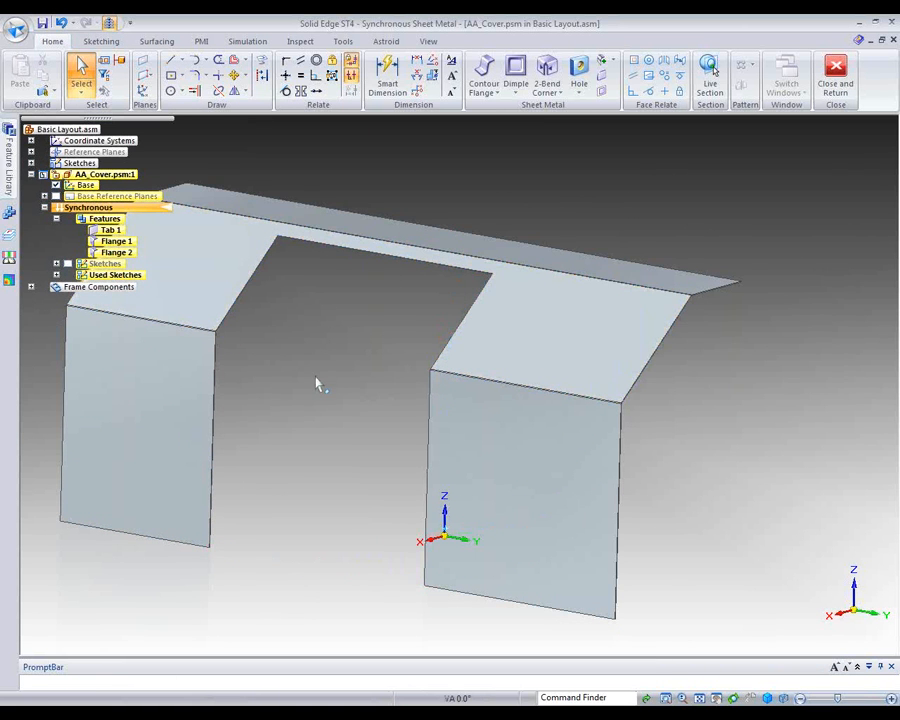
Start a line and lock its sketch plane to the thin bottom face of the left-hand side panel, beside the door opening
middle_drag(315, 374, 351, 175)
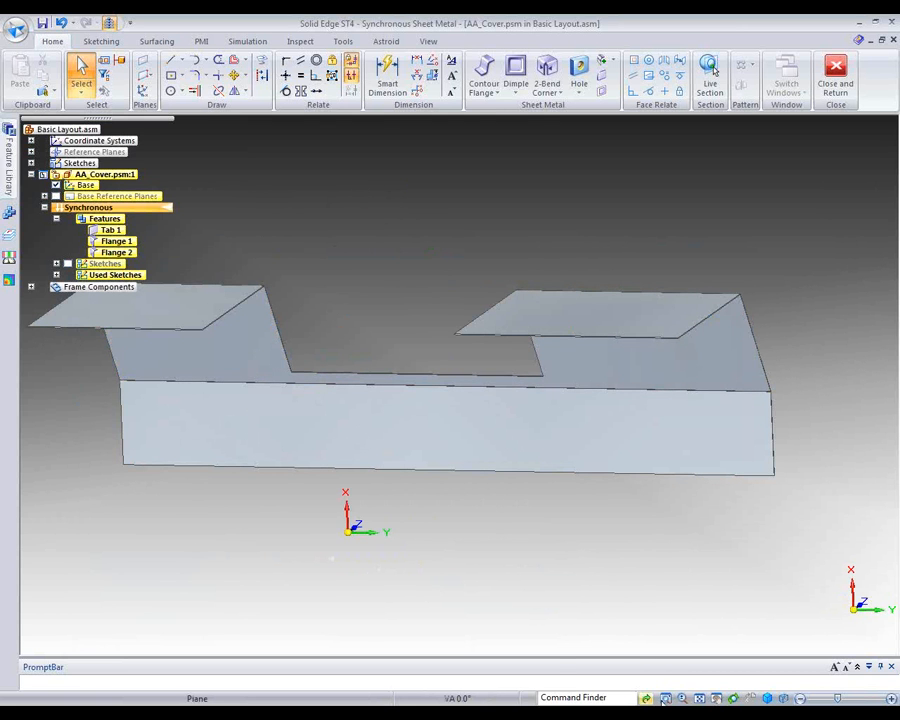
click(716, 697)
drag(187, 476, 251, 486)
key(Escape)
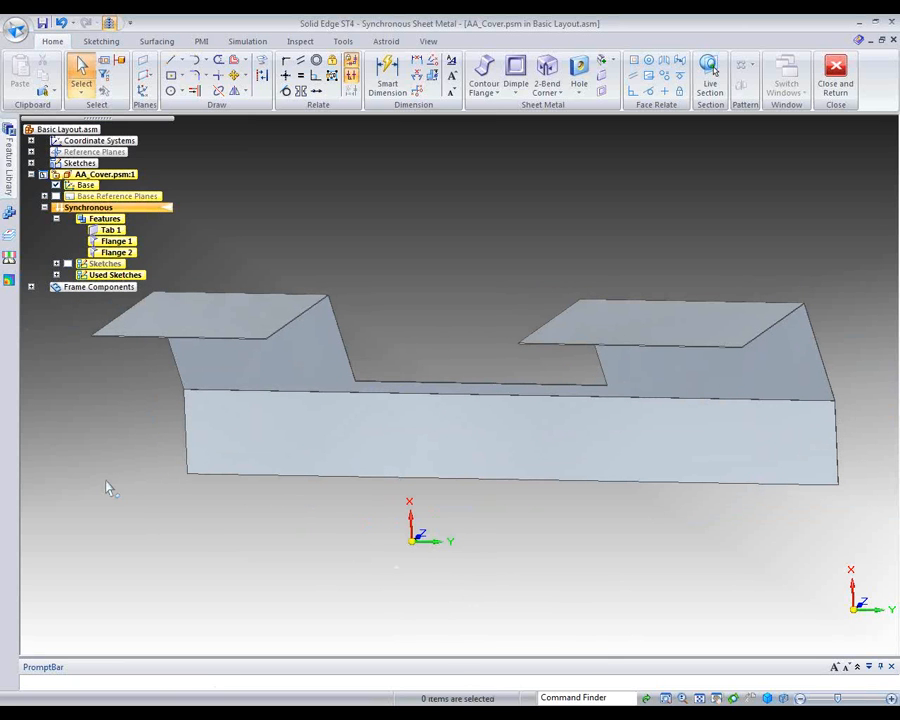
right_click(146, 570)
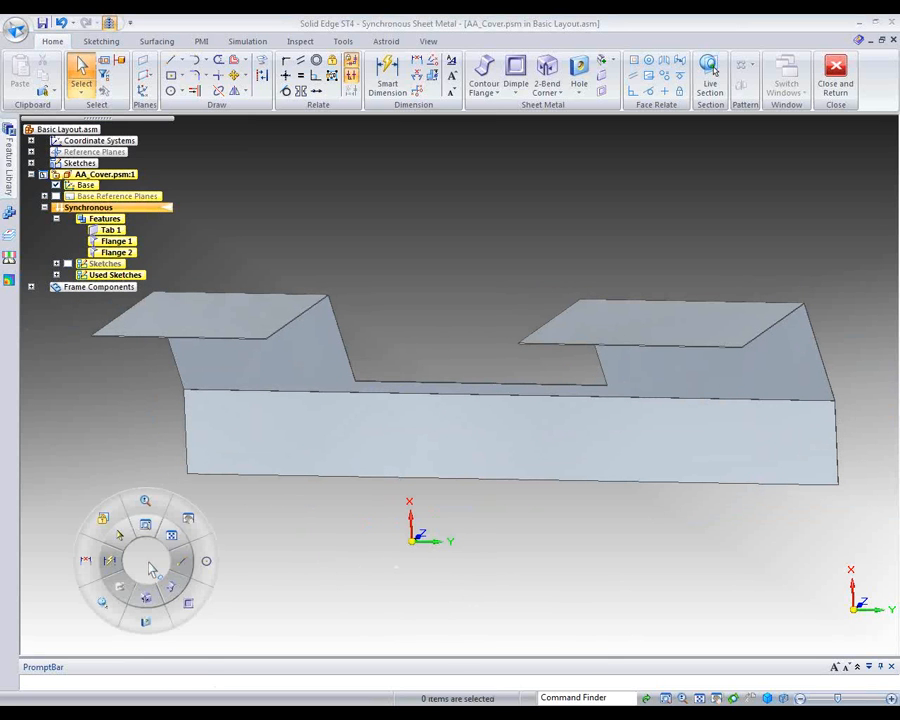
click(182, 560)
scroll(143, 349, up, 2)
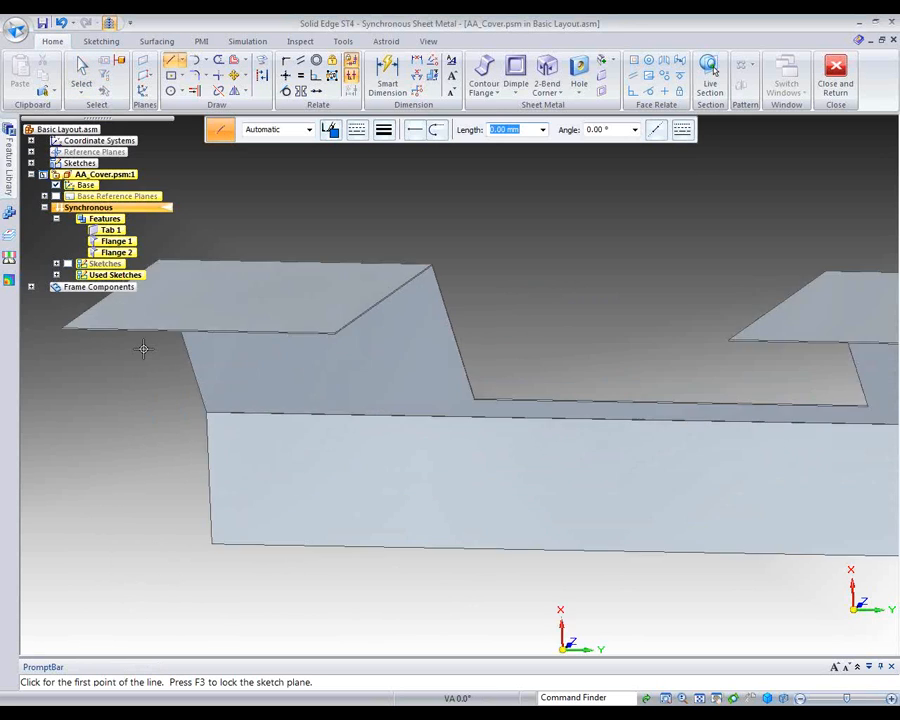
scroll(143, 349, up, 3)
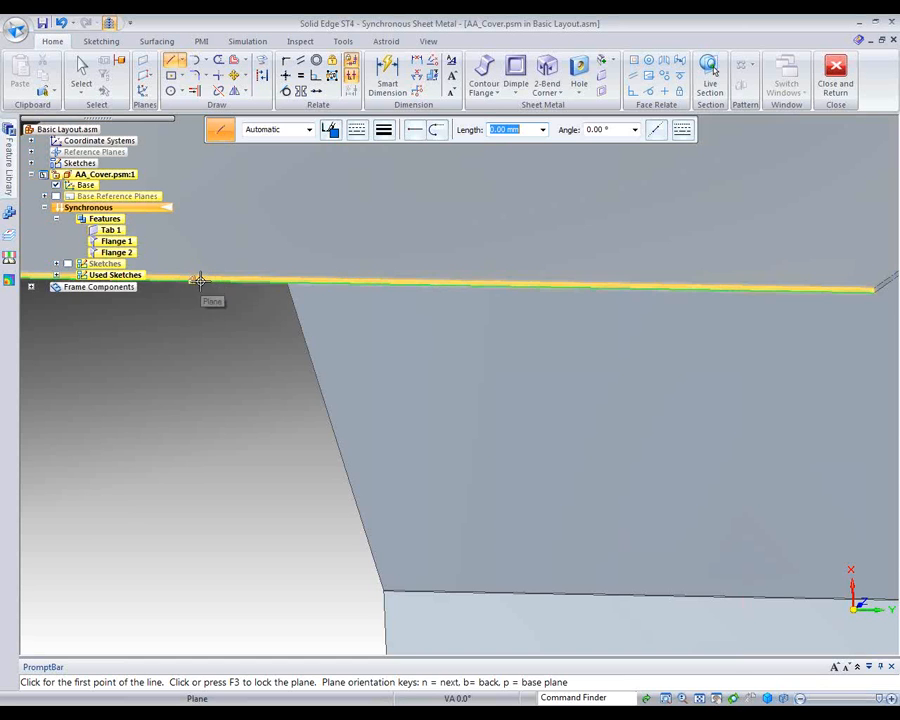
key(F3)
Draw a 45 mm line inward from the outer corner of that bottom face, perpendicular to its long edge
scroll(225, 418, down, 4)
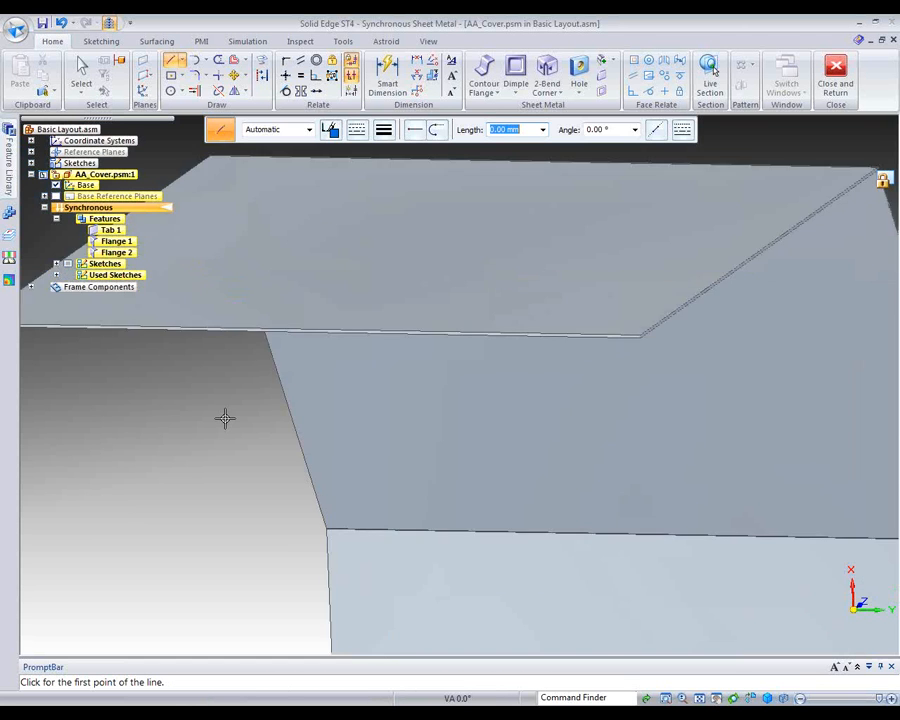
scroll(70, 377, up, 5)
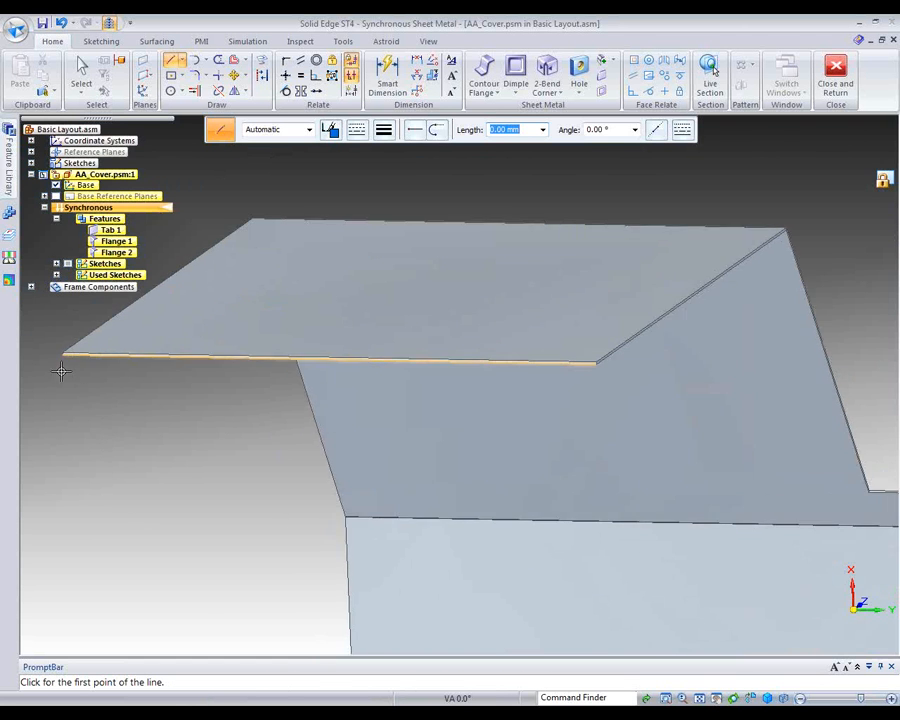
click(68, 324)
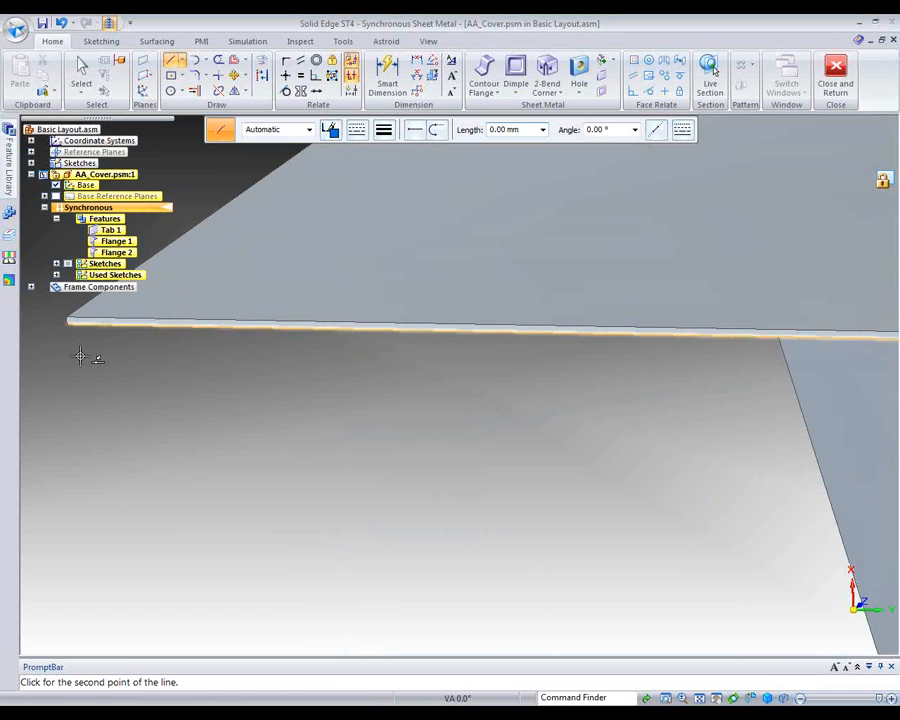
right_click(70, 418)
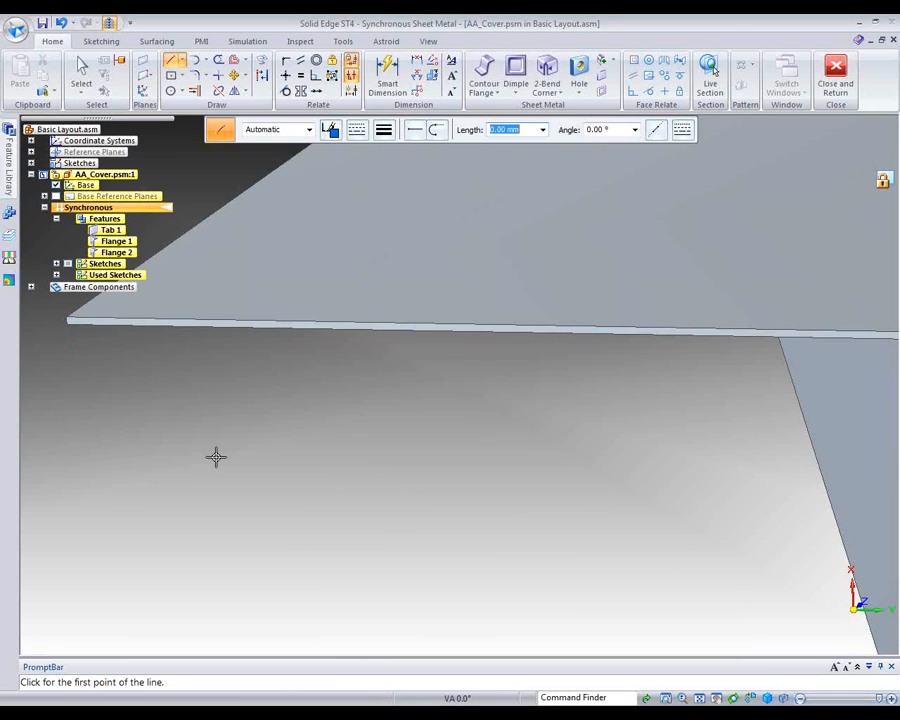
click(68, 324)
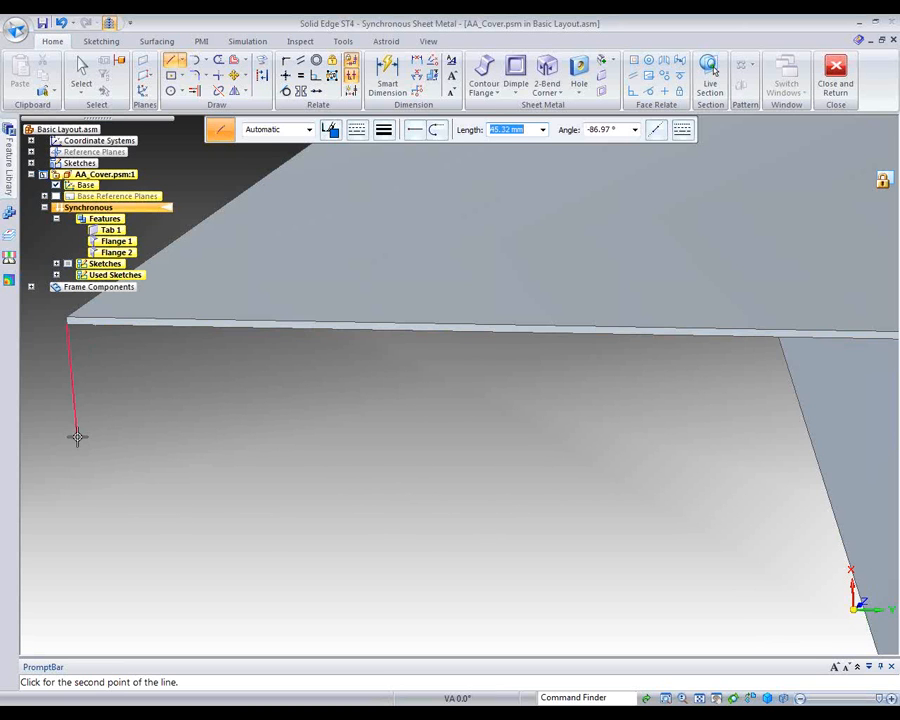
text(45)
key(Tab)
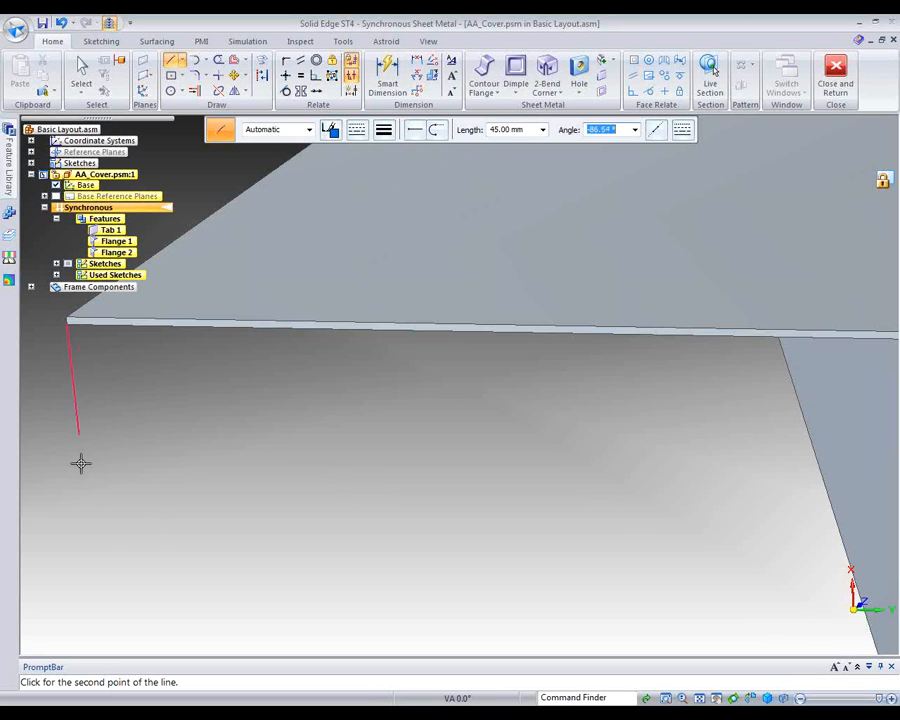
click(74, 463)
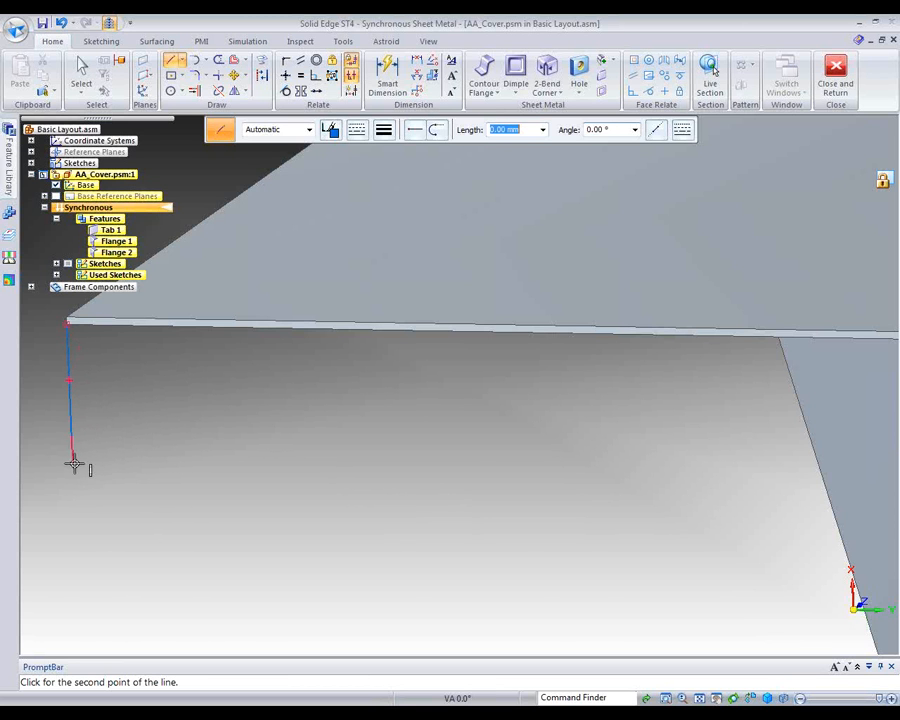
click(174, 488)
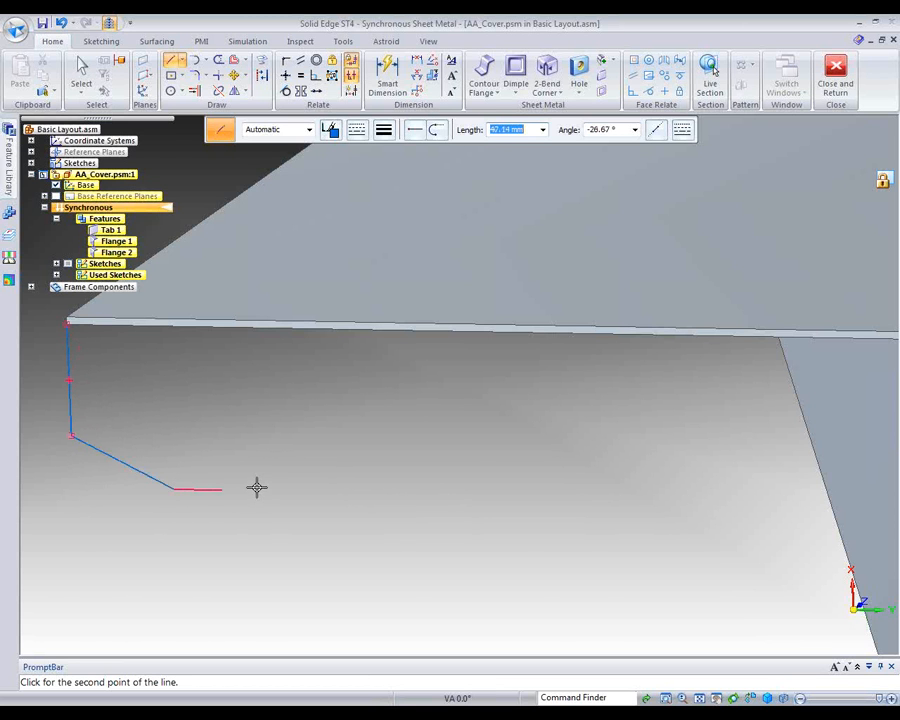
click(81, 68)
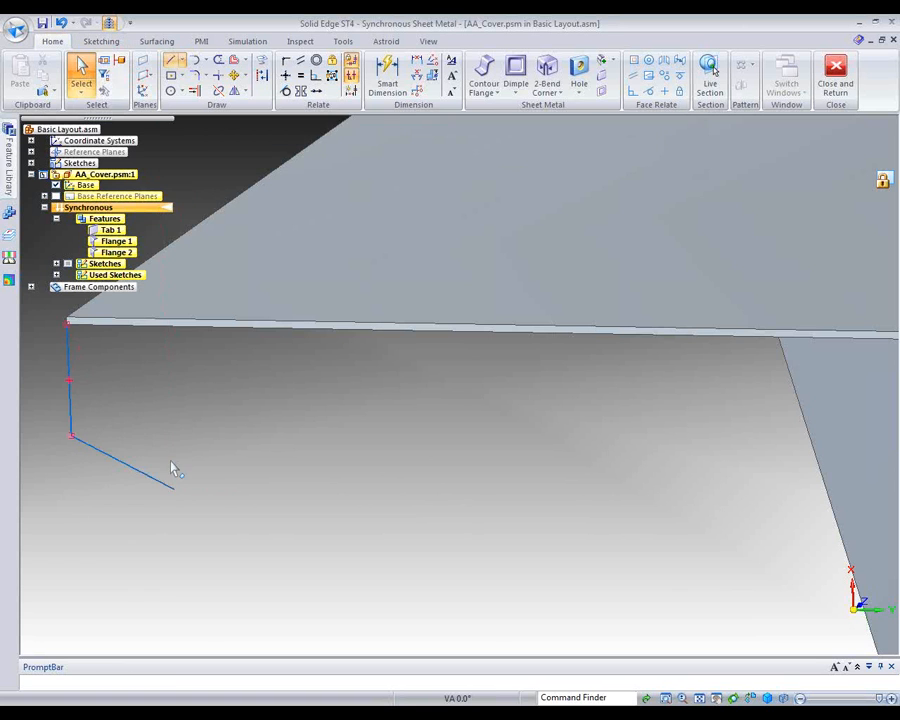
click(158, 479)
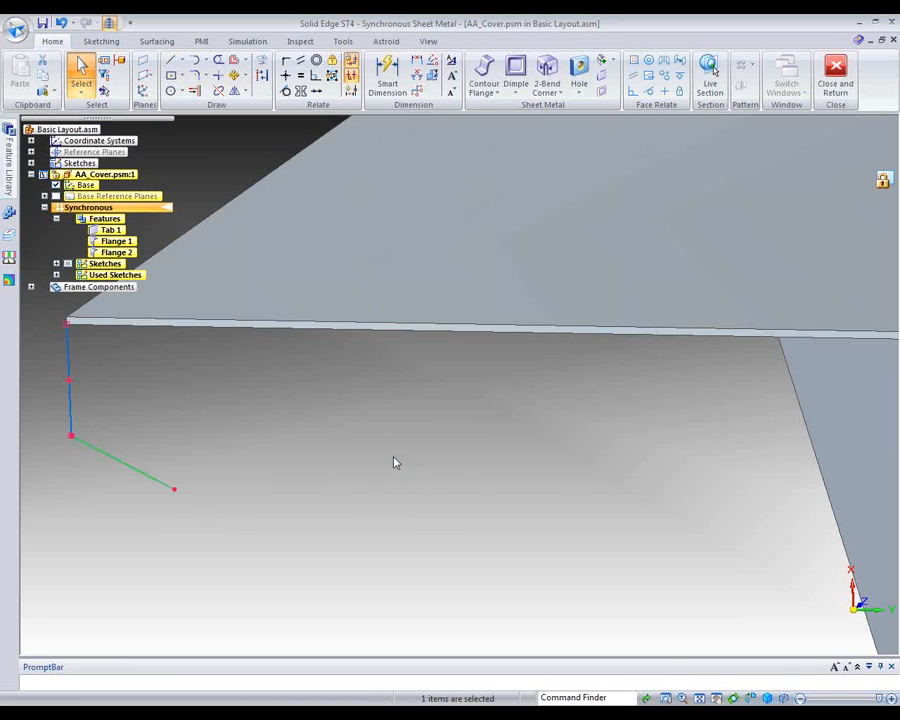
key(Delete)
Sketch a three-line U profile from the bottom face's corner at the door opening, about 34 mm inward, about 37 mm across, with a shorter return
click(717, 700)
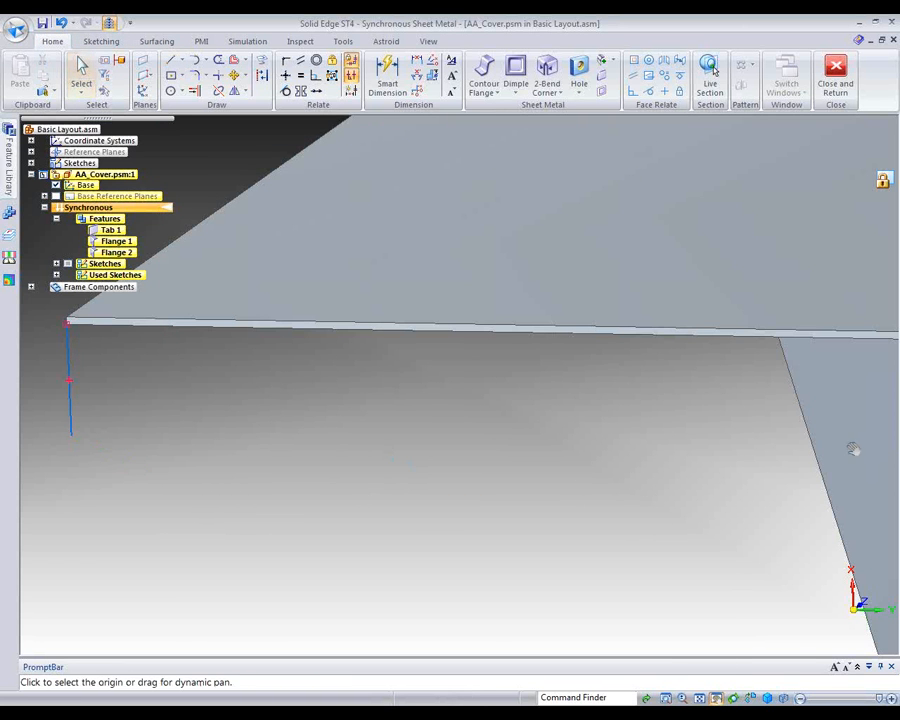
drag(851, 446, 299, 440)
drag(770, 440, 486, 426)
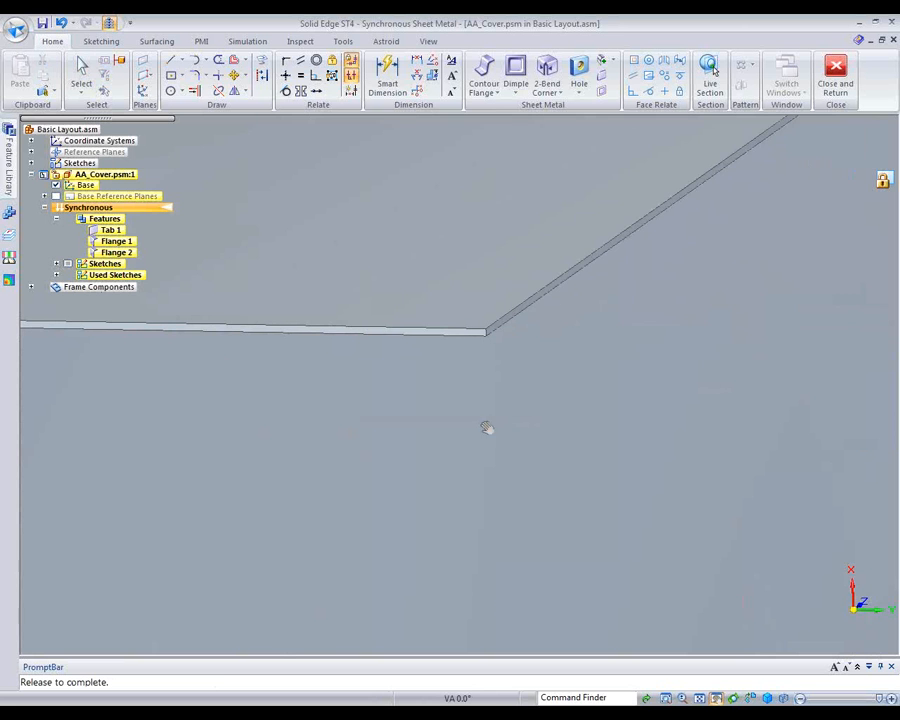
key(Escape)
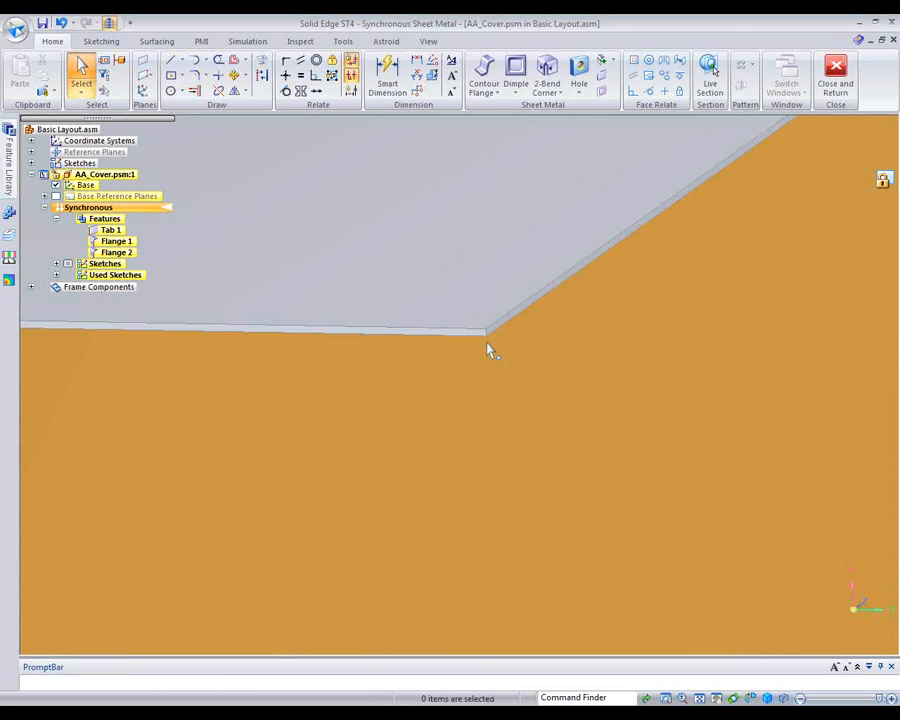
click(487, 364)
right_click(489, 379)
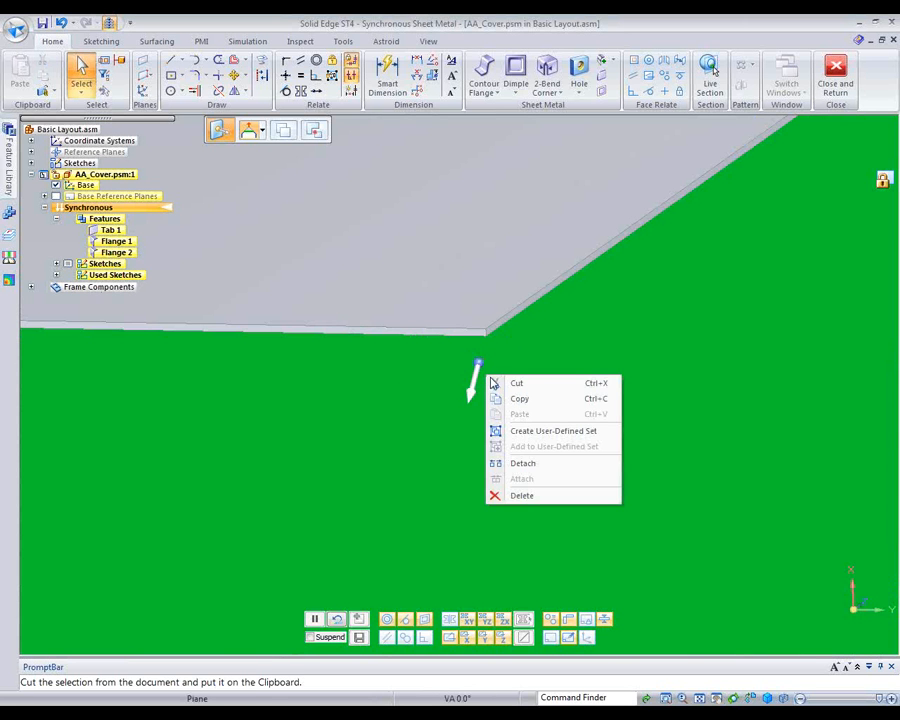
click(421, 400)
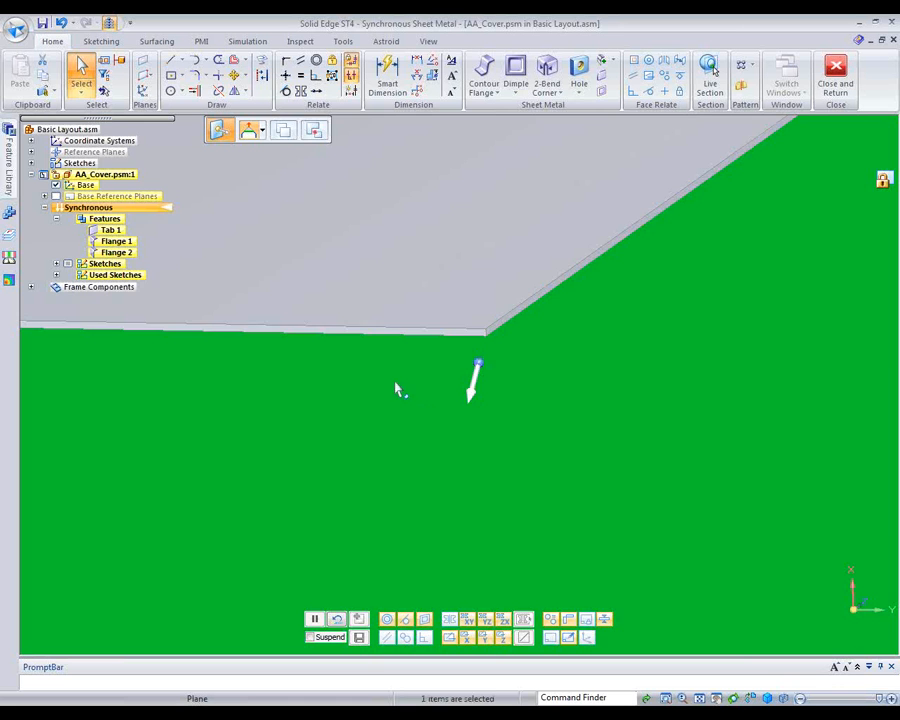
click(417, 283)
right_click(416, 276)
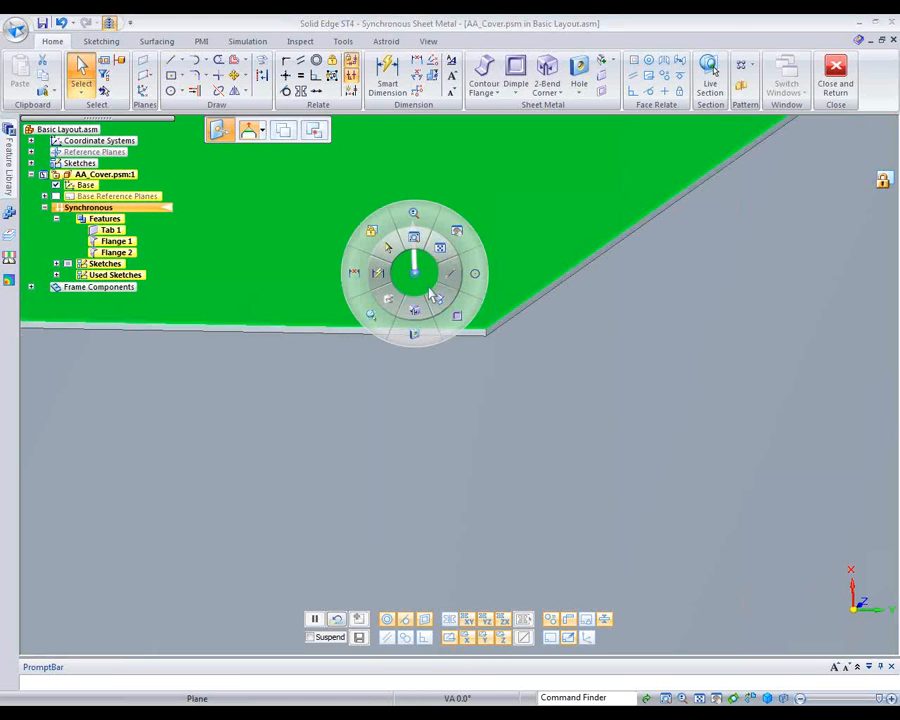
click(449, 281)
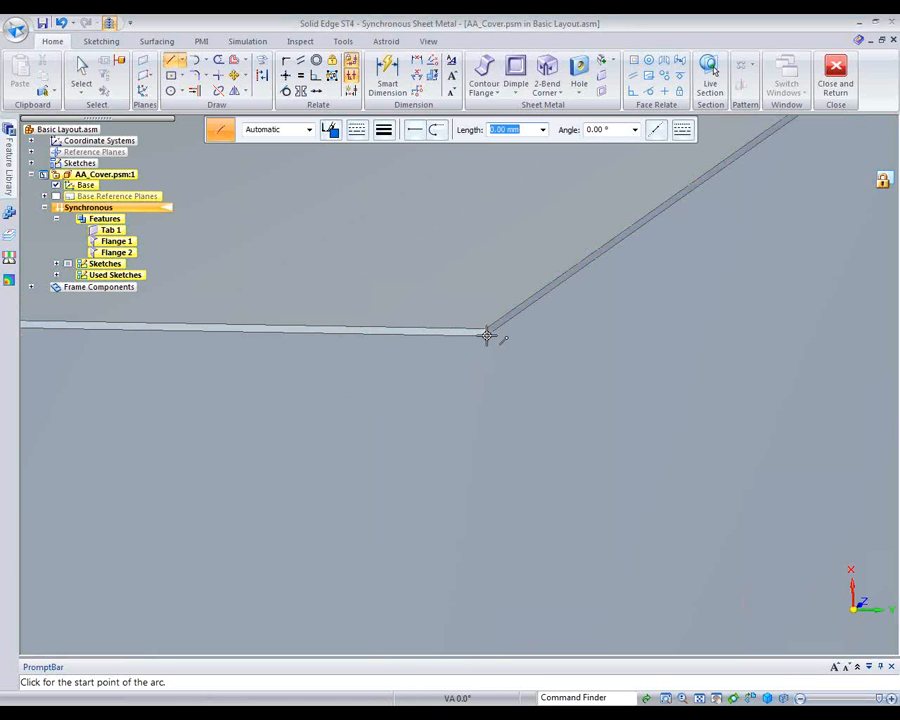
click(487, 334)
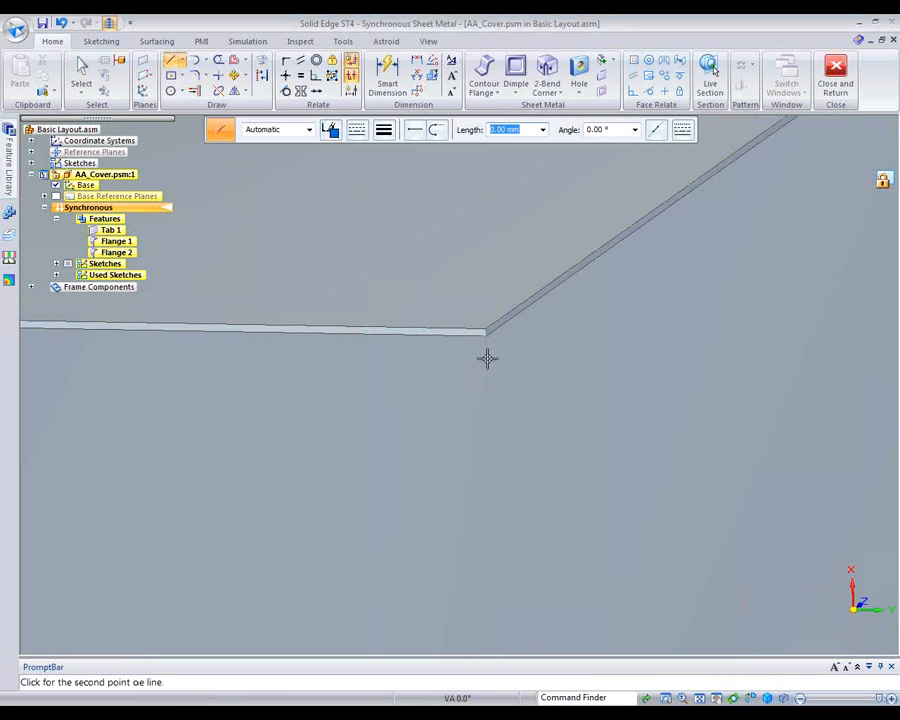
click(489, 421)
click(578, 421)
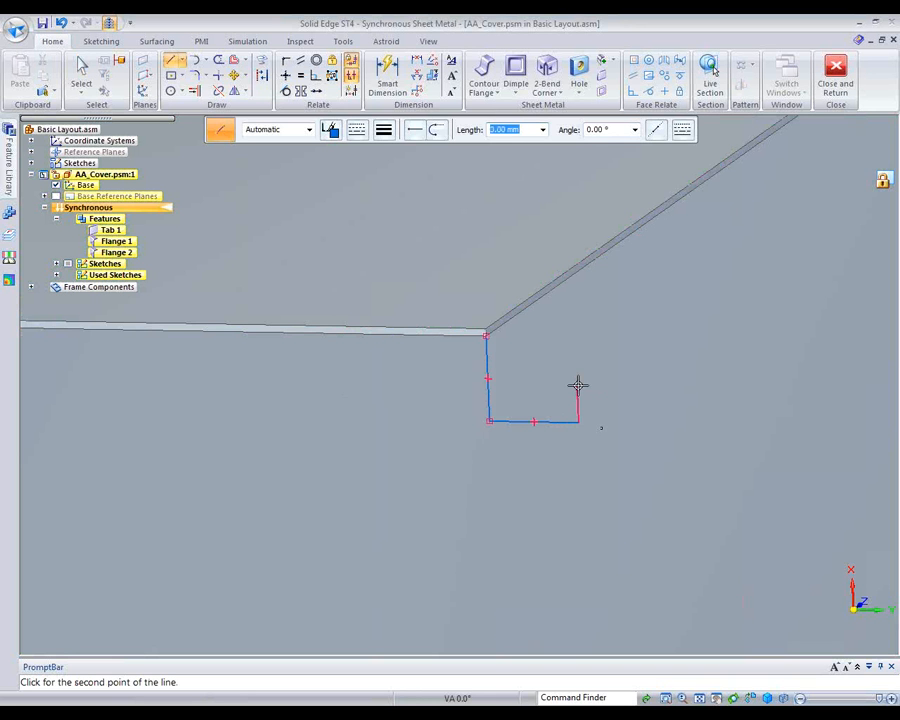
double_click(577, 386)
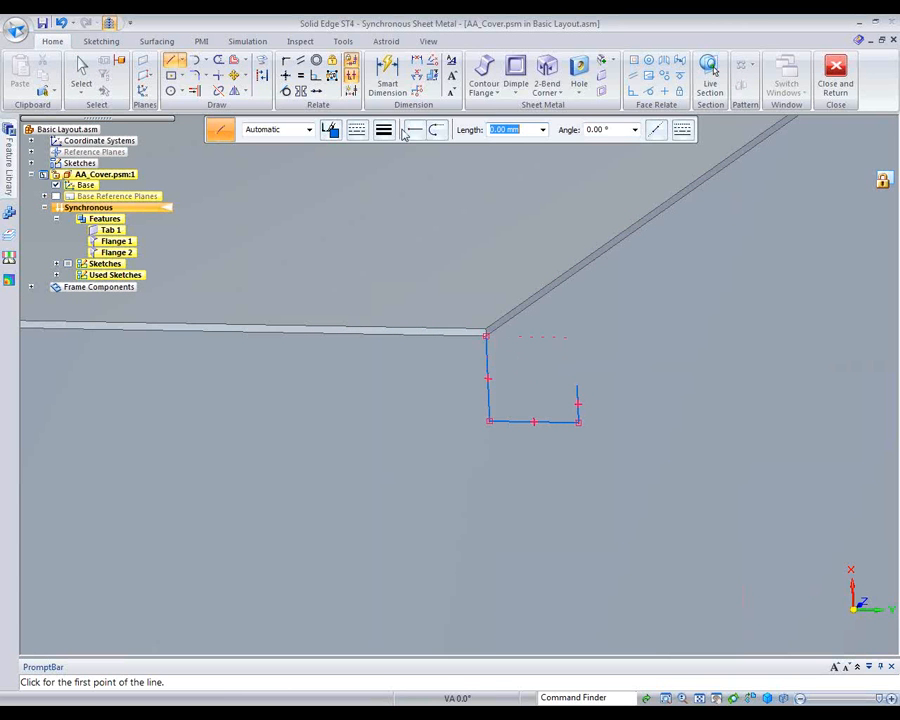
Dimension the U profile's first leg as 50 mm and its base as 40 mm
click(381, 68)
click(488, 392)
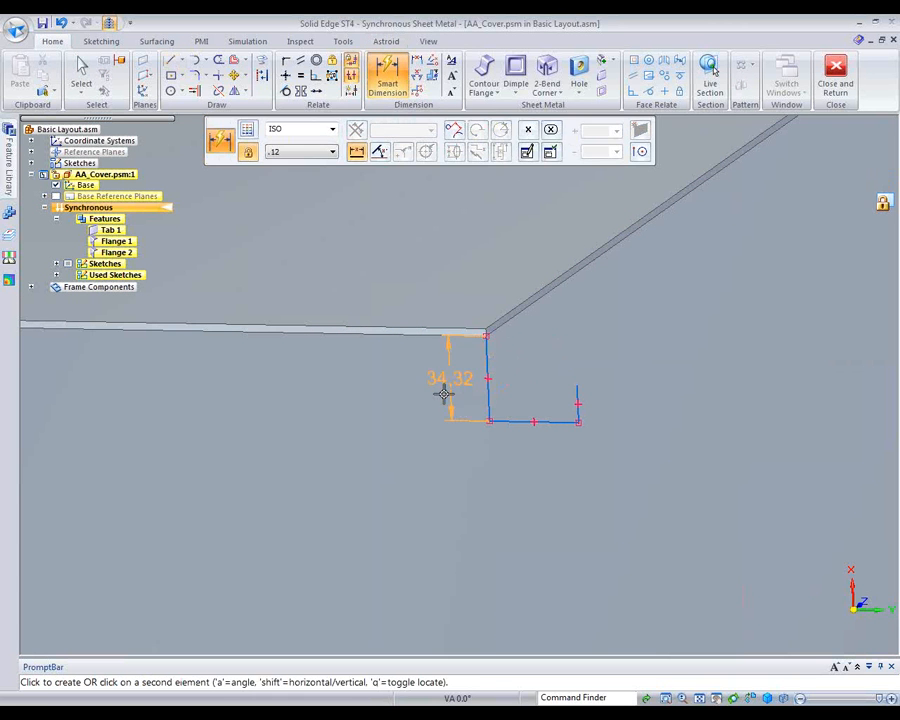
click(441, 393)
text(50)
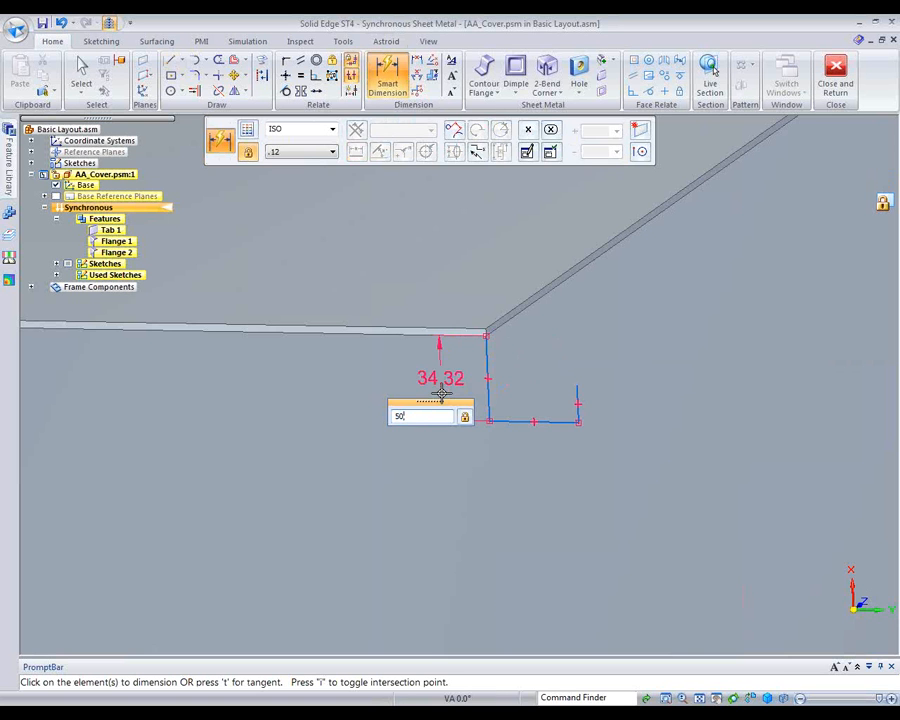
key(Return)
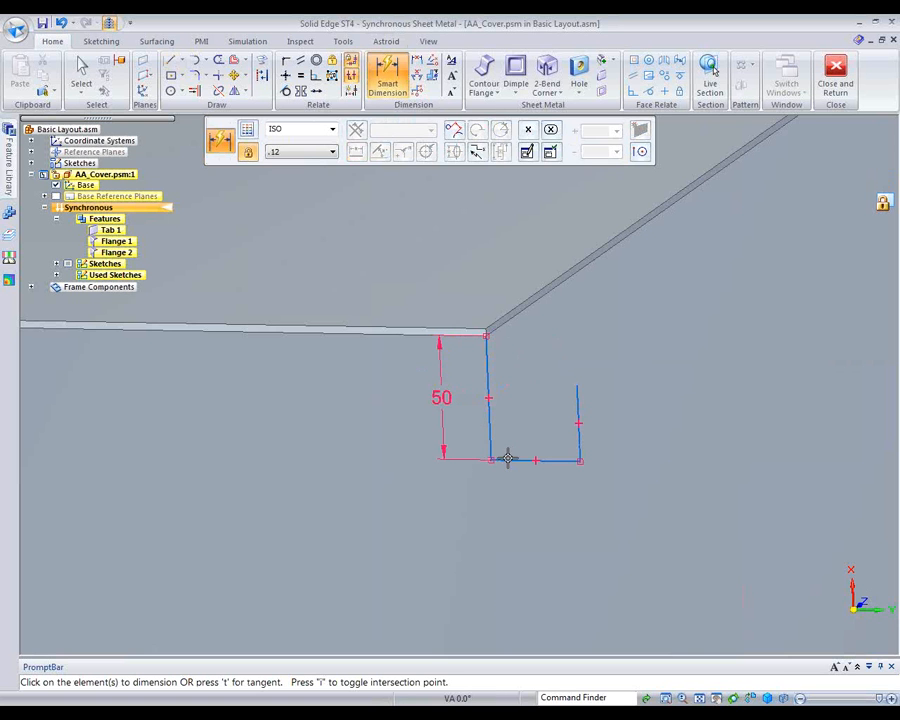
click(516, 461)
click(517, 497)
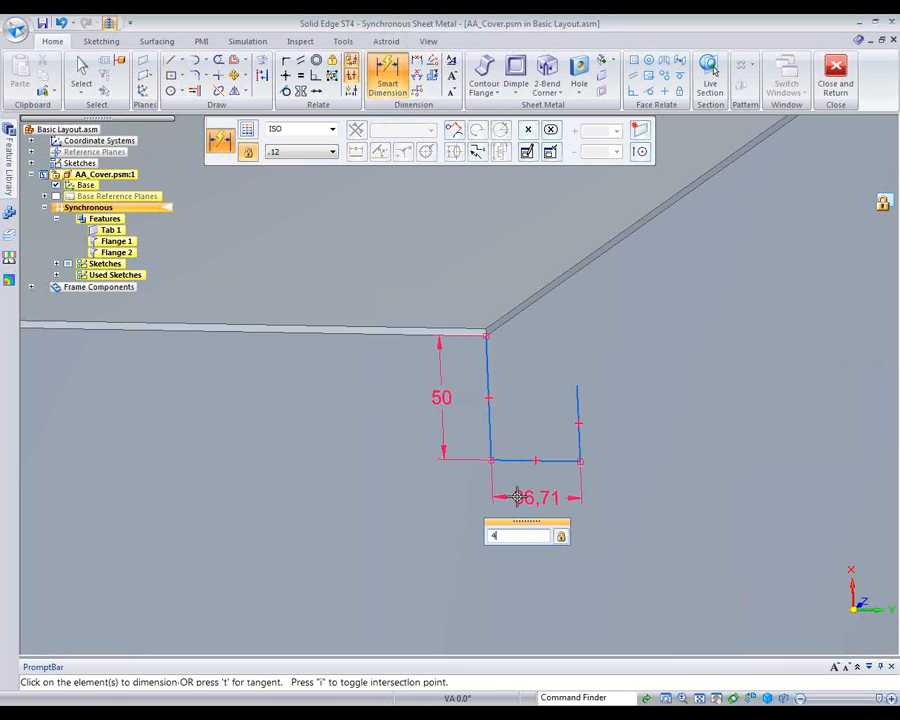
key(Return)
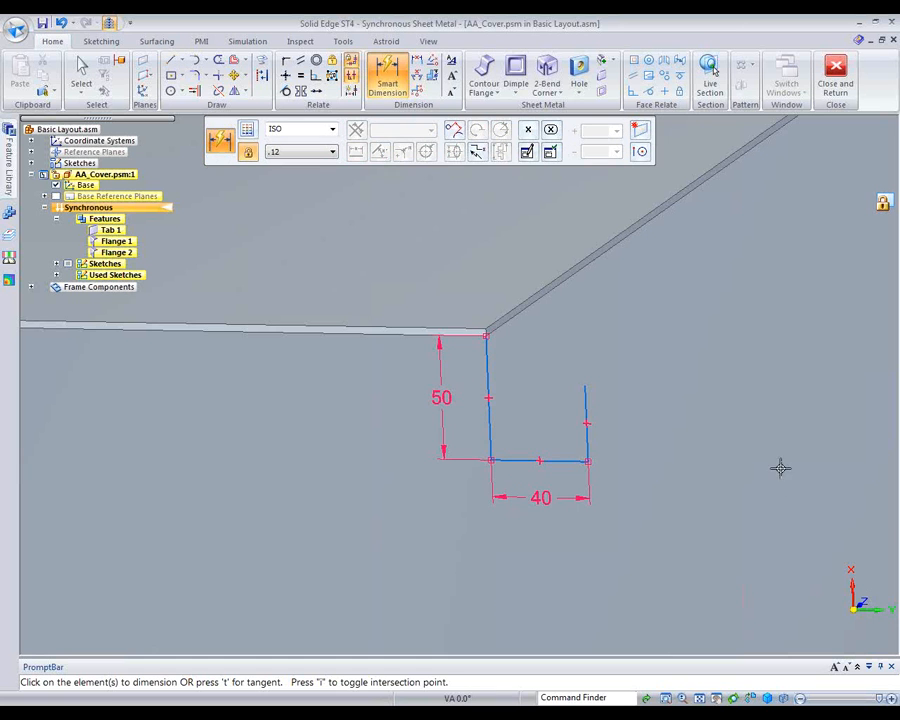
Dimension the U profile's free return leg as 20 mm
click(588, 405)
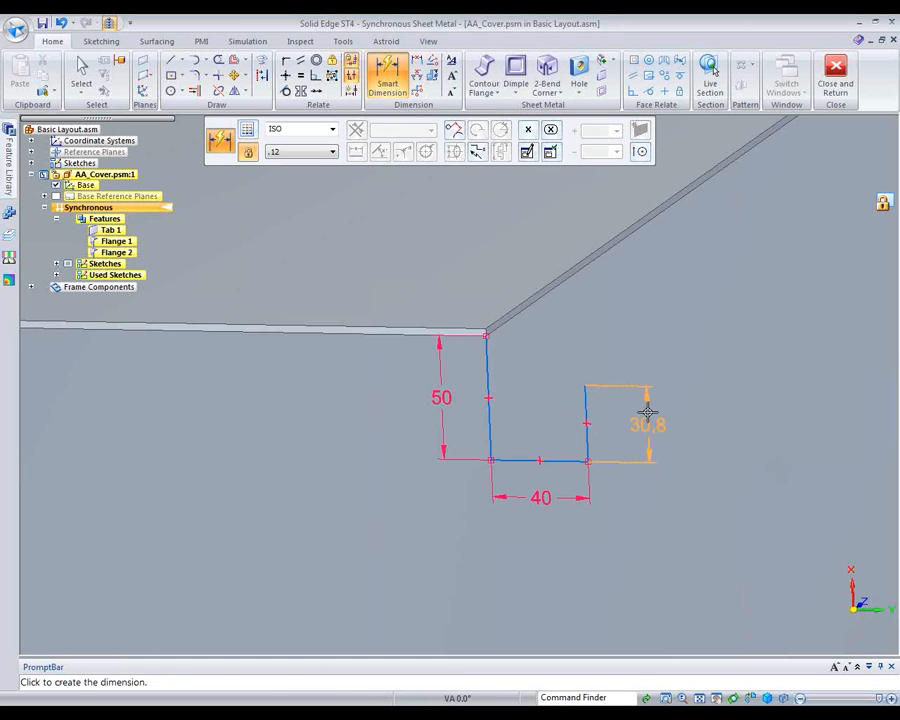
click(648, 412)
text(20)
key(Return)
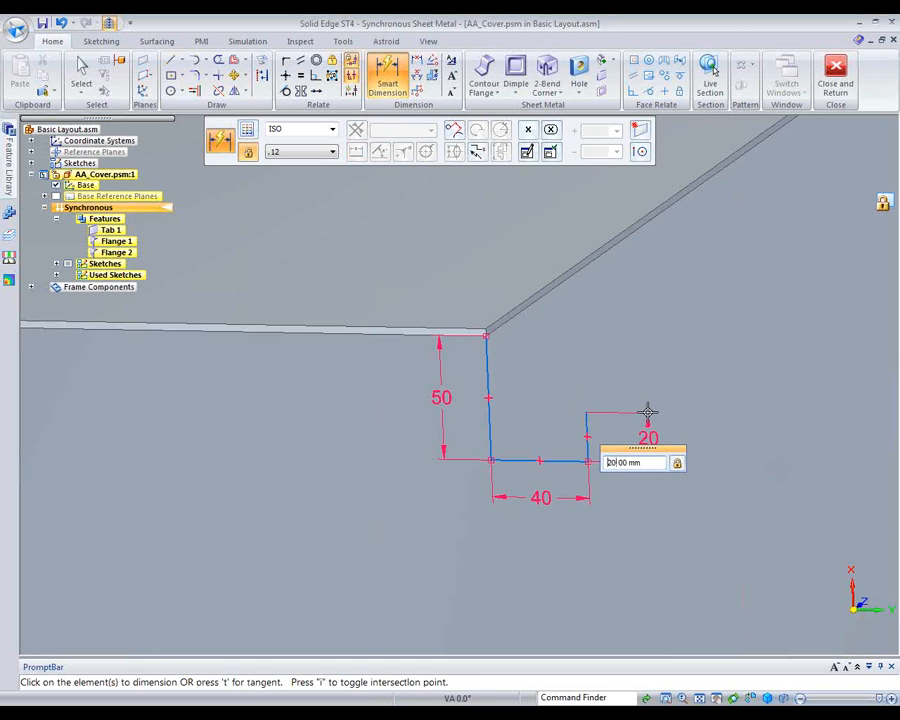
Draw a 45 mm line inward from the outer corner of the opposite side panel's bottom face, perpendicular to its long edge
click(700, 697)
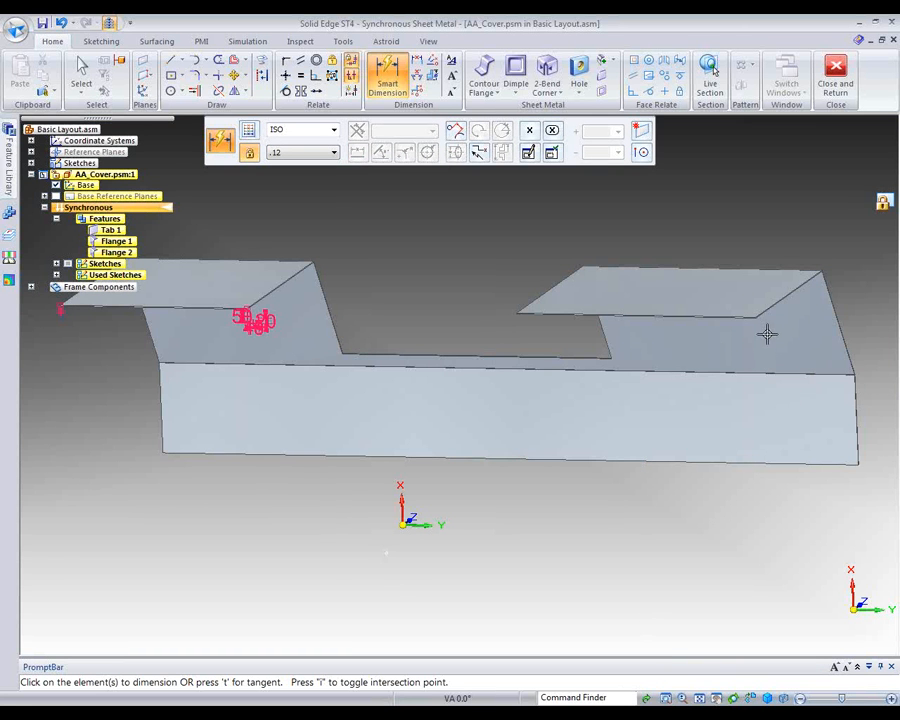
scroll(755, 320, up, 5)
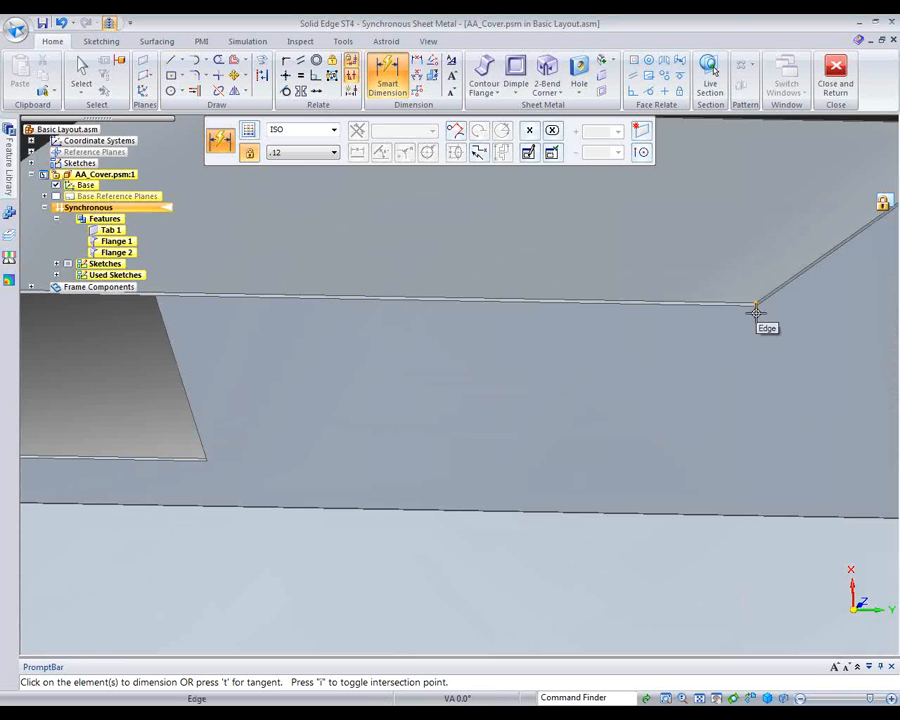
scroll(760, 305, up, 3)
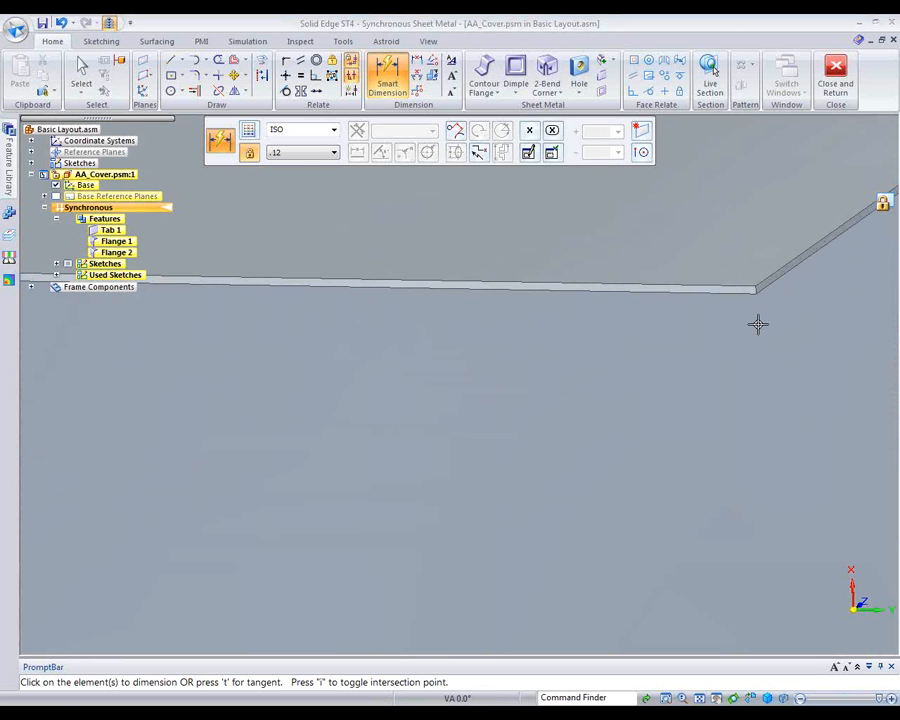
right_click(757, 324)
click(790, 328)
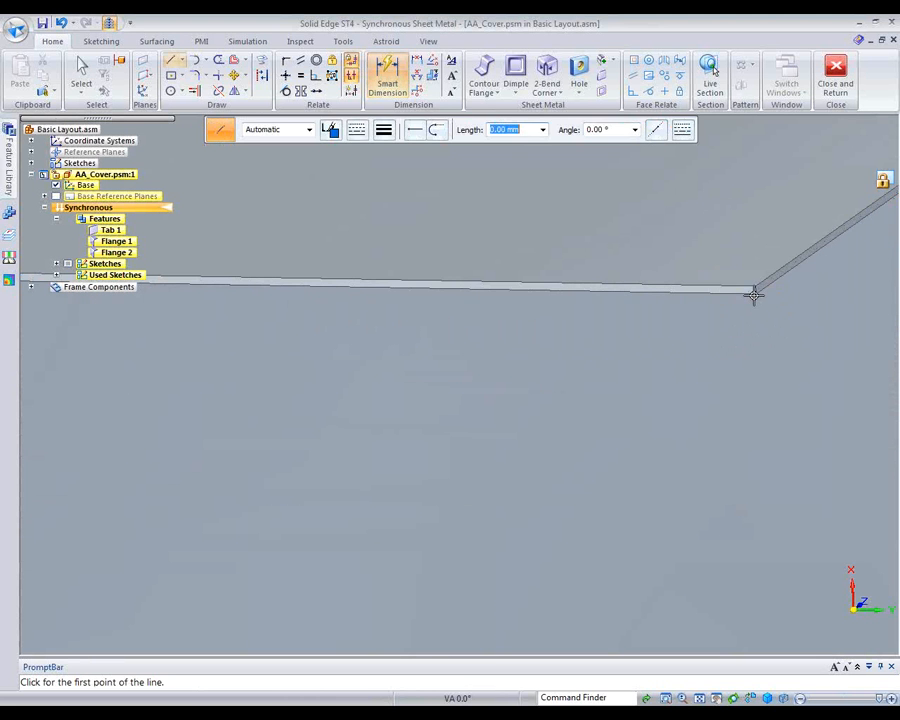
click(754, 291)
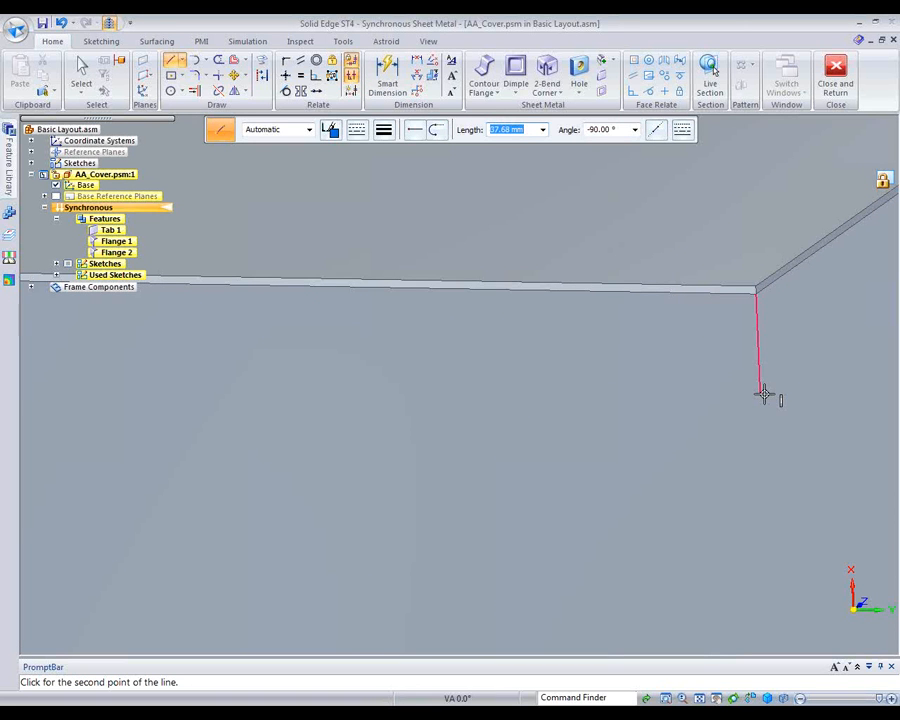
text(45)
key(Tab)
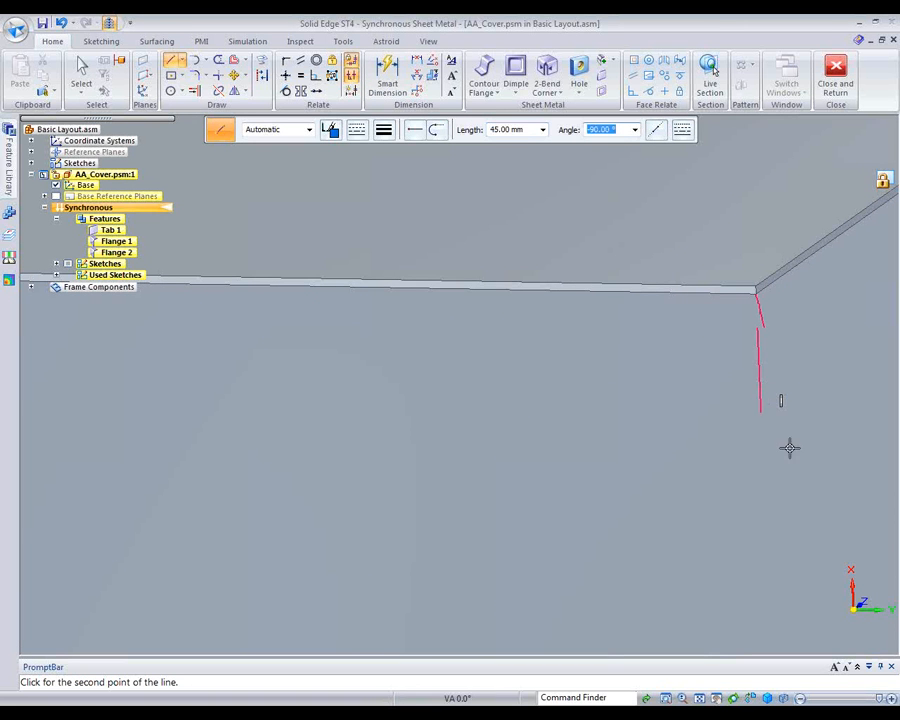
click(761, 474)
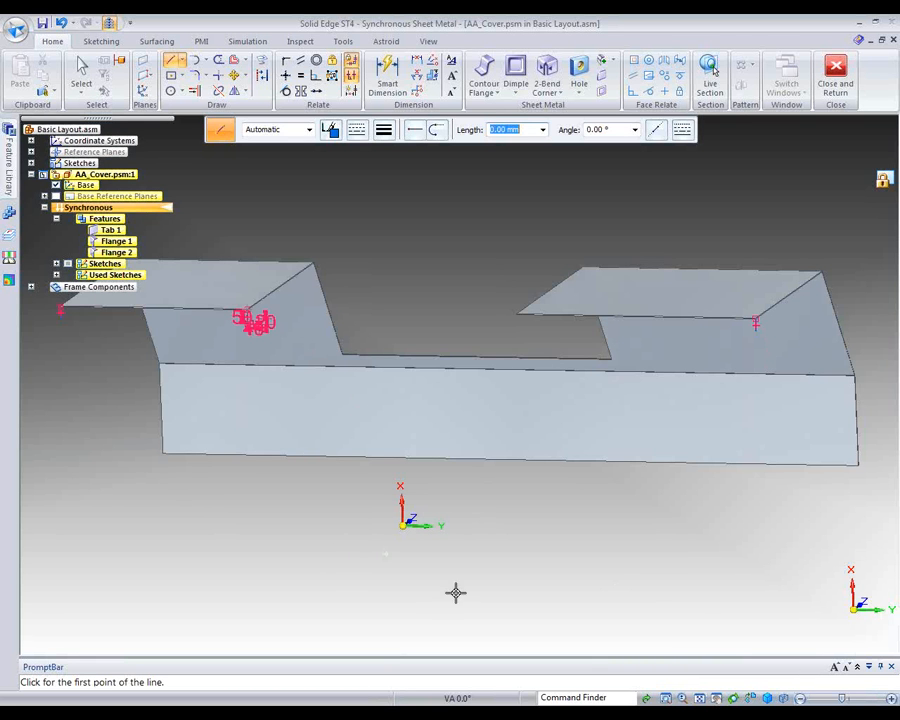
Create a reference plane on the base plane perpendicular to the Y axis and move it to the midpoint of the door opening's edge
click(143, 62)
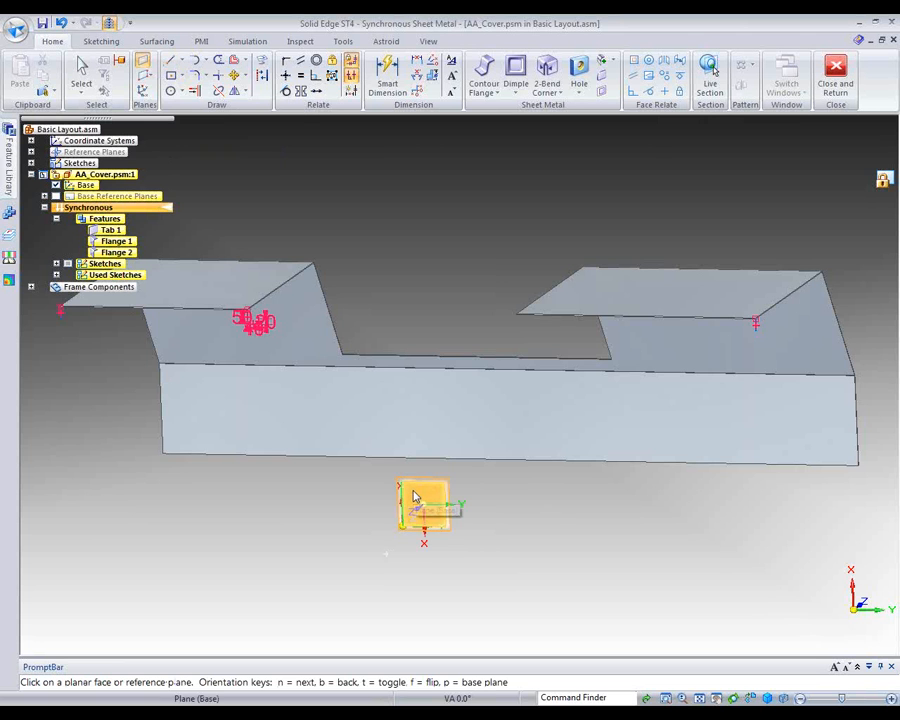
right_click(418, 499)
click(488, 507)
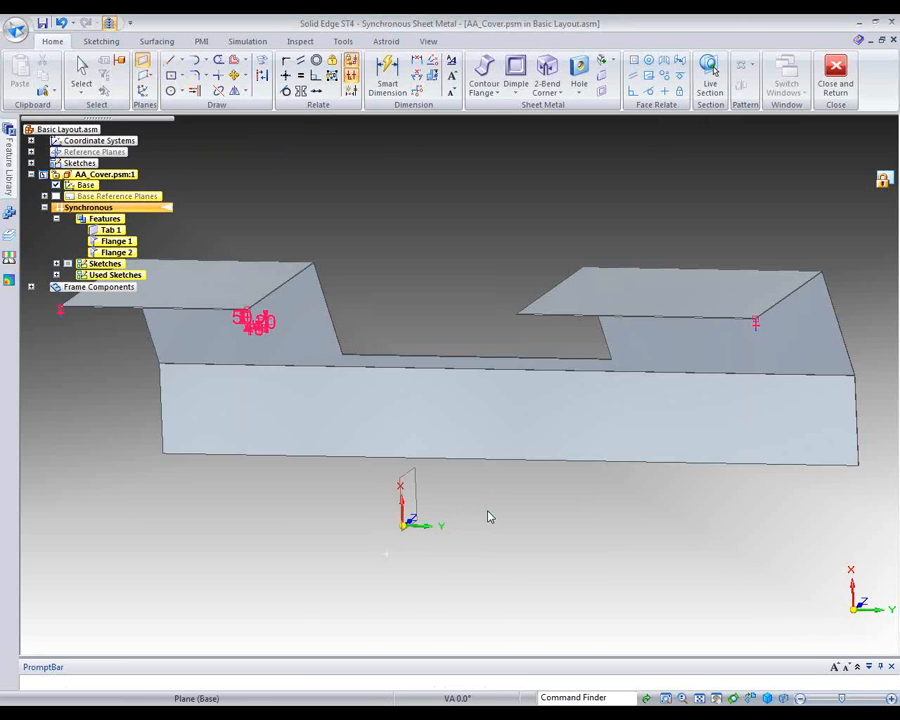
click(428, 512)
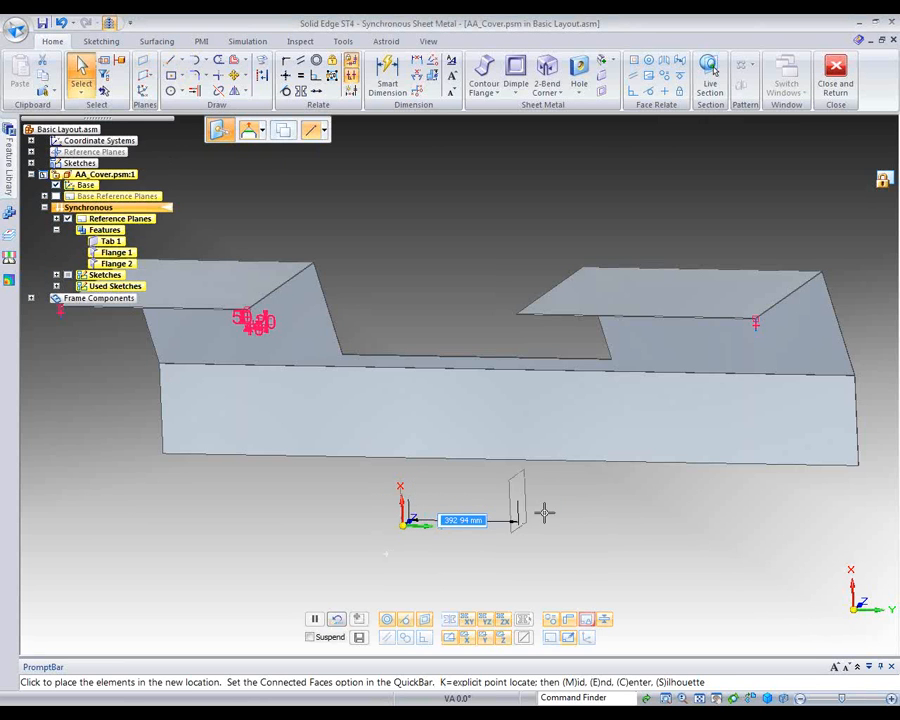
click(320, 130)
click(318, 212)
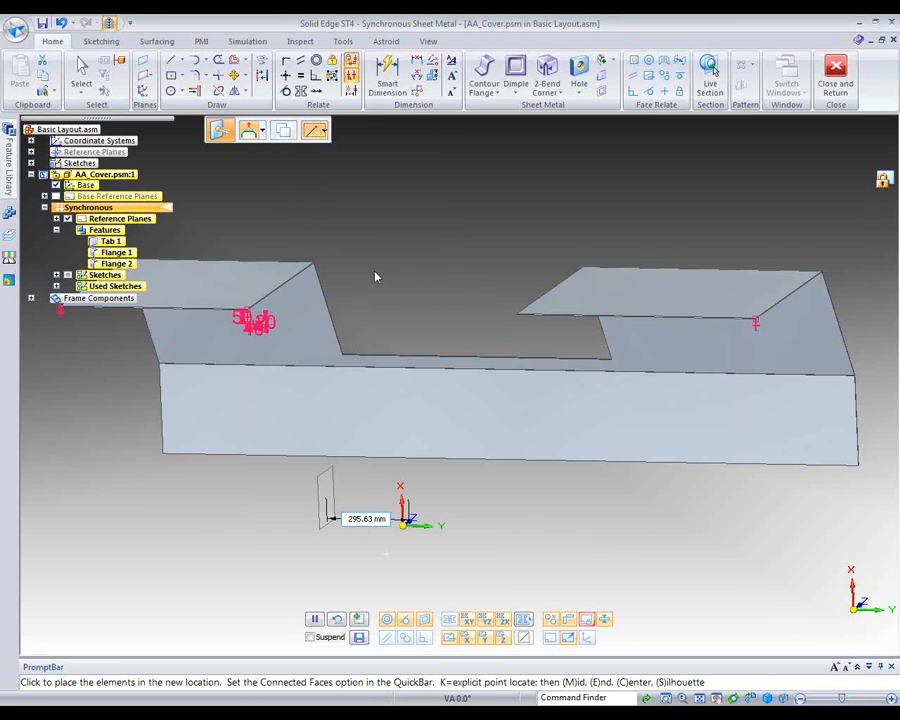
click(480, 365)
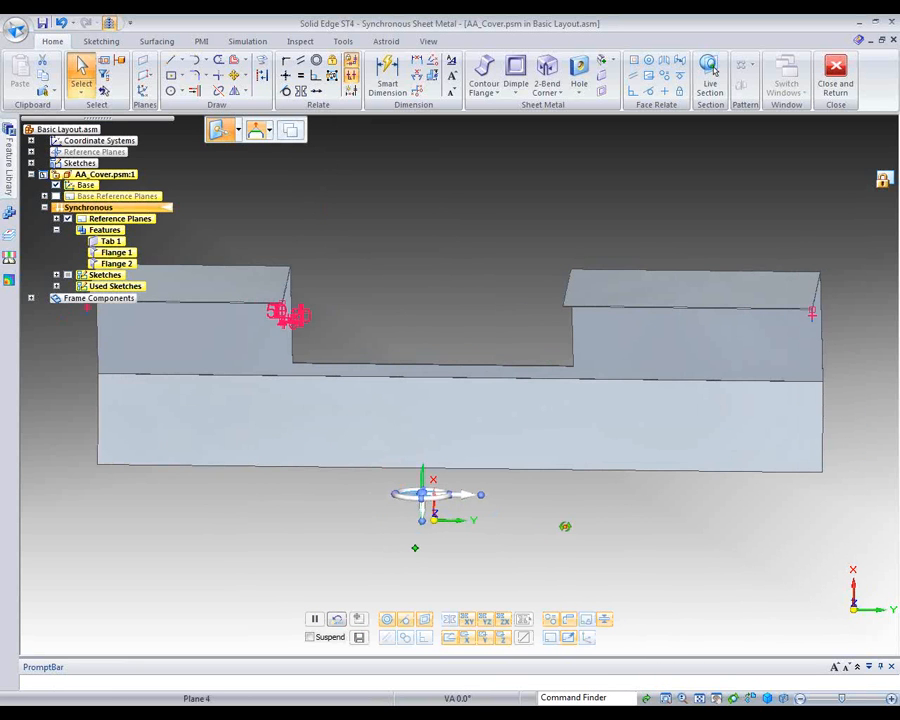
right_click(558, 528)
click(364, 253)
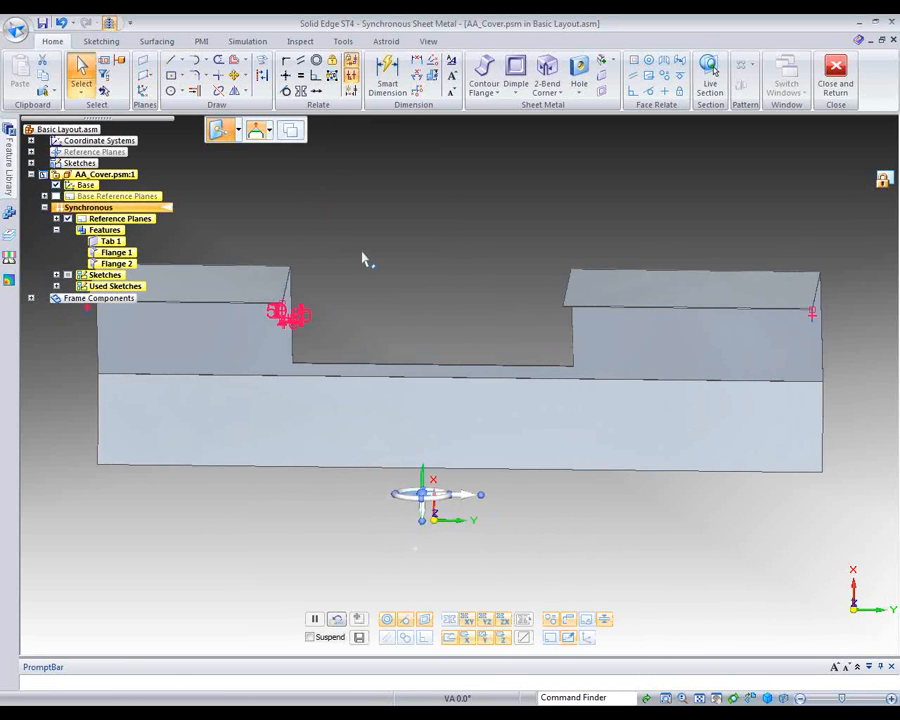
Mirror a copy of the U profile about the new reference plane to the other side of the door opening
click(101, 41)
click(173, 90)
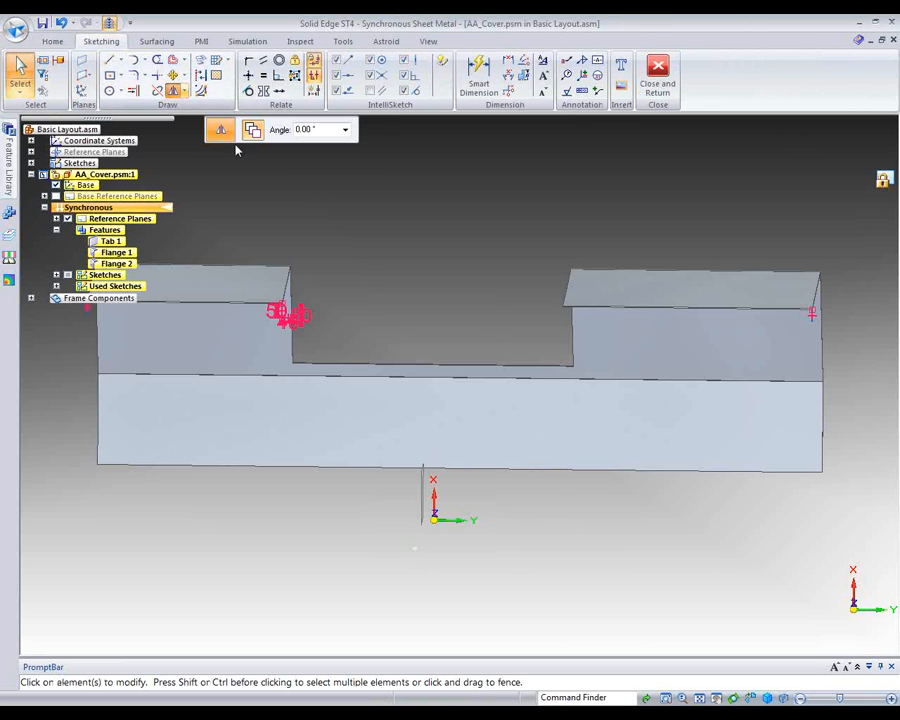
click(330, 347)
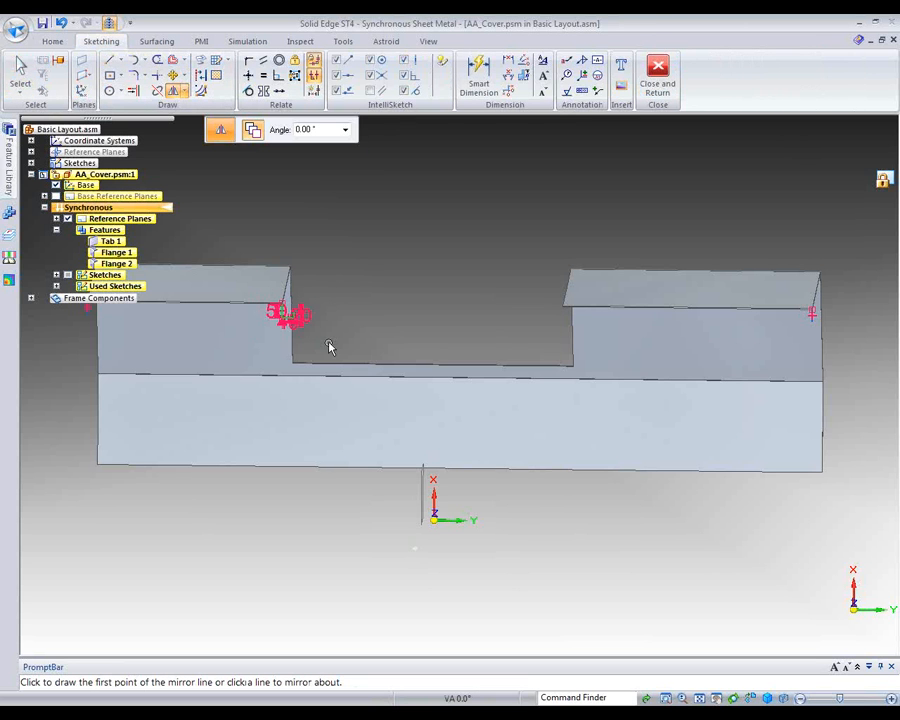
click(420, 485)
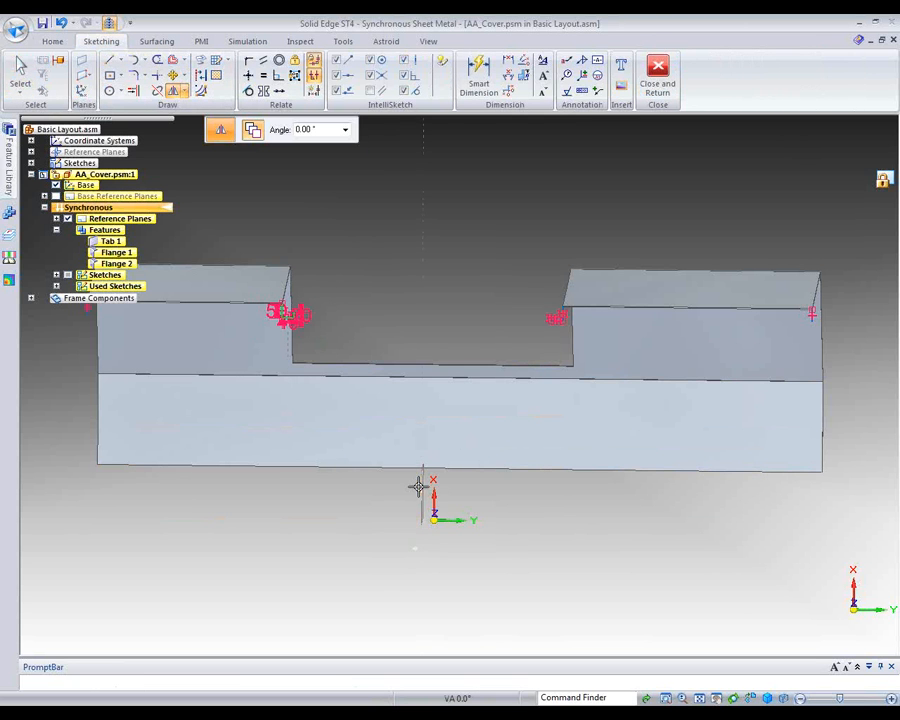
scroll(568, 311, up, 5)
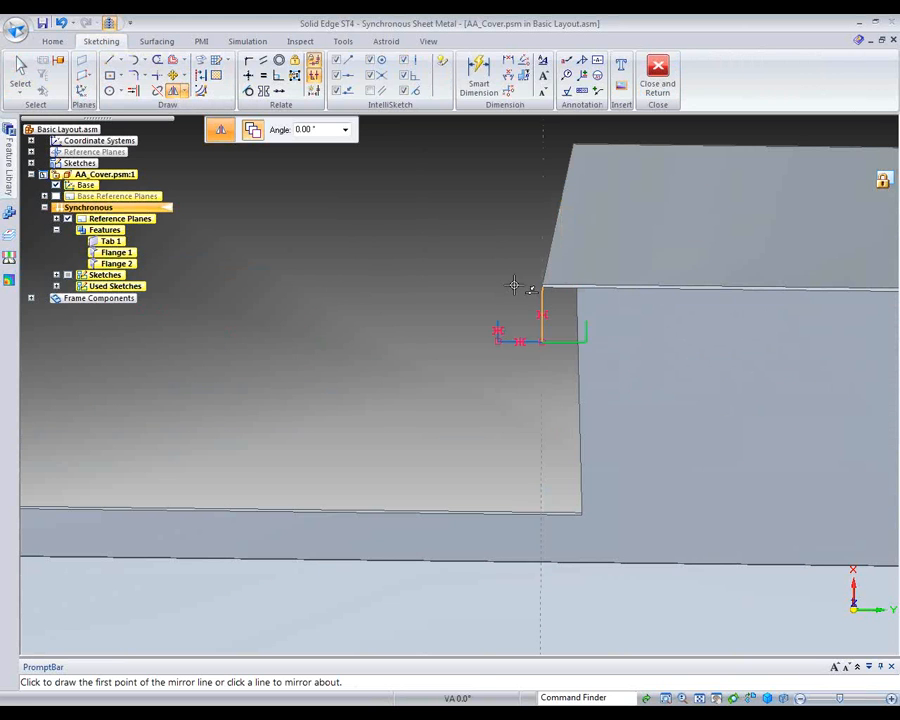
key(Escape)
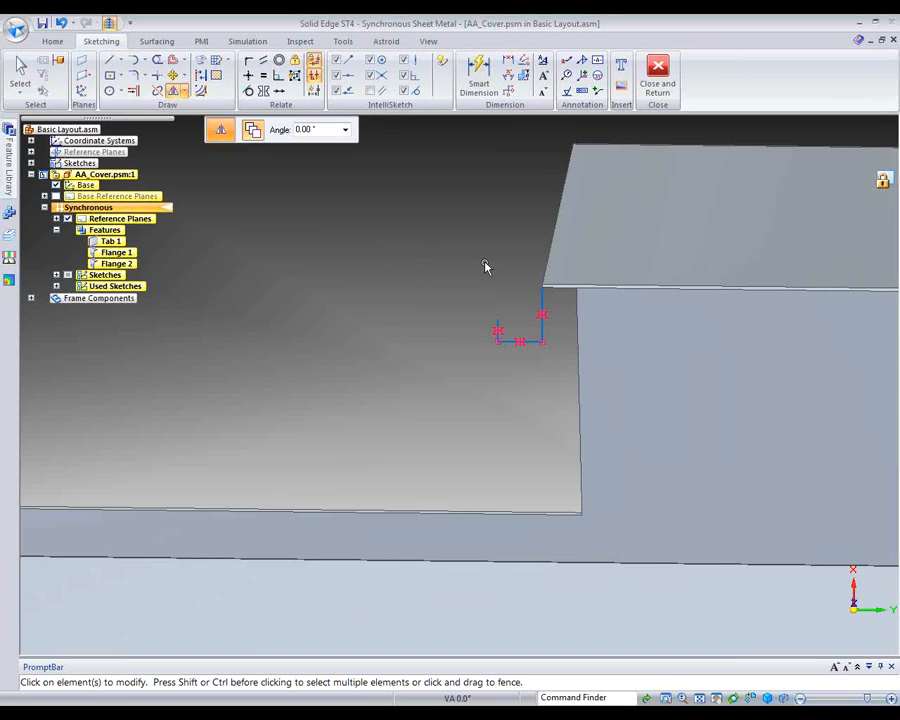
Connect the free end of the mirrored U profile's long leg to the side panel's corner at the door opening
scroll(512, 300, up, 4)
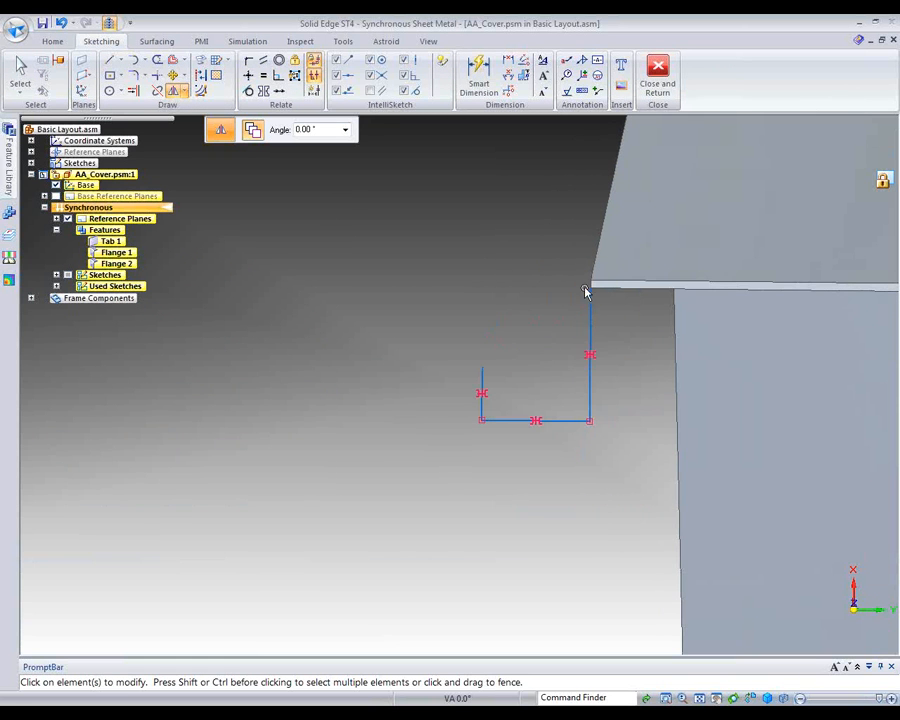
click(248, 60)
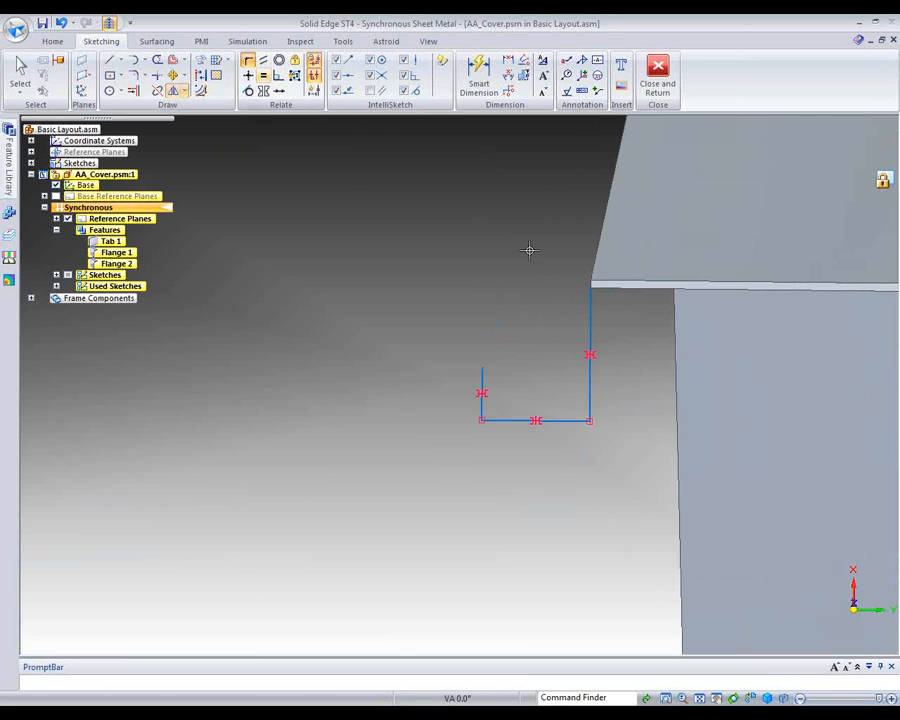
click(594, 296)
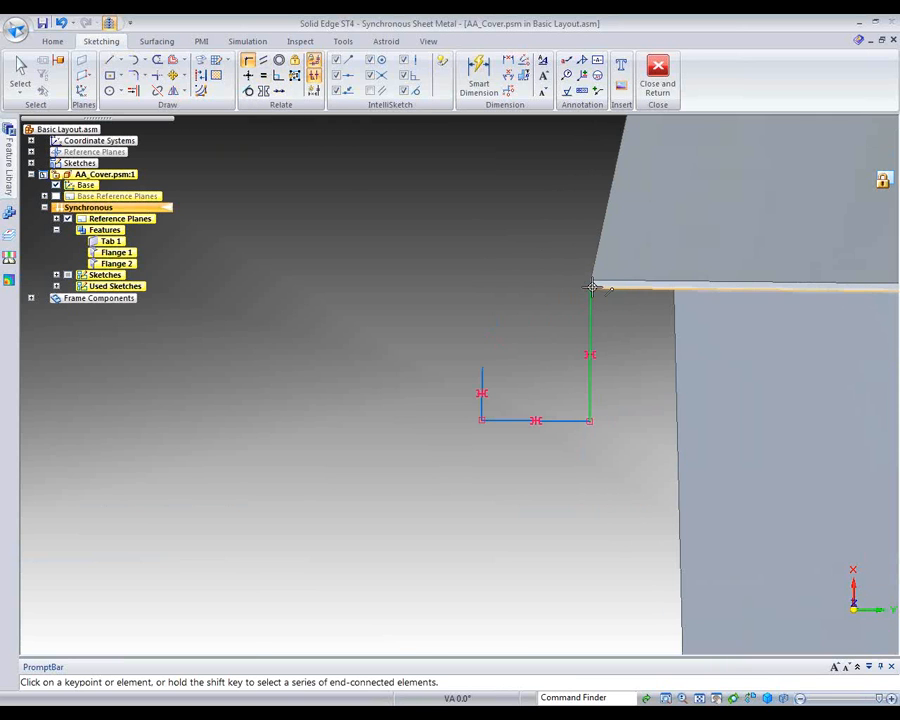
click(592, 288)
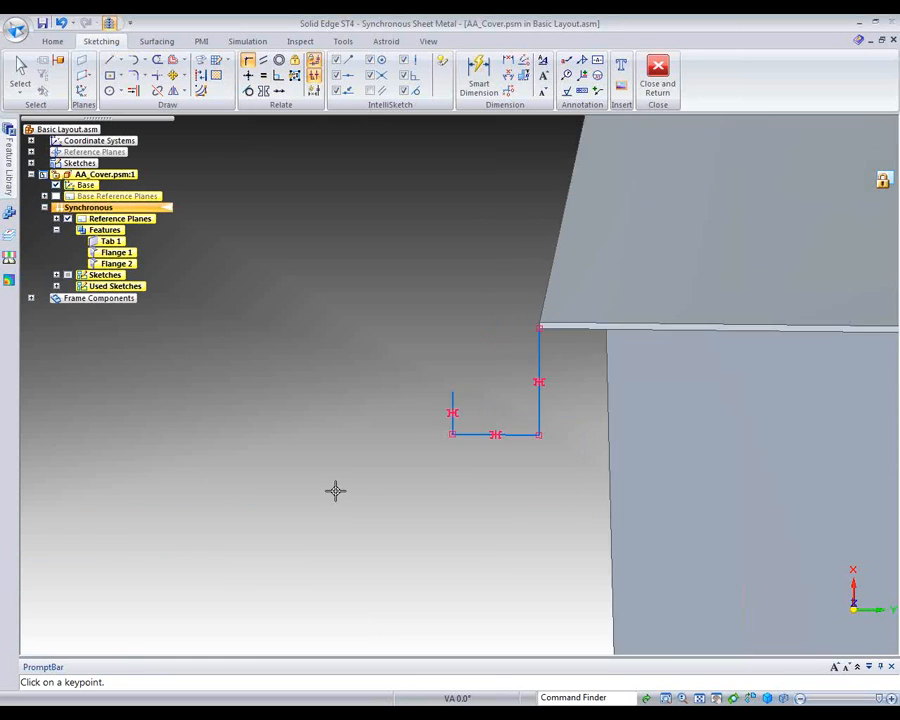
Create a contour flange from the second 45 mm line, sweeping it along the three connected edges of the cover's outer end
scroll(334, 487, down, 5)
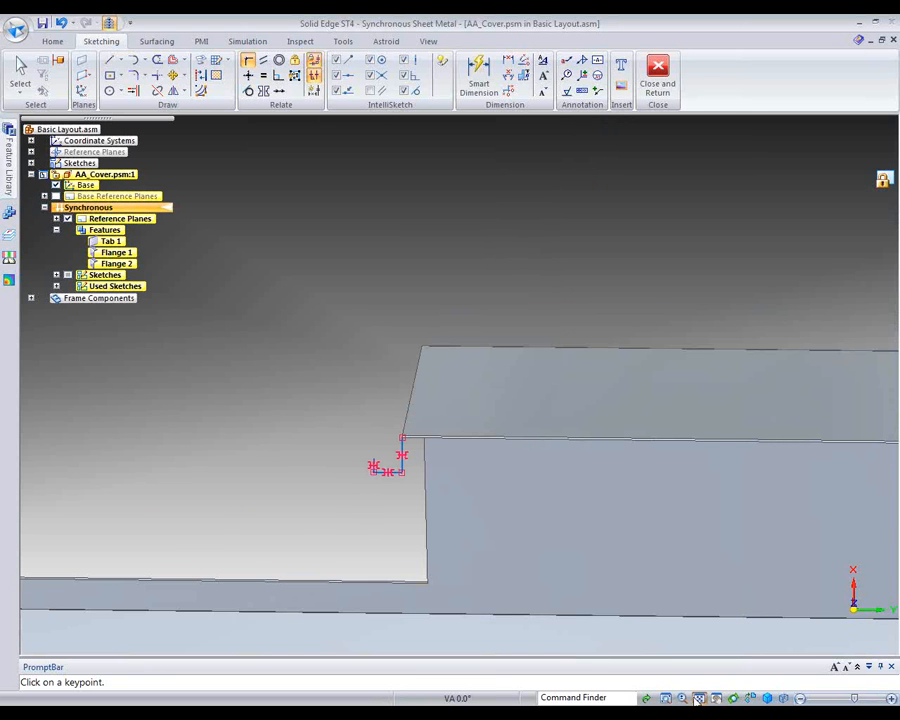
click(699, 698)
middle_drag(80, 543, 223, 572)
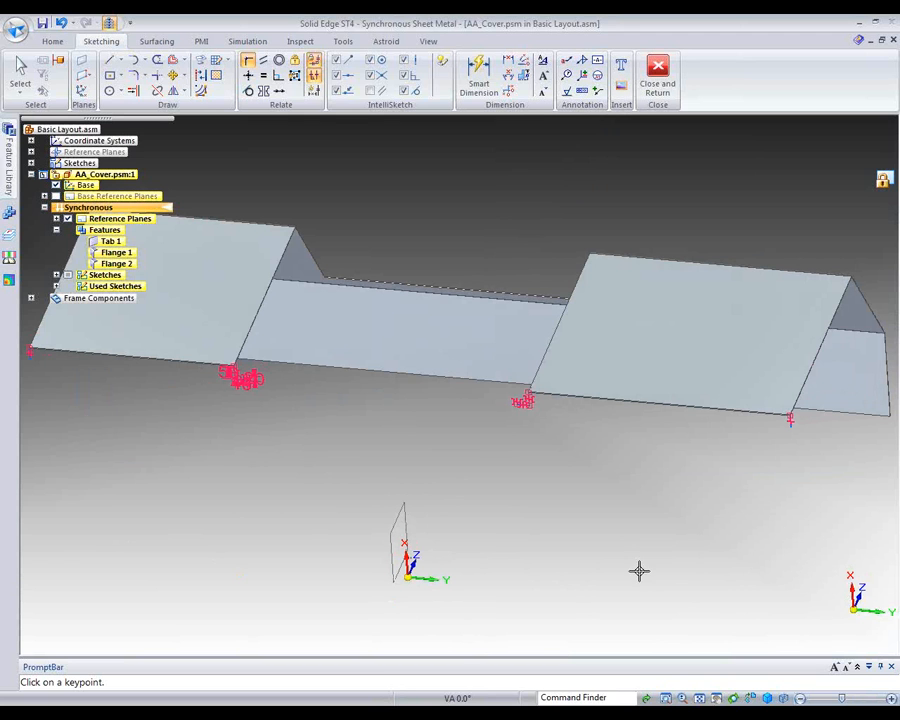
right_click(493, 176)
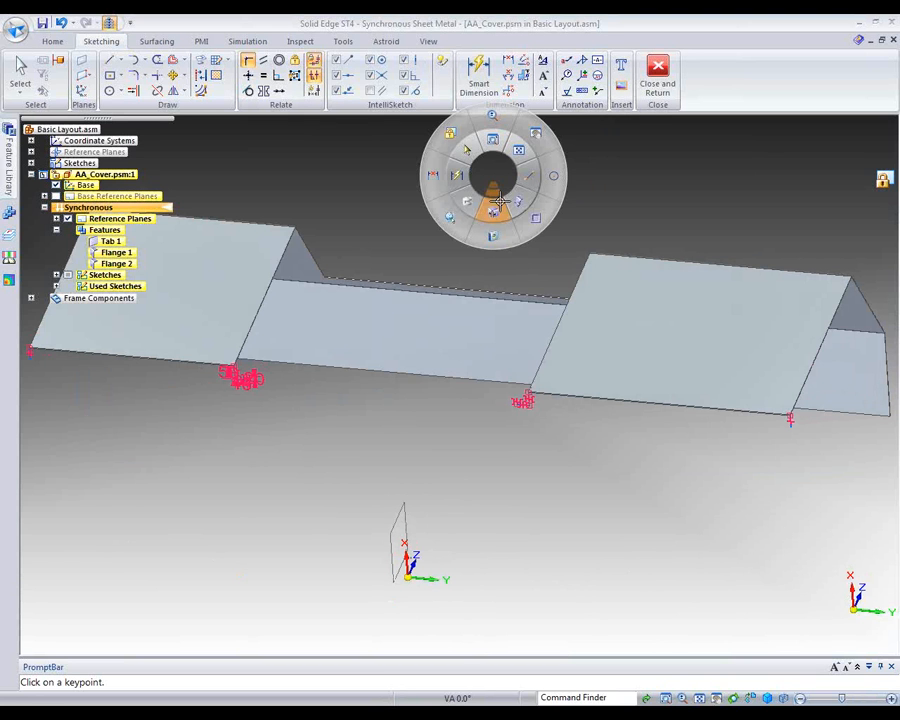
click(521, 207)
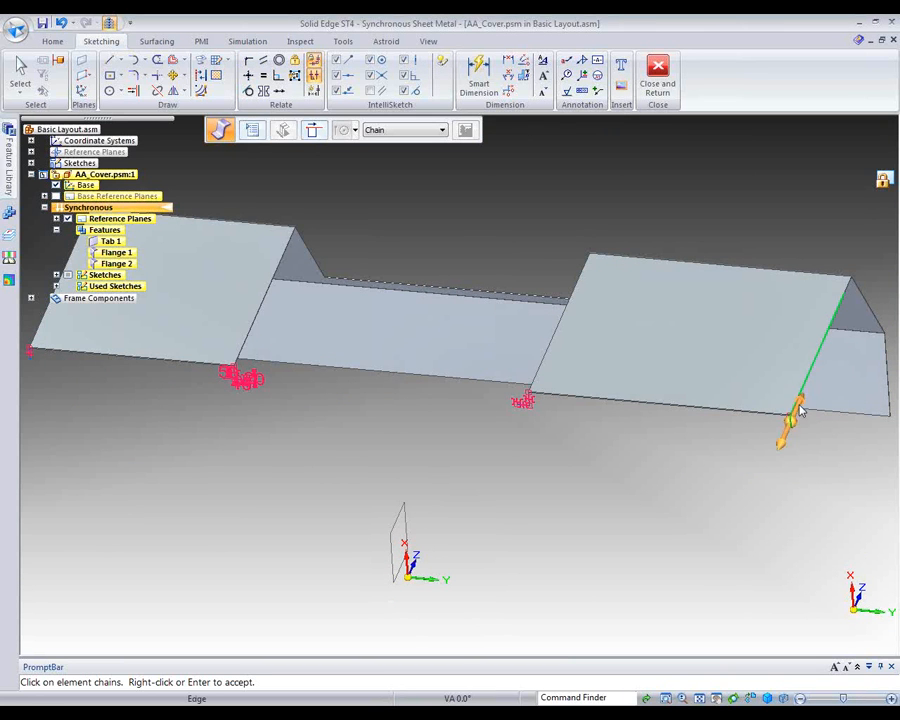
click(820, 392)
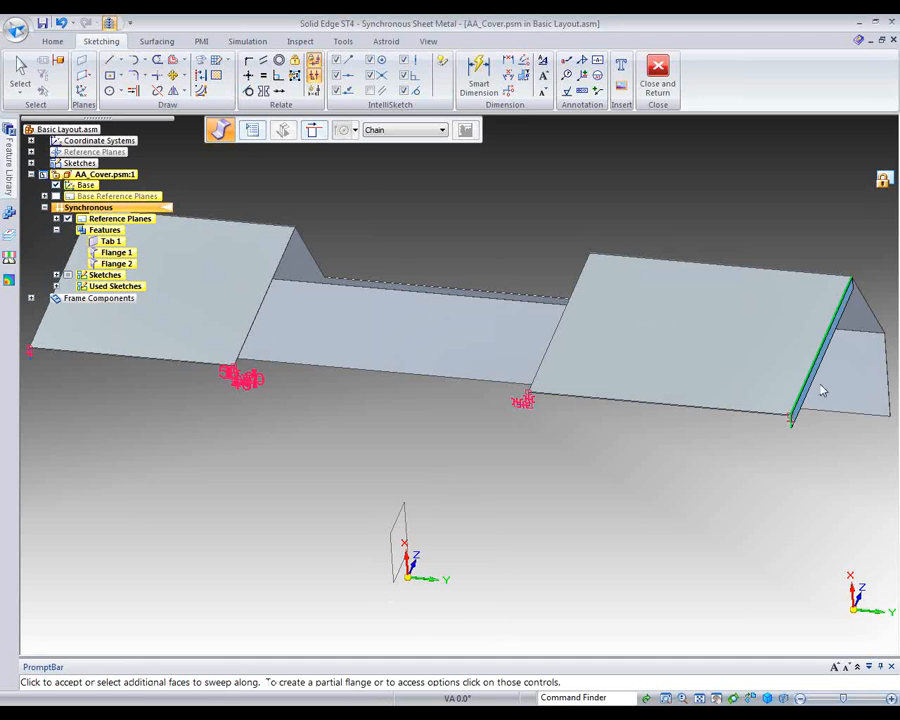
click(868, 314)
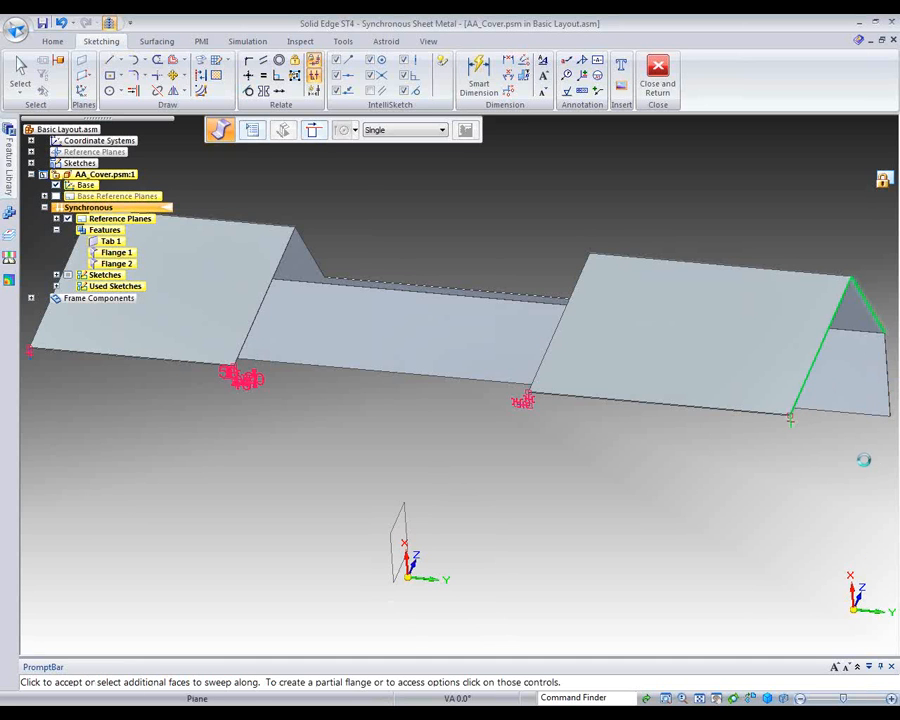
click(833, 474)
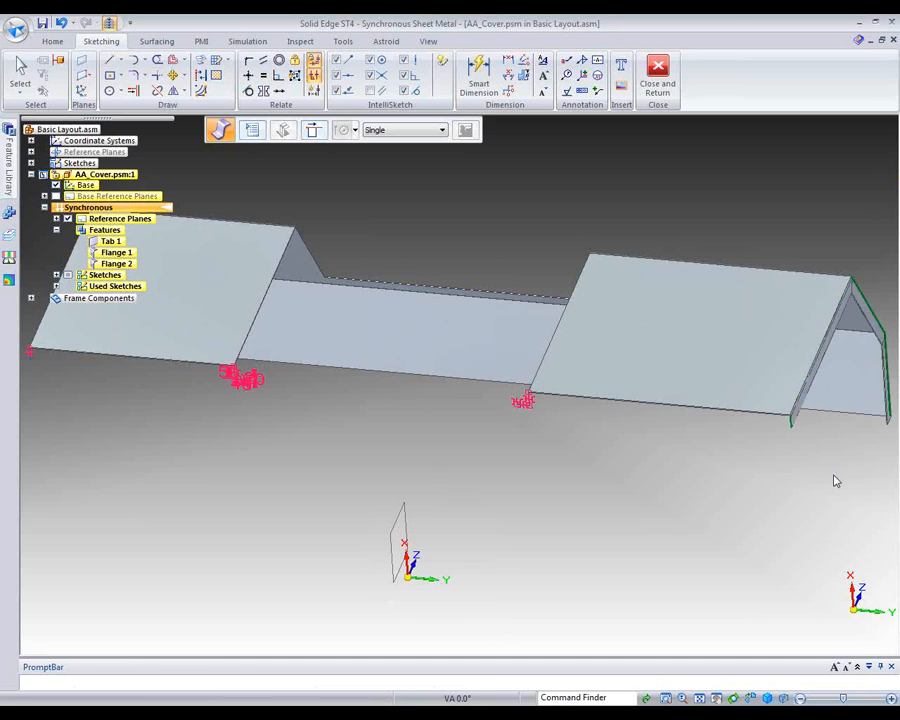
Create contour flanges from the mirrored and original U profiles along the connected panel edges on both sides of the door opening
middle_drag(576, 469, 566, 441)
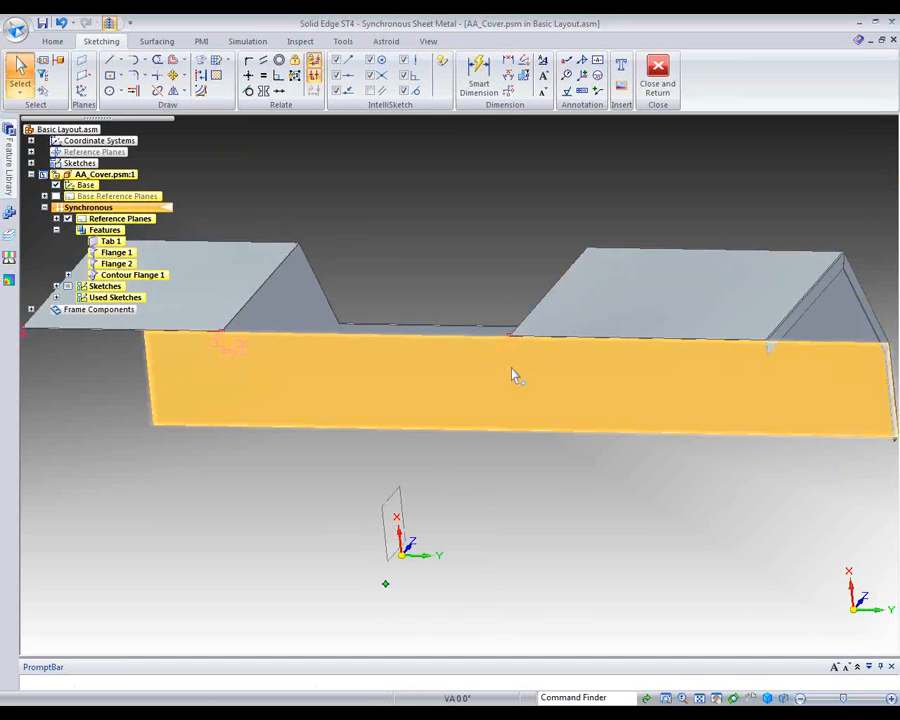
right_click(448, 220)
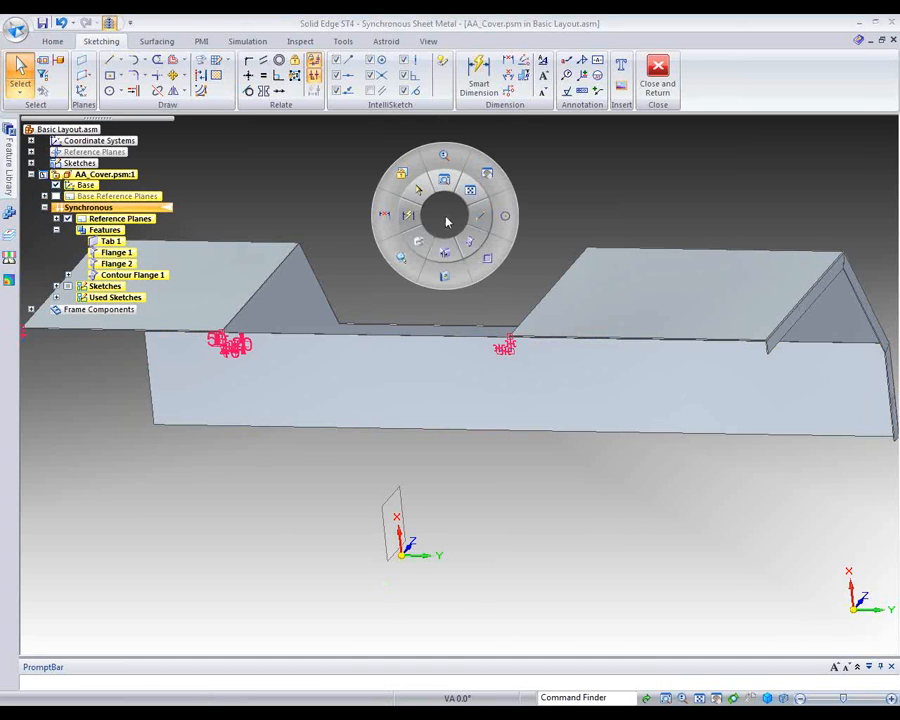
click(465, 250)
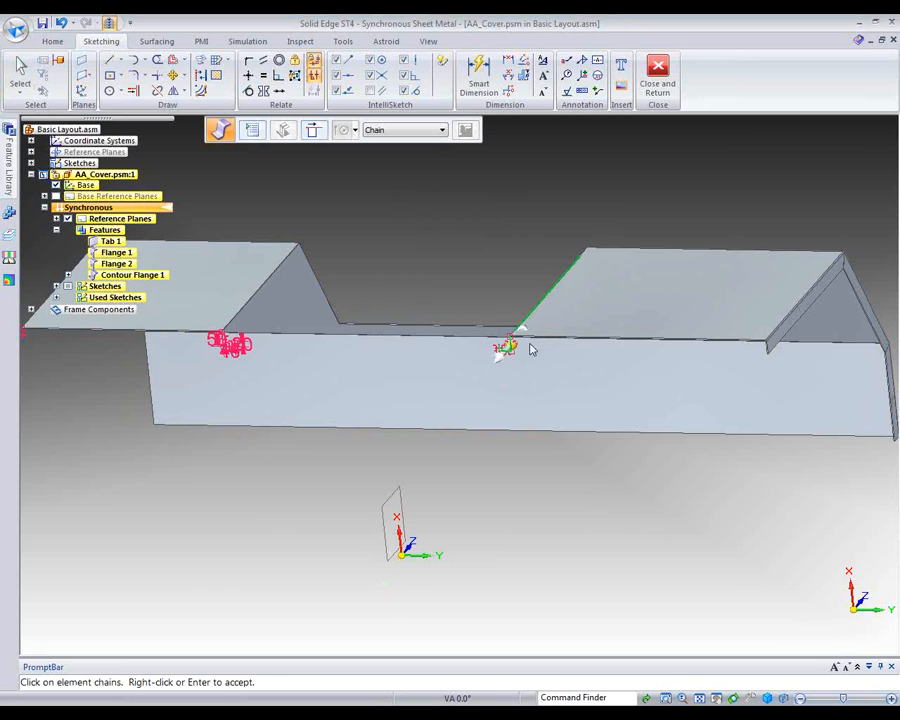
click(508, 346)
click(597, 269)
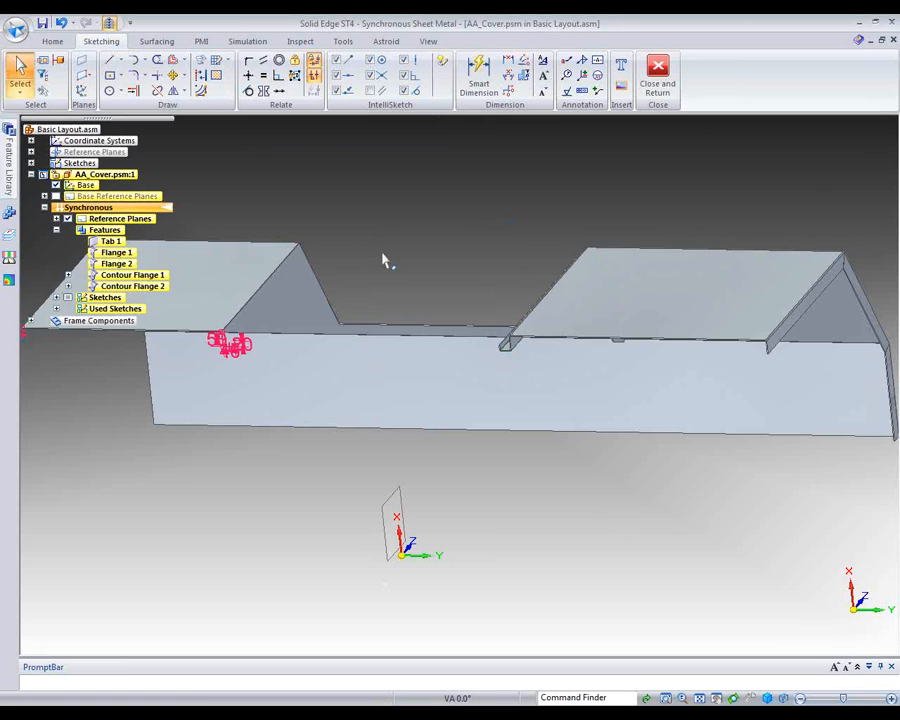
right_drag(358, 211, 379, 245)
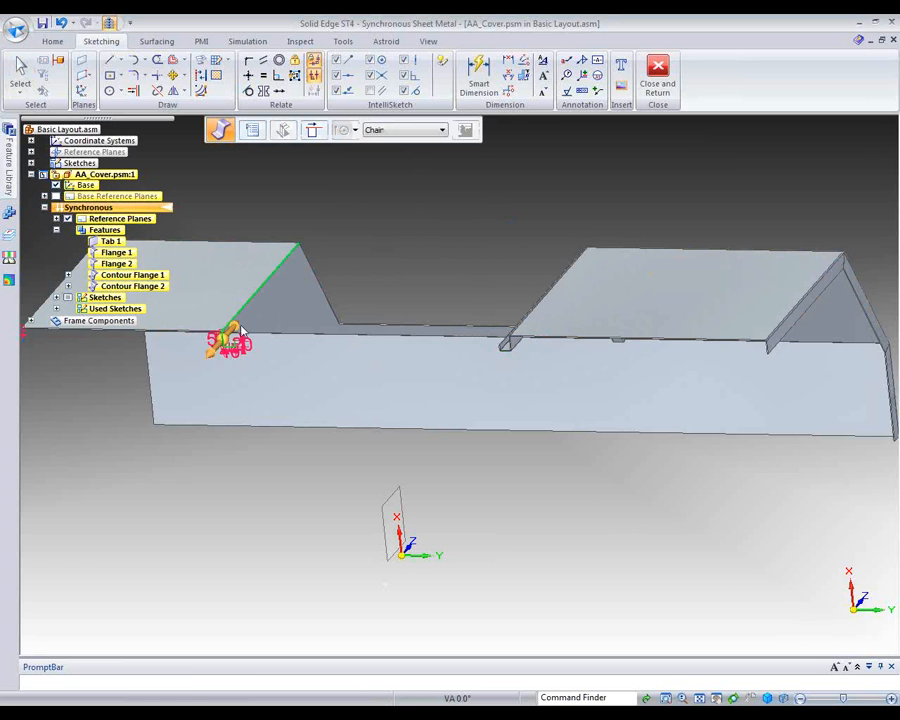
click(233, 326)
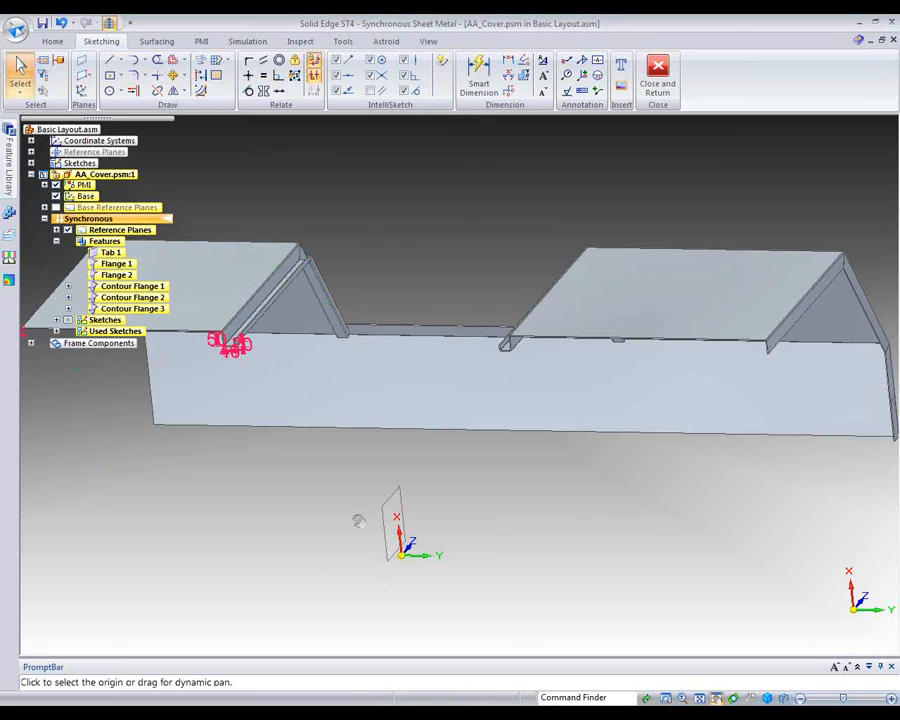
Create a contour flange from the remaining sketched line along the connected edges of the cover's other outer end
drag(70, 395, 348, 437)
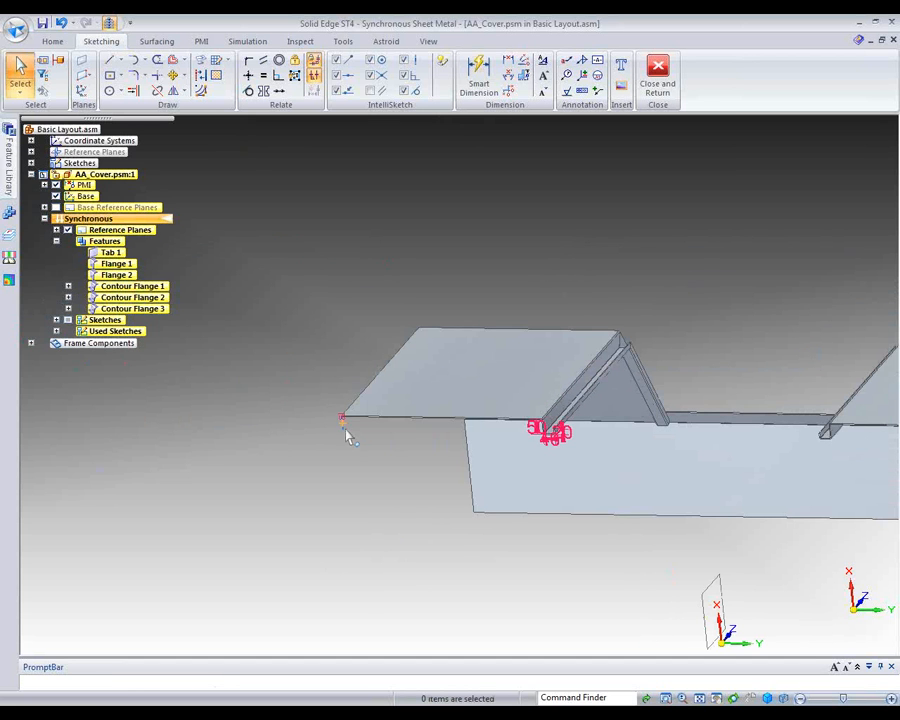
right_click(303, 358)
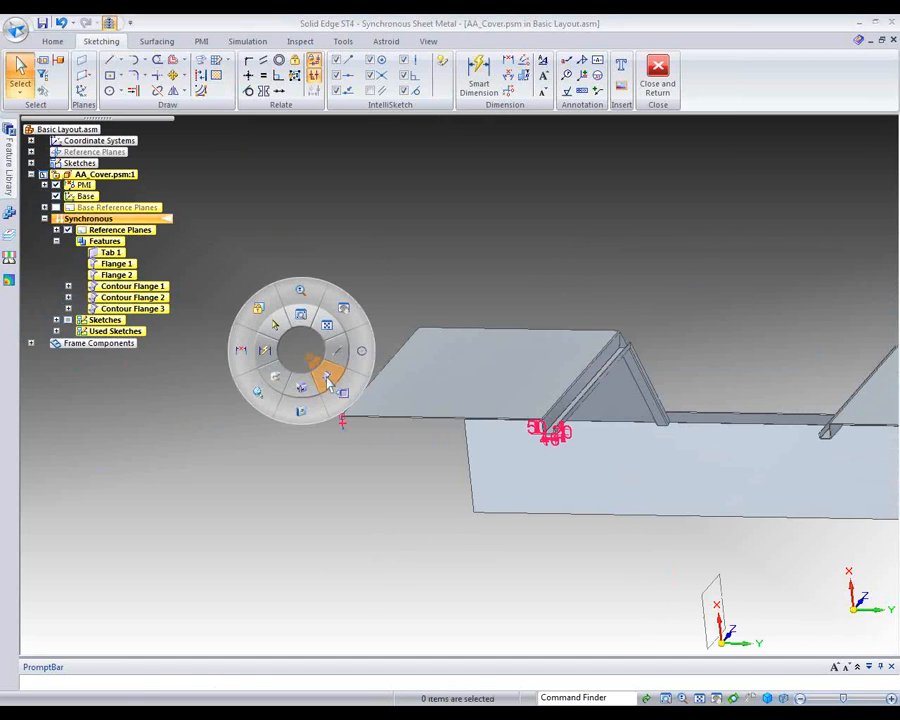
click(328, 384)
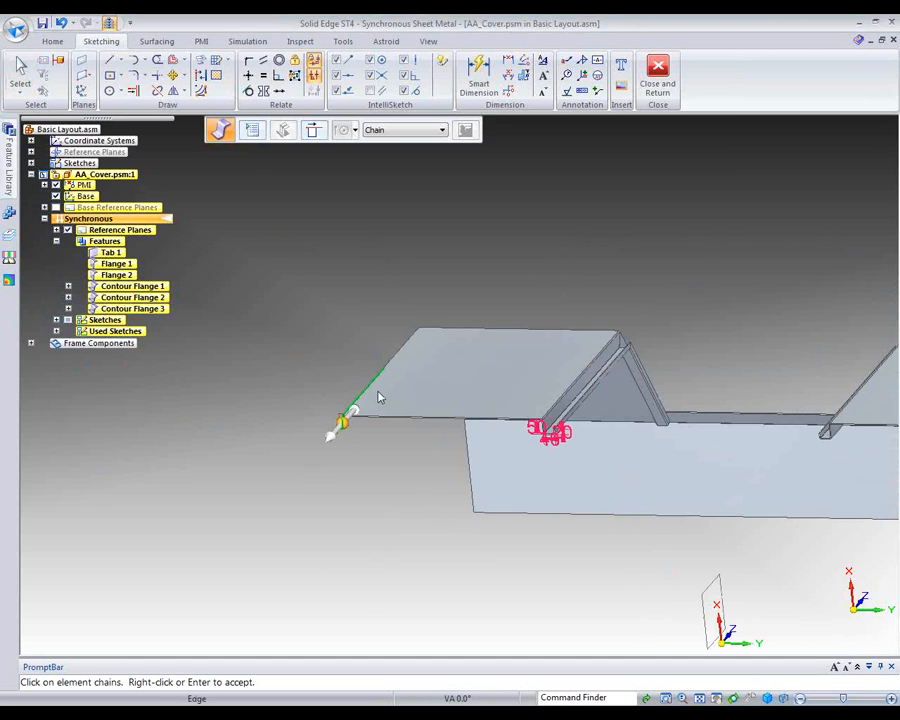
click(404, 366)
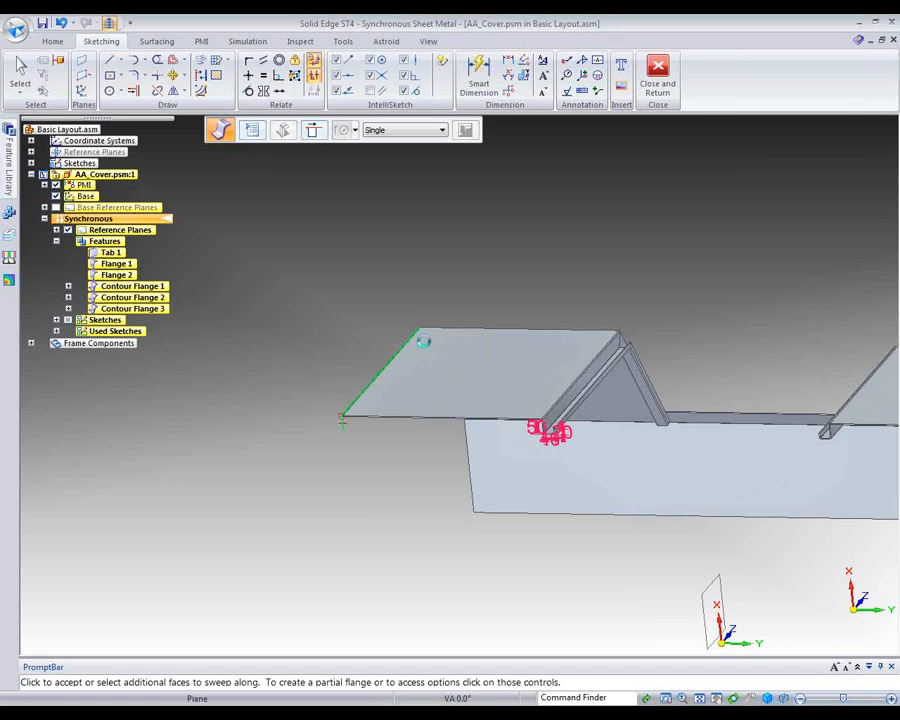
right_click(358, 537)
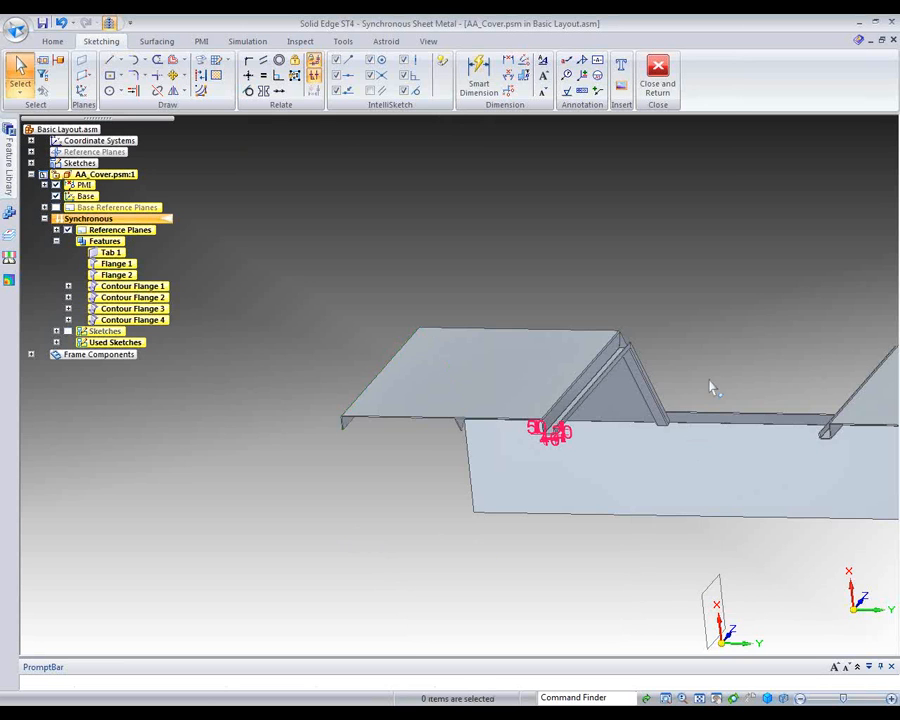
Rotate the end face of one U-shaped flange at the upper corner of the door opening by 45°
middle_drag(709, 388, 328, 270)
click(716, 698)
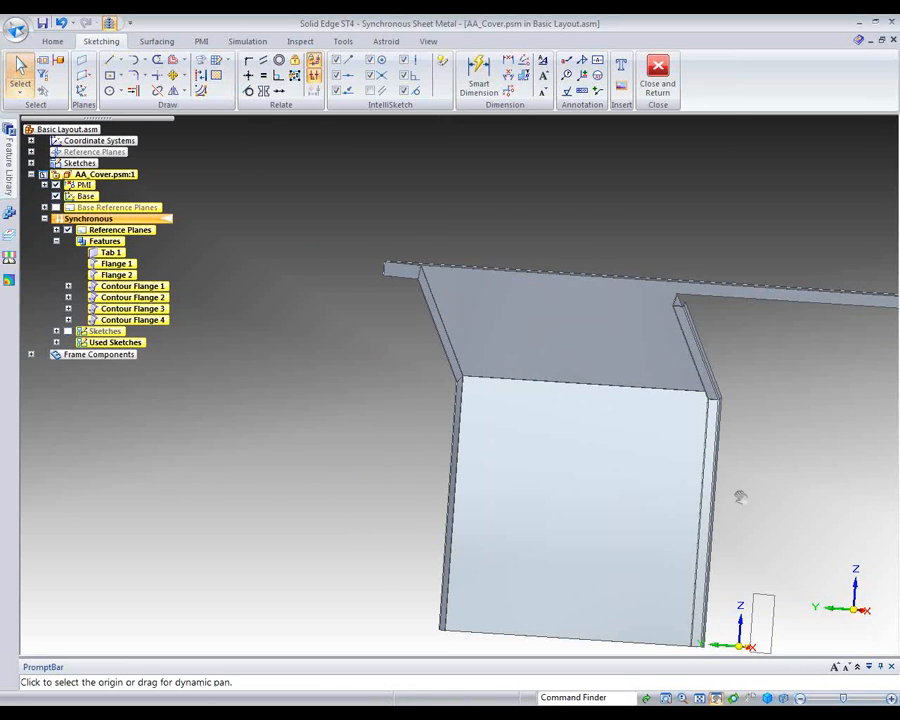
drag(739, 492, 455, 380)
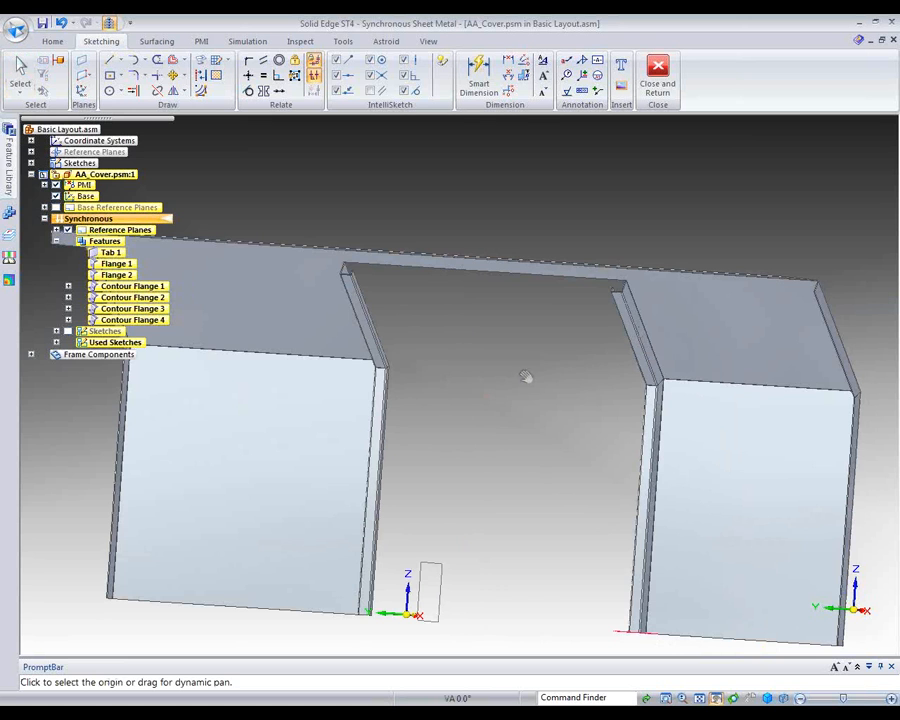
scroll(597, 358, up, 6)
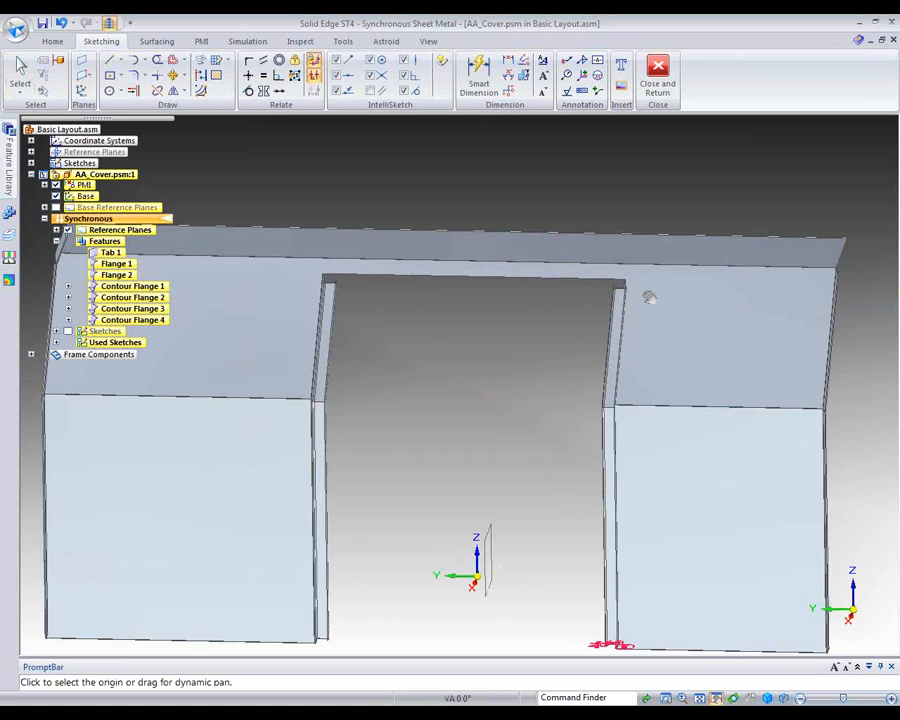
key(Escape)
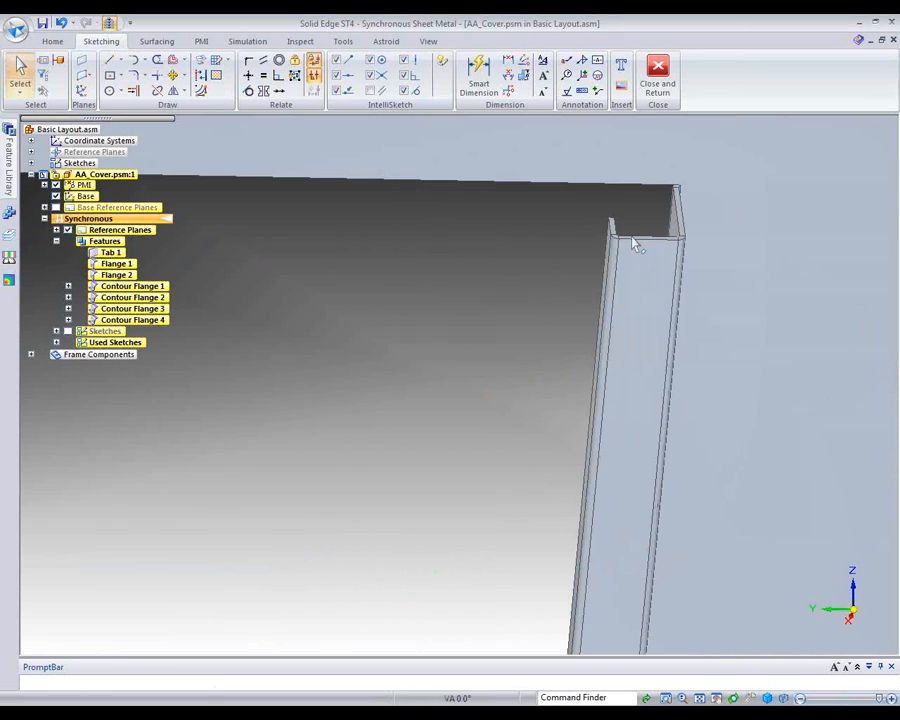
click(647, 240)
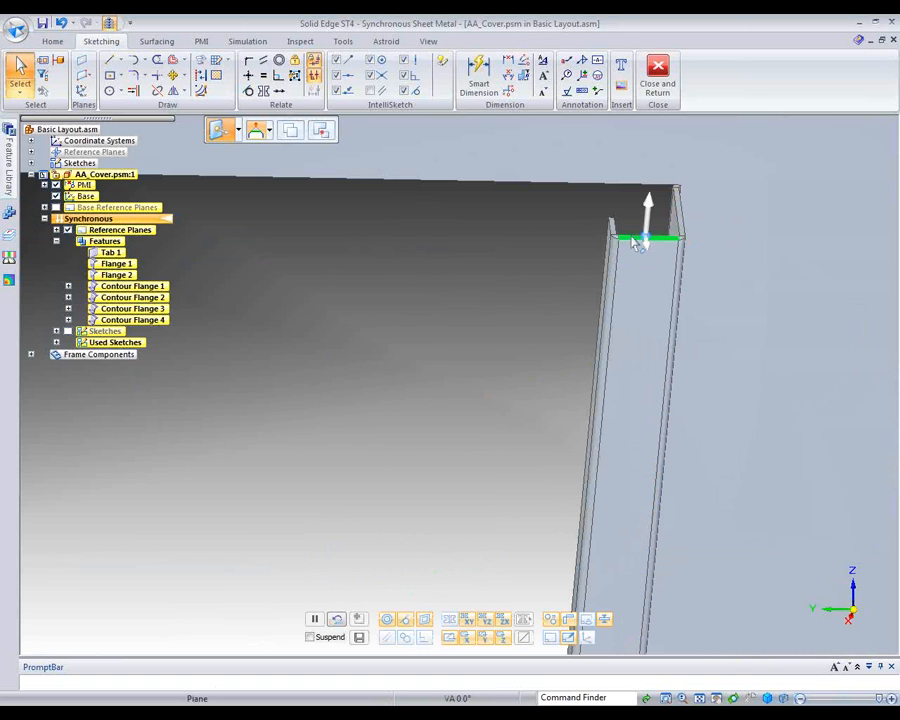
drag(677, 225, 676, 215)
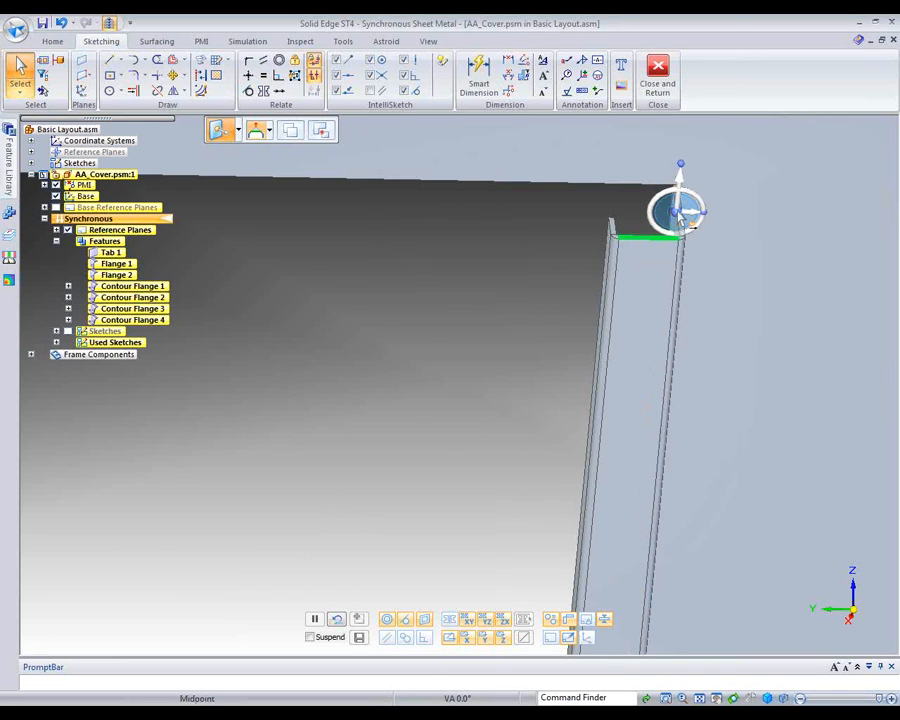
click(680, 210)
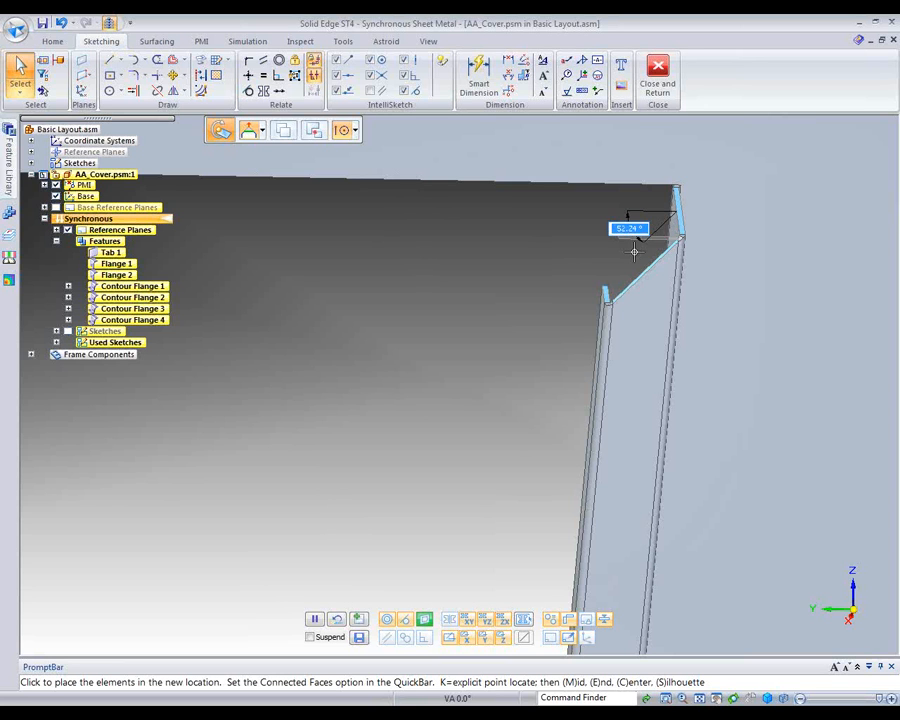
click(634, 251)
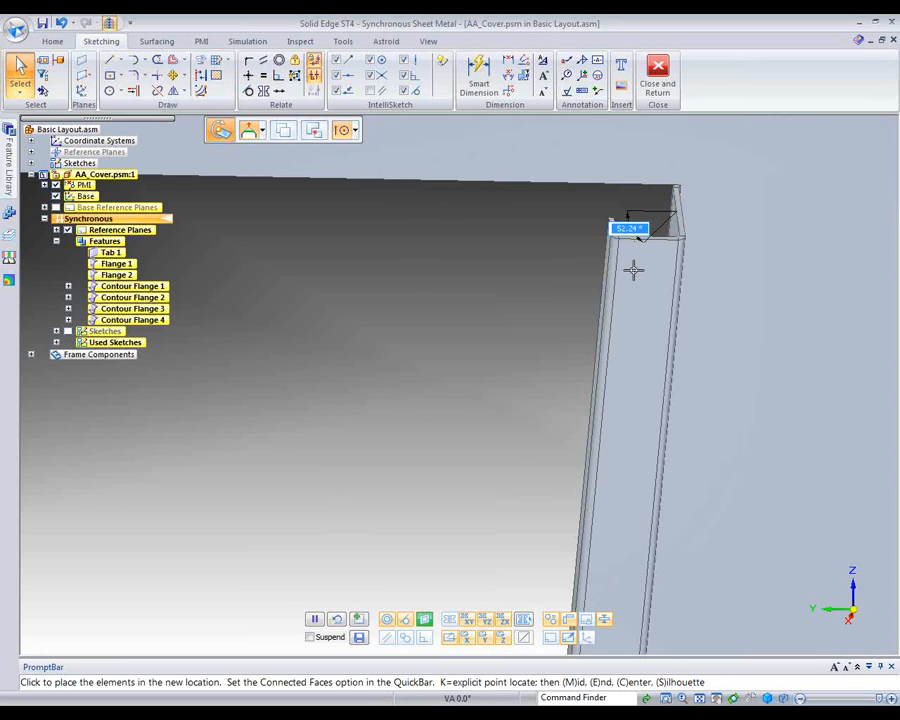
text(45)
key(Return)
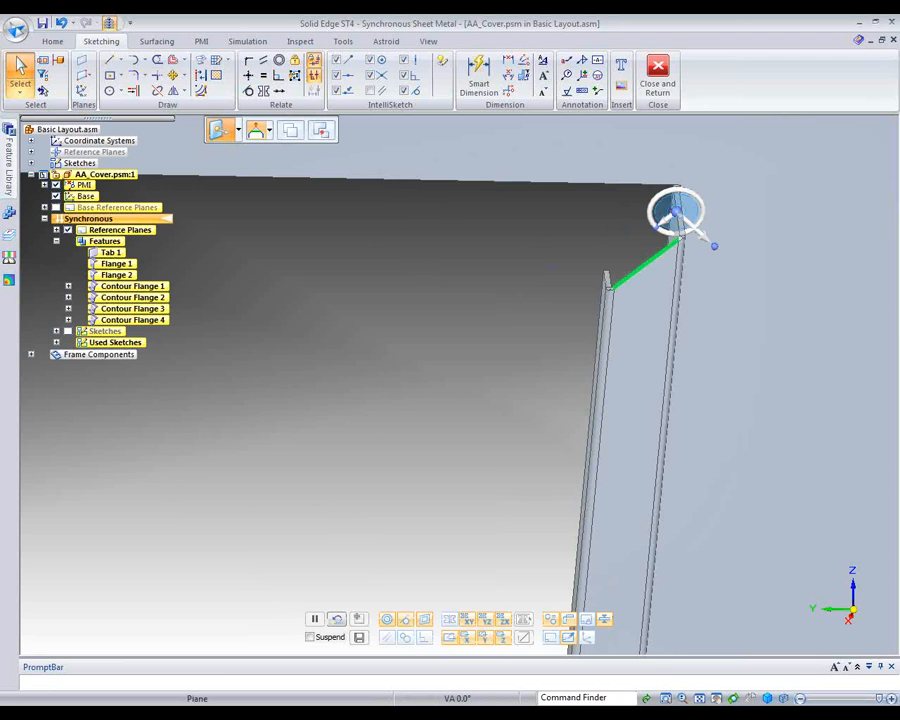
click(717, 700)
drag(70, 481, 640, 480)
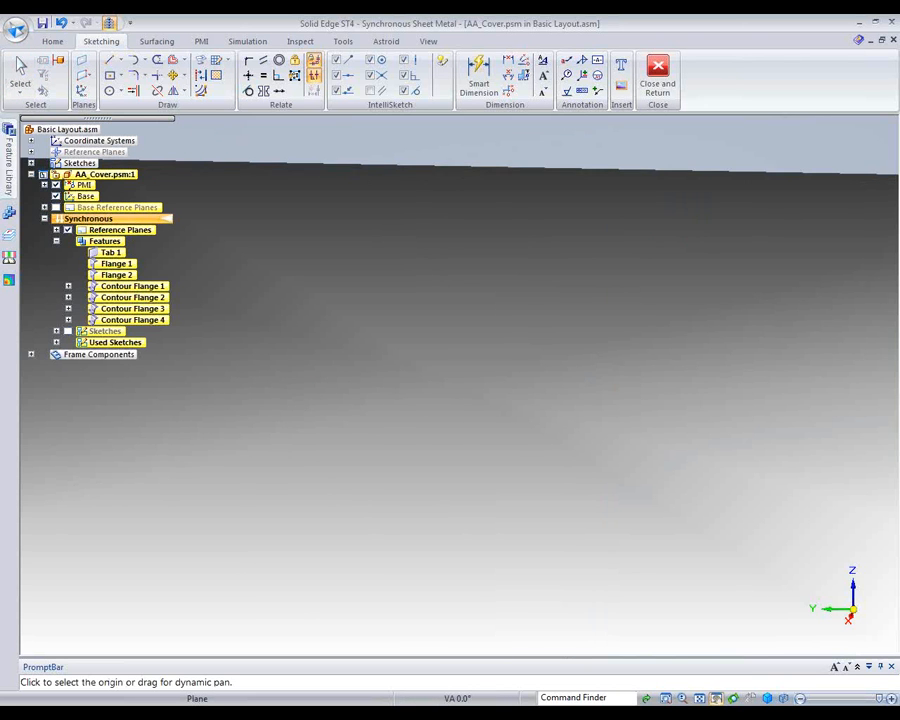
drag(253, 342, 826, 370)
key(Escape)
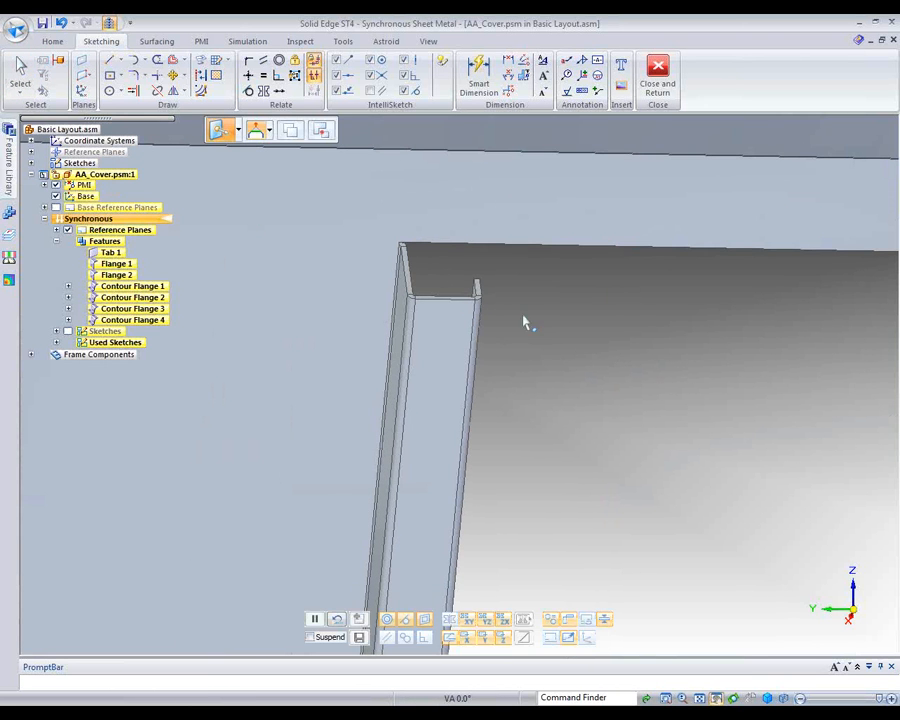
click(447, 306)
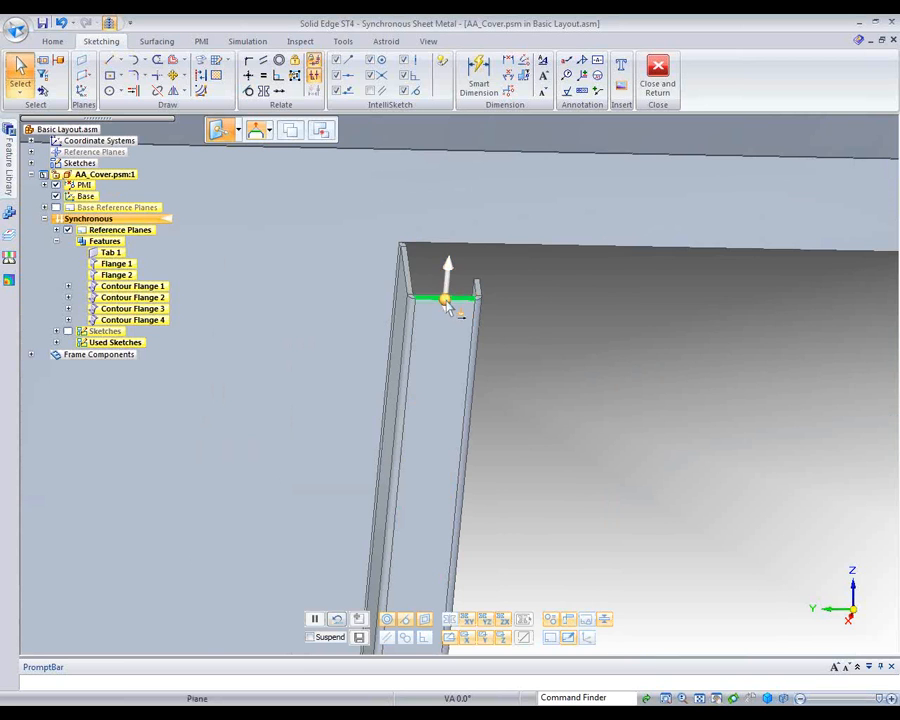
drag(445, 292, 418, 270)
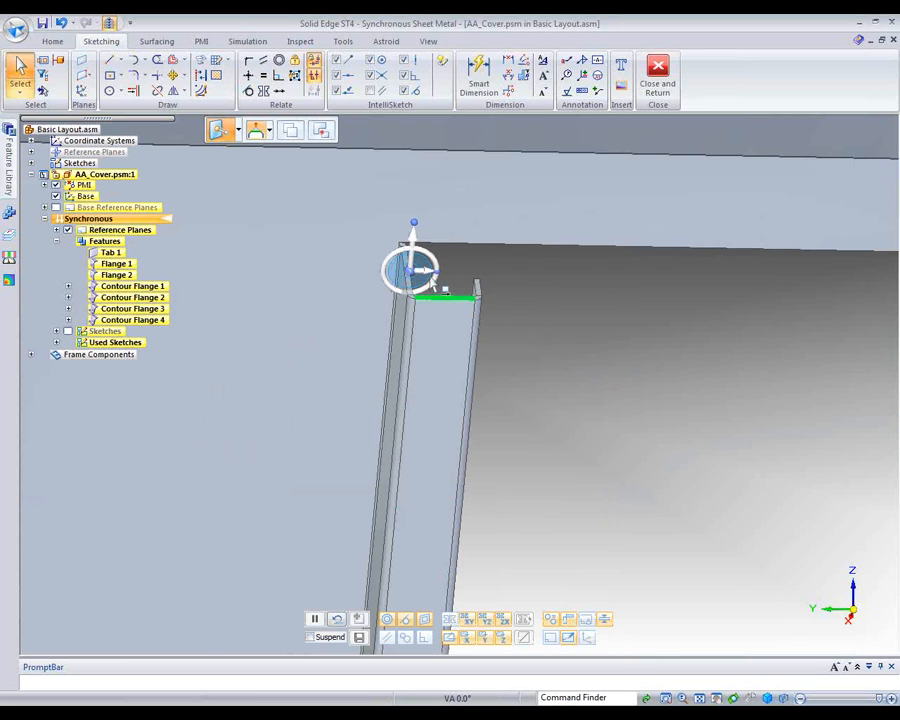
key(Escape)
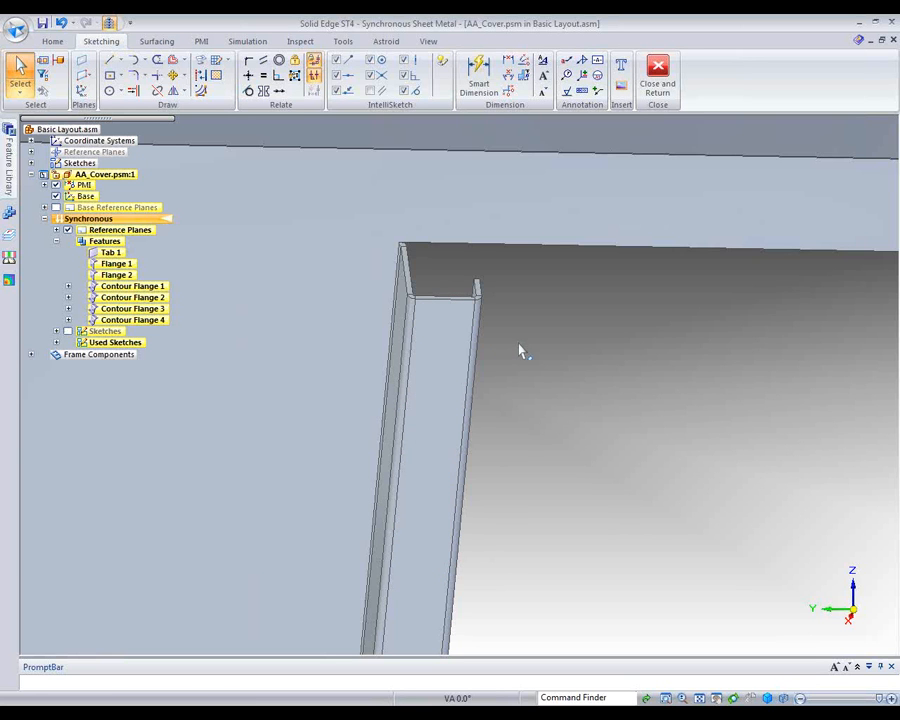
Rotate the upper end face of the opposite U-shaped flange by a negative angle, mirroring the slanted end across the door opening
click(452, 302)
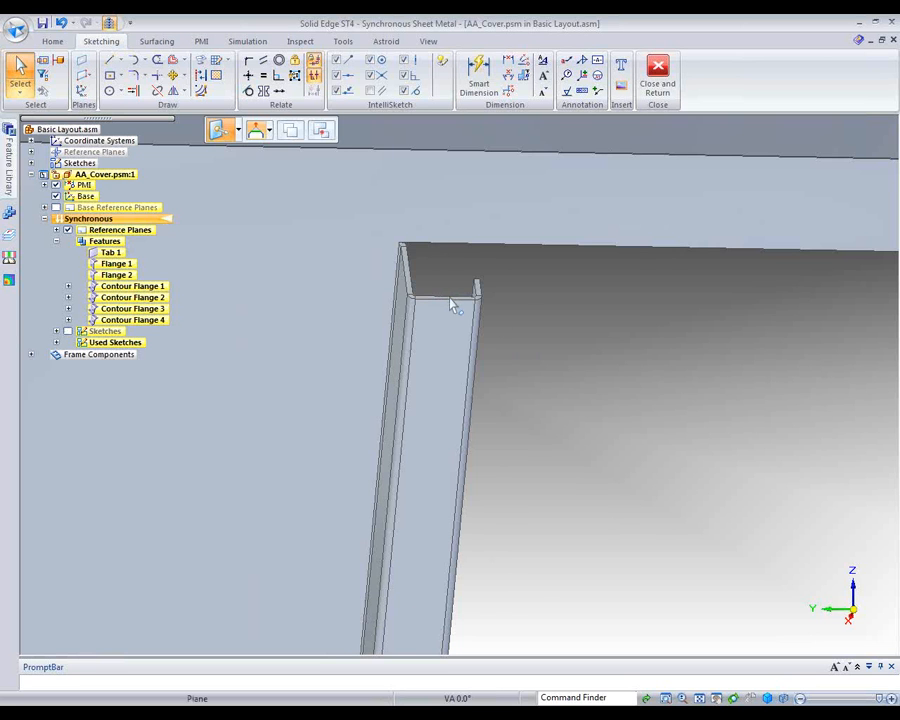
drag(448, 298, 413, 287)
click(413, 274)
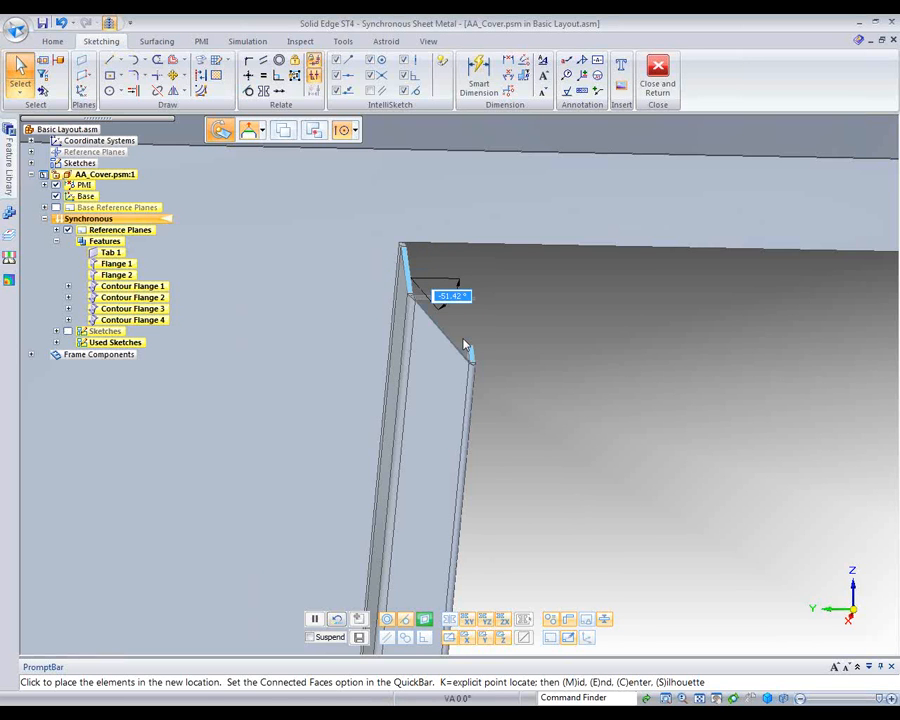
text(-)
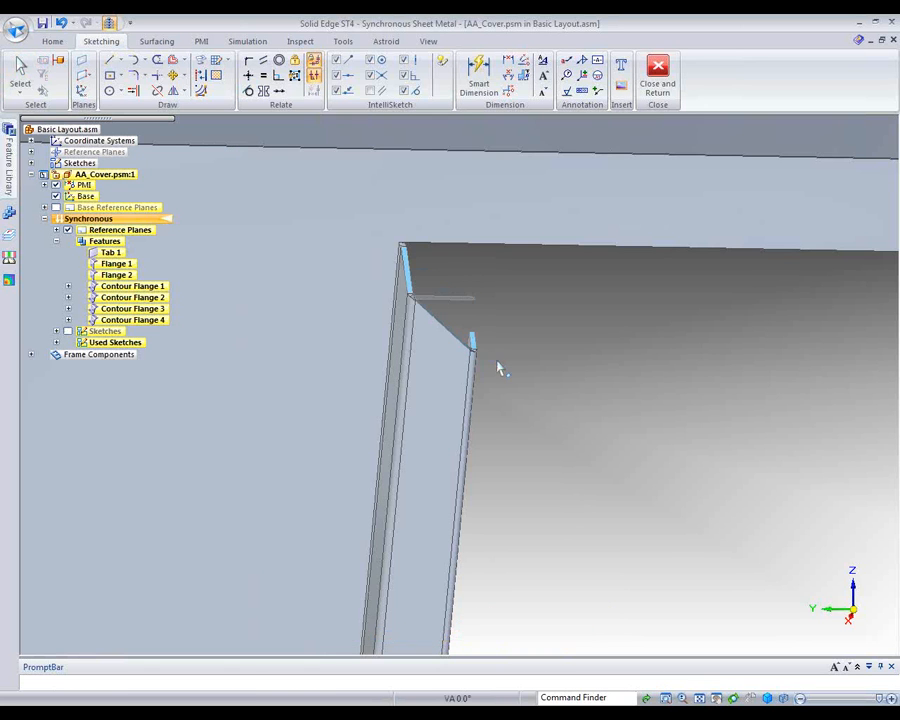
click(575, 431)
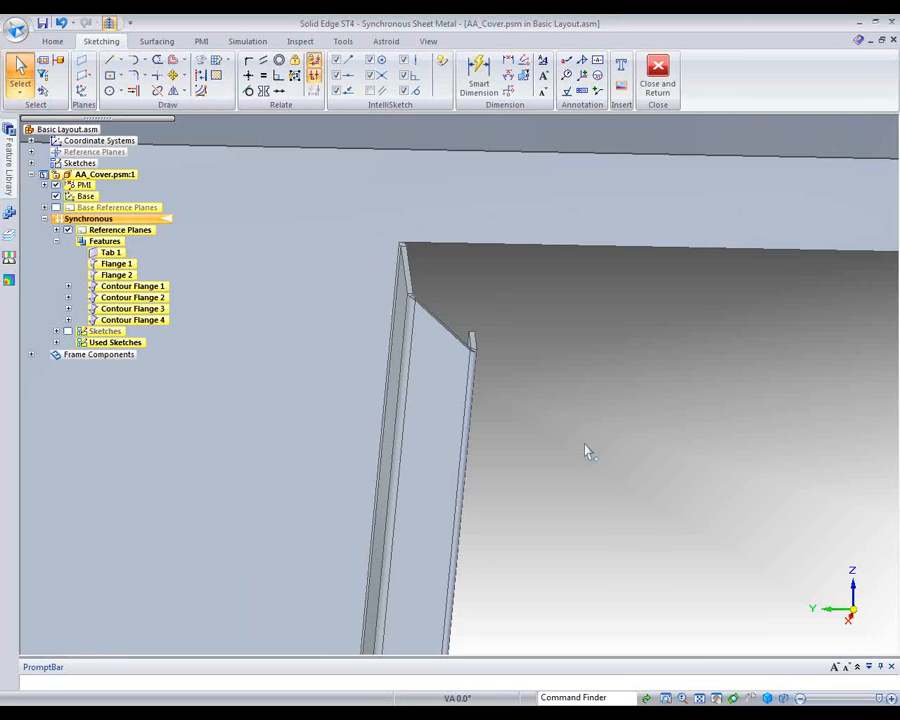
Return to the Basic Layout assembly and examine how the cover's flanges fit the frame around the door opening
click(699, 697)
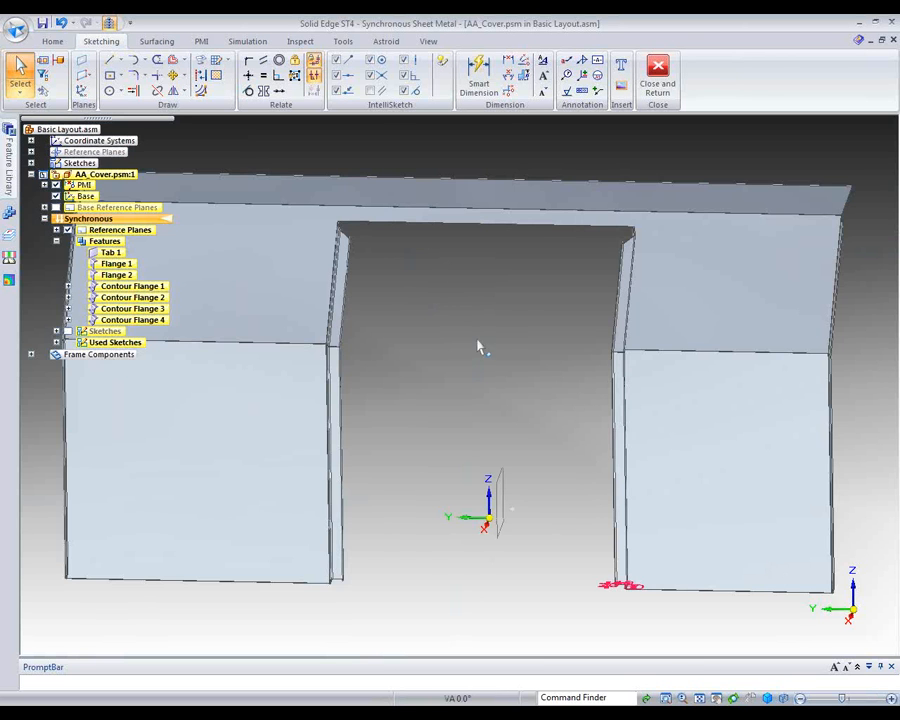
middle_drag(478, 346, 456, 355)
click(672, 87)
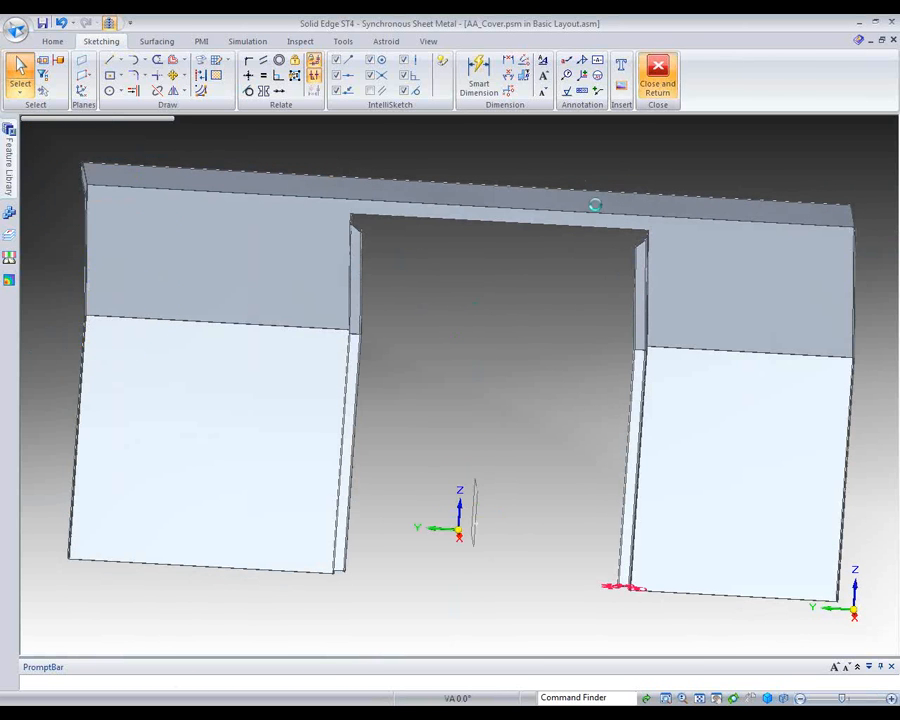
middle_drag(530, 330, 578, 322)
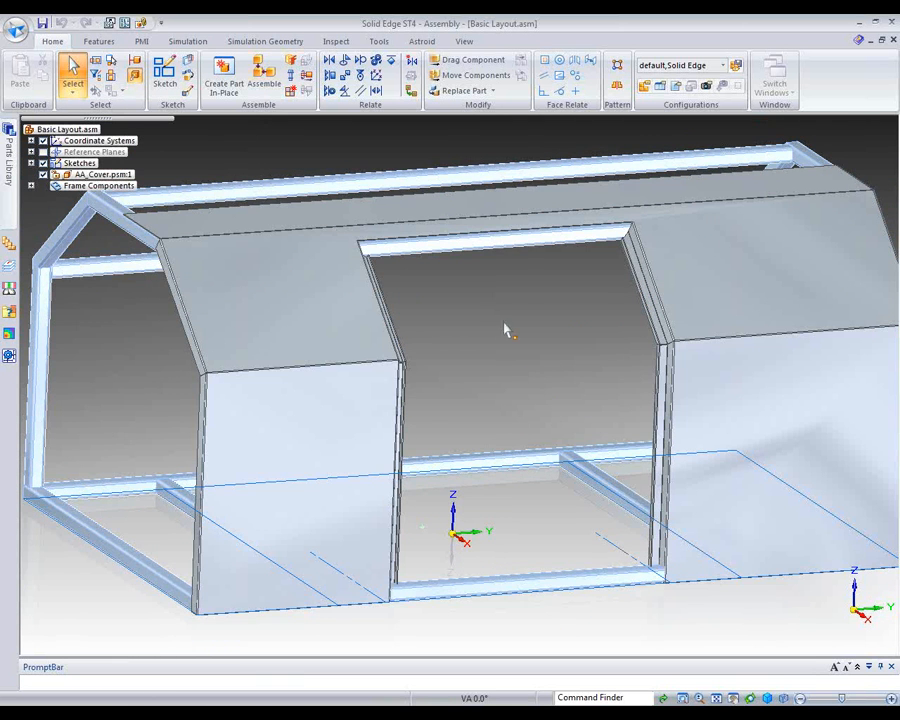
middle_drag(510, 355, 537, 373)
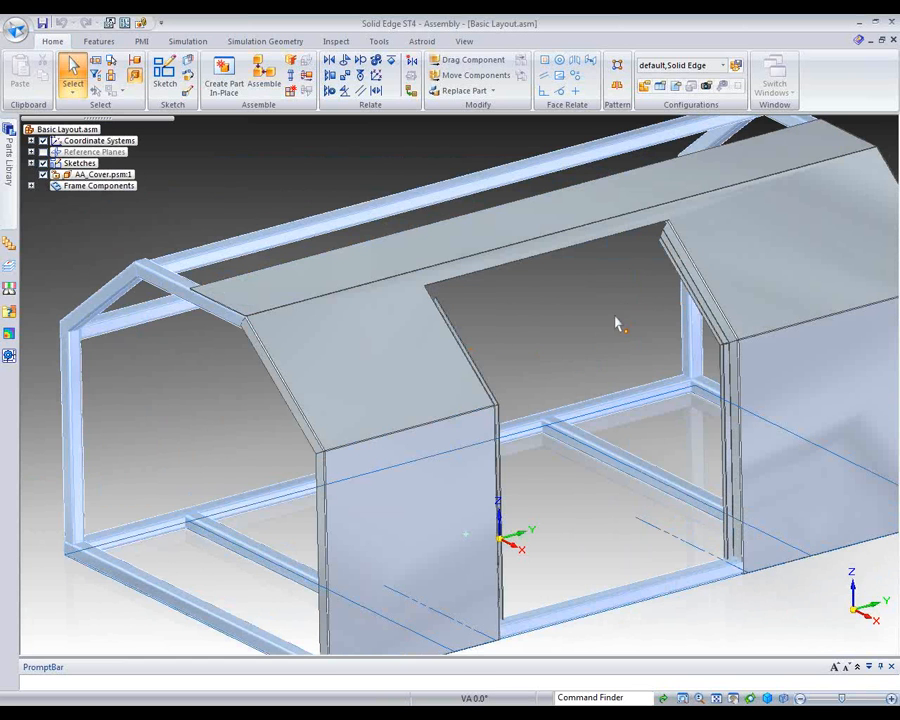
middle_drag(592, 318, 593, 316)
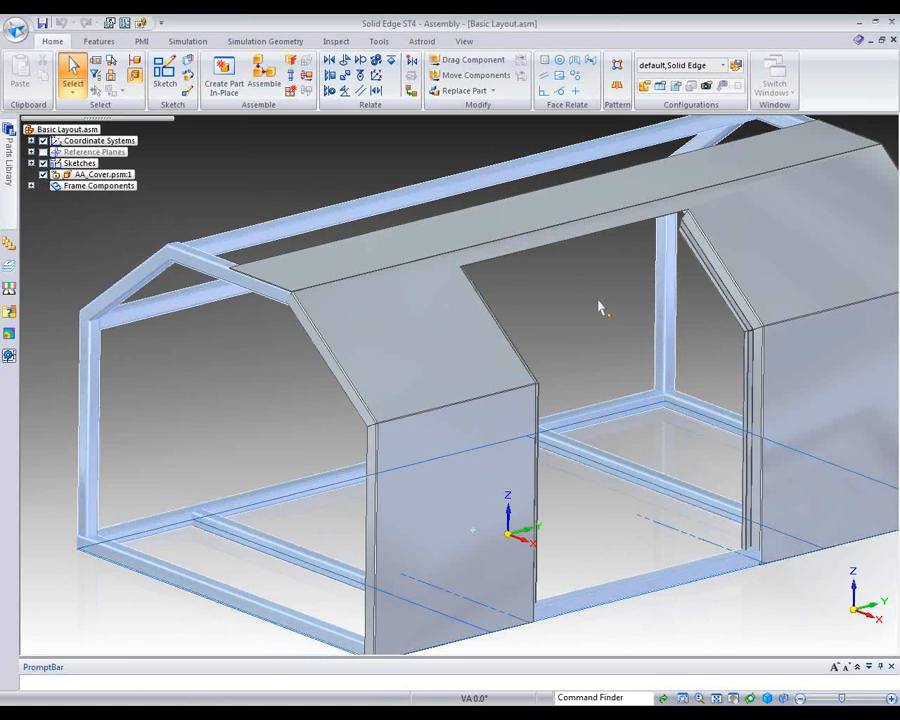
middle_drag(598, 308, 596, 313)
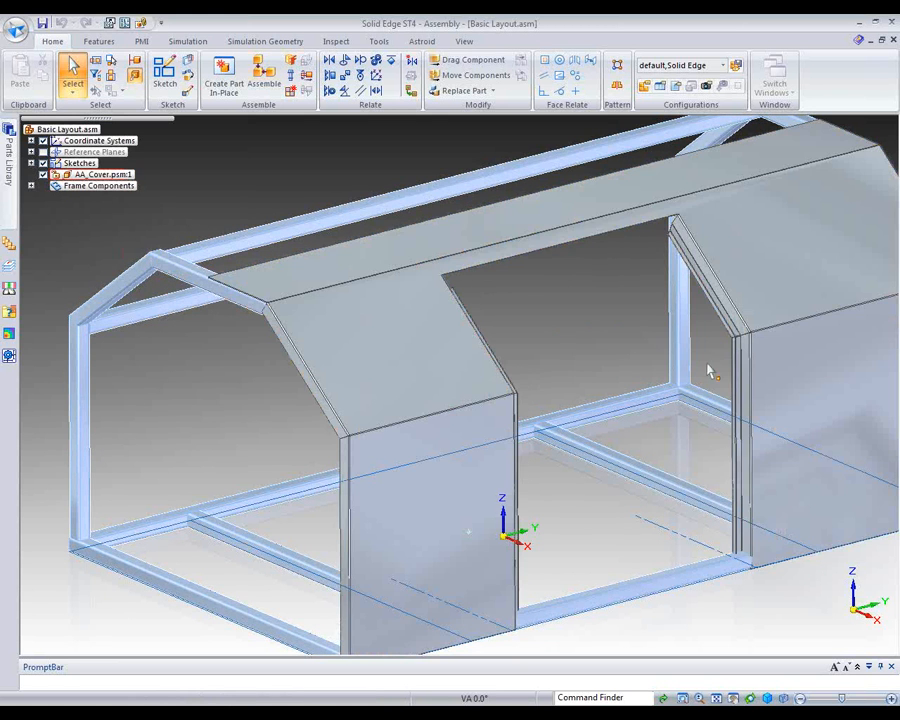
middle_drag(660, 420, 604, 374)
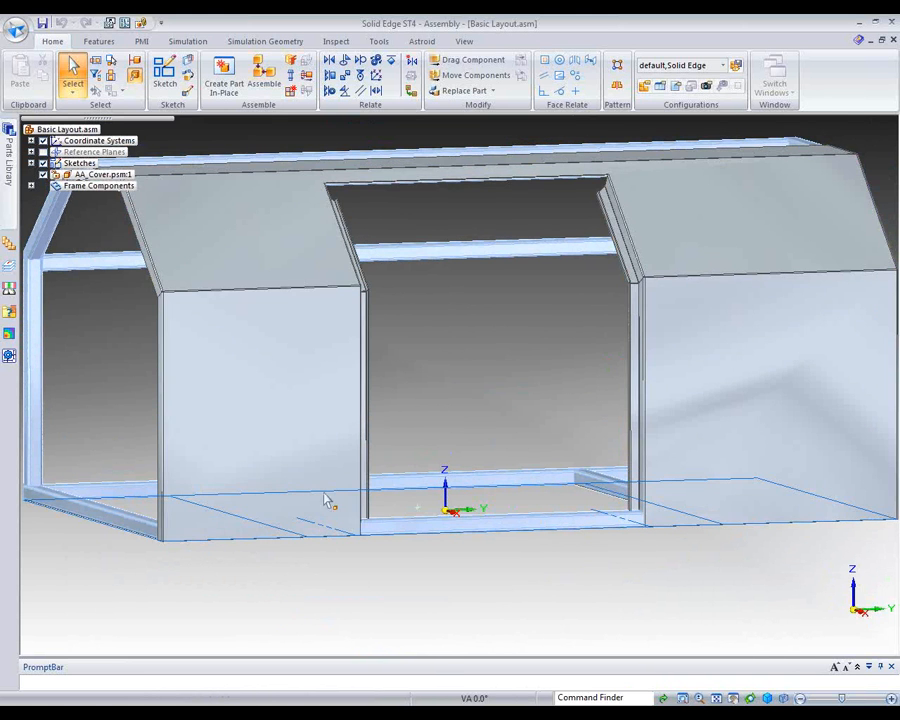
Reopen AA_Cover for editing in place with the surrounding frame hidden
click(312, 392)
right_click(312, 392)
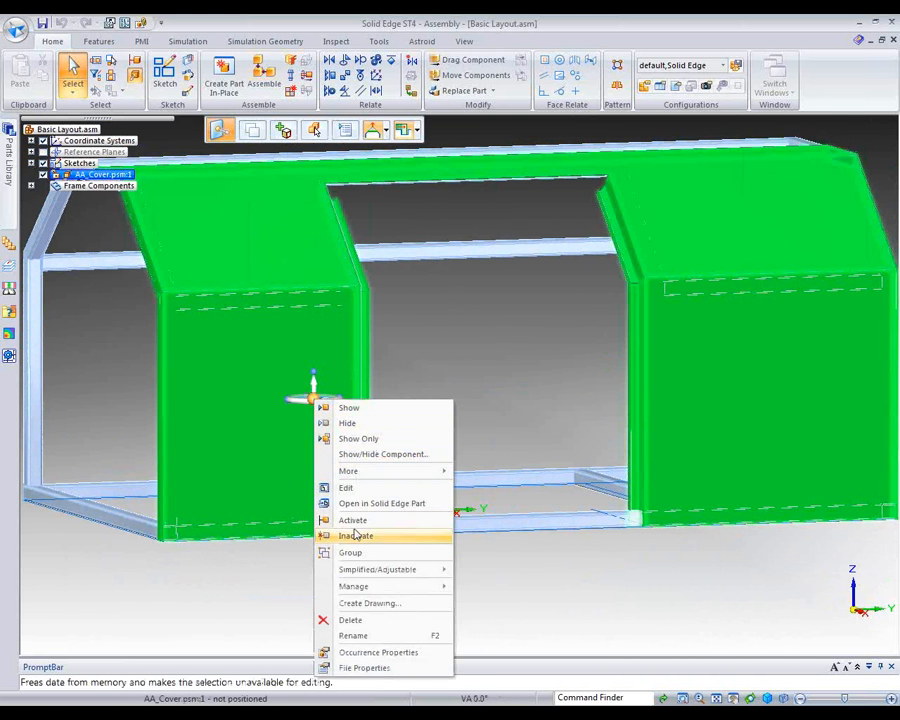
click(345, 487)
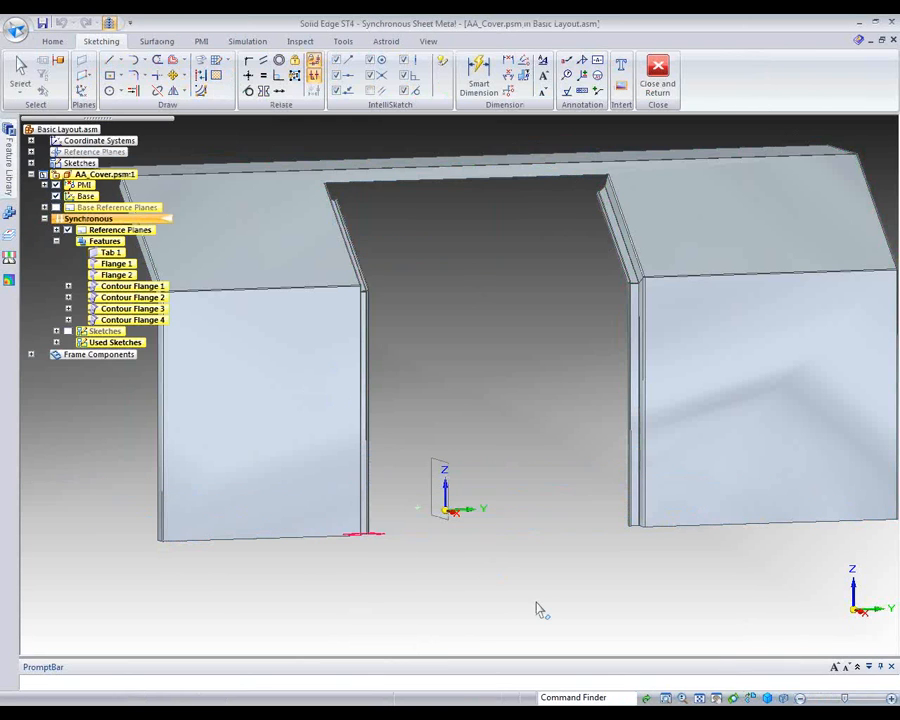
click(109, 24)
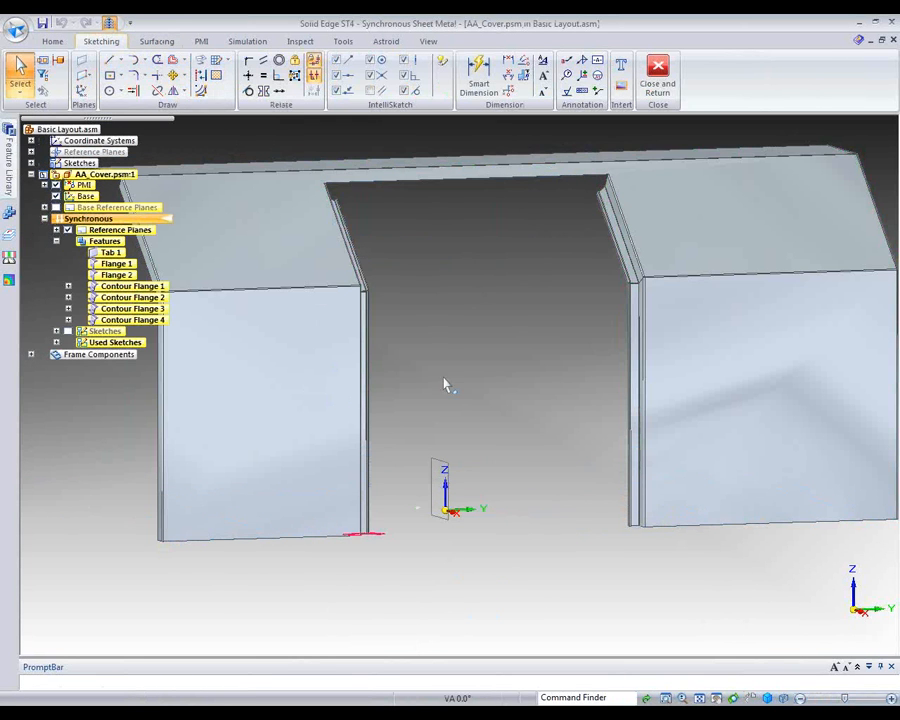
Sketch an open three-line profile across the foot of the door opening, its top line about 213 mm above the cover's lower edge
middle_drag(504, 585, 472, 590)
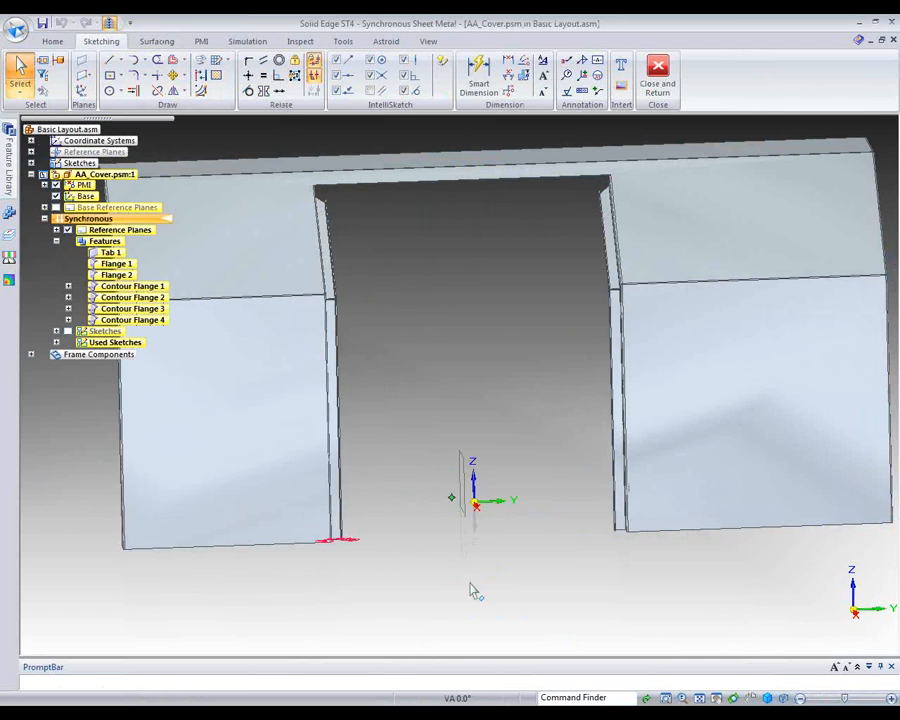
right_click(373, 640)
click(382, 593)
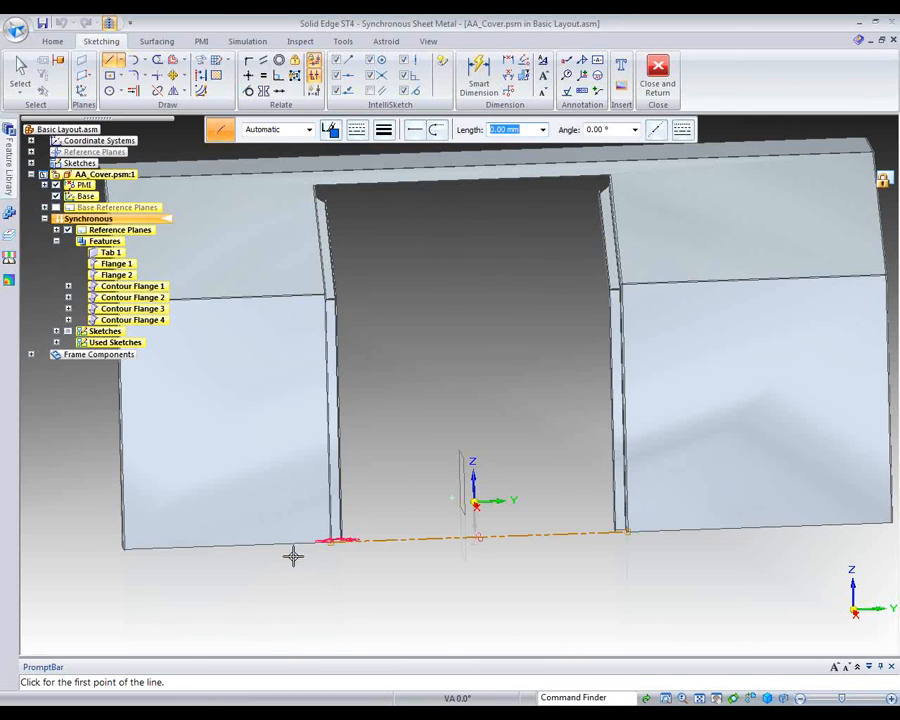
click(292, 479)
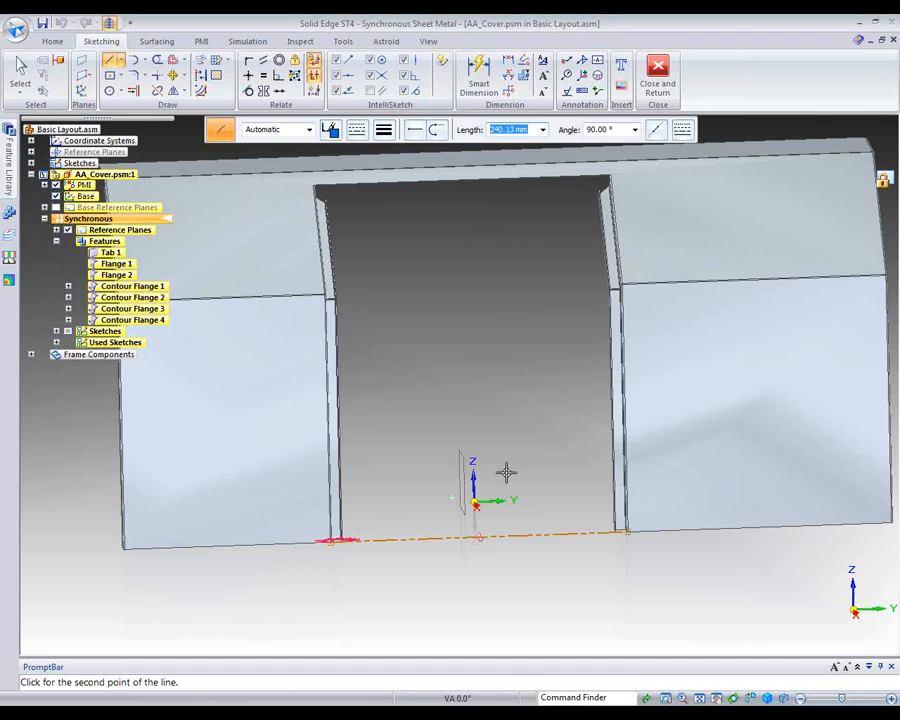
click(662, 466)
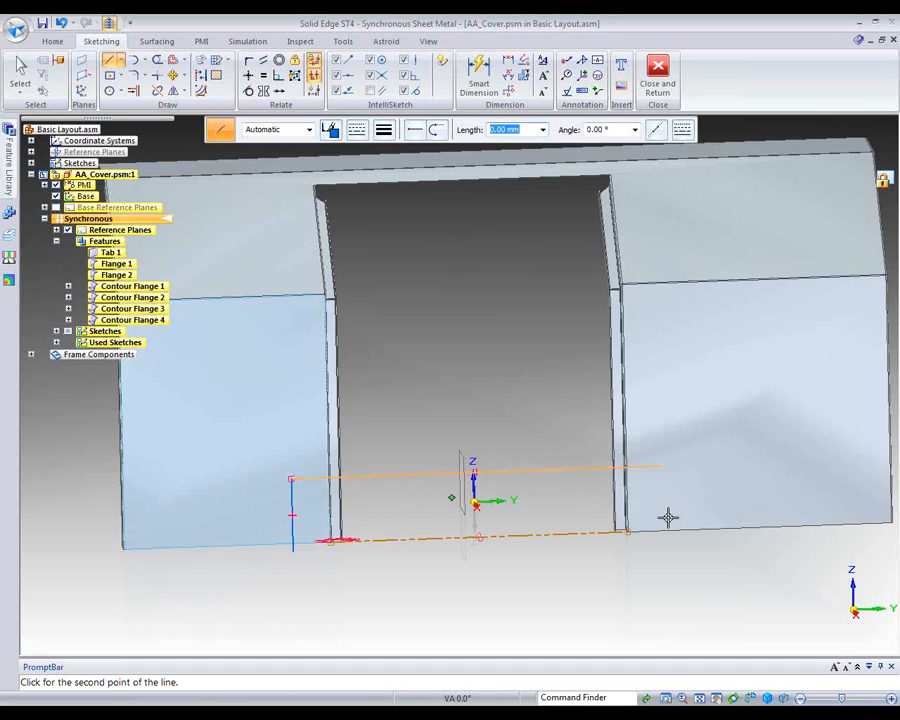
click(662, 562)
right_click(652, 636)
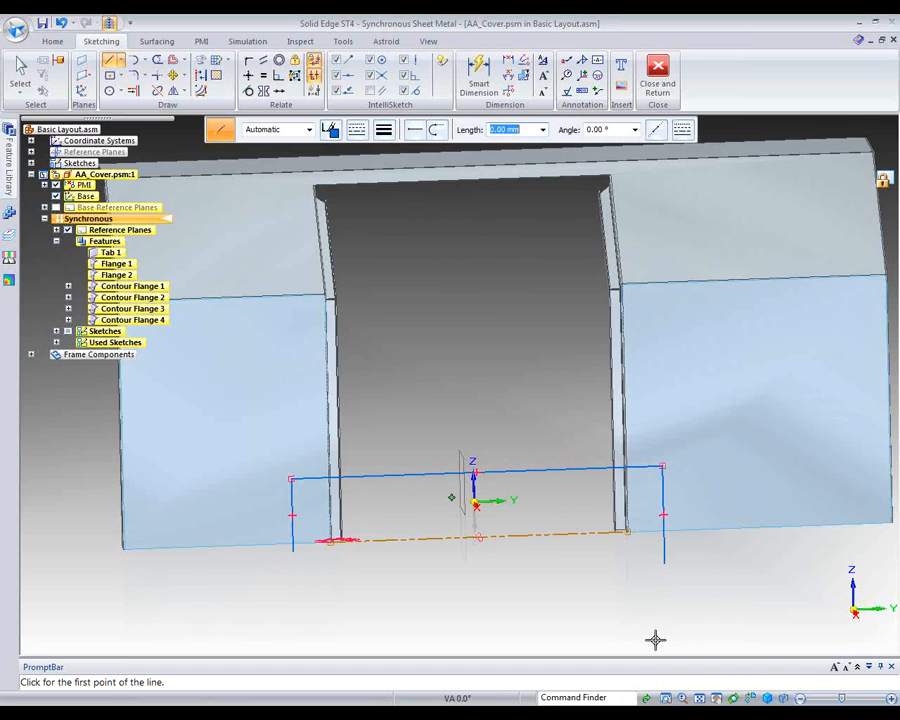
Connect one upper corner of the profile to the adjacent front panel's vertical bend edge beside the door opening
scroll(348, 573, up, 5)
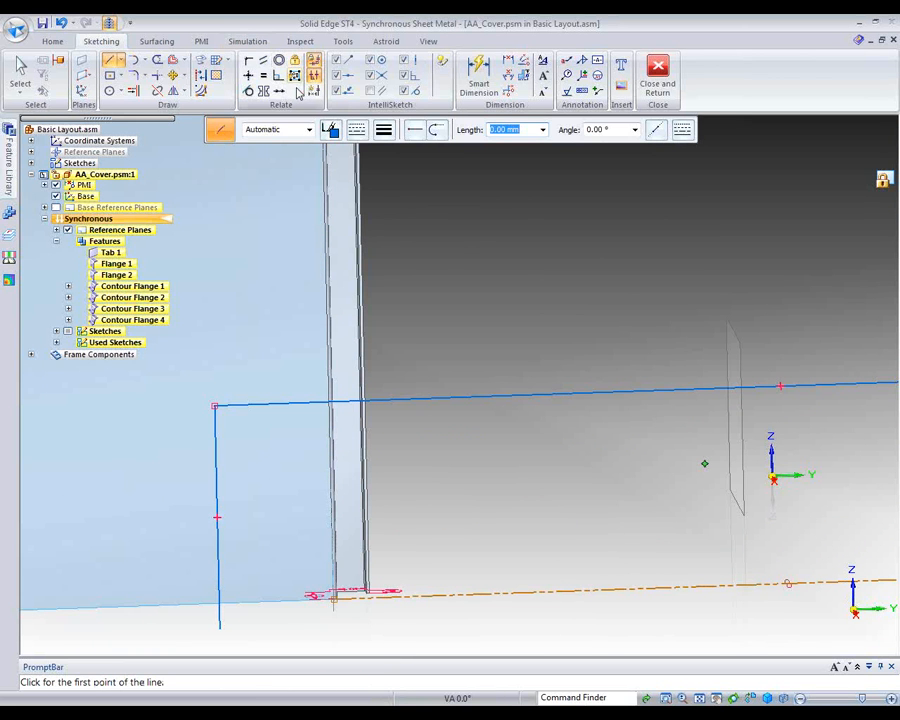
click(249, 62)
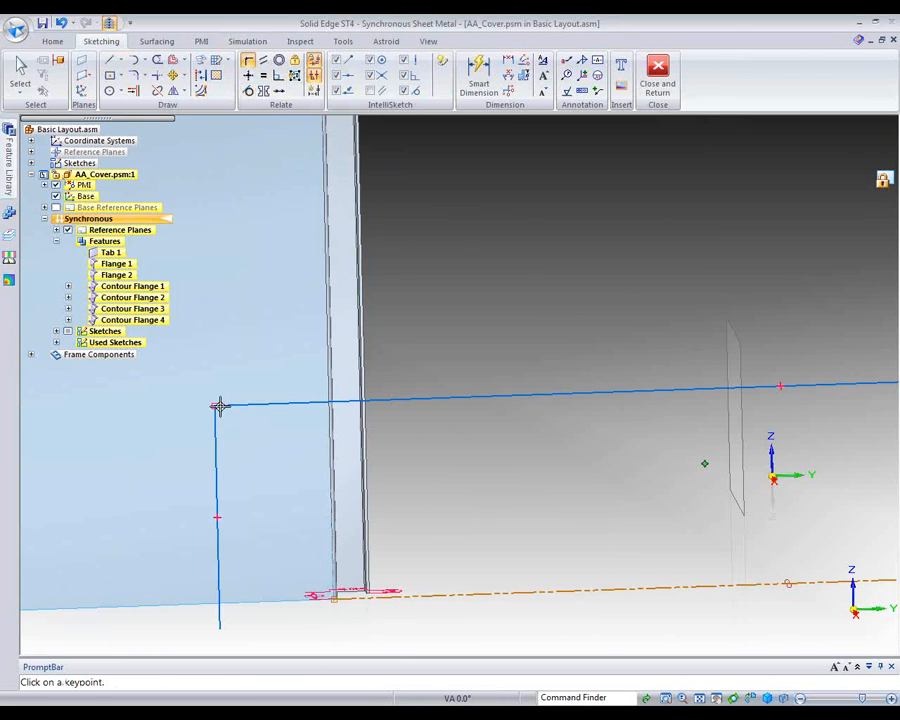
click(215, 405)
scroll(300, 422, up, 4)
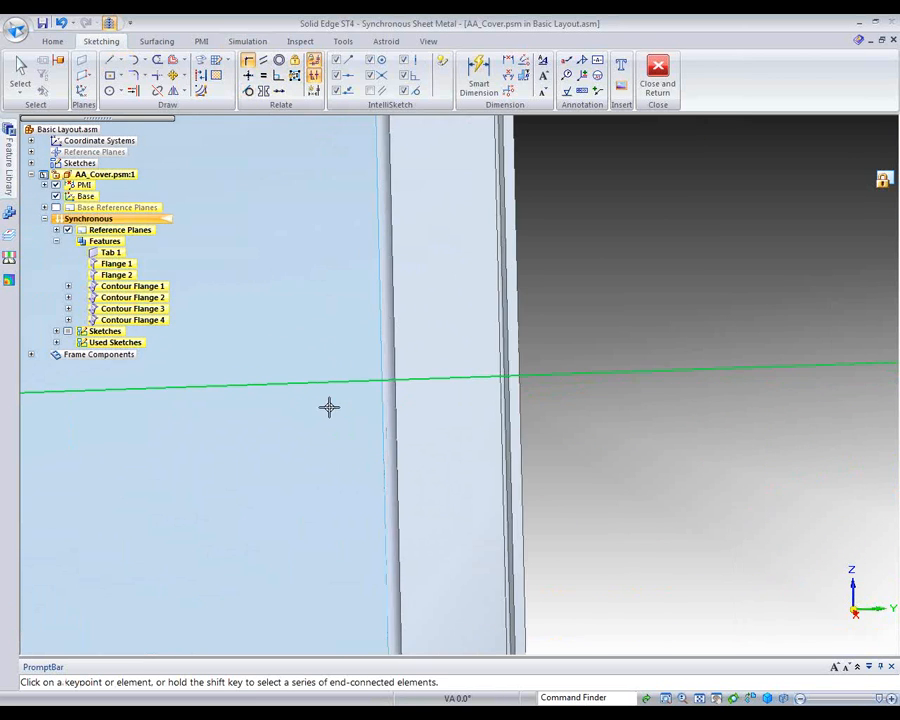
click(379, 396)
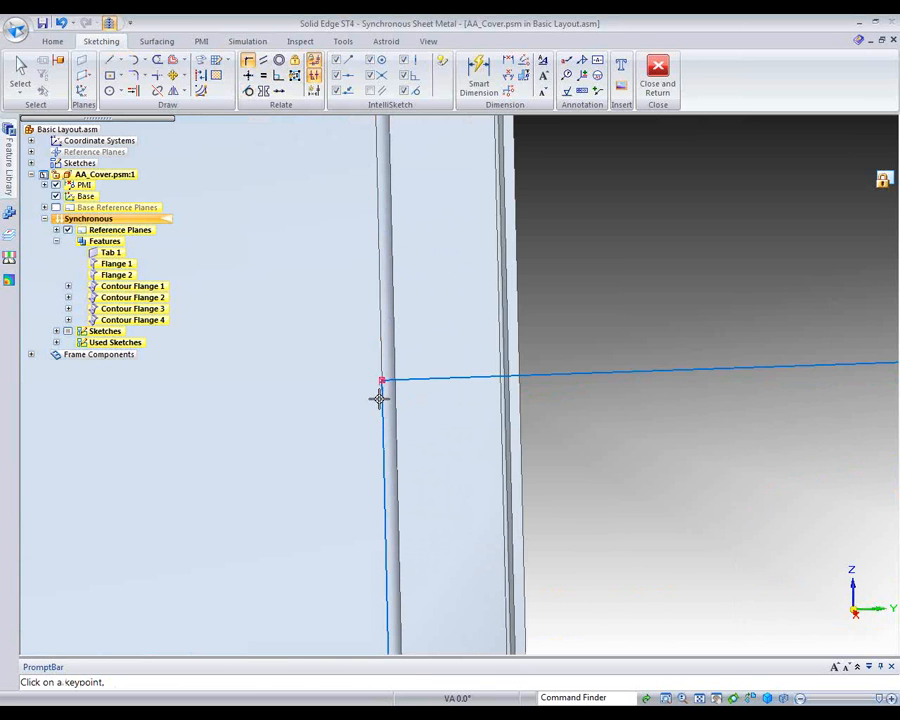
Connect the profile's opposite upper corner to the other front panel's vertical bend edge across the door opening
click(716, 699)
scroll(815, 472, down, 5)
drag(885, 474, 39, 468)
drag(724, 447, 582, 449)
scroll(672, 432, up, 5)
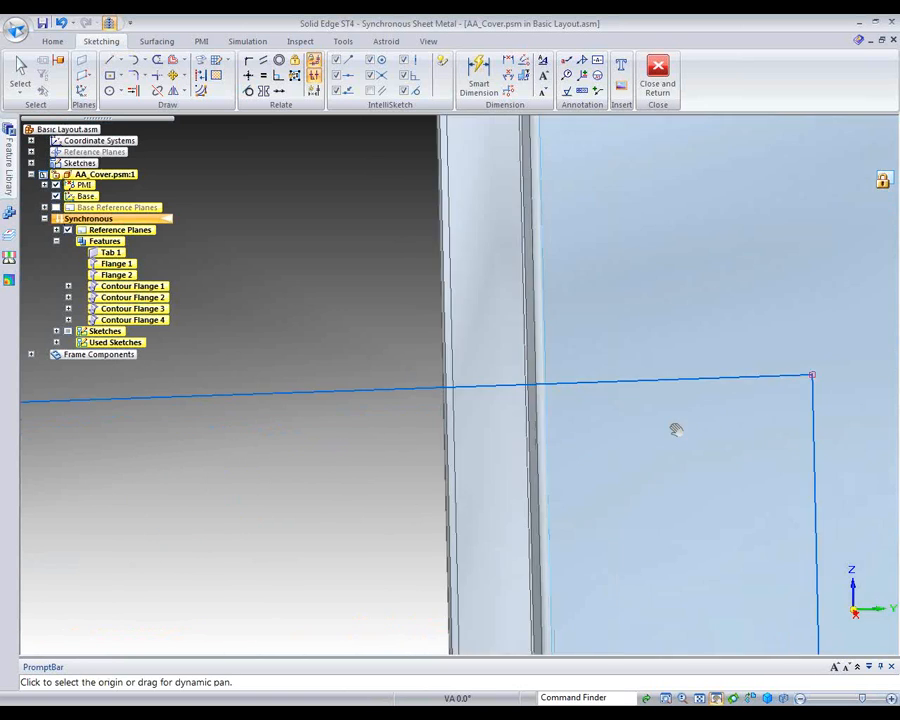
key(Escape)
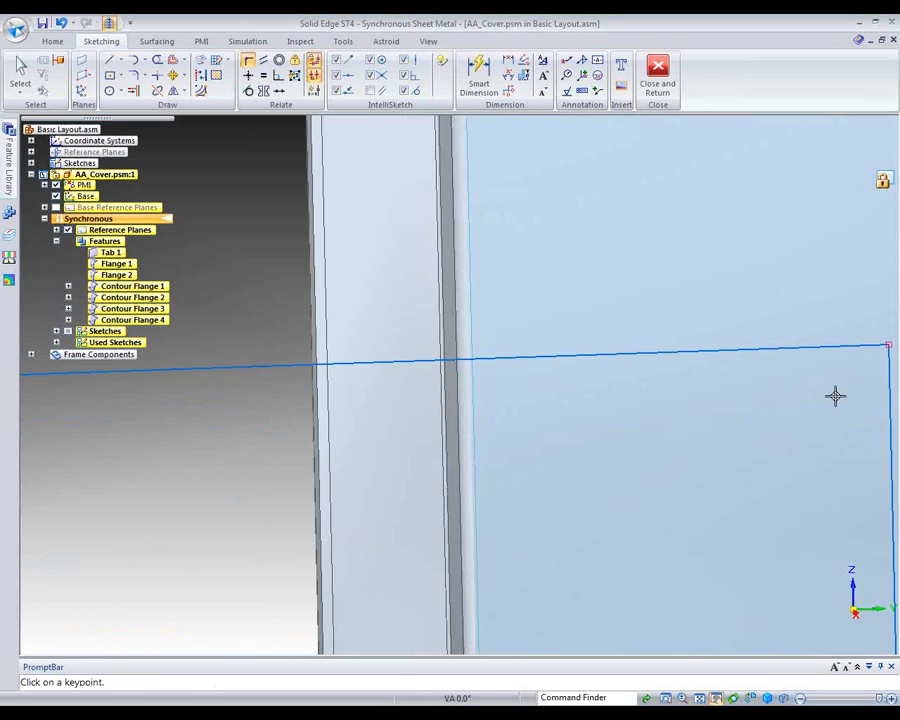
click(889, 346)
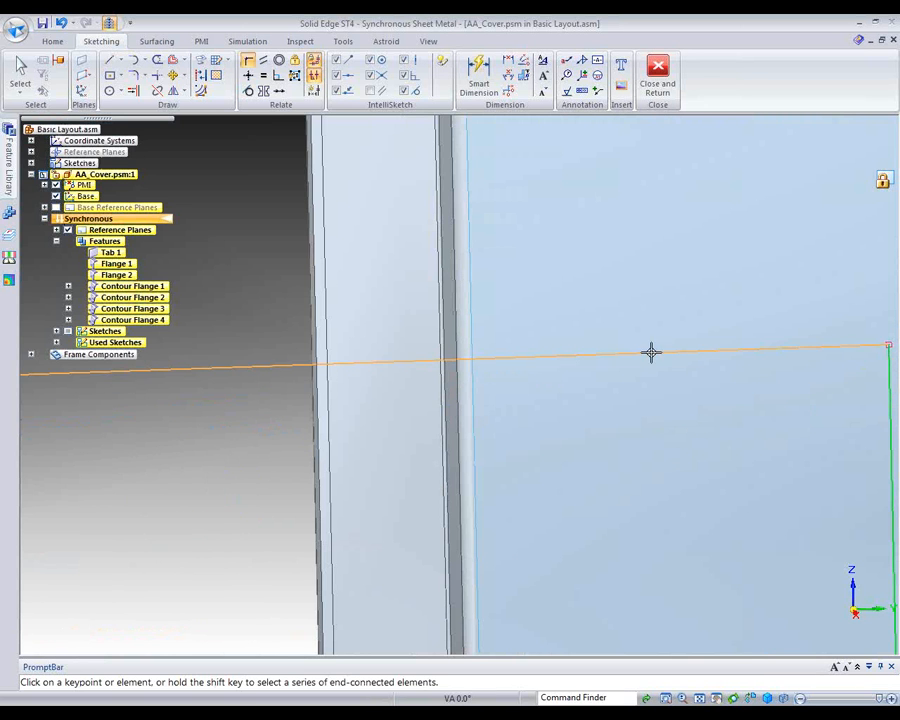
click(477, 372)
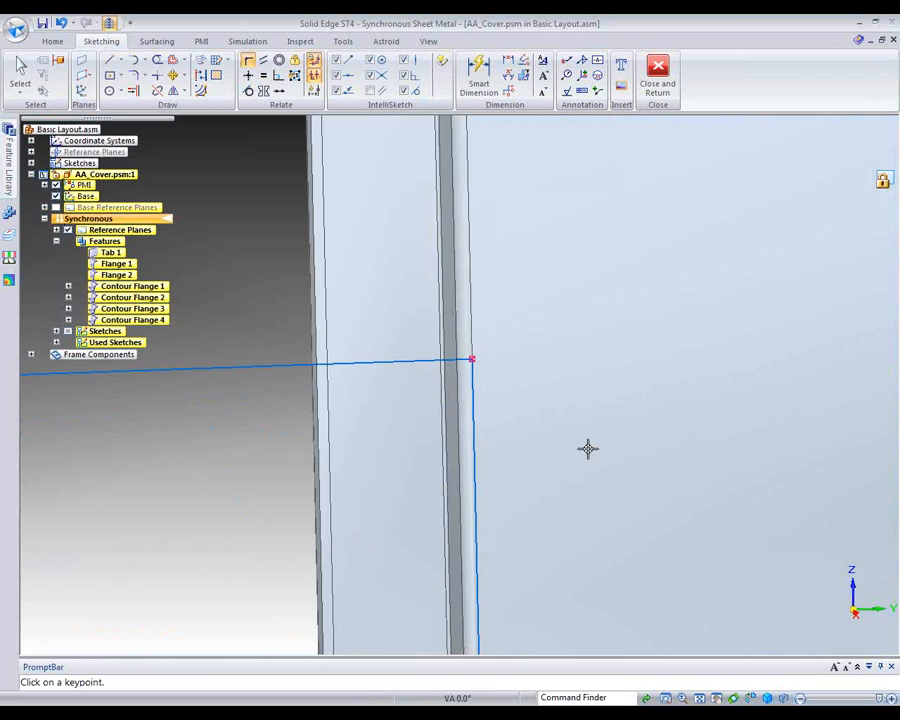
Dimension the profile's top line from the cover's lower edge and set the height to 50 mm
scroll(588, 448, down, 4)
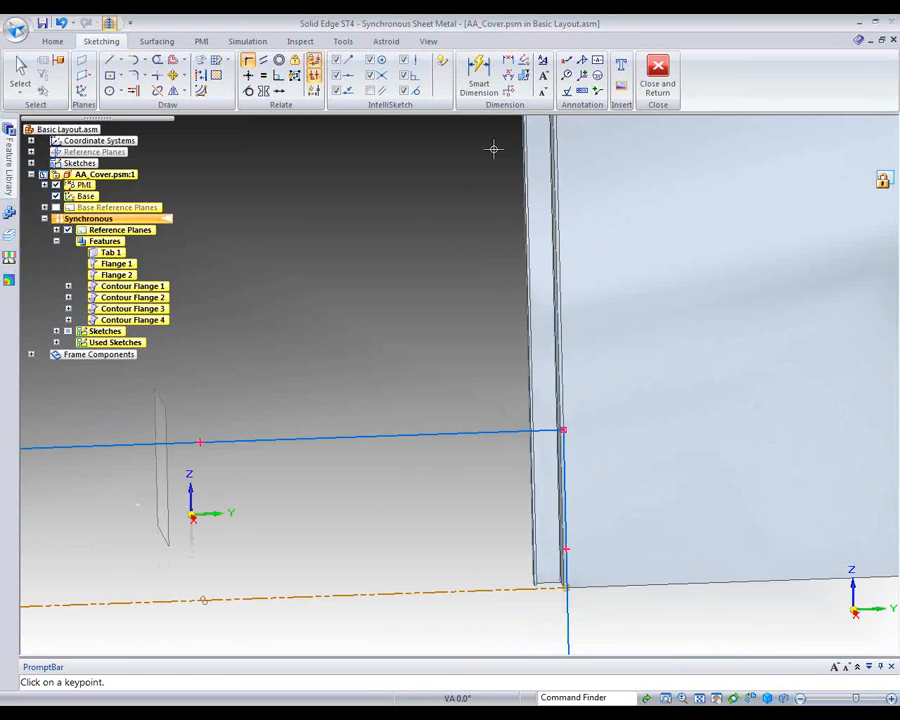
click(478, 74)
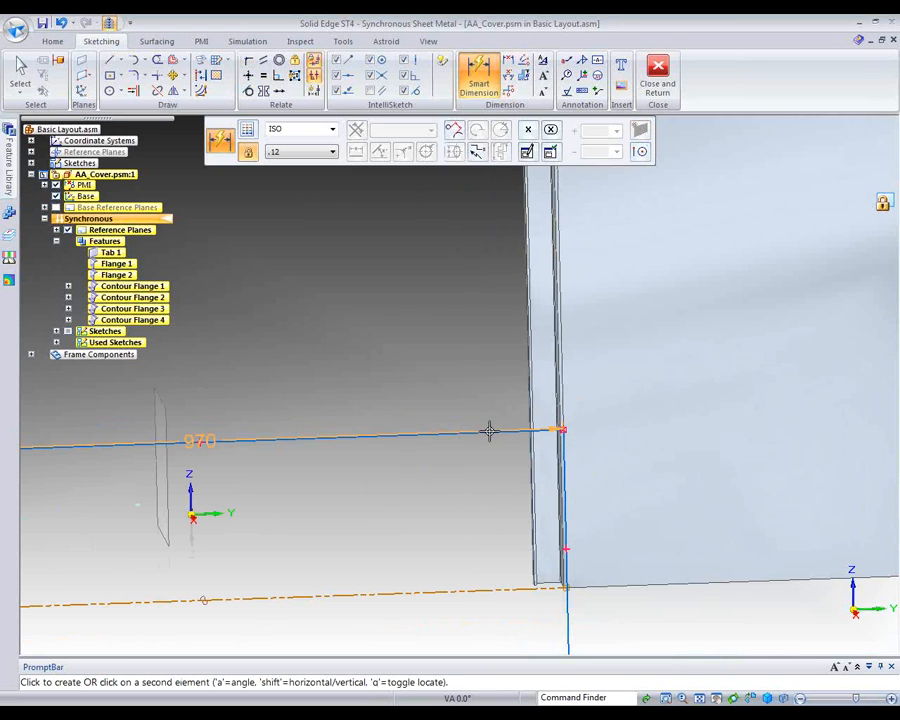
click(639, 585)
click(627, 512)
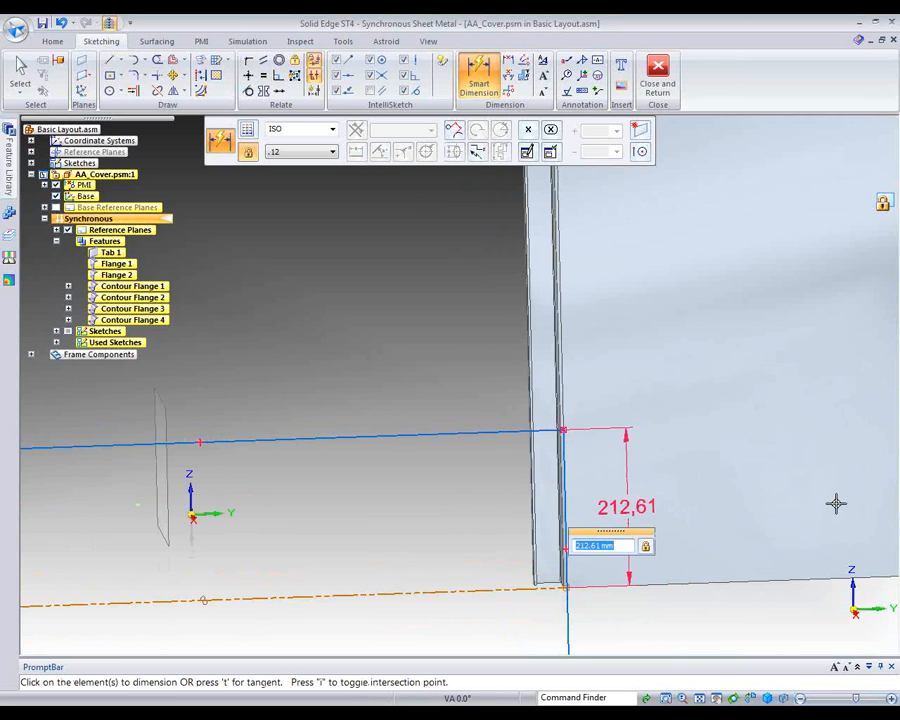
text(50)
key(Return)
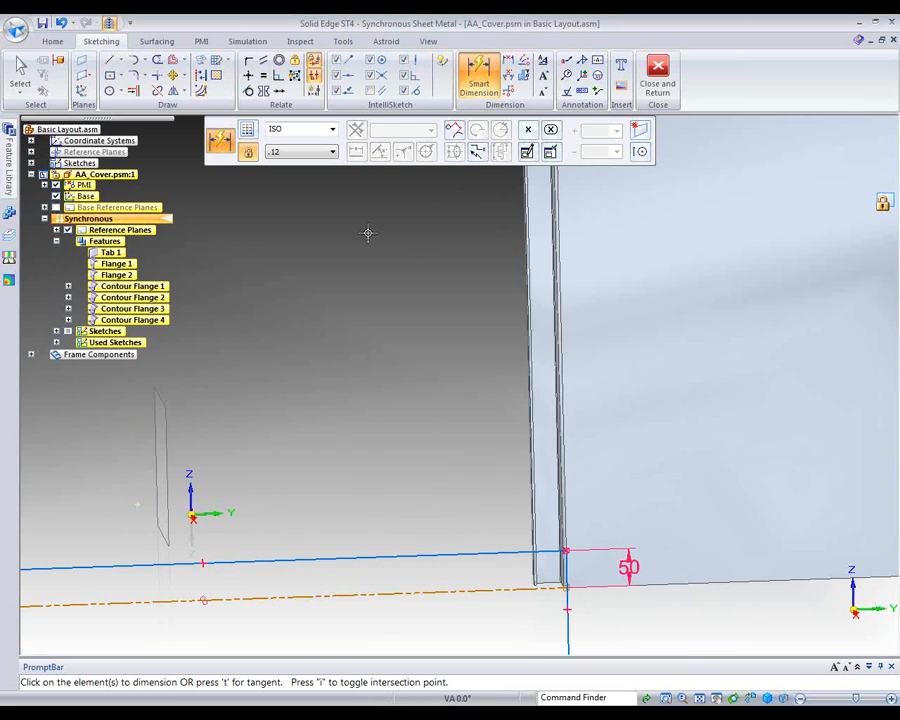
Start a Cut from the open profile using Chain selection, with the removal side facing inward across the door opening
click(52, 41)
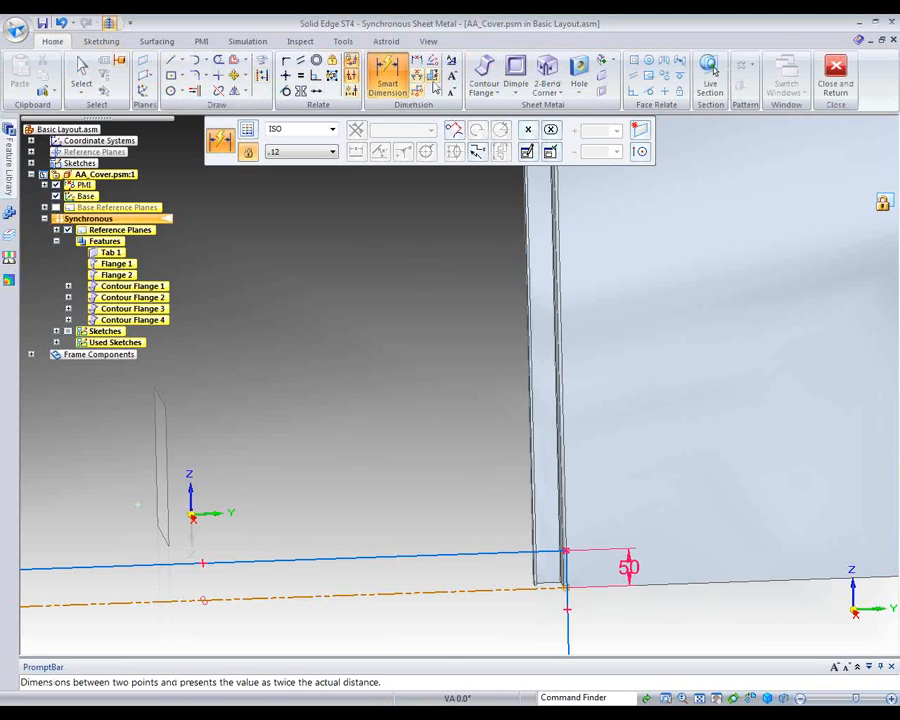
click(580, 93)
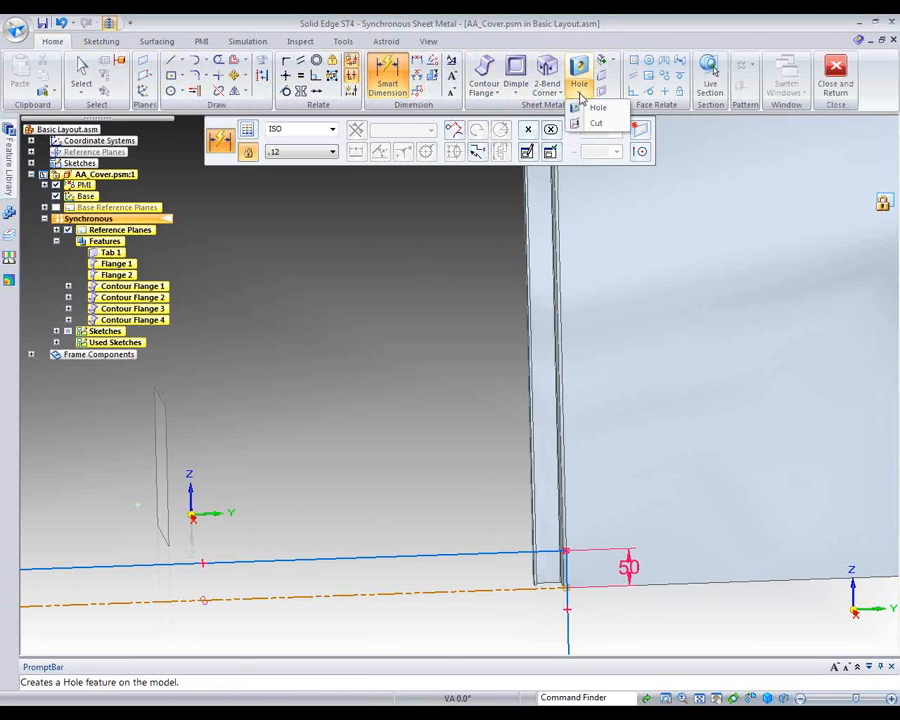
click(594, 123)
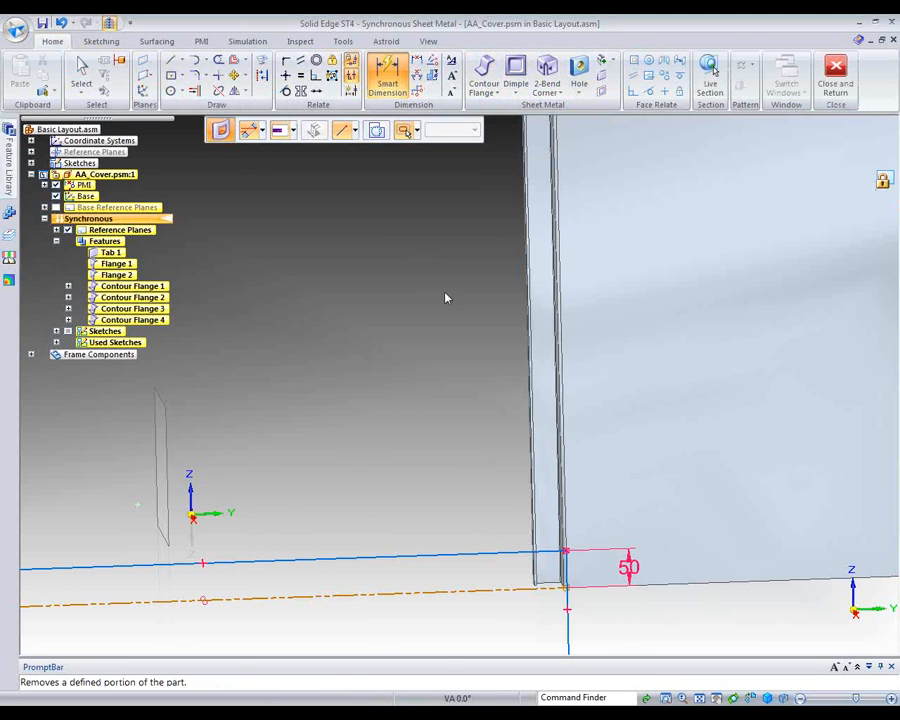
click(415, 130)
click(422, 147)
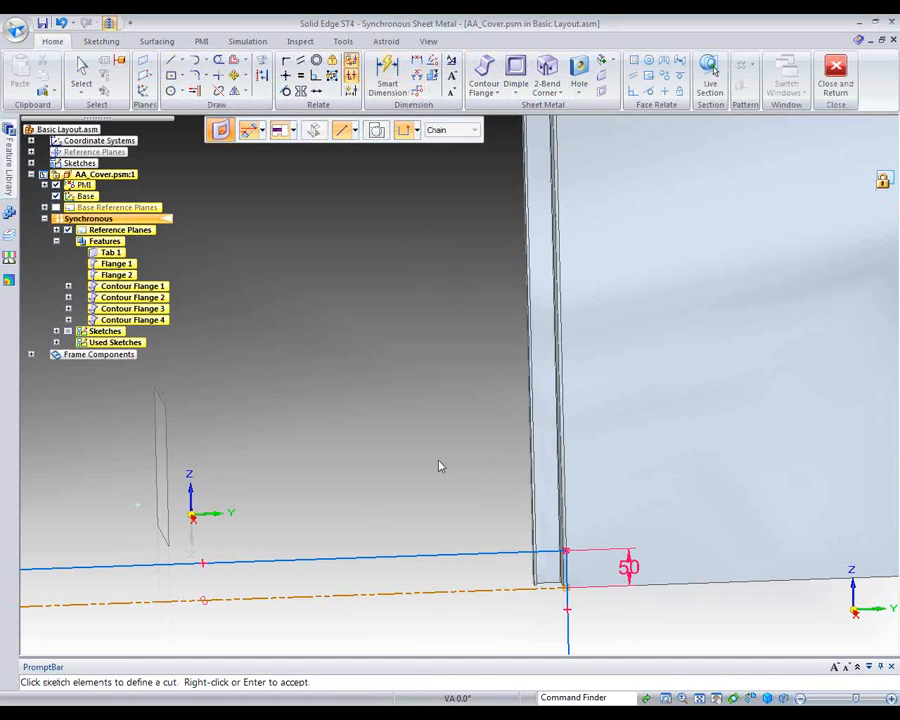
click(449, 563)
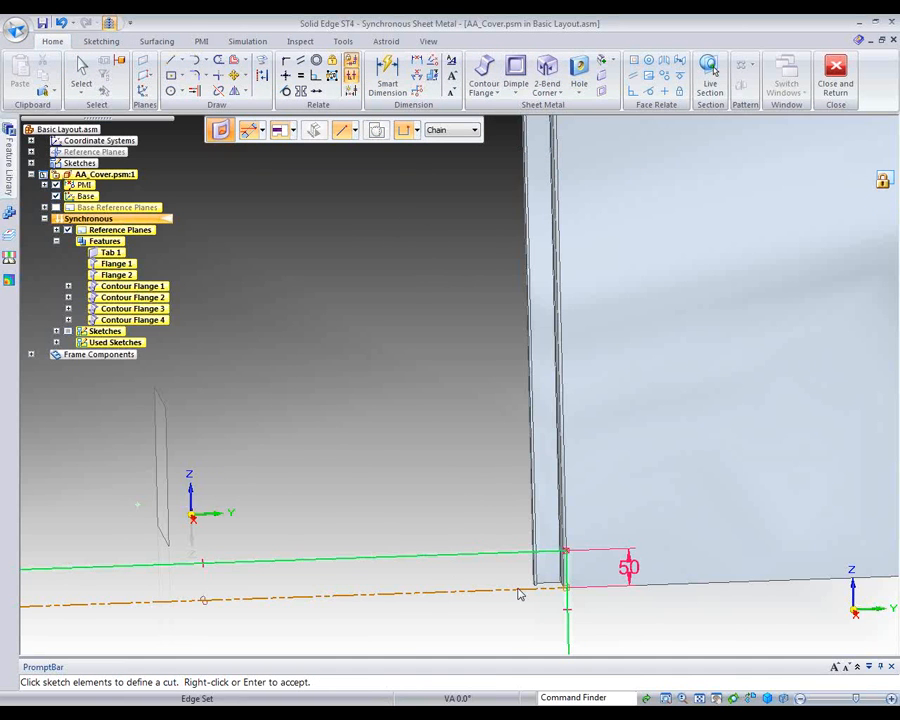
click(700, 697)
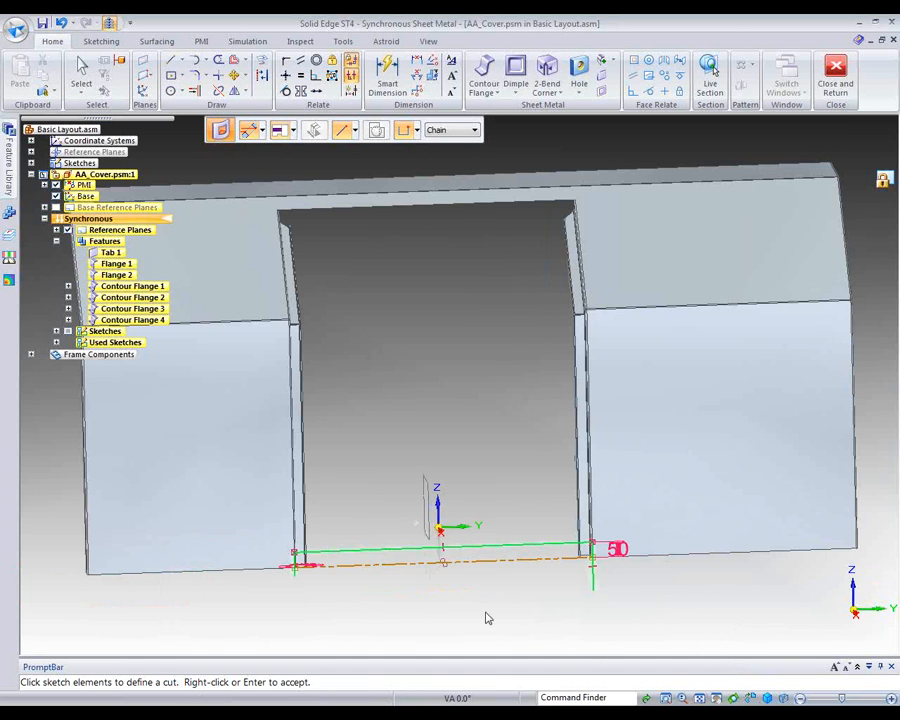
right_click(486, 613)
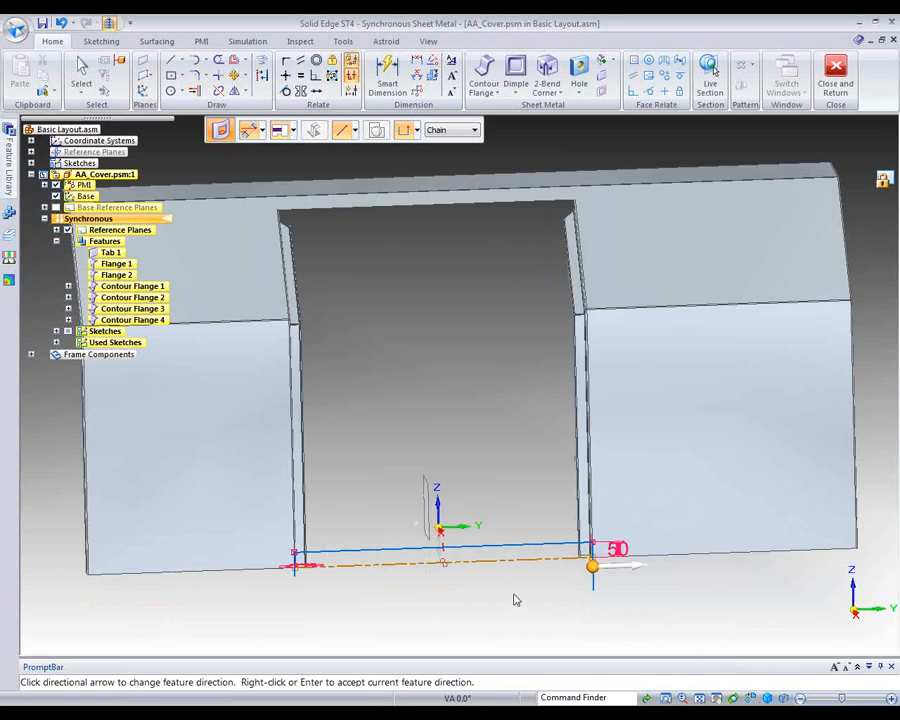
click(633, 572)
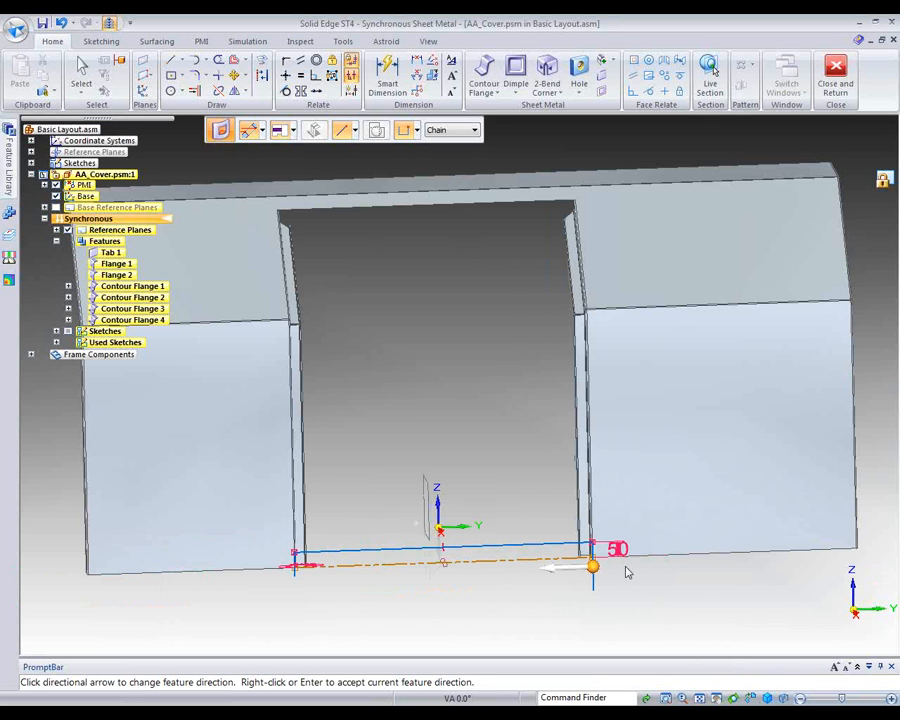
right_click(535, 618)
Change the cut extent to Finite and run it inward past the flanges to notch their lower ends
middle_drag(616, 618, 478, 599)
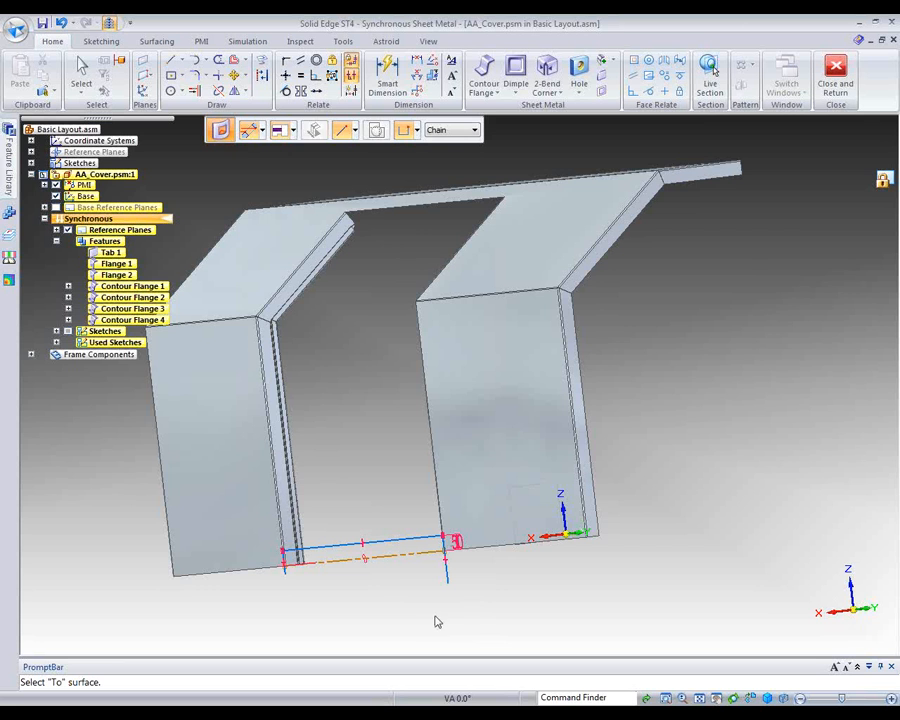
click(294, 132)
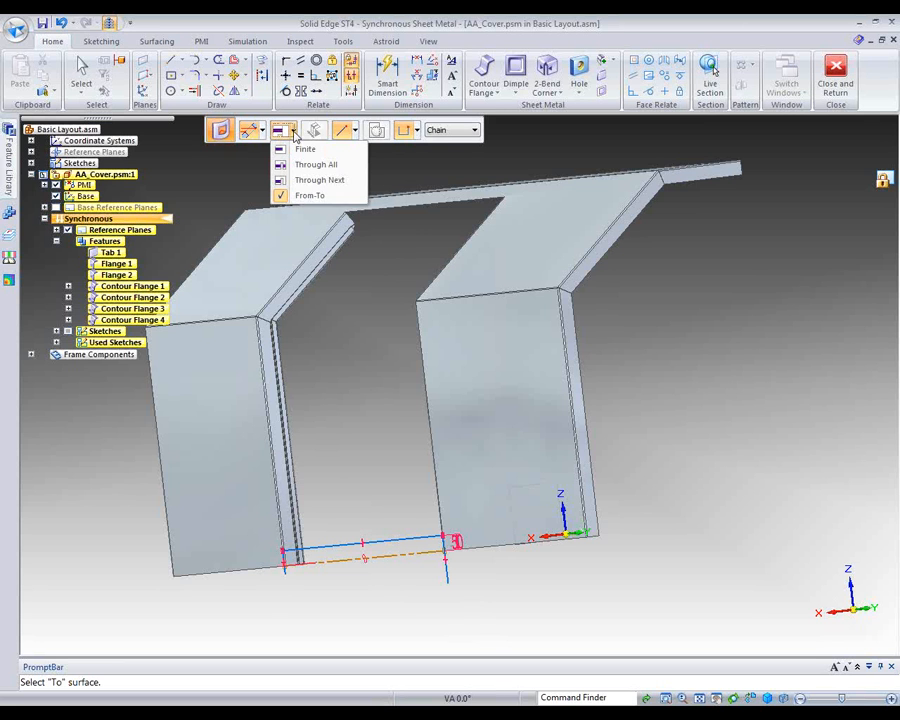
click(302, 149)
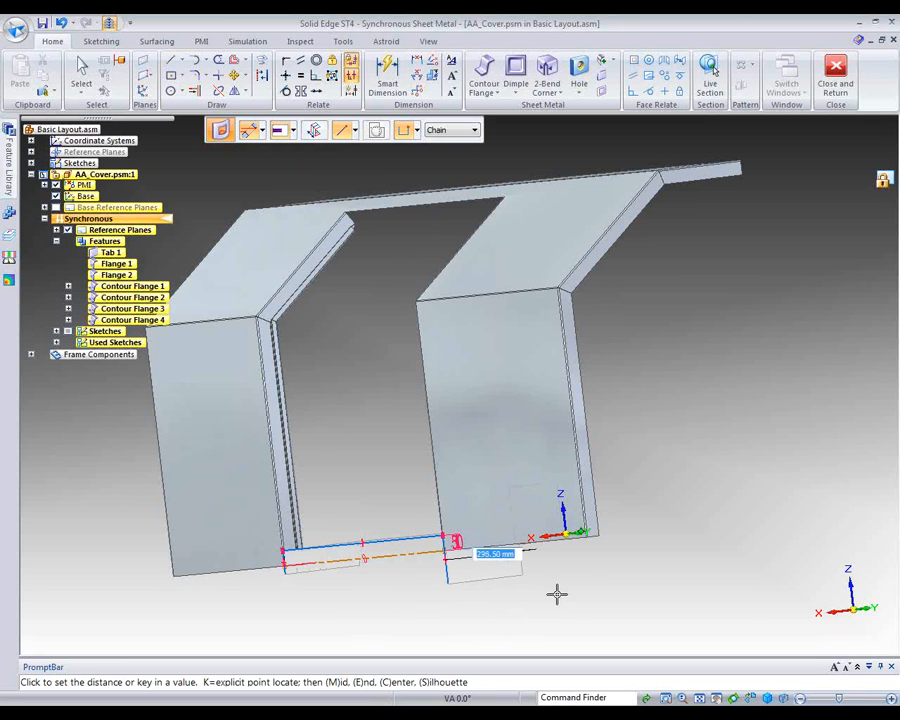
click(590, 600)
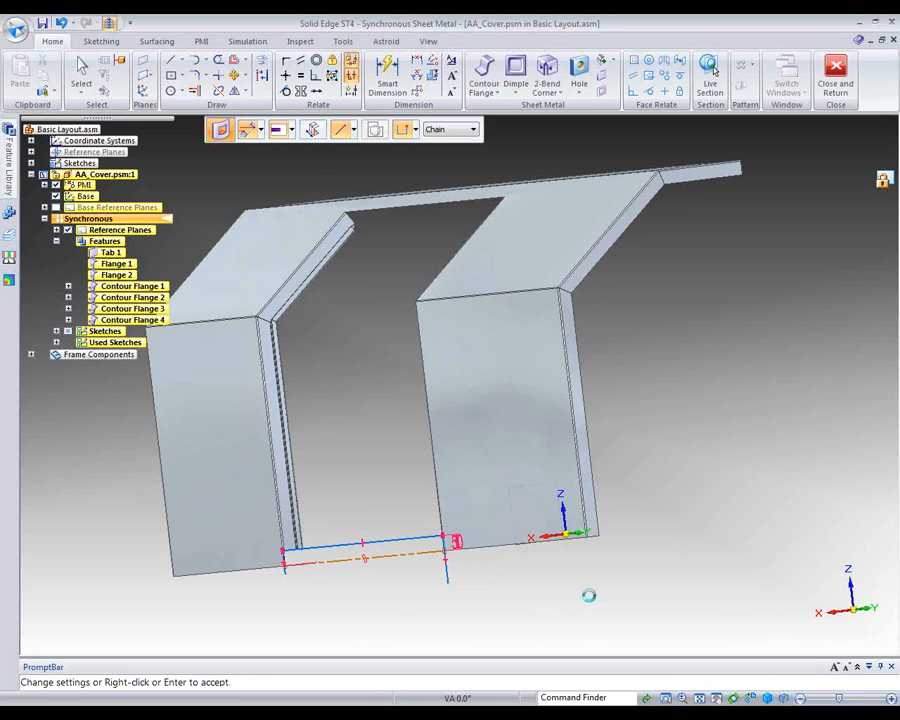
right_click(589, 596)
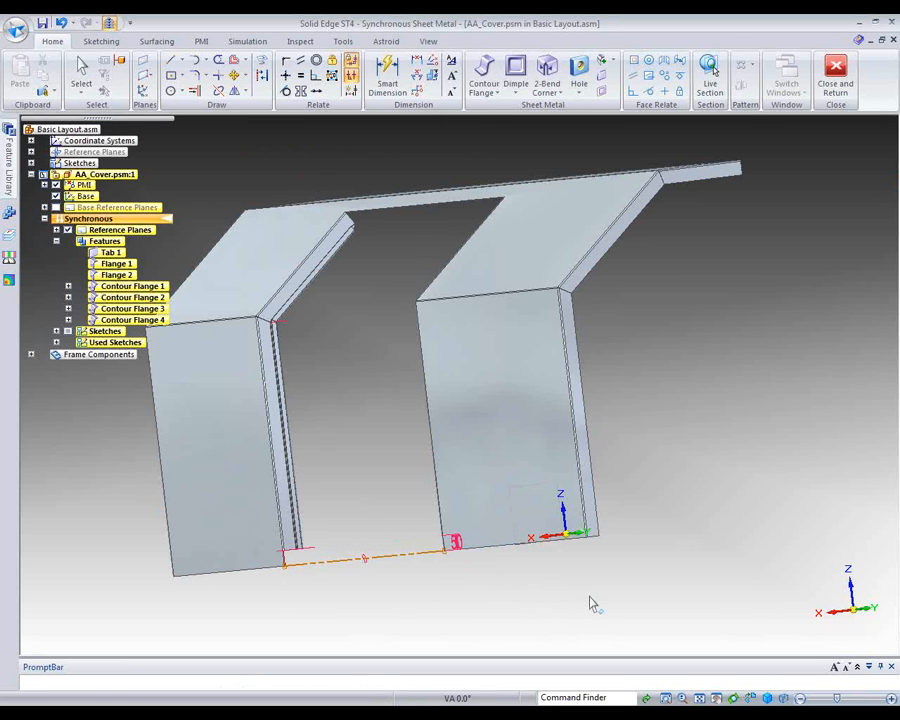
Return to the Basic Layout assembly, examine how the notched flanges clear the lower frame tube, and reopen AA_Cover for editing
click(836, 72)
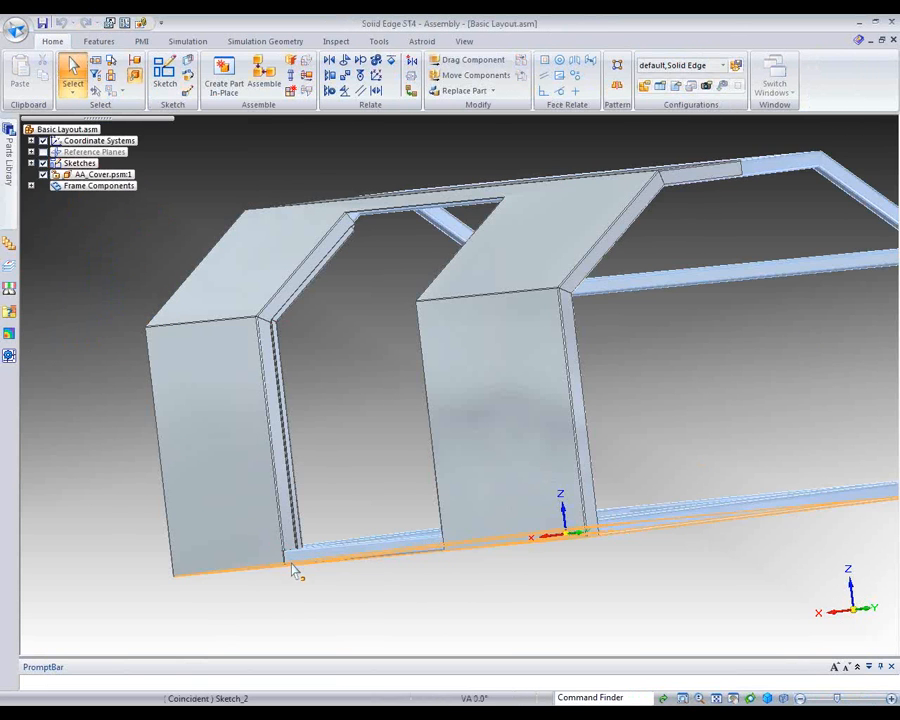
middle_drag(489, 639, 536, 665)
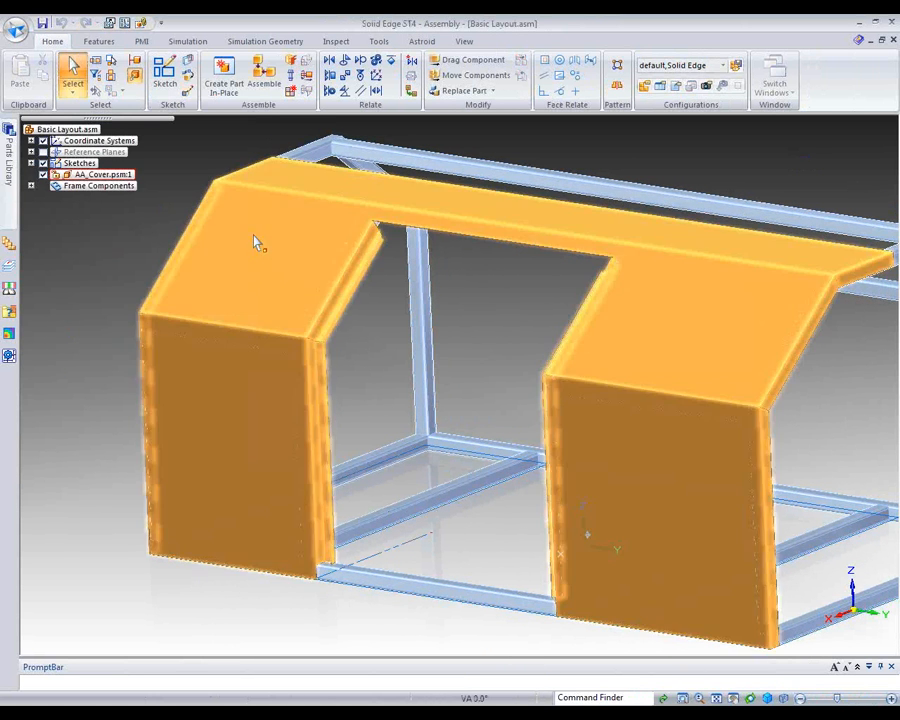
right_click(255, 243)
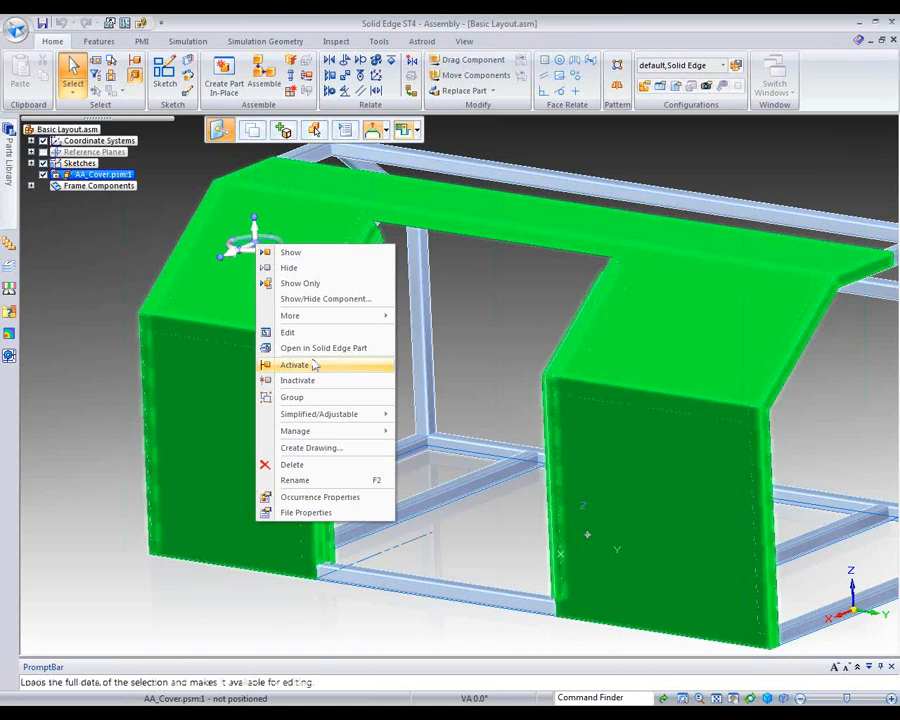
click(288, 333)
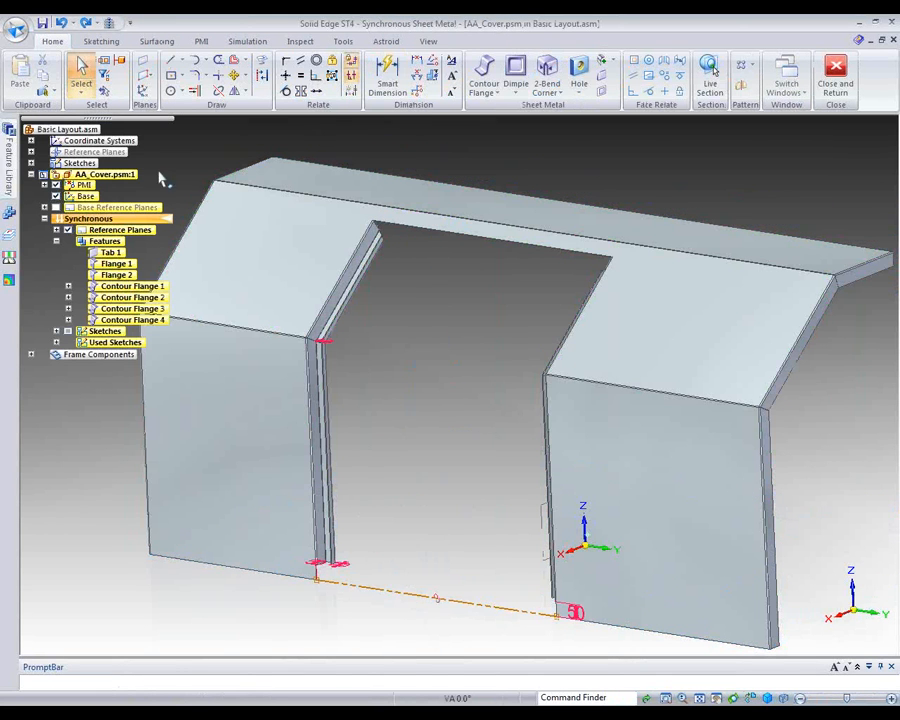
Flatten AA_Cover in the Flat Pattern environment, using its roof face as the base and that face's front bend edge as the x-axis
click(343, 41)
click(91, 60)
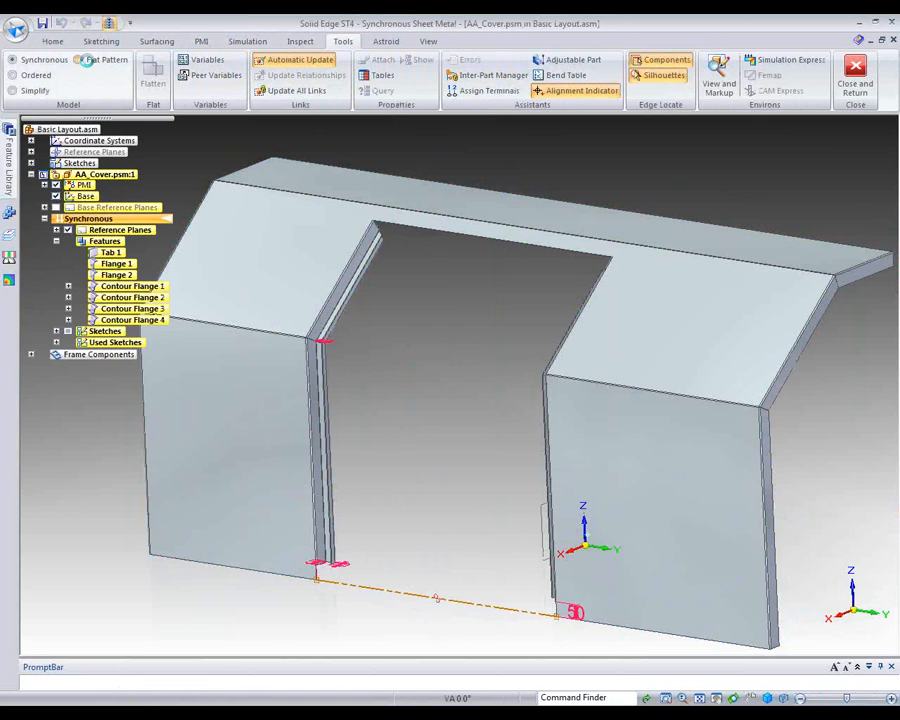
click(153, 72)
click(272, 185)
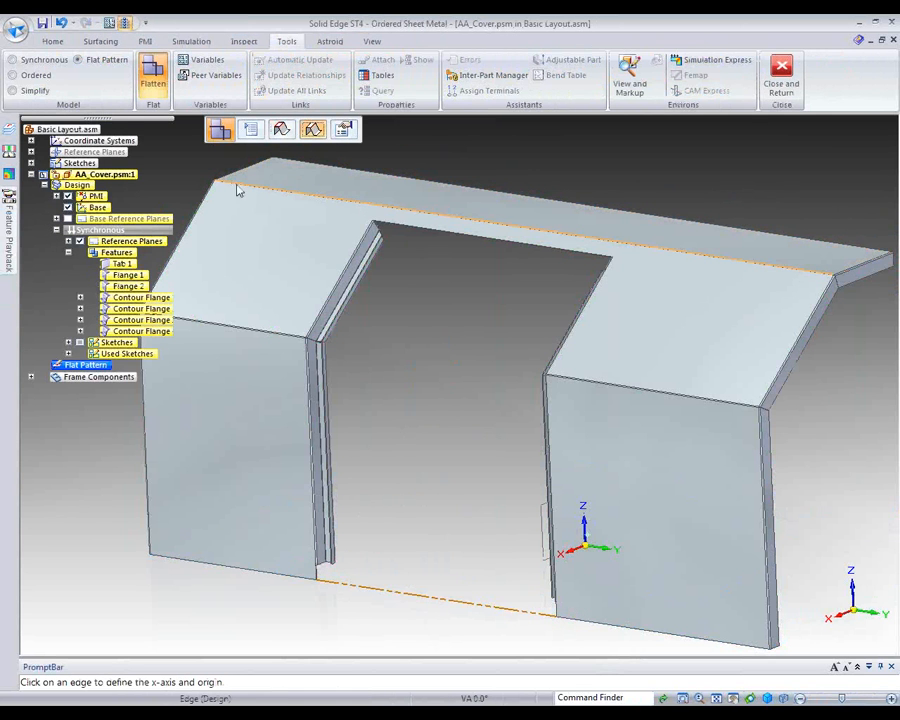
click(243, 192)
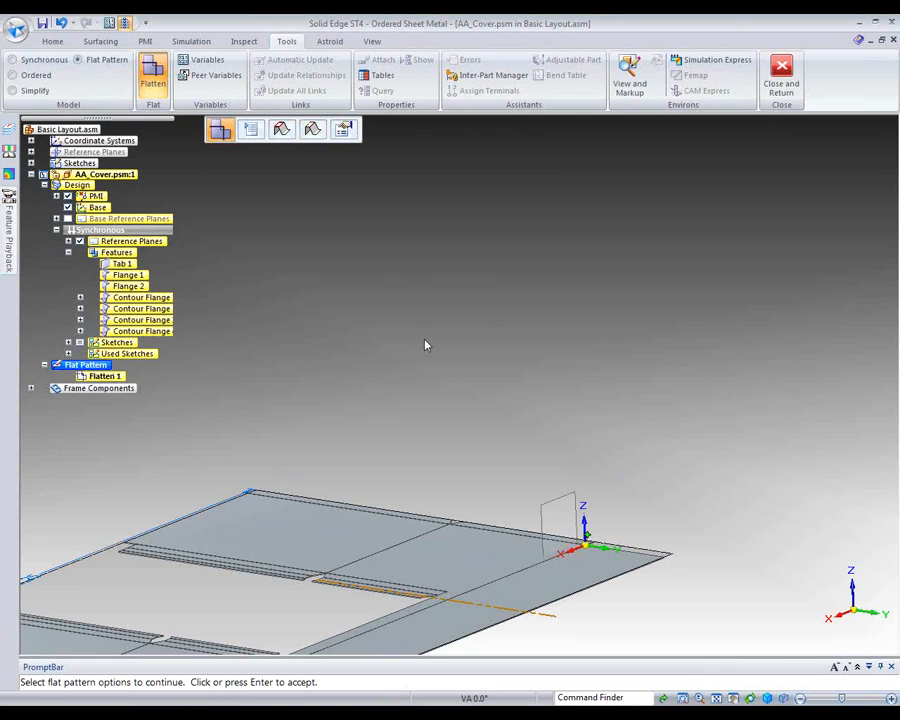
click(717, 699)
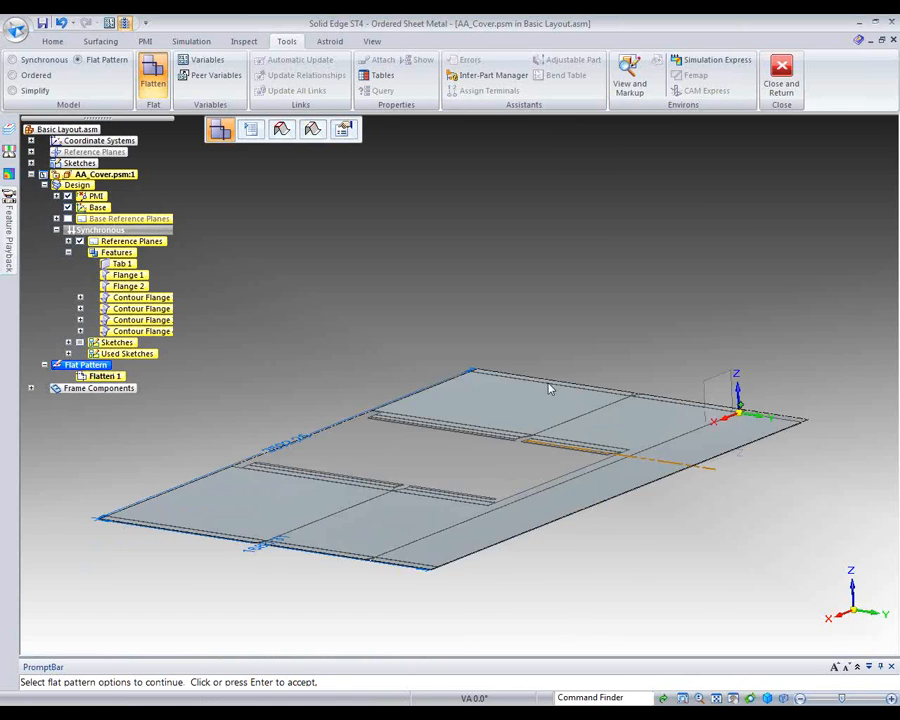
middle_drag(550, 388, 552, 486)
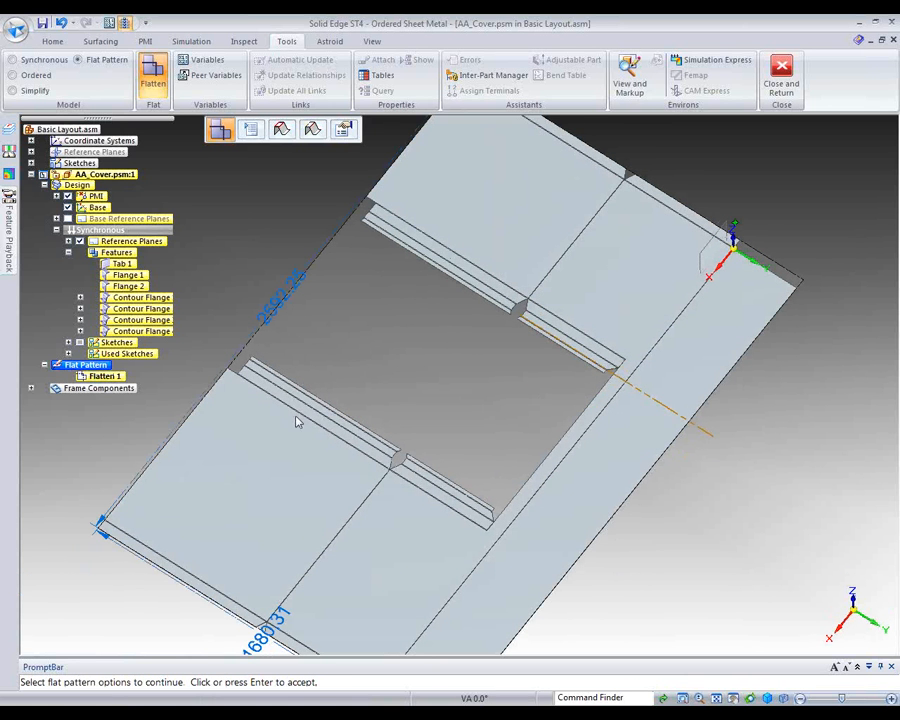
Hide the cover's sketches, switch the part back to the Synchronous model, and return to the Basic Layout assembly
click(80, 342)
scroll(737, 531, down, 2)
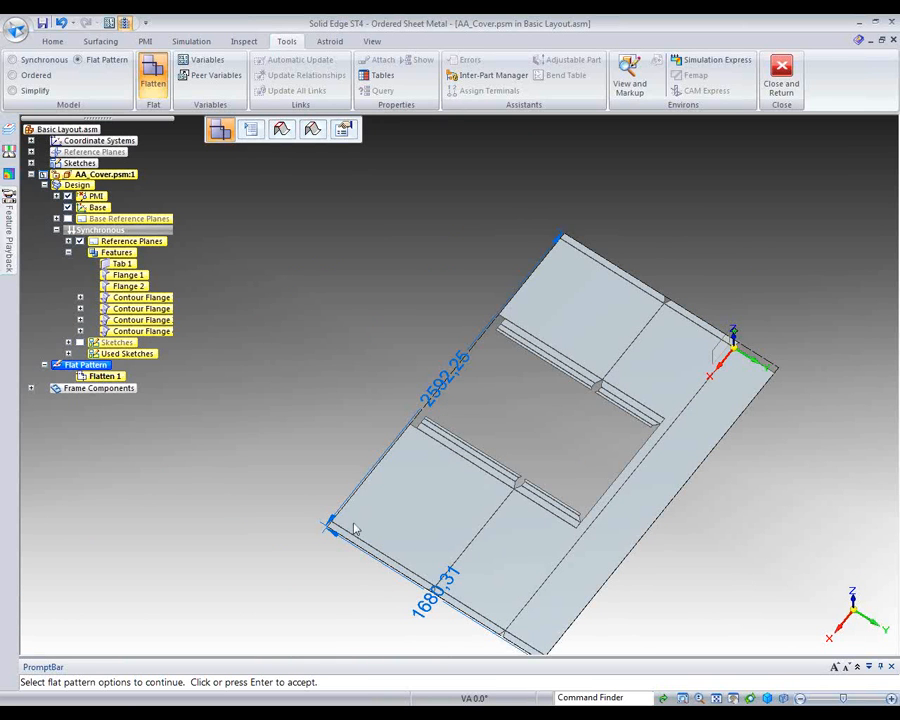
scroll(353, 327, down, 1)
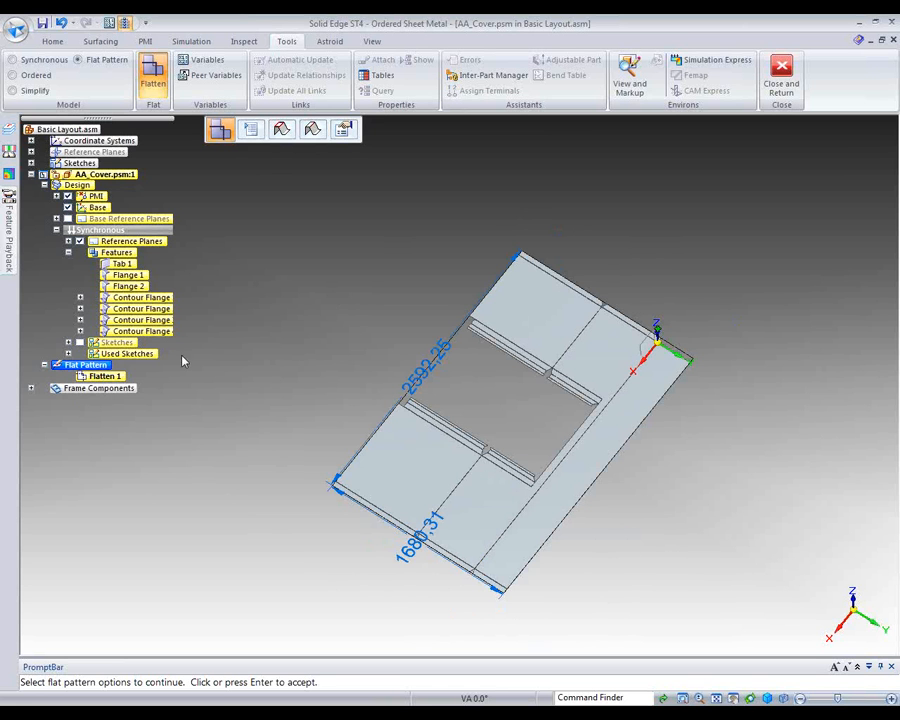
click(38, 60)
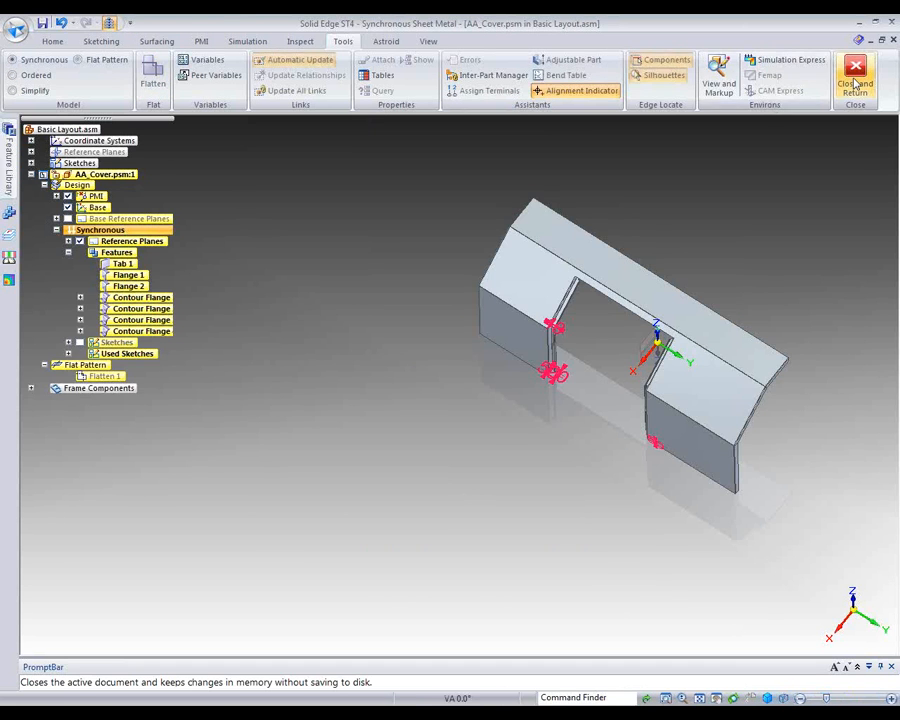
click(857, 86)
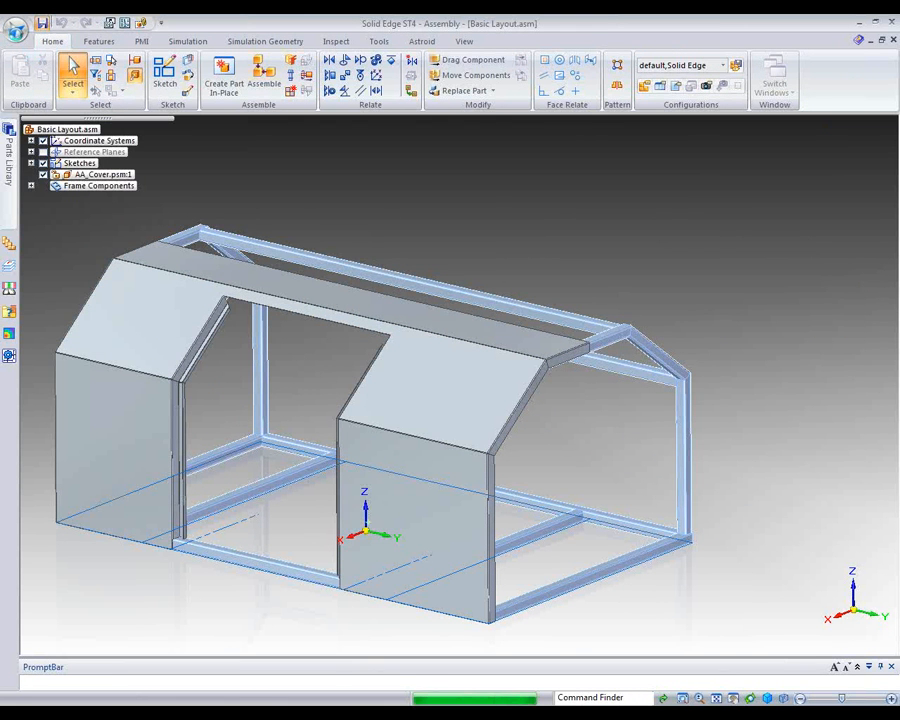
Create a drawing of the Basic Layout assembly from the Iso Draft.dft template with the Drawing View Creation Wizard enabled
click(16, 29)
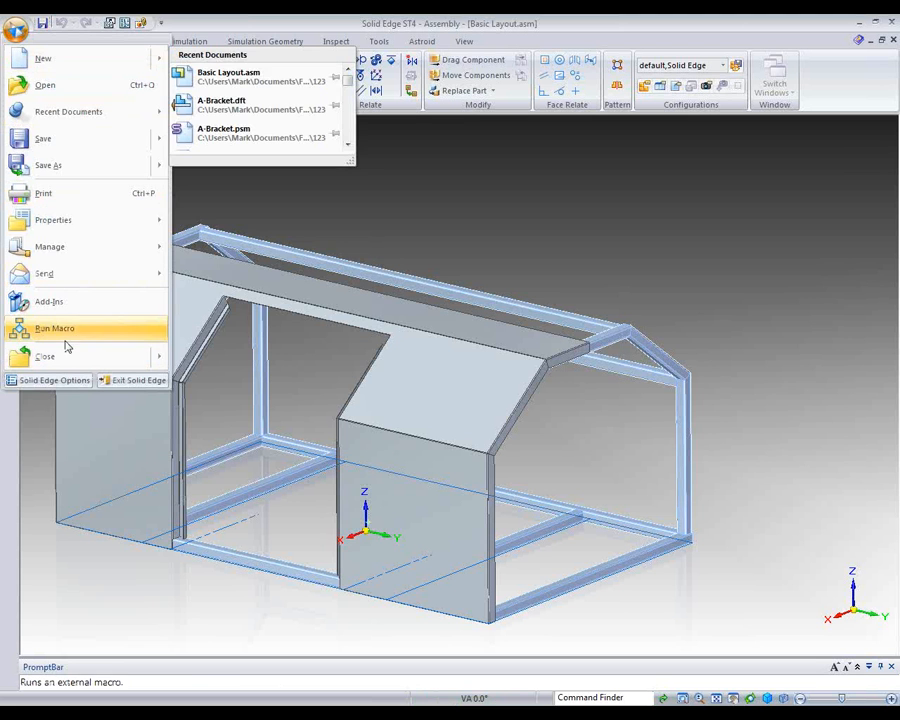
mouse_move(48, 62)
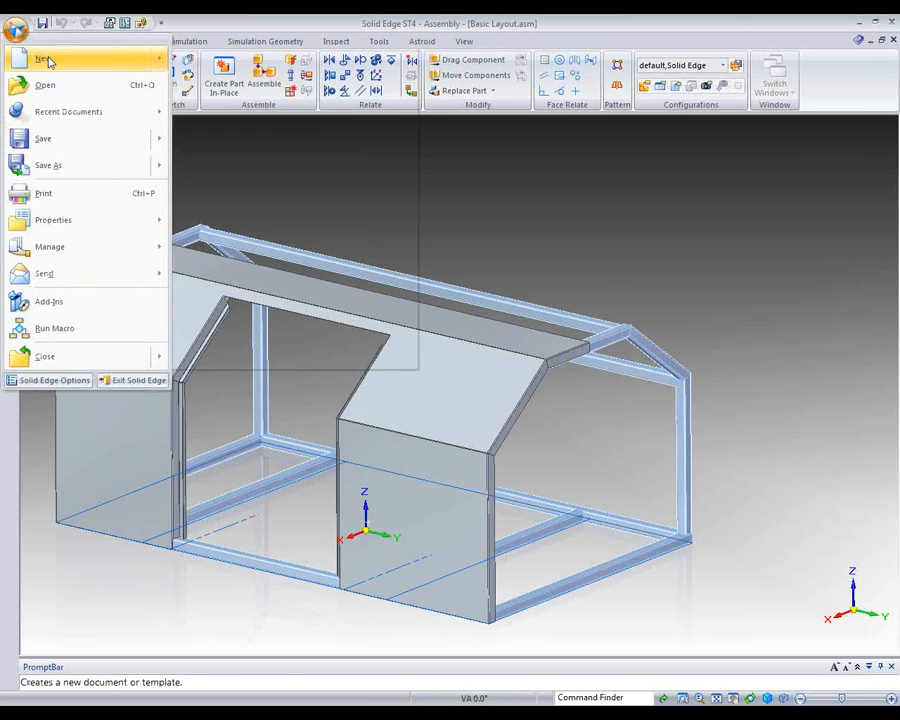
click(291, 296)
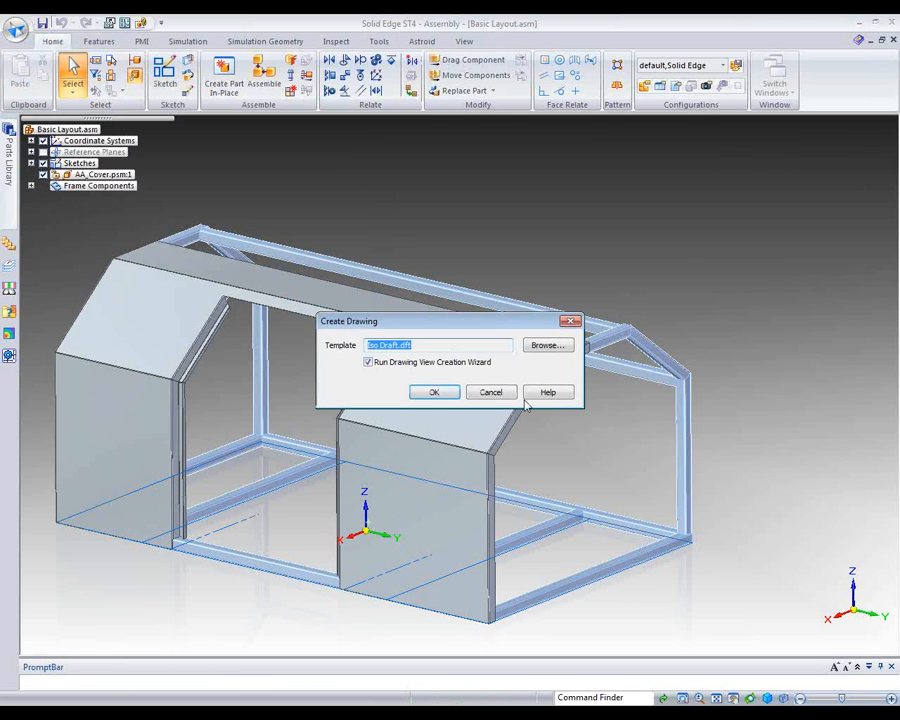
click(434, 392)
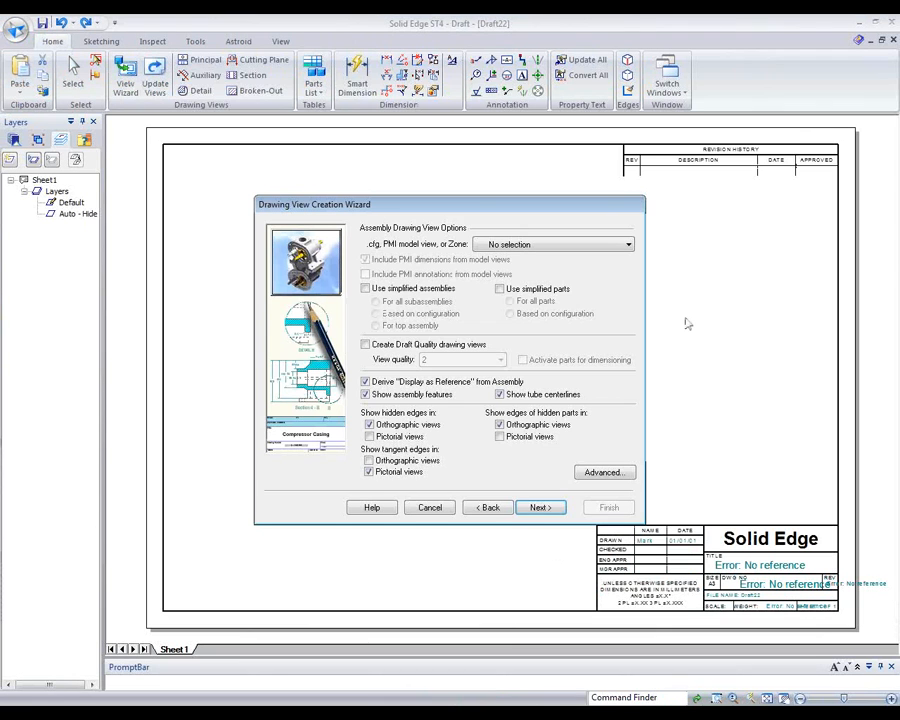
Keep the default assembly view options and place an iso view in the right half of the sheet
click(540, 508)
click(386, 280)
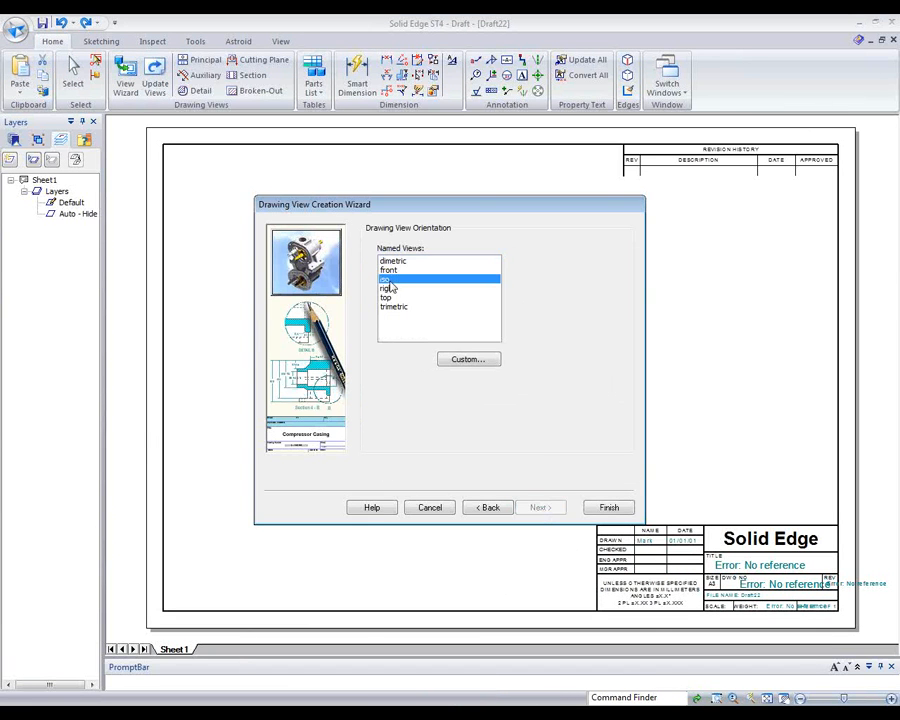
click(609, 509)
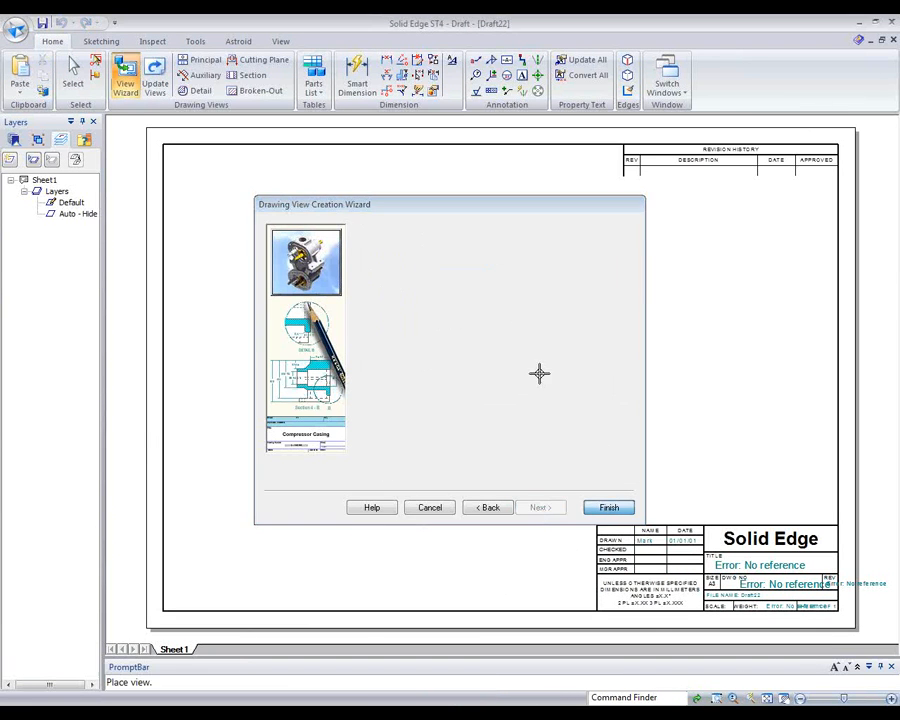
click(626, 347)
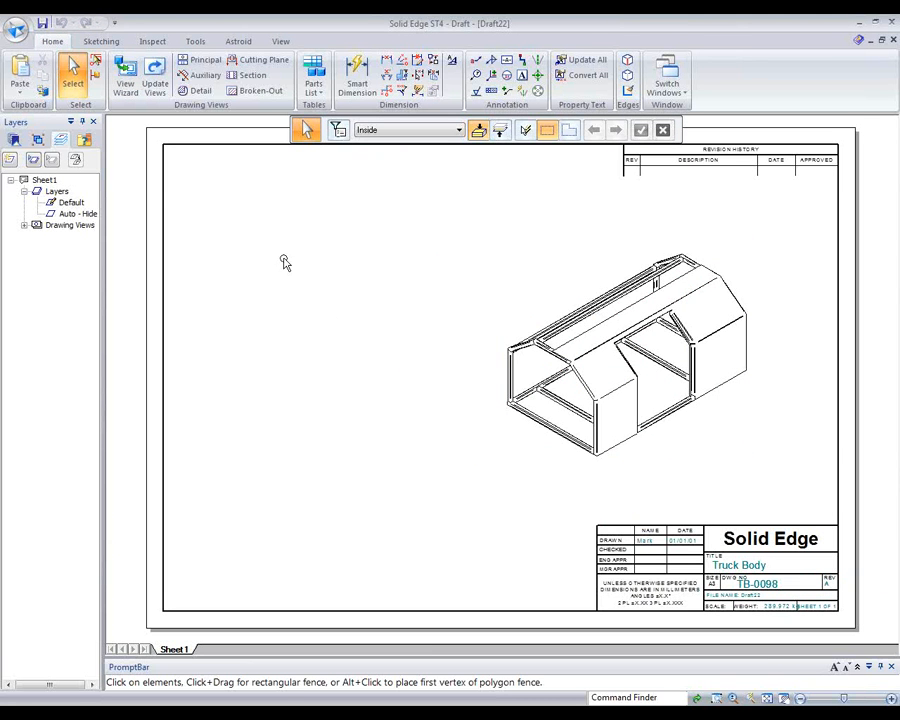
Create a ballooned parts list from the iso view, excluding AA_Cover.psm, and place it in the left half of the sheet
click(314, 88)
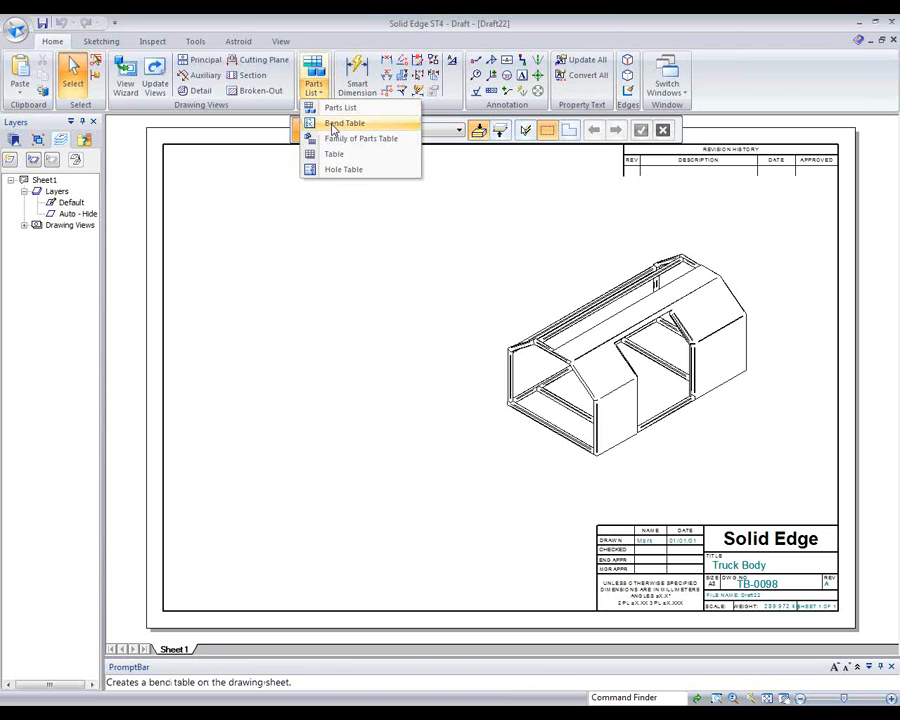
click(342, 108)
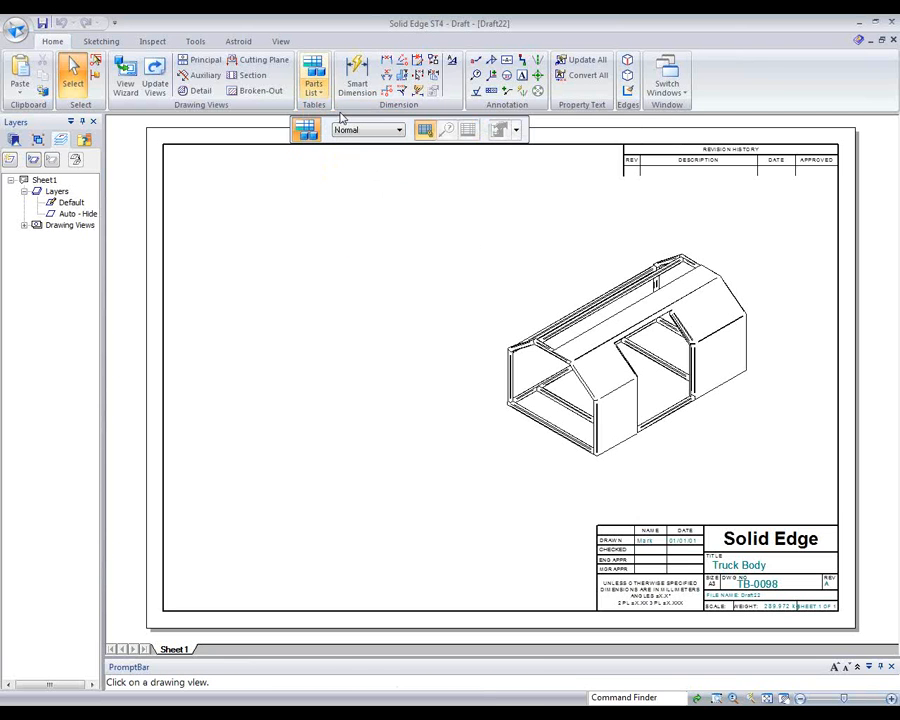
click(600, 375)
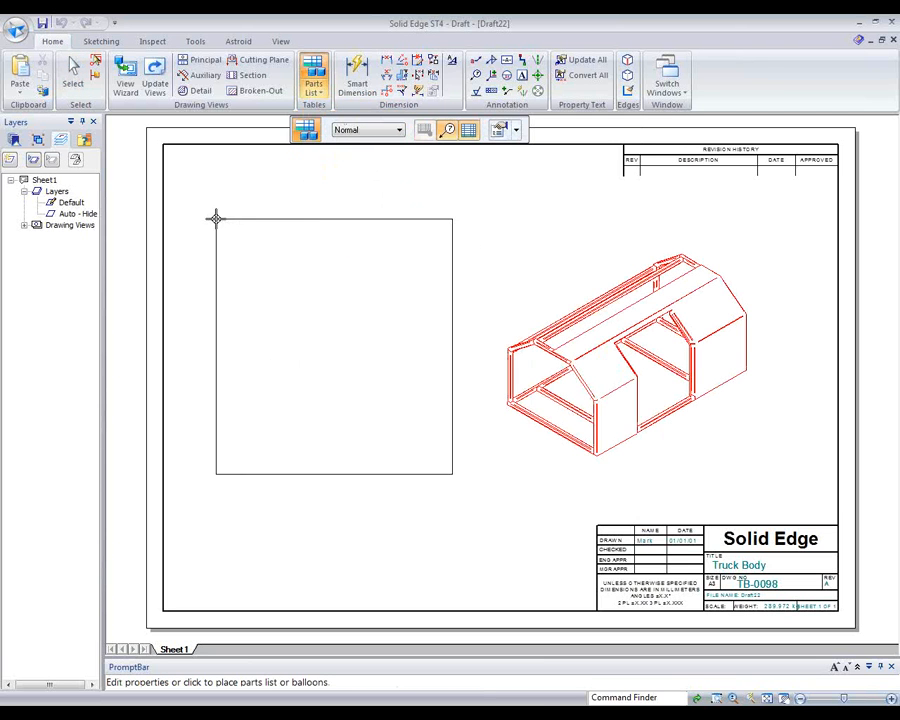
click(498, 131)
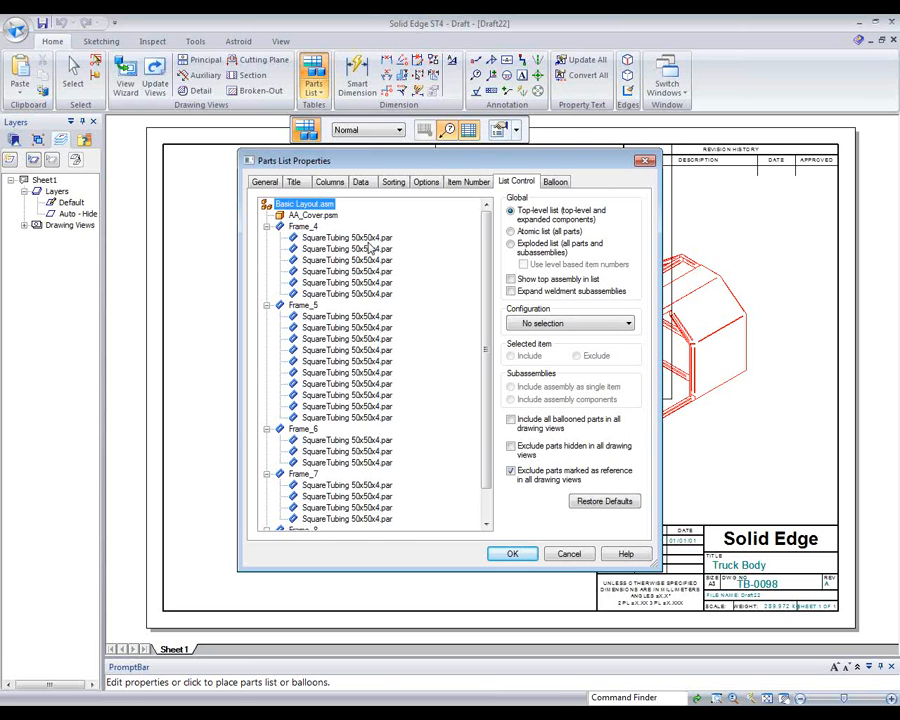
click(318, 216)
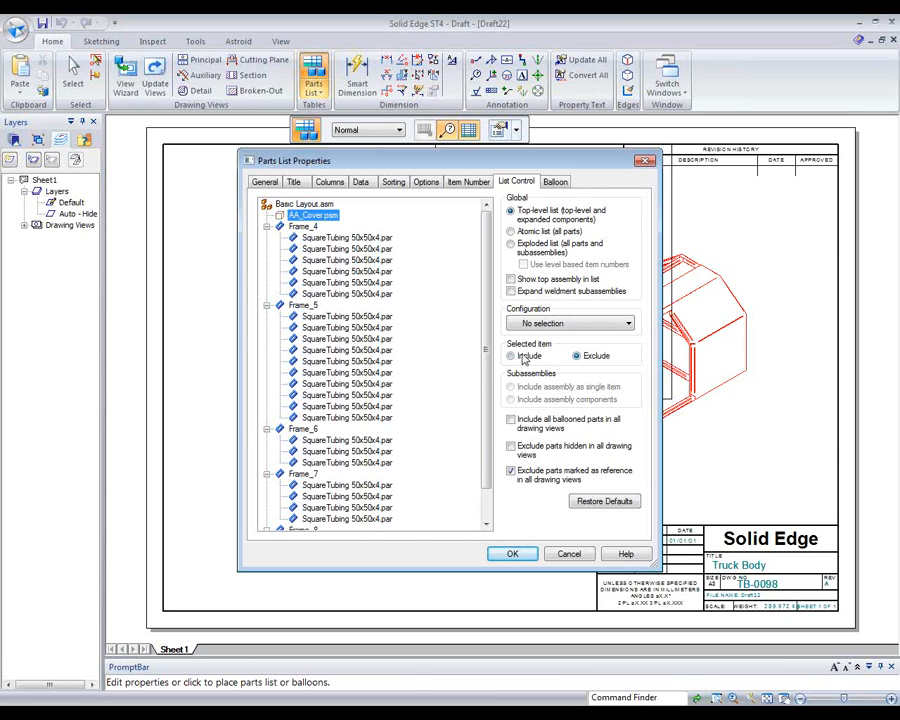
scroll(490, 435, down, 1)
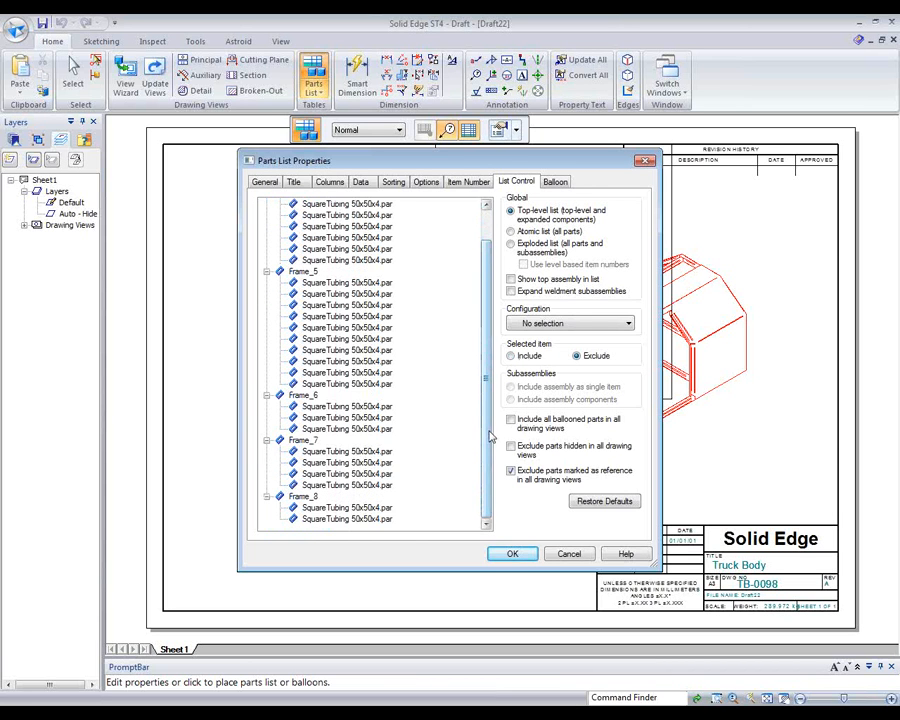
drag(490, 435, 490, 360)
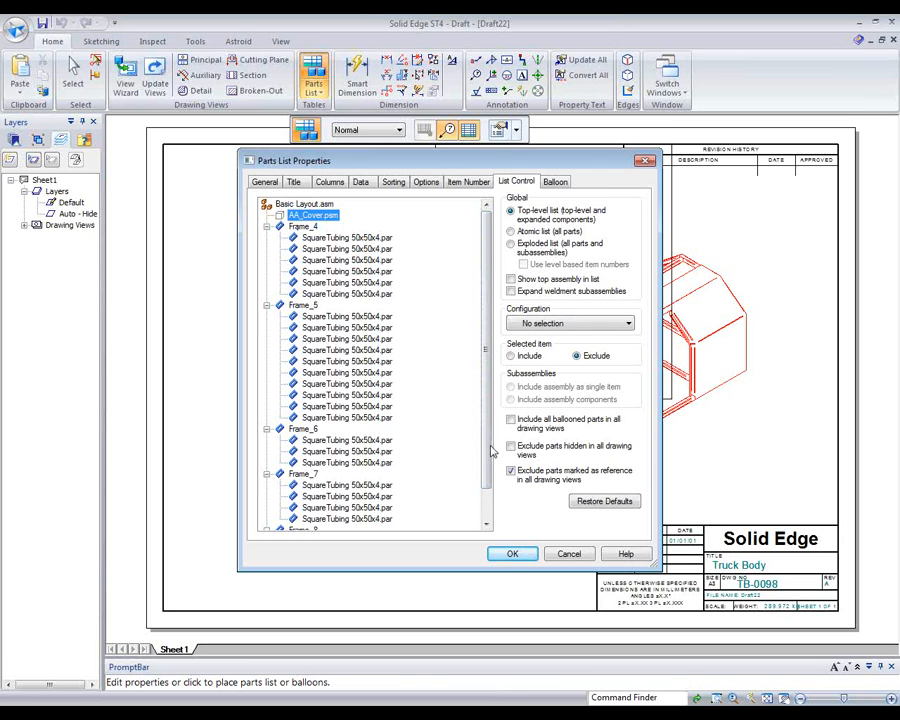
click(511, 553)
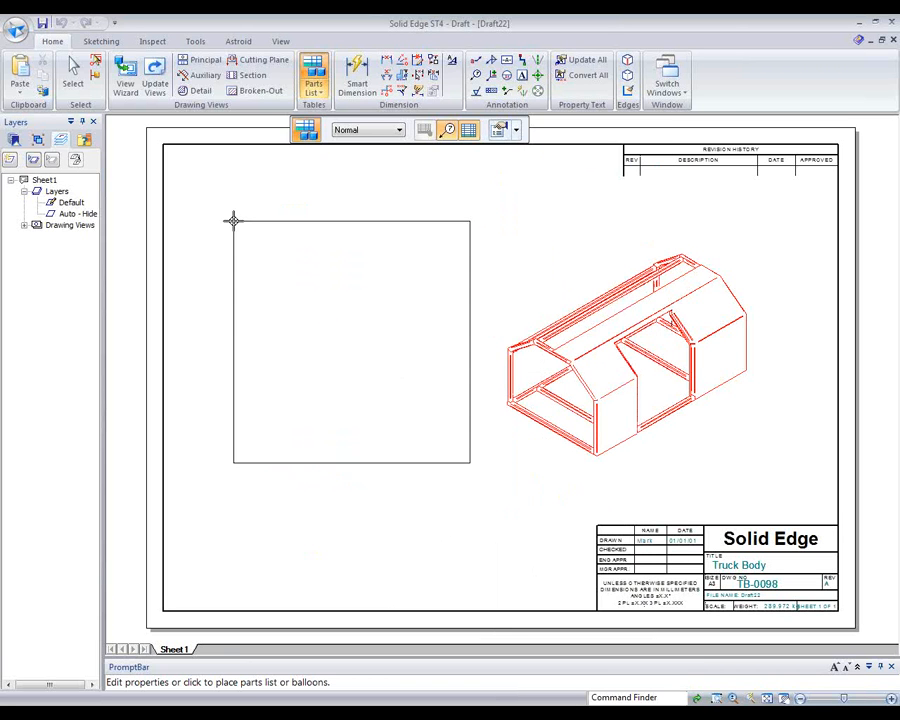
click(210, 195)
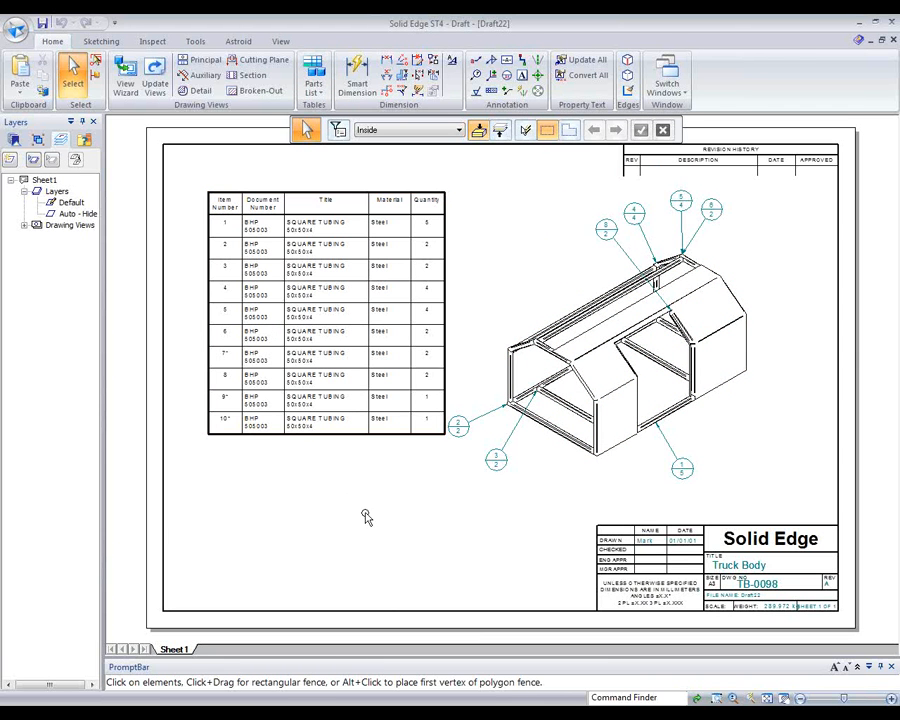
Clear the drawing view selection and move the parts list closer to the sheet's left border
click(600, 456)
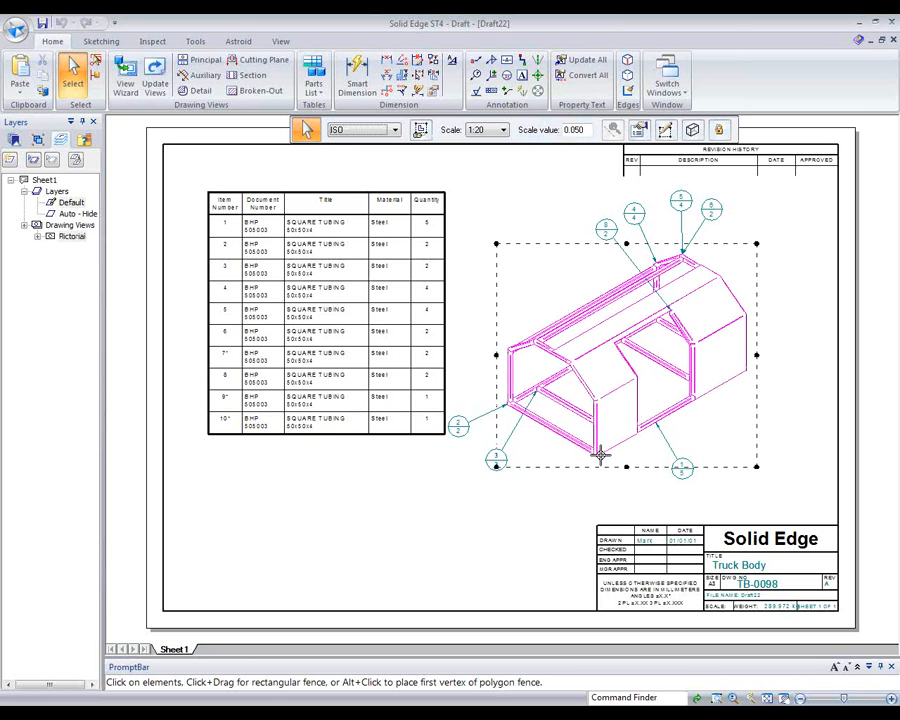
right_click(599, 454)
click(446, 566)
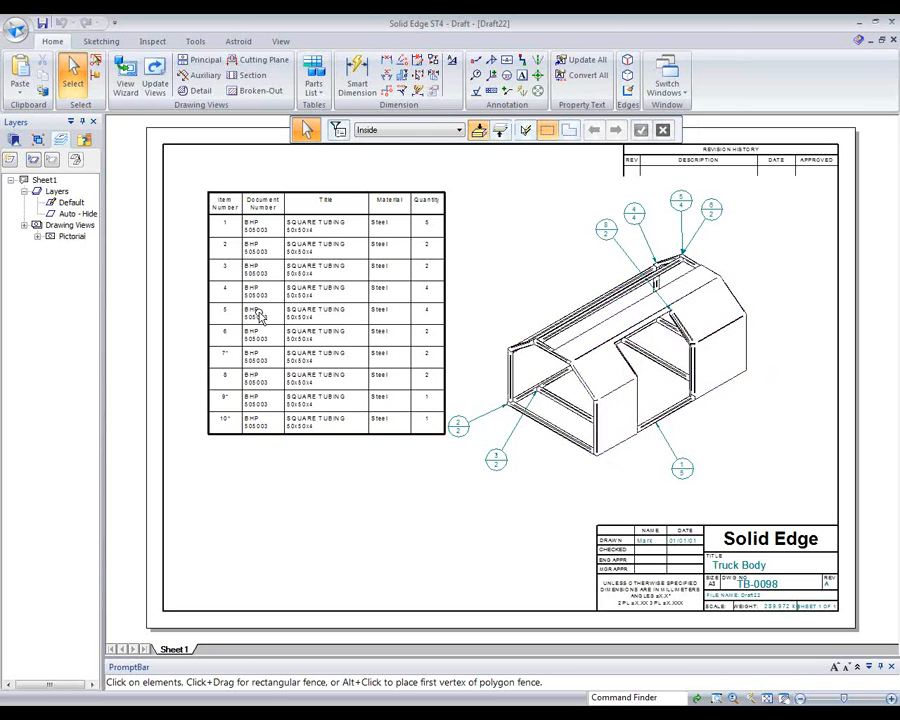
click(305, 188)
drag(305, 188, 272, 188)
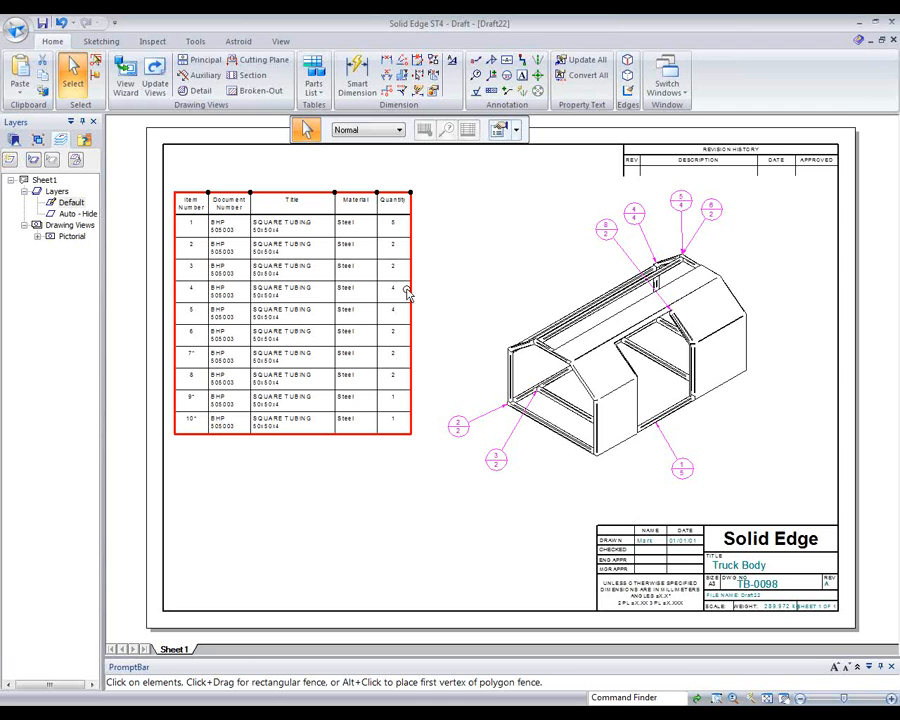
Add a Cut Length column to the parts list and position it between Title and Material
right_click(413, 234)
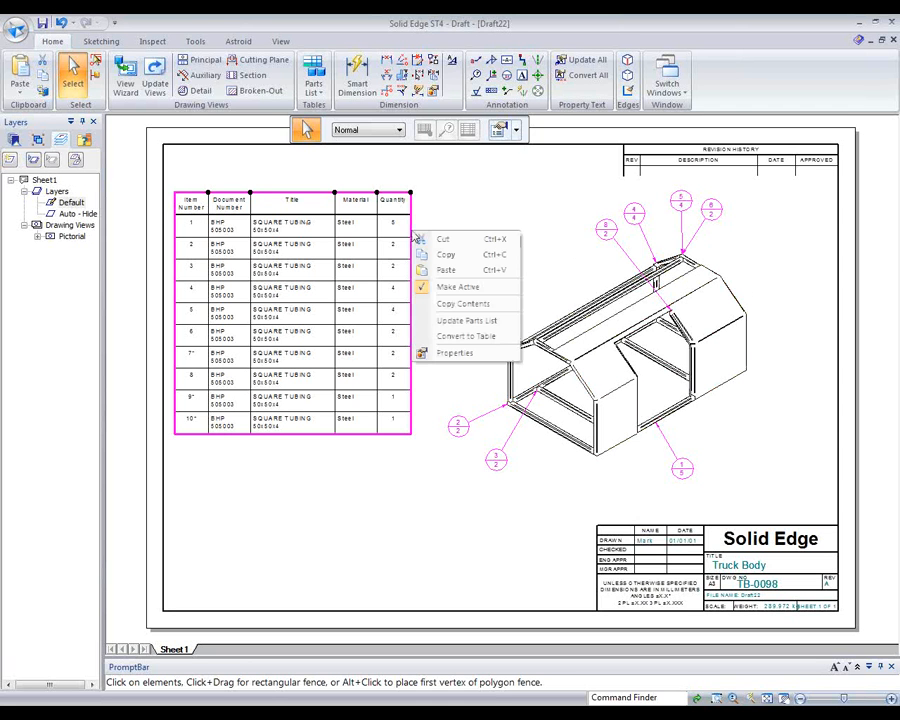
click(452, 354)
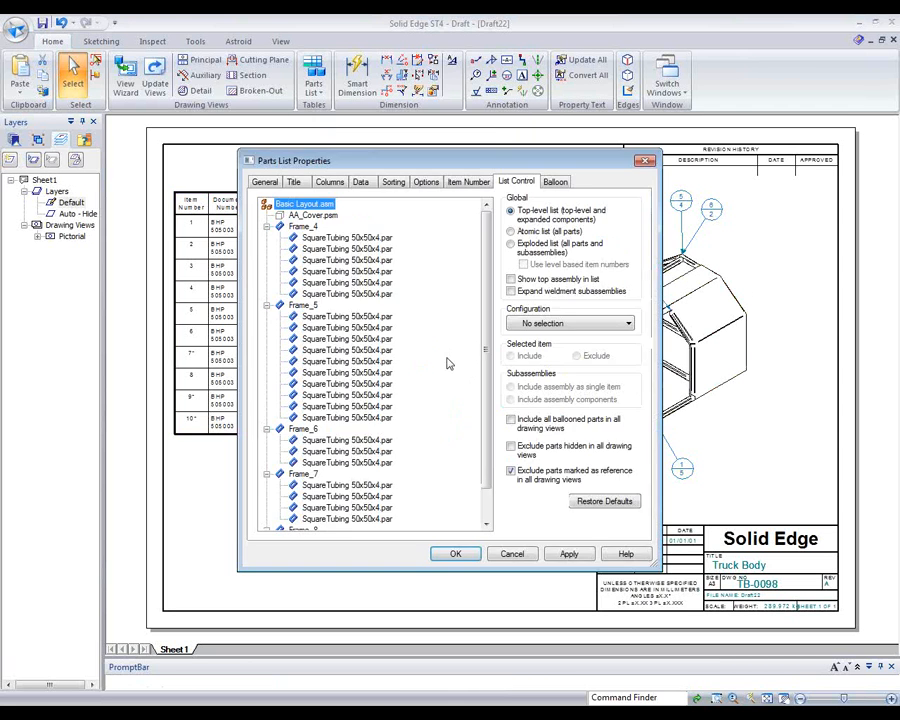
click(330, 182)
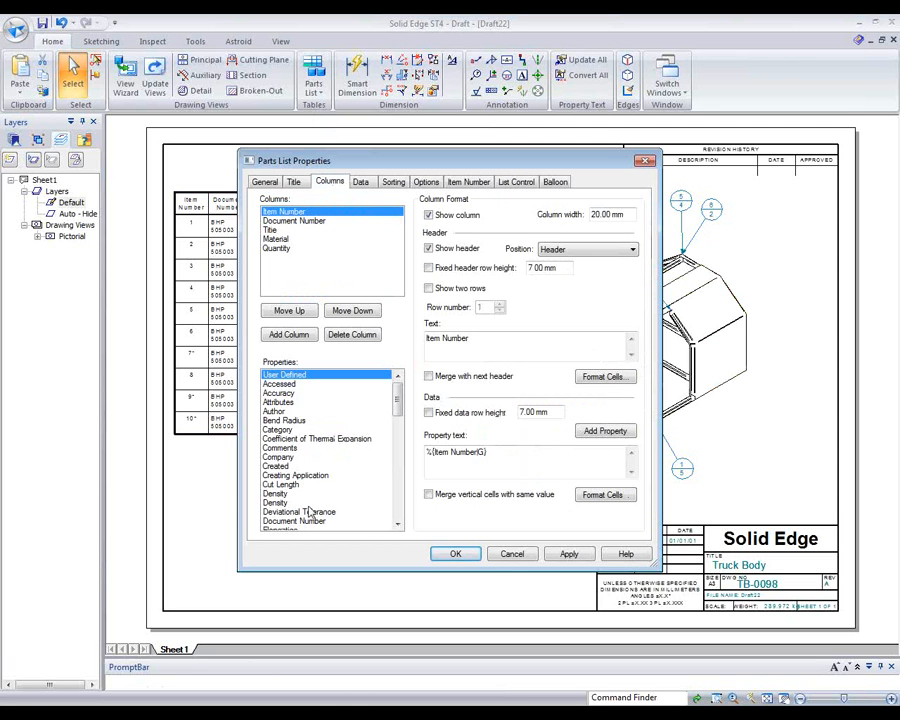
click(284, 485)
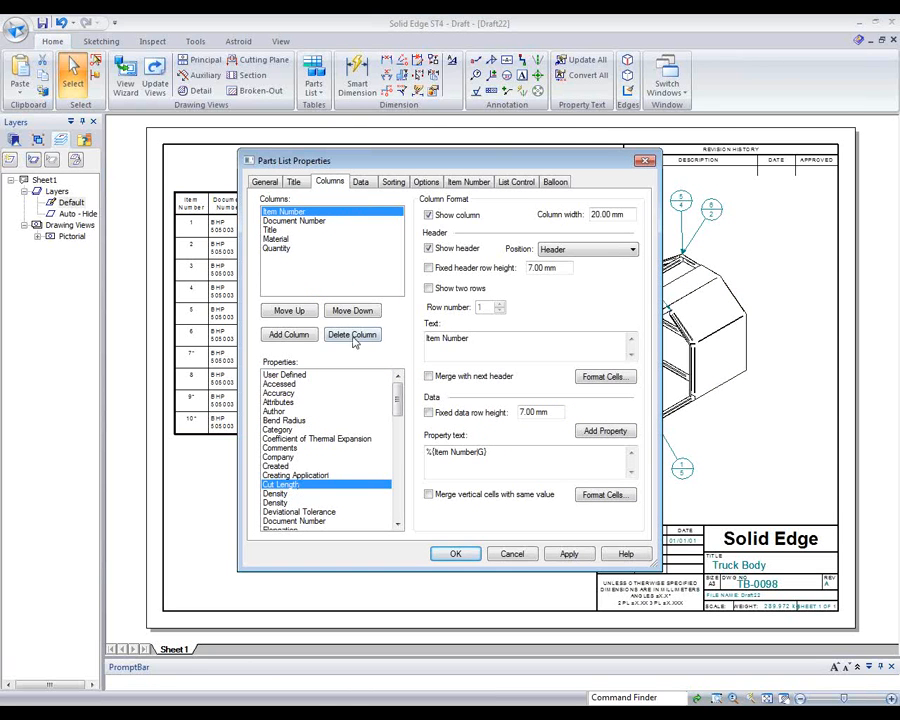
click(290, 336)
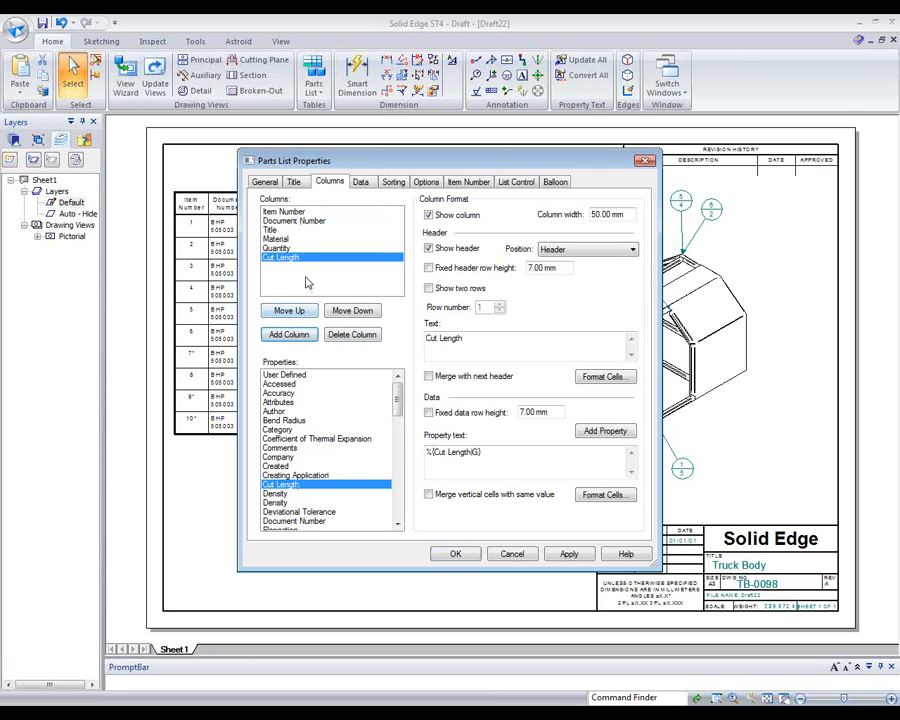
click(290, 311)
click(290, 311)
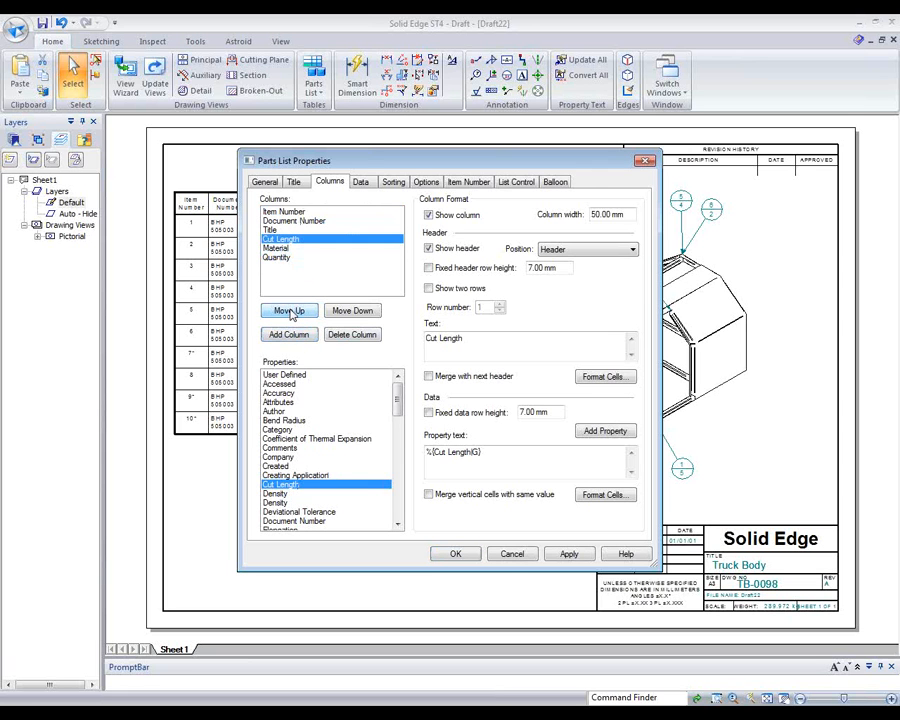
click(459, 554)
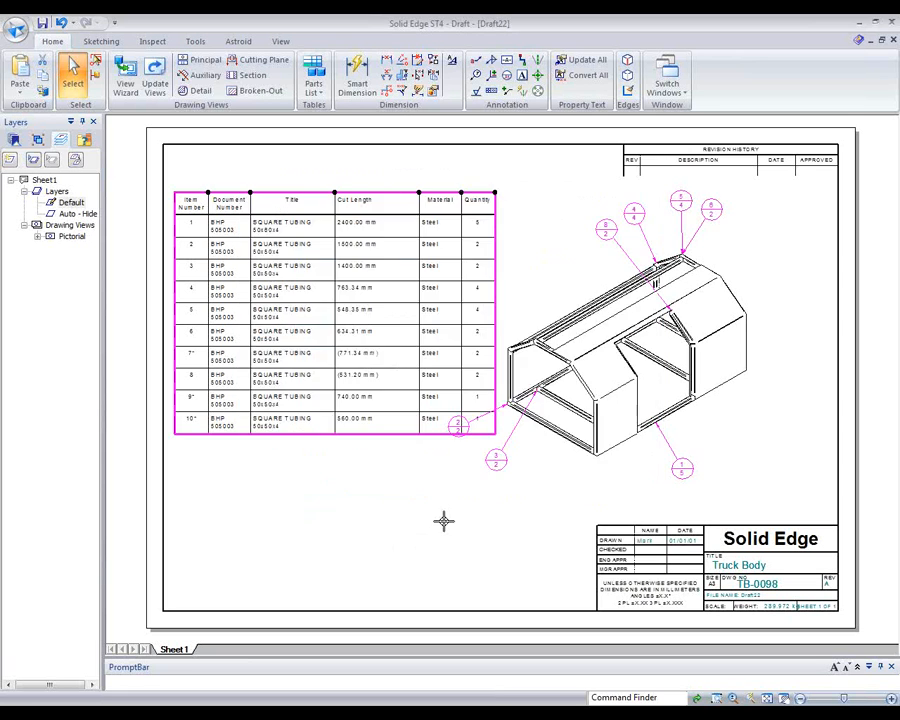
Move the parts list to the sheet's lower-left corner and shift the item 2 balloon clear of the table
click(428, 366)
drag(374, 184, 372, 367)
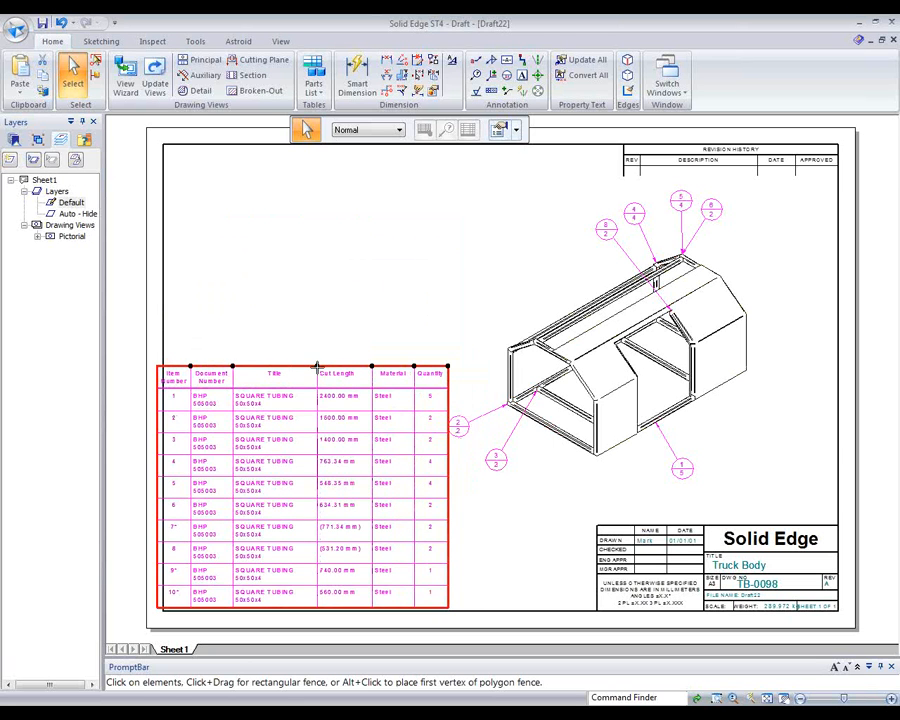
drag(317, 367, 348, 363)
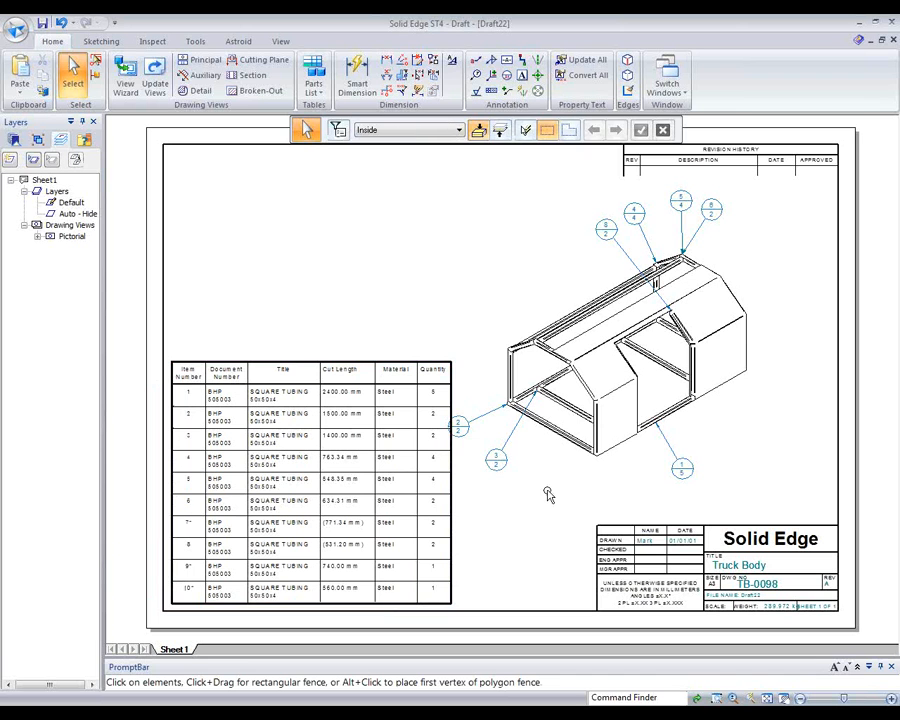
click(458, 426)
drag(460, 424, 478, 418)
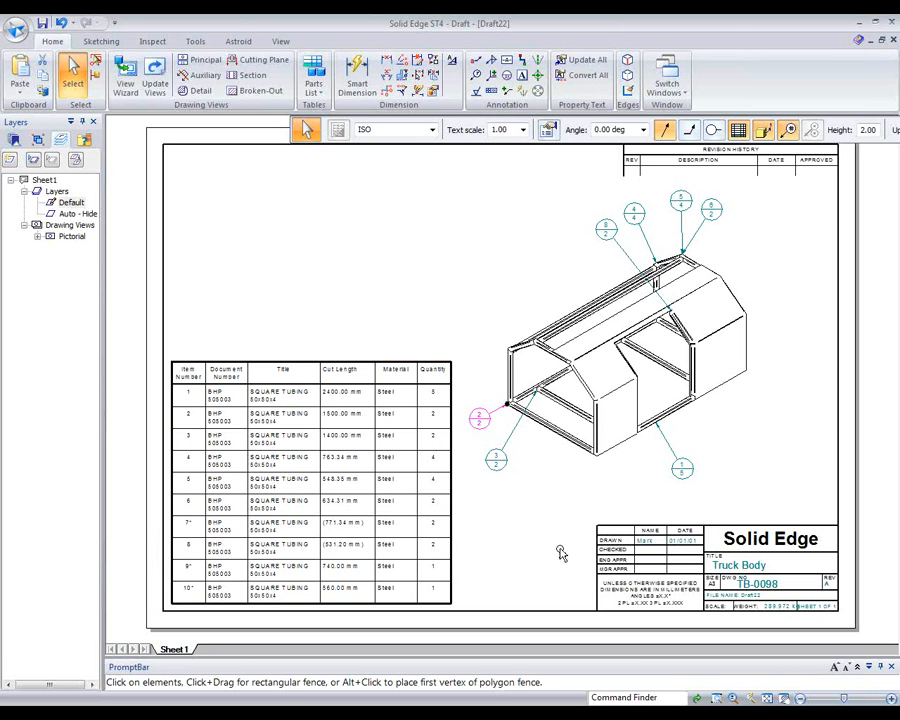
Insert a second drawing sheet and start a new drawing view on it from AA_Cover.psm
right_click(191, 648)
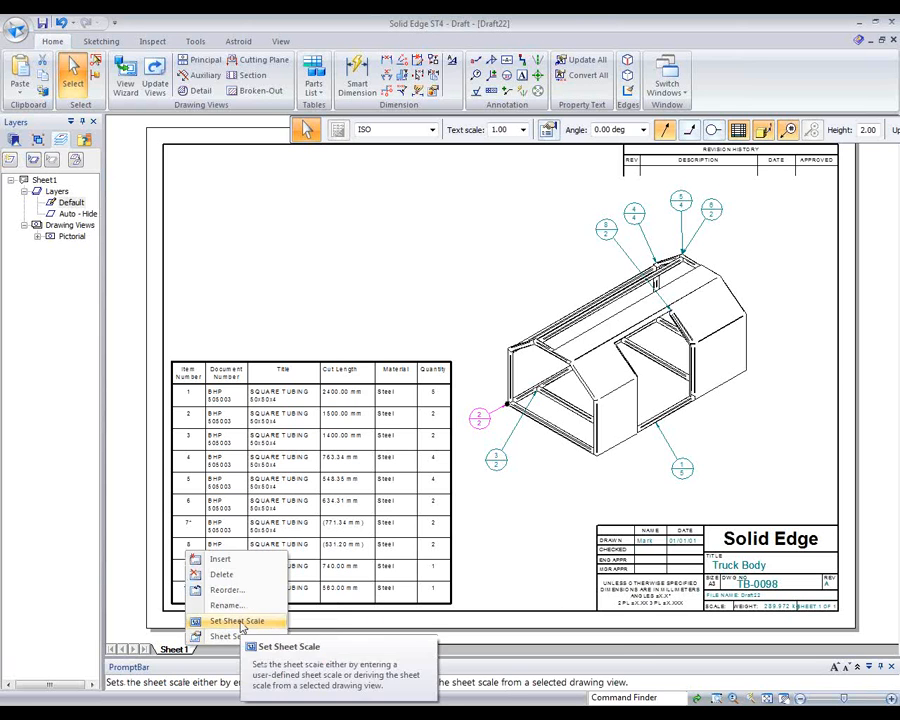
click(220, 559)
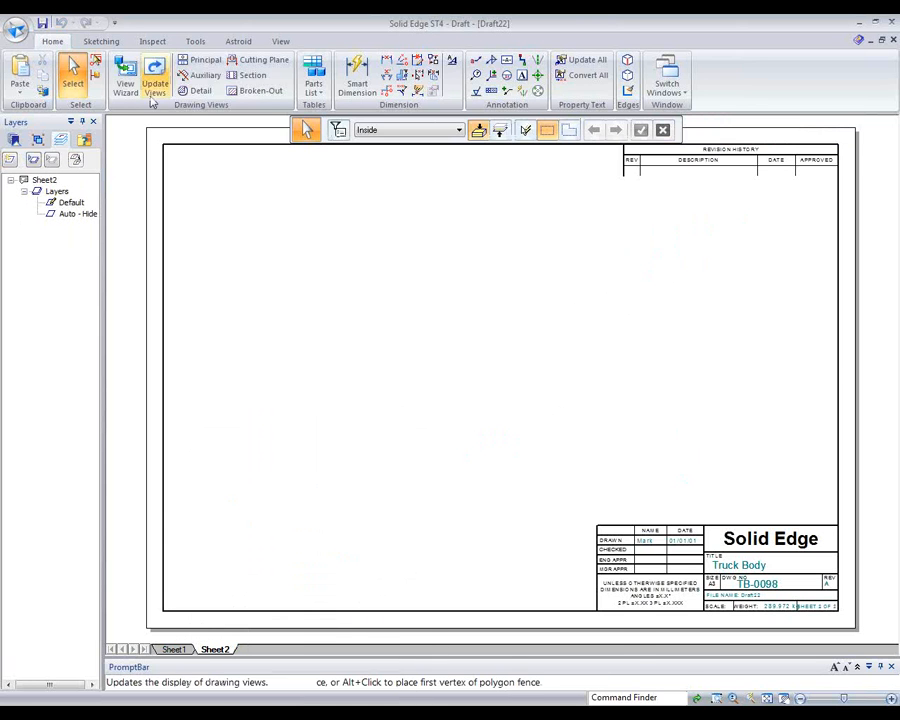
click(125, 78)
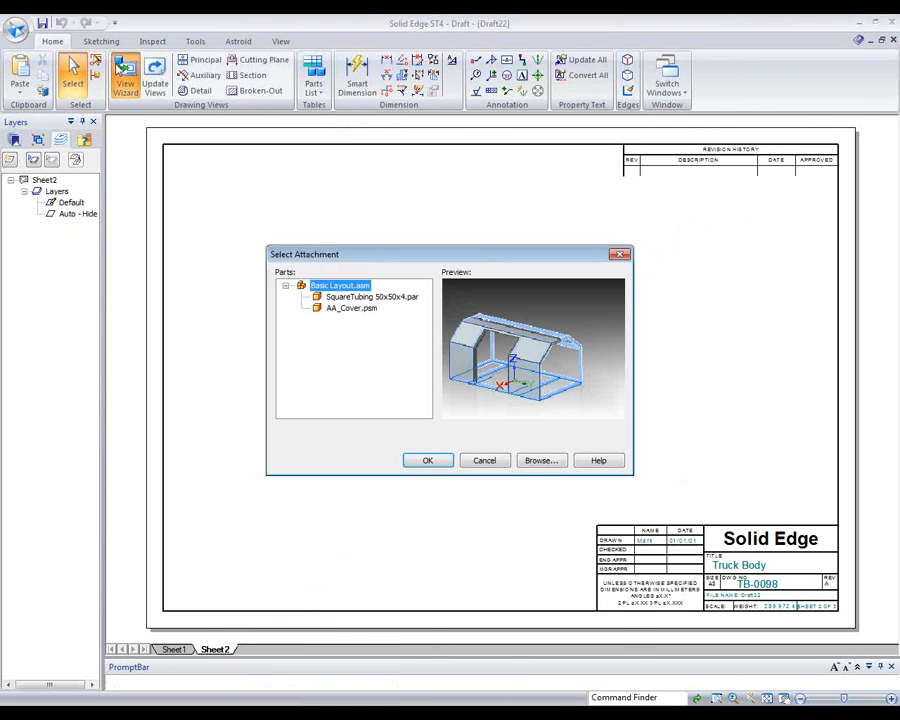
click(345, 309)
click(430, 461)
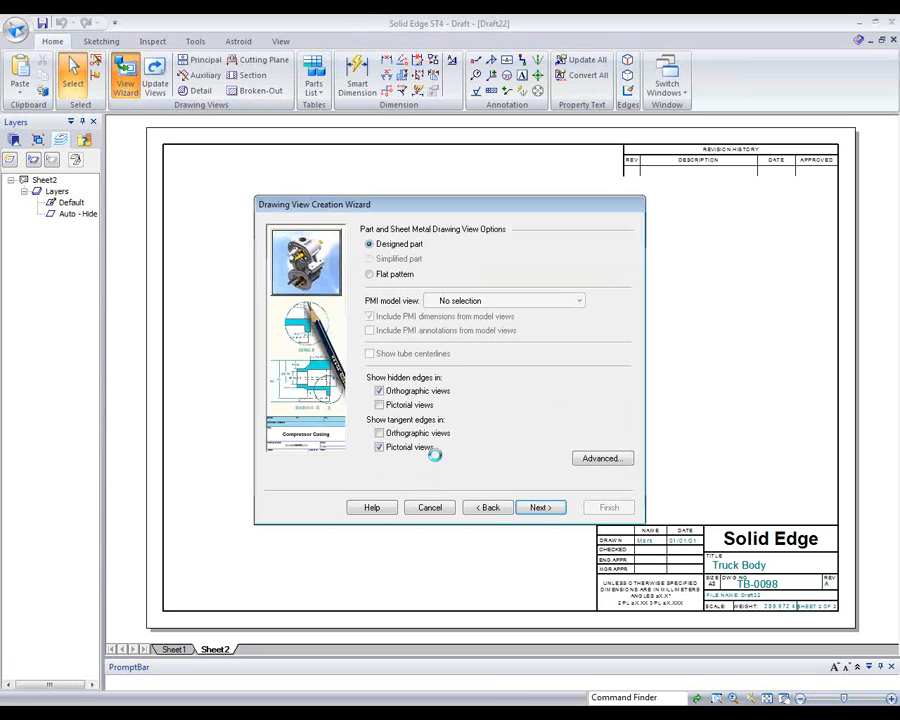
Place a top view of the AA_Cover flat pattern at 1:10 scale near the middle of the new sheet
click(538, 506)
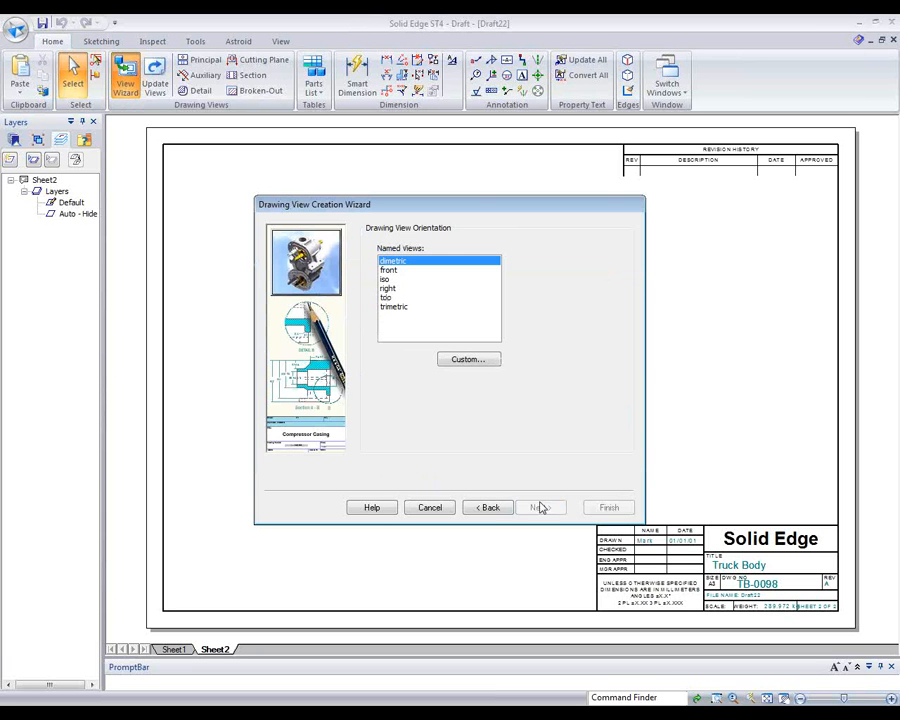
click(390, 297)
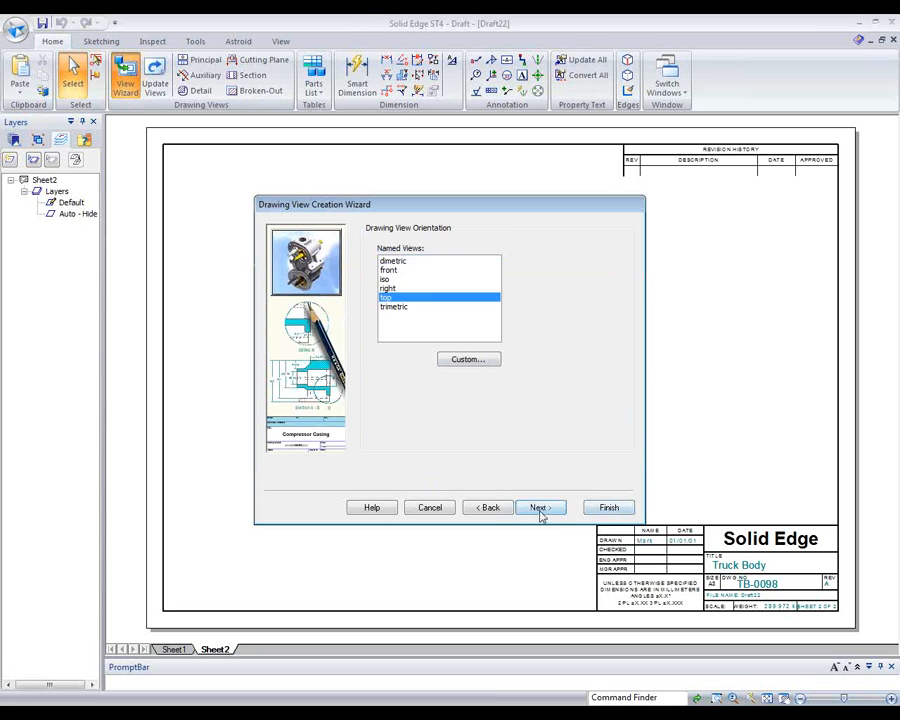
click(539, 507)
click(608, 507)
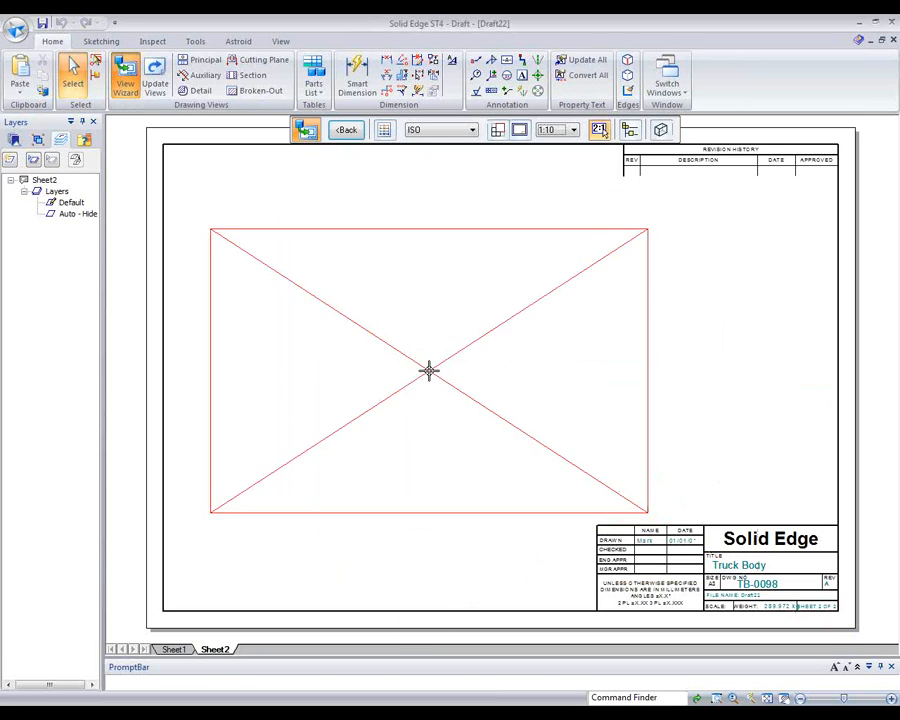
click(433, 362)
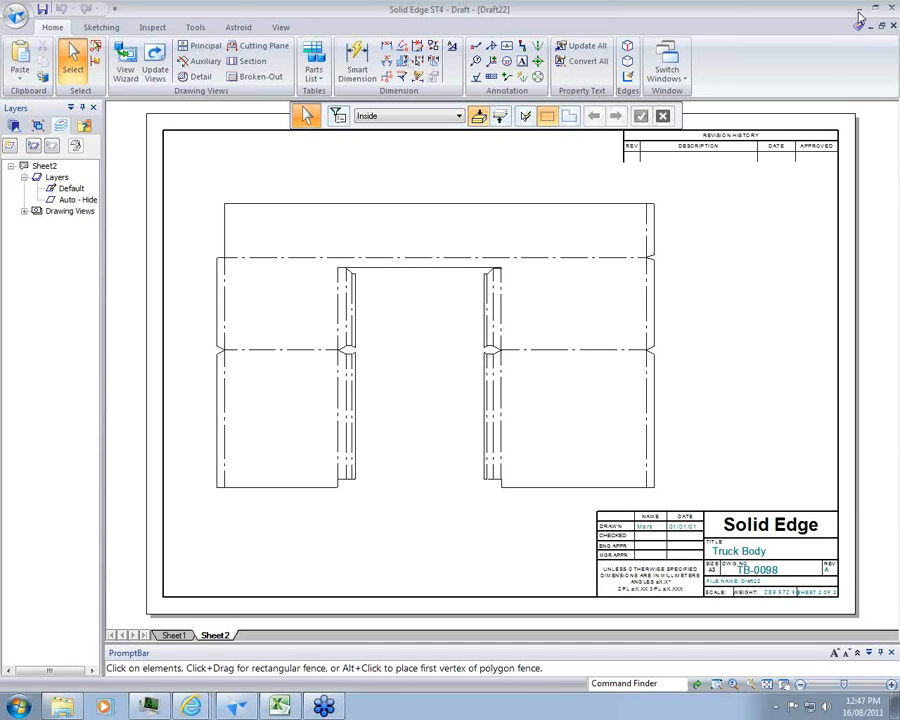
Minimize the drawing window and, from the 123 folder in Windows Explorer, start SM&Frame Webinar.ppt as a slide show
click(859, 9)
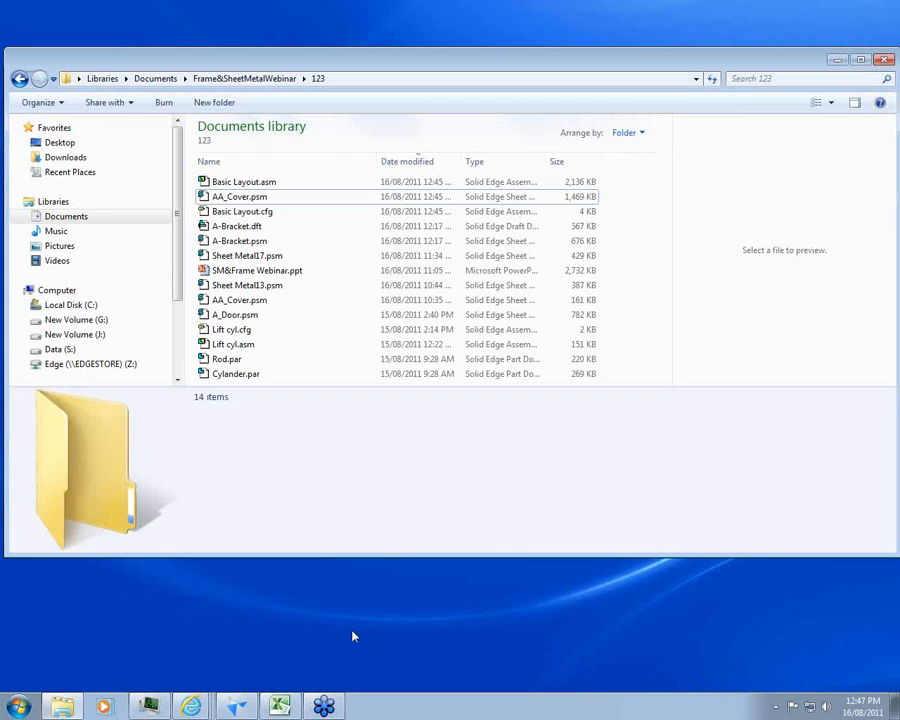
right_click(258, 274)
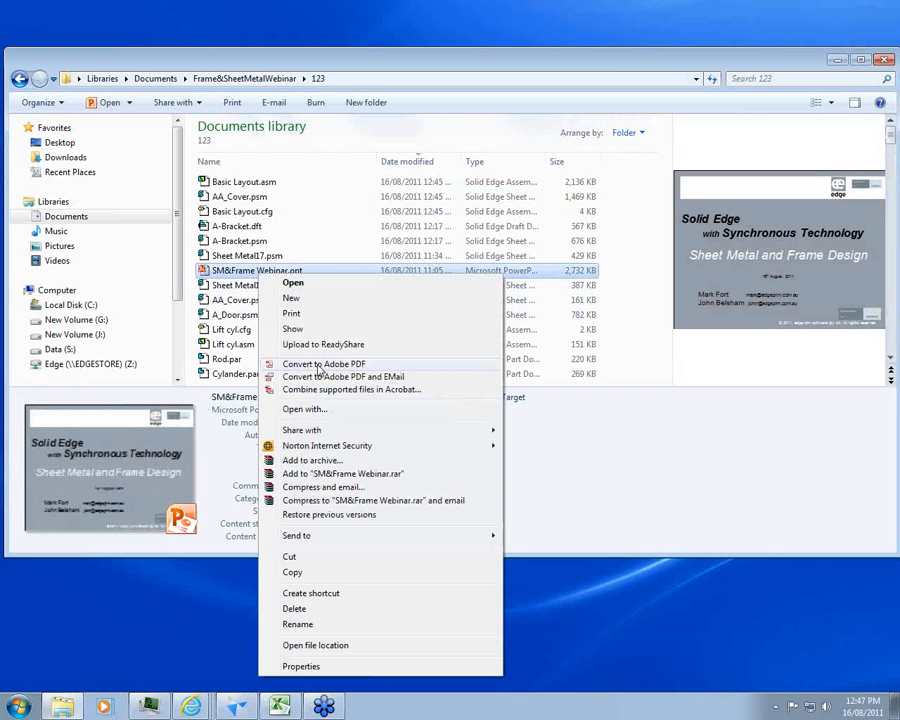
click(292, 329)
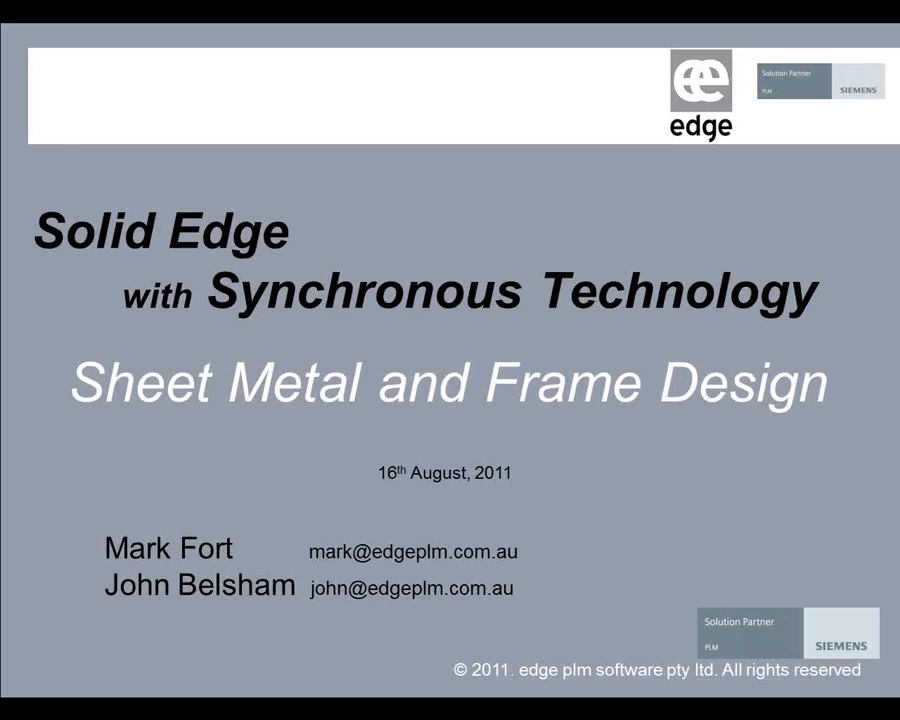
Advance the slide show past the Demonstration slide to the page 7 slide about escalating customer demands
key(Right)
key(Right)
key(Right)
key(Right)
key(Right)
key(Right)
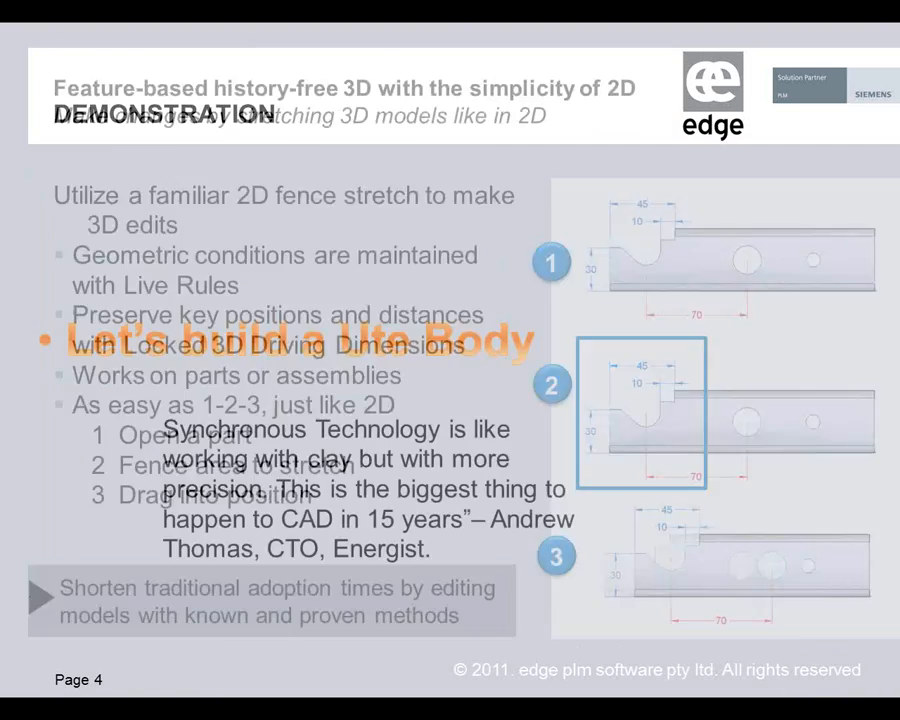
key(Left)
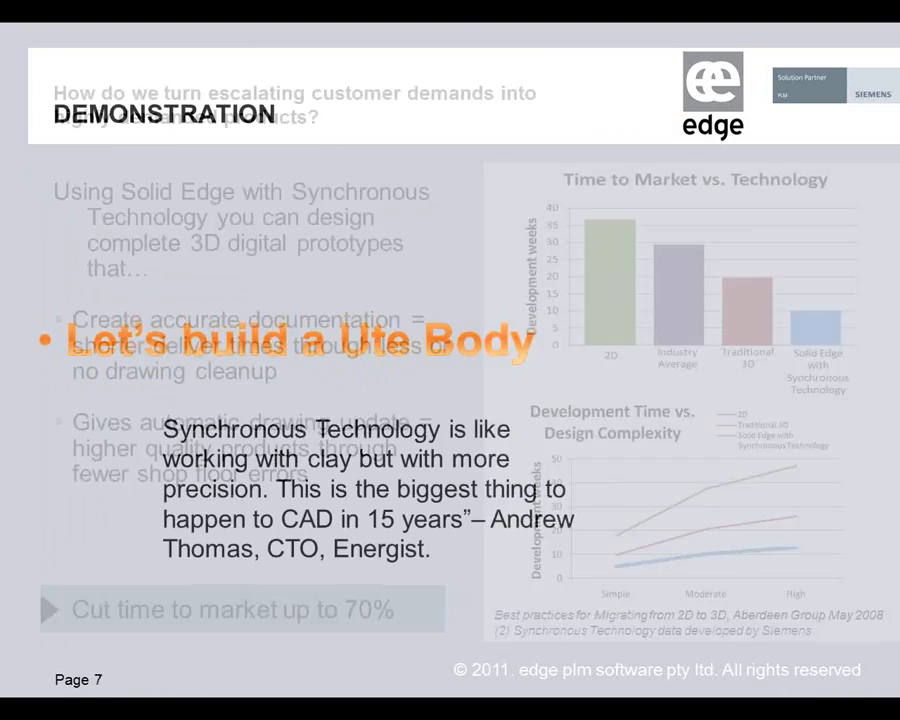
key(Right)
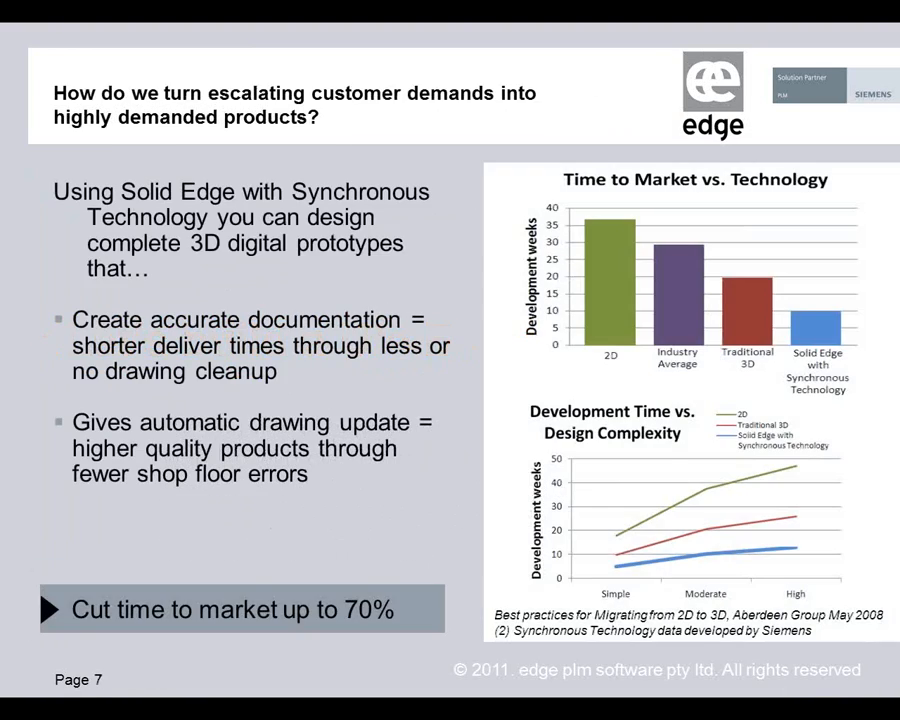